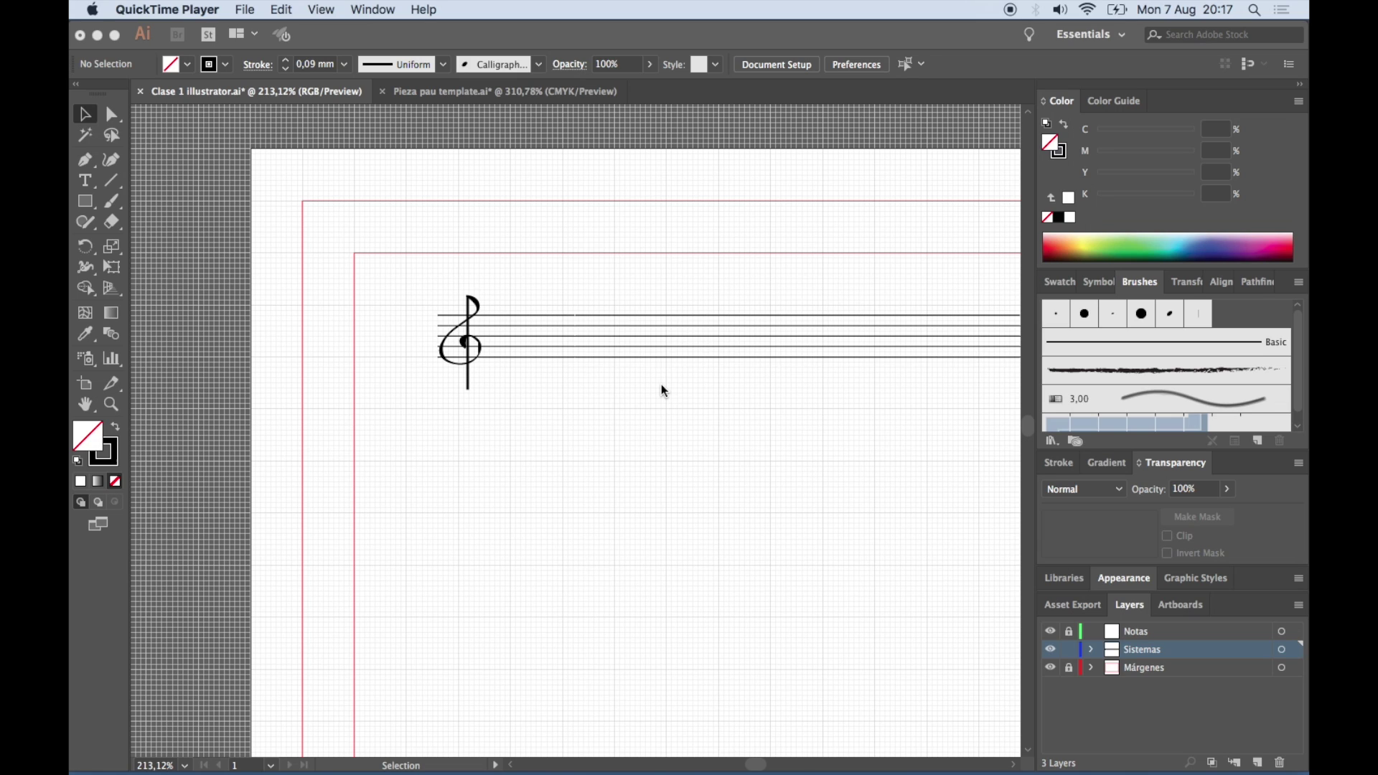
Bring Illustrator into focus and zoom in on the staff
left_click(661, 388)
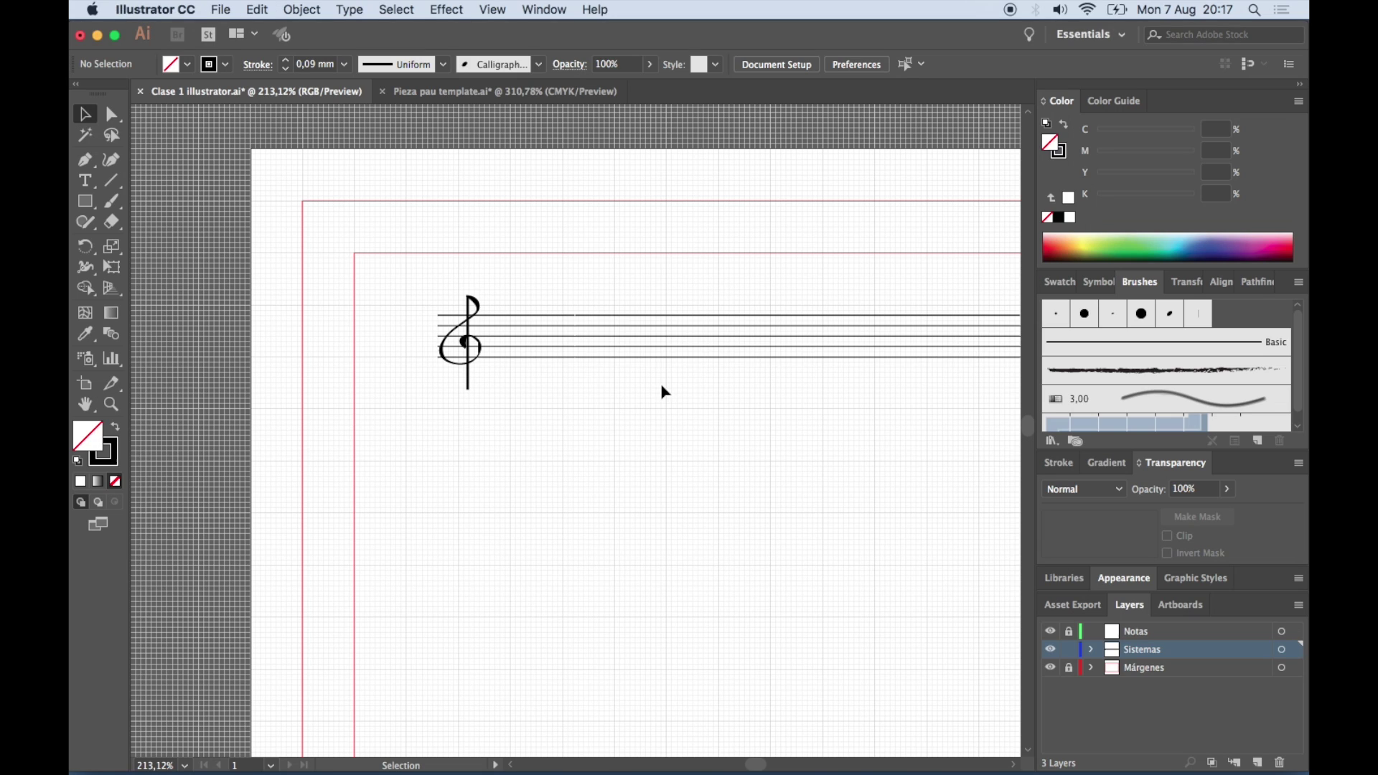
scroll(661, 388, "up", 2, "alt")
scroll(661, 388, "up", 2, "alt")
scroll(661, 388, "up", 2, "alt")
scroll(661, 391, "up", 1)
scroll(661, 391, "left", 1)
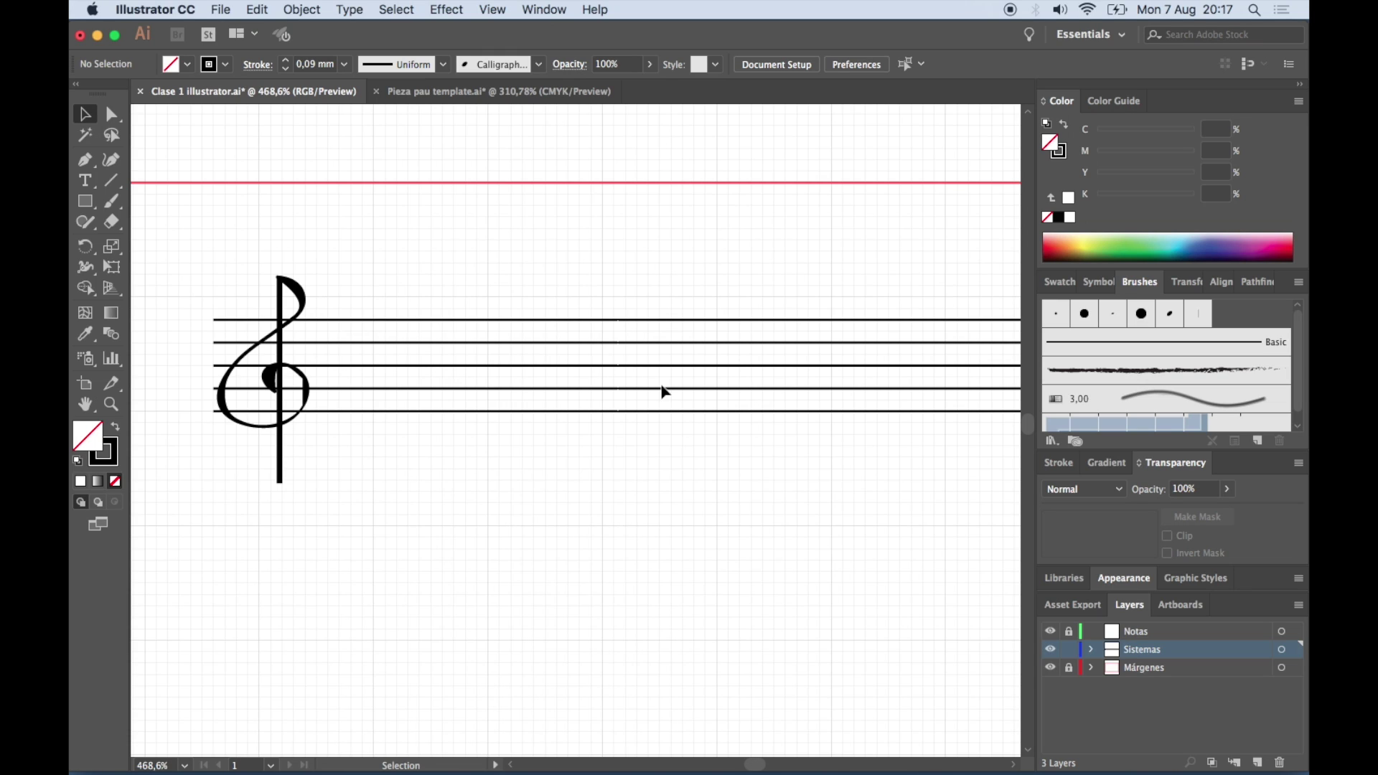
key("ctrl+plus")
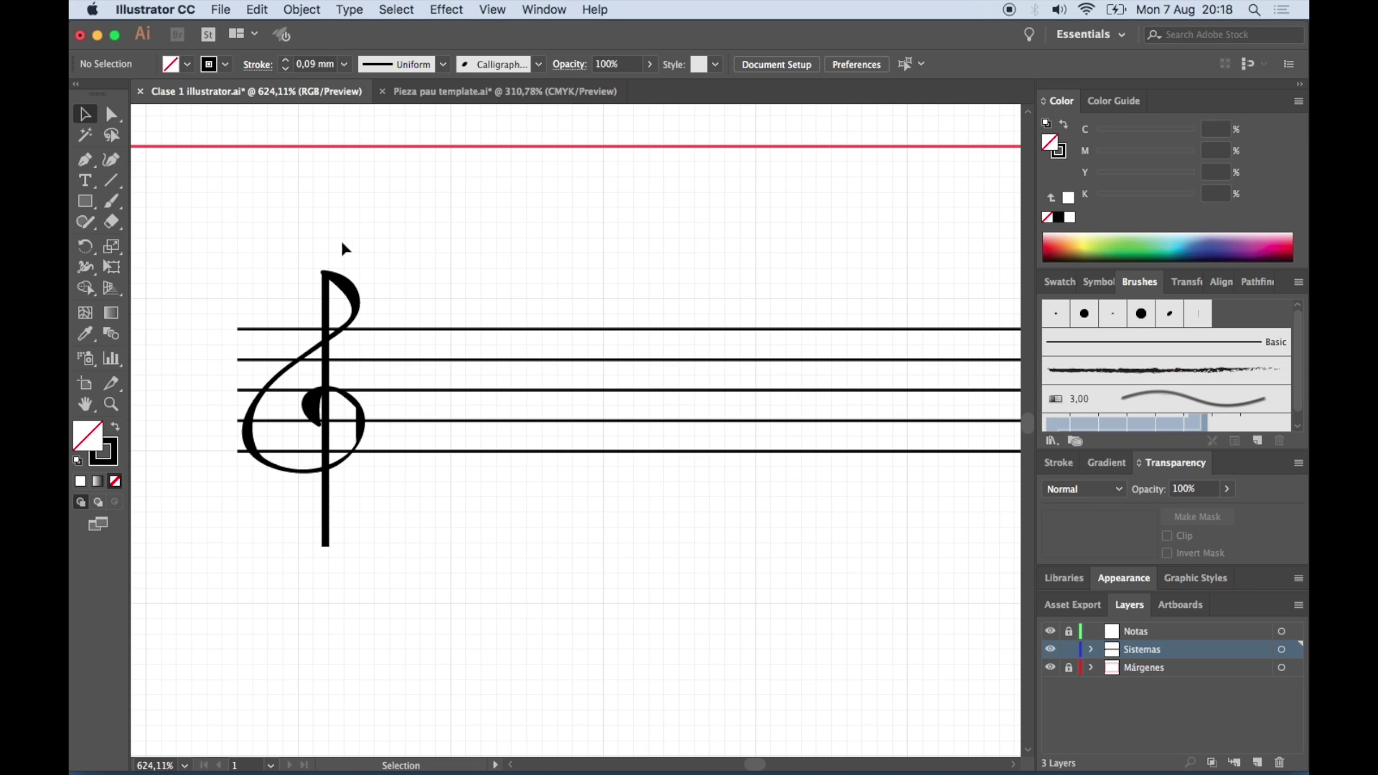
Set the Paintbrush to the 3 pt. Round brush and start a new brush
left_click(115, 204)
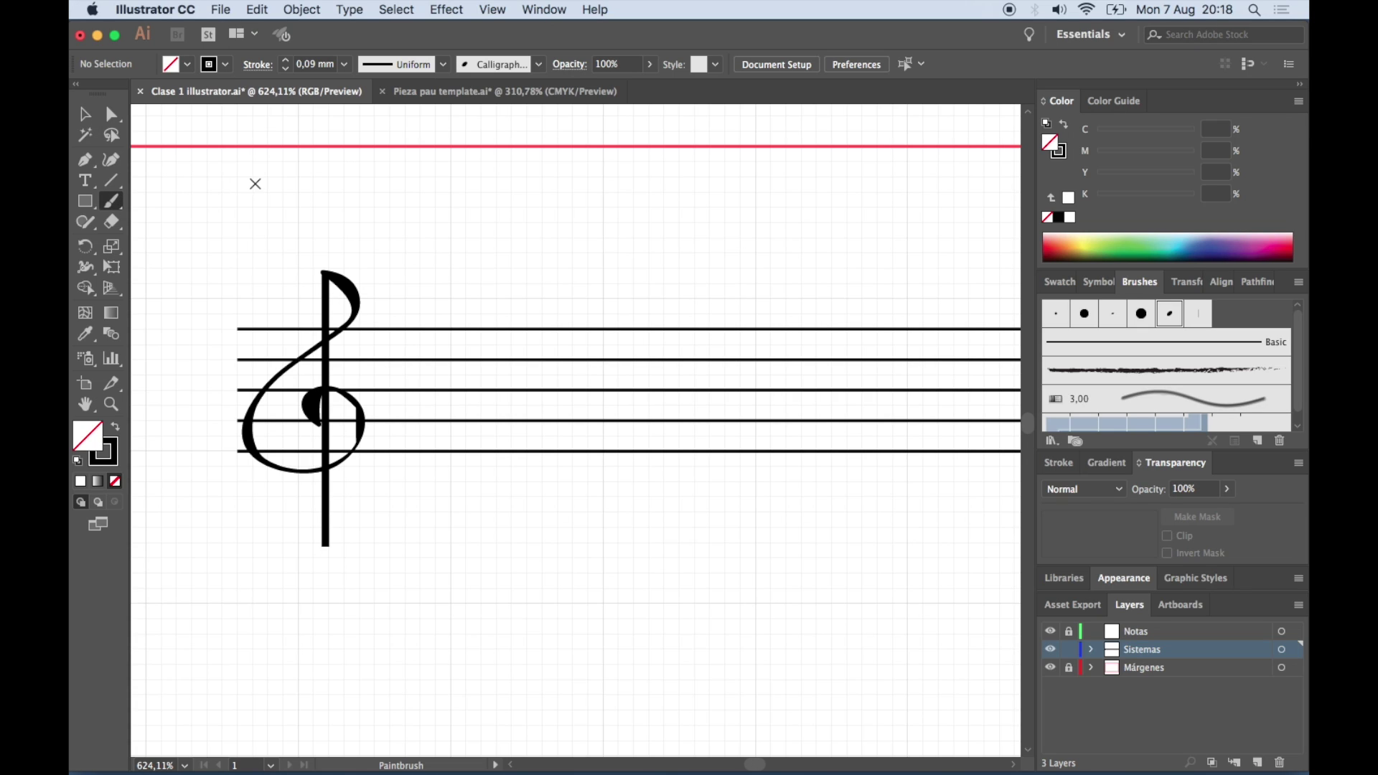
left_click(495, 66)
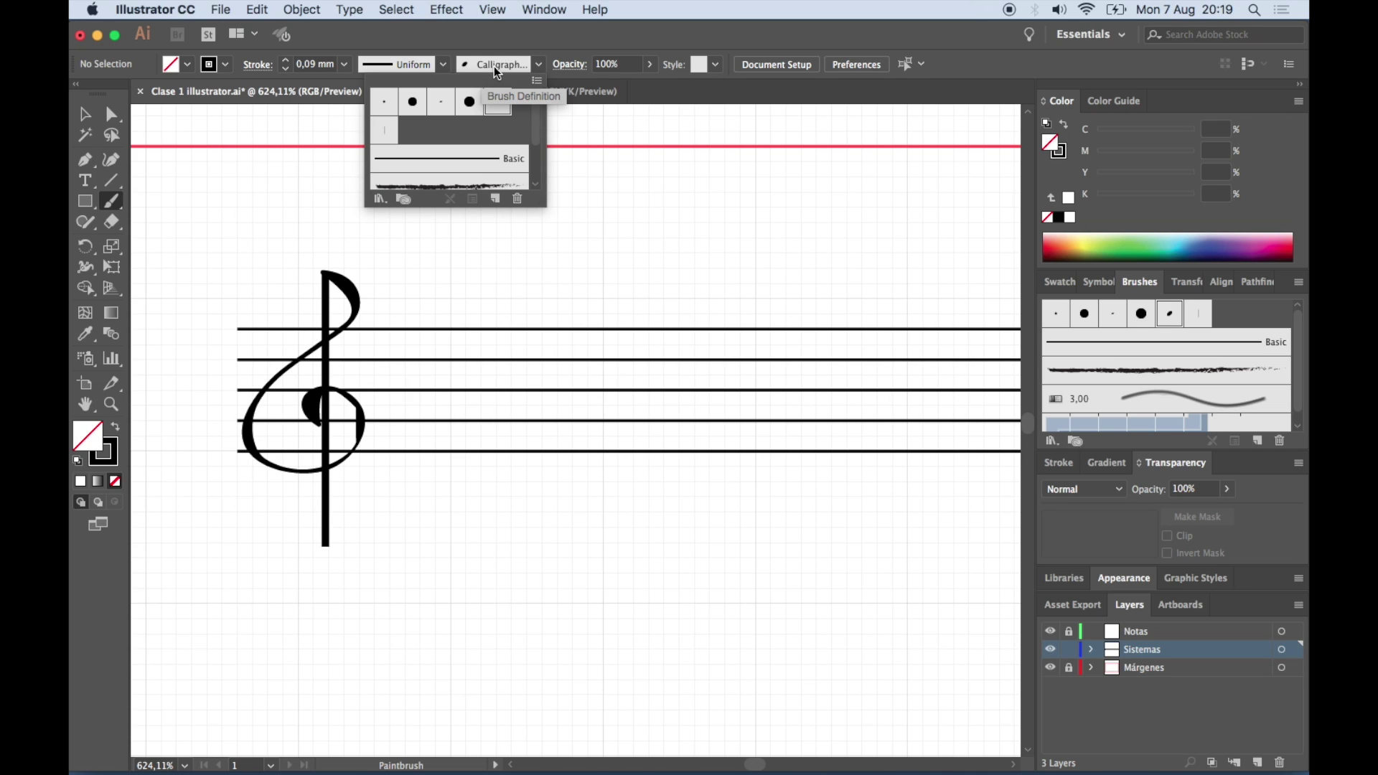
left_click(384, 101)
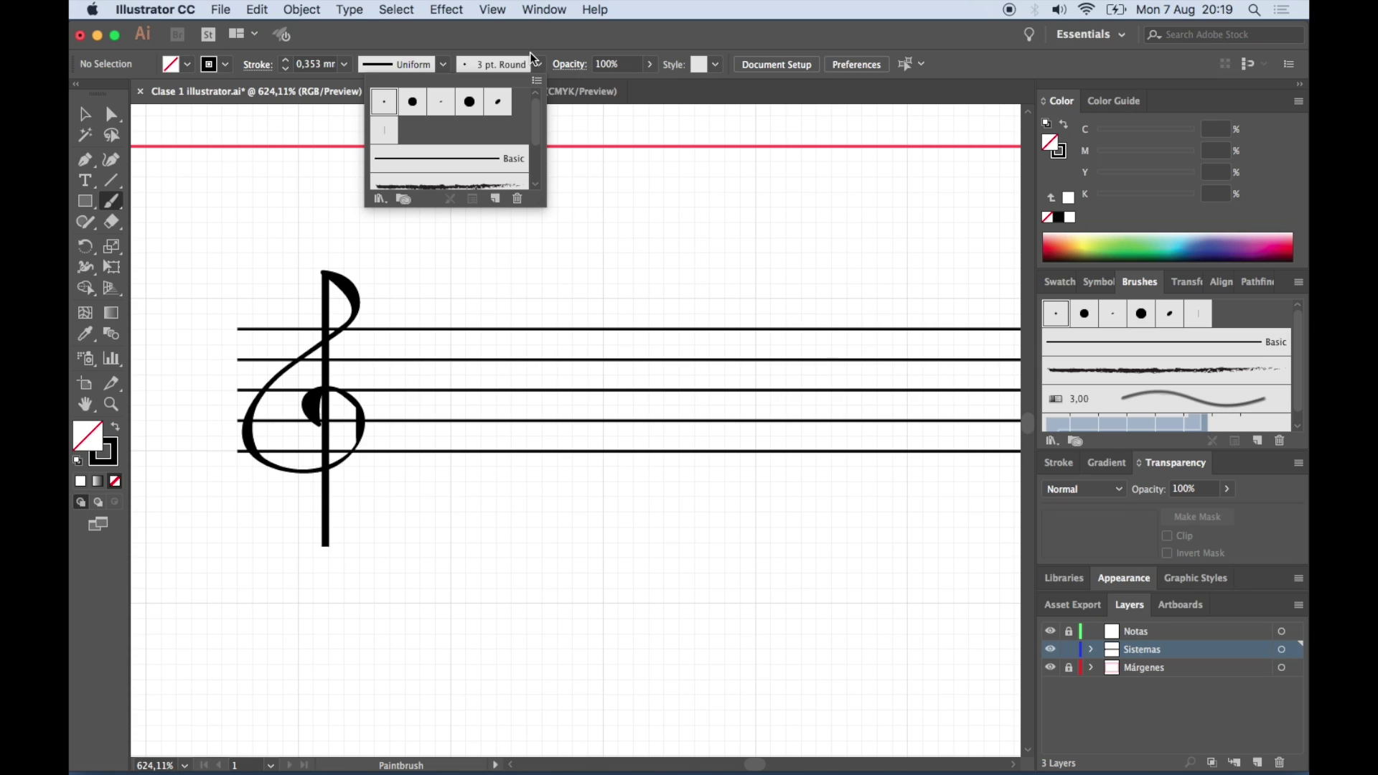
left_click(501, 201)
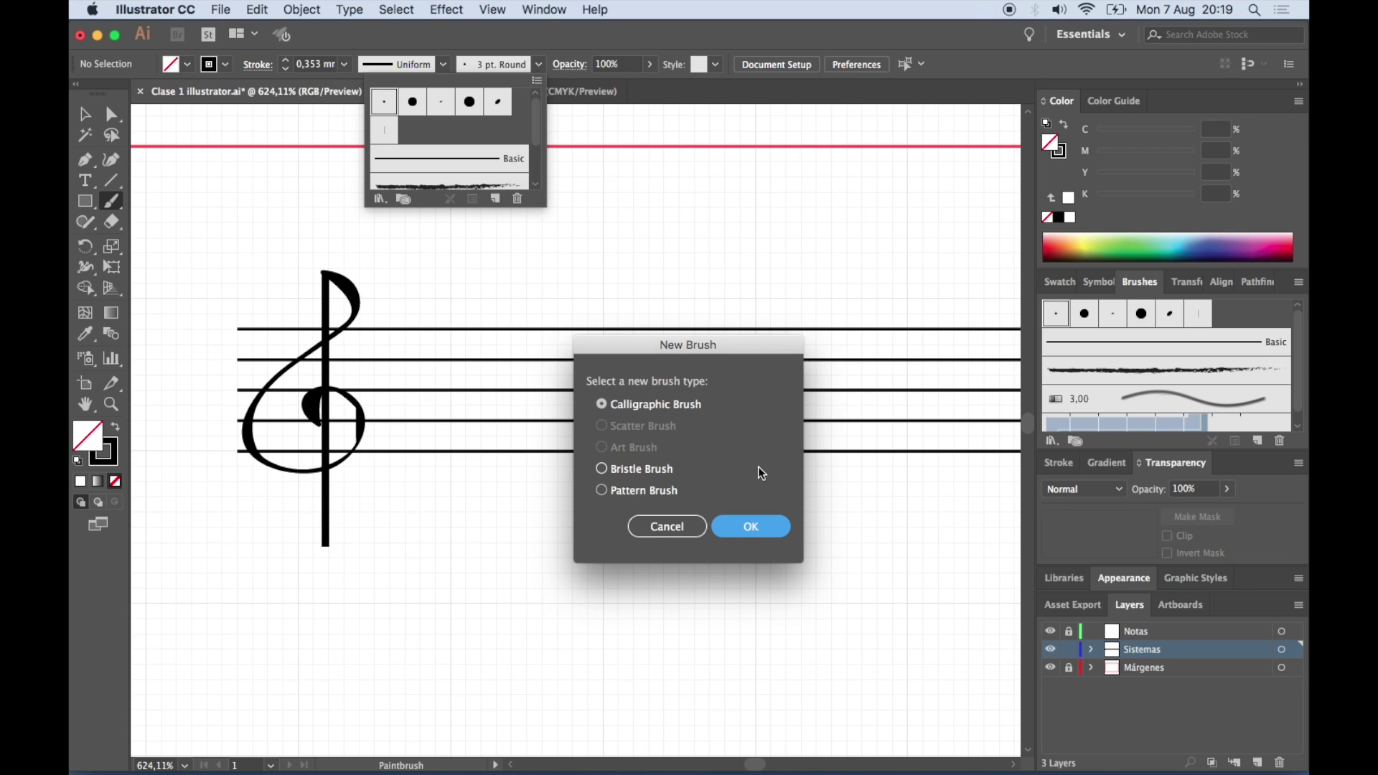
Create a Calligraphic brush with a flattened tip: 29% roundness, 76° angle, 3 pt size
left_click(762, 526)
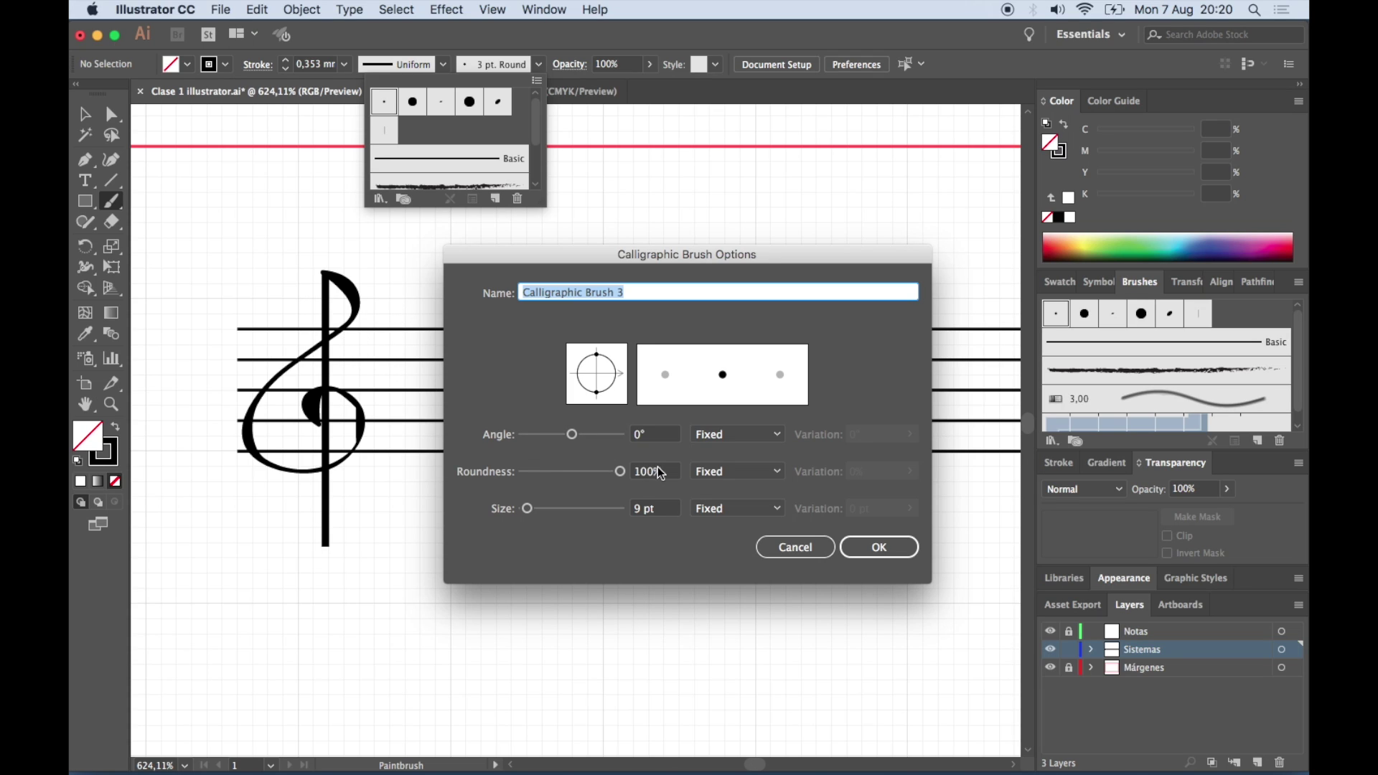
left_click(621, 471)
left_click_drag(621, 471, 553, 487)
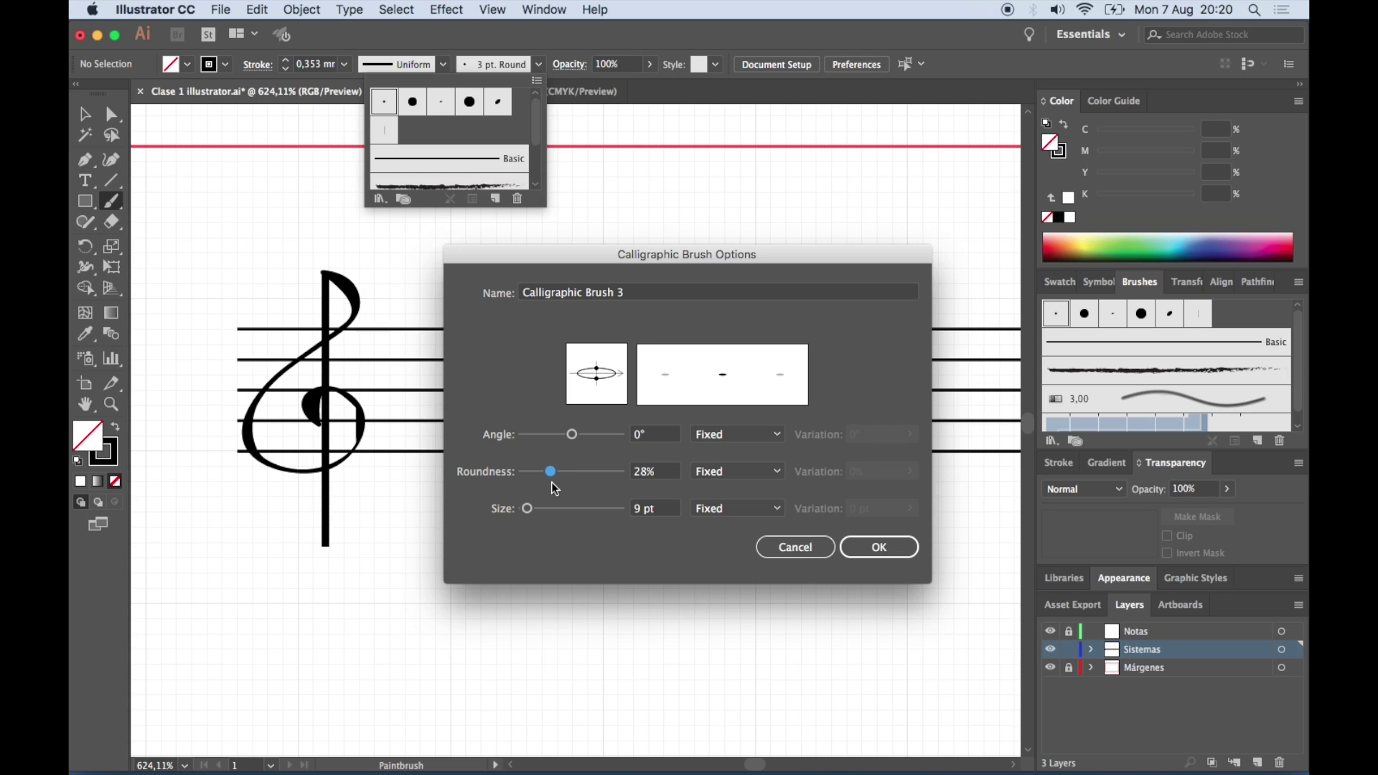
left_click_drag(573, 437, 593, 439)
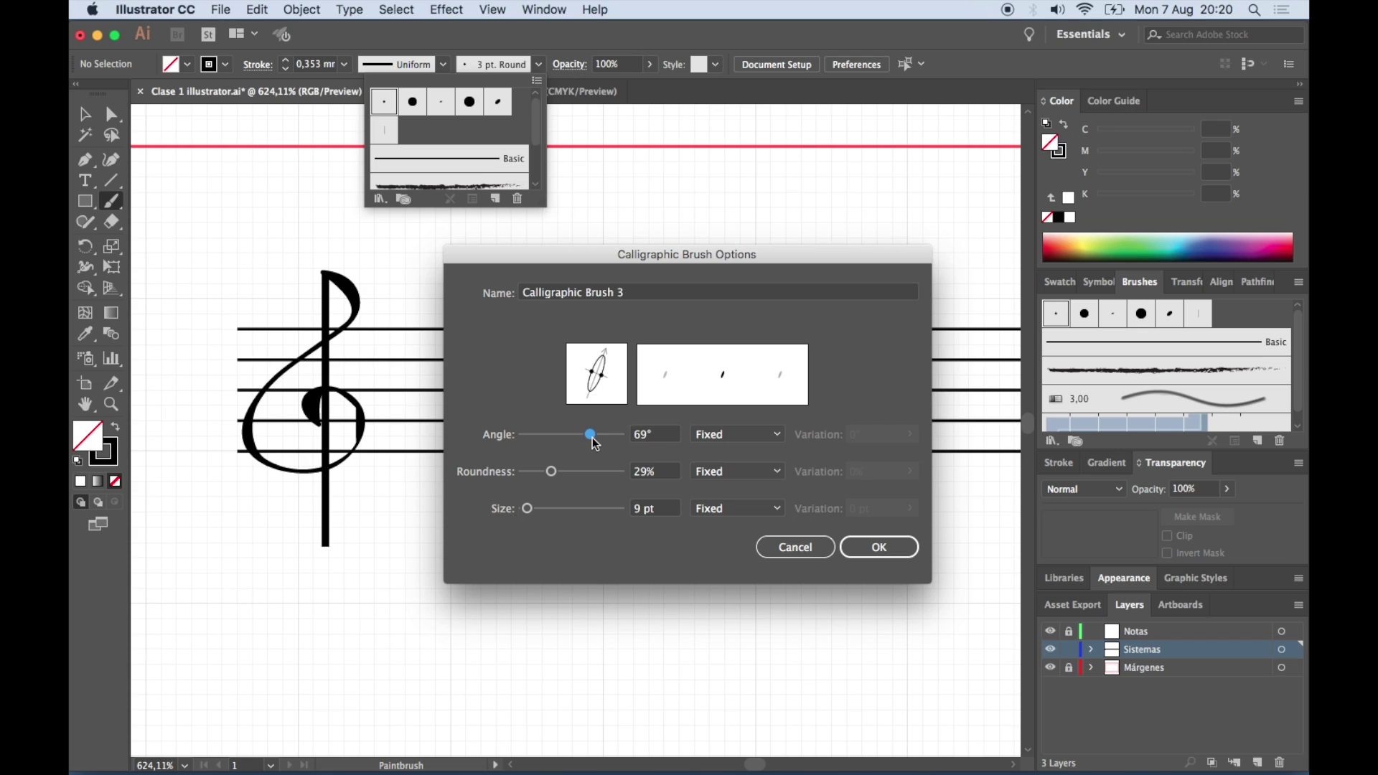
left_click_drag(591, 437, 593, 438)
left_click(655, 507)
left_click_drag(668, 511, 623, 509)
type("3")
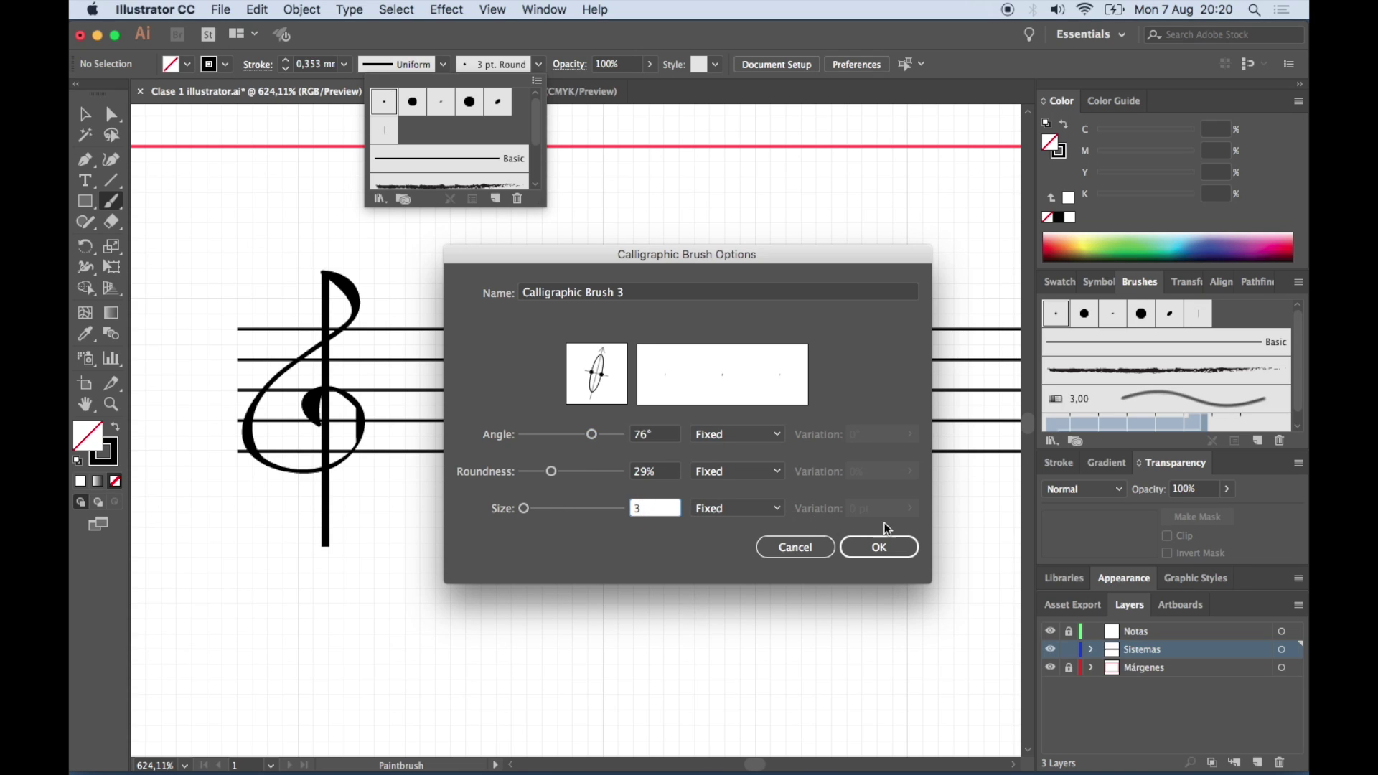
left_click(878, 558)
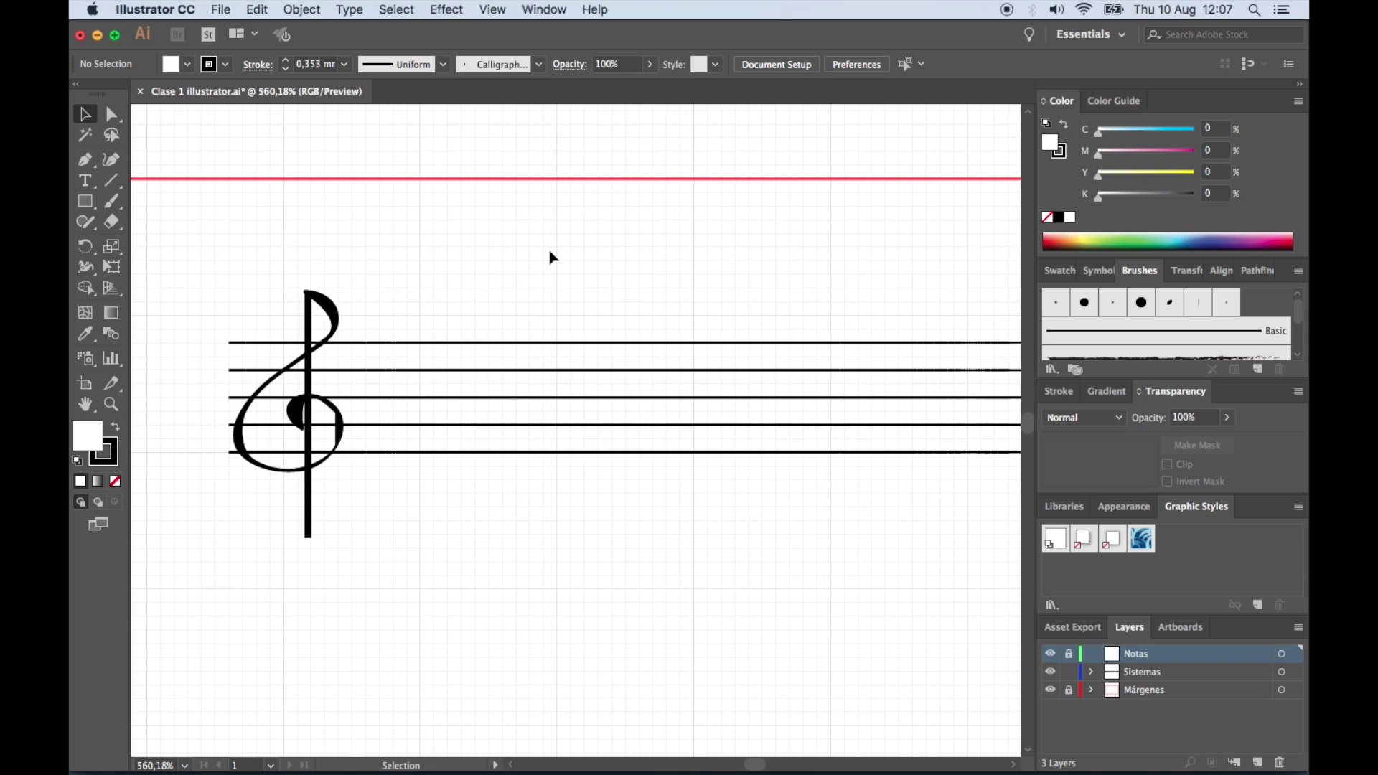
Turn on Snap to Point in the View menu
left_click(503, 15)
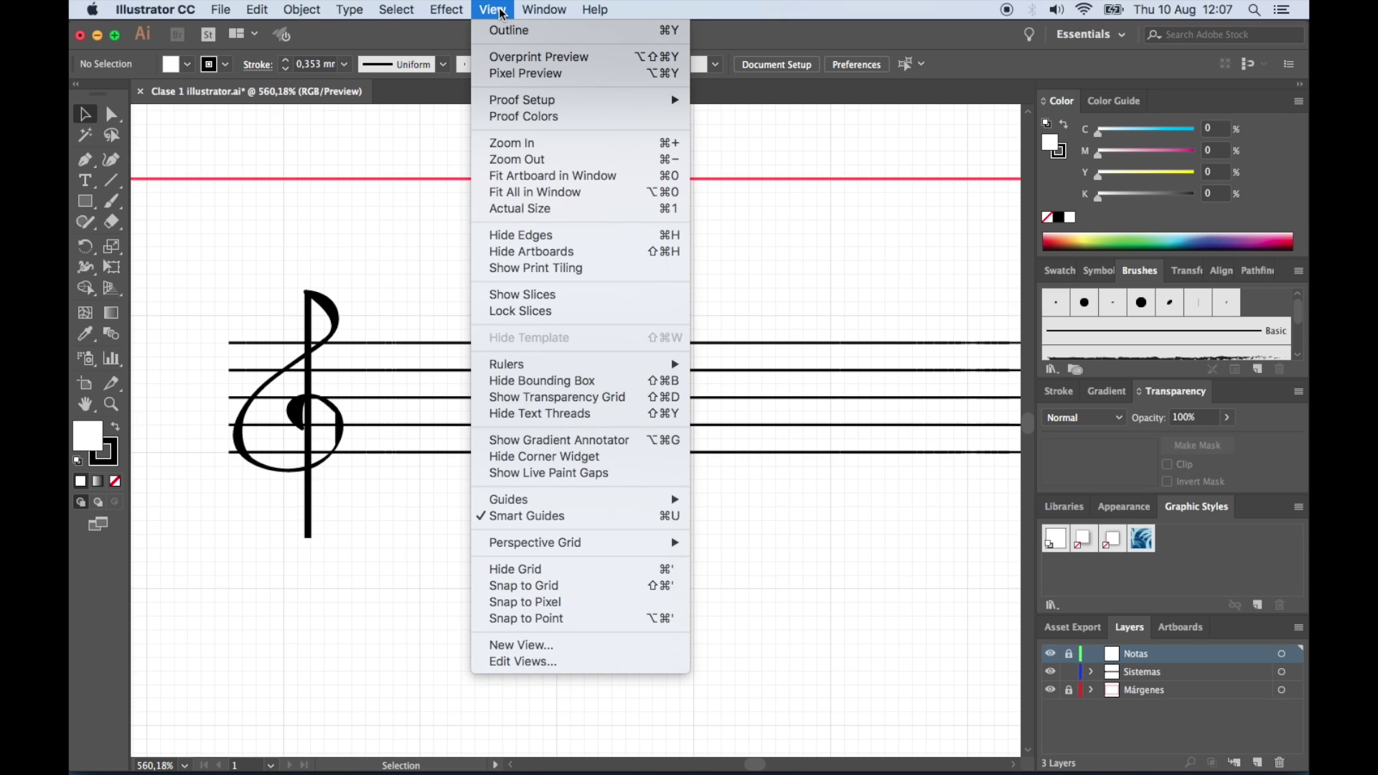
left_click(590, 628)
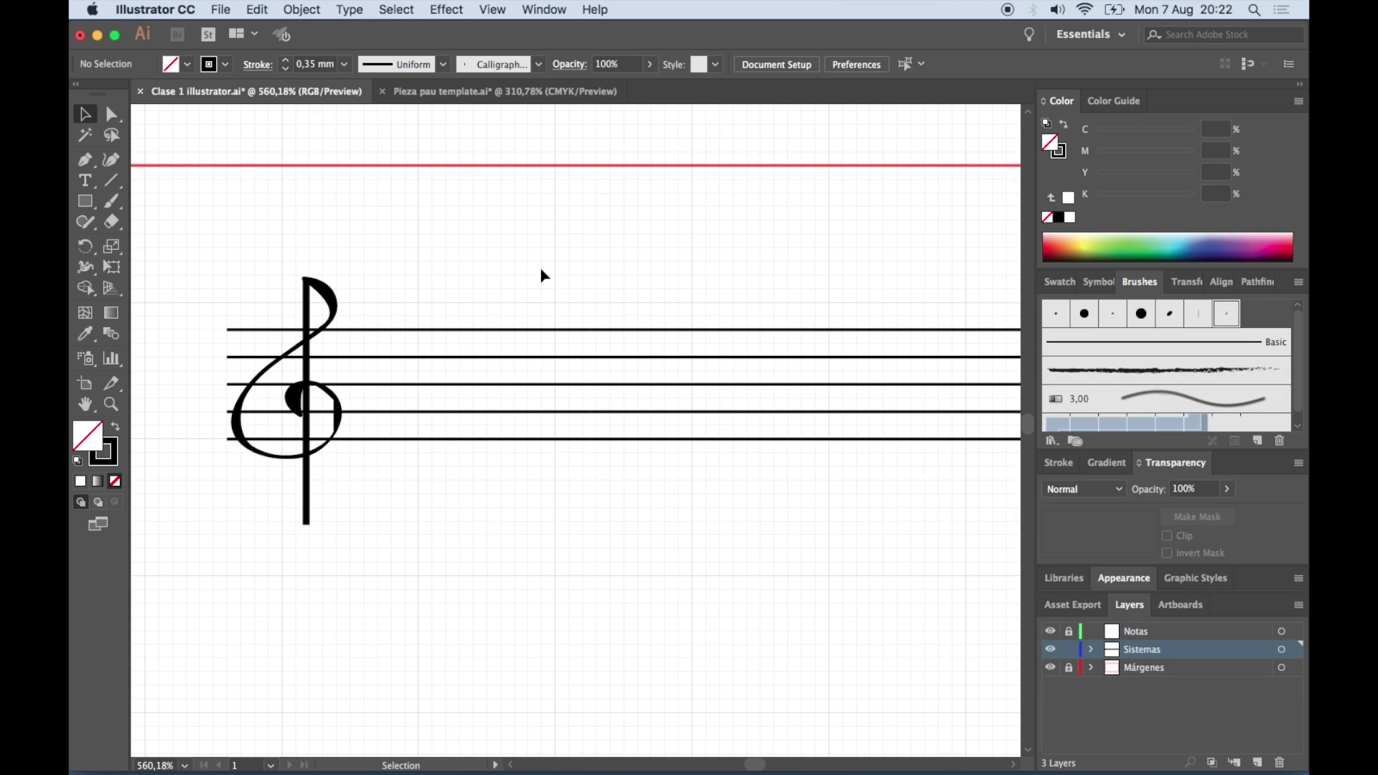
Set a 0,35 mm brush stroke and paint a bass clef hook with two dots
left_click(108, 204)
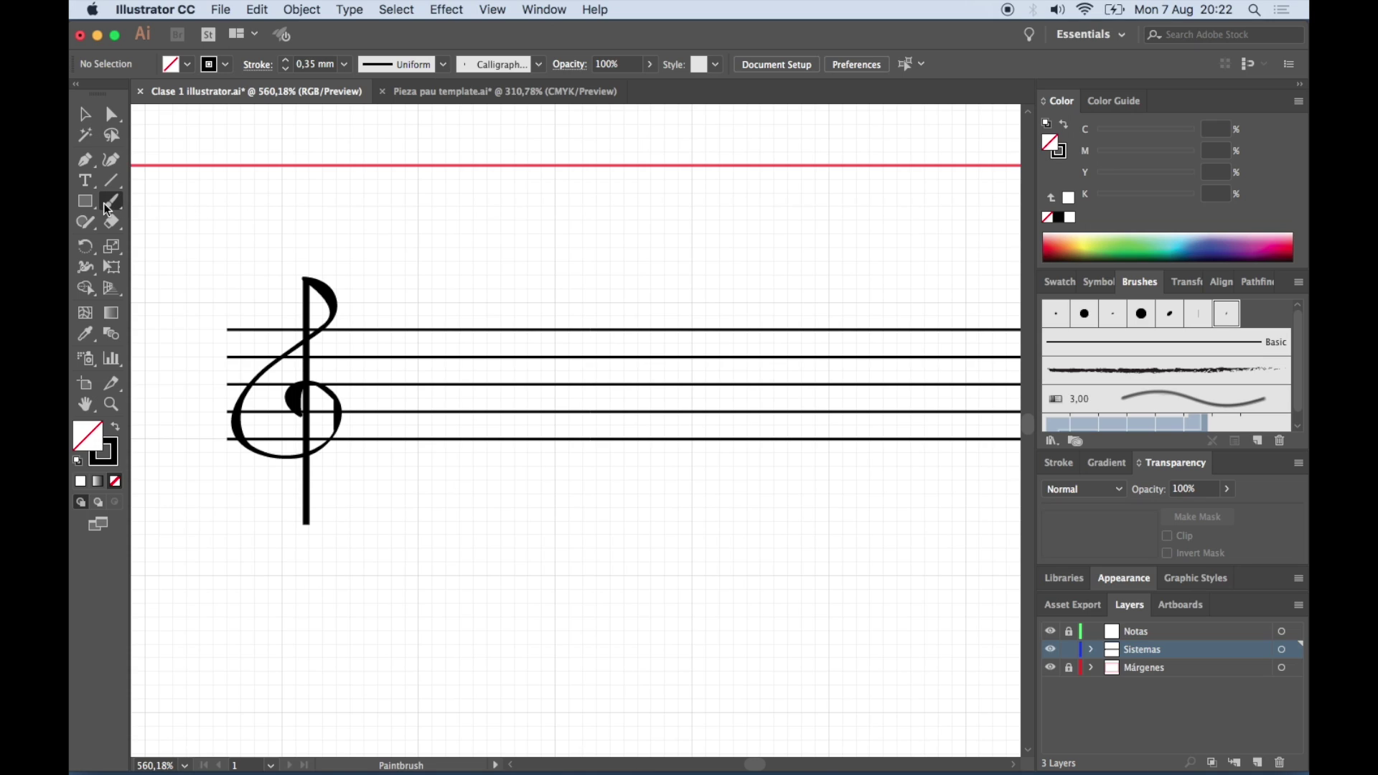
double_click(323, 65)
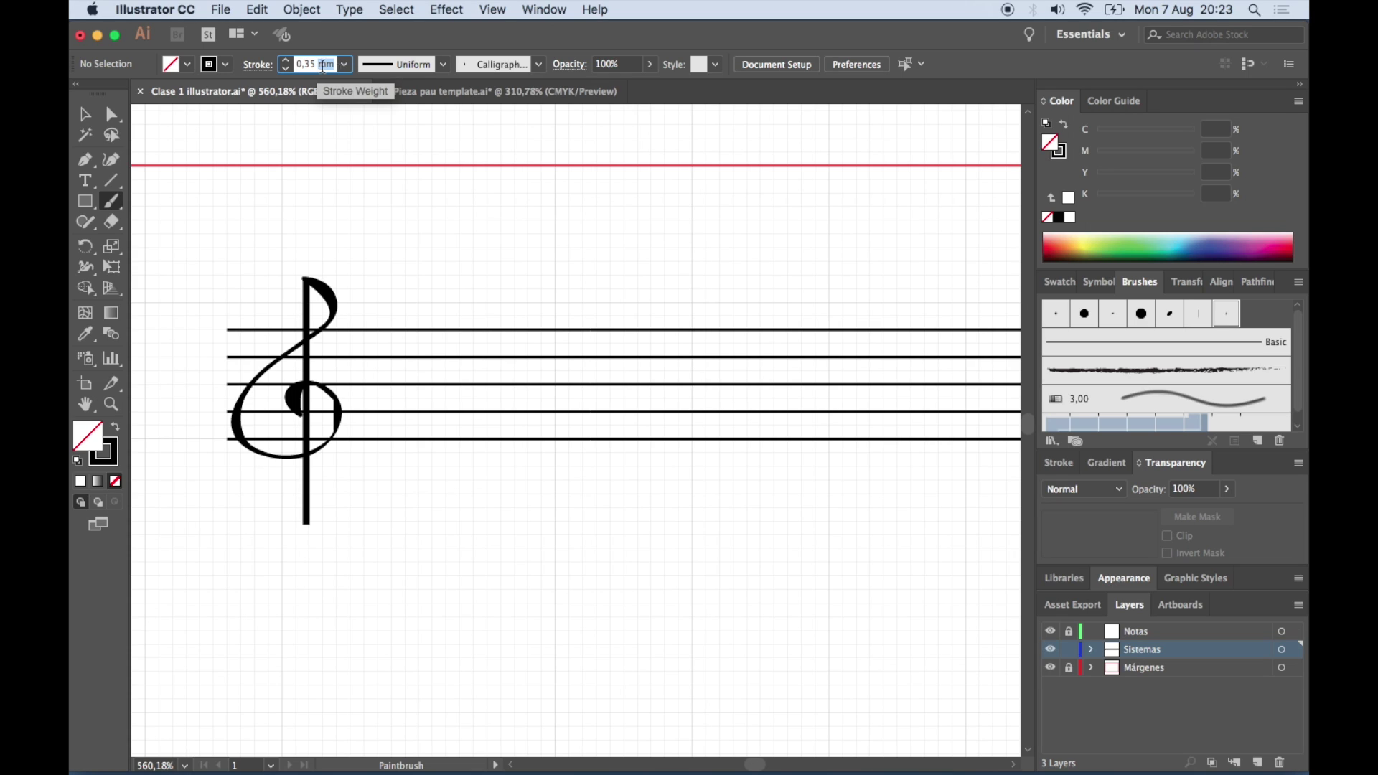
key("Return")
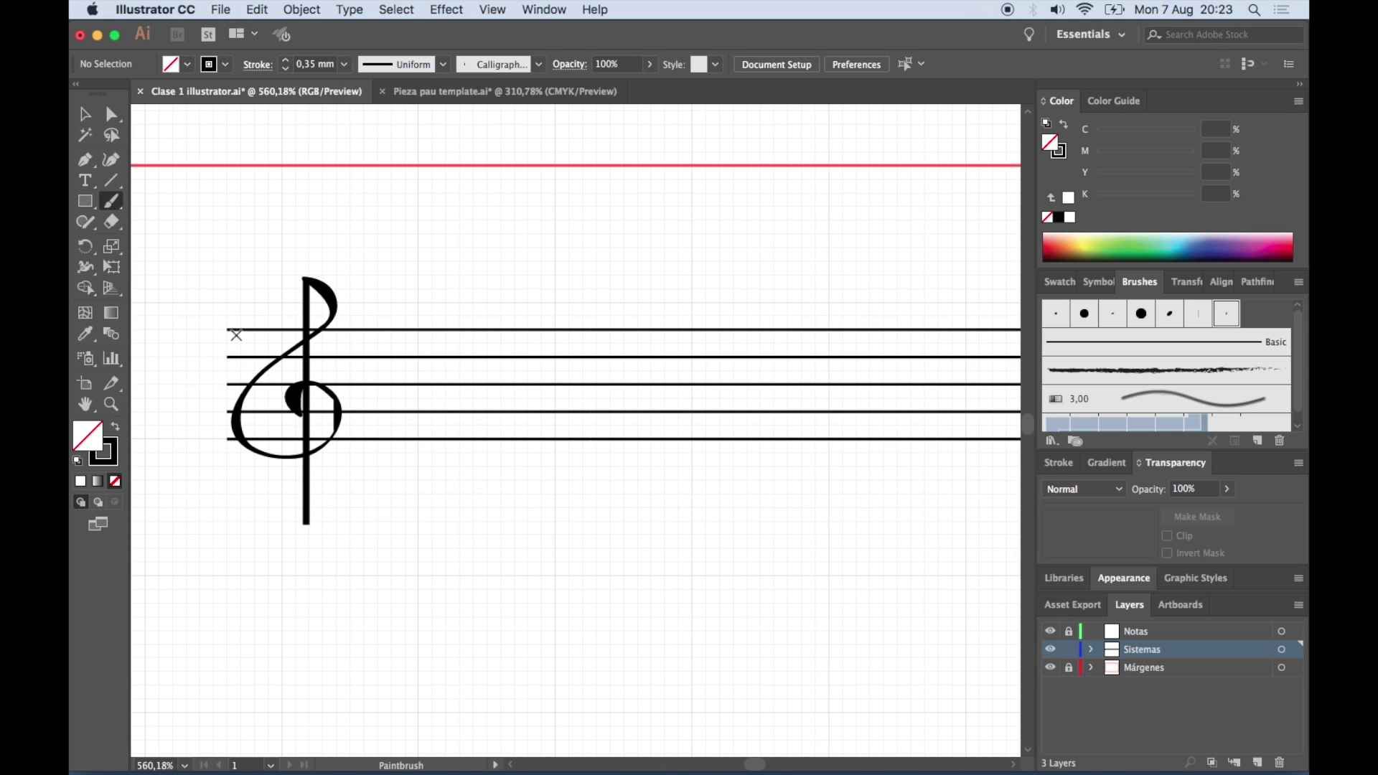
scroll(264, 391, "down", 8)
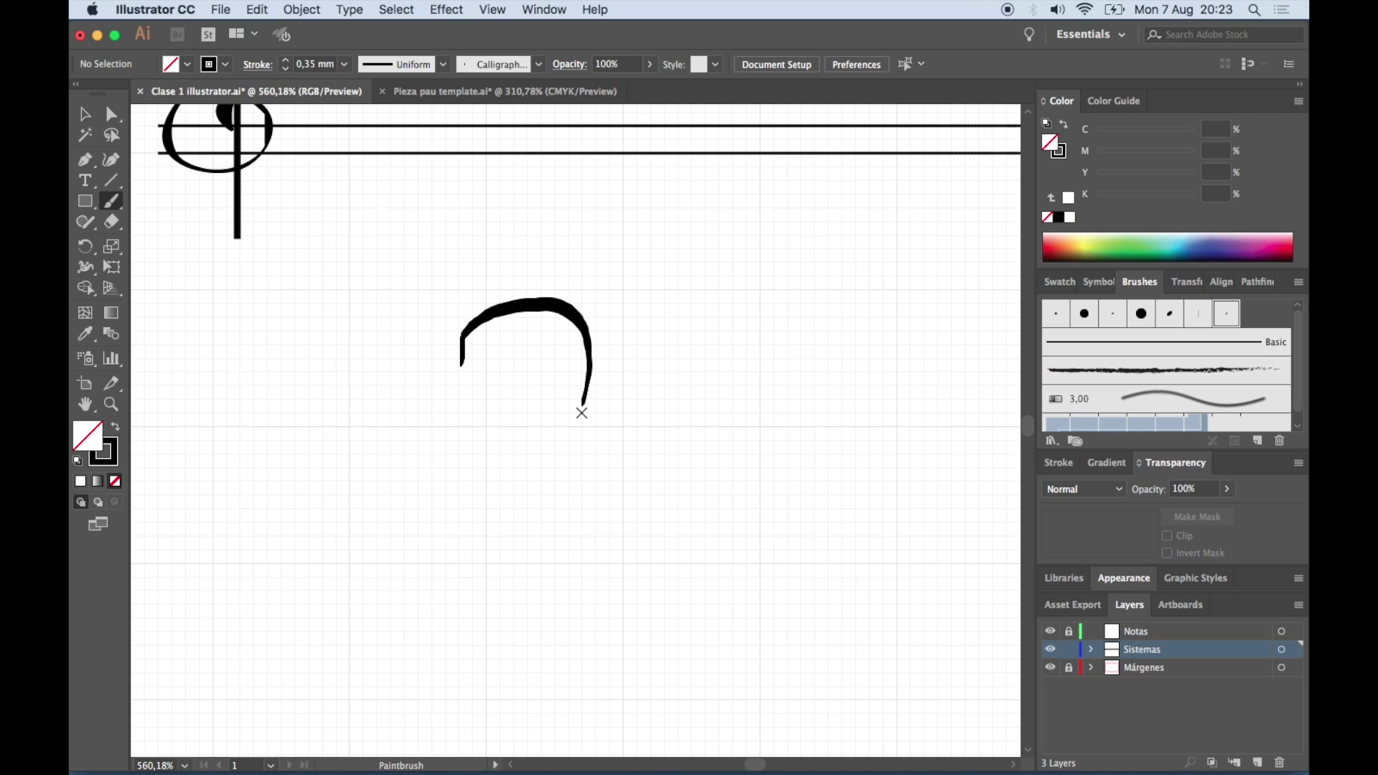
left_click_drag(479, 320, 457, 606)
left_click_drag(623, 338, 623, 318)
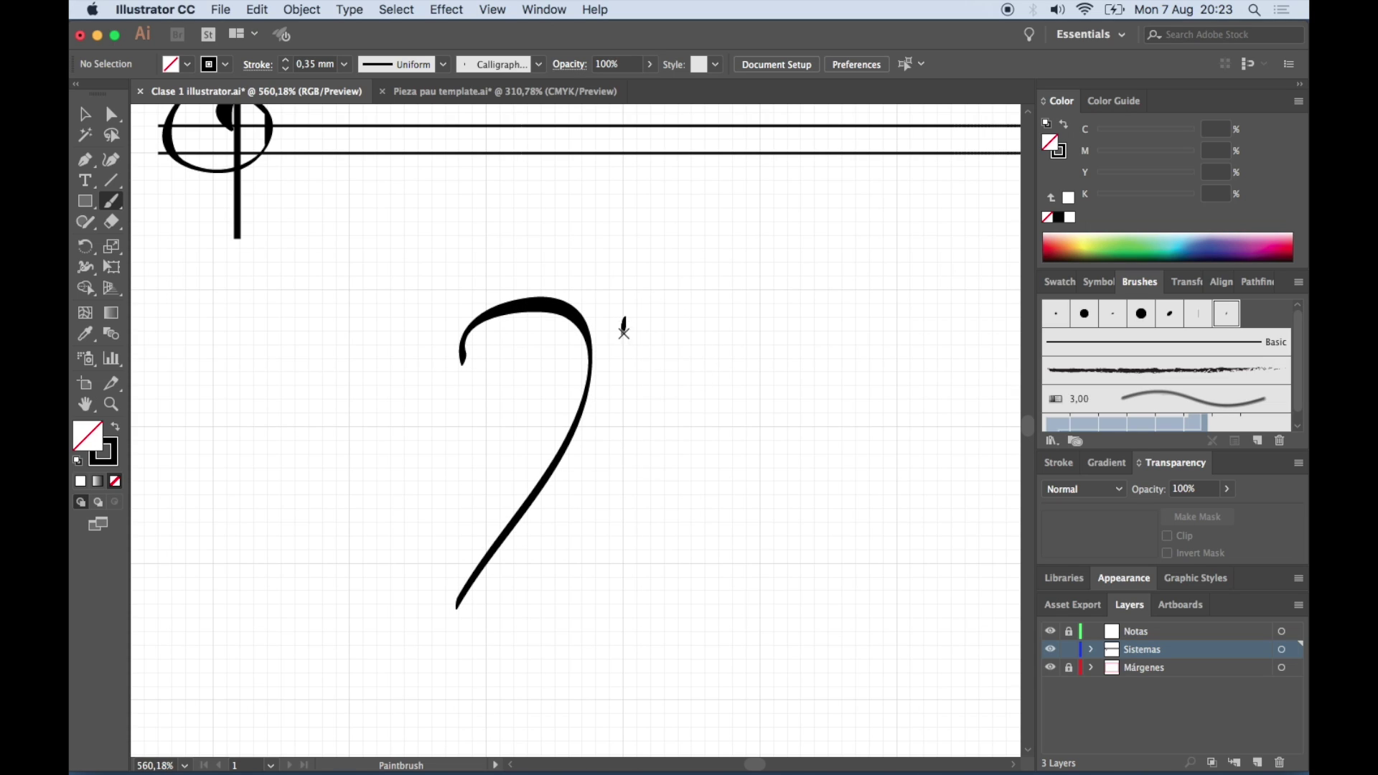
left_click_drag(627, 387, 624, 382)
Paint another bass clef curve and its two dots on the staff
scroll(808, 335, "up", 3)
scroll(808, 335, "down", 2)
scroll(808, 335, "up", 3)
scroll(808, 335, "up", 3)
scroll(808, 335, "up", 2)
scroll(808, 335, "down", 2)
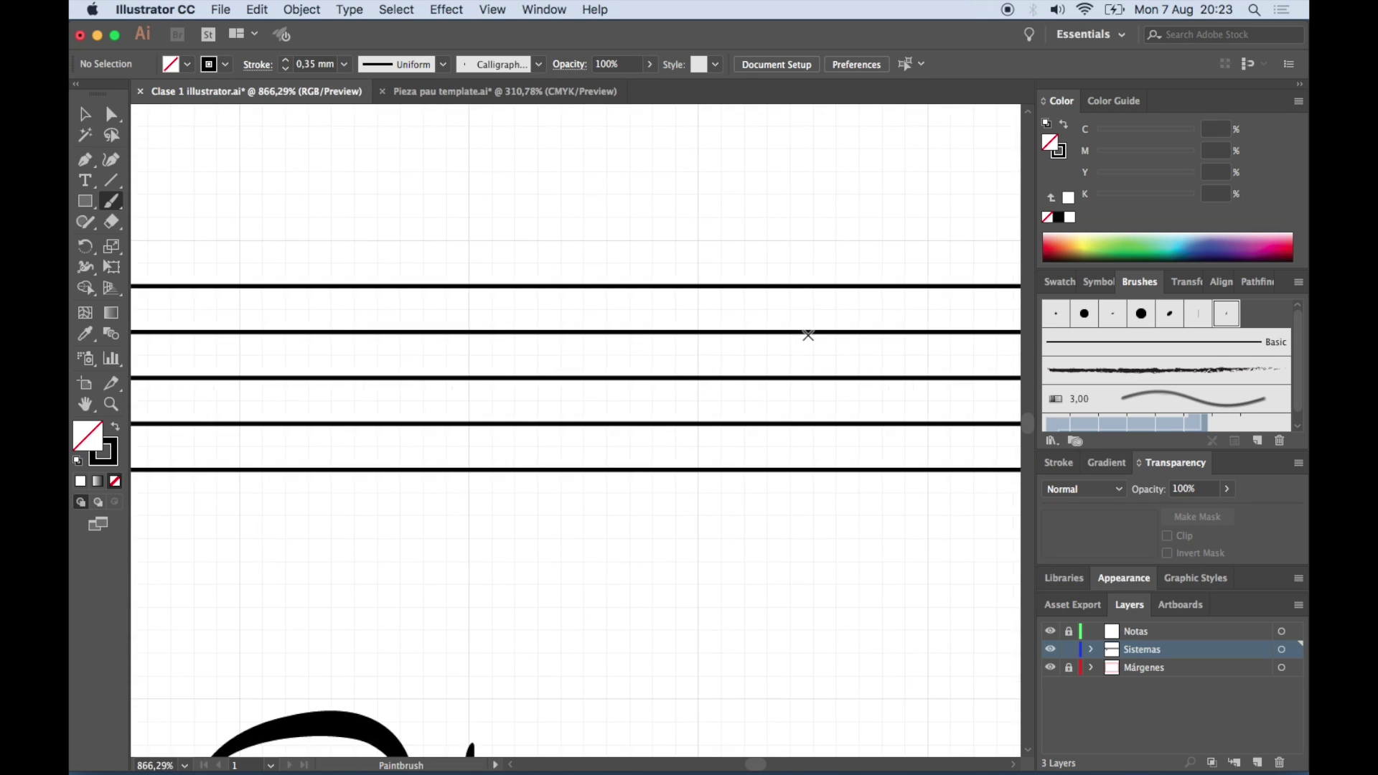
scroll(806, 333, "down", 1)
mouse_move(690, 332)
left_mouse_down()
mouse_move(674, 333)
mouse_move(666, 477)
left_mouse_up()
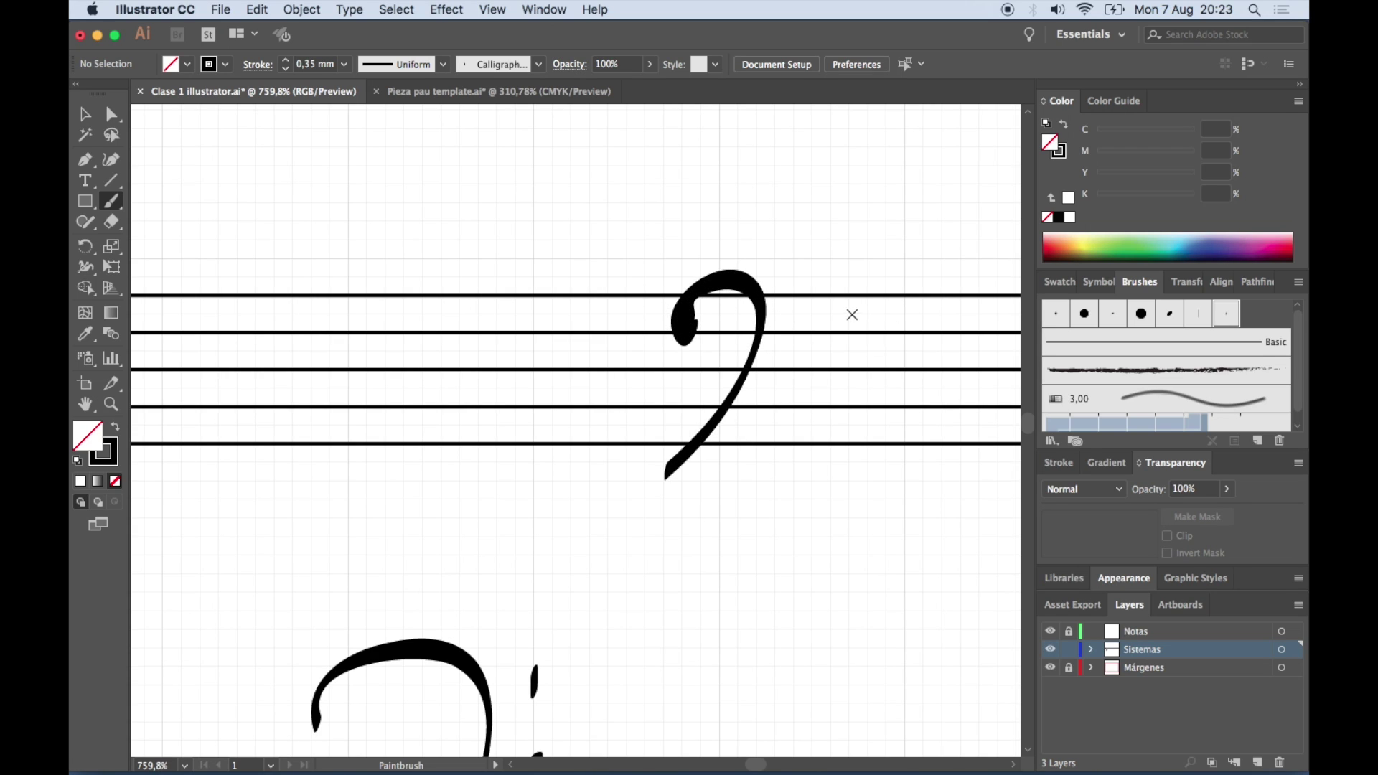
left_click_drag(792, 309, 793, 355)
scroll(826, 287, "right", 2)
Group the bass clef with its two dots and move it beside the treble clef
key("v")
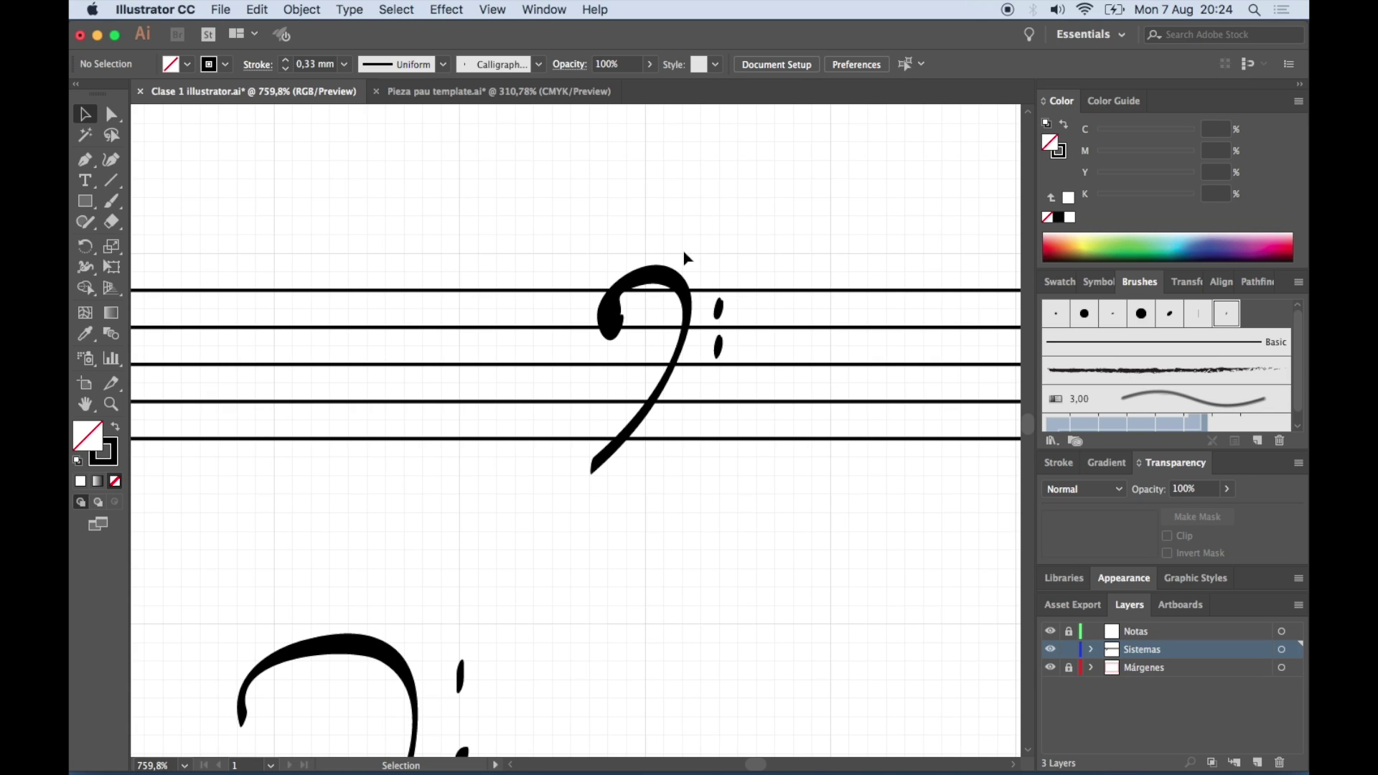
left_click(673, 278)
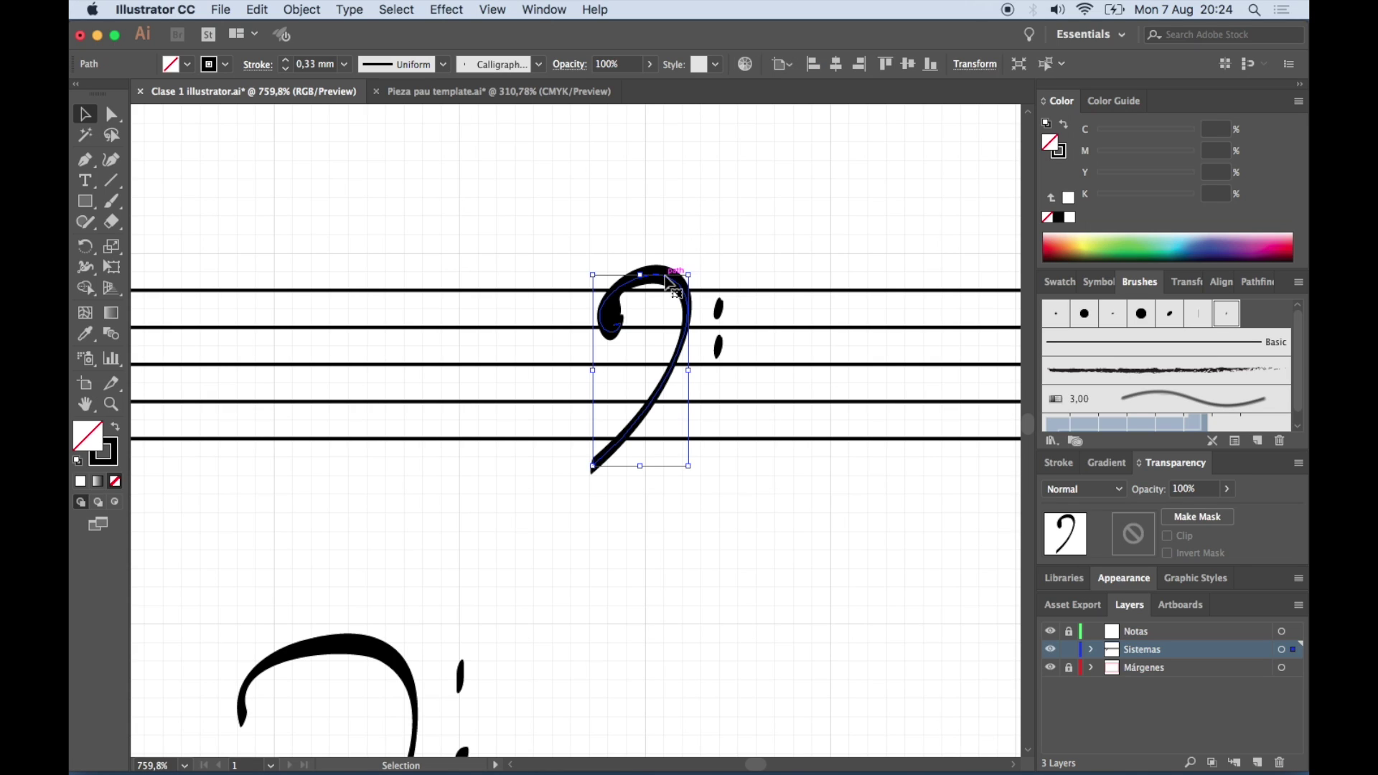
left_click(718, 310, "shift")
left_click(718, 347, "shift")
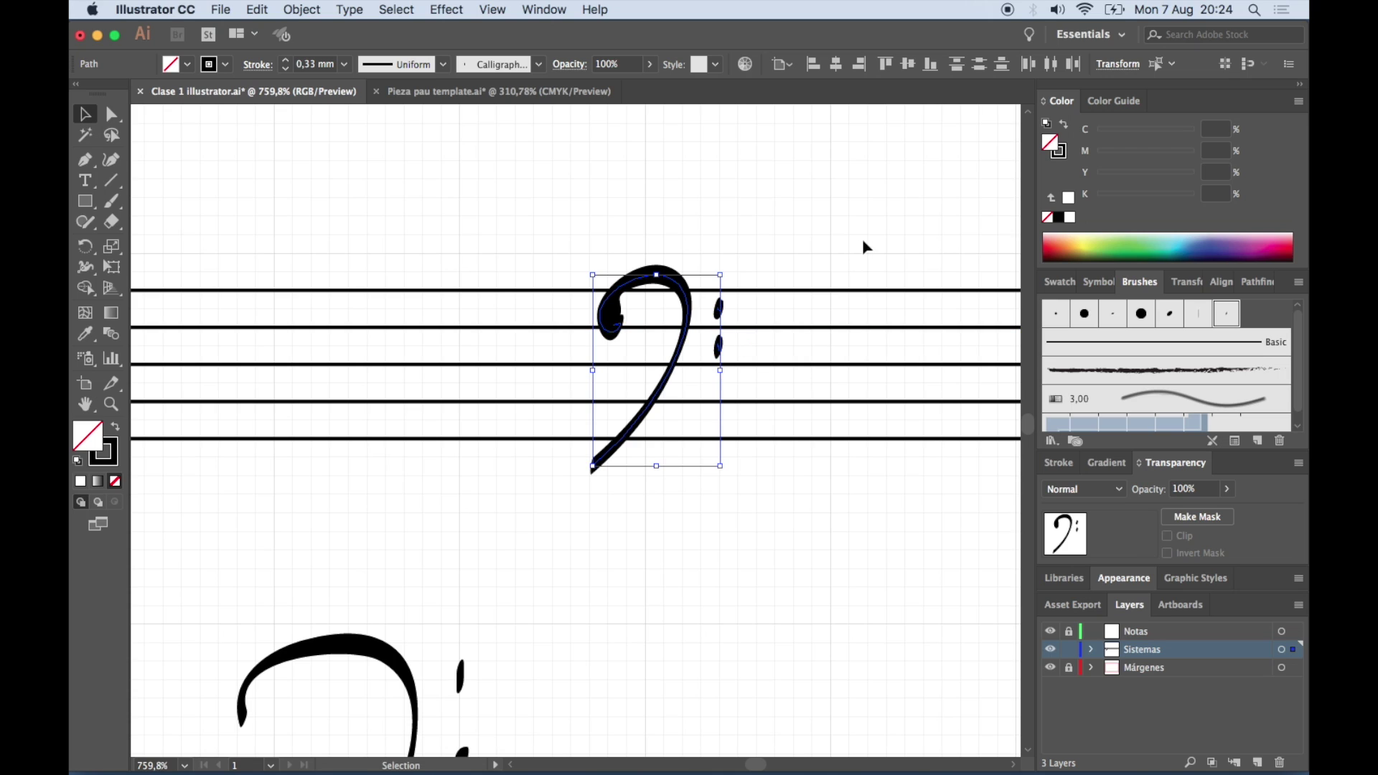
key("super+g")
left_click(785, 233)
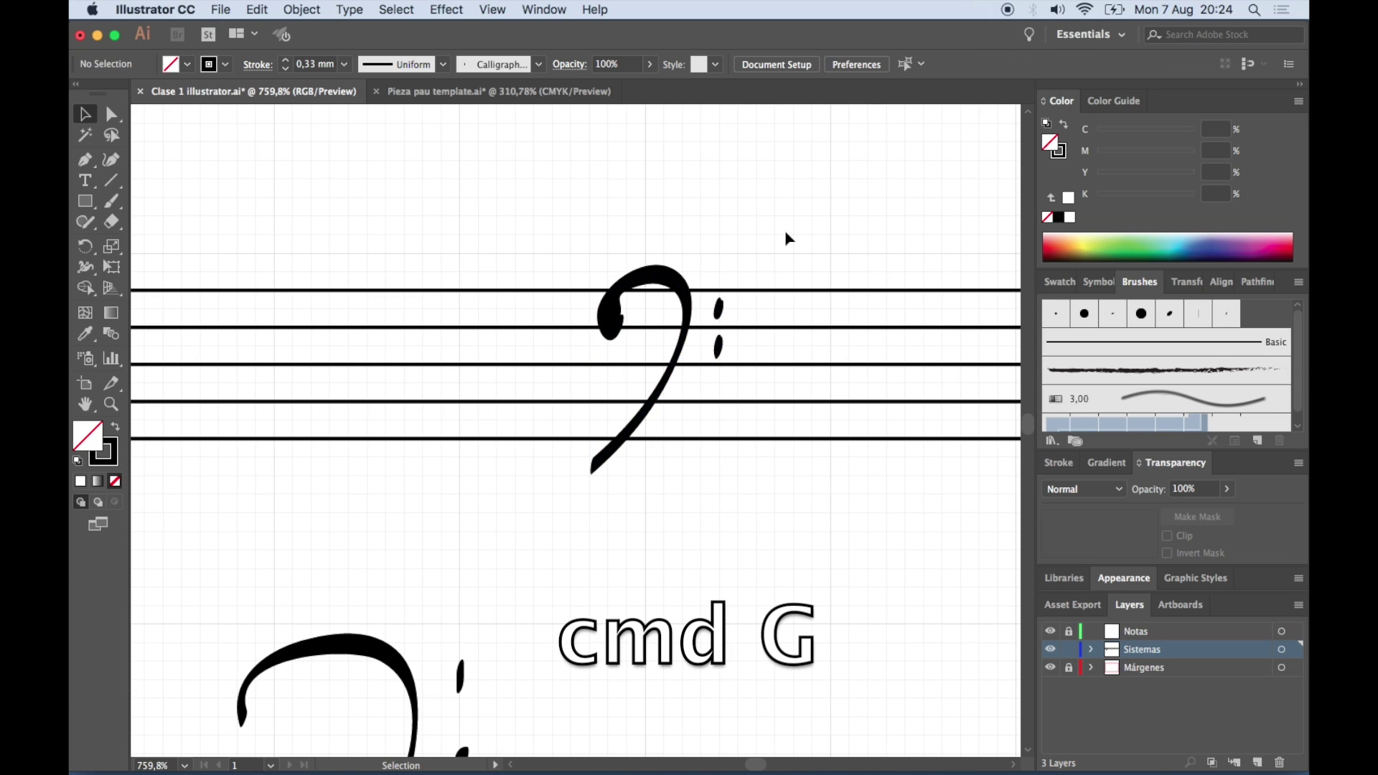
scroll(785, 232, "down", 3)
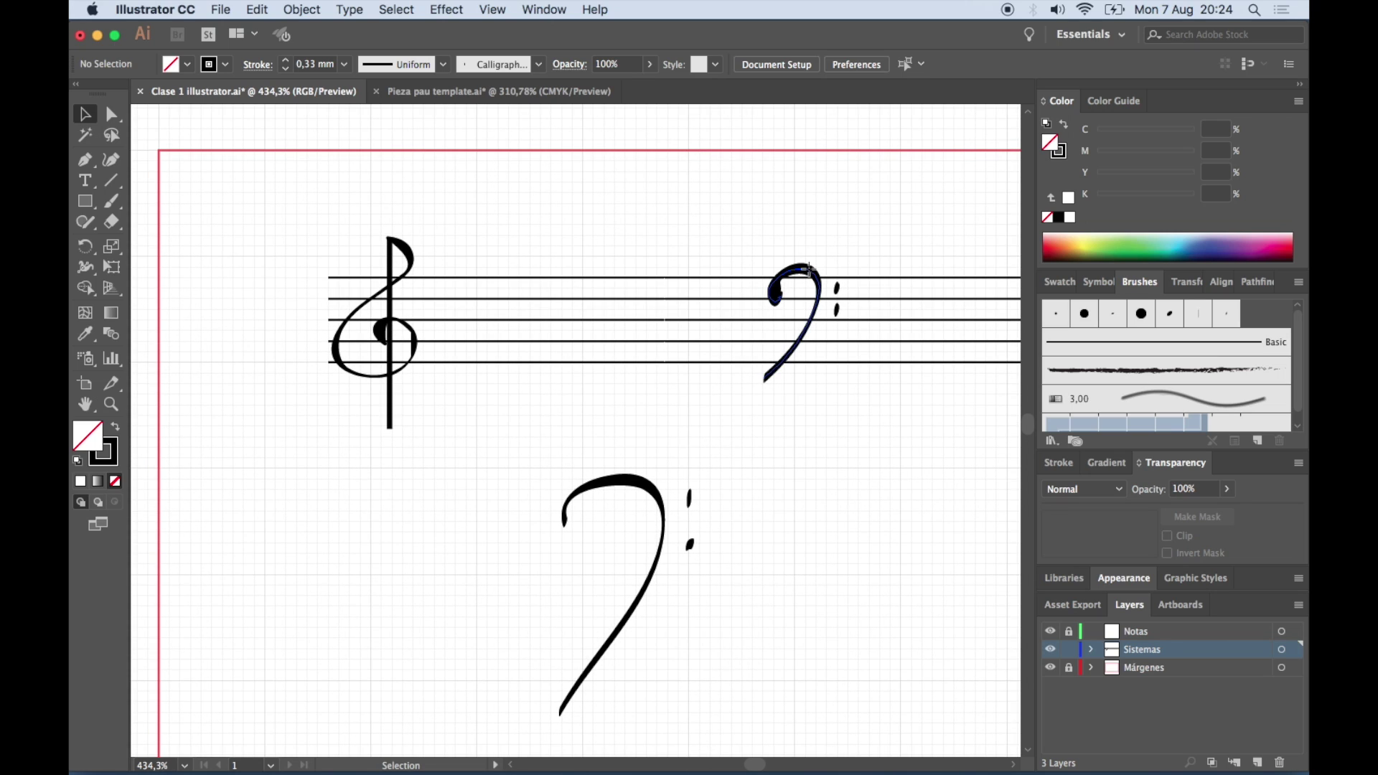
left_click_drag(808, 270, 488, 272)
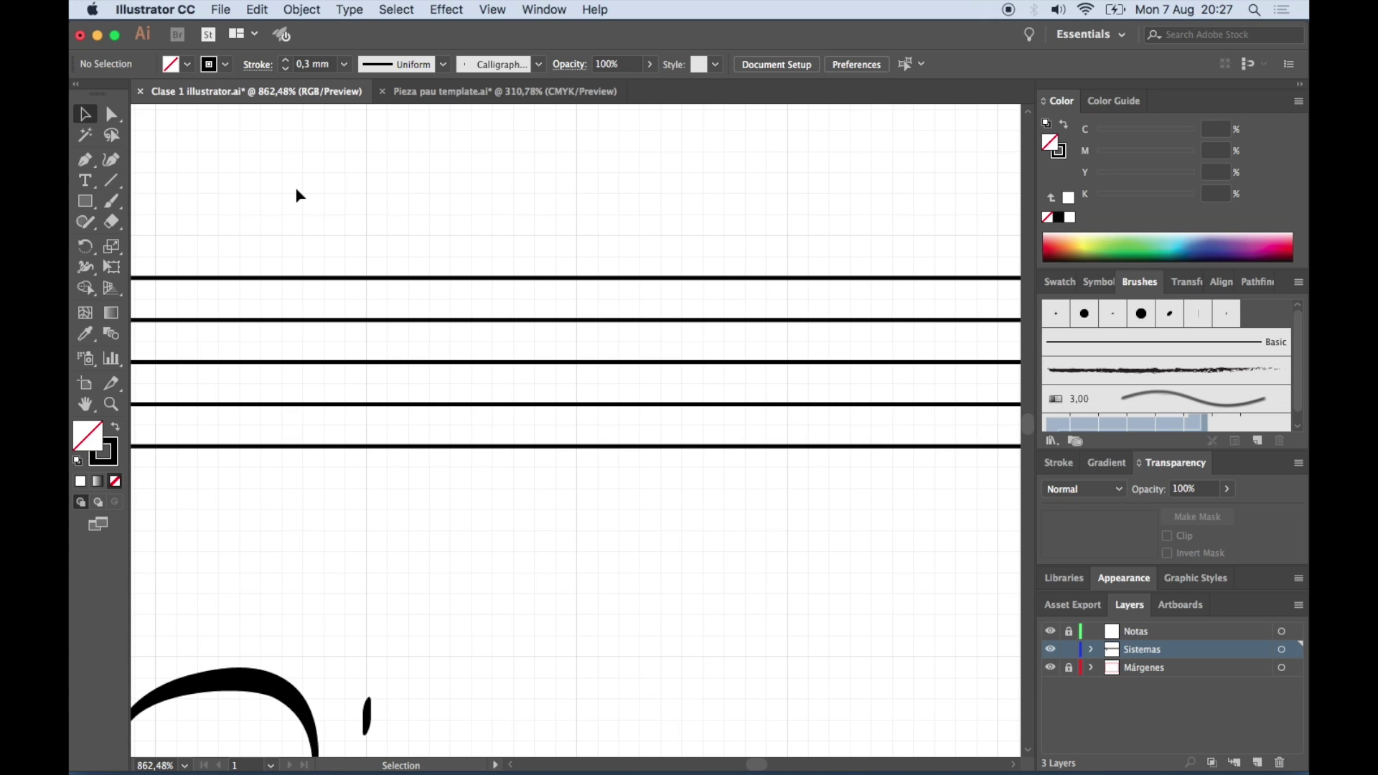
Paint two vertical barlines side by side across the staff
left_click(114, 203)
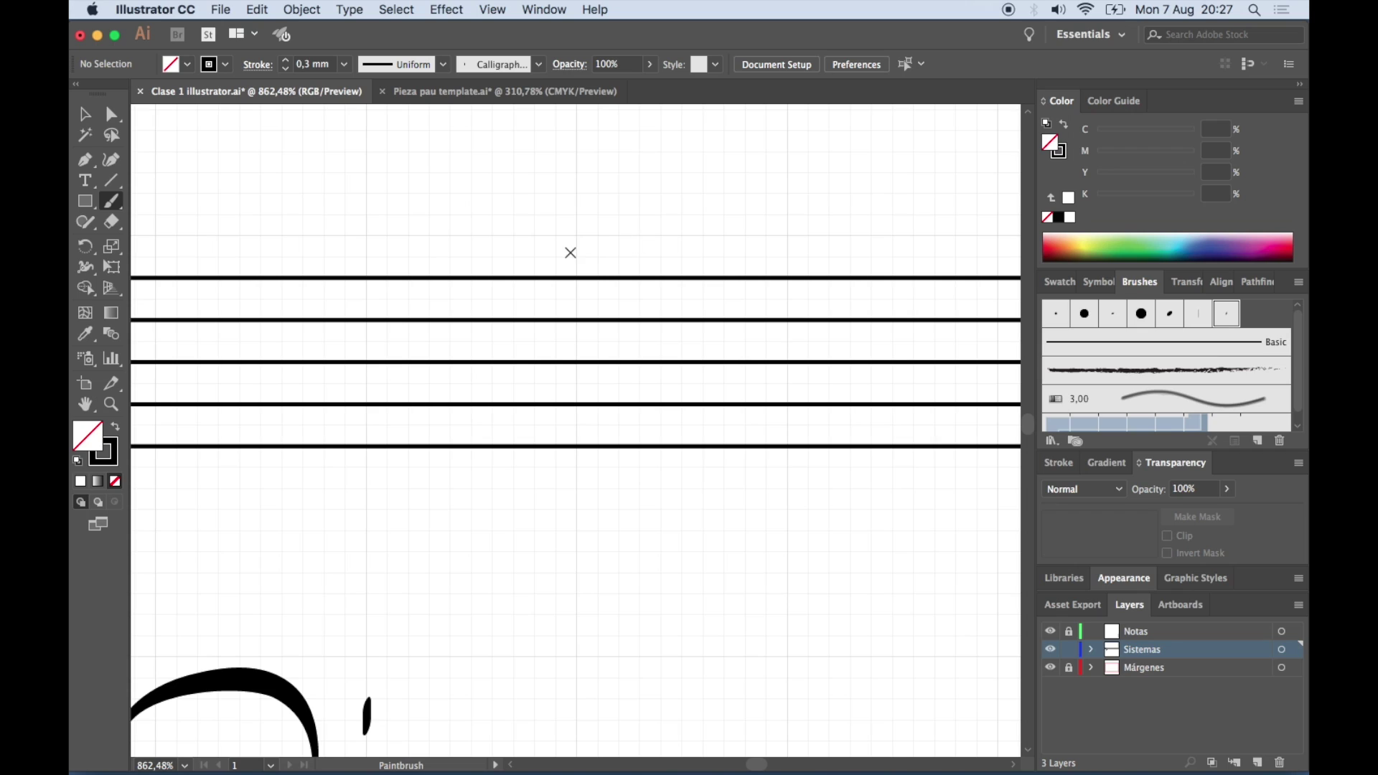
left_click_drag(632, 264, 630, 469)
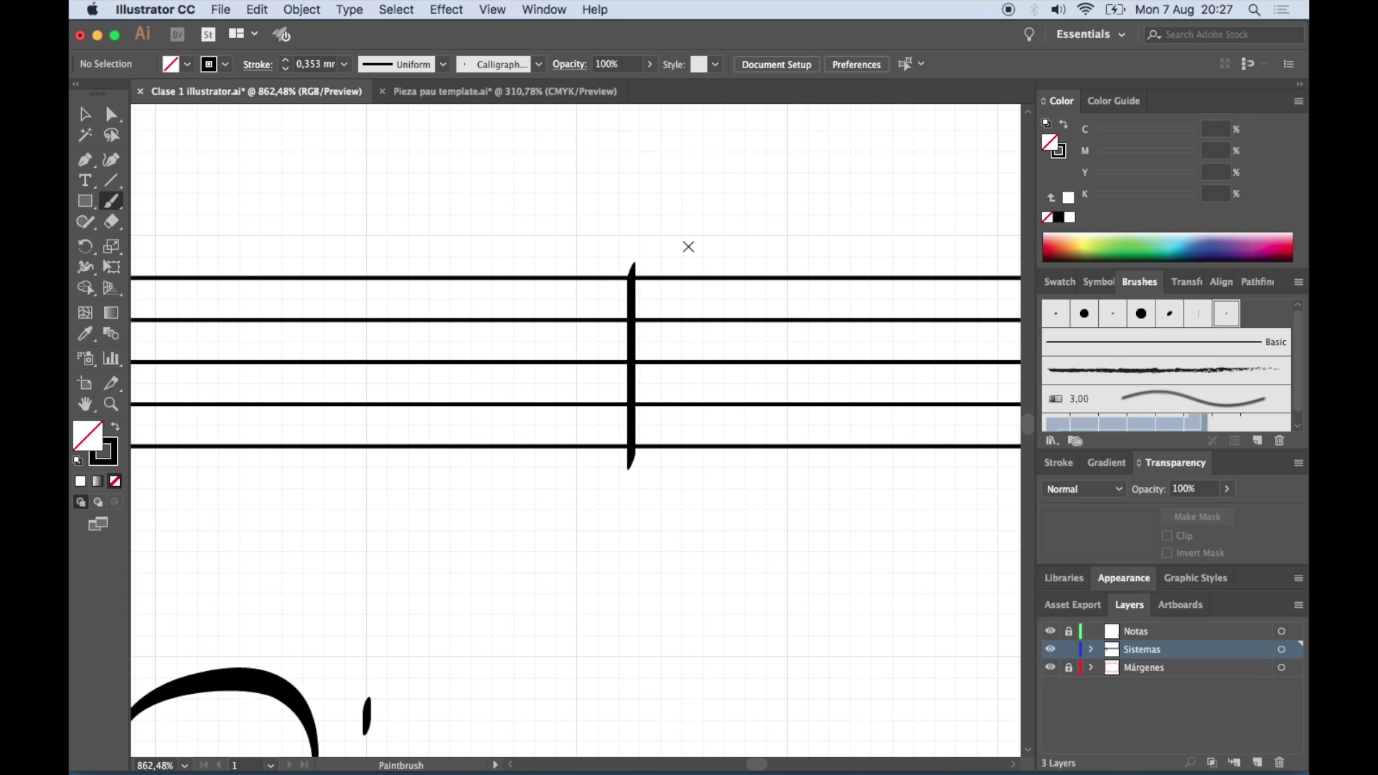
left_click_drag(649, 259, 648, 462)
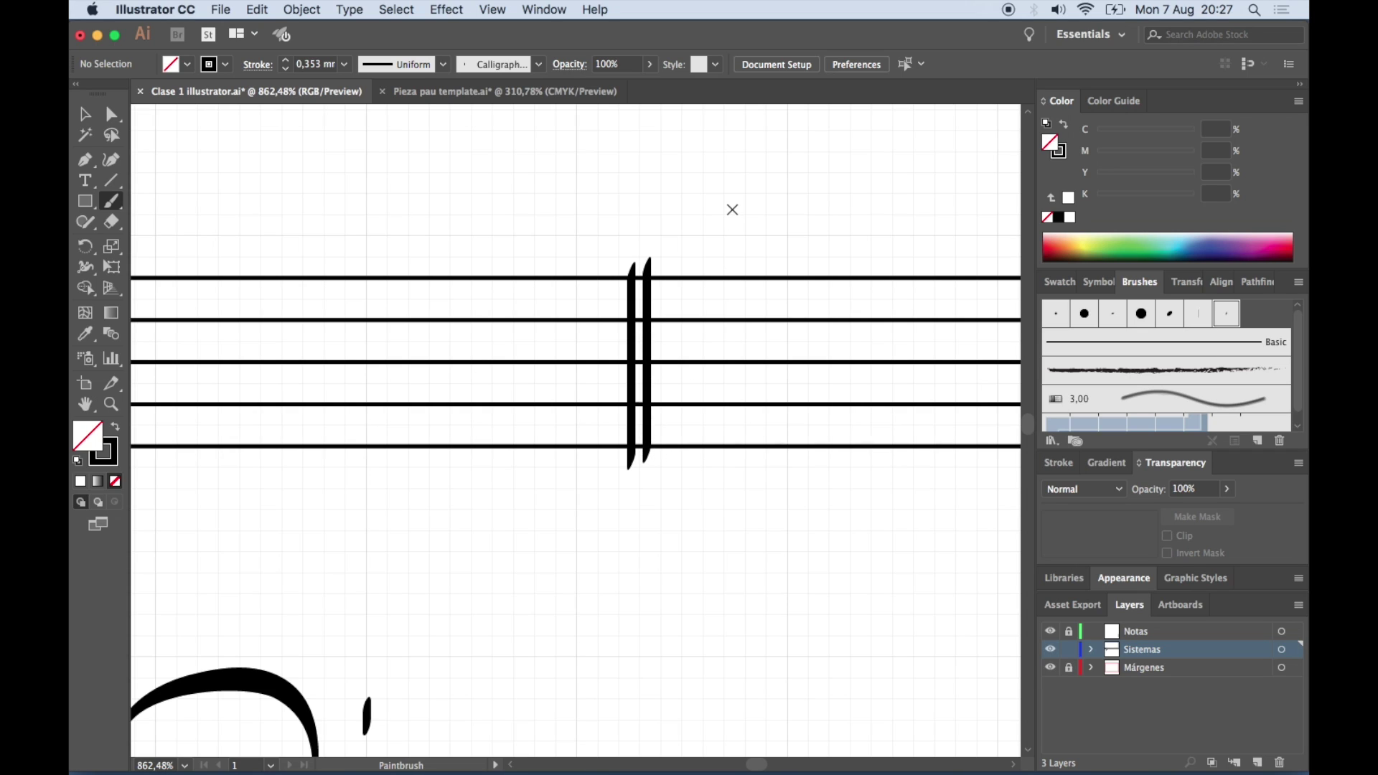
key("v")
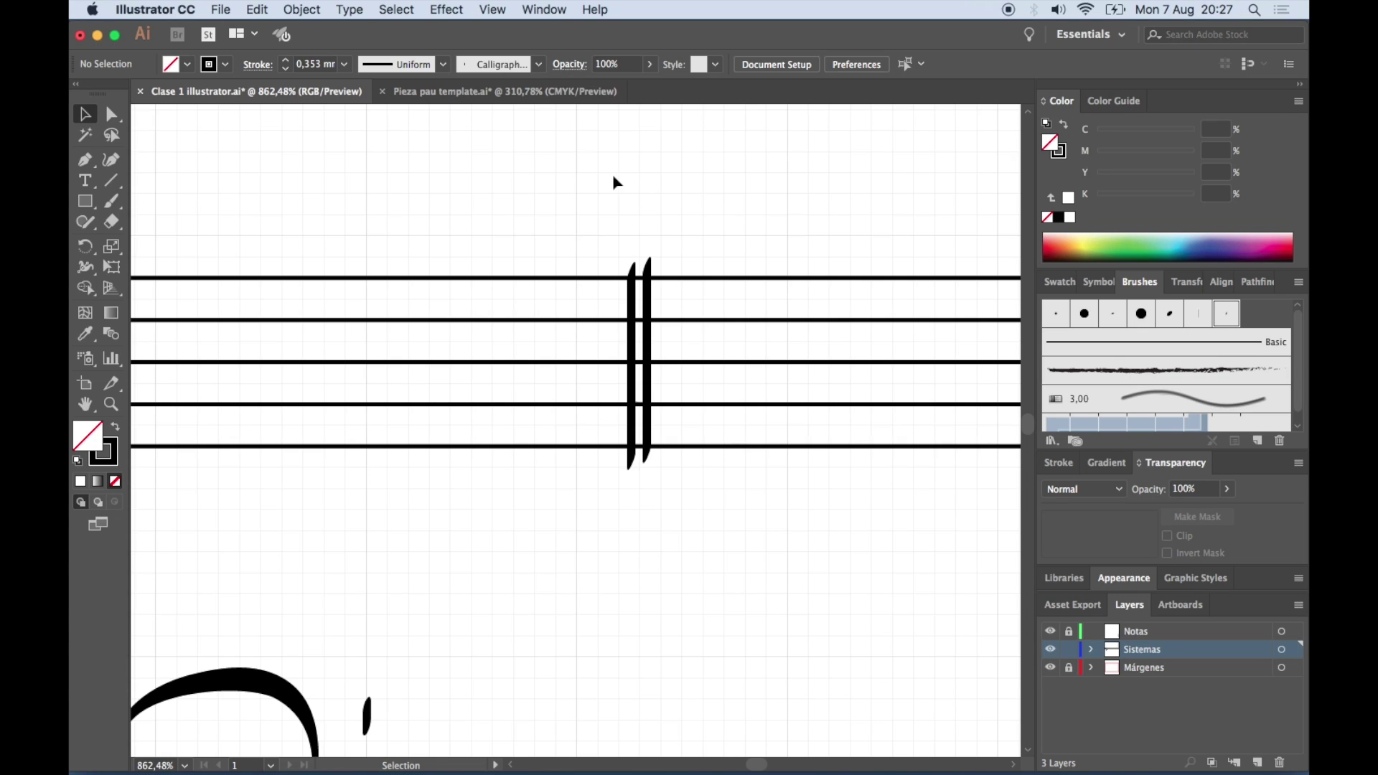
Give the left barline a 0,45 mm stroke weight
left_click(632, 287)
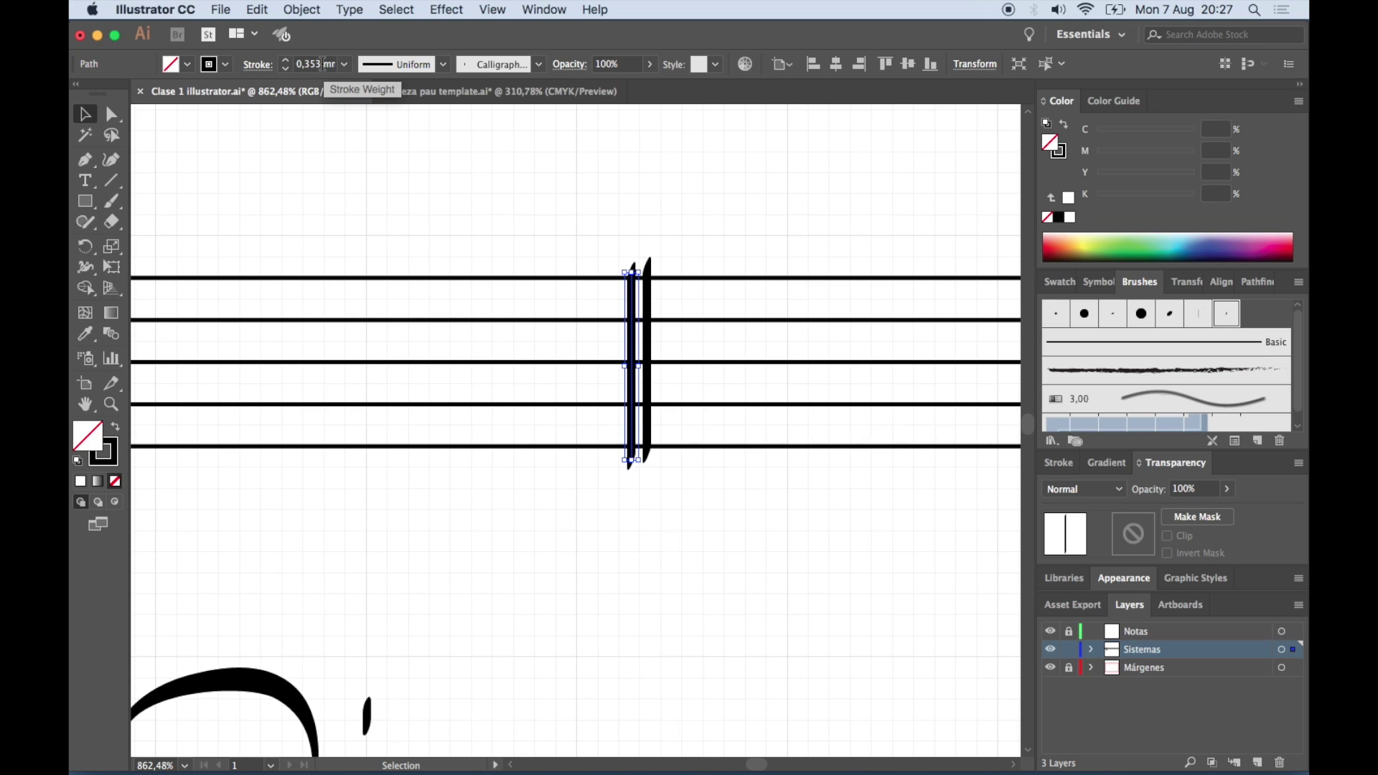
left_click(322, 63)
type("0")
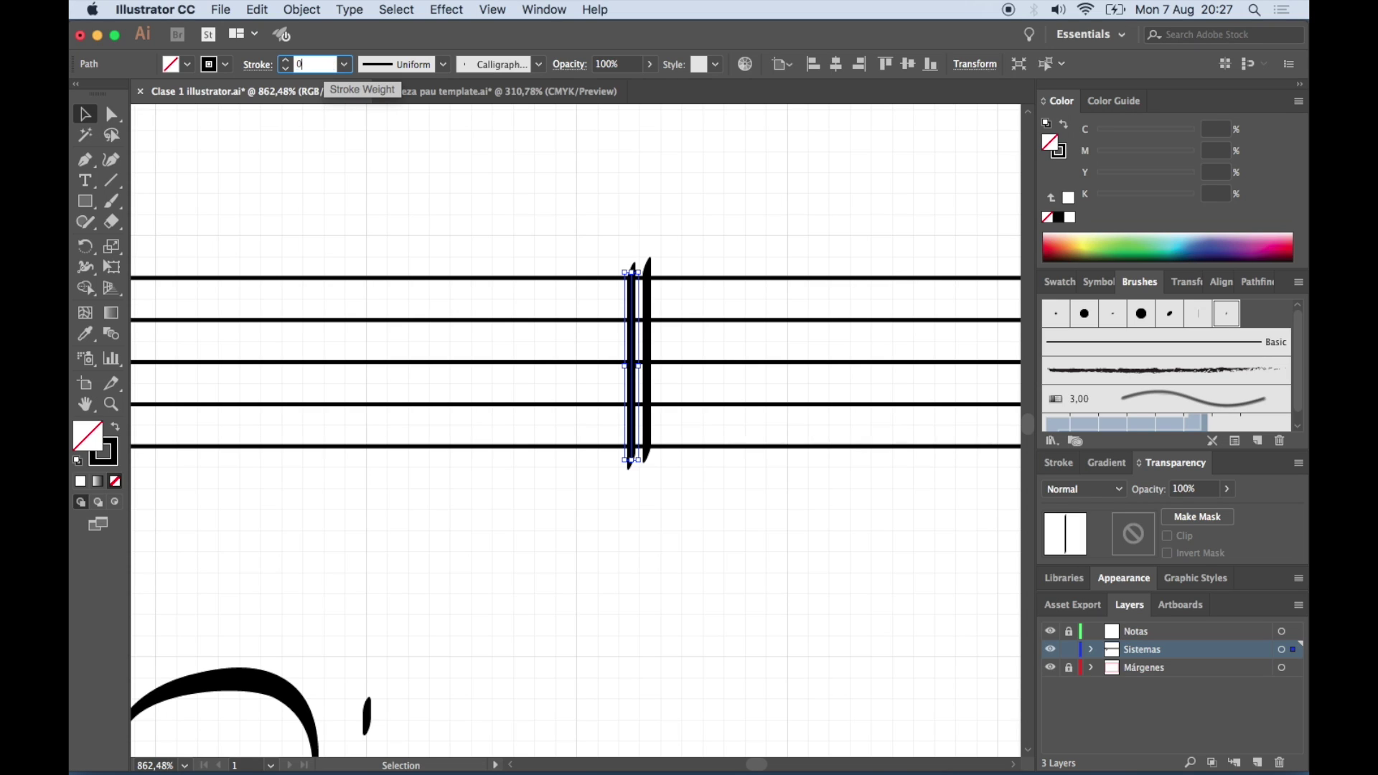
type(",45")
key("Return")
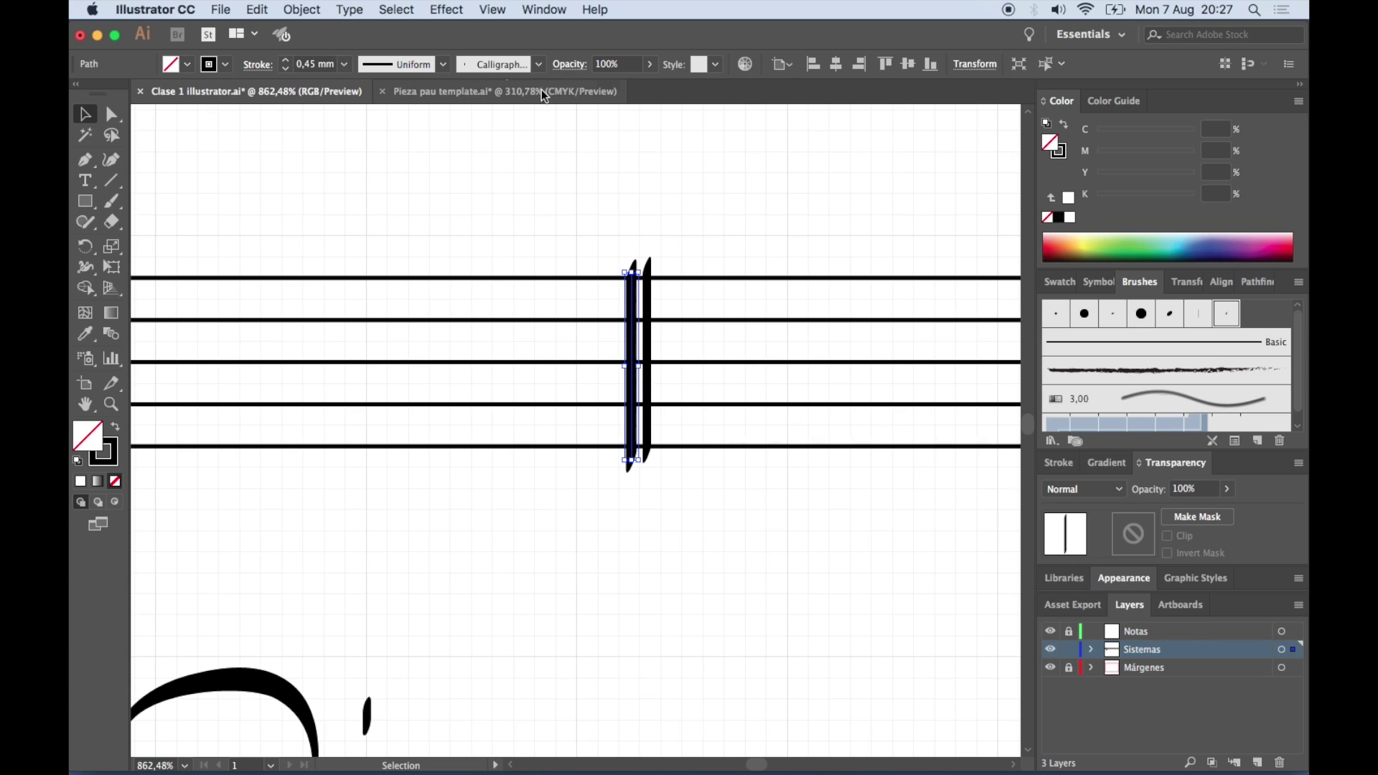
Give the right barline a 0,35 mm stroke weight
left_click(653, 271)
left_click(649, 294)
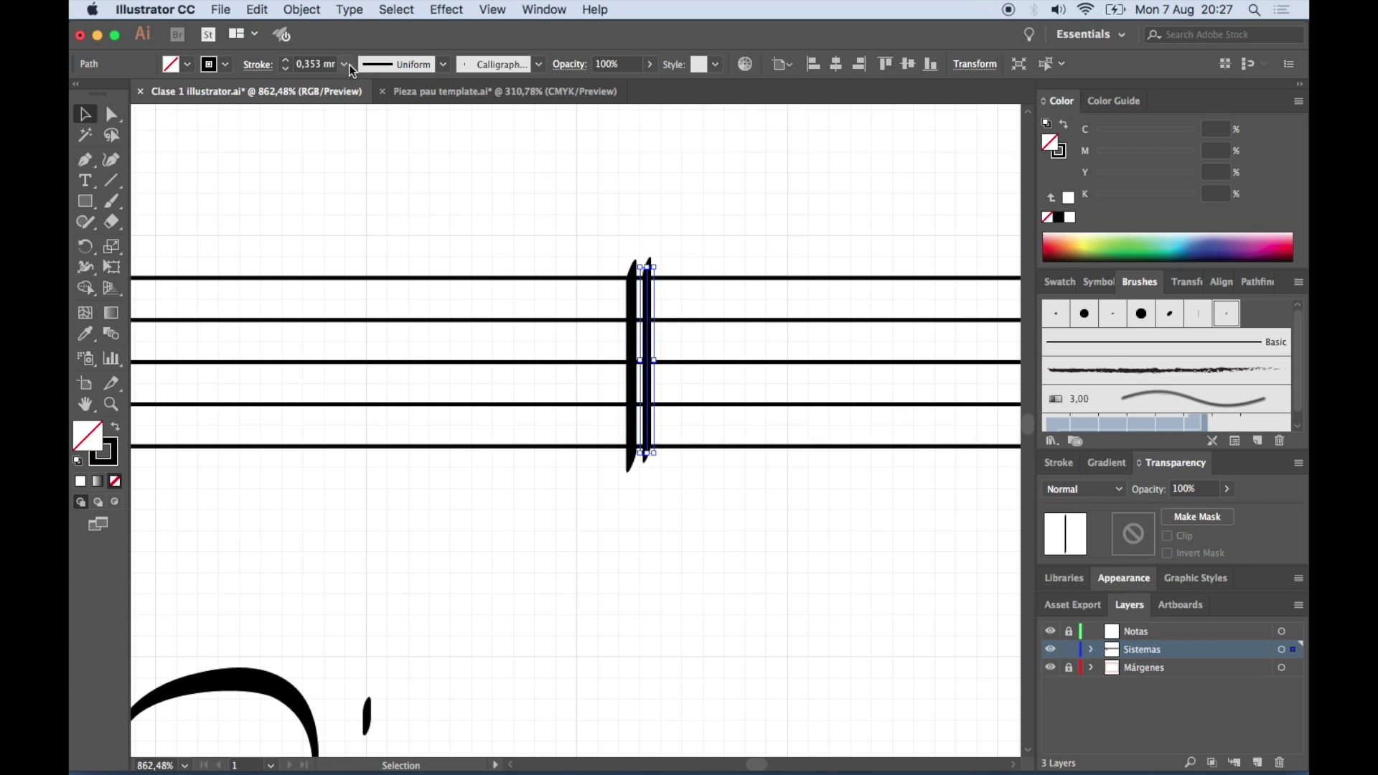
left_click(314, 63)
type("0,35")
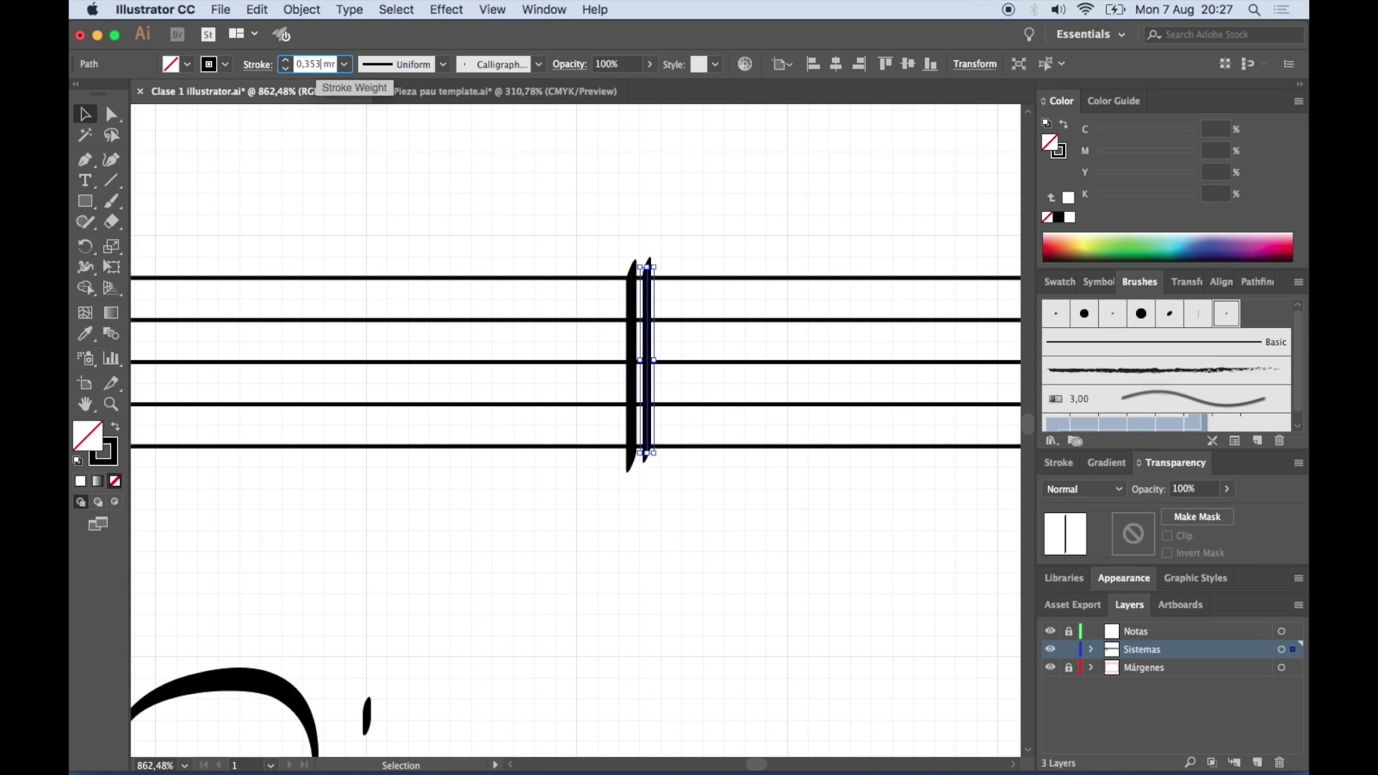
key("Return")
left_click(675, 202)
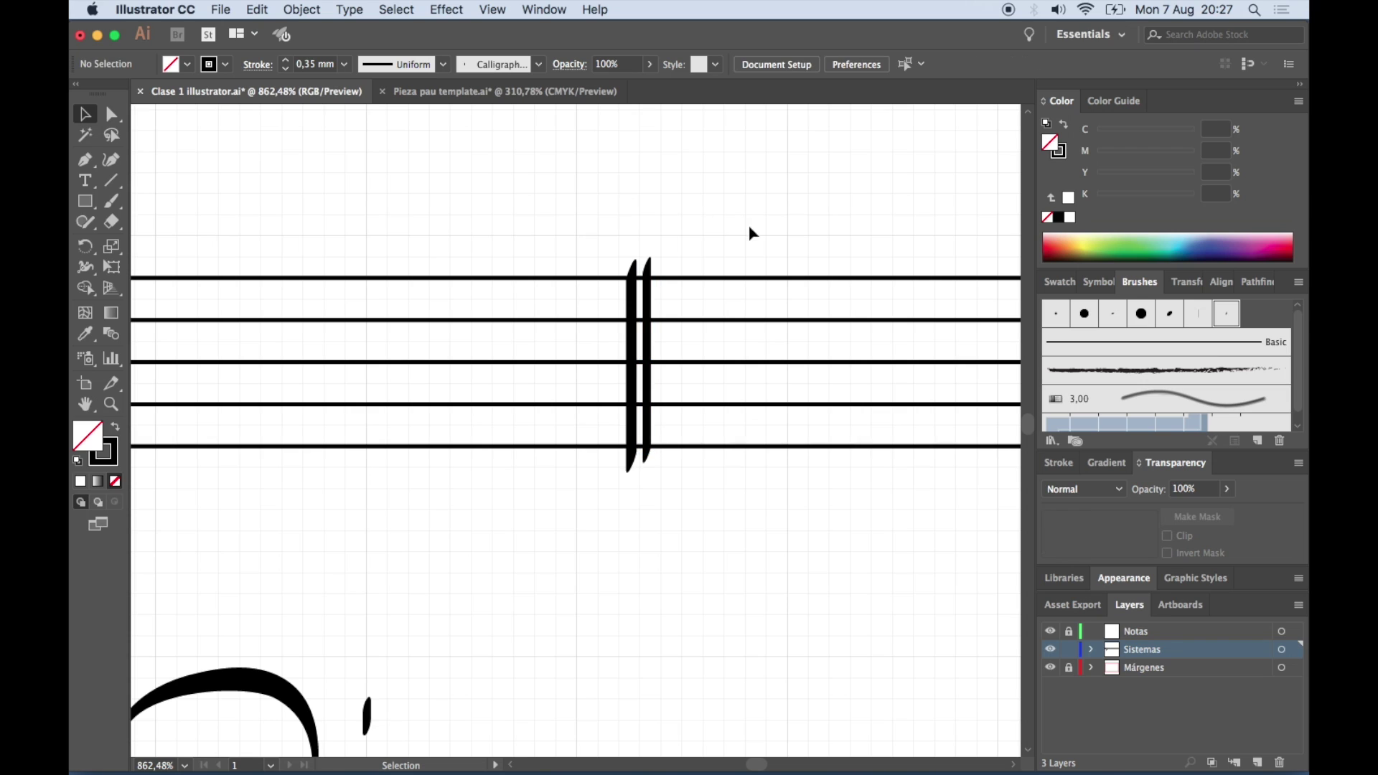
scroll(748, 225, "right", 2)
scroll(750, 233, "right", 2)
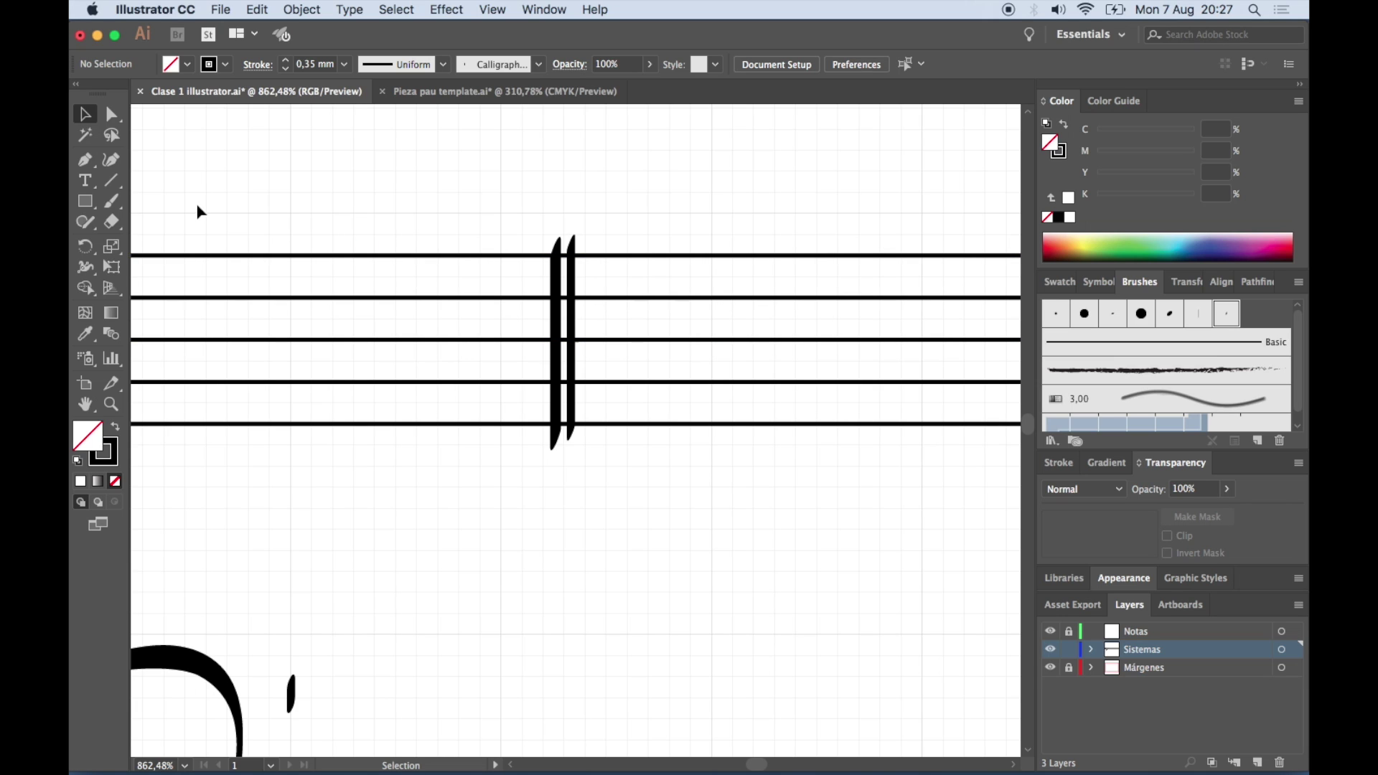
Paint the upper curl of the C clef and set its stroke to 0,28 mm
left_click(120, 206)
scroll(531, 200, "up", 2)
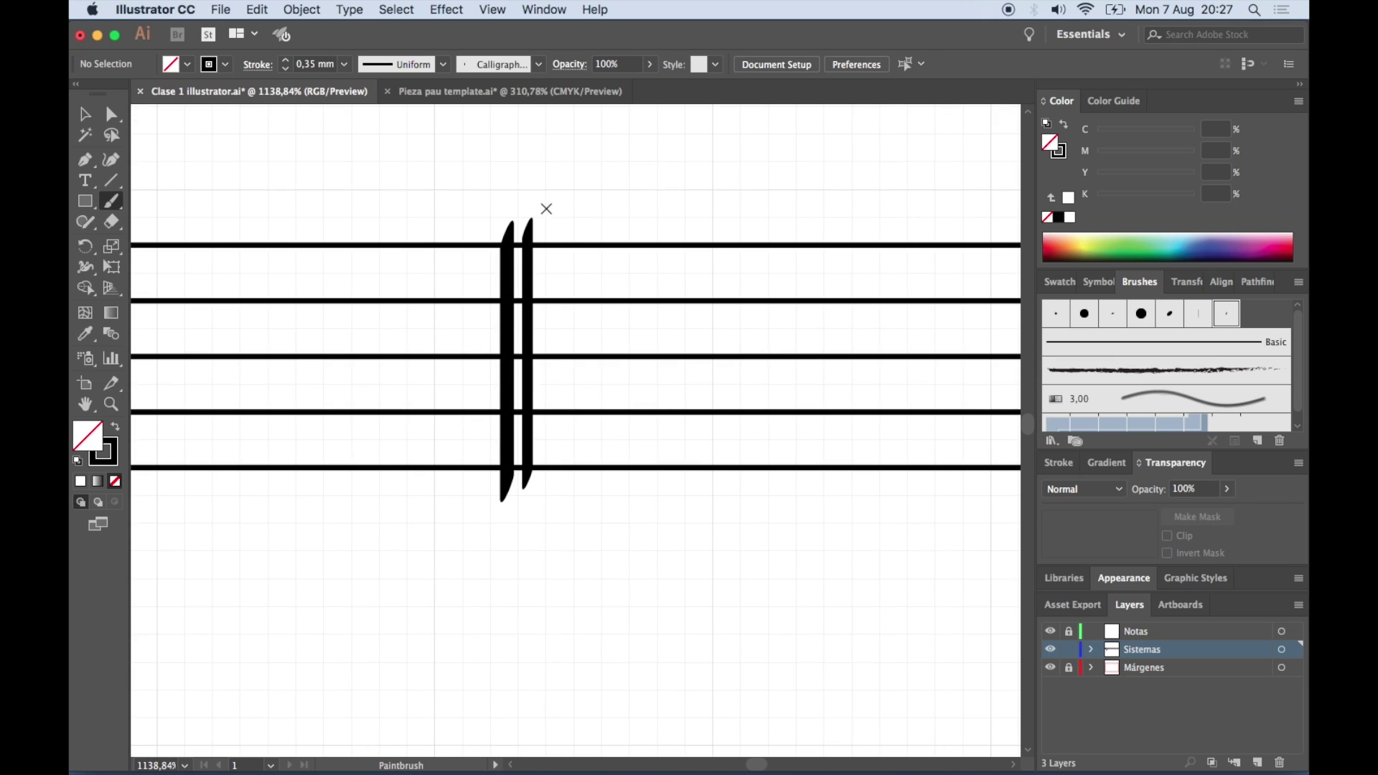
mouse_move(580, 328)
left_mouse_down()
mouse_move(554, 306)
mouse_move(626, 368)
left_mouse_up()
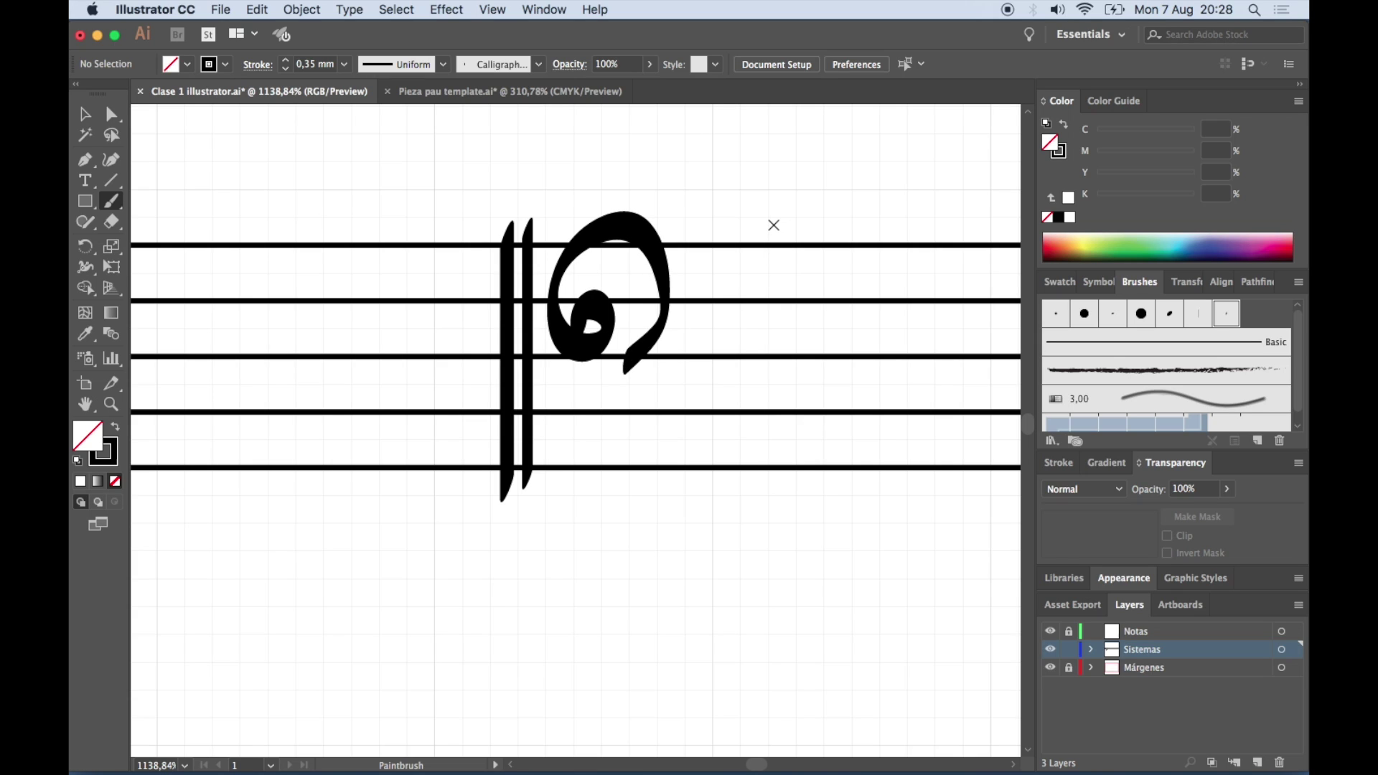
key("v")
left_click(645, 228)
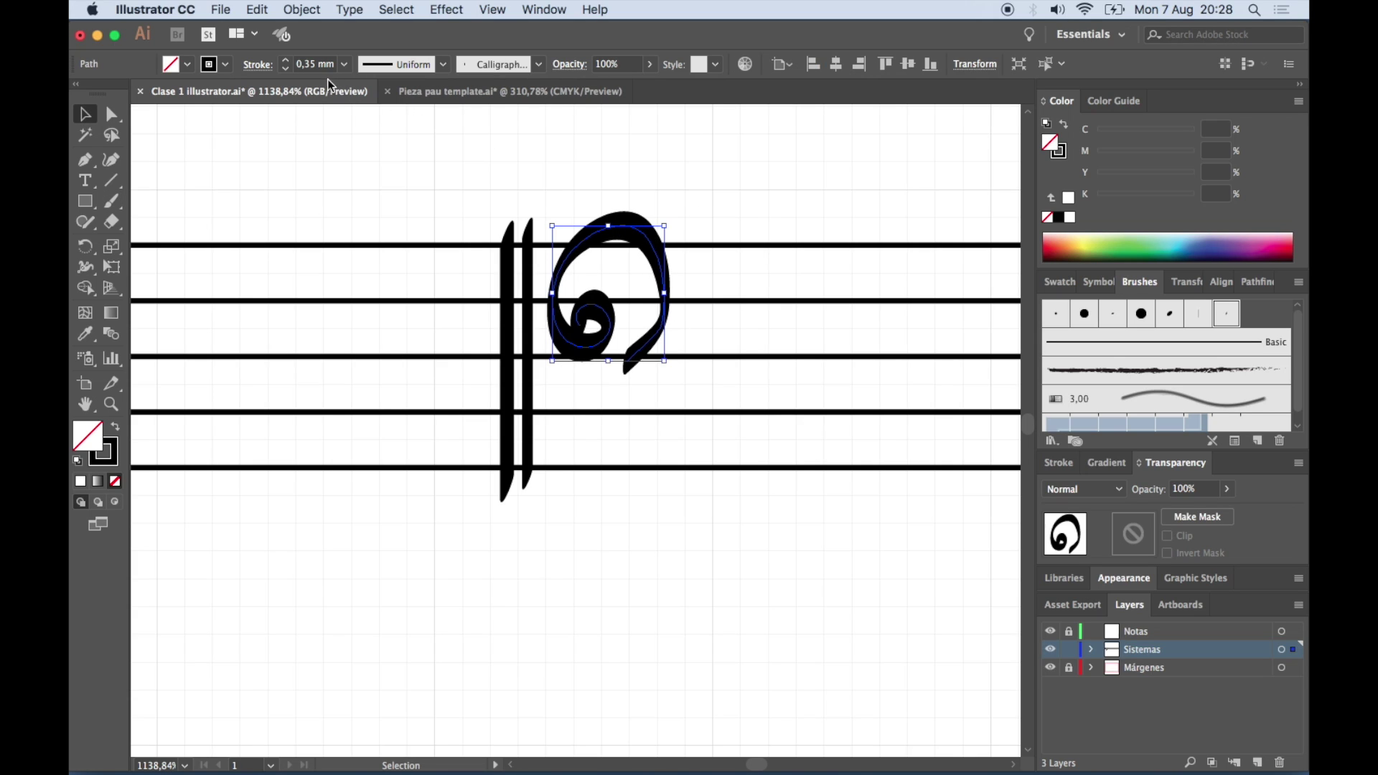
left_click(314, 65)
key("BackSpace")
key("BackSpace")
type("28")
key("Return")
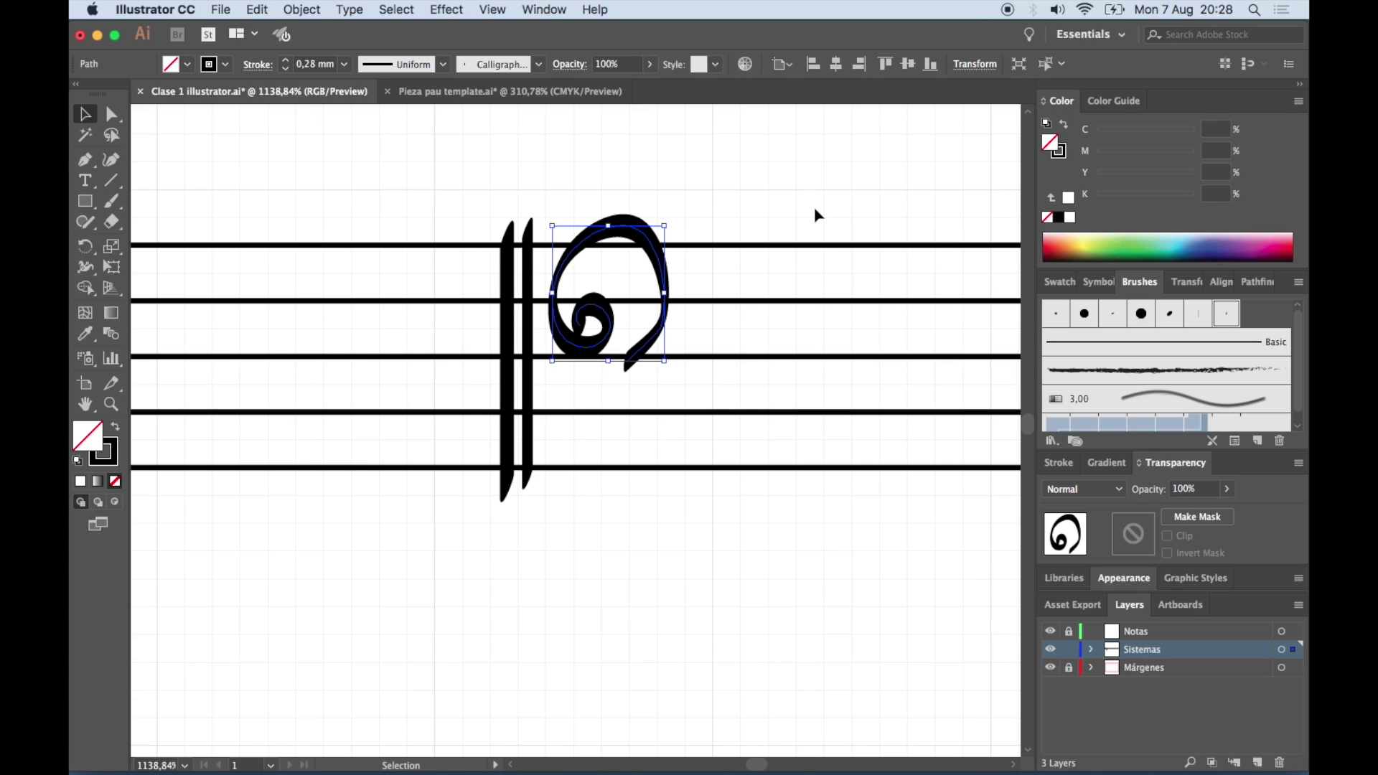
Paste a copy of the curl in place and reflect it horizontally
key("super+c")
key("shift+super+v")
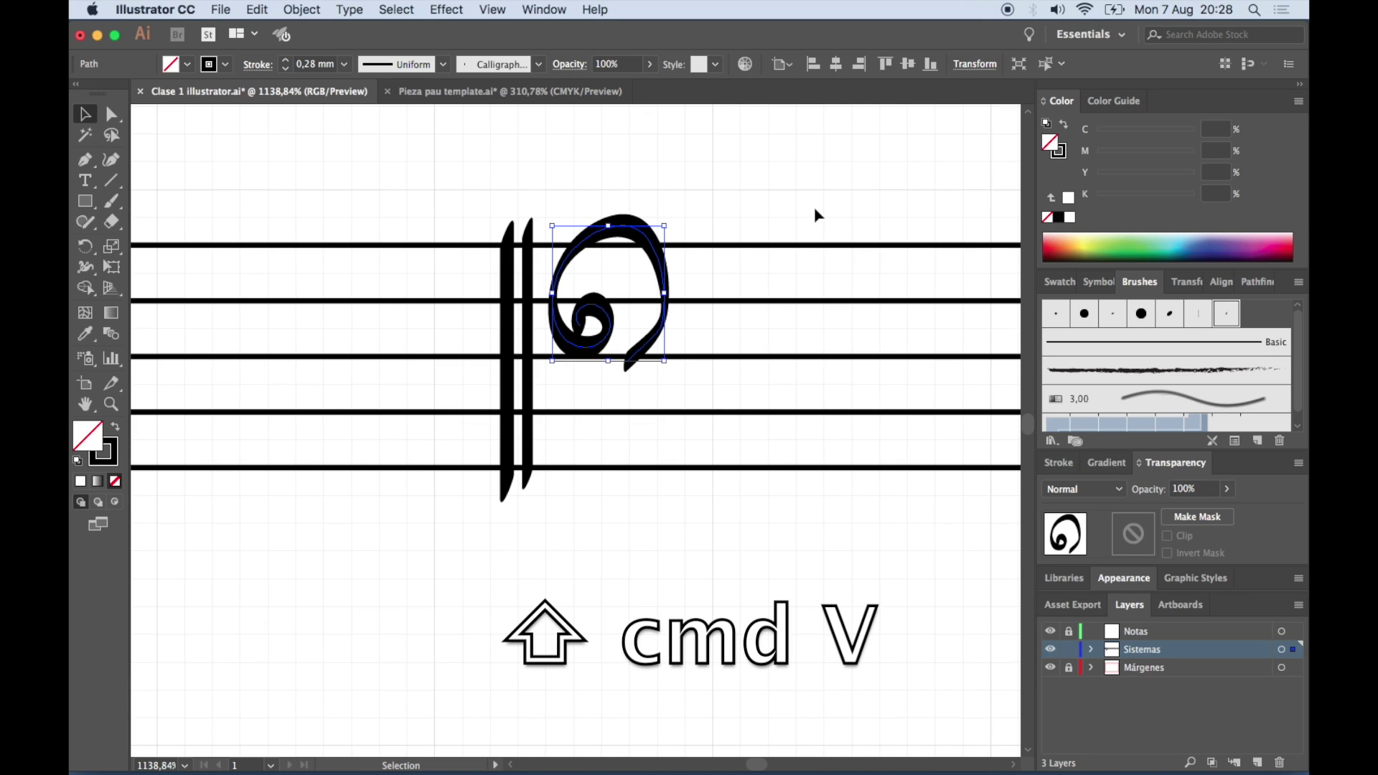
key("super")
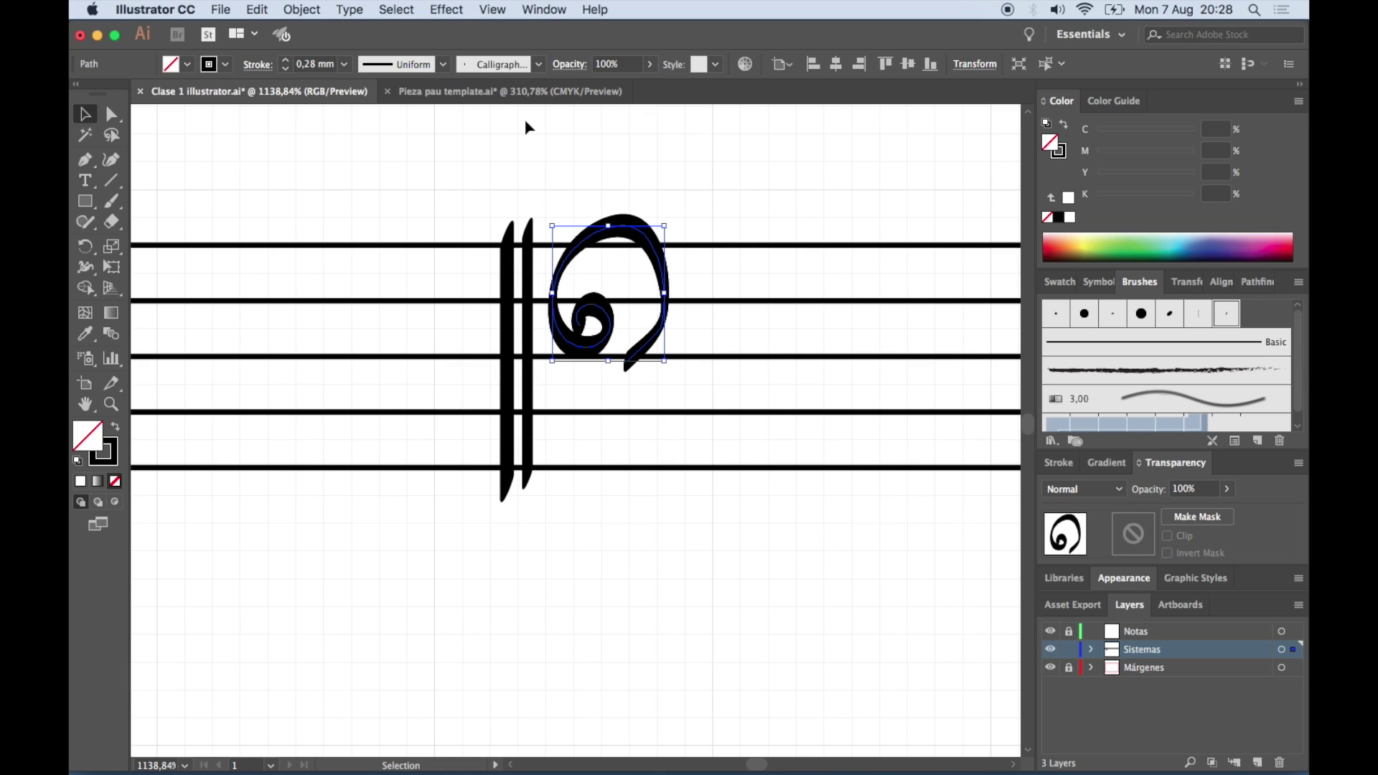
left_click(310, 15)
mouse_move(321, 30)
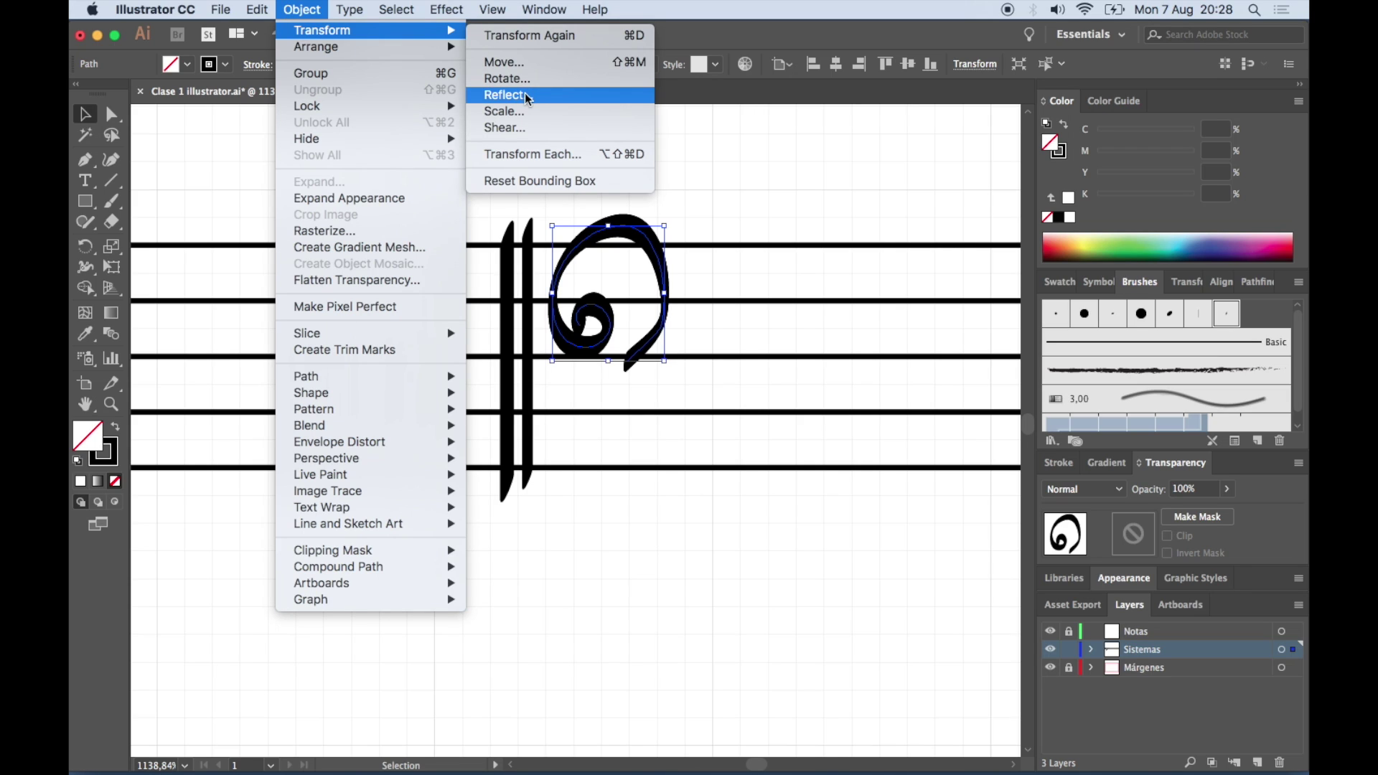
left_click(566, 99)
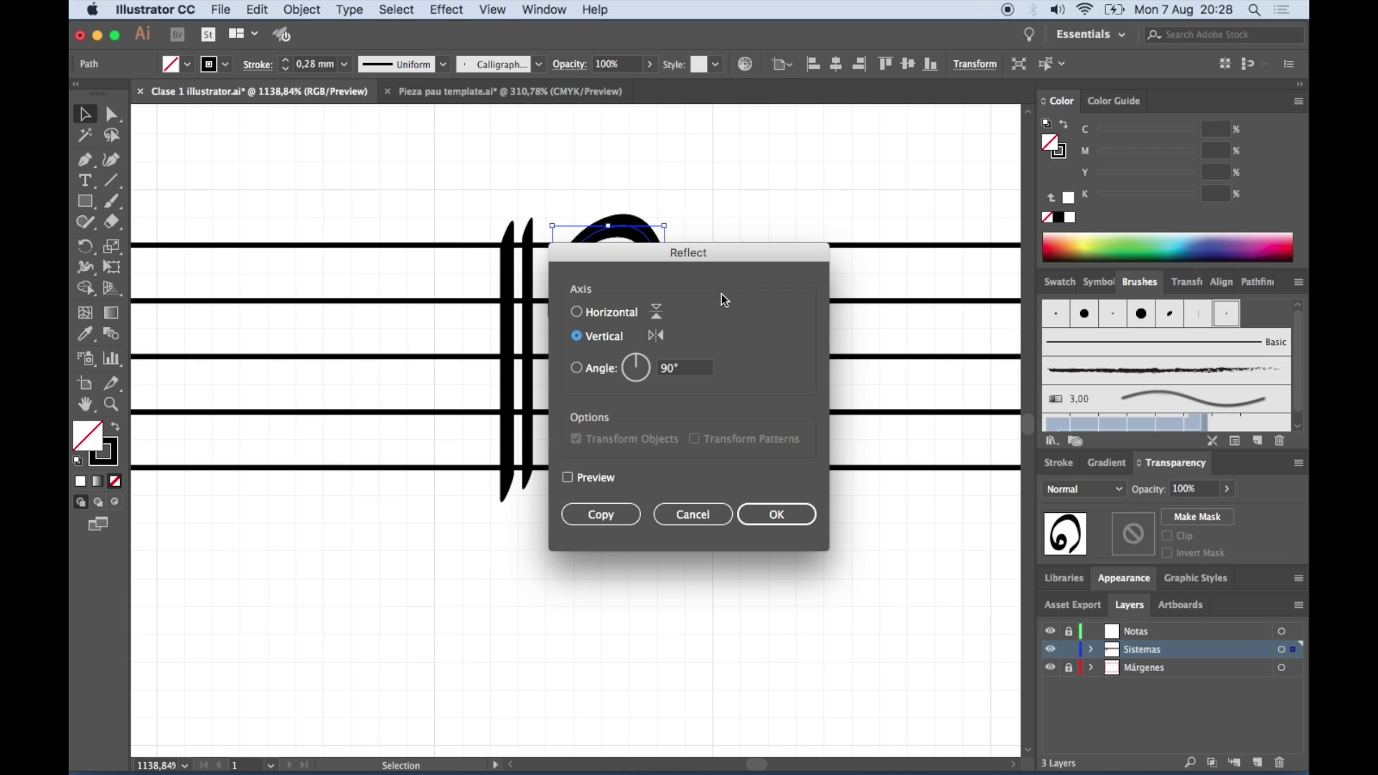
left_click(621, 310)
left_click(790, 518)
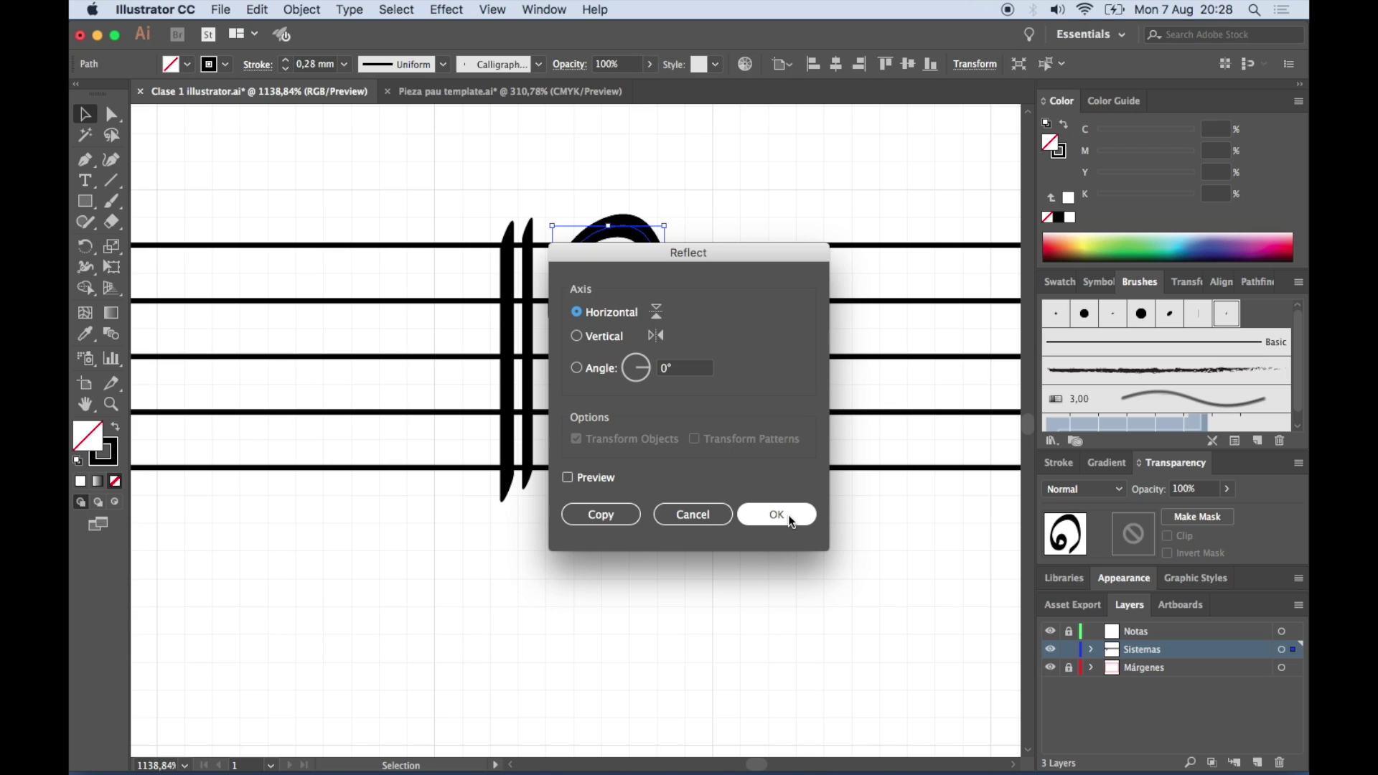
left_click(788, 514)
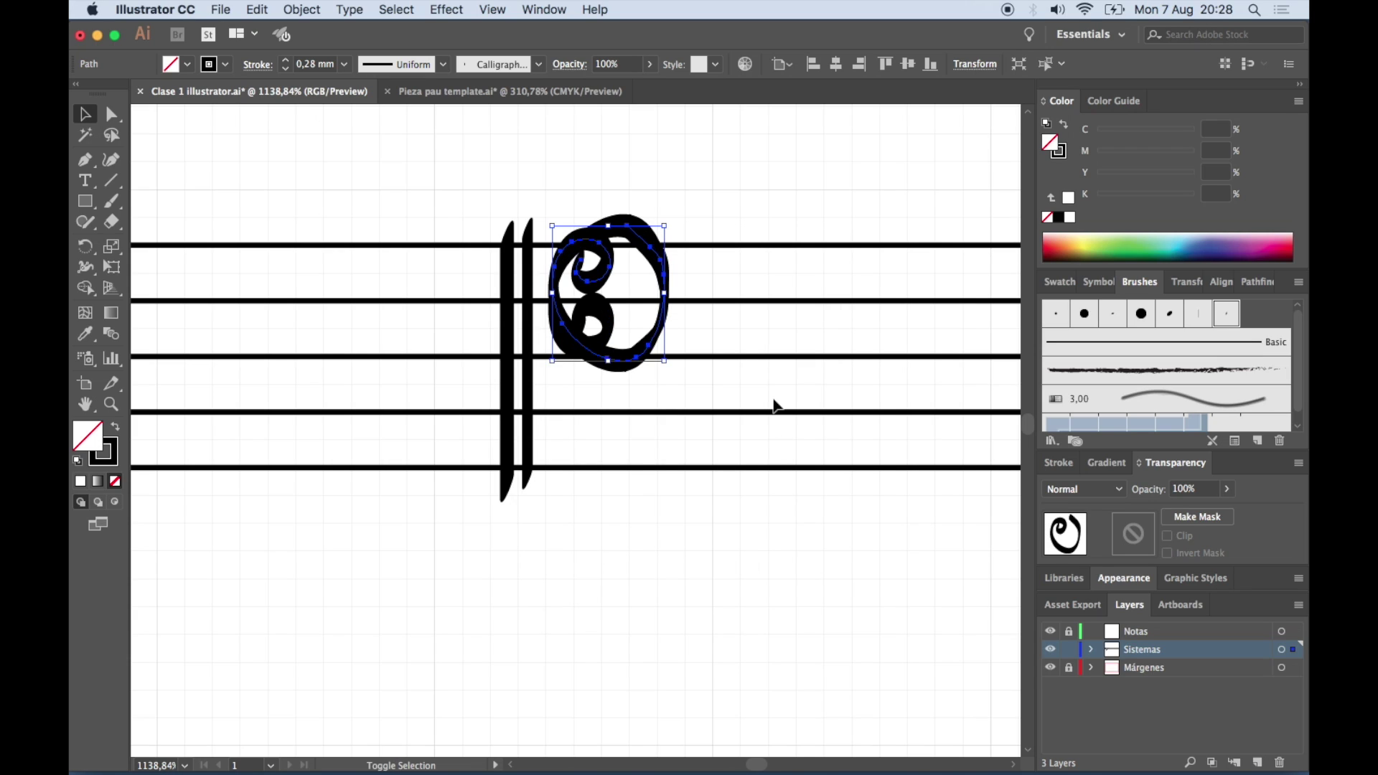
Nudge the mirrored curl down to complete the clef, then select both halves
key("shift+Down")
key("Down")
key("Down")
key("Down")
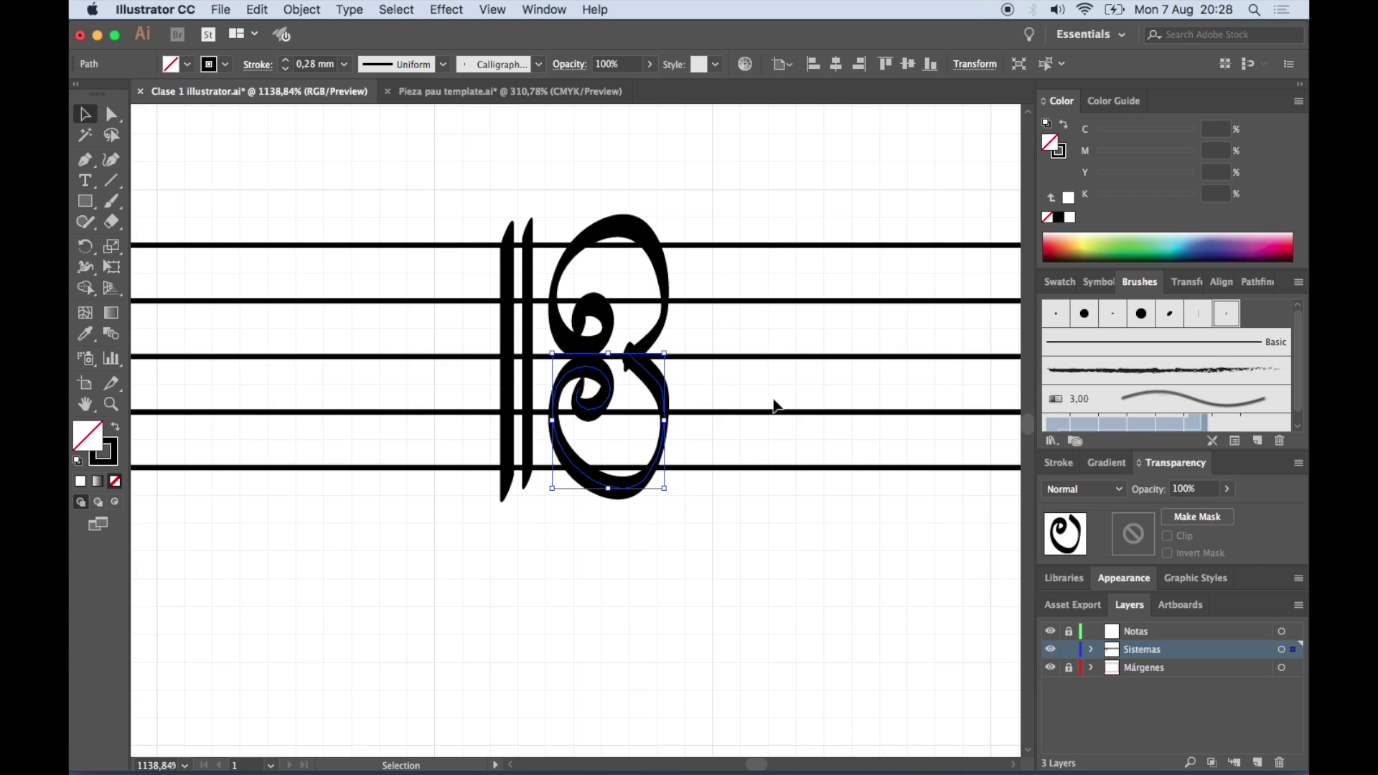
key("Down")
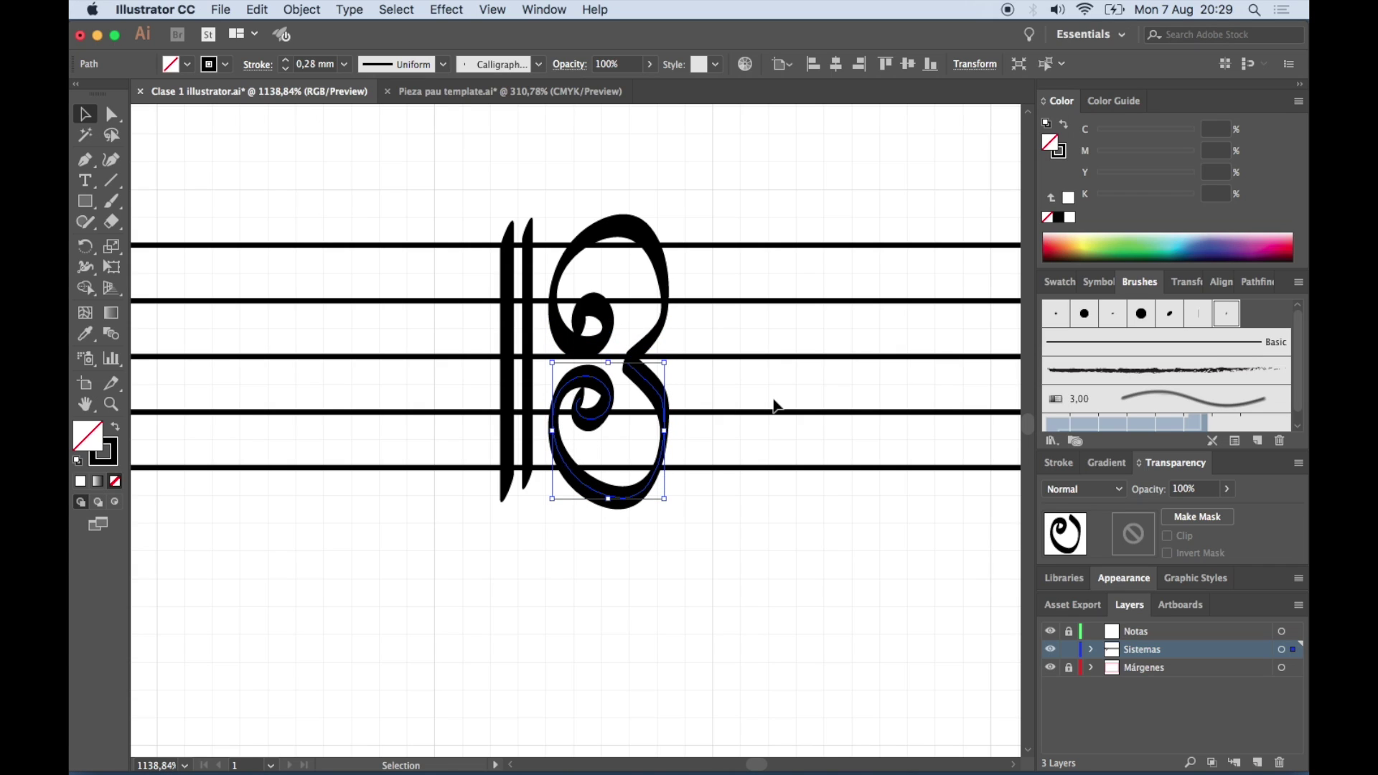
left_click(778, 400)
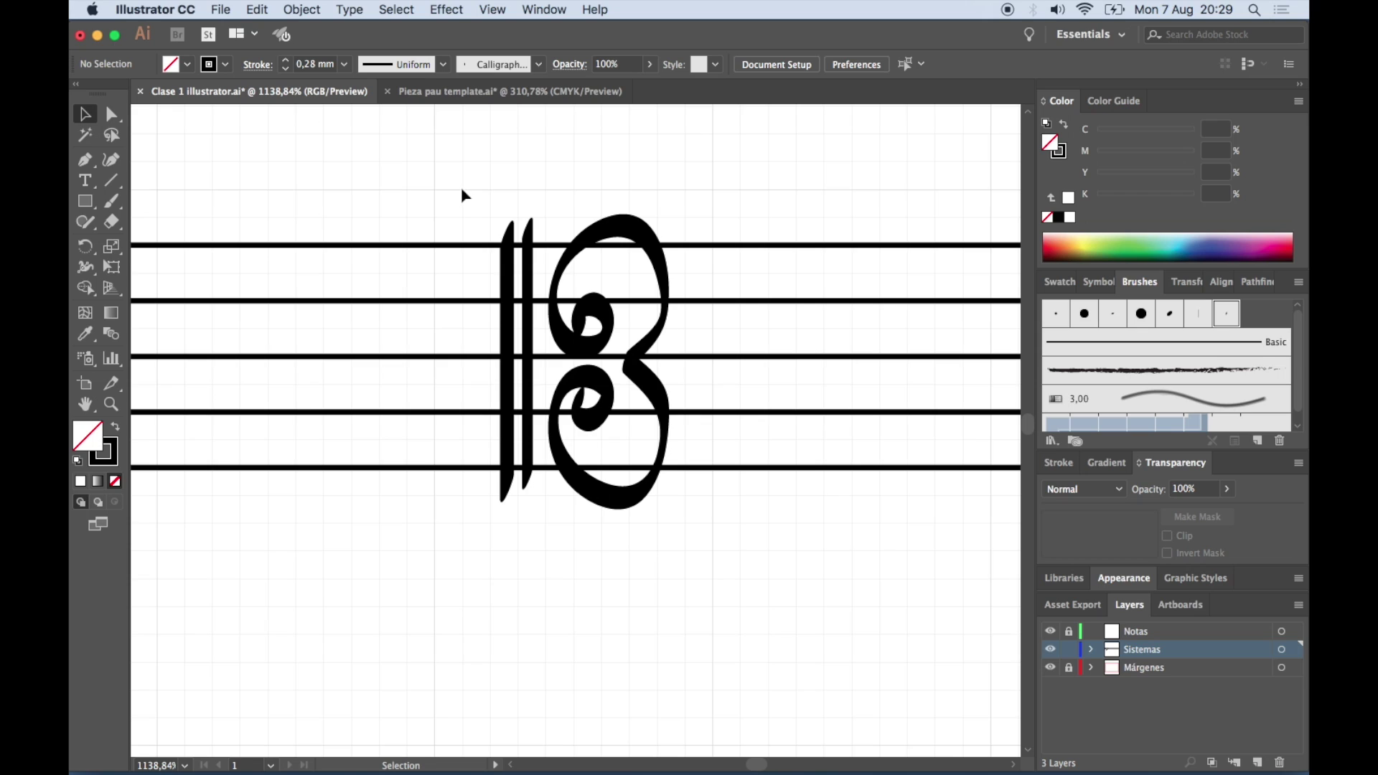
left_click_drag(462, 189, 686, 231)
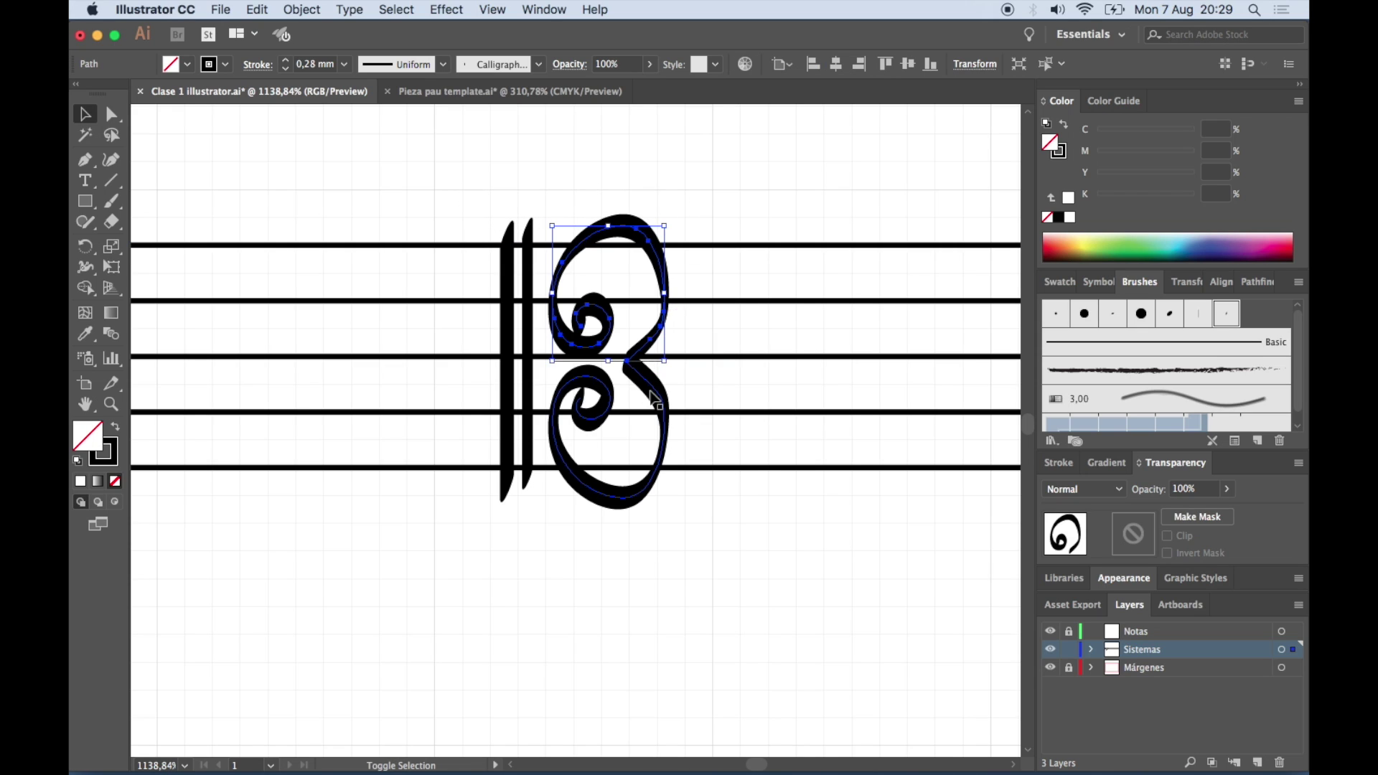
Group the clef halves together with the barline
left_click(529, 337, "shift")
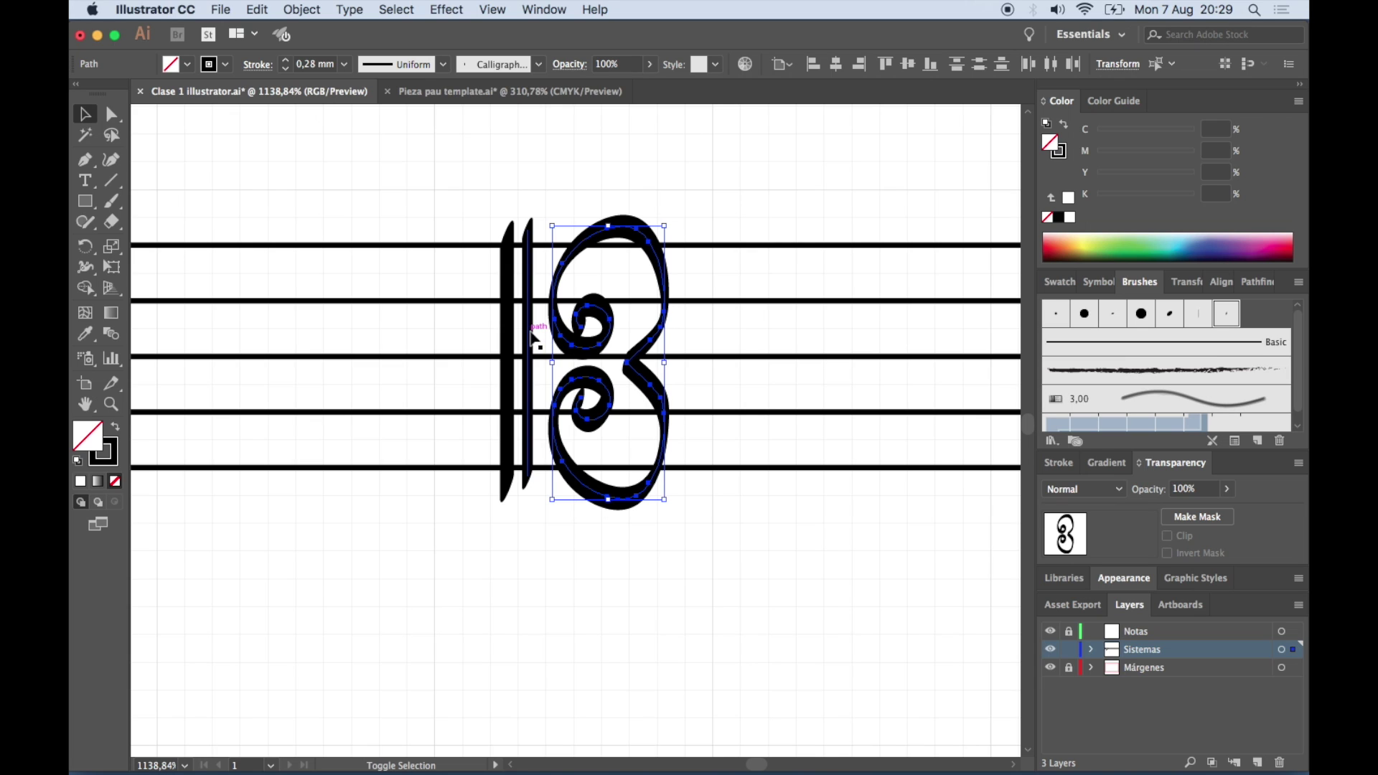
key("super+g")
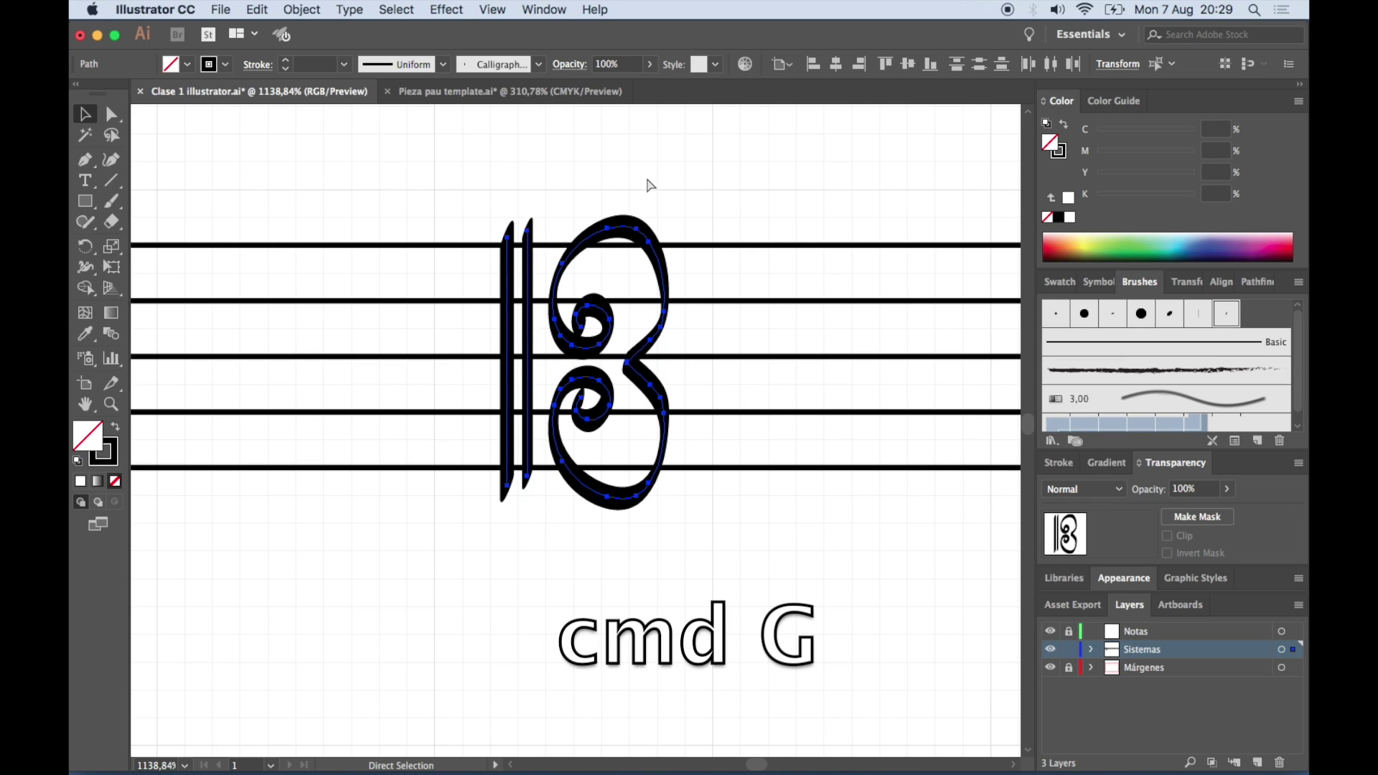
scroll(687, 305, "down", 4)
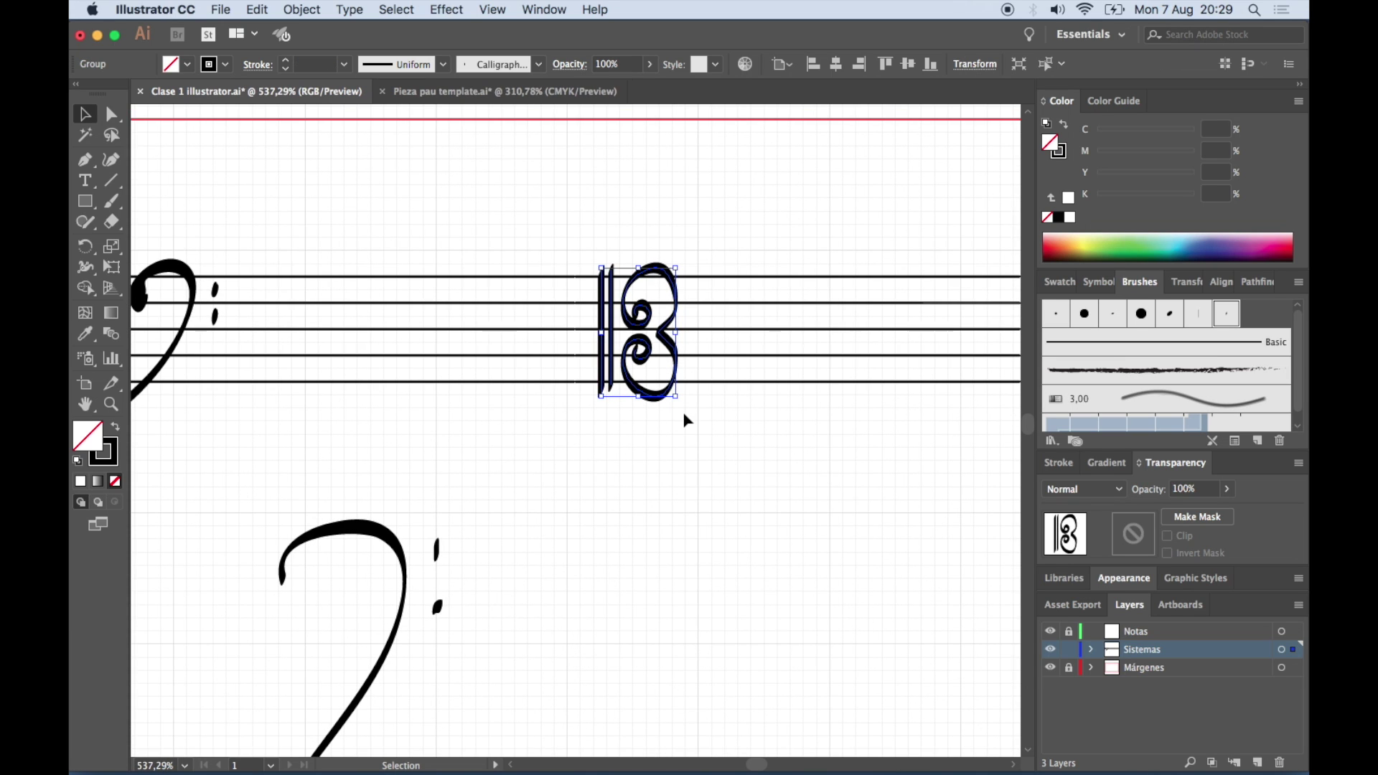
left_click_drag(677, 400, 672, 394)
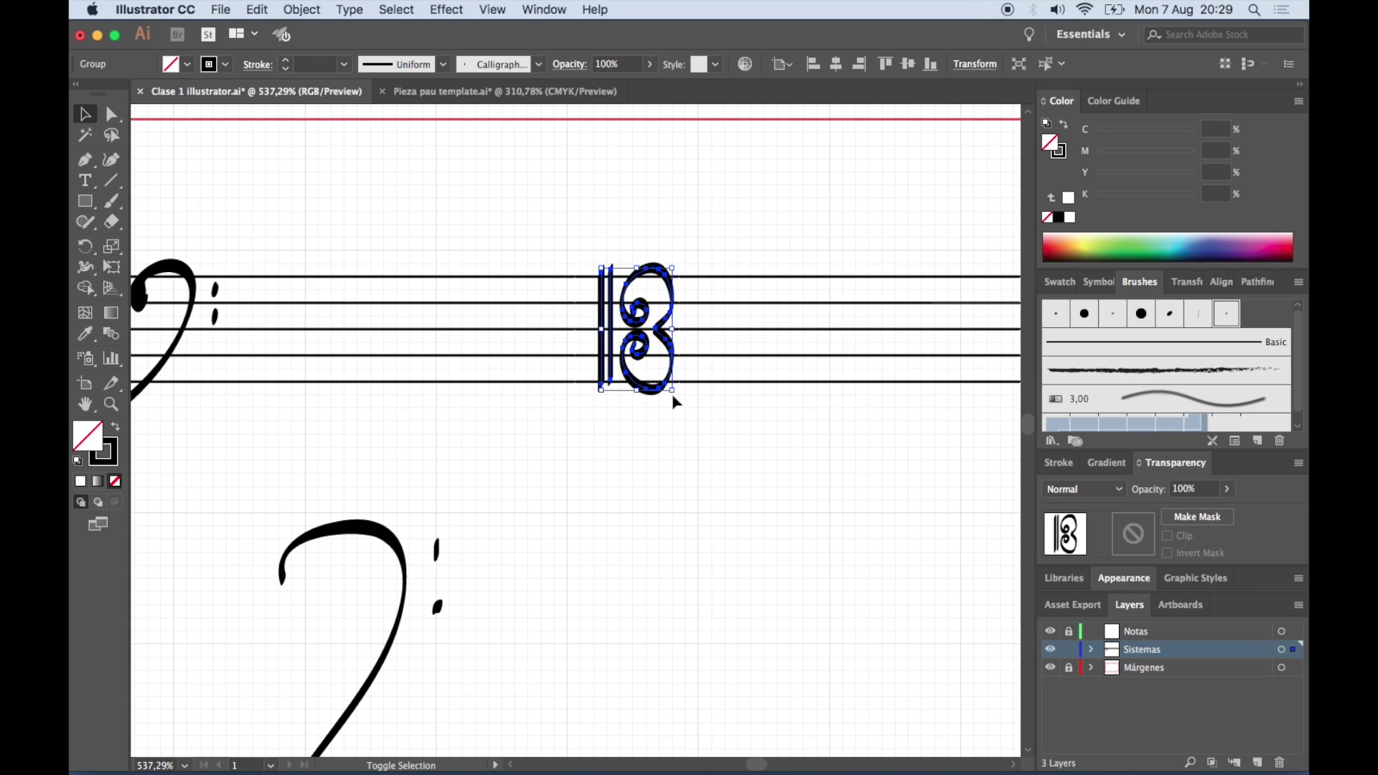
left_click_drag(673, 397, 677, 402)
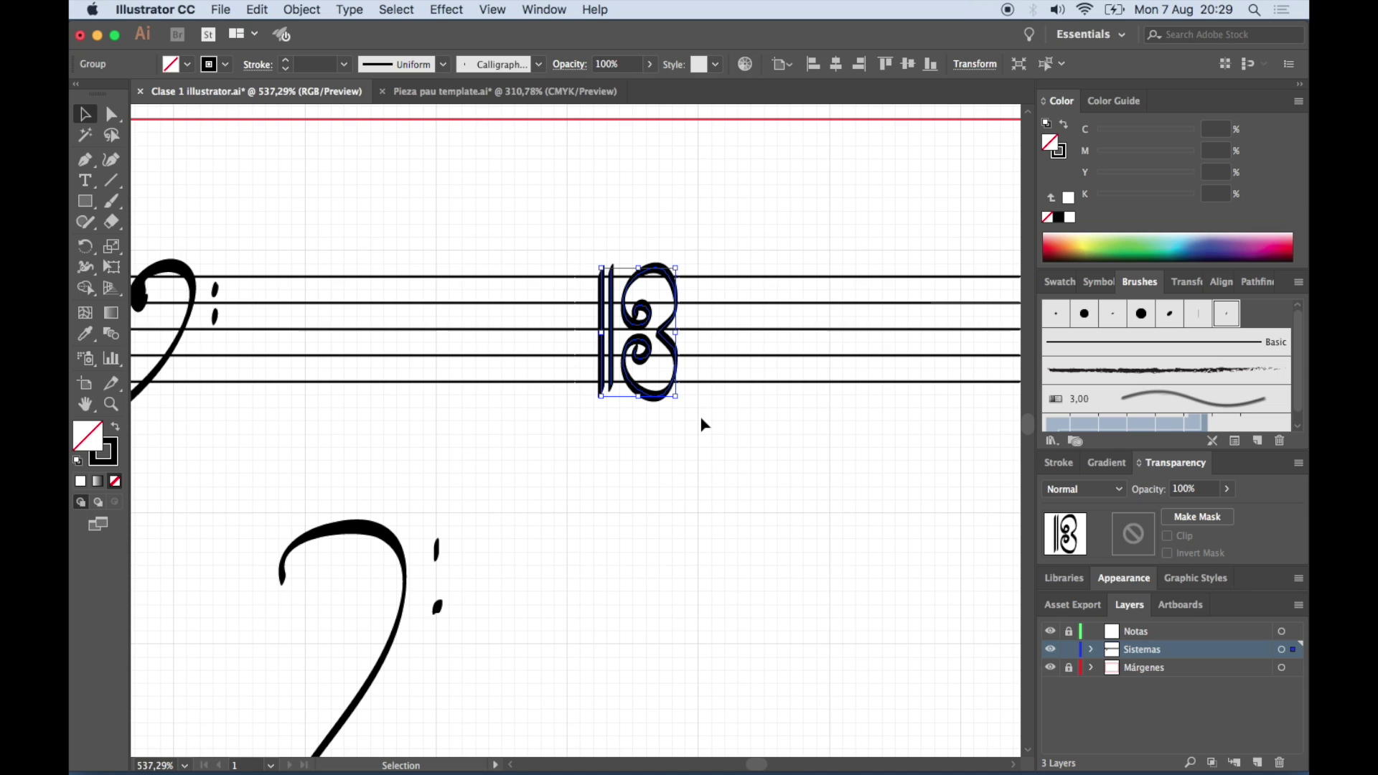
Rescale and reposition the clef group to span the staff top to bottom
scroll(702, 425, "up", 5)
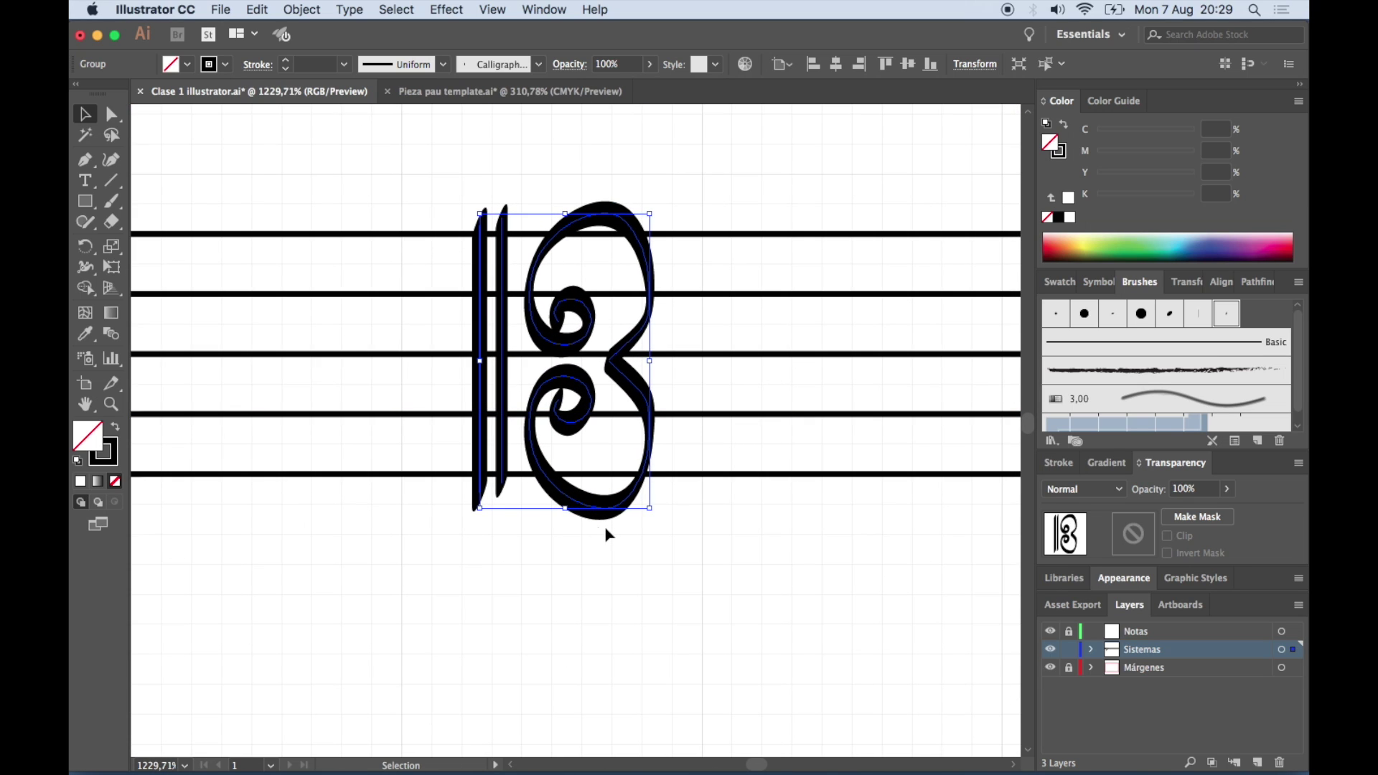
left_click_drag(652, 509, 628, 495)
left_click_drag(620, 439, 622, 455)
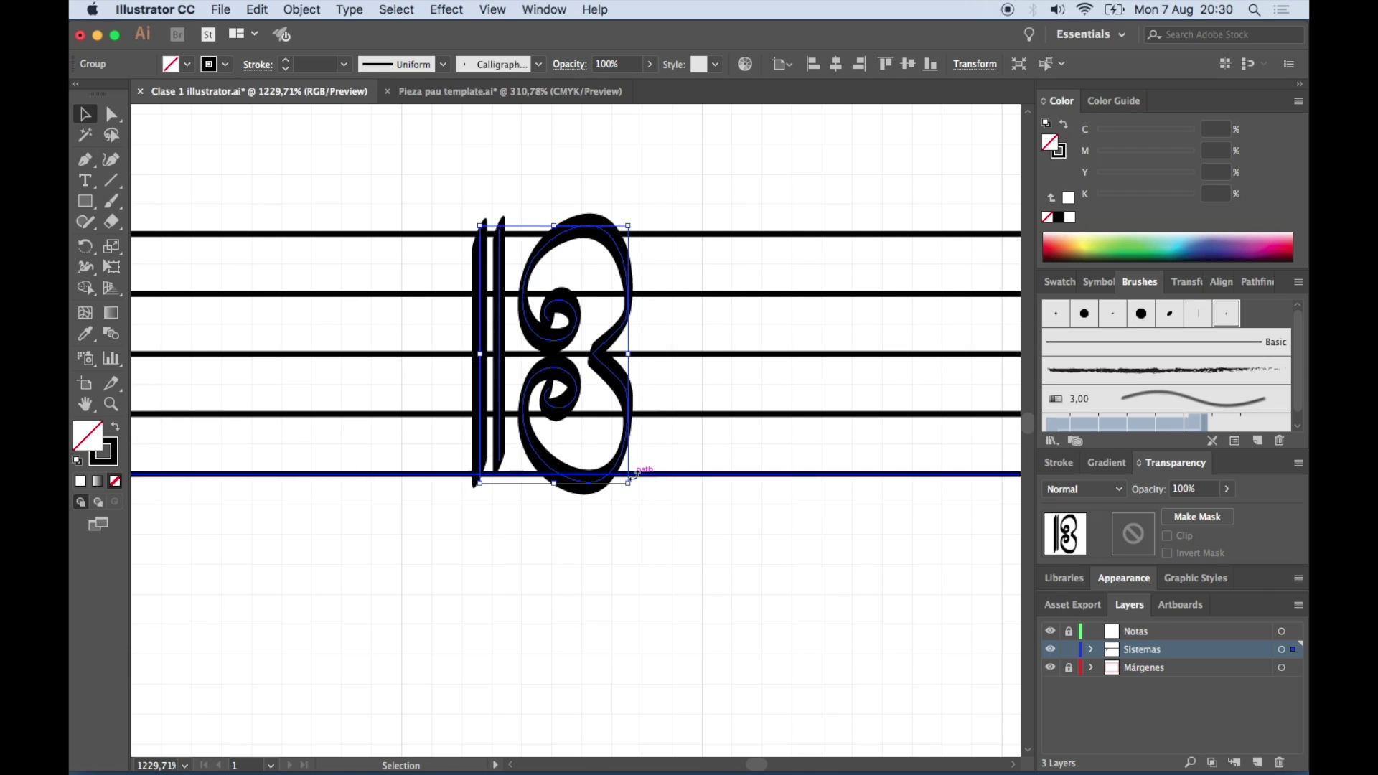
left_click_drag(628, 482, 648, 409)
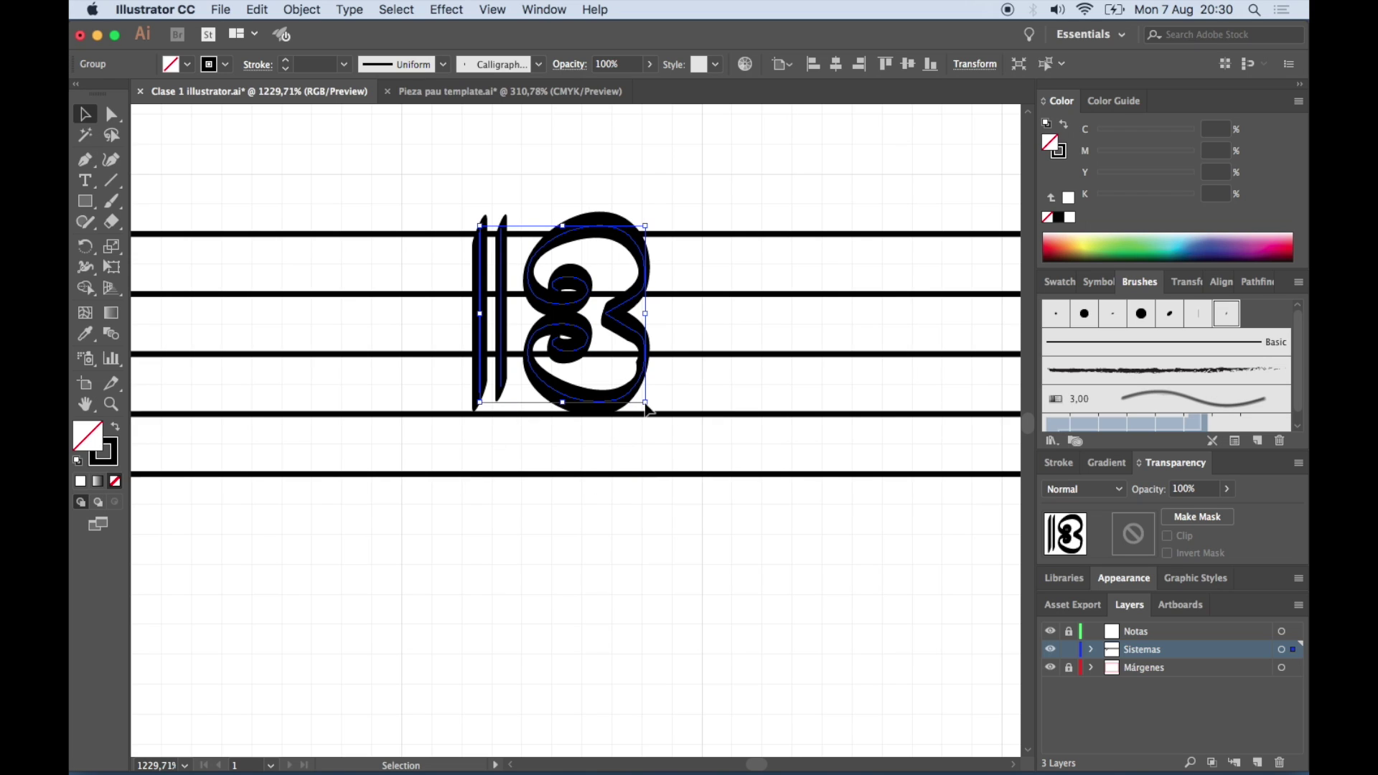
key("cmd+z")
mouse_move(630, 487)
left_mouse_down()
mouse_move(741, 577)
mouse_move(629, 498)
left_mouse_up()
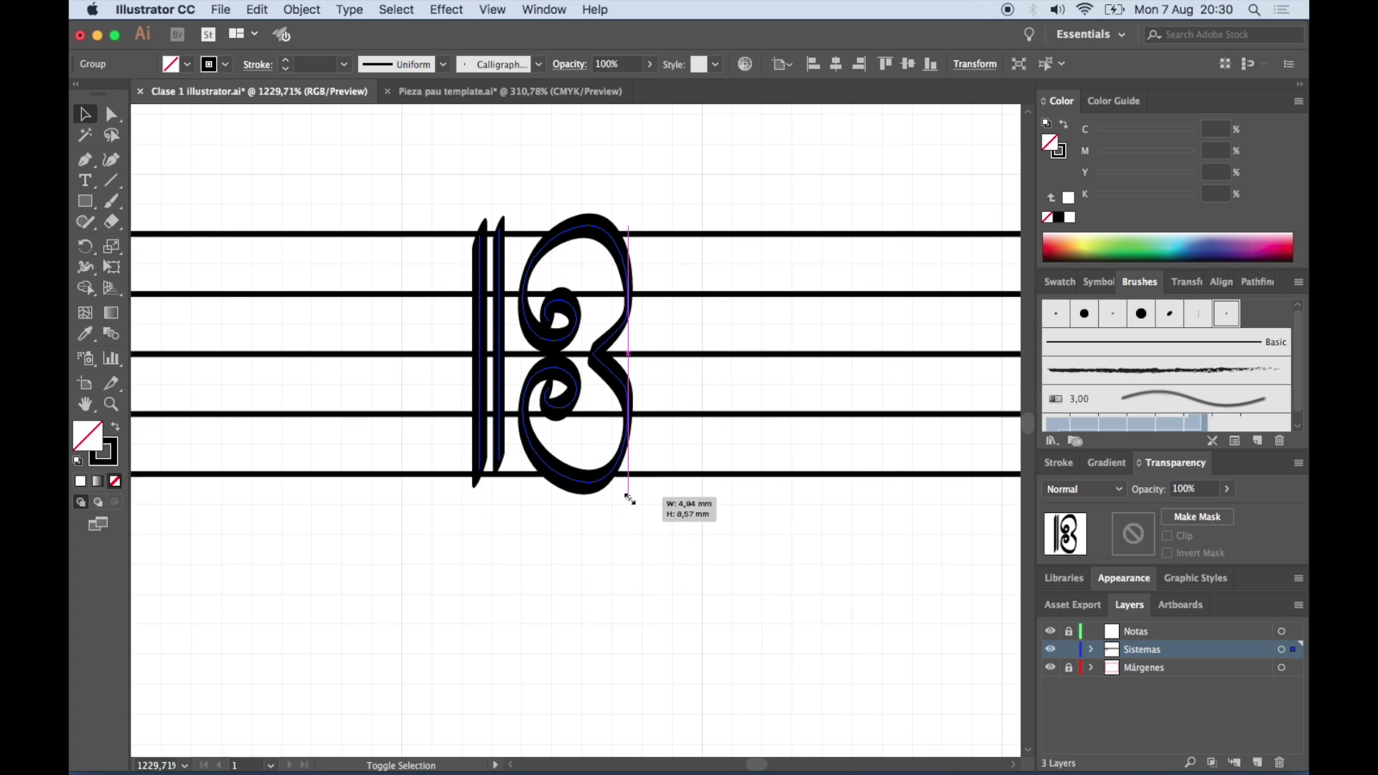
left_click_drag(628, 498, 628, 495)
left_click(746, 594)
scroll(746, 594, "down", 3)
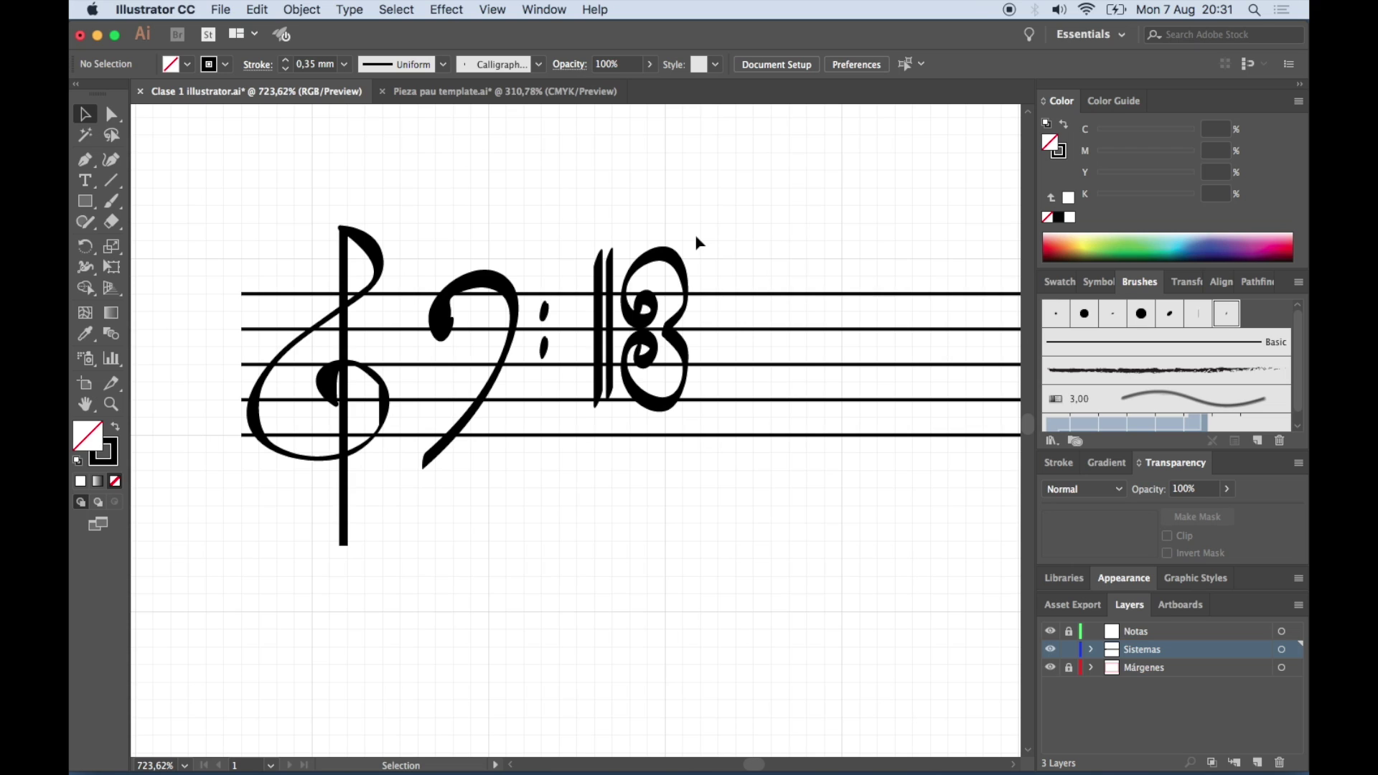
scroll(808, 264, "down", 3)
scroll(808, 264, "down", 3)
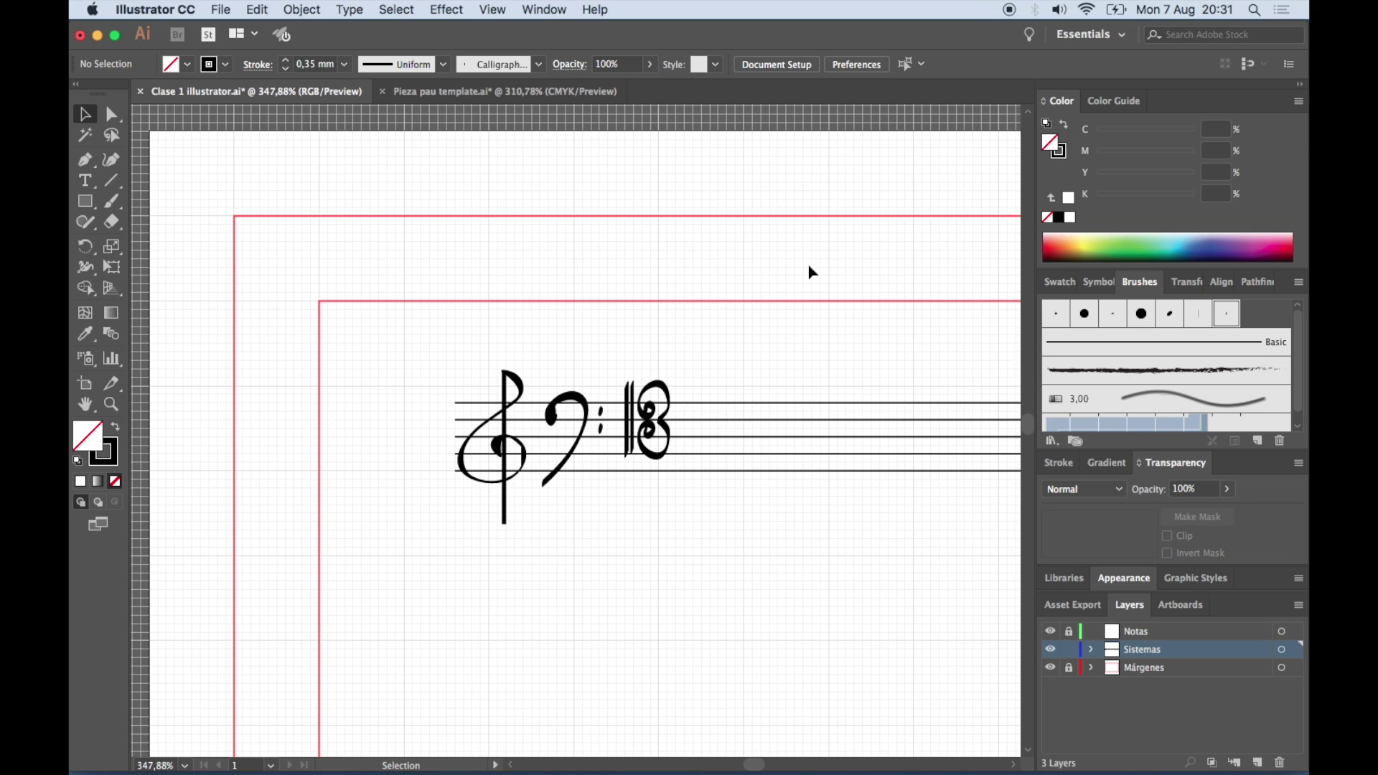
scroll(811, 271, "up", 2)
scroll(811, 271, "up", 4)
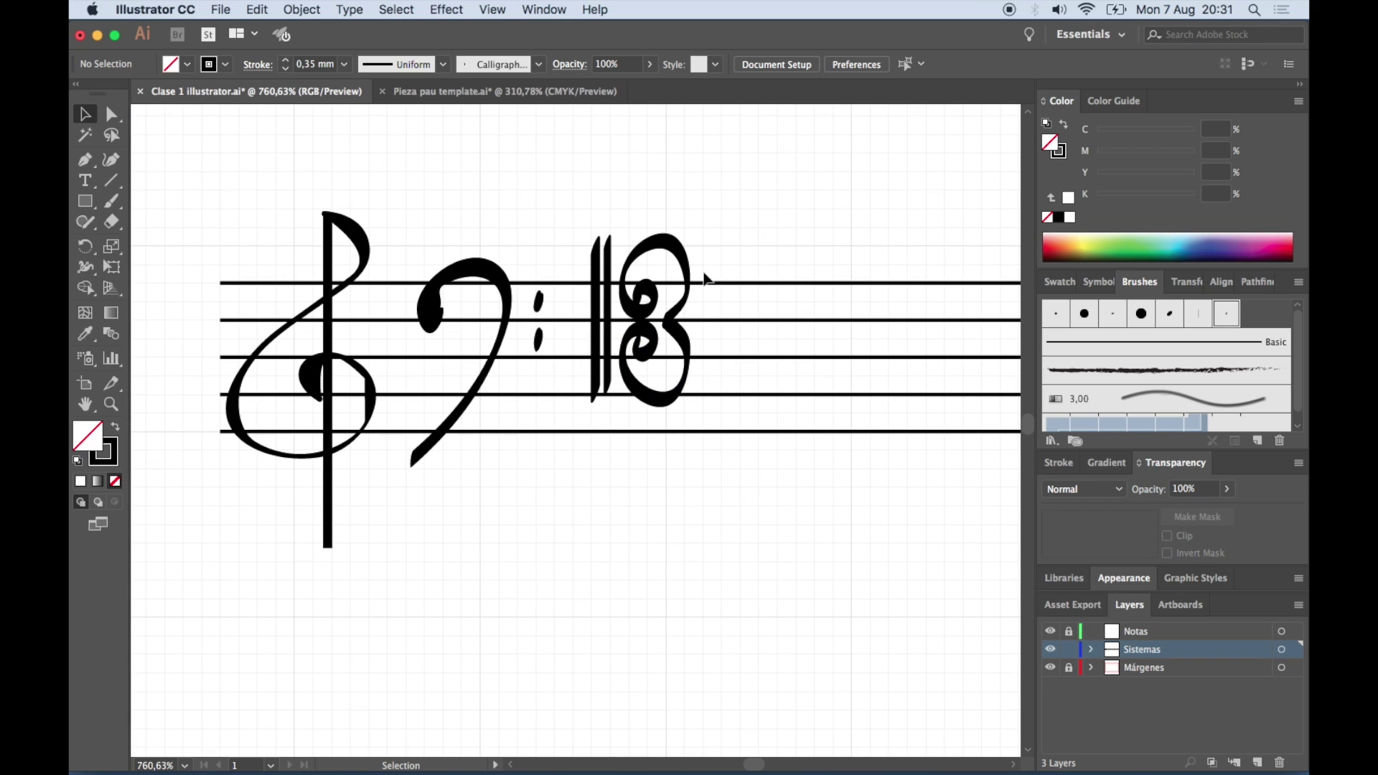
scroll(749, 234, "down", 1)
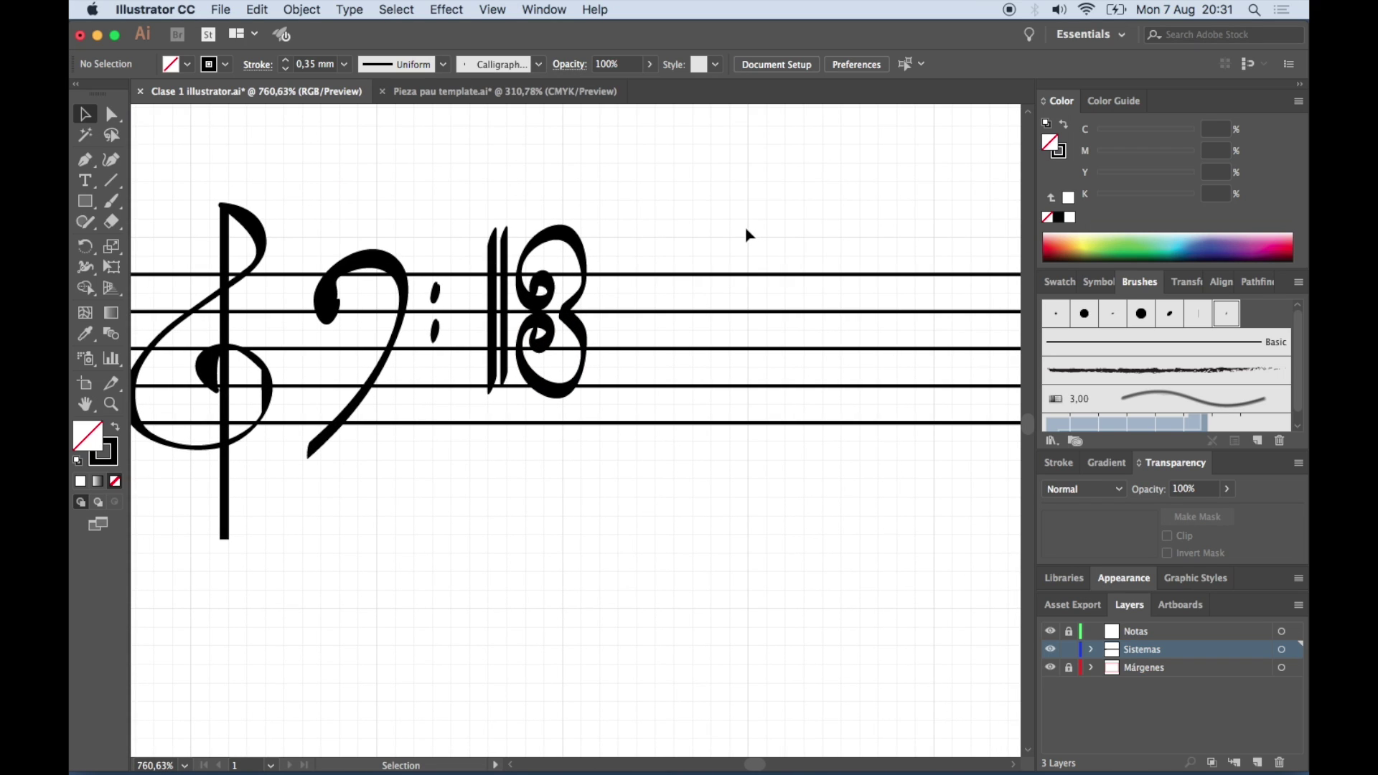
scroll(747, 234, "down", 2)
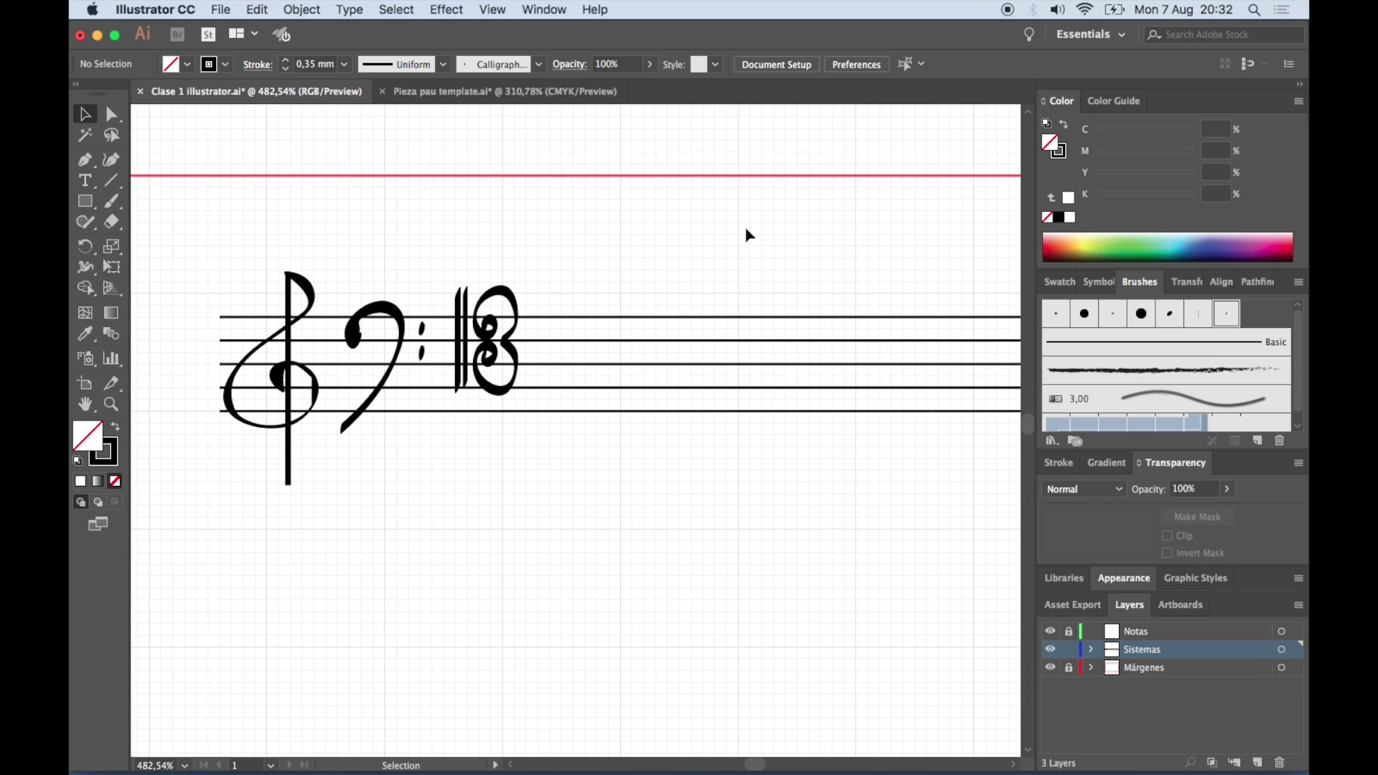
scroll(745, 237, "down", 1)
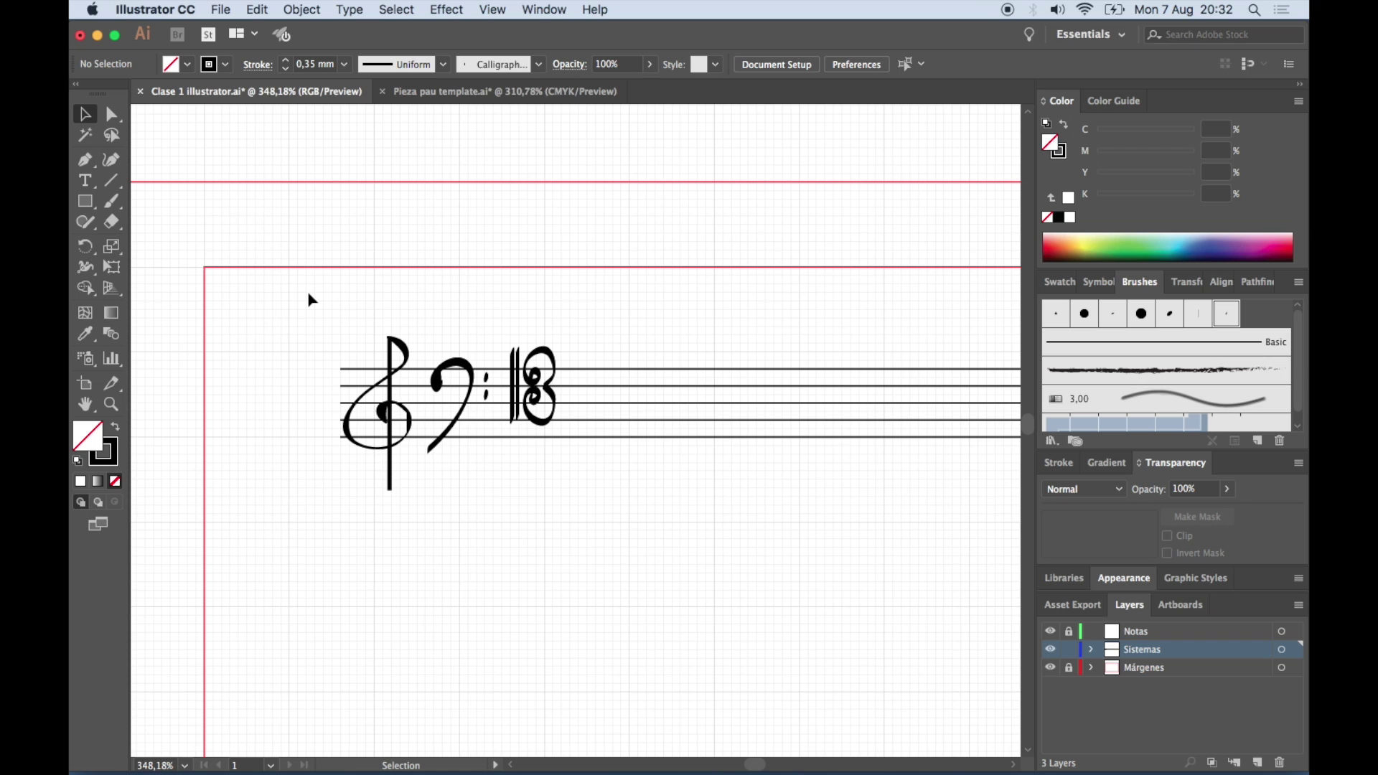
scroll(310, 299, "up", 1)
scroll(310, 299, "up", 1)
scroll(310, 299, "left", 3)
scroll(310, 299, "left", 1)
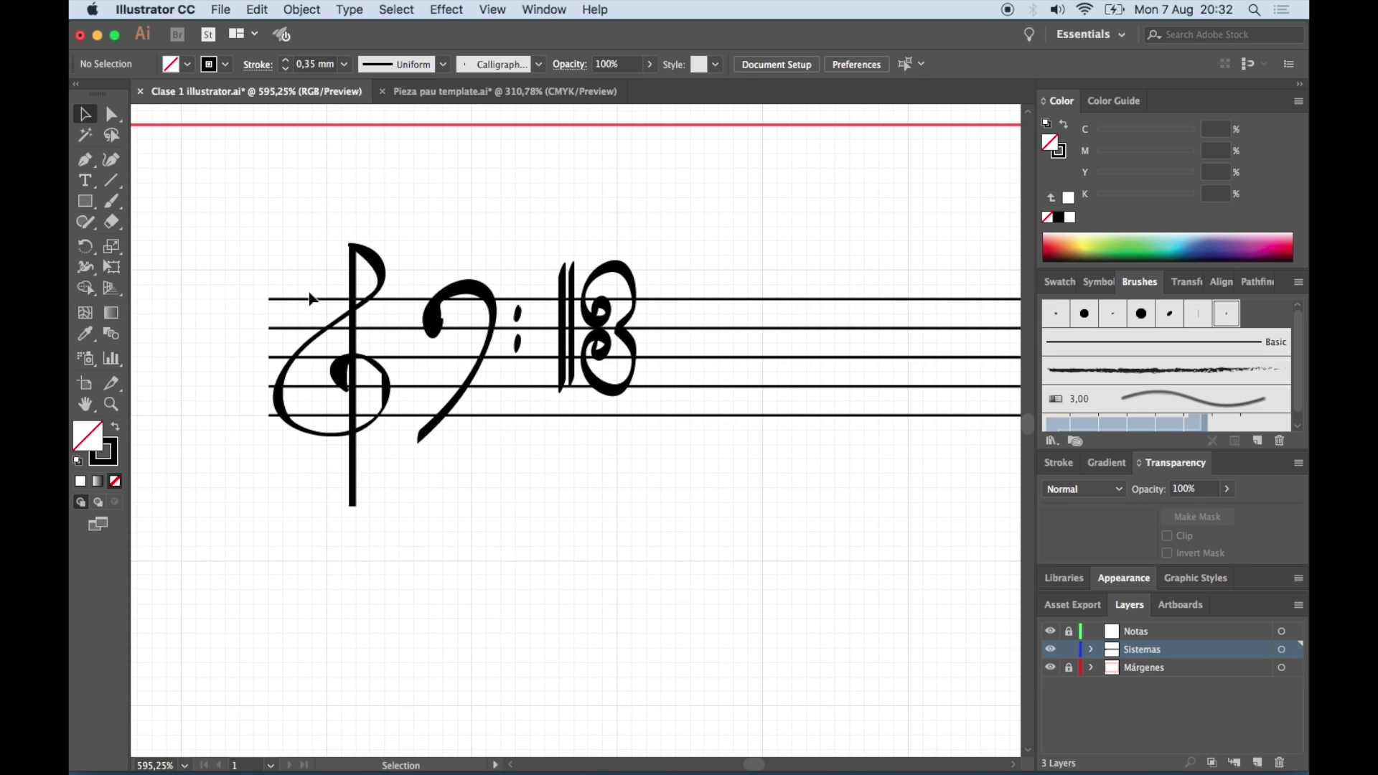
left_click(86, 207)
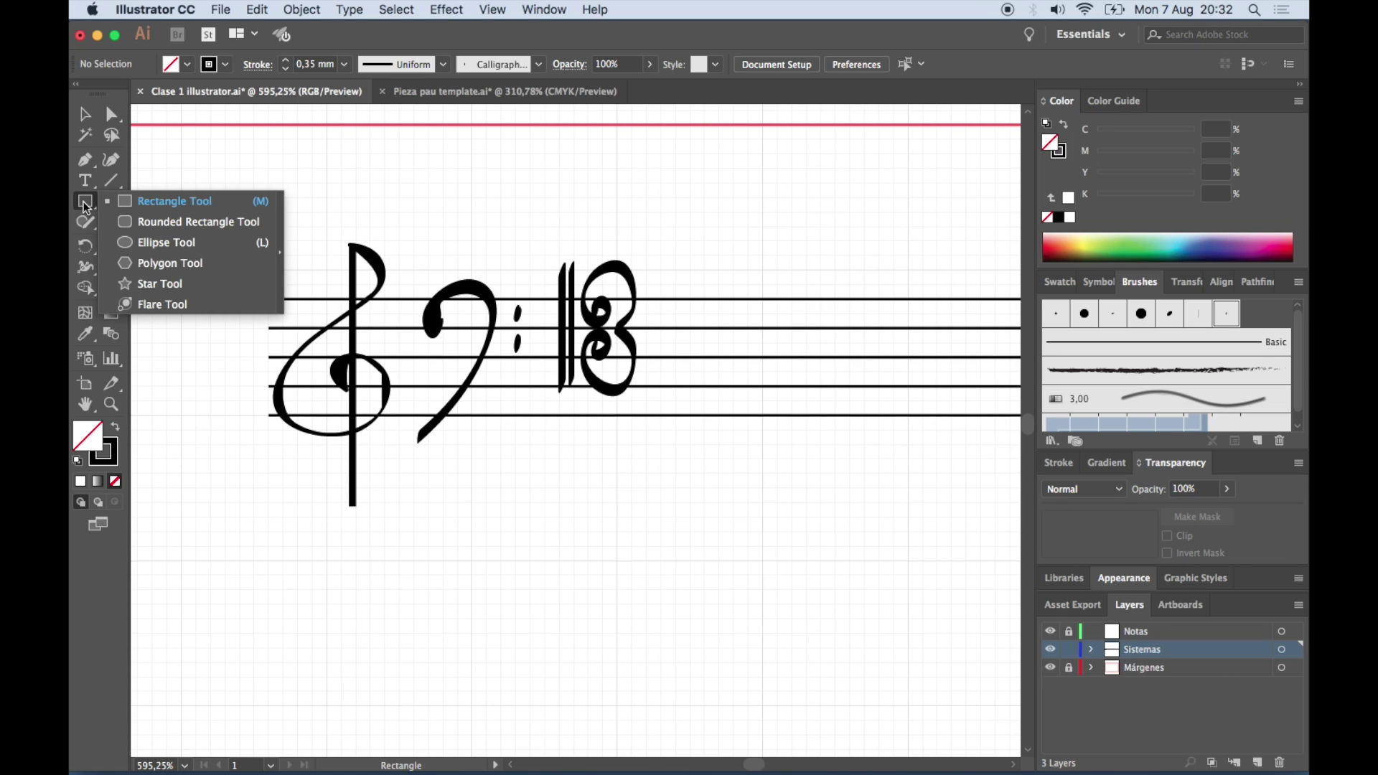
Draw a small upright oval below the staff with the Ellipse tool
left_click(220, 245)
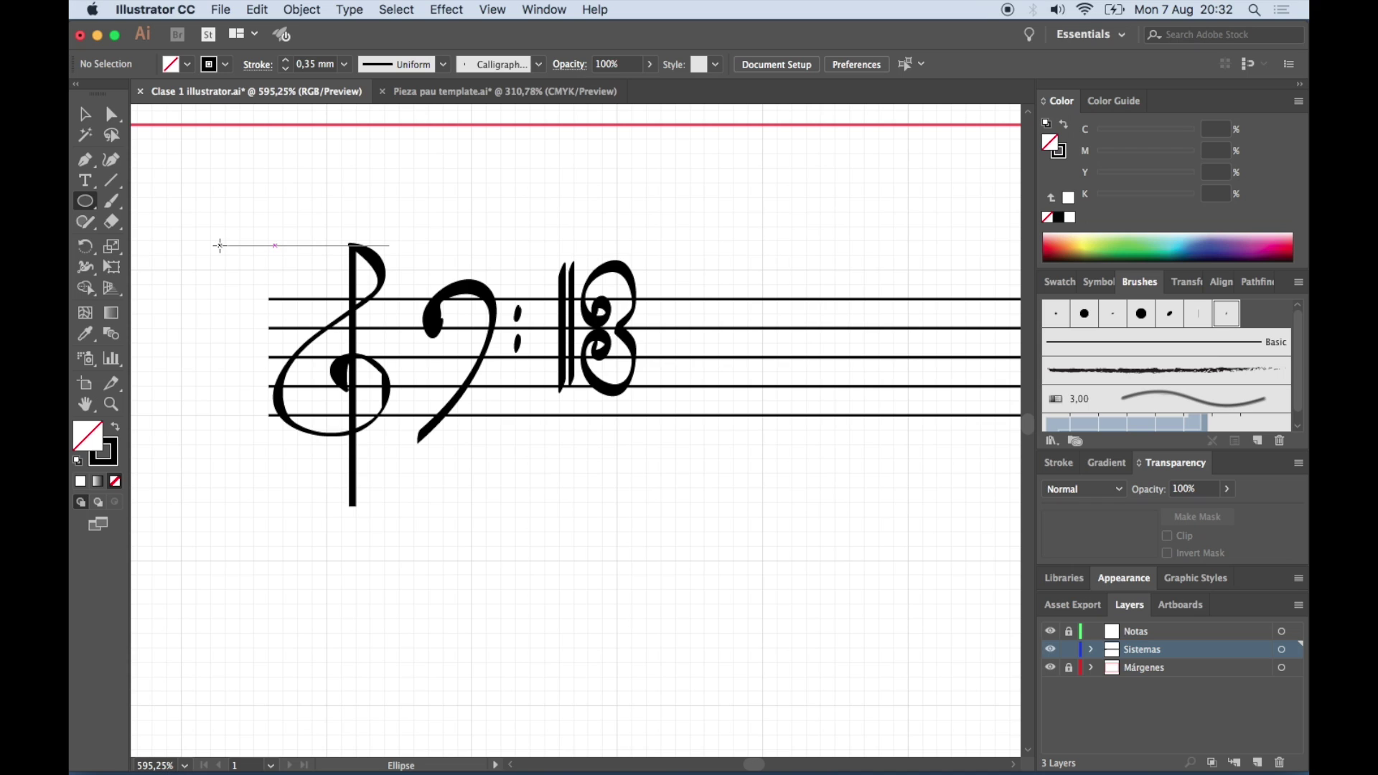
scroll(661, 431, "down", 4)
scroll(661, 431, "right", 4)
scroll(662, 430, "down", 3)
scroll(663, 430, "right", 3)
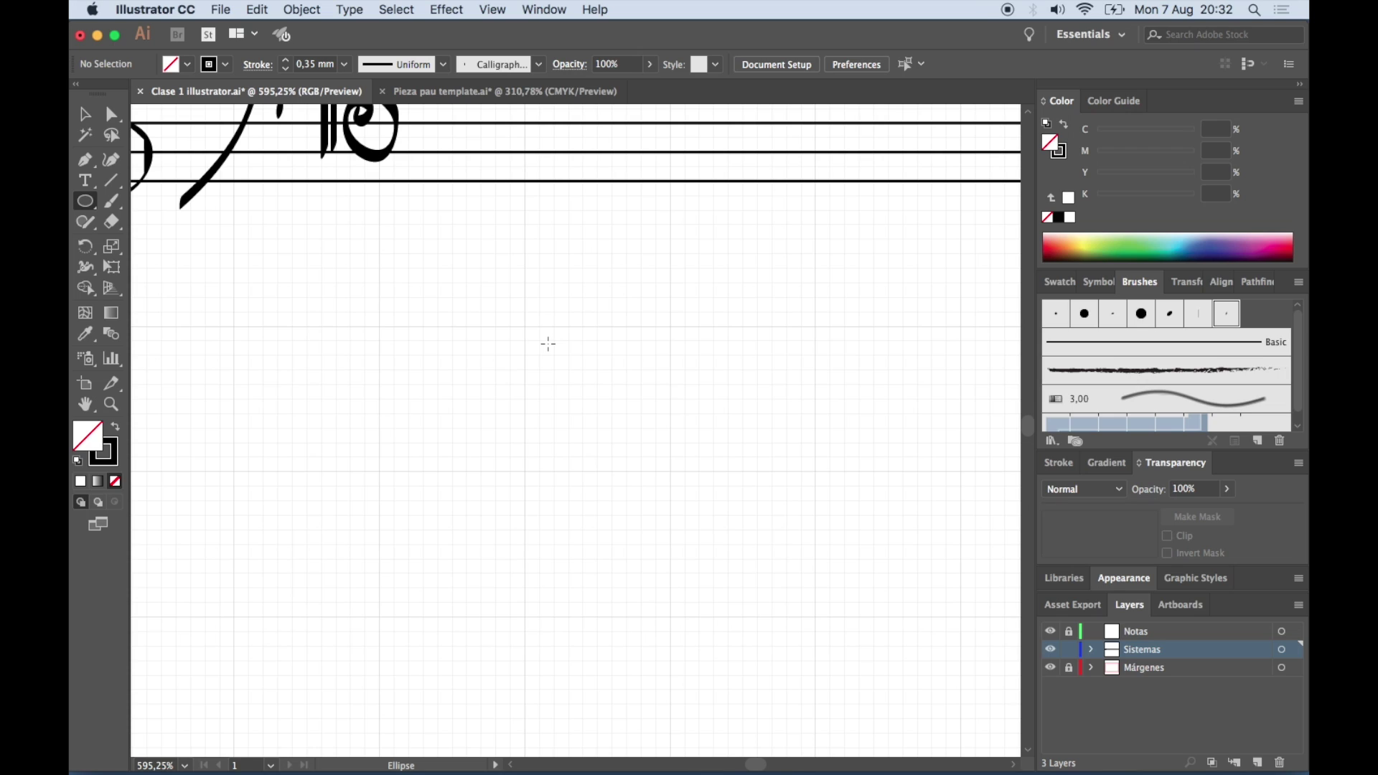
left_click_drag(547, 343, 644, 428)
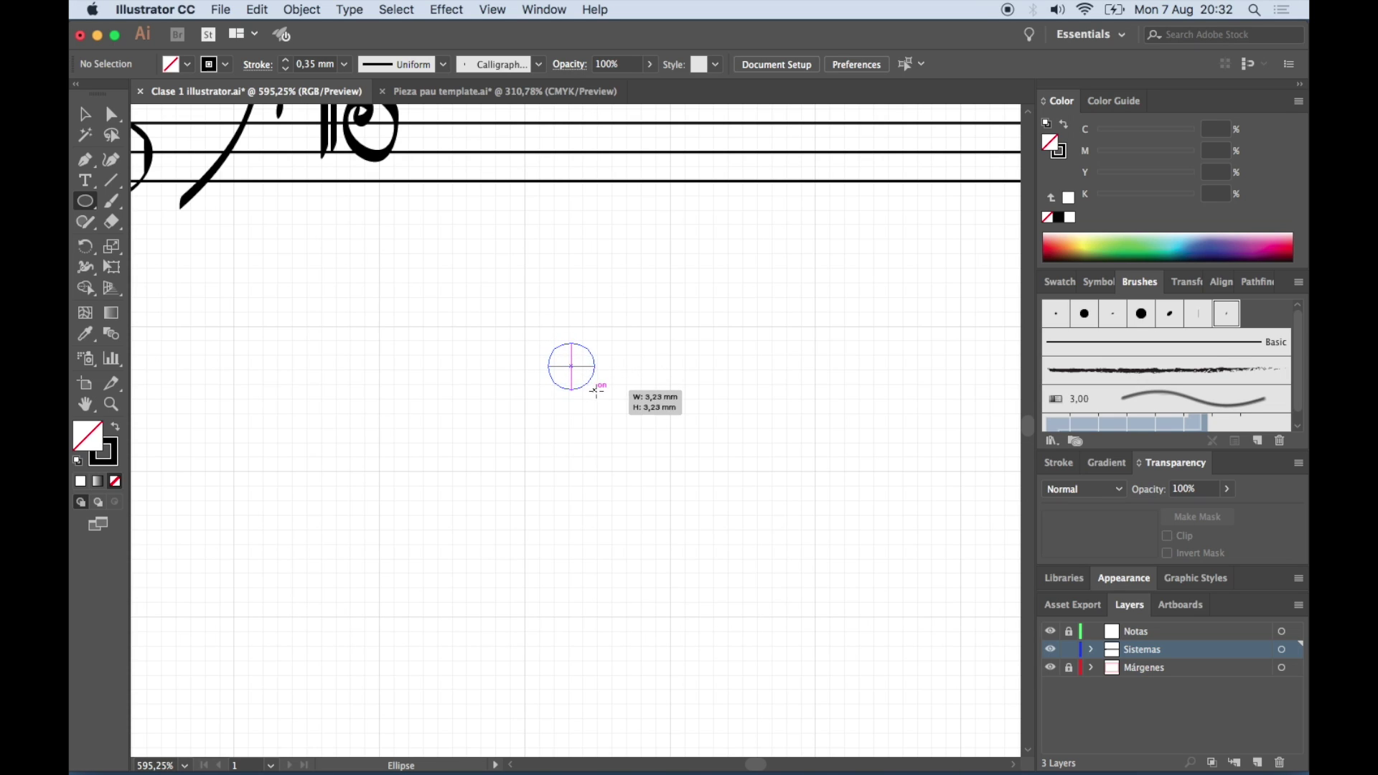
left_click_drag(645, 428, 600, 411)
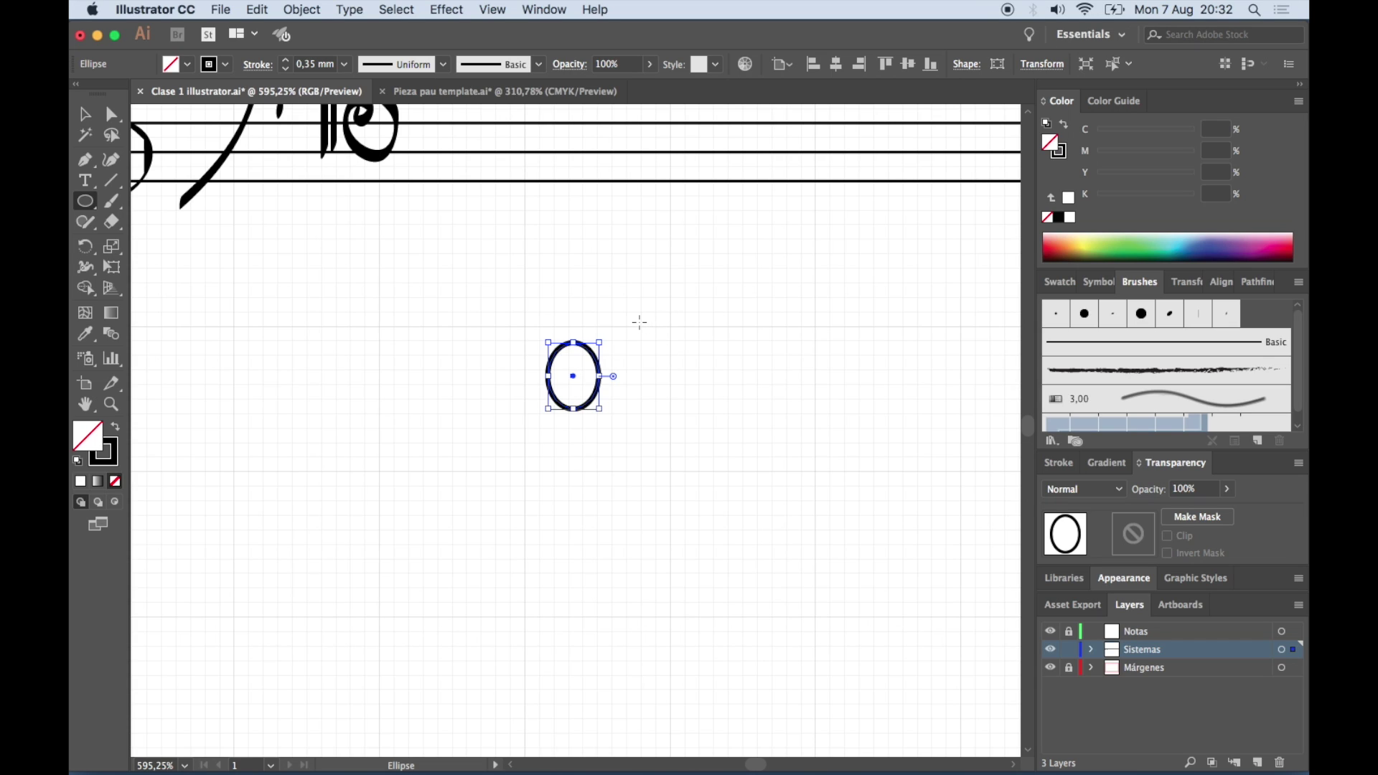
scroll(620, 323, "up", 2)
scroll(624, 323, "up", 2)
scroll(629, 322, "up", 2)
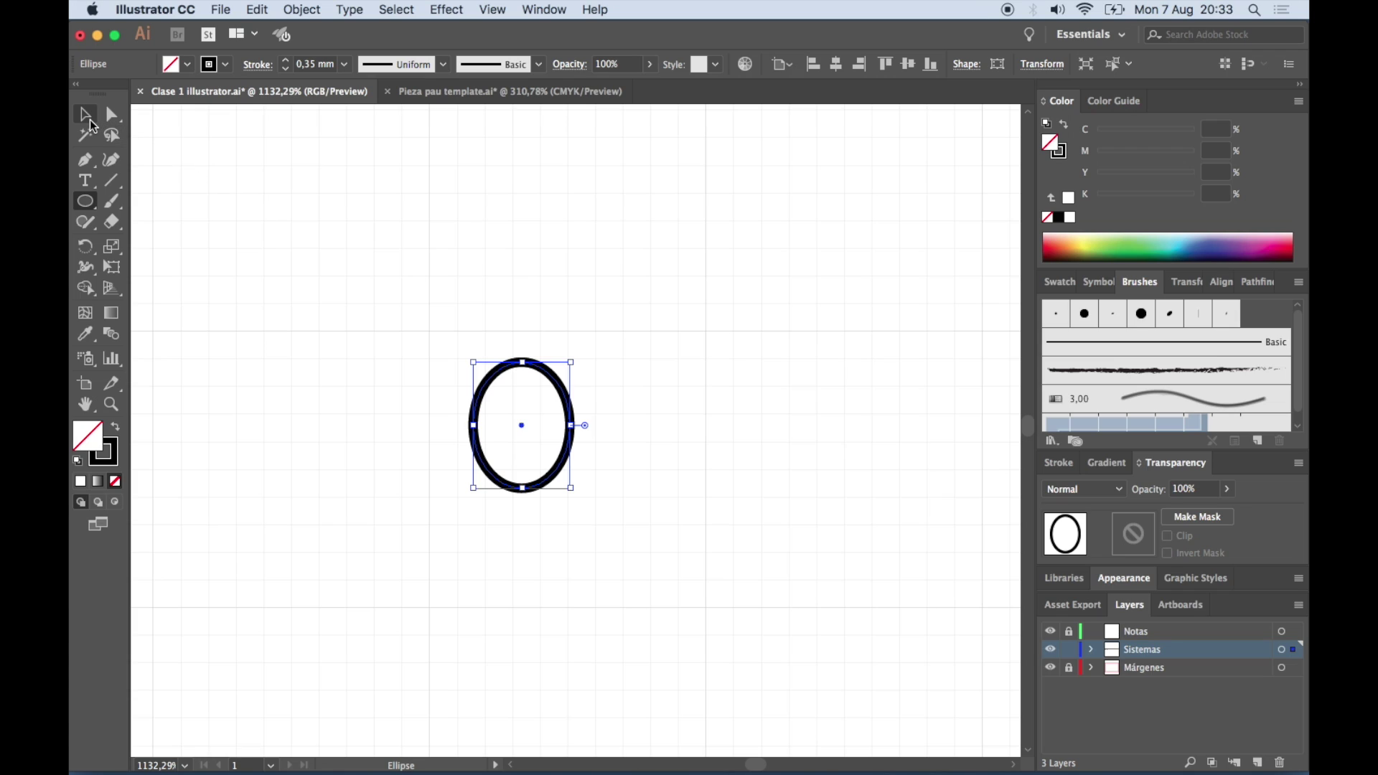
Rotate the oval to a diagonal notehead tilt
left_click(86, 115)
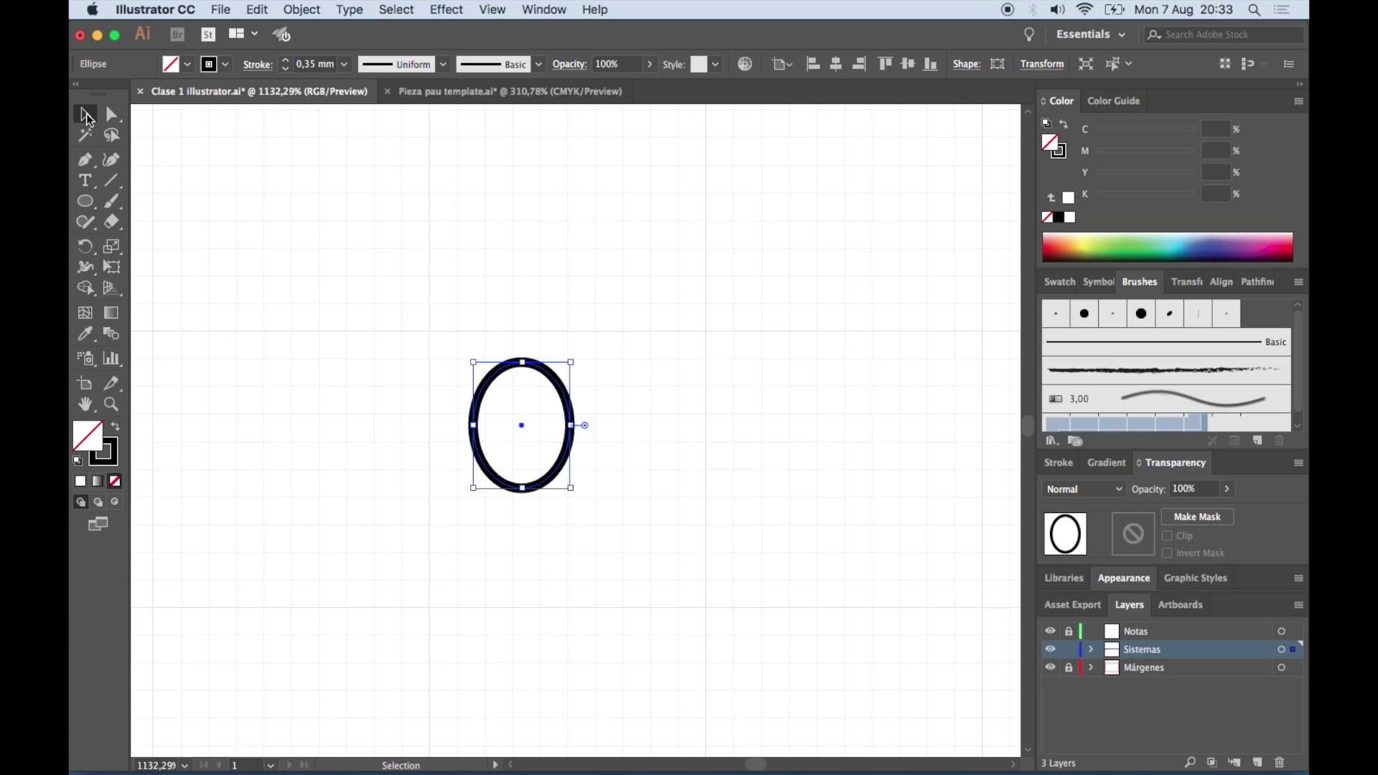
key("v")
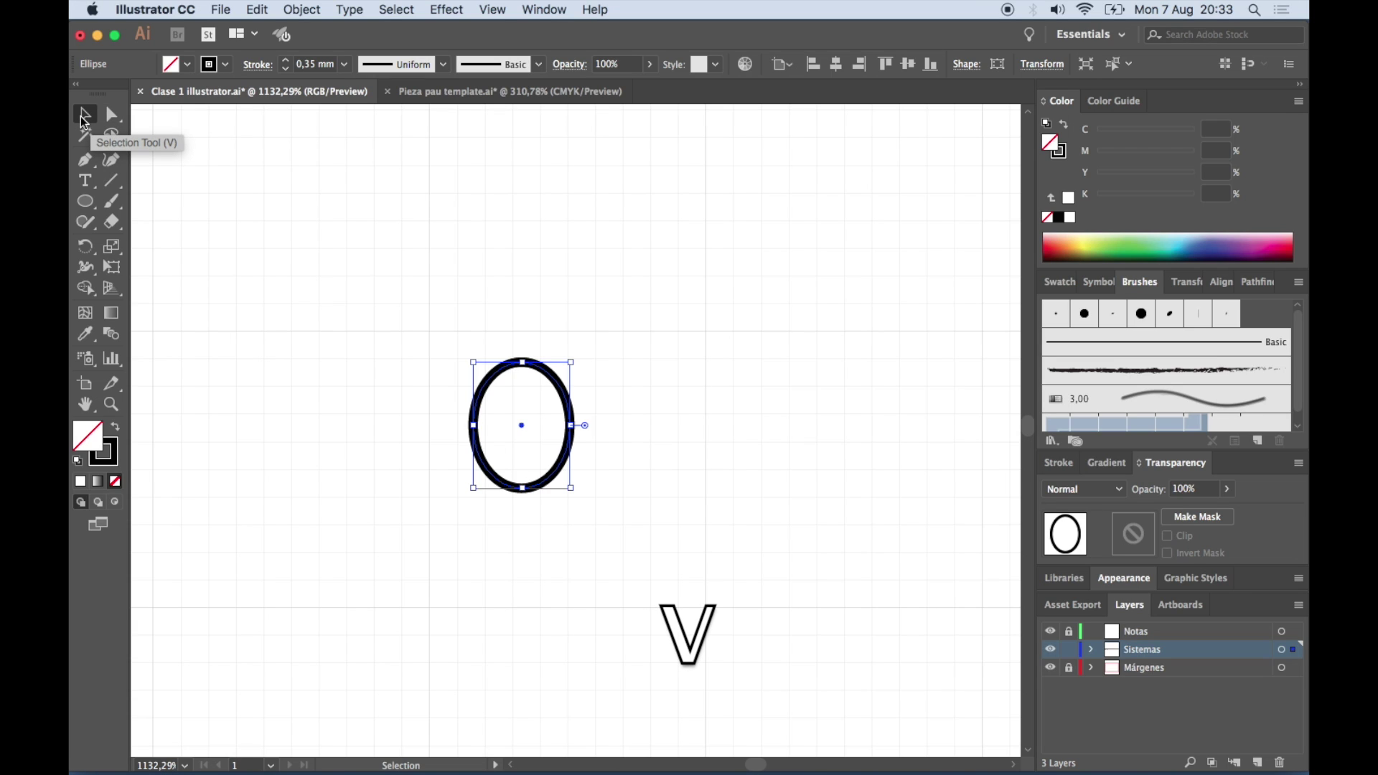
left_click(502, 294)
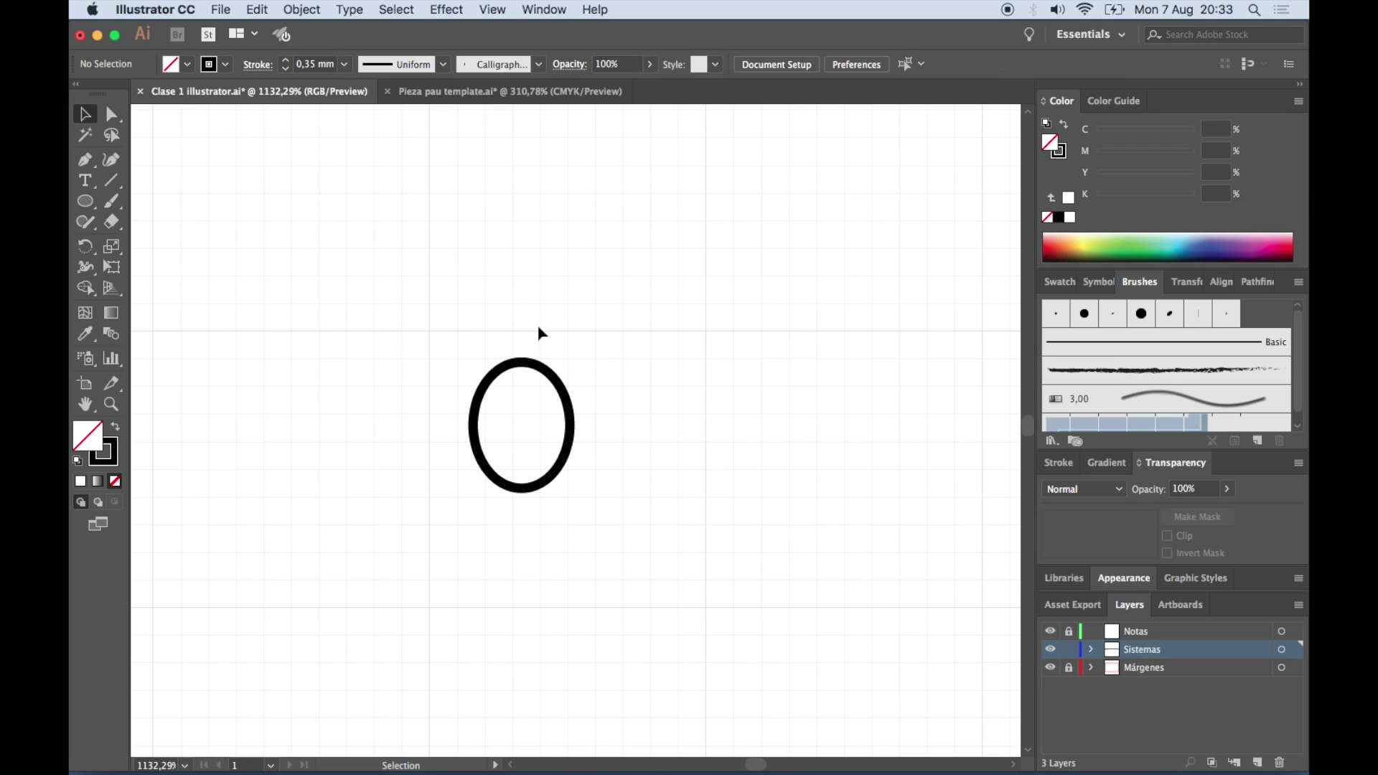
left_click(554, 373)
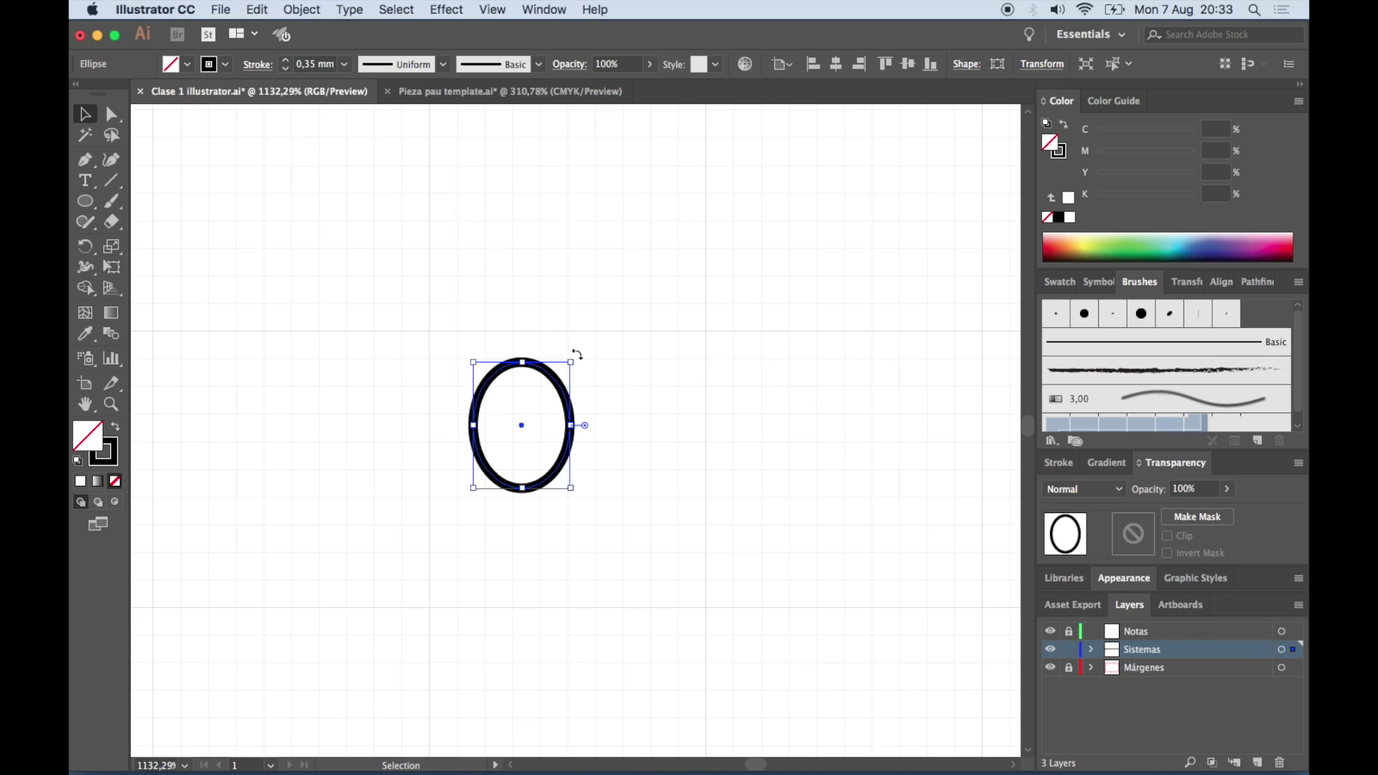
left_click_drag(576, 354, 605, 428)
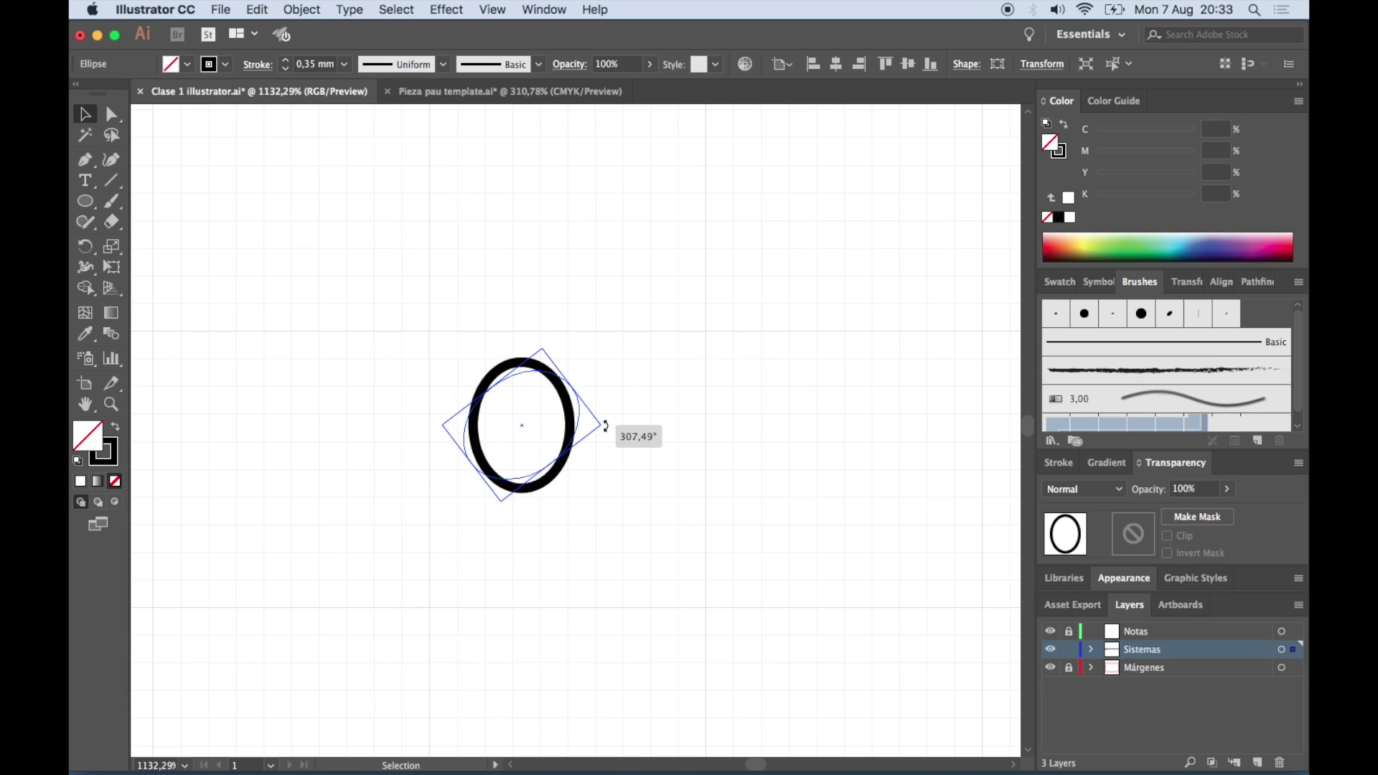
left_click_drag(605, 429, 605, 430)
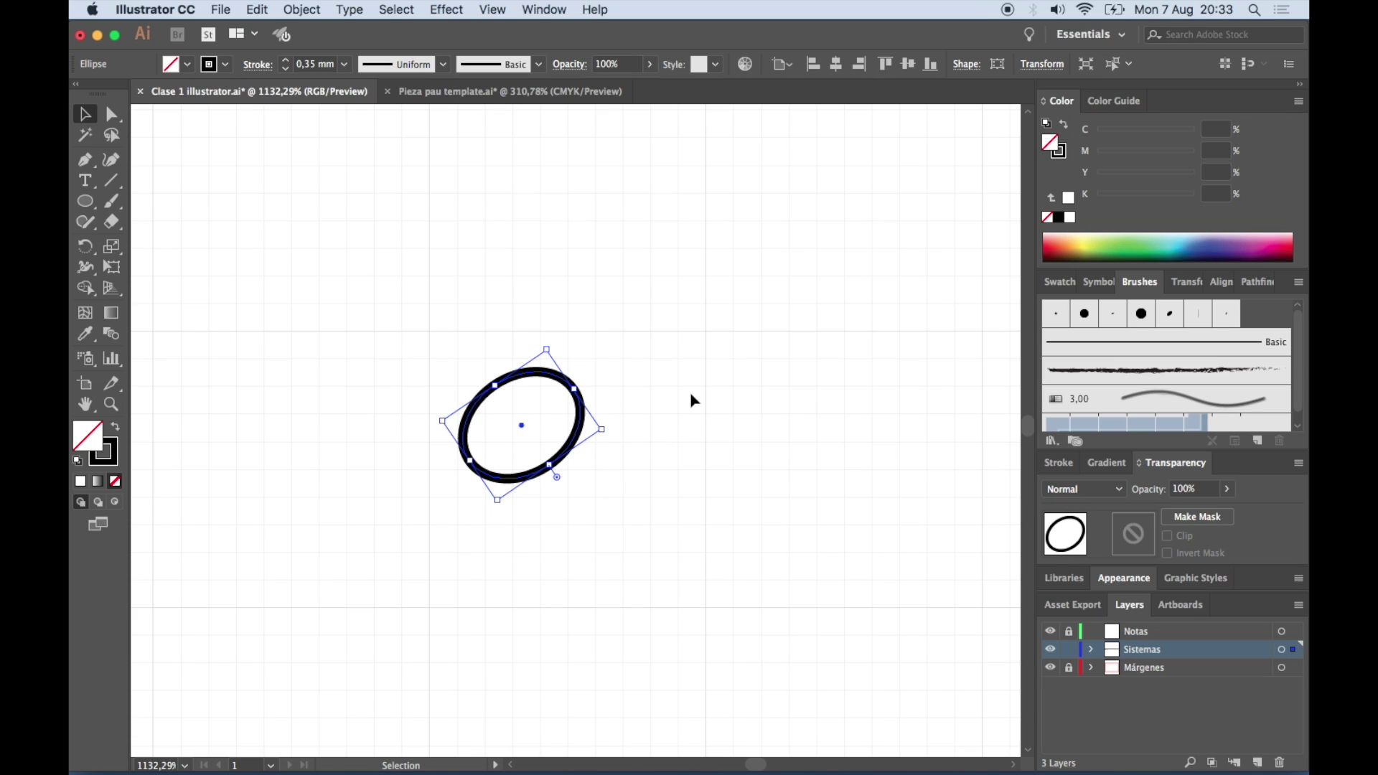
left_click(691, 395)
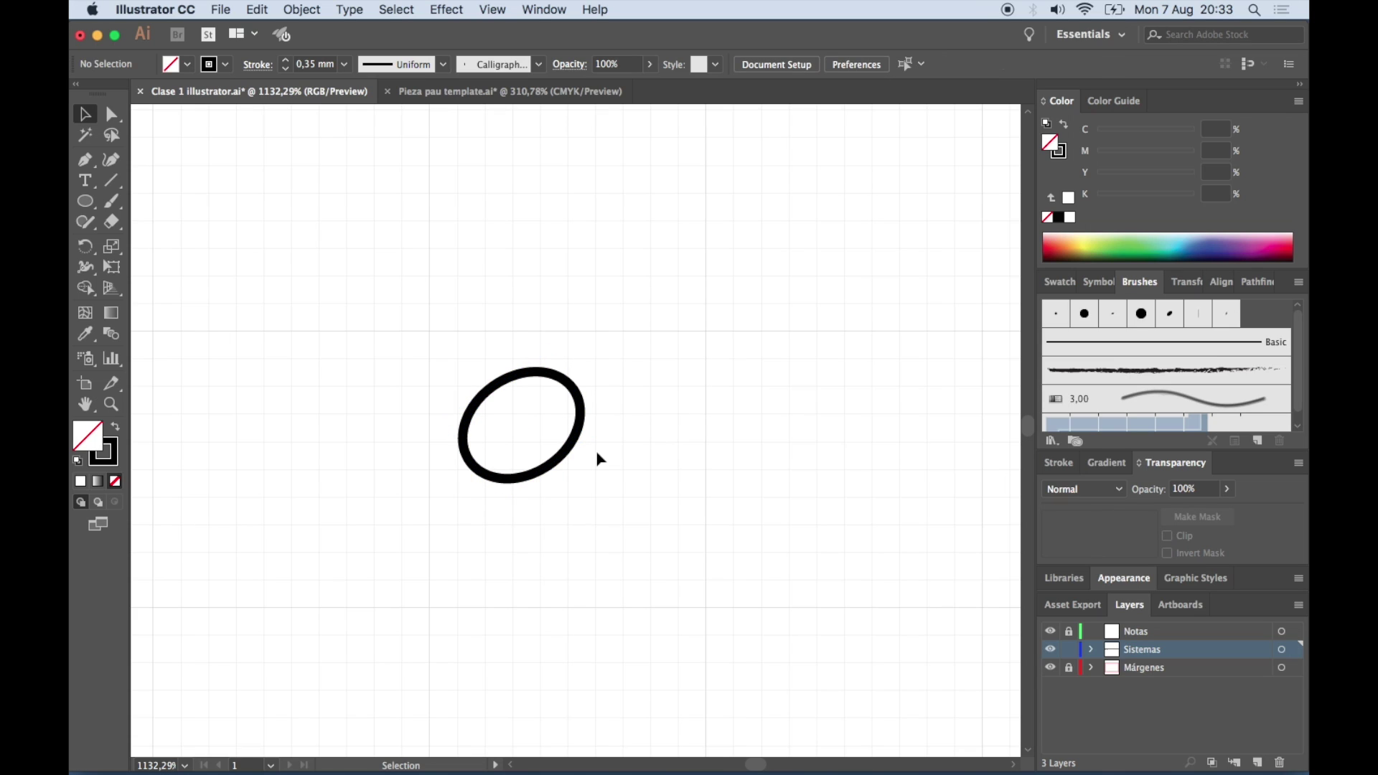
Move the tilted oval up 2.72 mm, just below the staff
left_click_drag(572, 456, 722, 309)
scroll(718, 309, "down", 3)
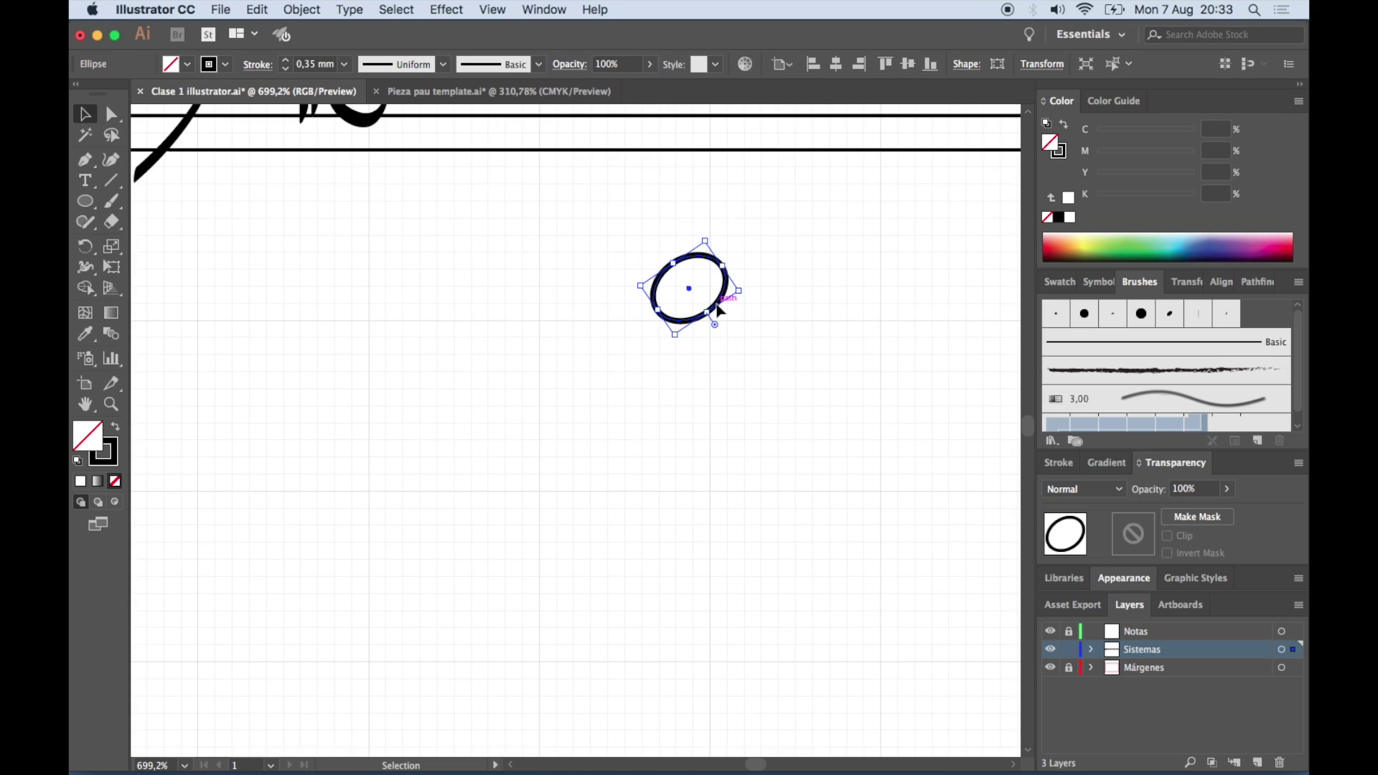
scroll(716, 311, "up", 2)
left_click_drag(697, 412, 697, 376)
left_click(776, 379)
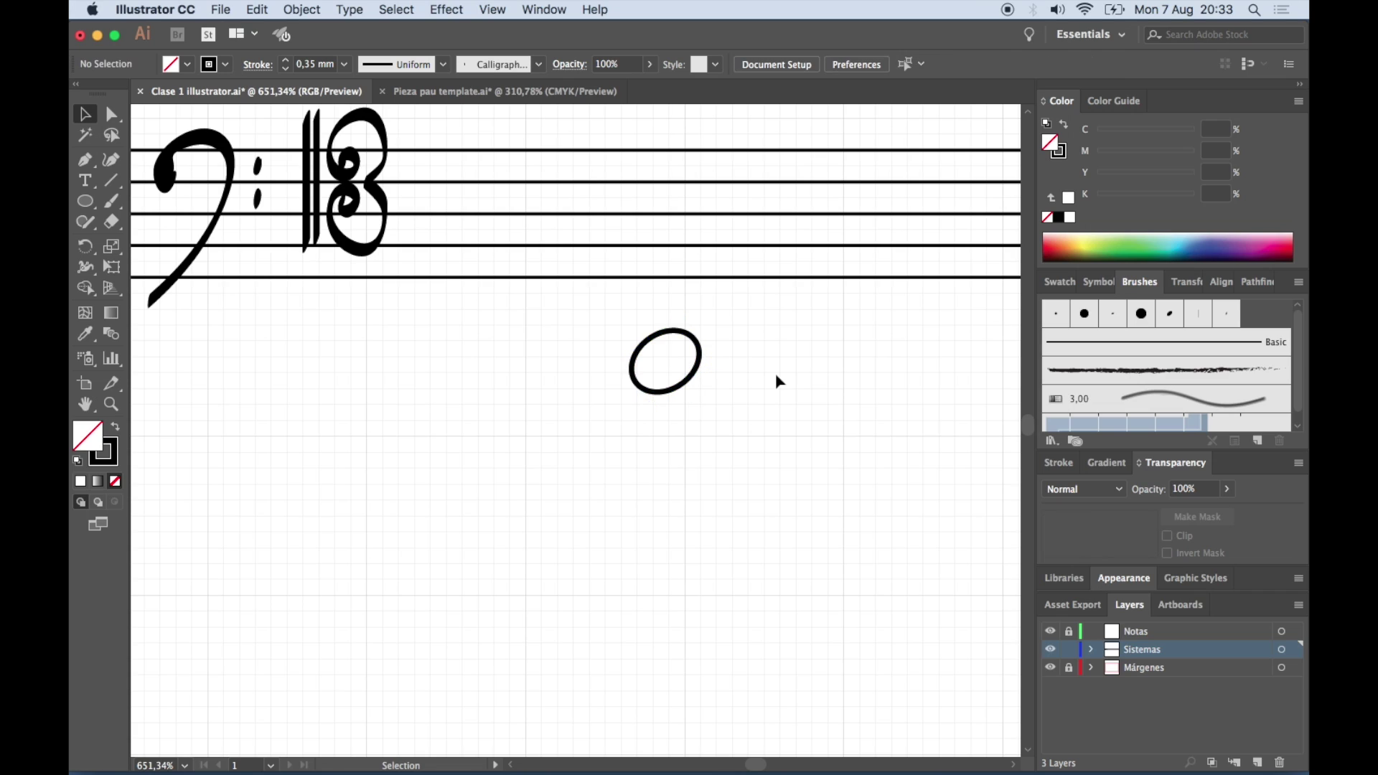
scroll(775, 374, "up", 3)
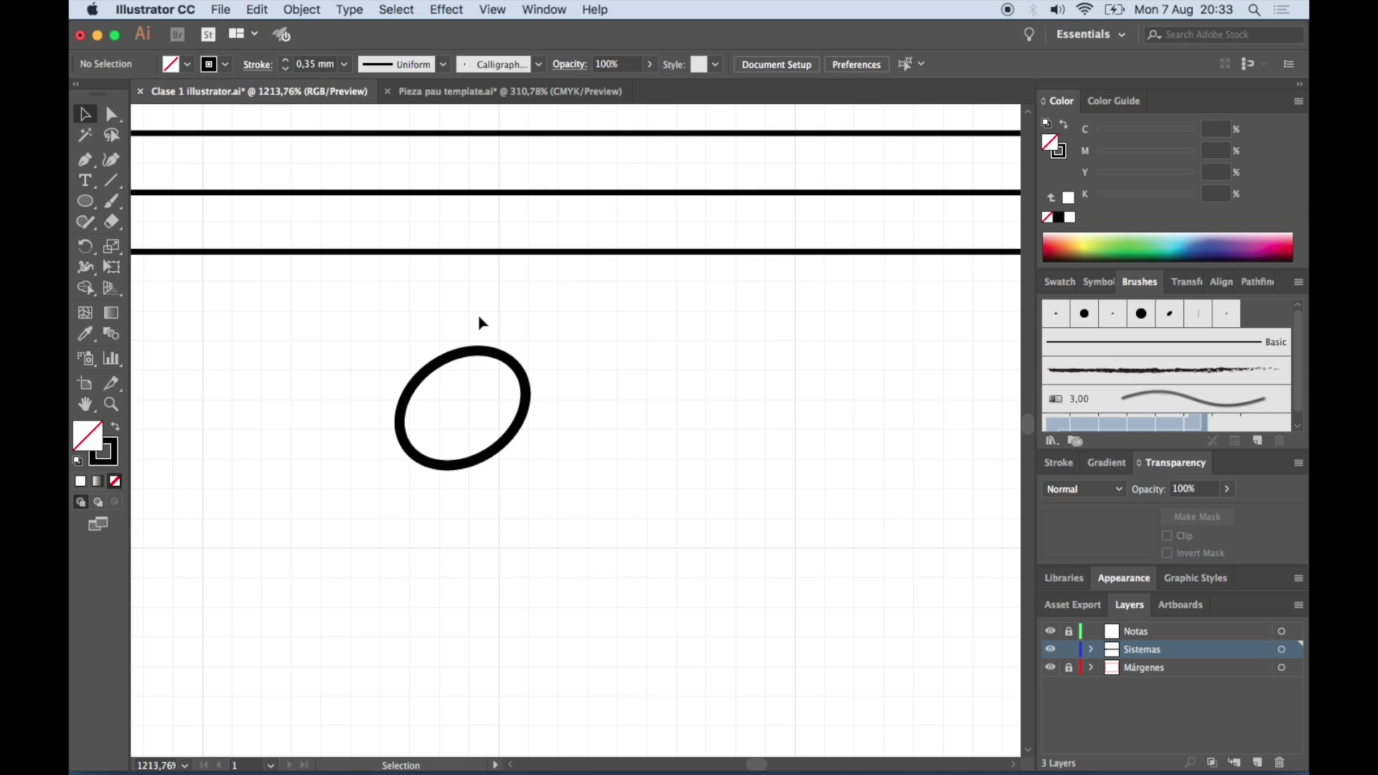
left_click_drag(446, 322, 491, 416)
Duplicate the tilted oval with Option+Right, shift the copy right, and select it
key("a")
key("v")
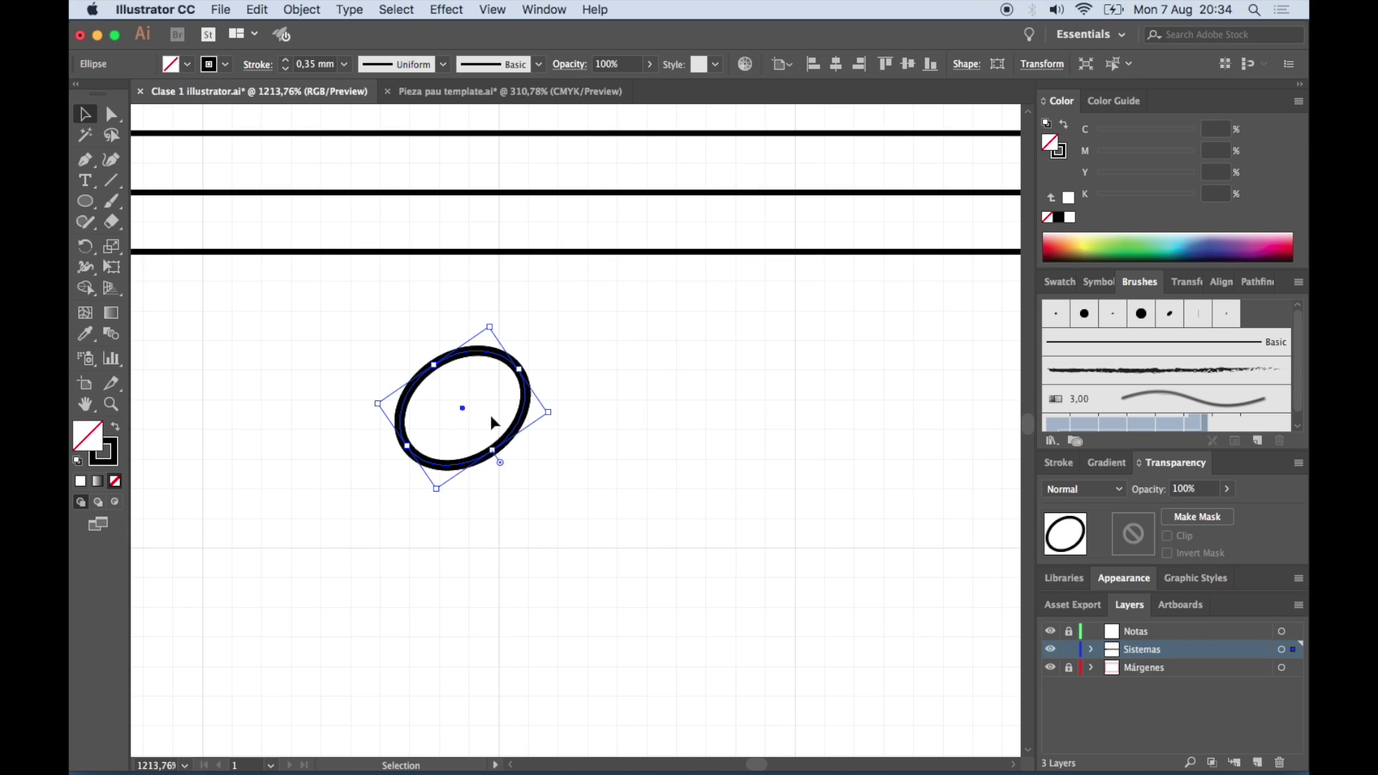
key("alt+Right")
key("Right")
key("Right")
key("Right")
key("Right")
key("Right")
key("Right")
key("Right")
key("Right")
key("Right")
key("Right")
key("Right")
key("Right")
key("Right")
key("Right")
key("Right")
key("Right")
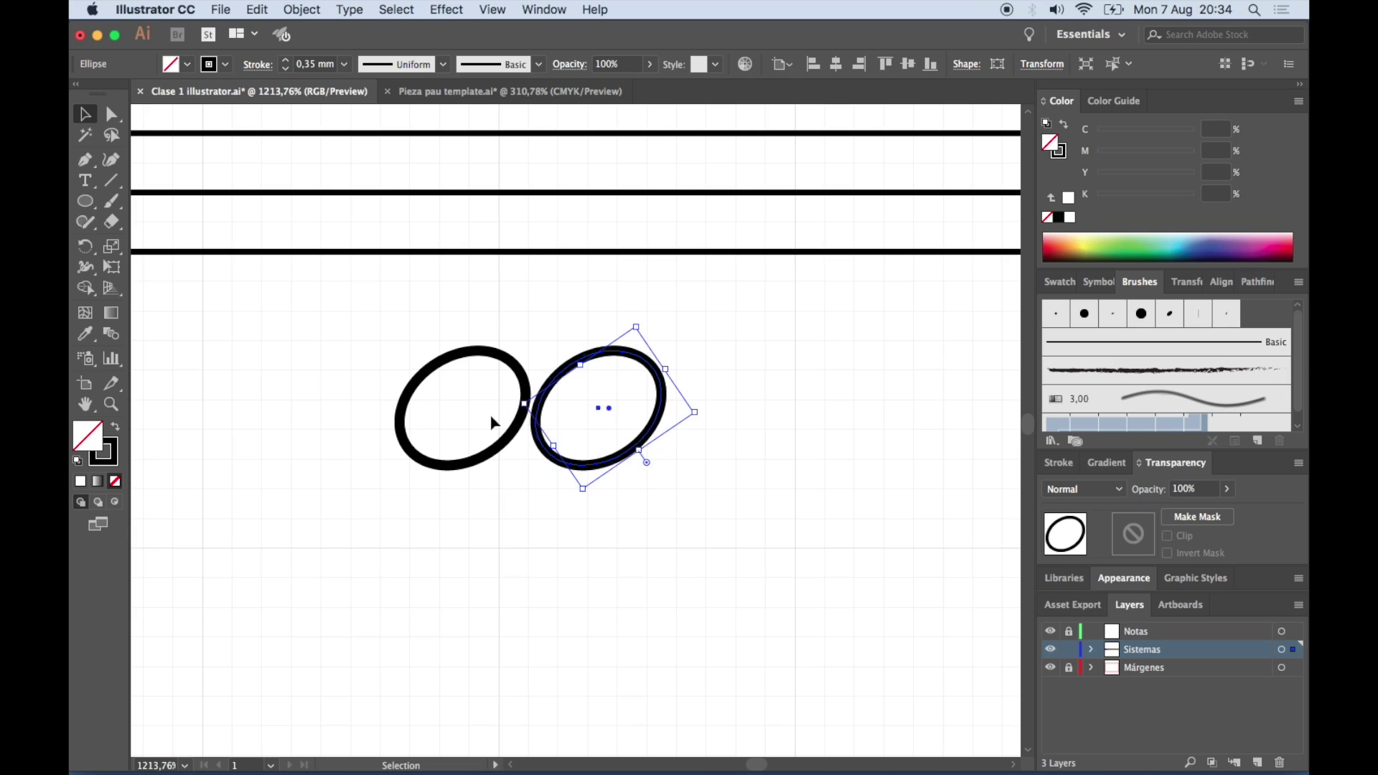
key("Right")
key("Right")
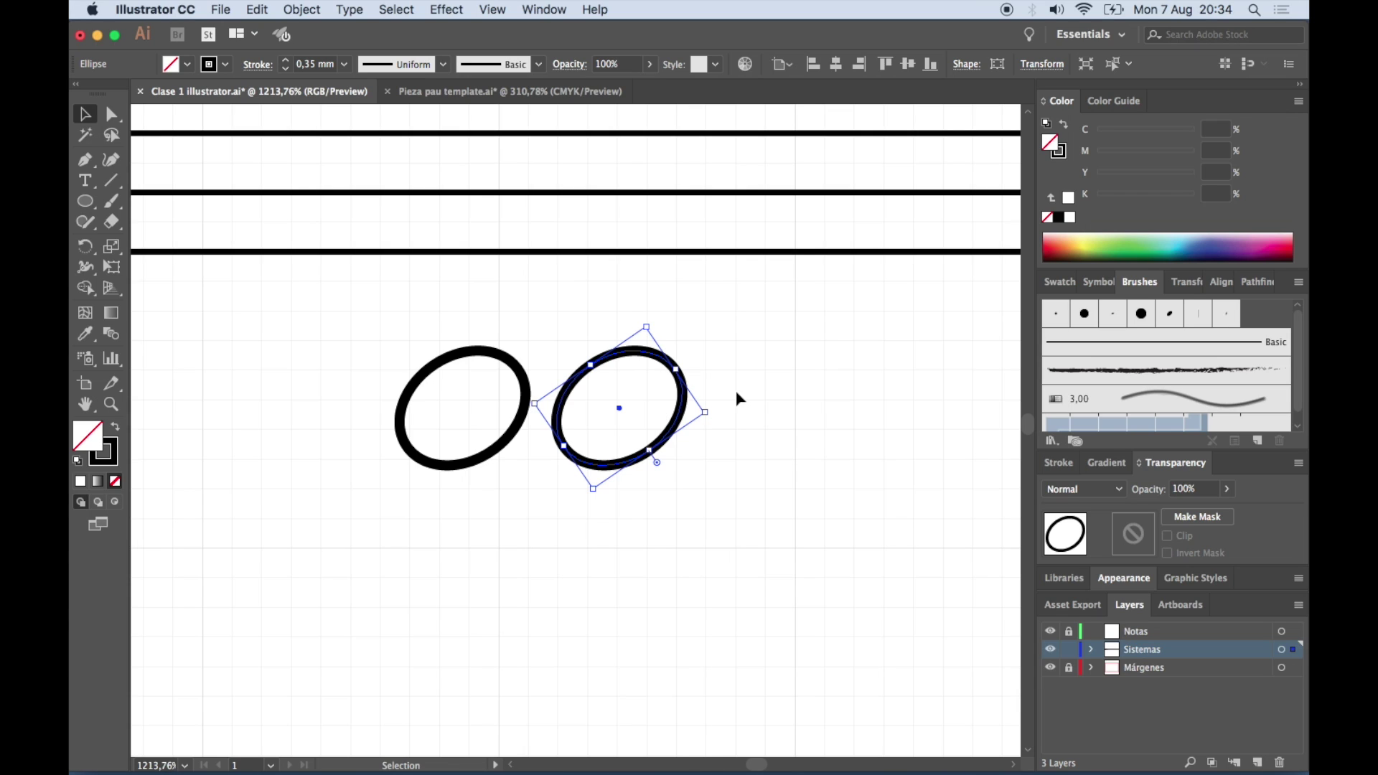
left_click(736, 395)
left_click_drag(616, 334, 669, 422)
left_click(818, 392)
left_click(678, 432)
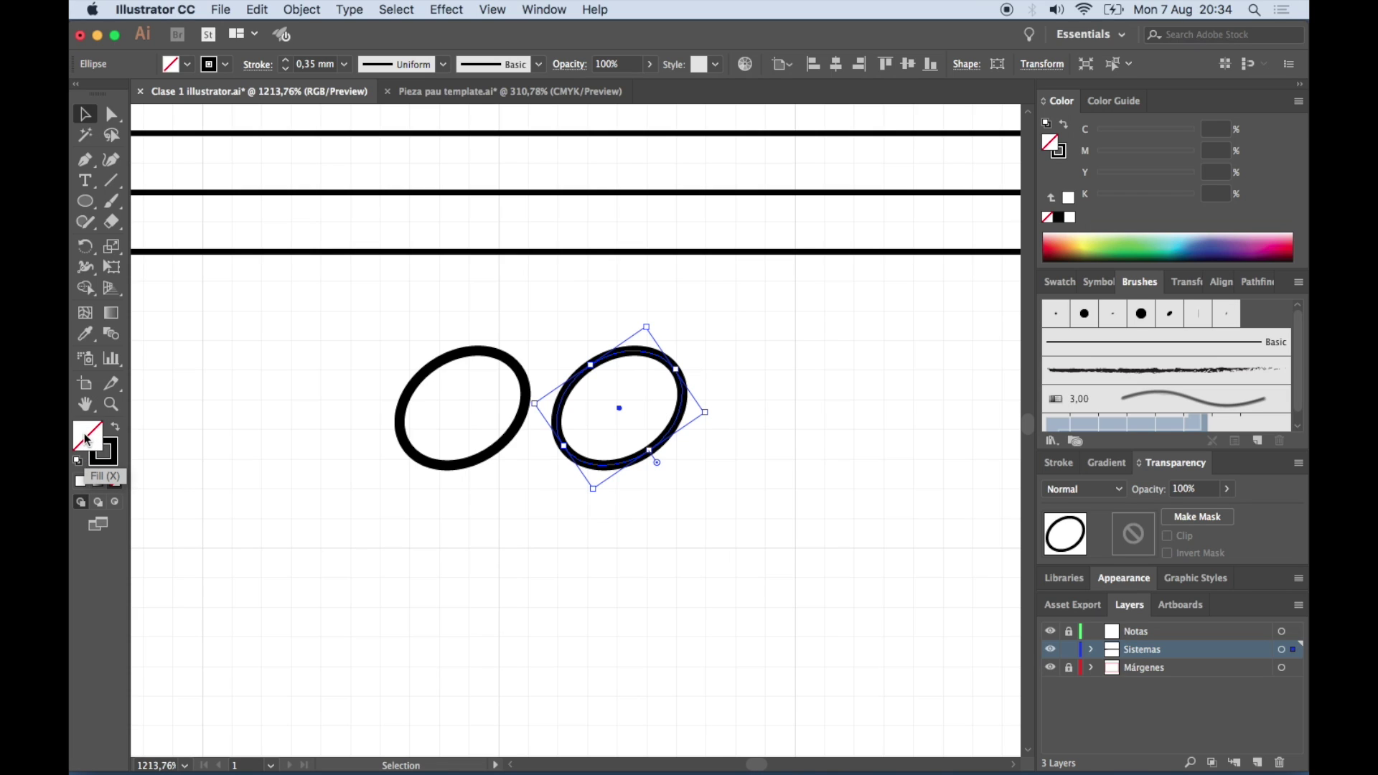
Fill the right oval with pure black (000000), then deselect it and reset the default fill to none
double_click(84, 438)
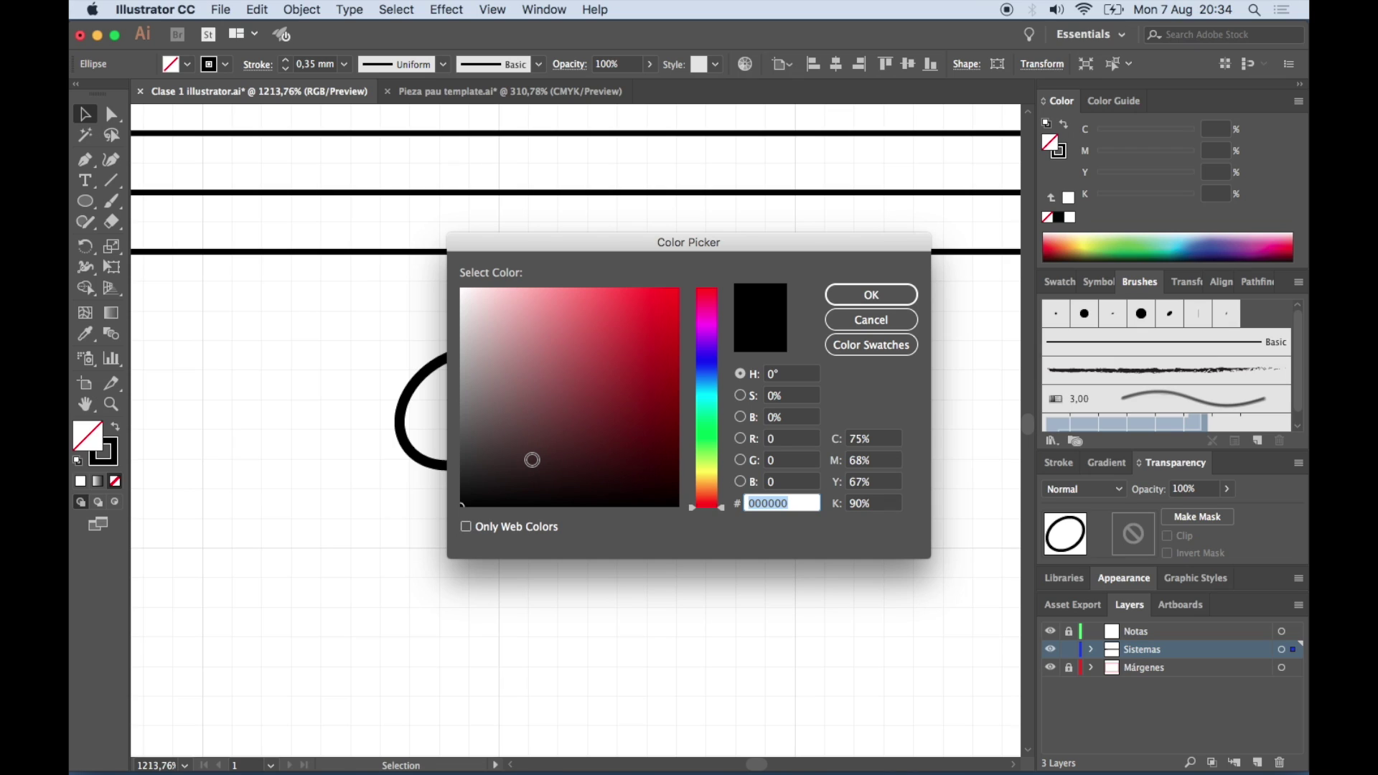
left_click_drag(532, 459, 460, 506)
left_click(890, 298)
left_click(842, 390)
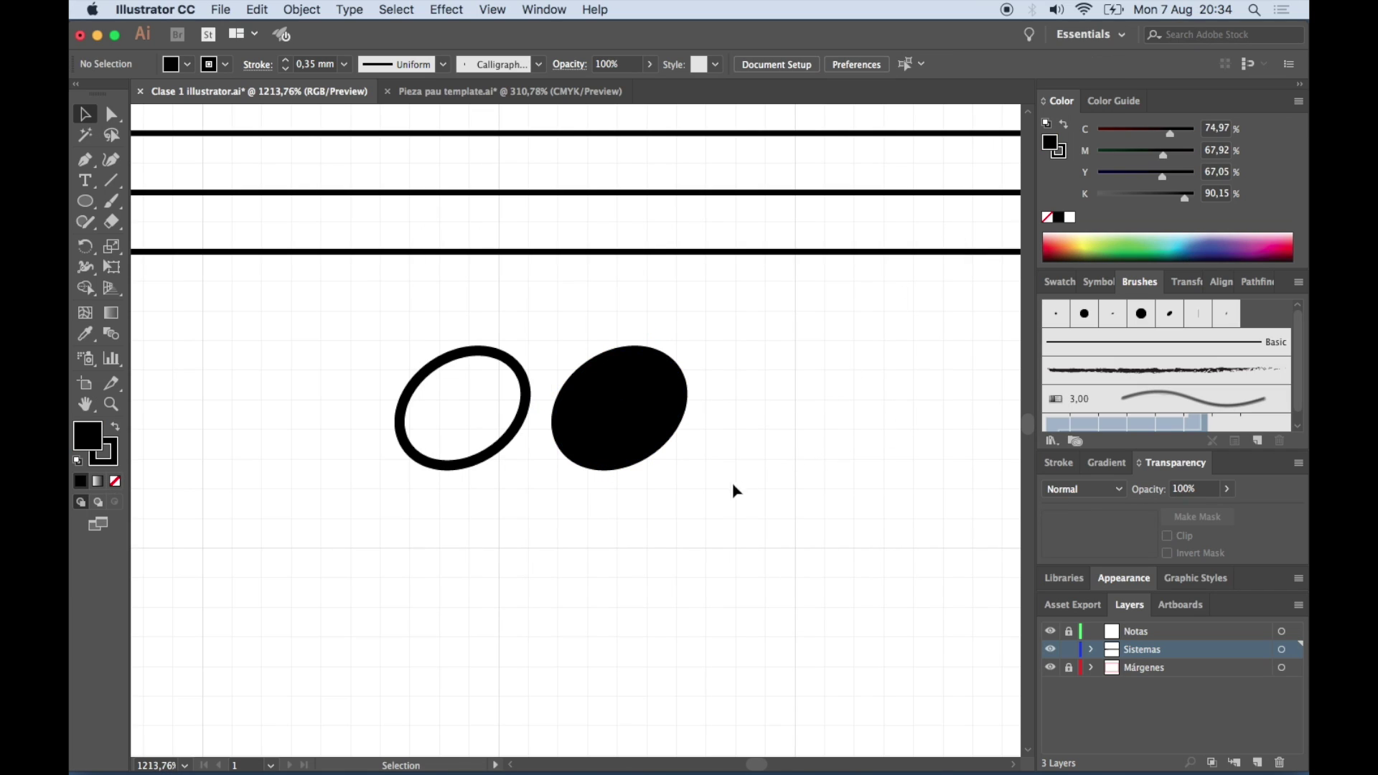
key("/")
scroll(543, 435, "down", 2)
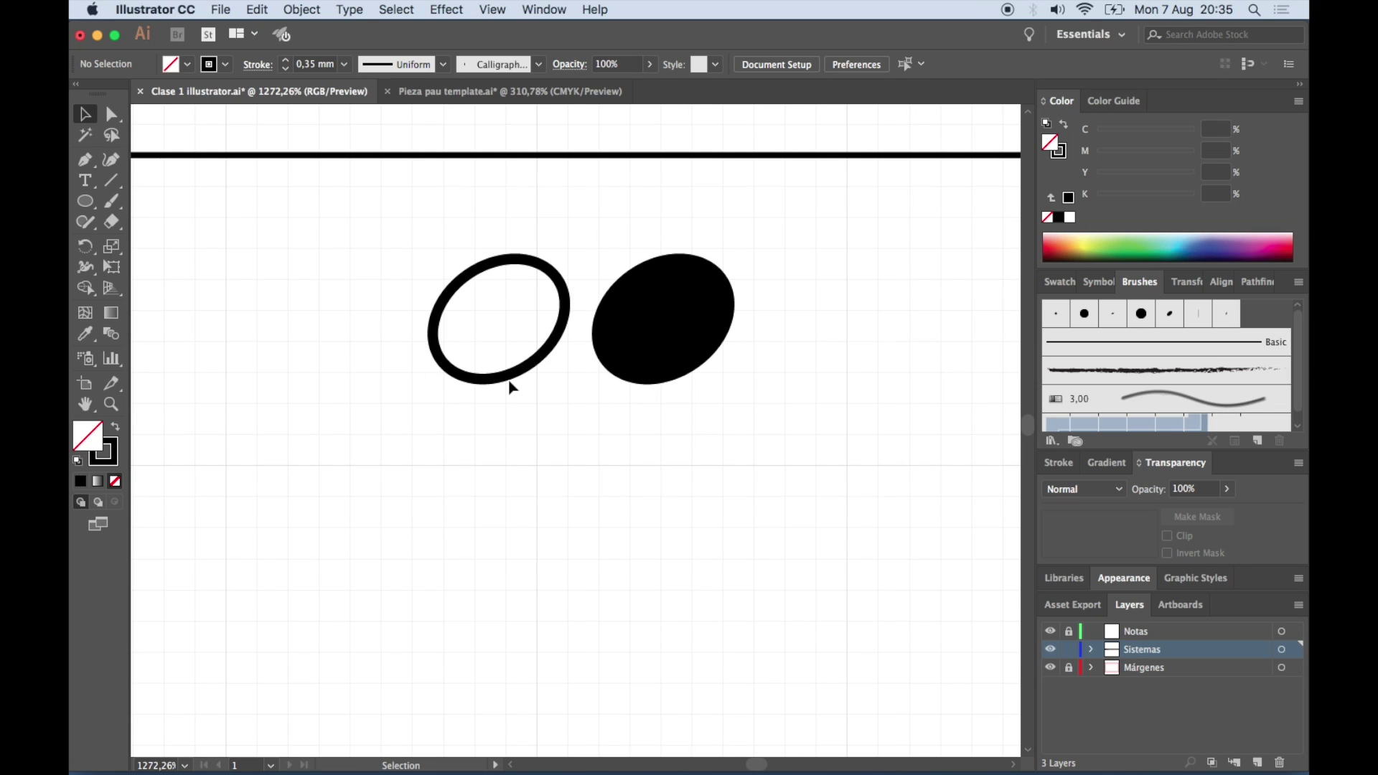
scroll(509, 387, "up", 3)
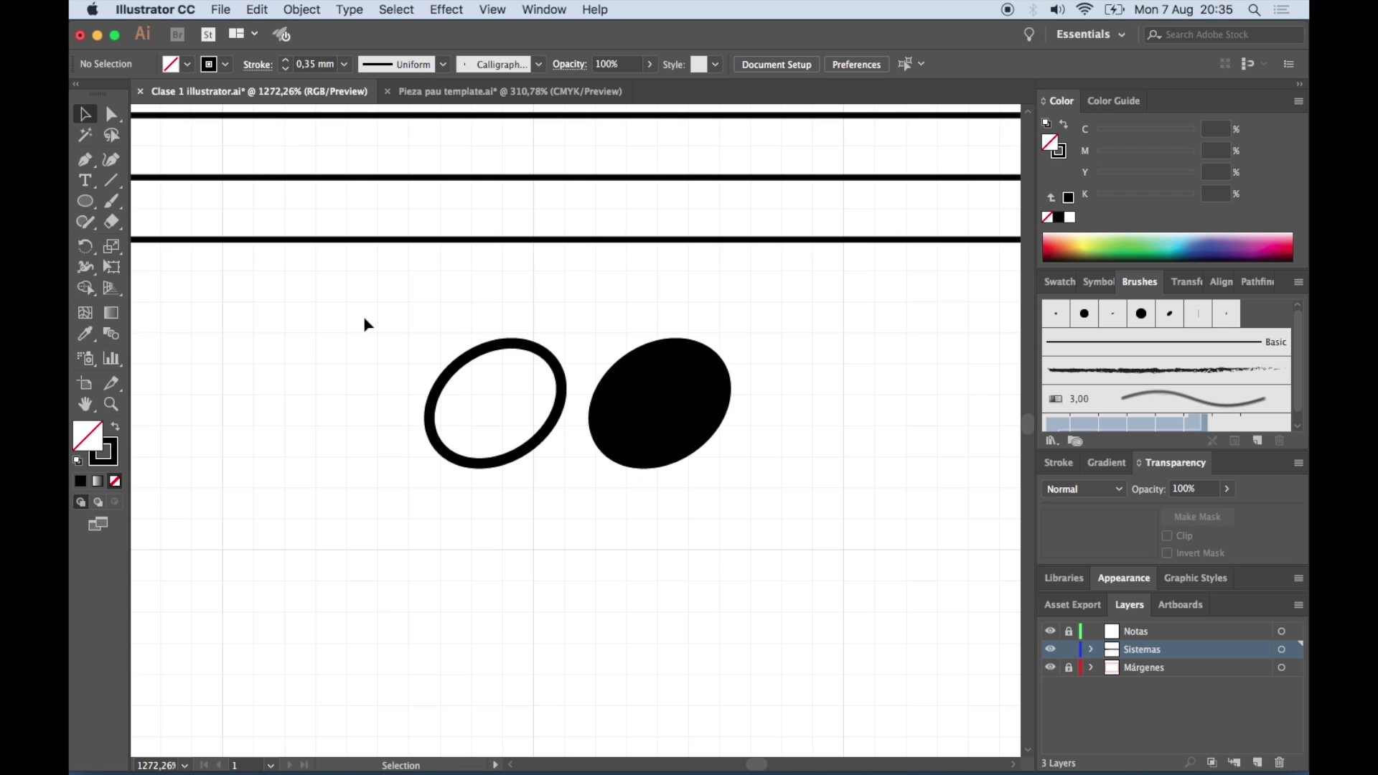
scroll(366, 323, "left", 2)
scroll(366, 324, "up", 1)
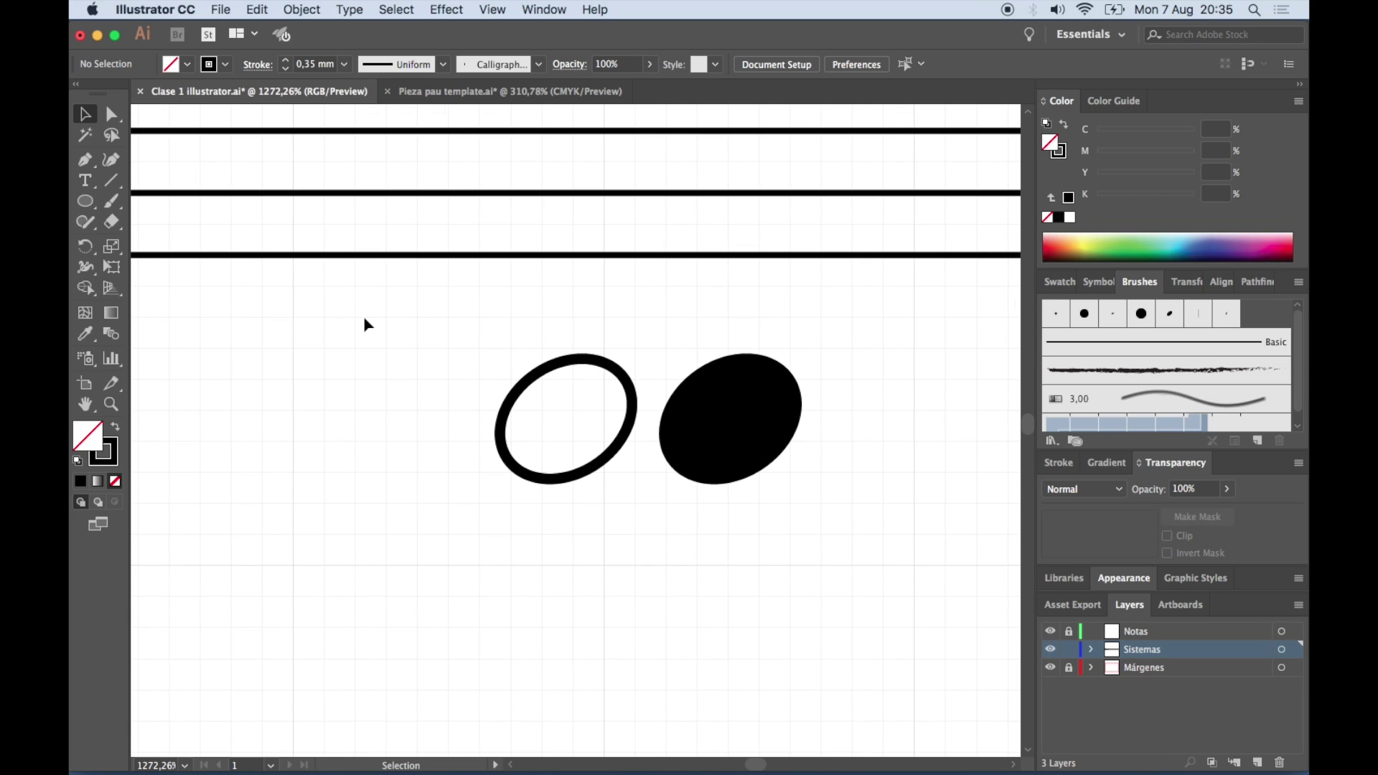
mouse_move(573, 371)
left_mouse_down()
mouse_move(549, 254)
mouse_move(558, 199)
left_mouse_up()
left_click(598, 391)
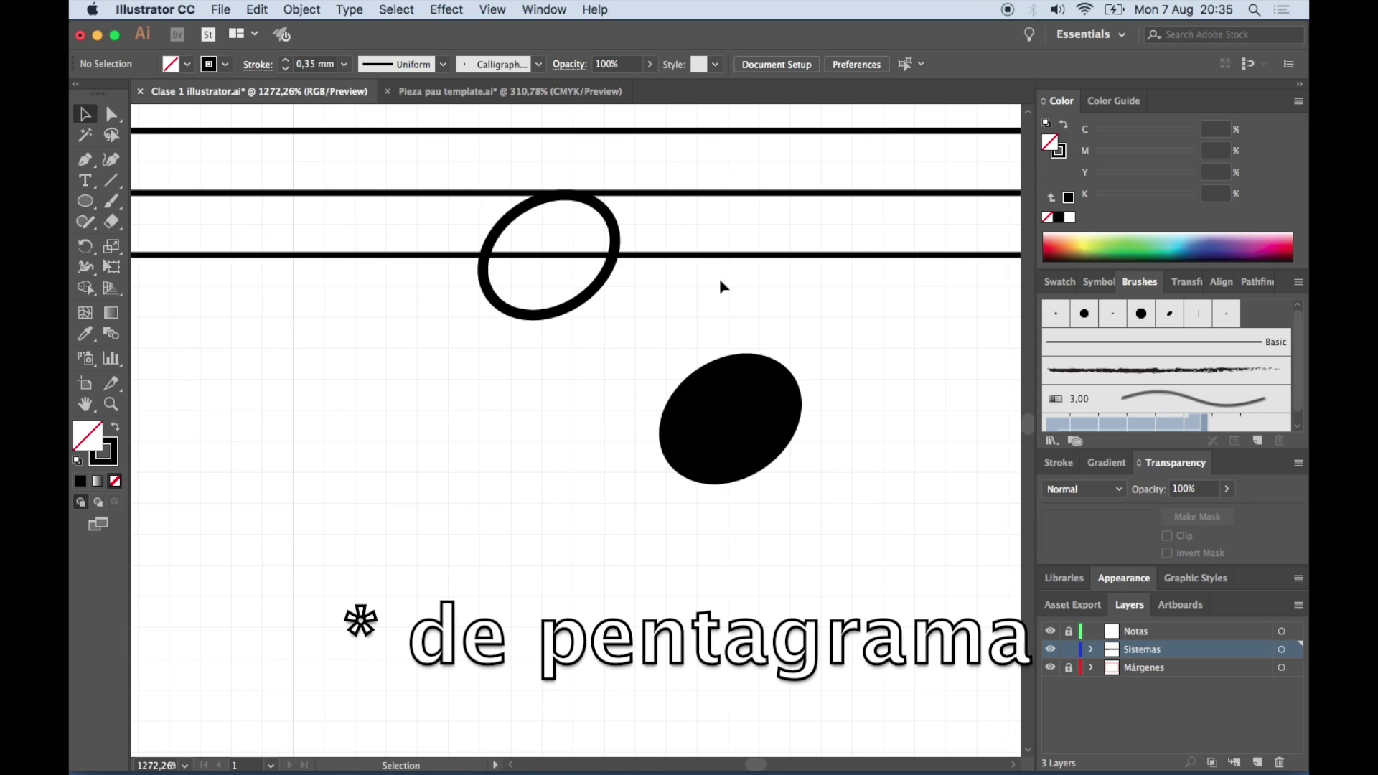
left_click_drag(588, 292, 558, 455)
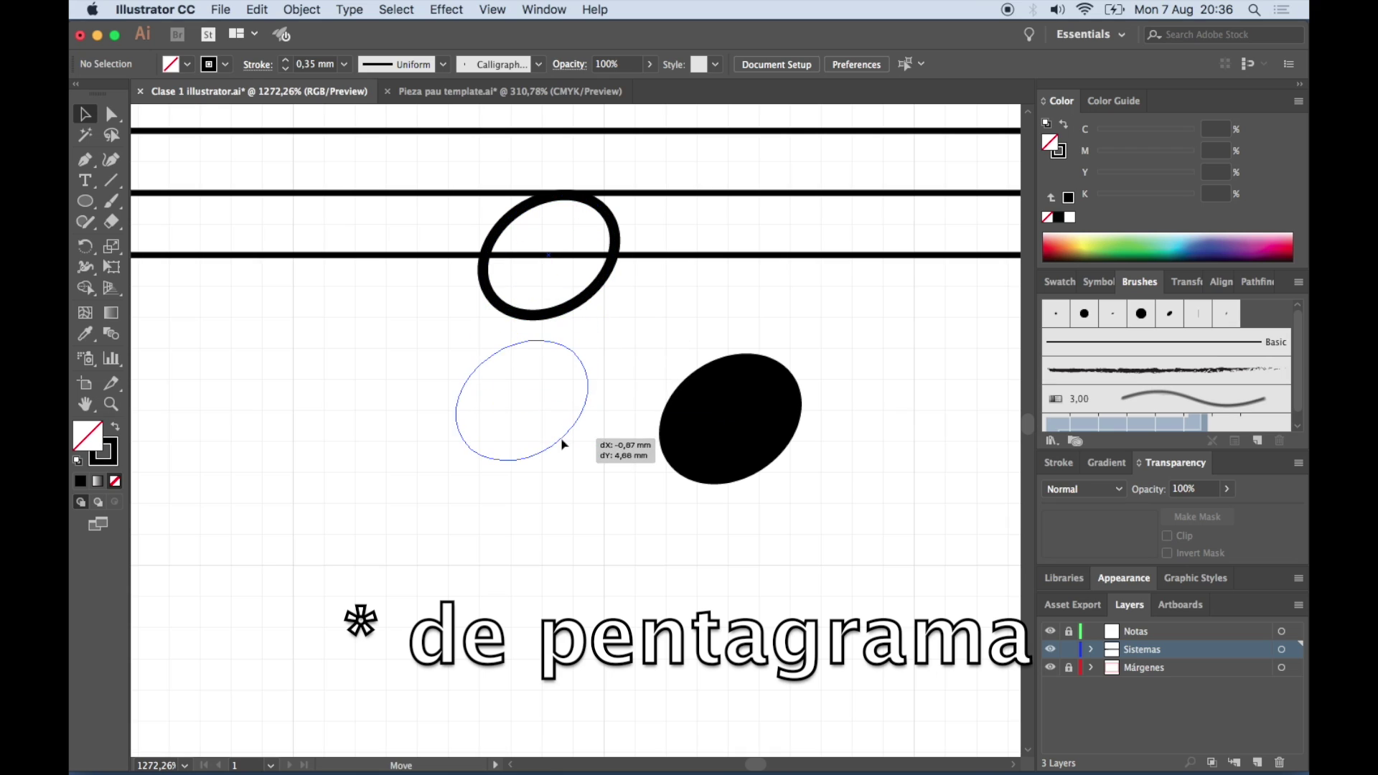
left_click(689, 301)
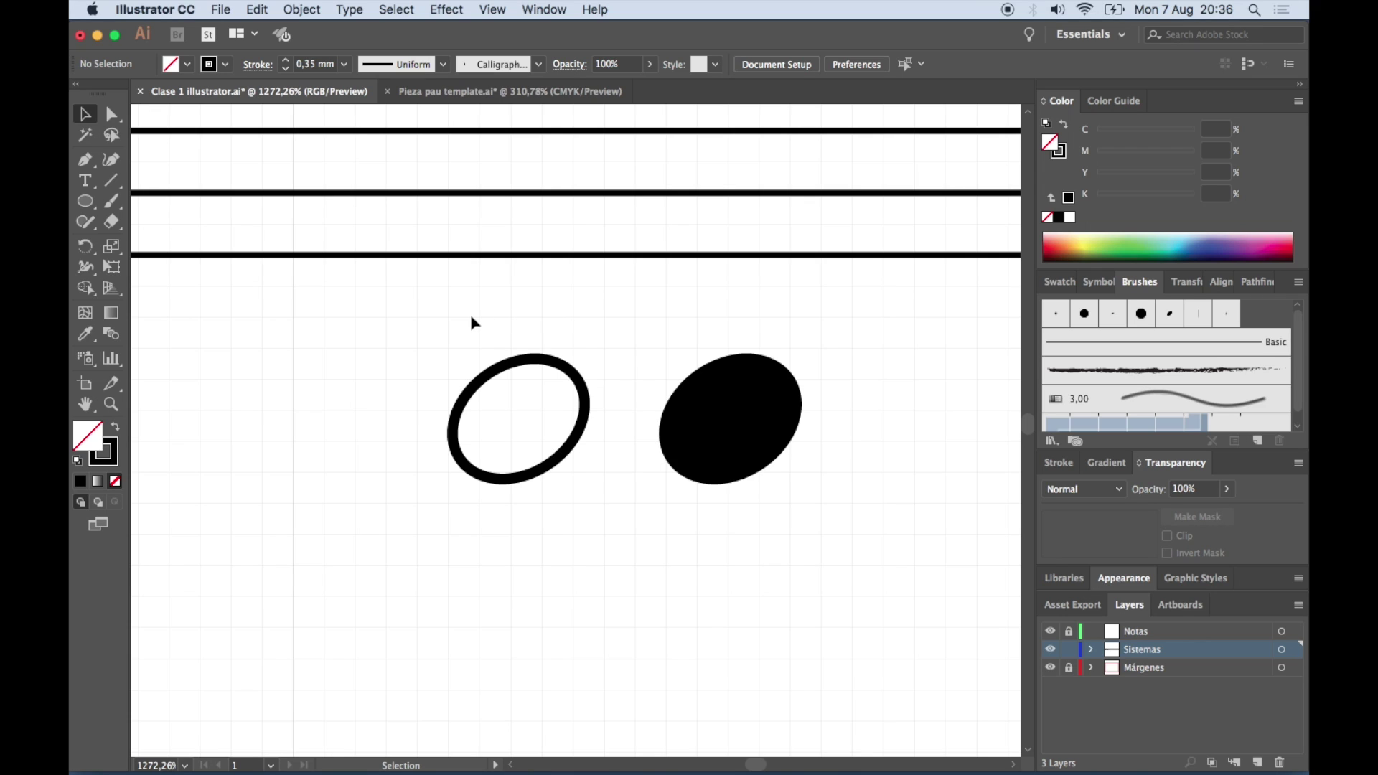
mouse_move(494, 314)
left_mouse_down()
mouse_move(643, 482)
mouse_move(624, 499)
left_mouse_up()
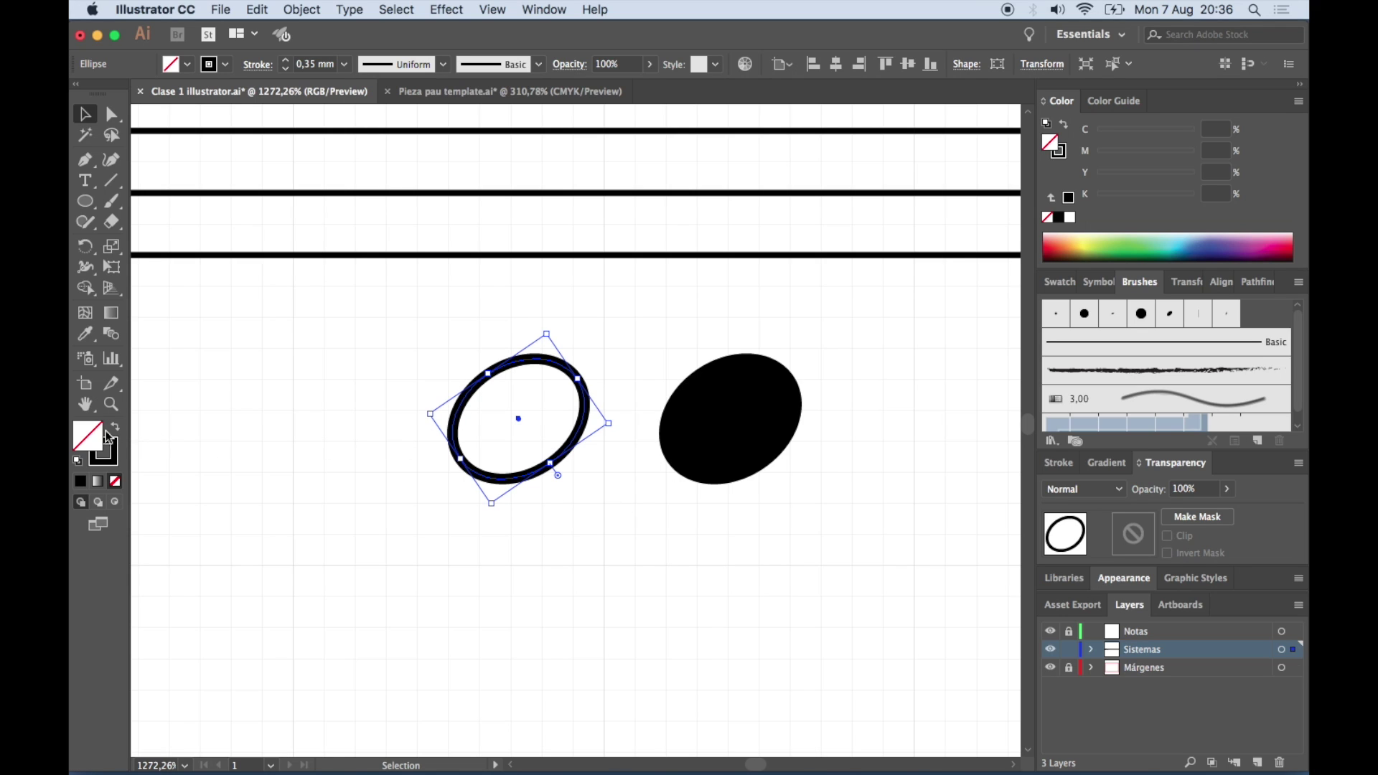
Give the outlined note head a pure white (#ffffff) fill
double_click(83, 436)
left_click_drag(575, 431, 463, 284)
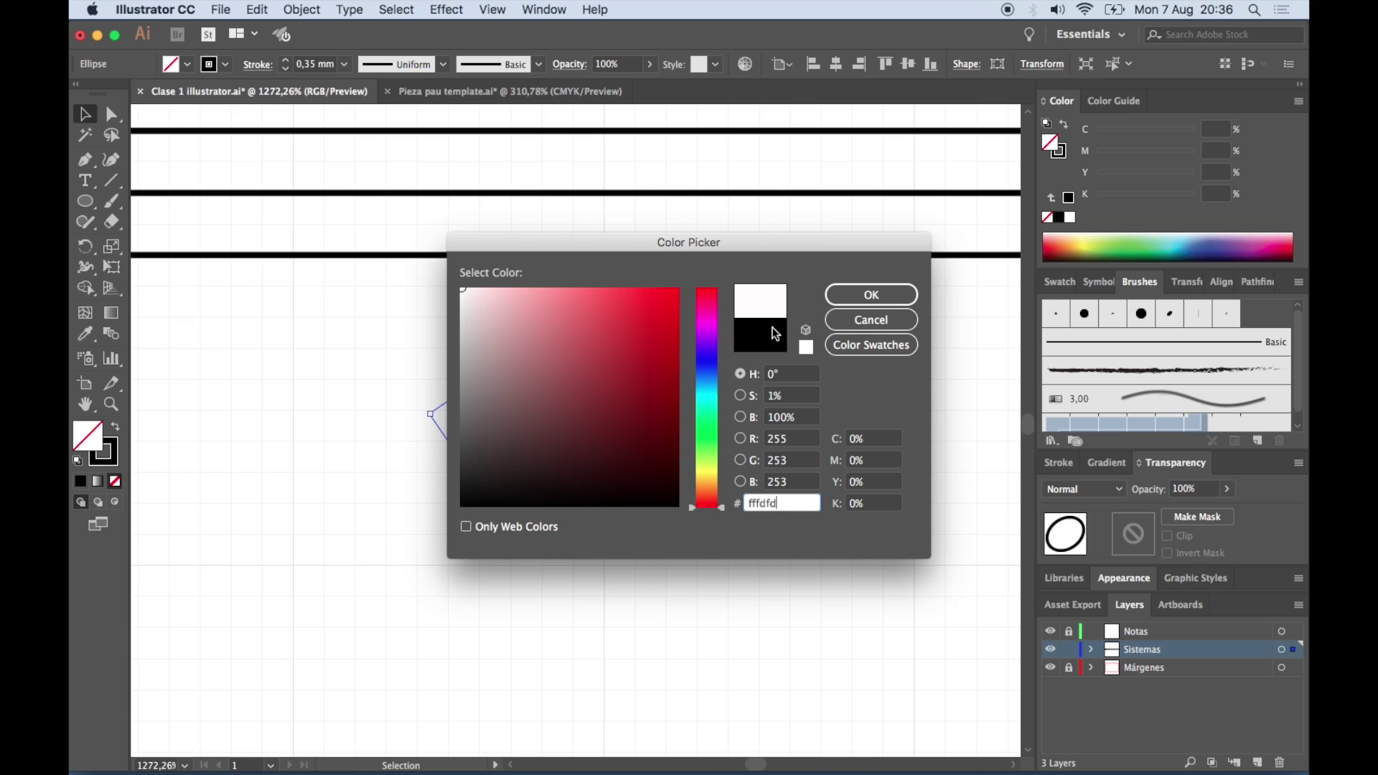
left_click_drag(521, 311, 460, 288)
left_click(876, 292)
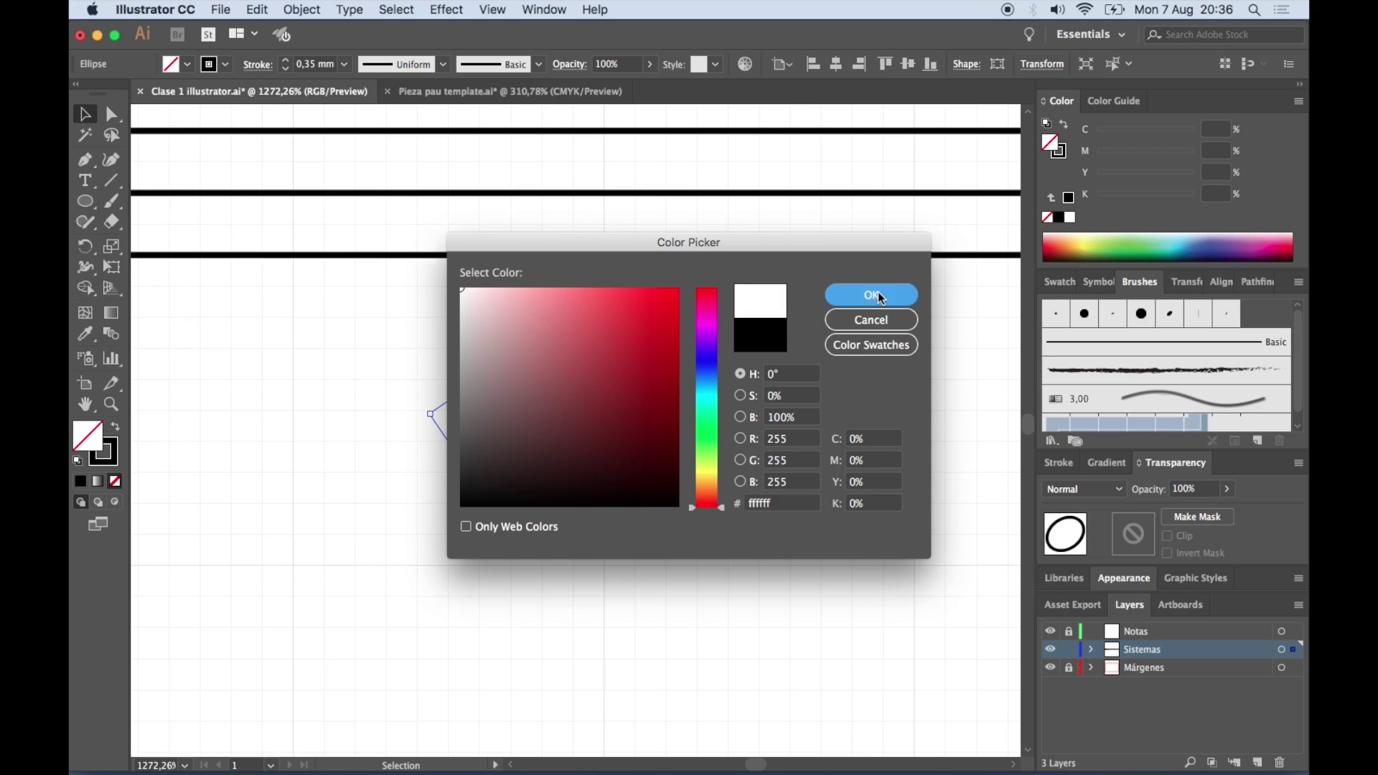
Move the white note head onto a staff line beside the treble clef
left_click(595, 533)
left_click_drag(542, 452, 568, 286)
left_click(603, 366)
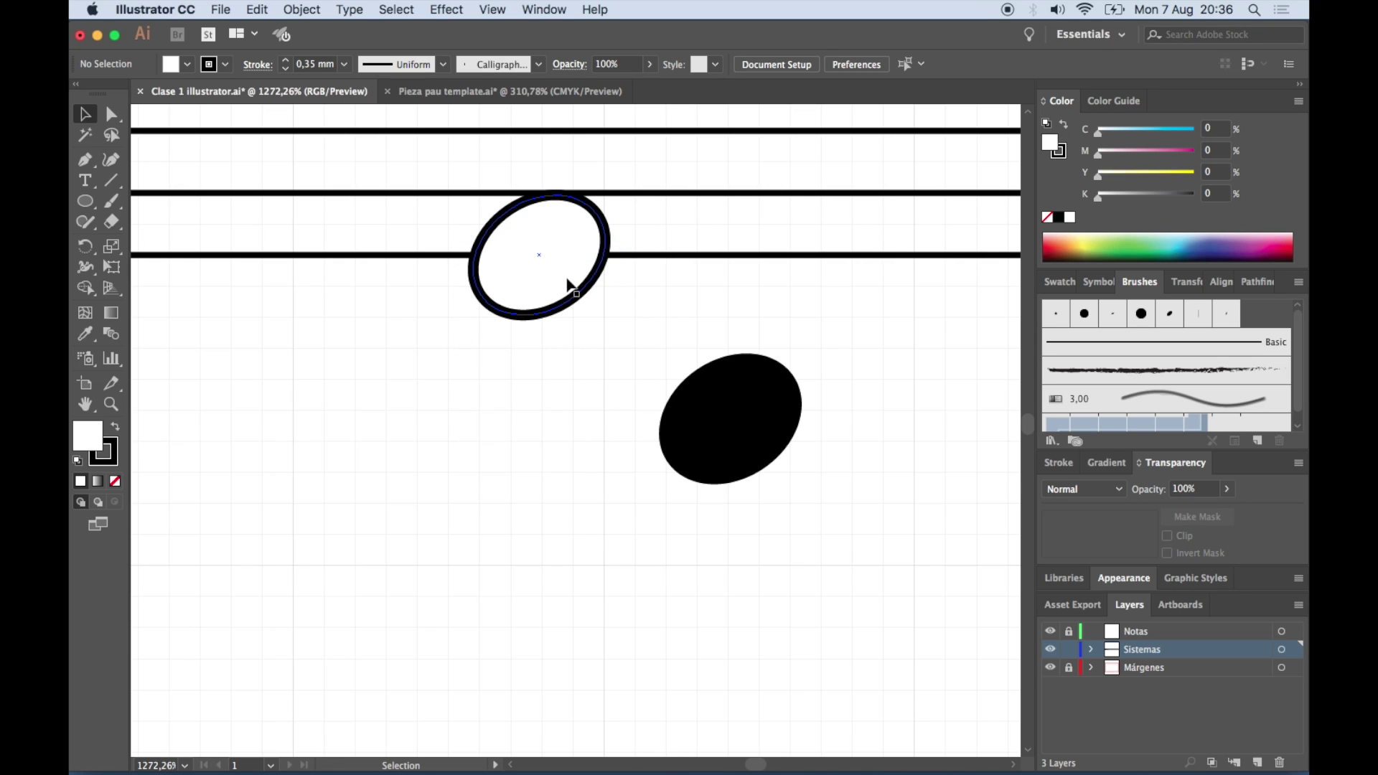
scroll(566, 444, "up", 5)
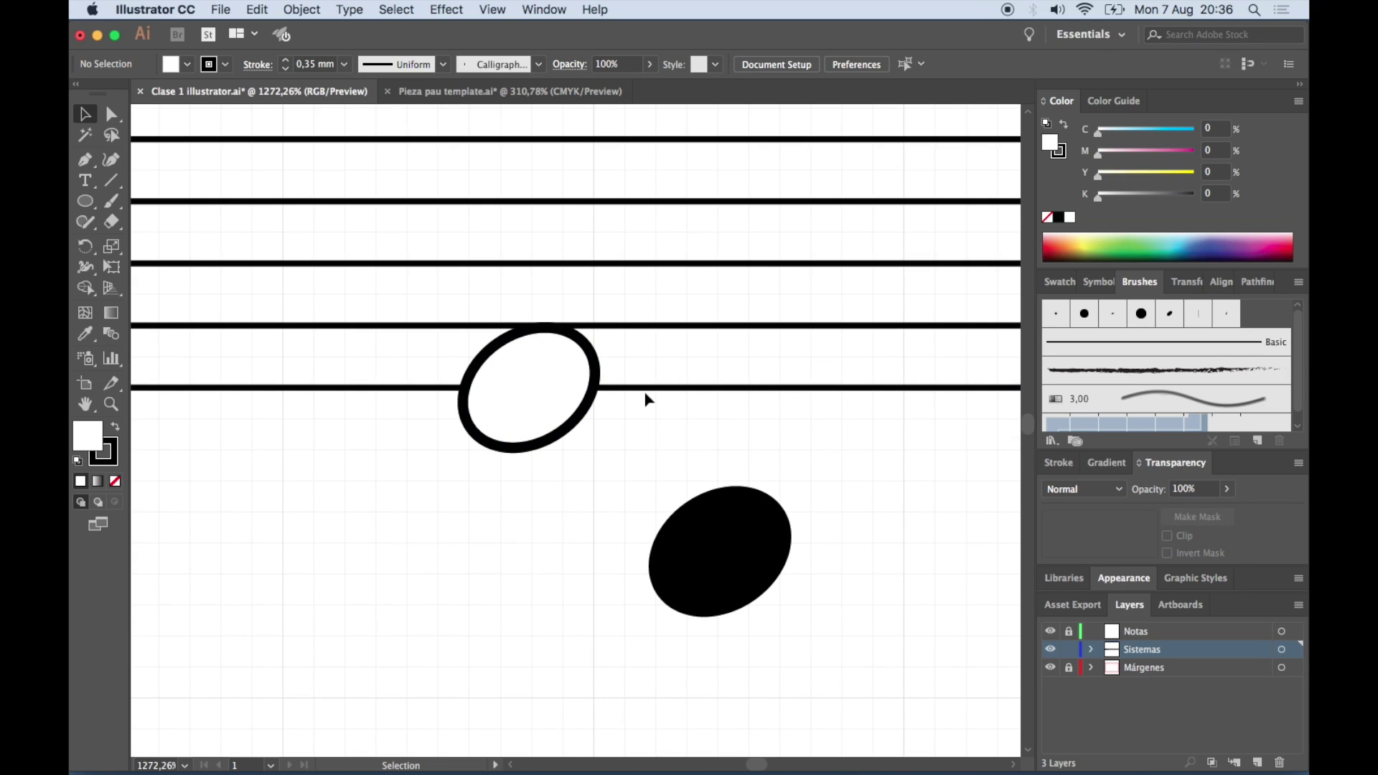
left_click_drag(523, 431, 539, 572)
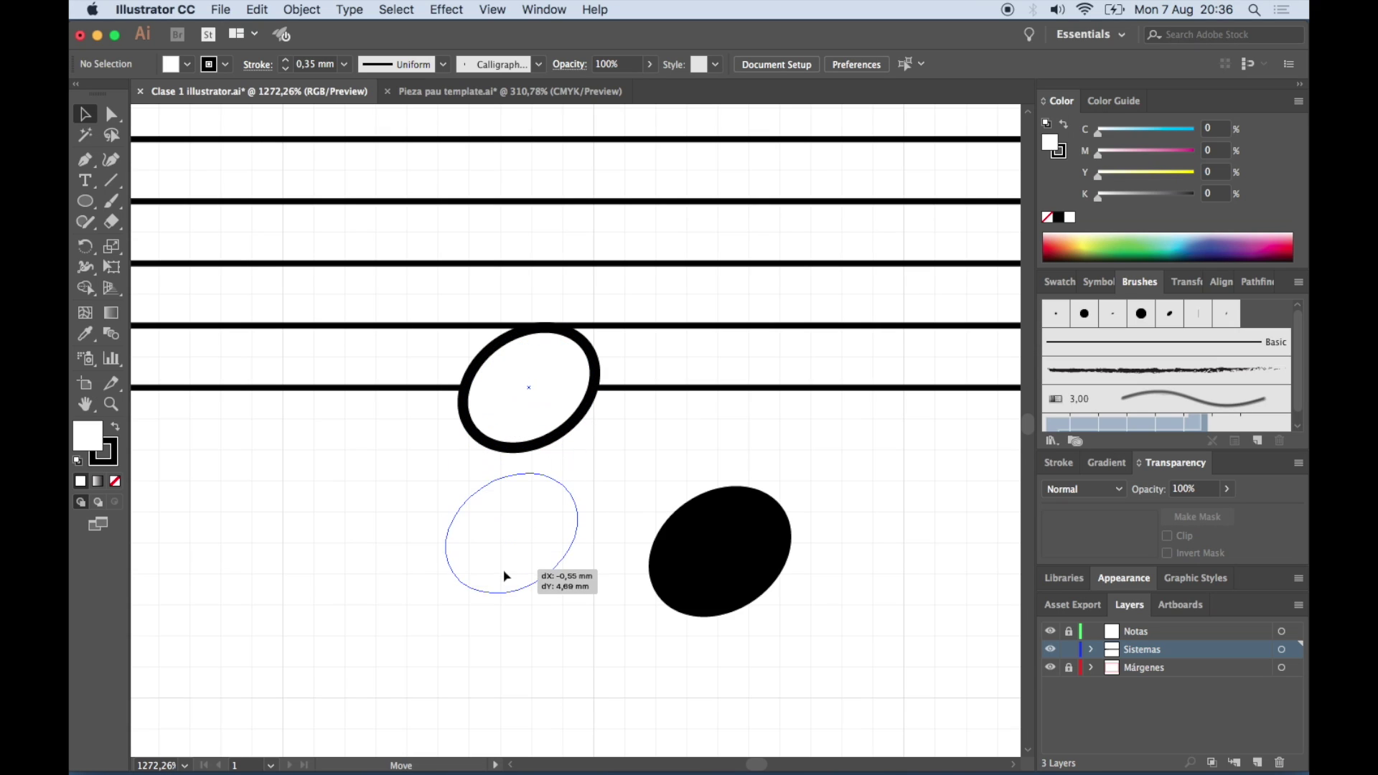
left_click(633, 491)
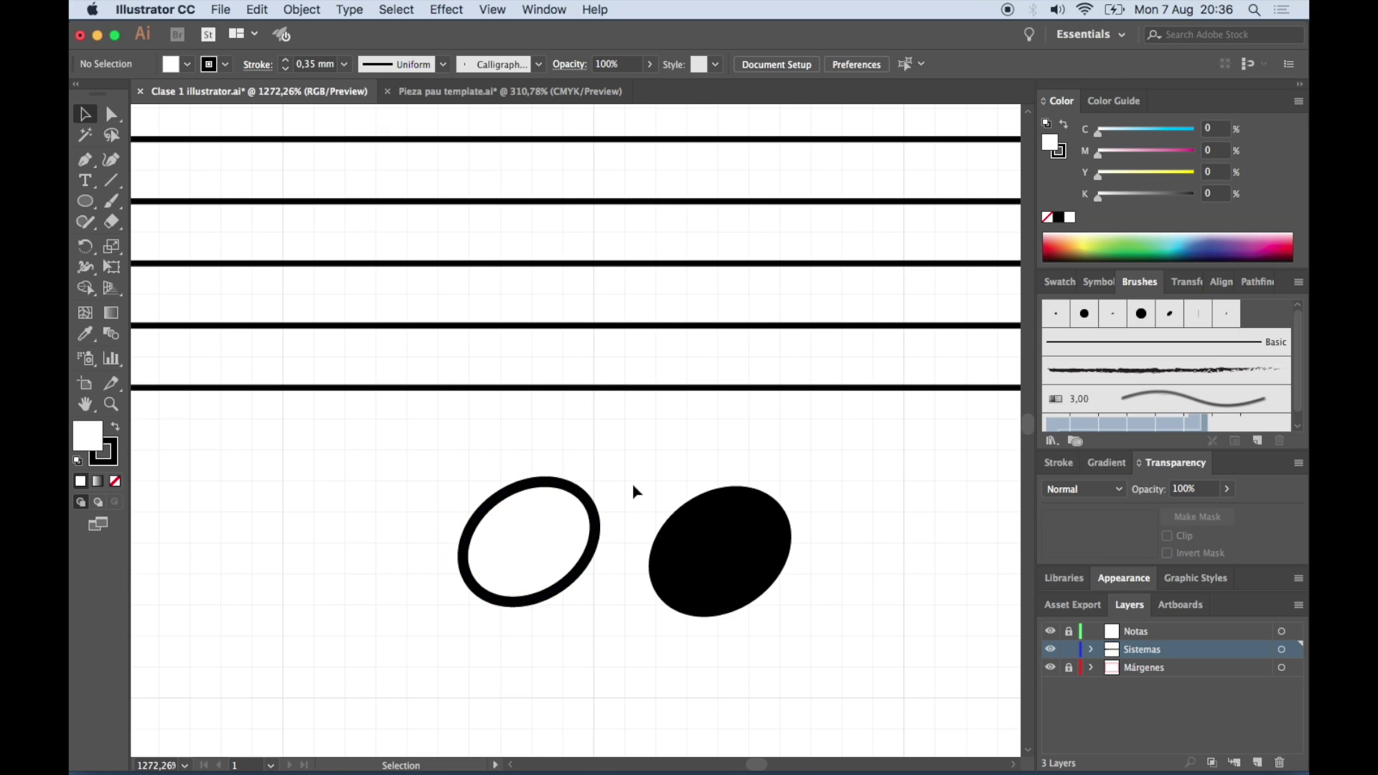
left_click(558, 565)
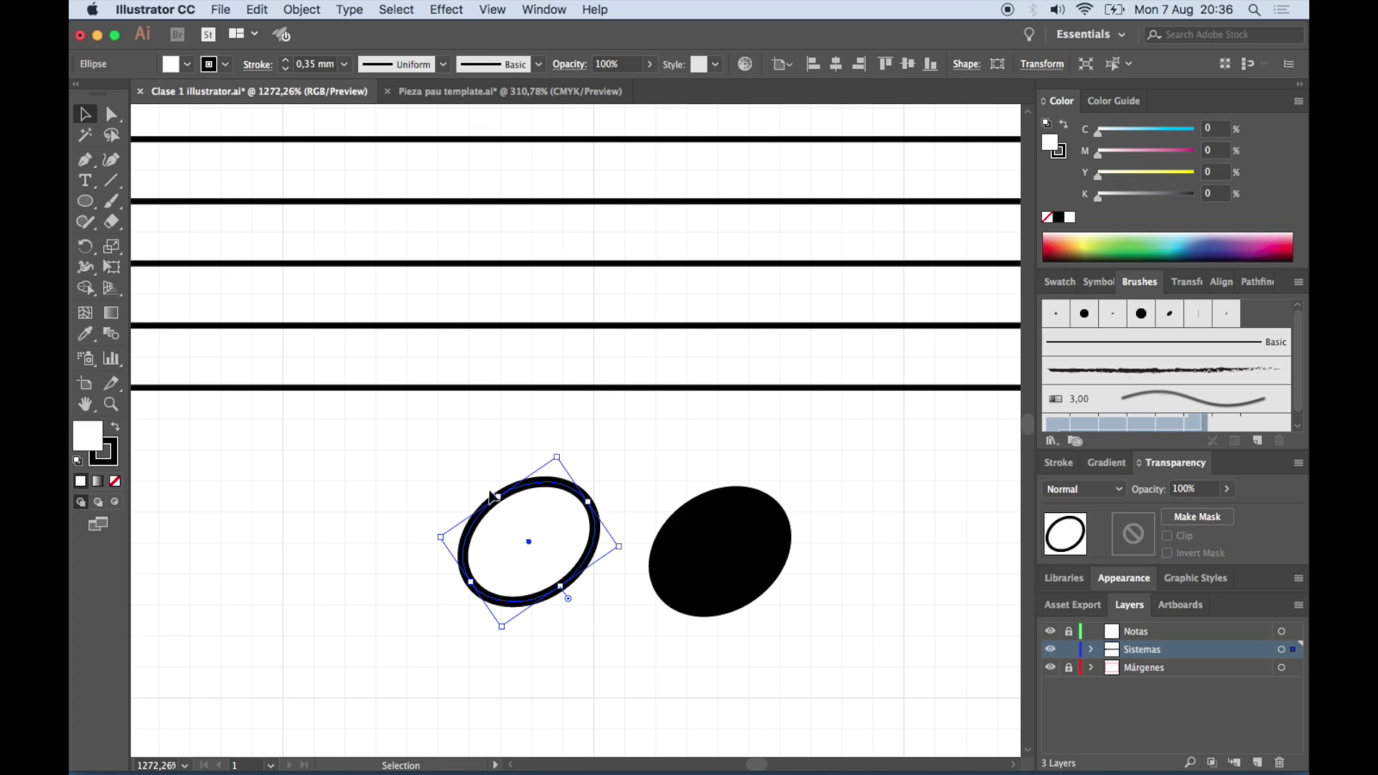
scroll(662, 476, "up", 2)
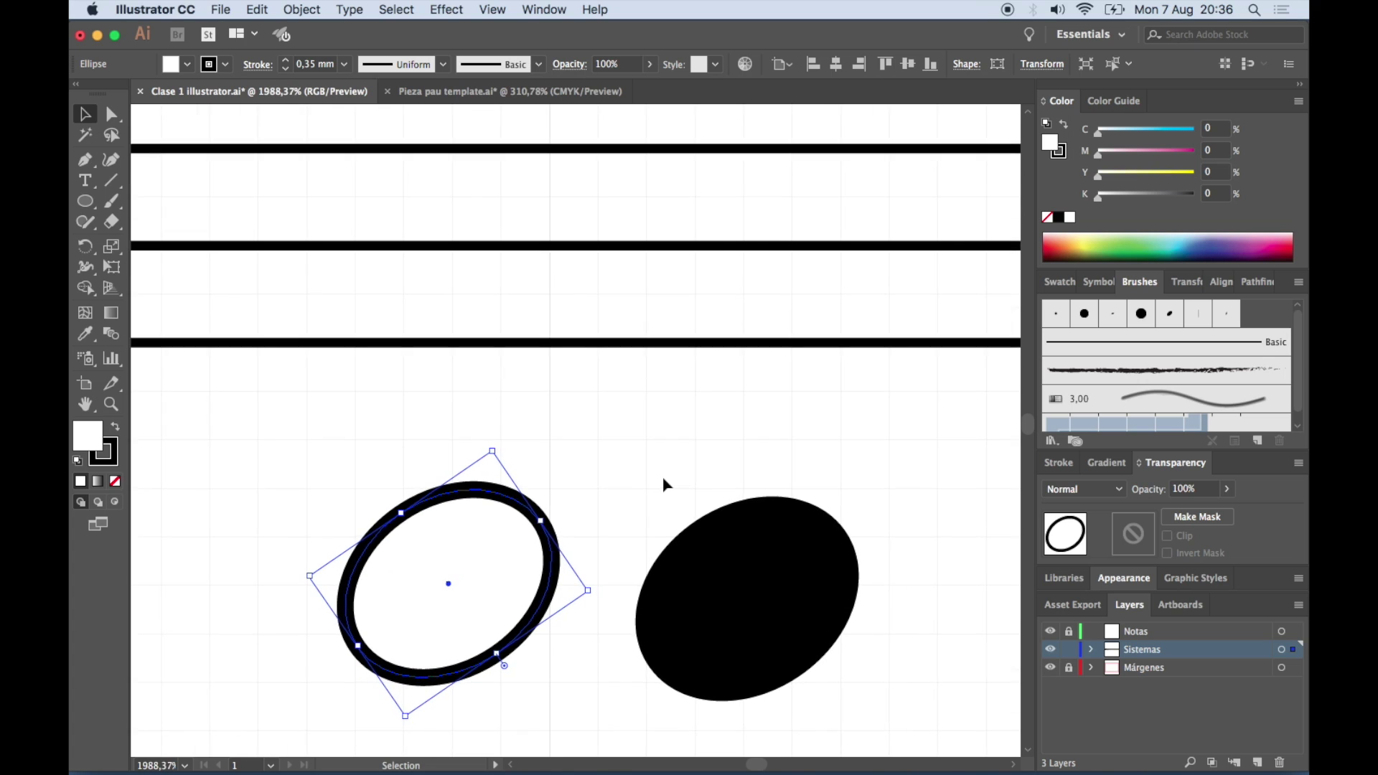
scroll(661, 476, "left", 3)
left_click_drag(573, 585, 600, 250)
left_click(722, 344)
scroll(734, 349, "down", 2)
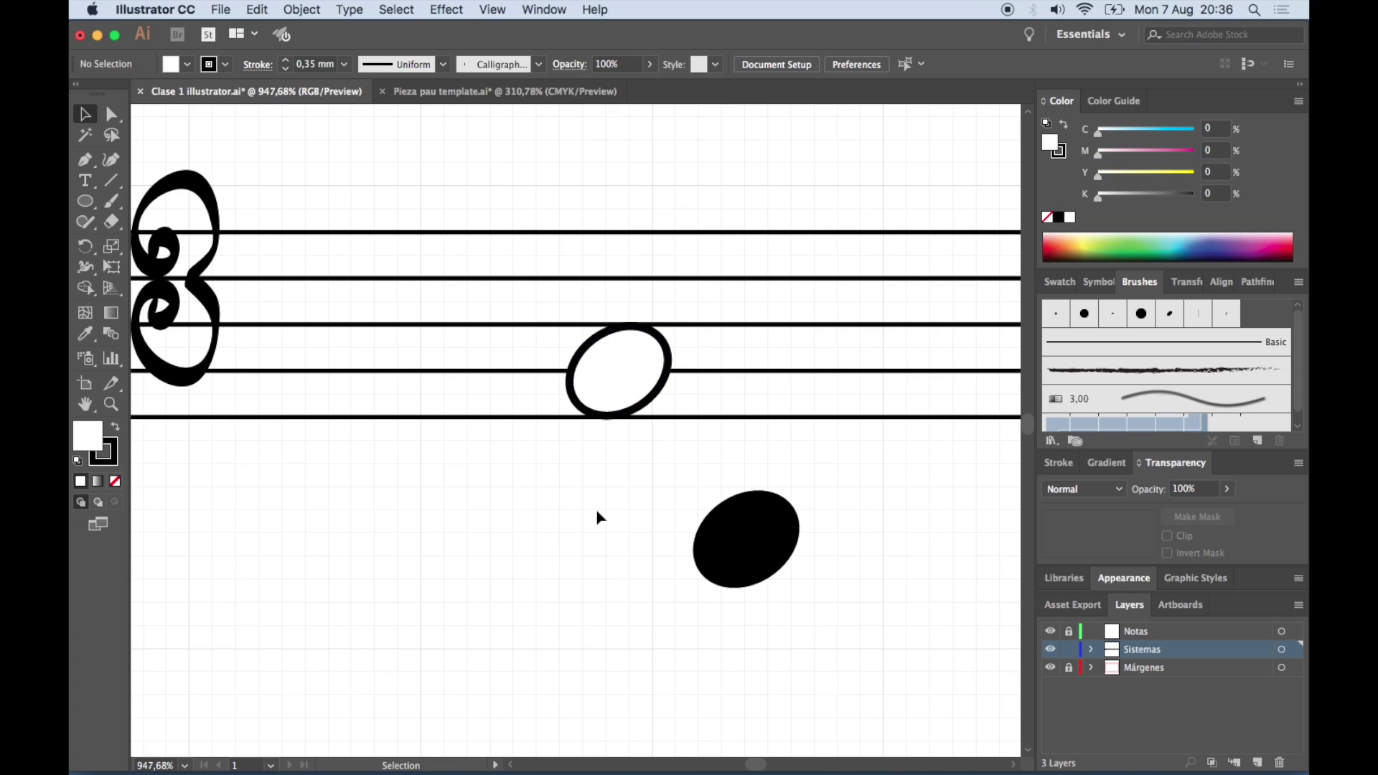
scroll(597, 511, "up", 3)
scroll(597, 511, "right", 3)
left_click(544, 506)
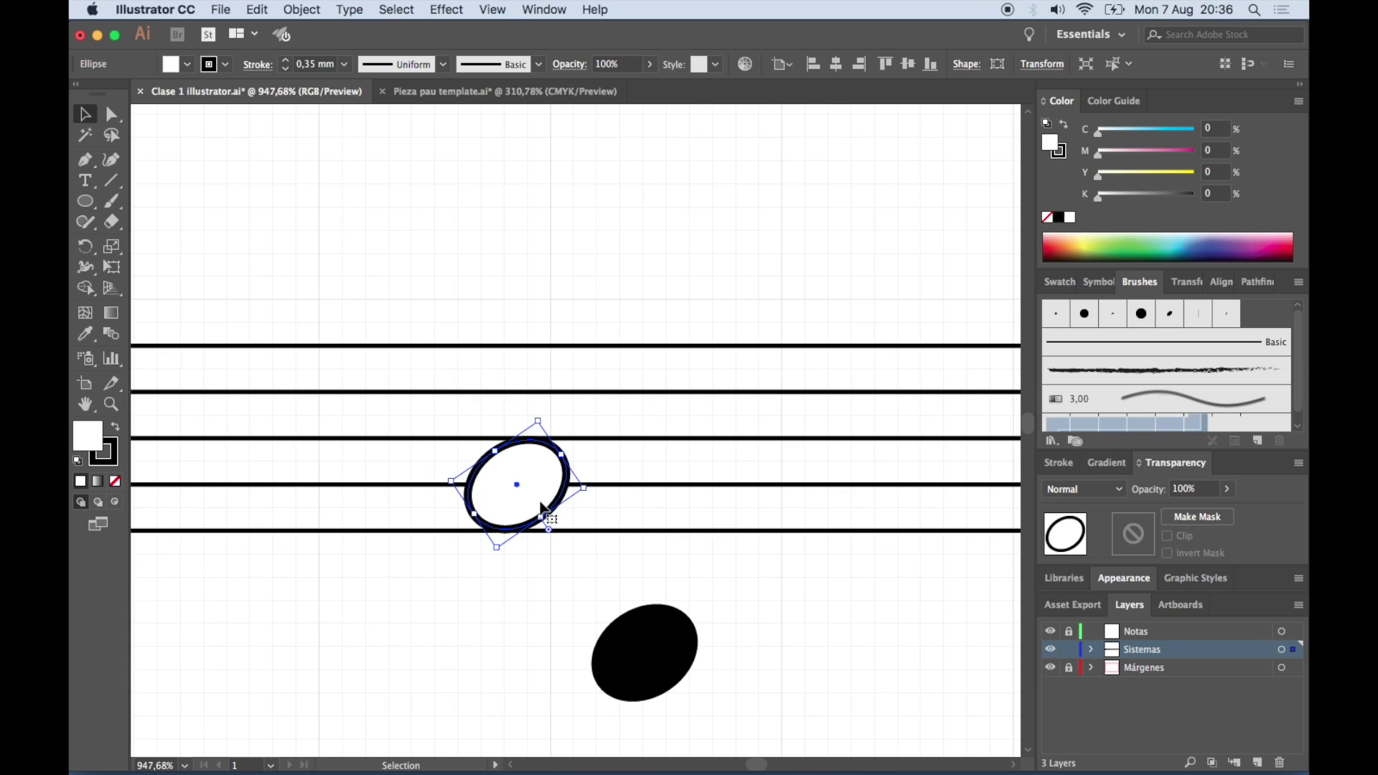
left_click_drag(497, 547, 529, 514)
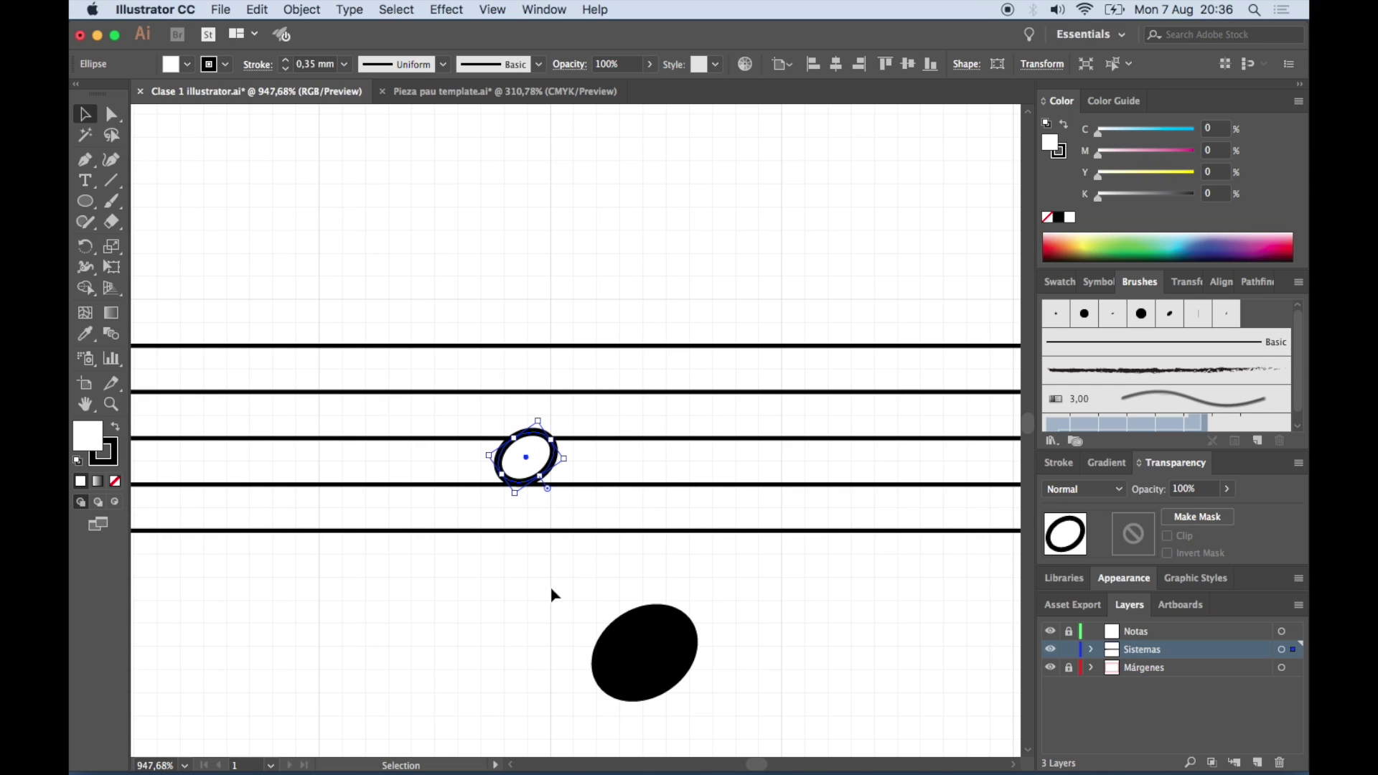
scroll(551, 590, "up", 5)
left_click_drag(576, 373, 567, 430)
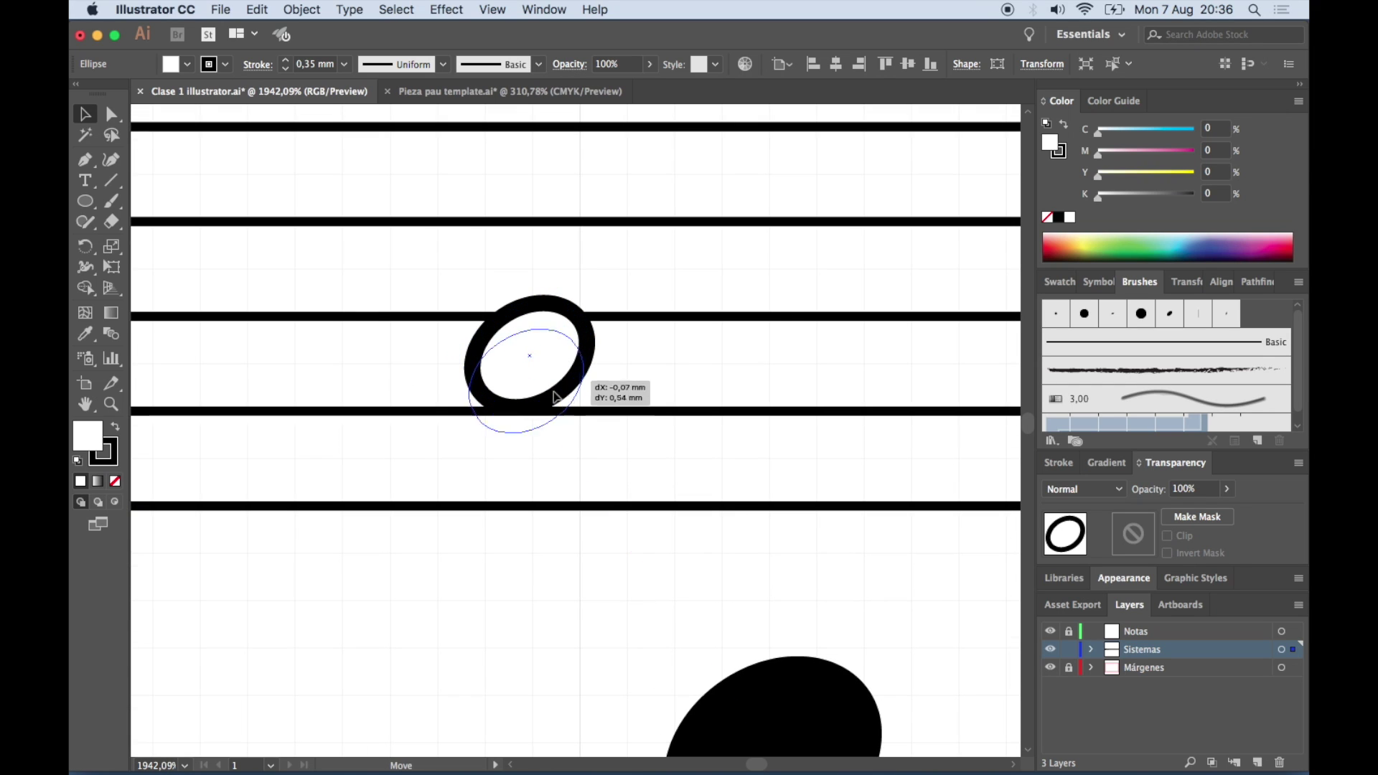
left_click(637, 459)
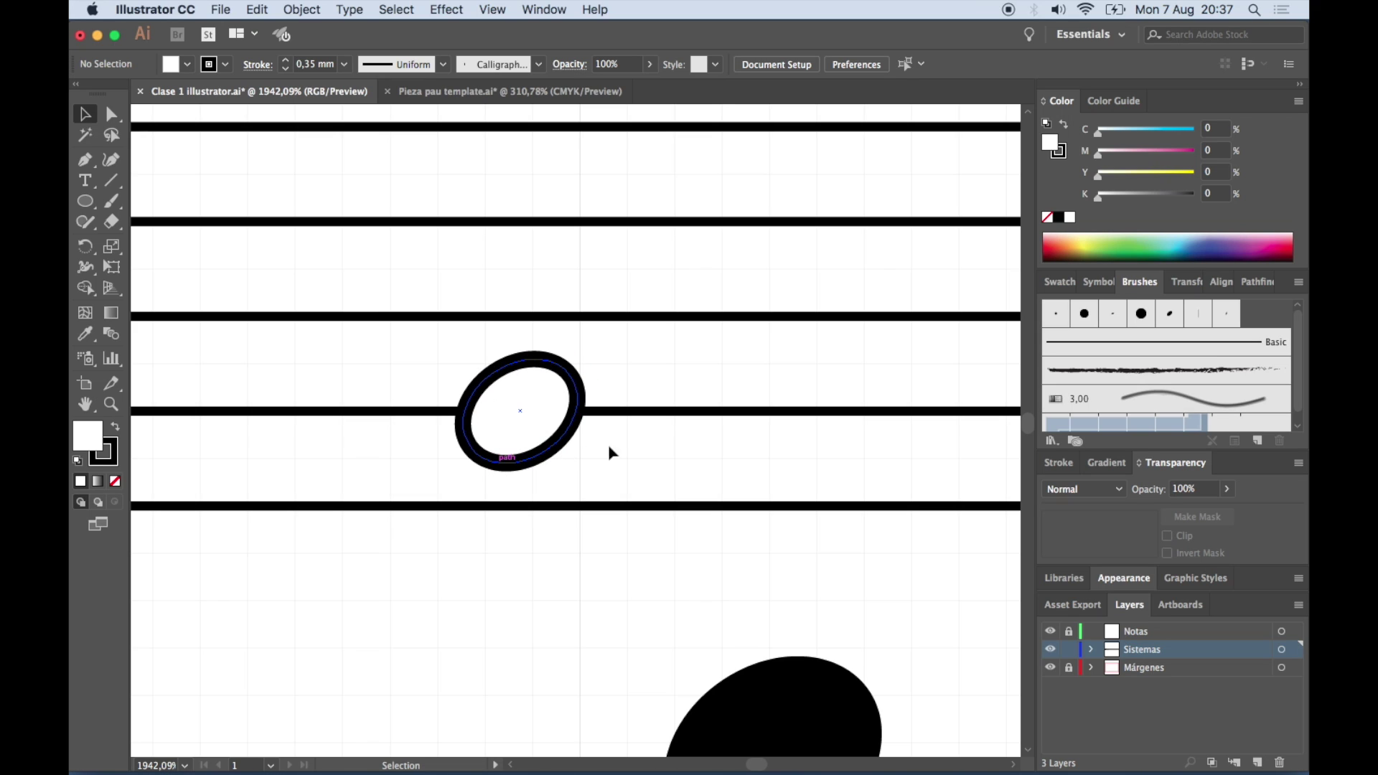
left_click(558, 444)
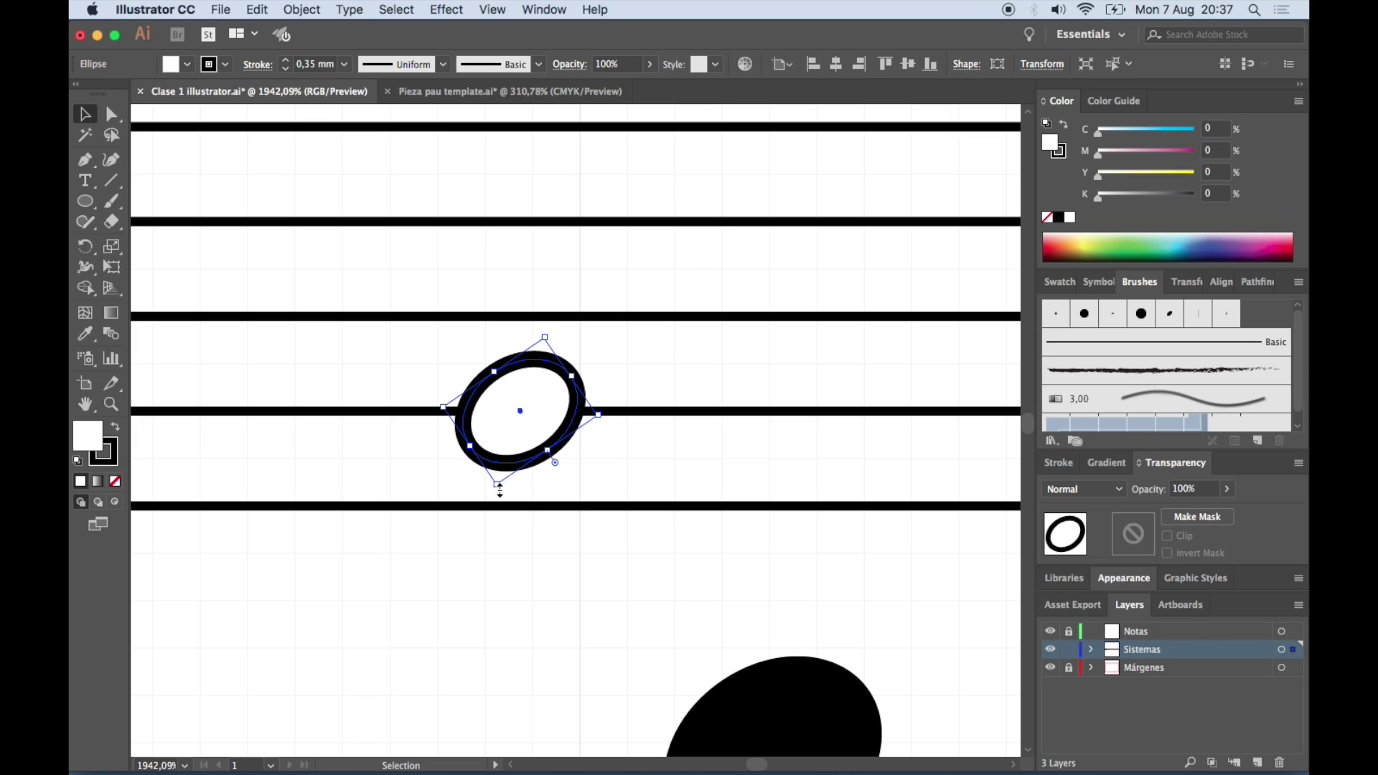
key("super+z")
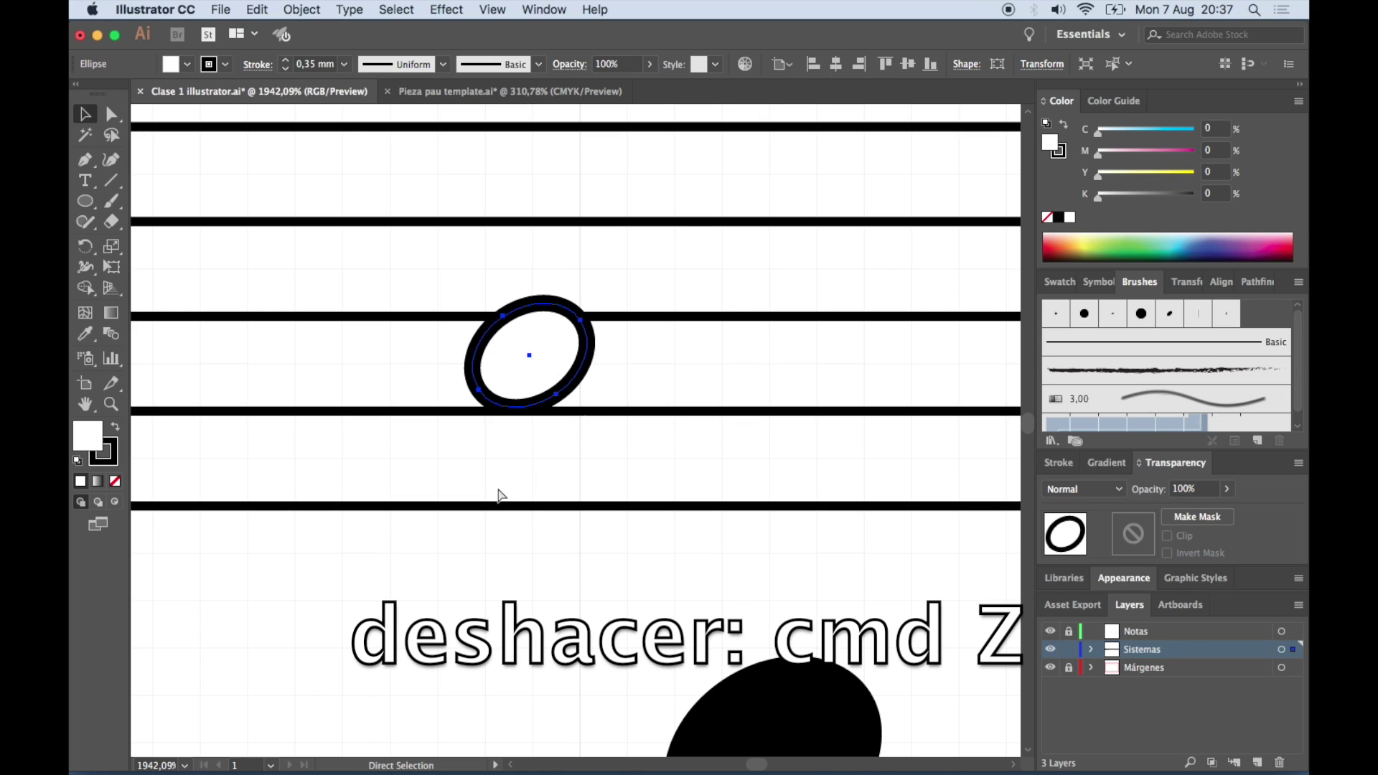
key("super+z")
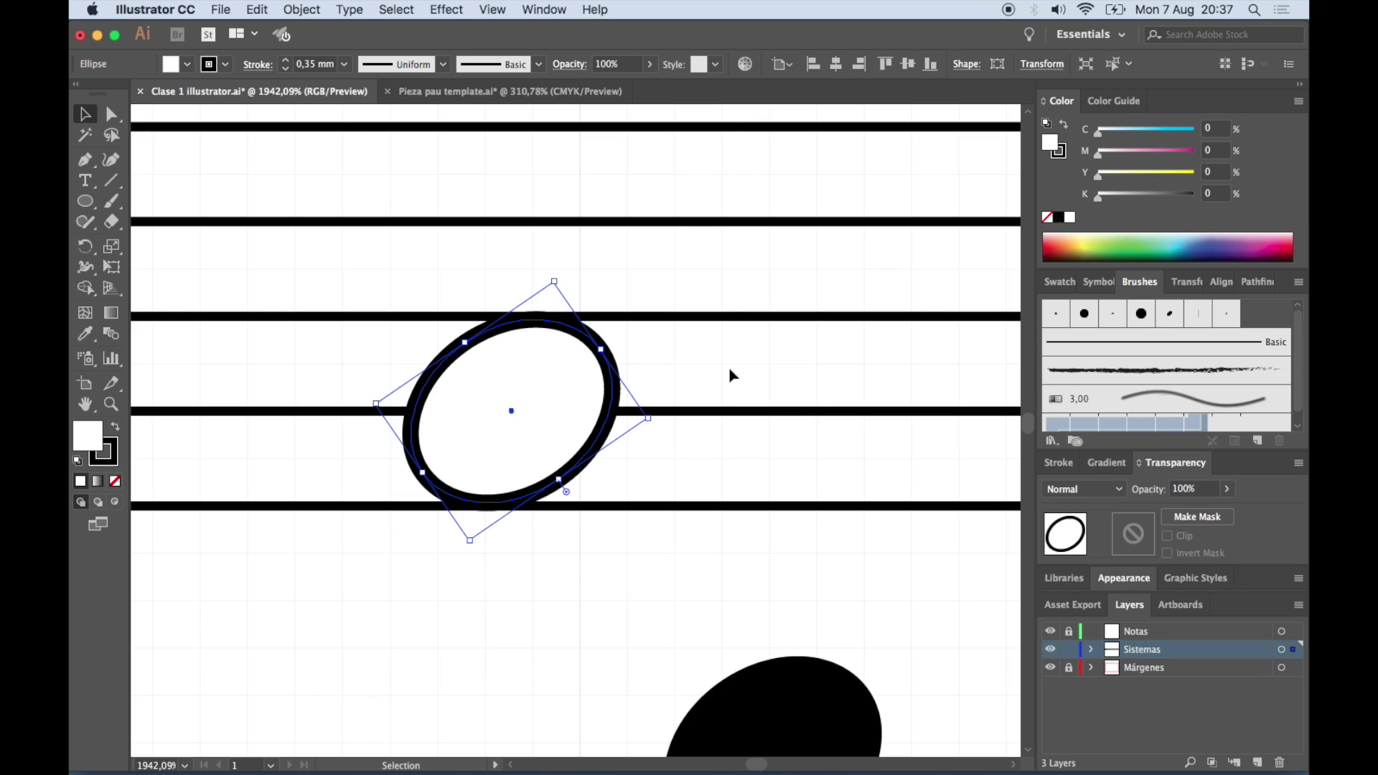
left_click(311, 7)
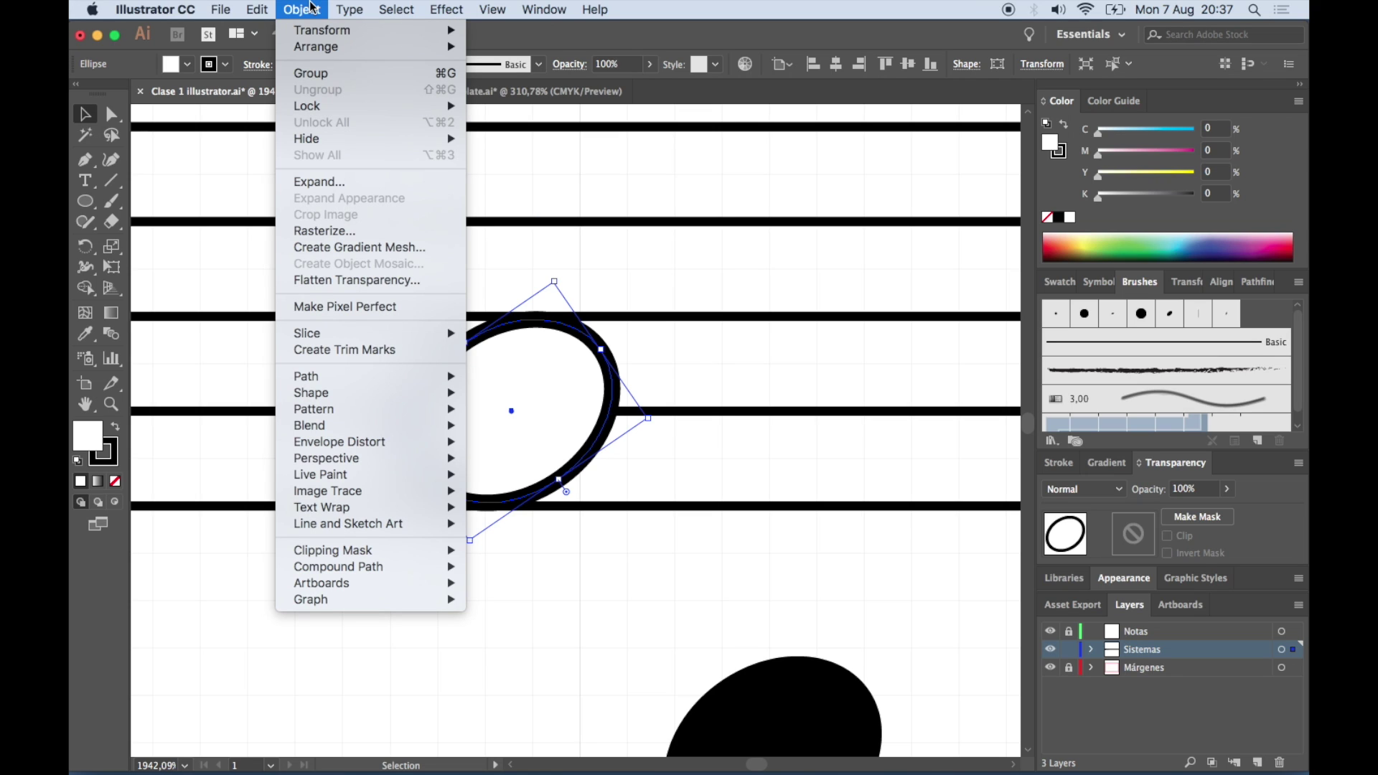
mouse_move(321, 30)
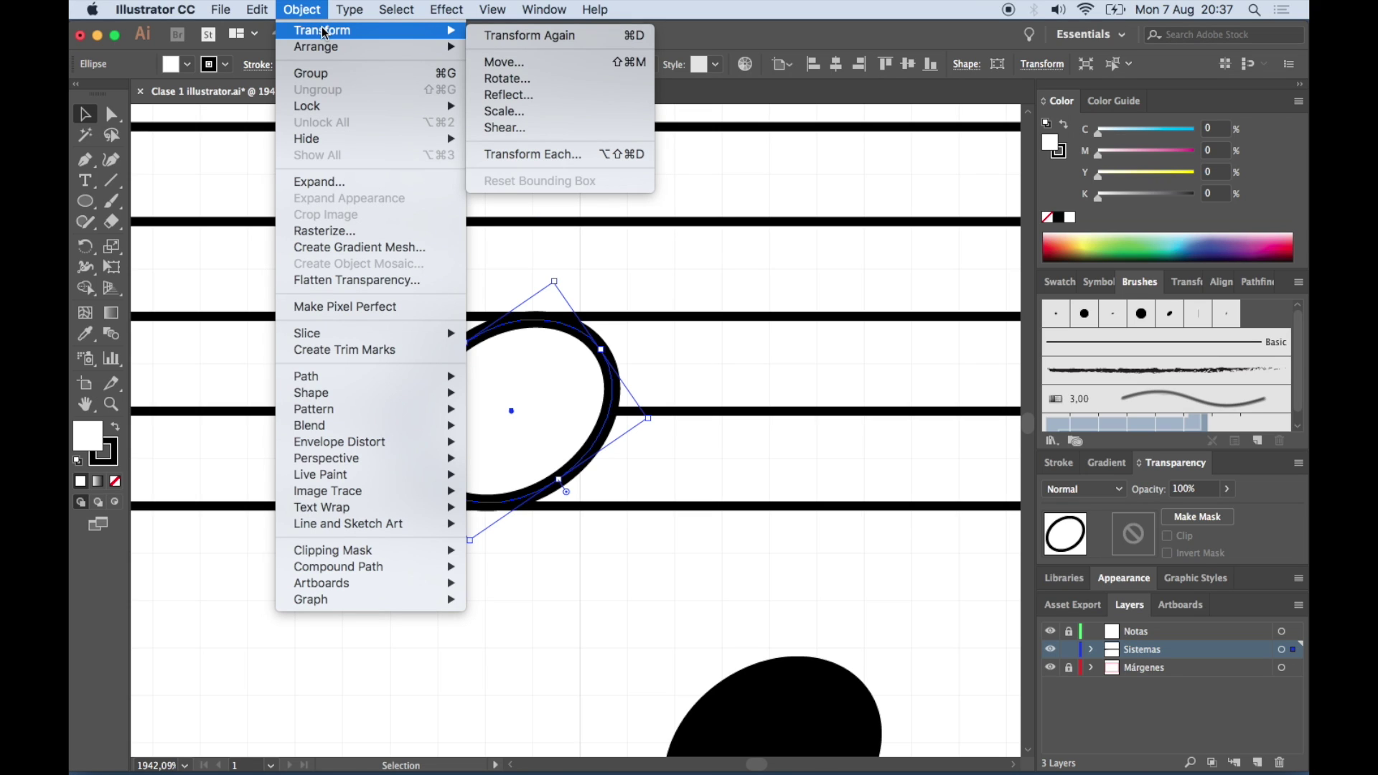
Scale the white note head uniformly to 90% with strokes scaled, thinning its stroke to 0,315 mm
left_click(549, 112)
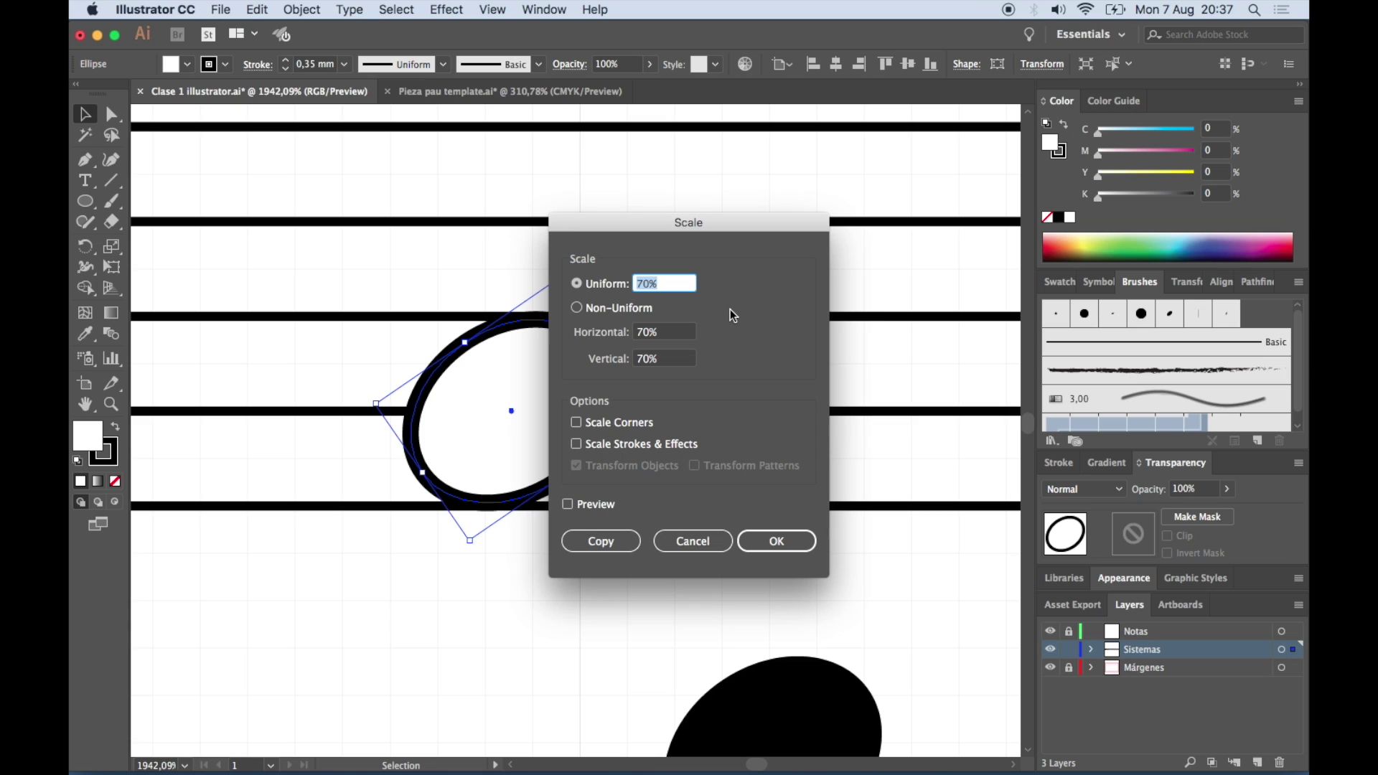
type("90")
left_click(650, 445)
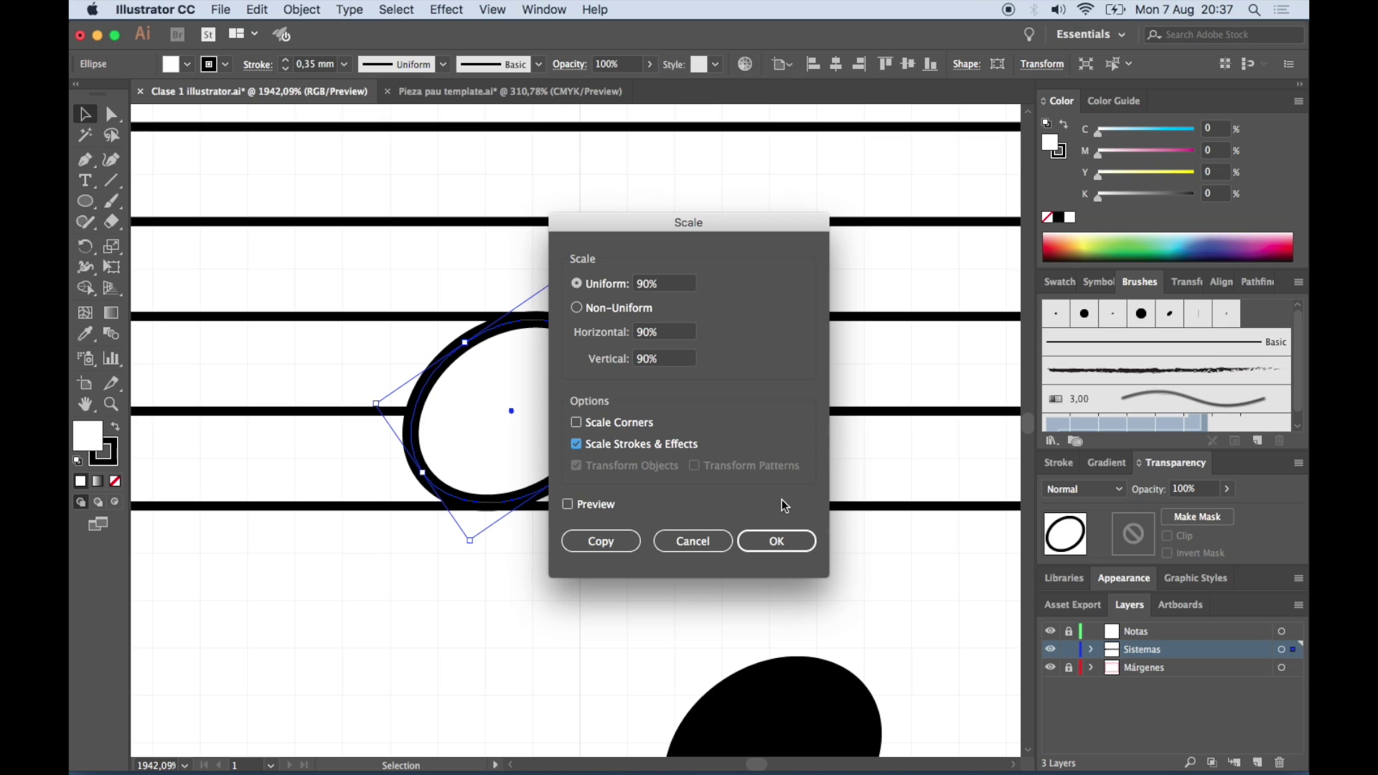
left_click(779, 541)
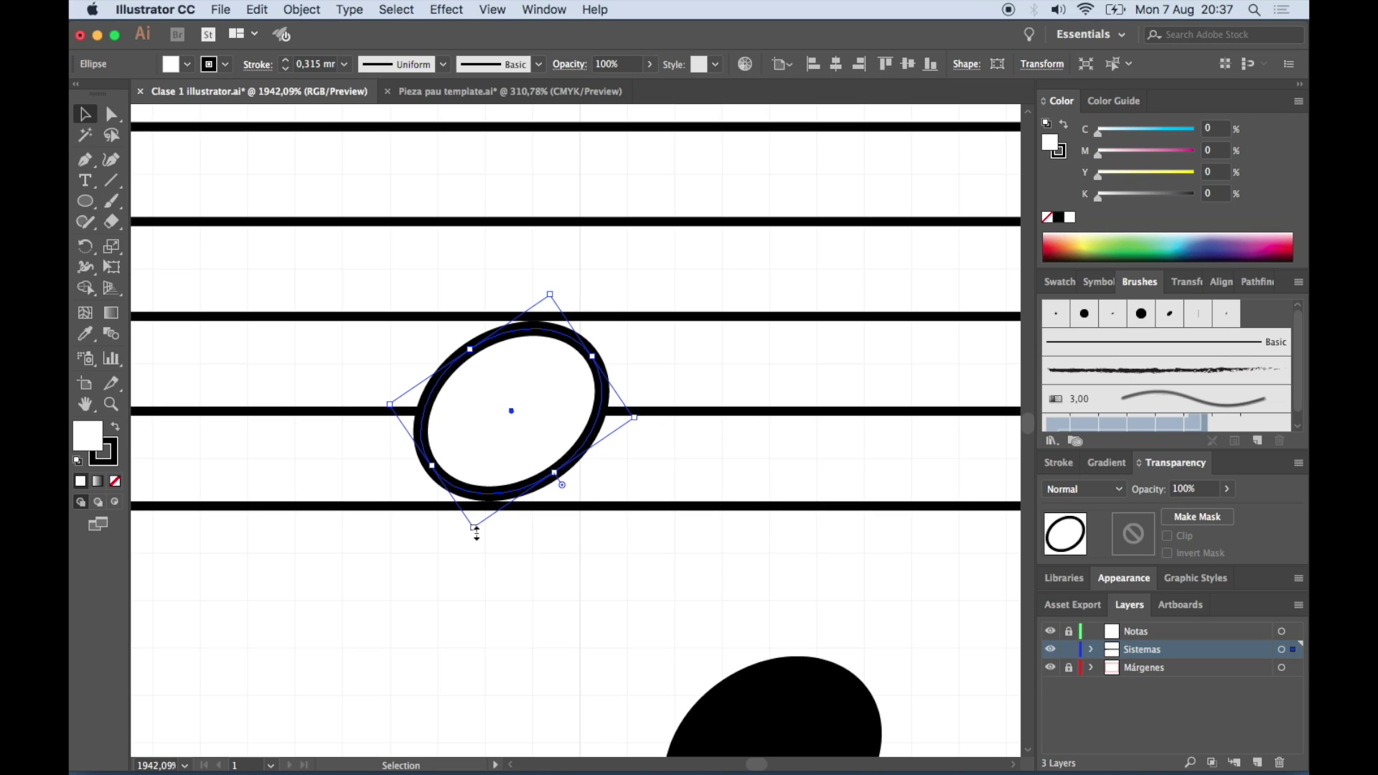
Shrink the hollow note head to about 1,8 × 2,35 mm and settle it on the line
left_click_drag(476, 531, 527, 473)
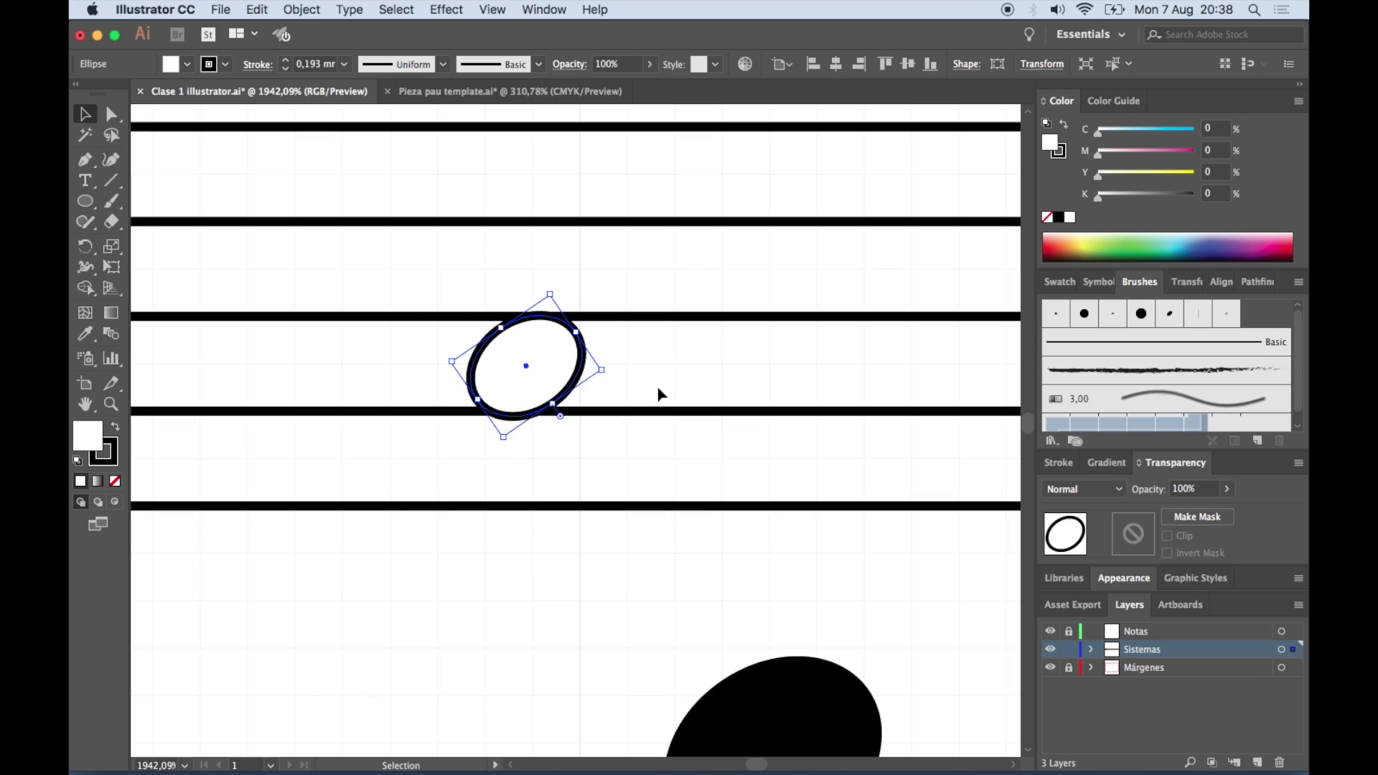
scroll(659, 394, "up", 3)
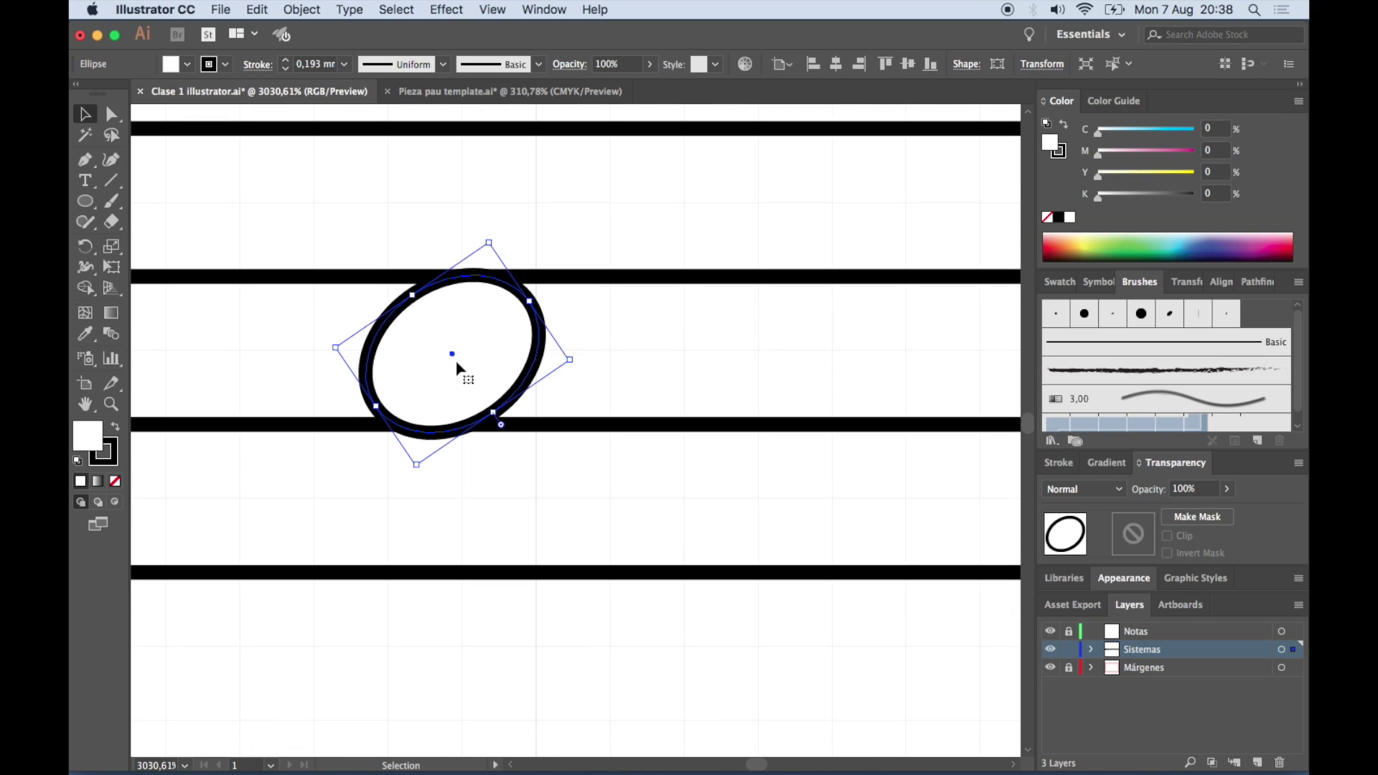
scroll(456, 362, "left", 2)
left_click_drag(520, 359, 521, 364)
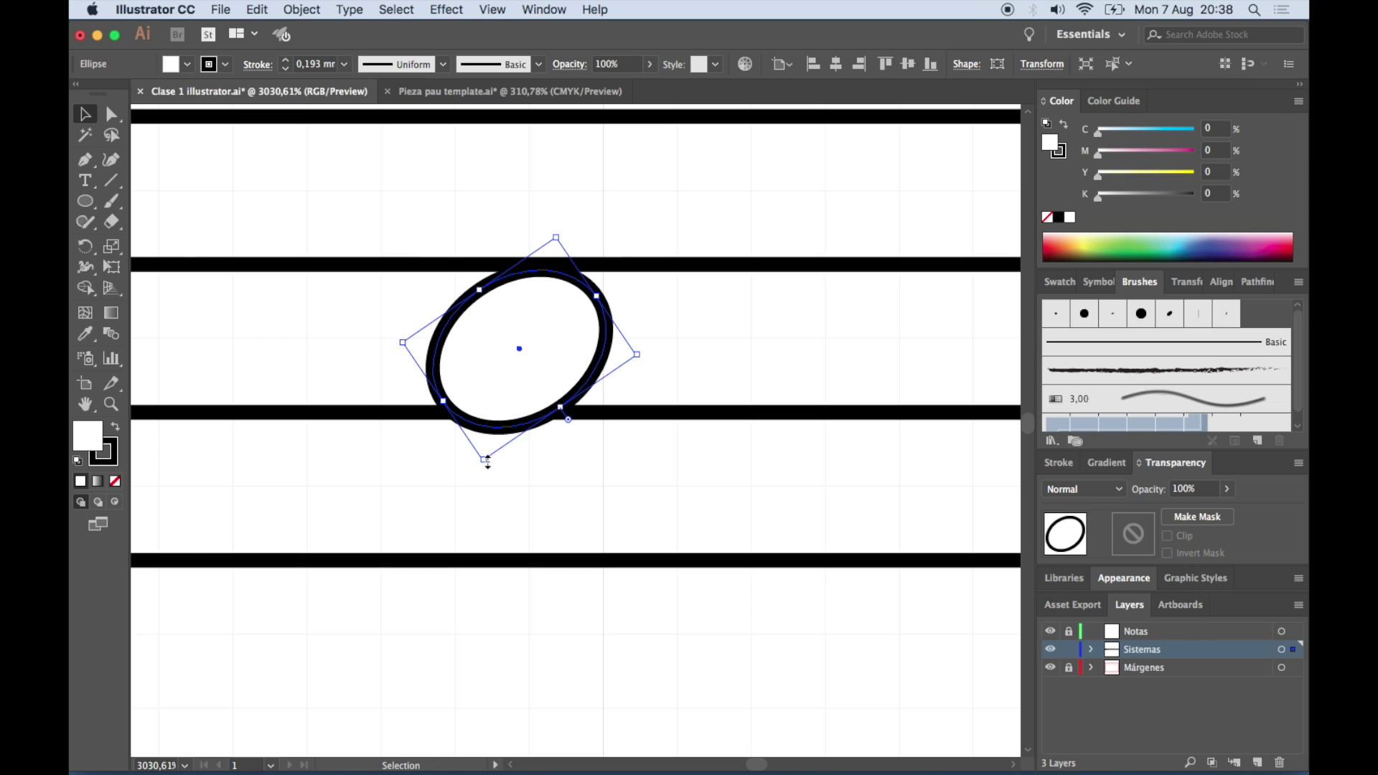
left_click_drag(488, 460, 488, 447)
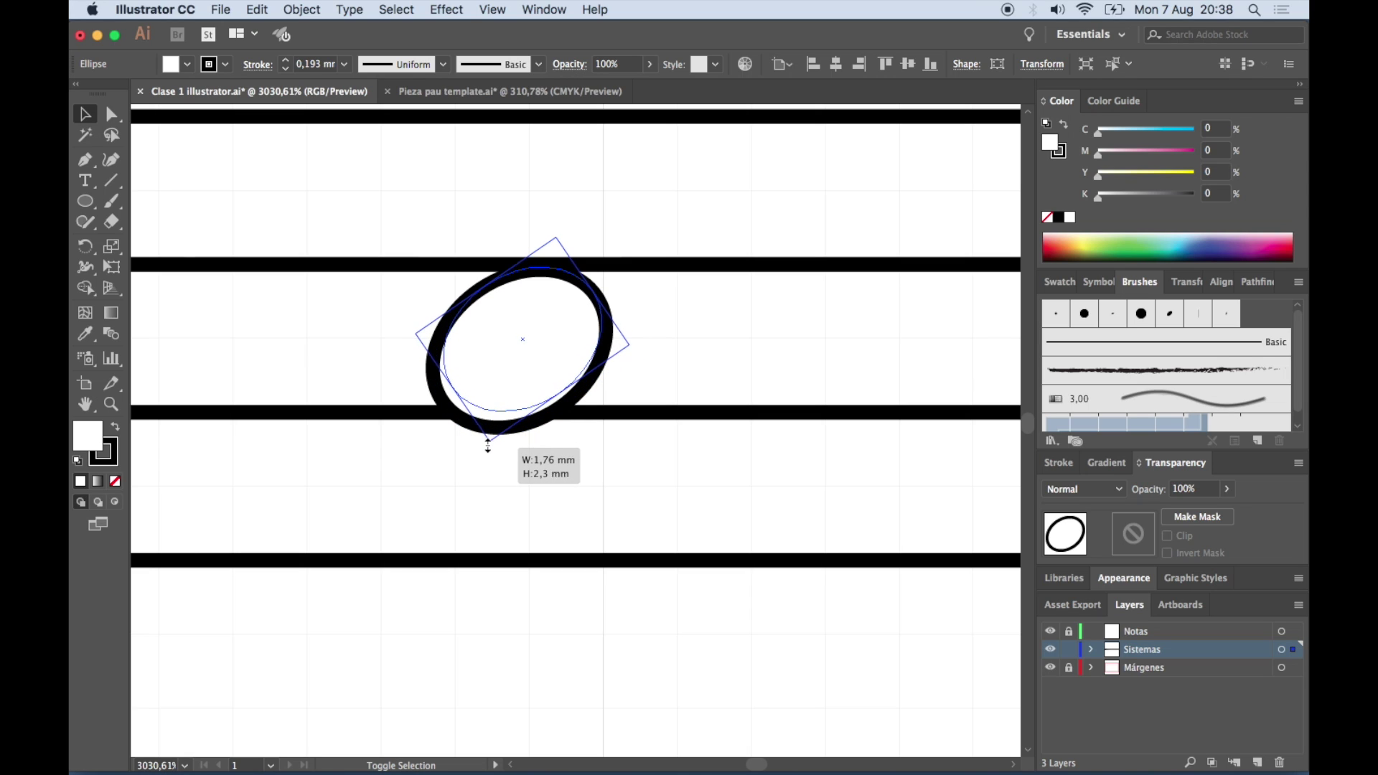
left_click_drag(488, 447, 489, 446)
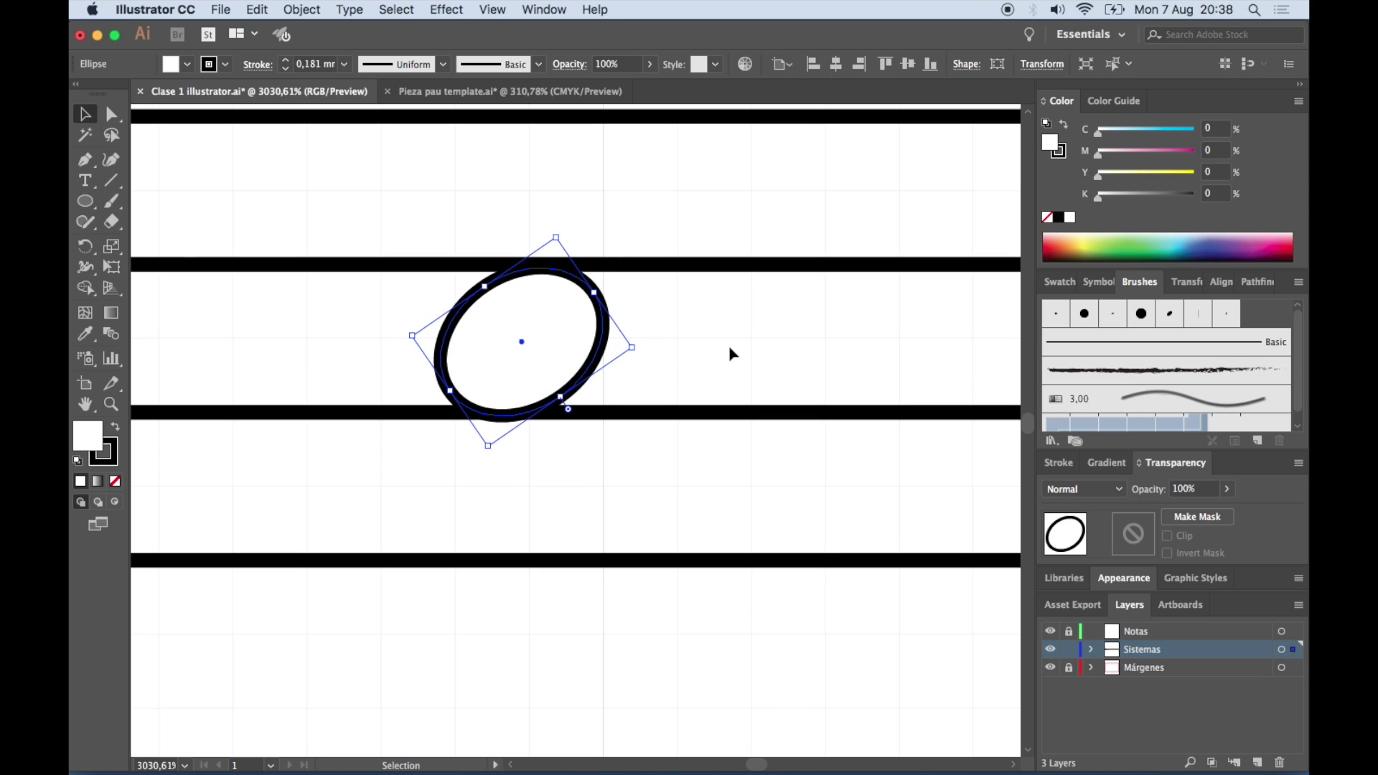
left_click(729, 346)
left_click_drag(569, 352, 551, 425)
left_click(725, 350)
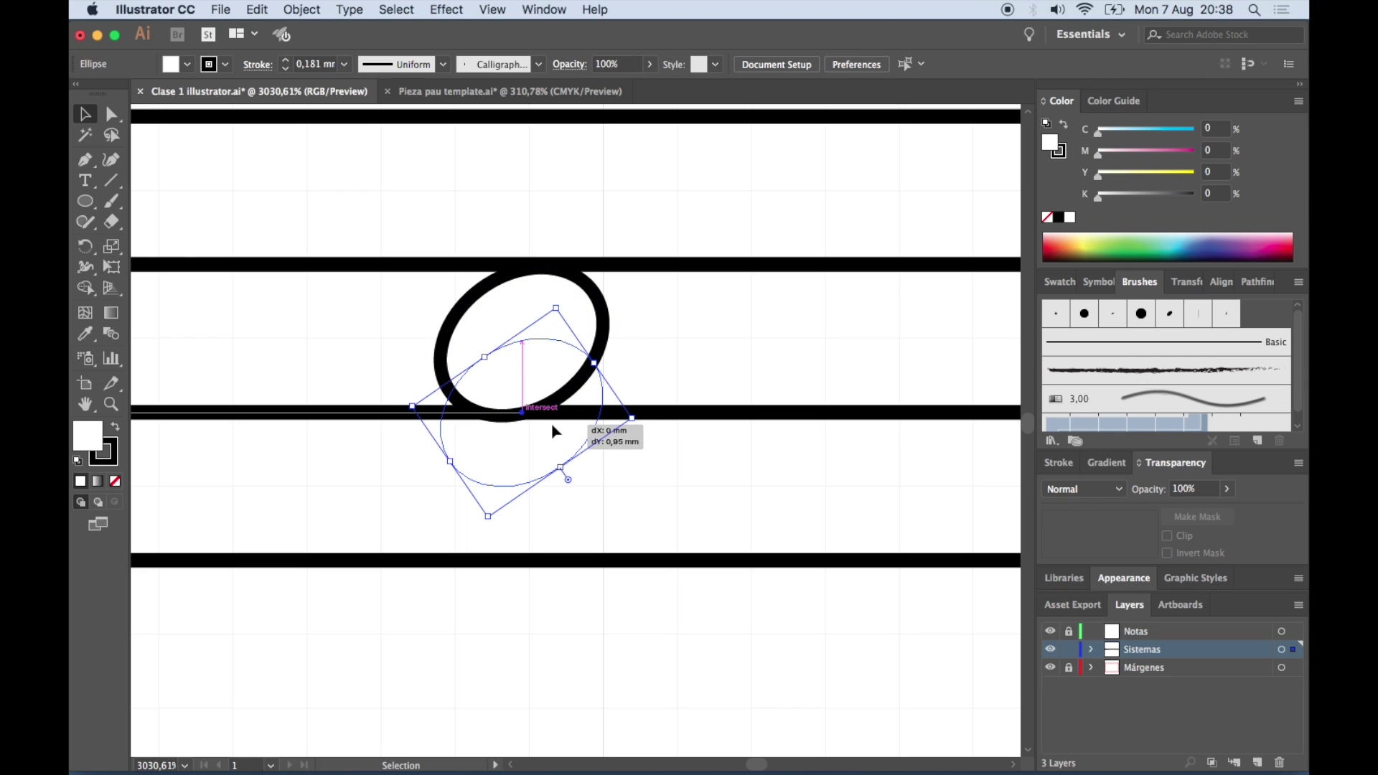
Place a copy of the hollow note head up-right between the upper staff lines
scroll(706, 440, "left", 3)
scroll(706, 441, "down", 2)
left_click(830, 351)
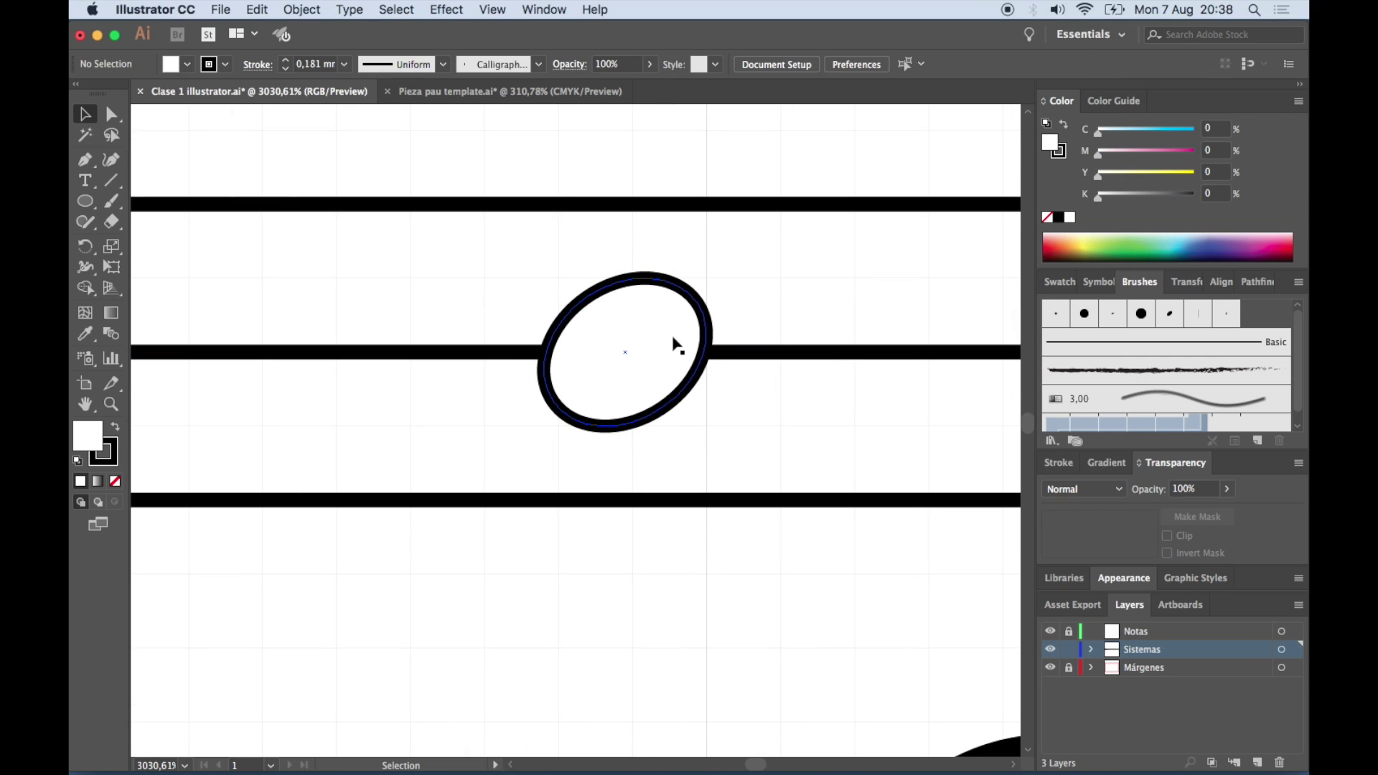
scroll(662, 368, "right", 3)
left_click(579, 391)
mouse_move(579, 391)
left_mouse_down("alt")
mouse_move(605, 471)
mouse_move(831, 296)
left_mouse_up("alt")
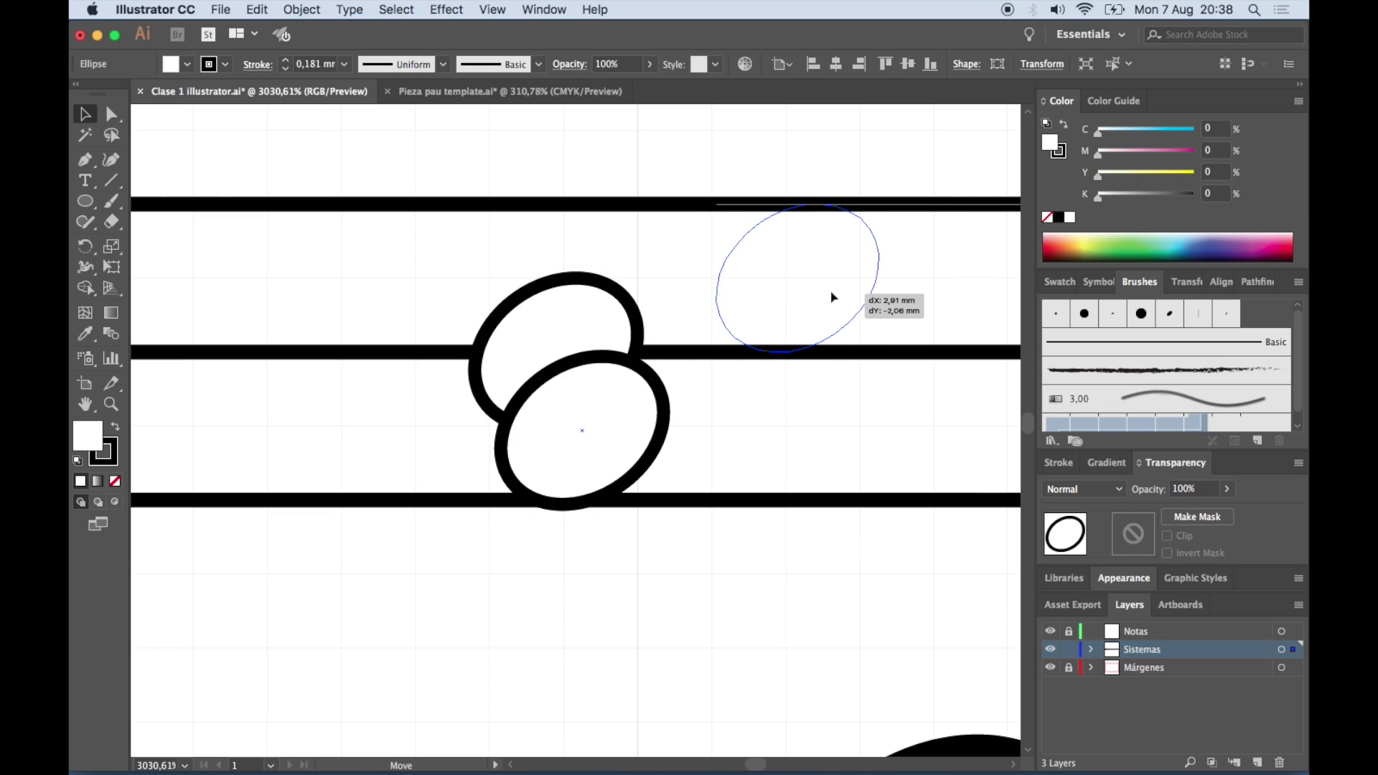
left_click_drag(831, 296, 831, 296)
left_click(961, 285)
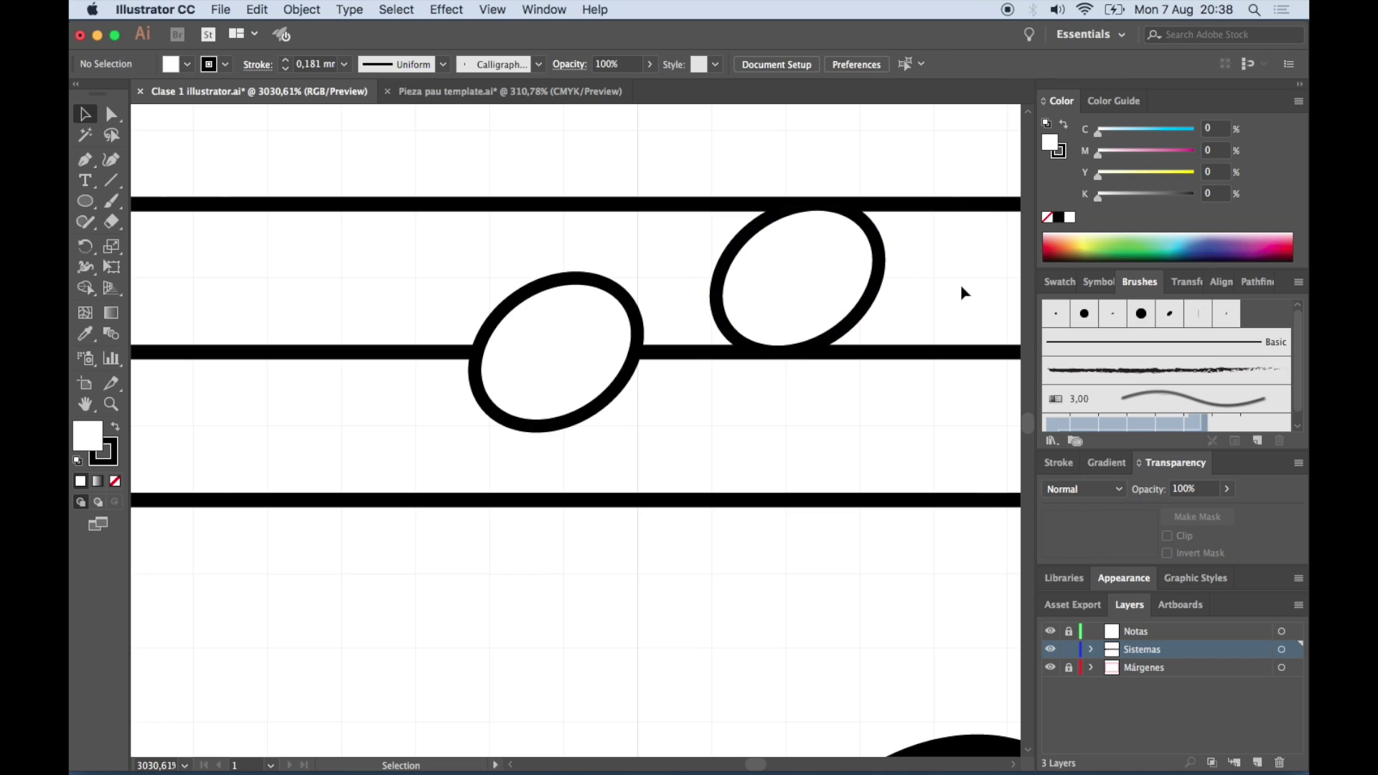
Resize the upper note head slightly and move it down onto its staff line
left_click(822, 299)
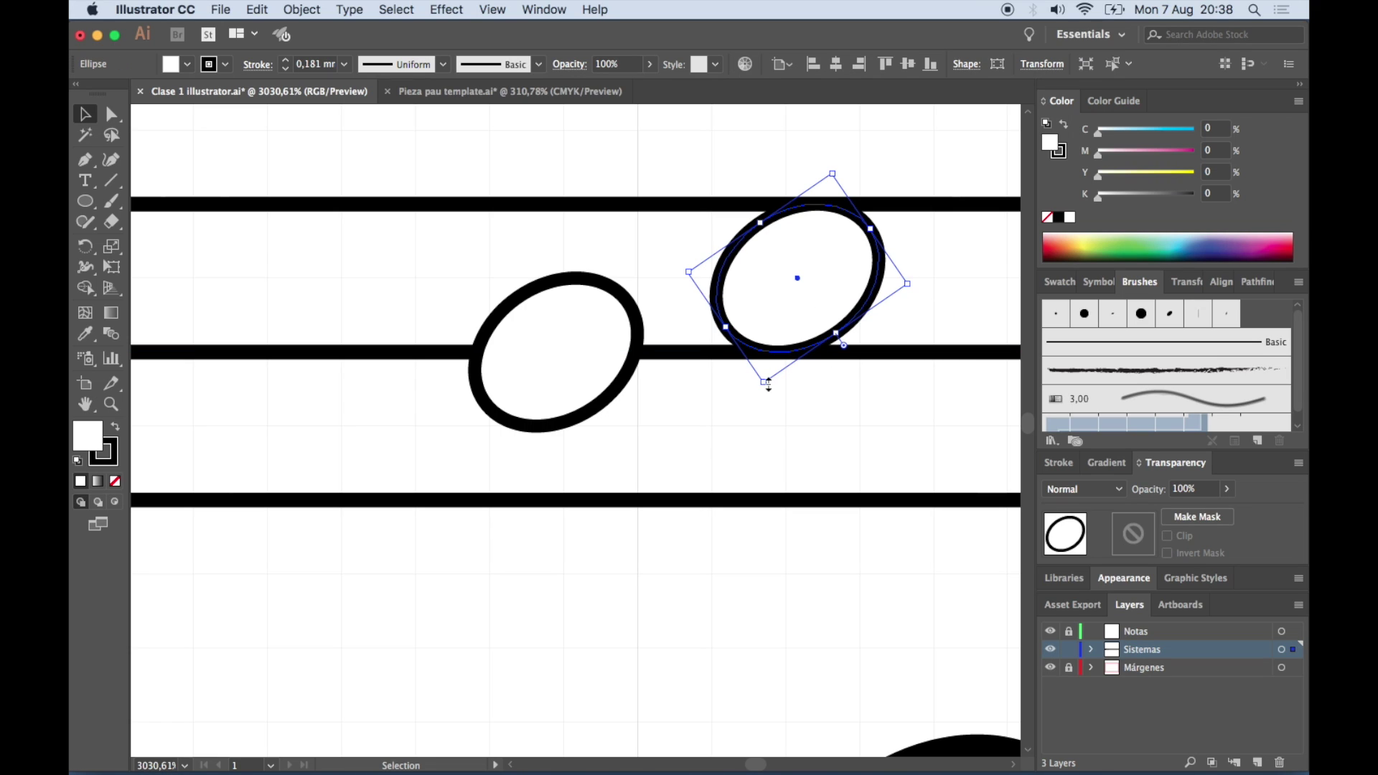
left_click_drag(768, 384, 768, 378)
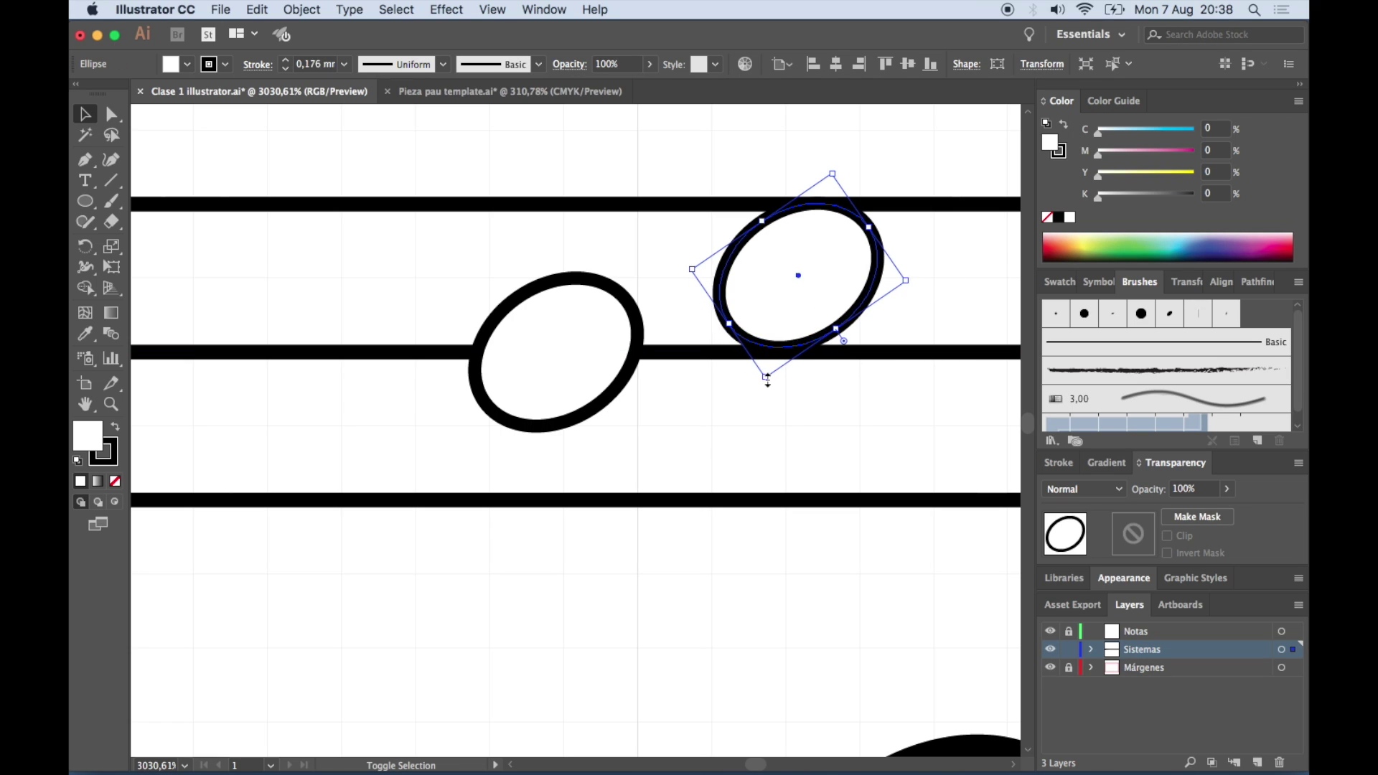
left_click(949, 253)
left_click_drag(866, 292, 867, 291)
left_click(944, 271)
left_click(798, 285)
left_click_drag(766, 369, 767, 373)
left_click_drag(821, 294, 821, 300)
left_click(927, 298)
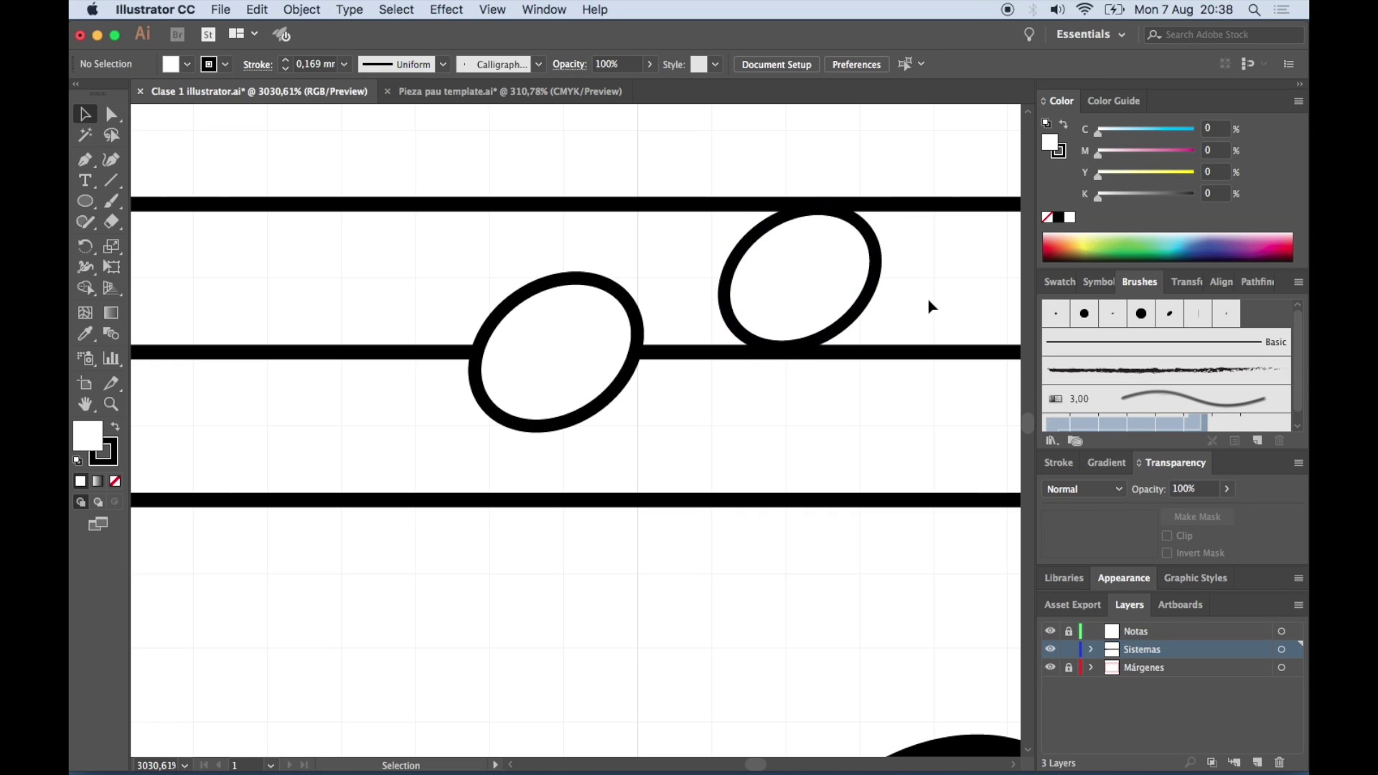
scroll(927, 299, "right", 3)
scroll(927, 299, "down", 1)
Select the hollow ellipse plus the large black ellipse and remove the black ellipse
left_click(676, 226)
left_click(465, 311)
scroll(474, 330, "down", 5)
scroll(474, 330, "right", 1)
left_click(775, 656, "shift")
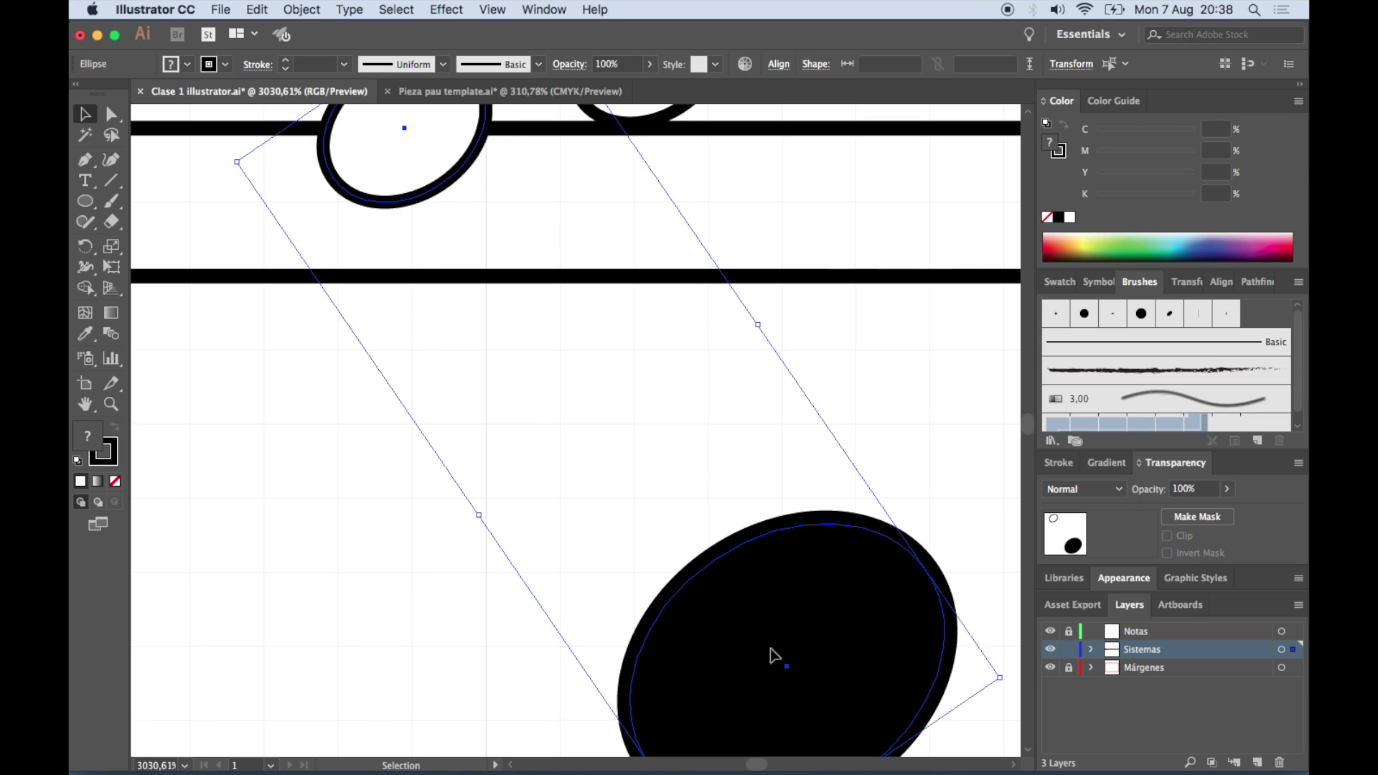
key("ctrl+z")
scroll(769, 649, "up", 1)
scroll(769, 650, "left", 2)
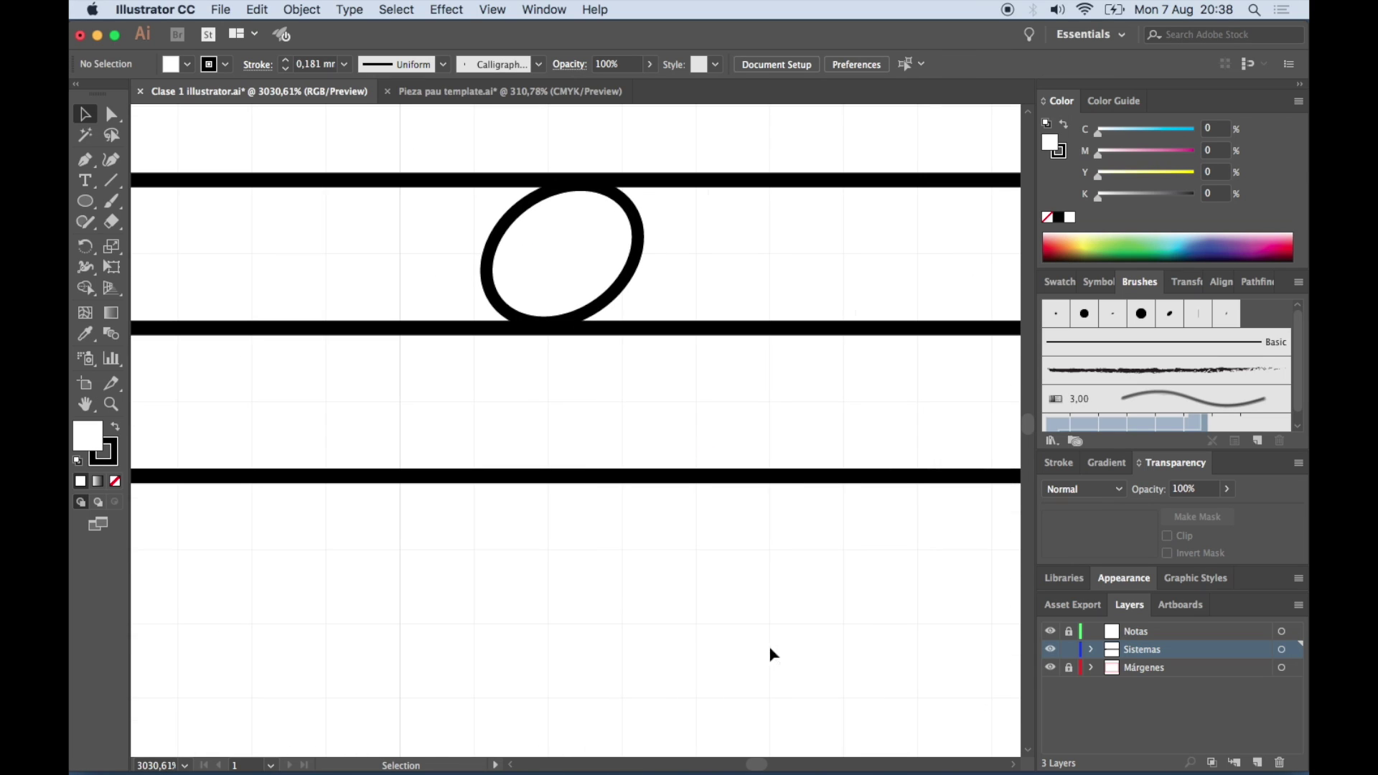
Paste a copy of the hollow note head in place and move it to the right
left_click(590, 284)
key("ctrl+shift+a")
key("ctrl+z")
key("ctrl+shift+v")
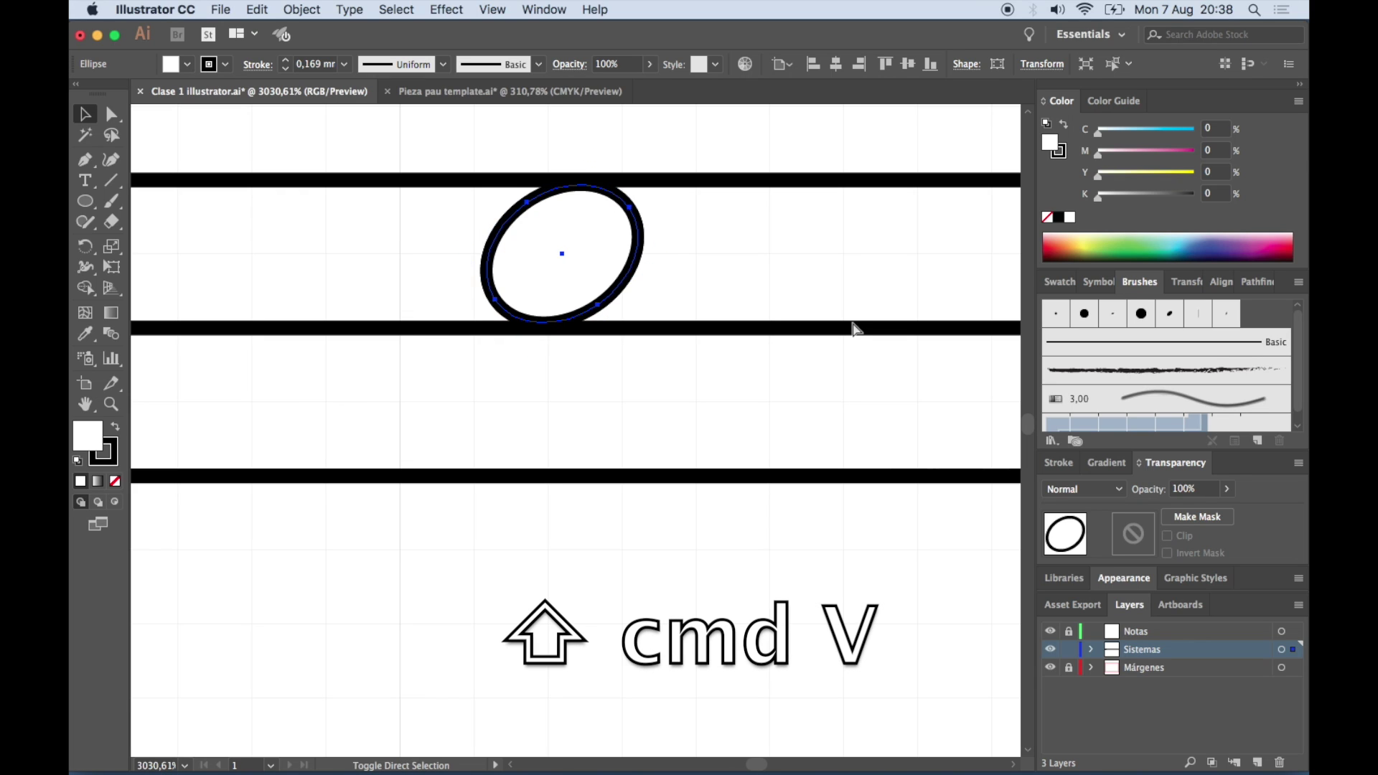
left_click_drag(620, 273, 804, 269, "alt")
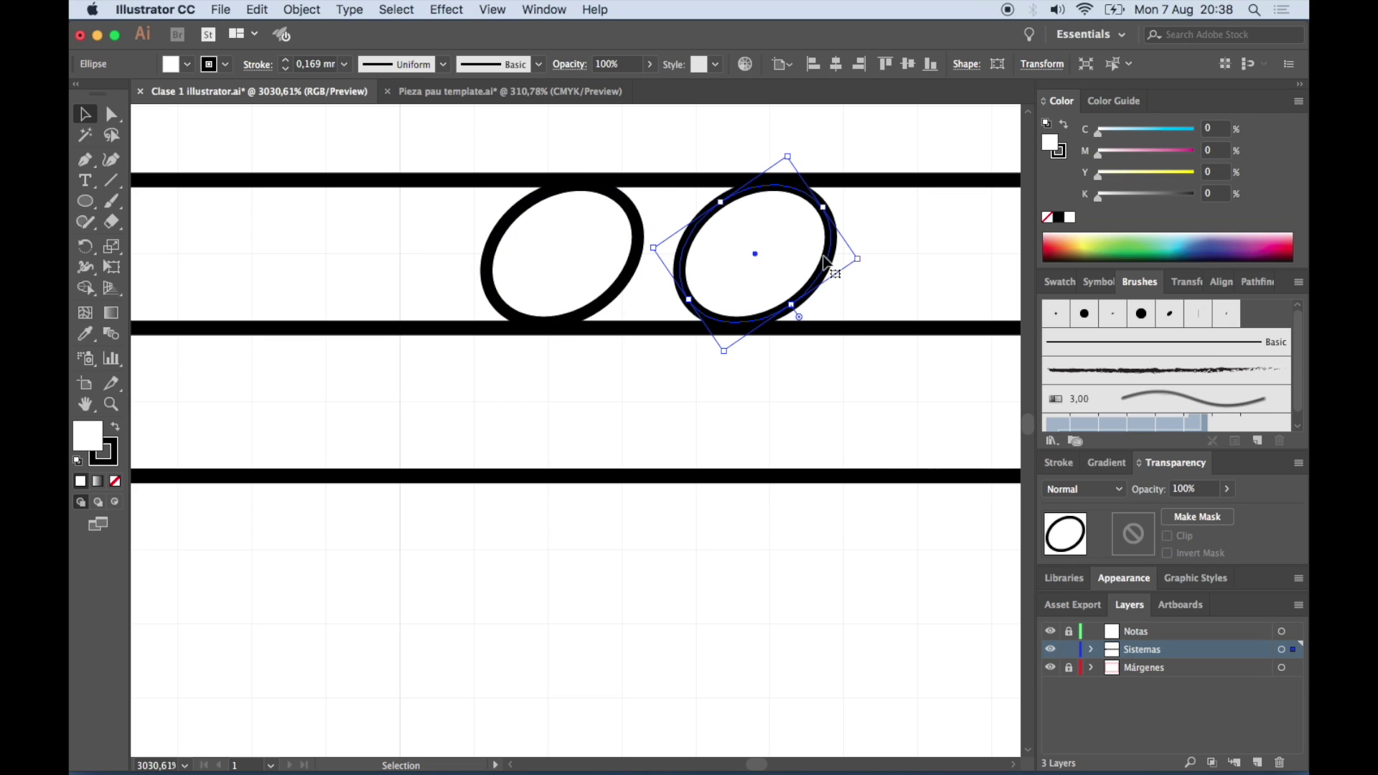
Fill the copied note head solid black (000000), then reselect the hollow note head
double_click(98, 443)
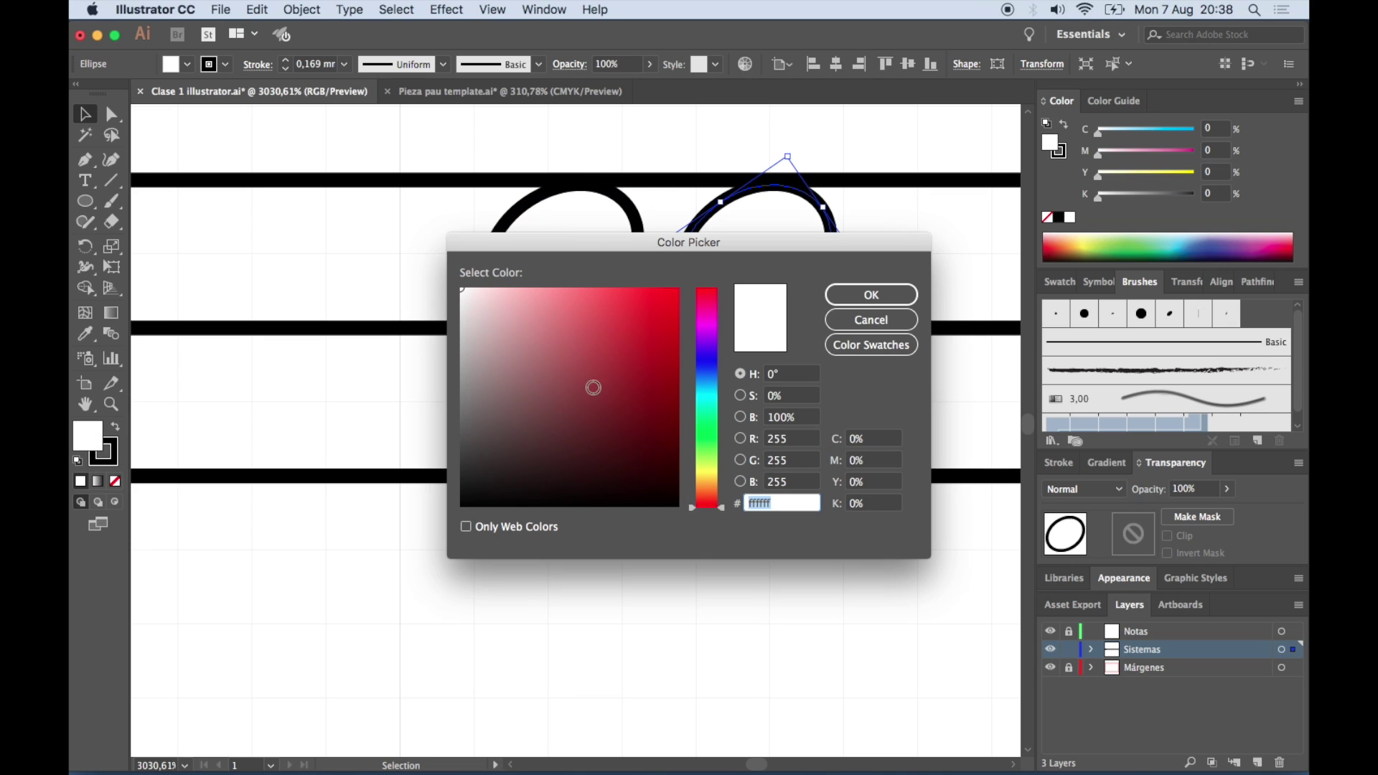
left_click(462, 507)
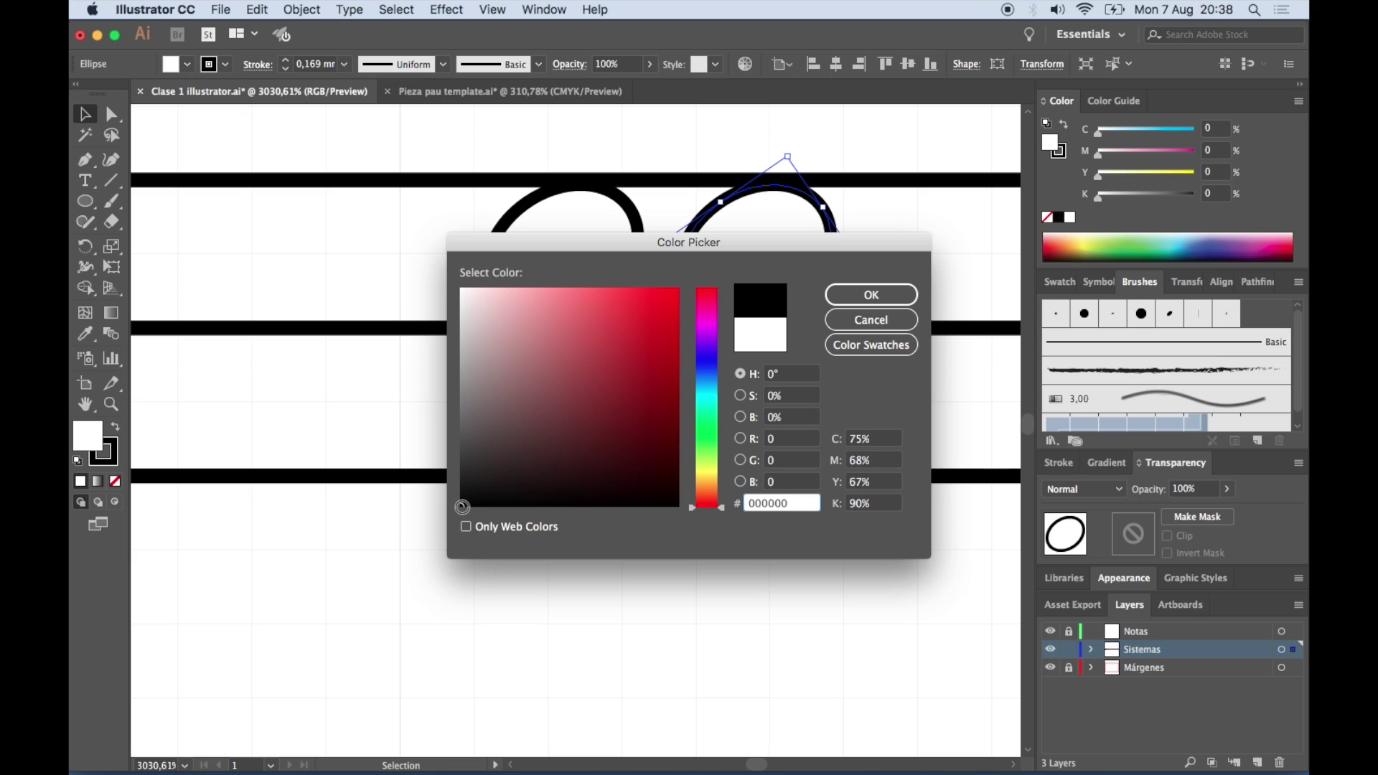
left_click(883, 297)
left_click(914, 279)
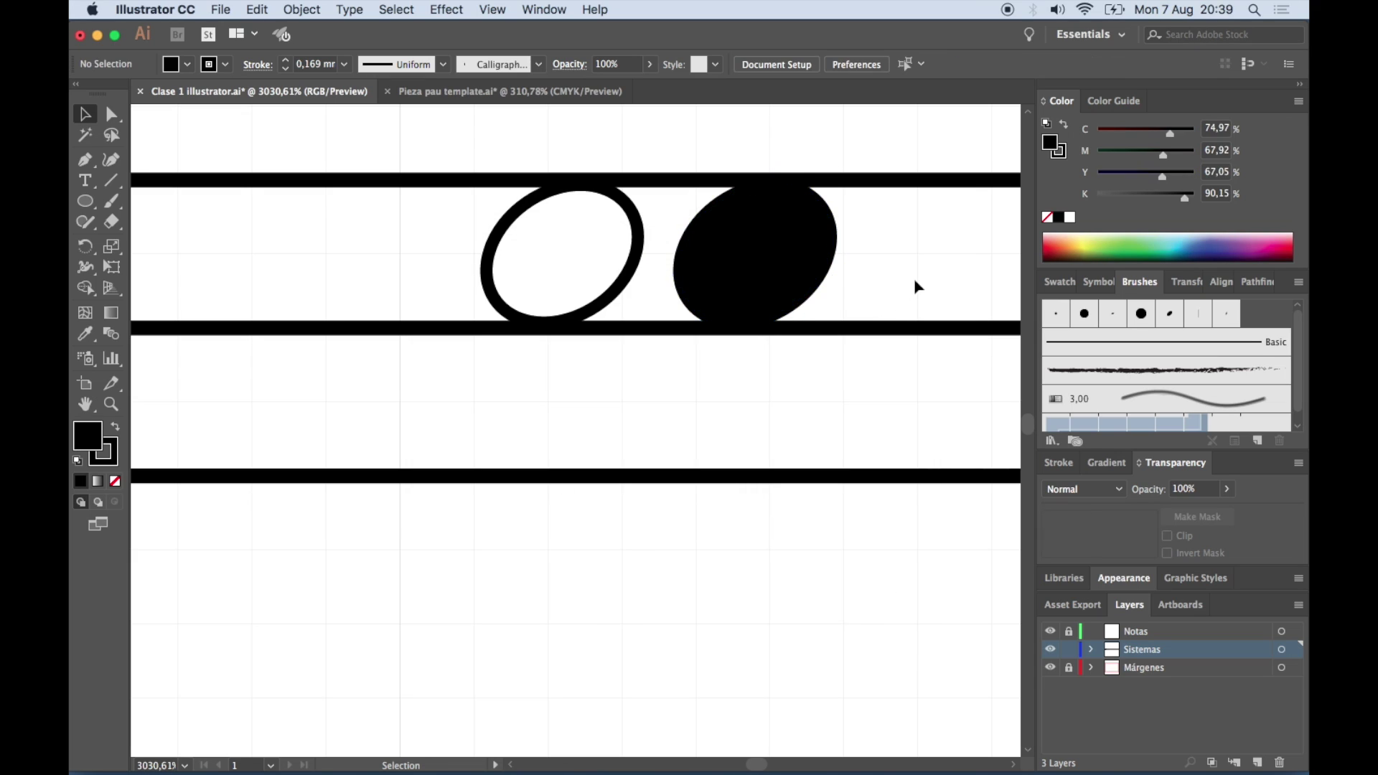
scroll(915, 283, "right", 2)
scroll(914, 284, "up", 1)
scroll(915, 286, "down", 1)
scroll(914, 286, "down", 2)
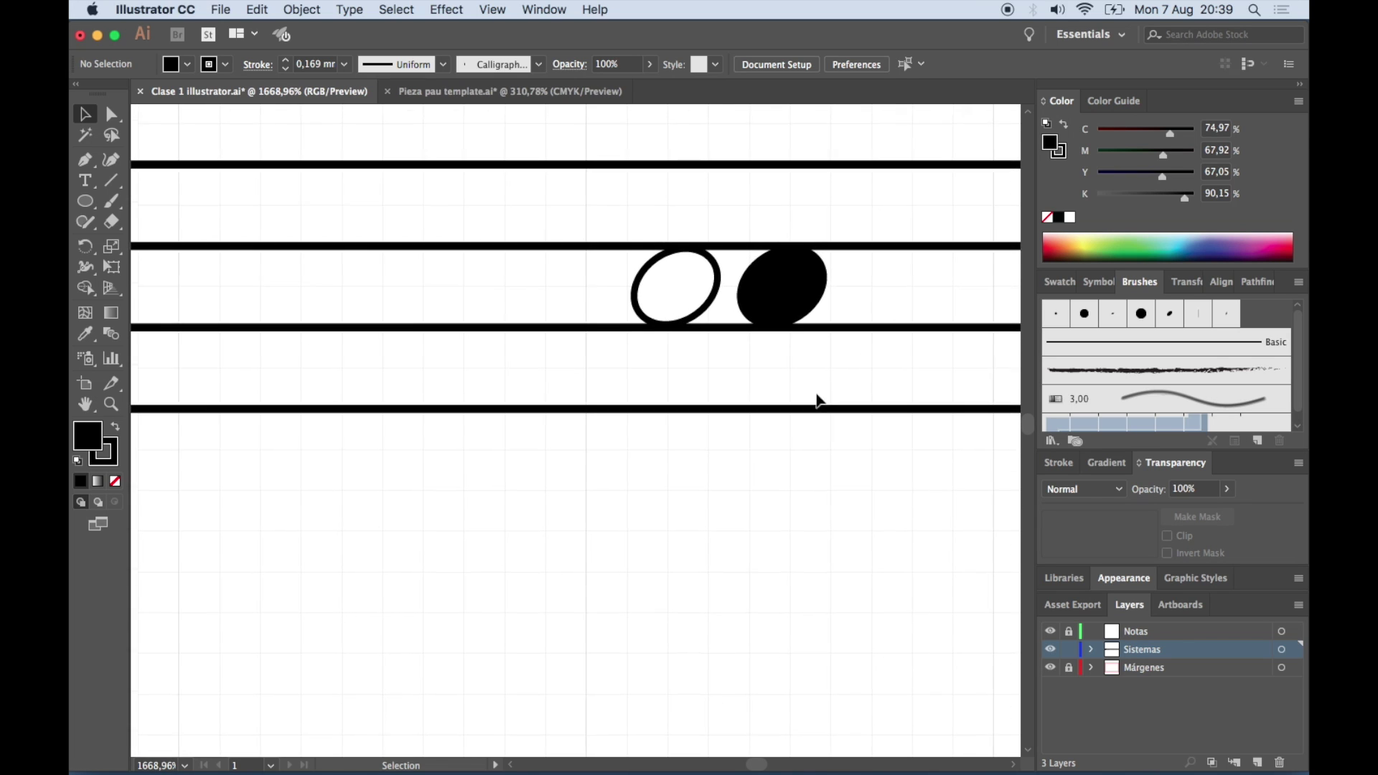
scroll(815, 399, "up", 1)
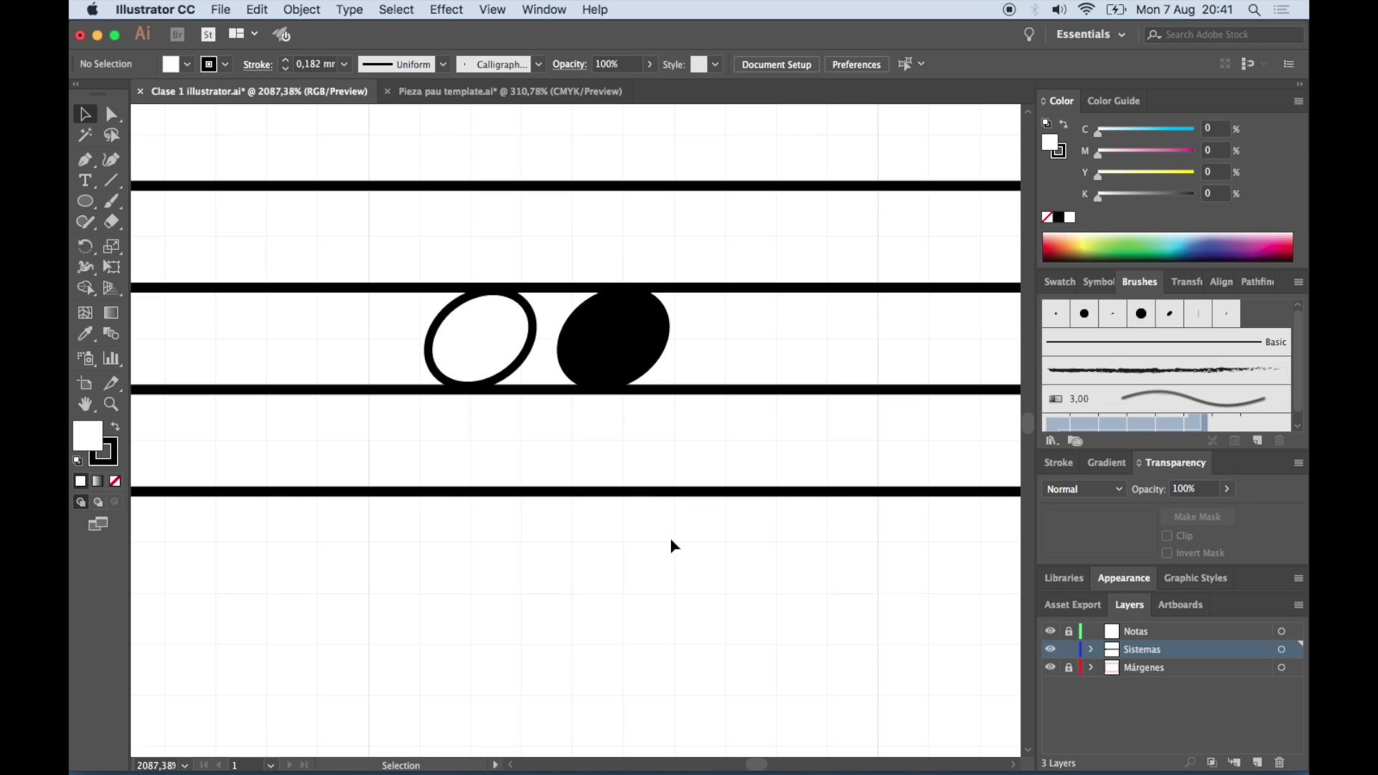
left_click(496, 347)
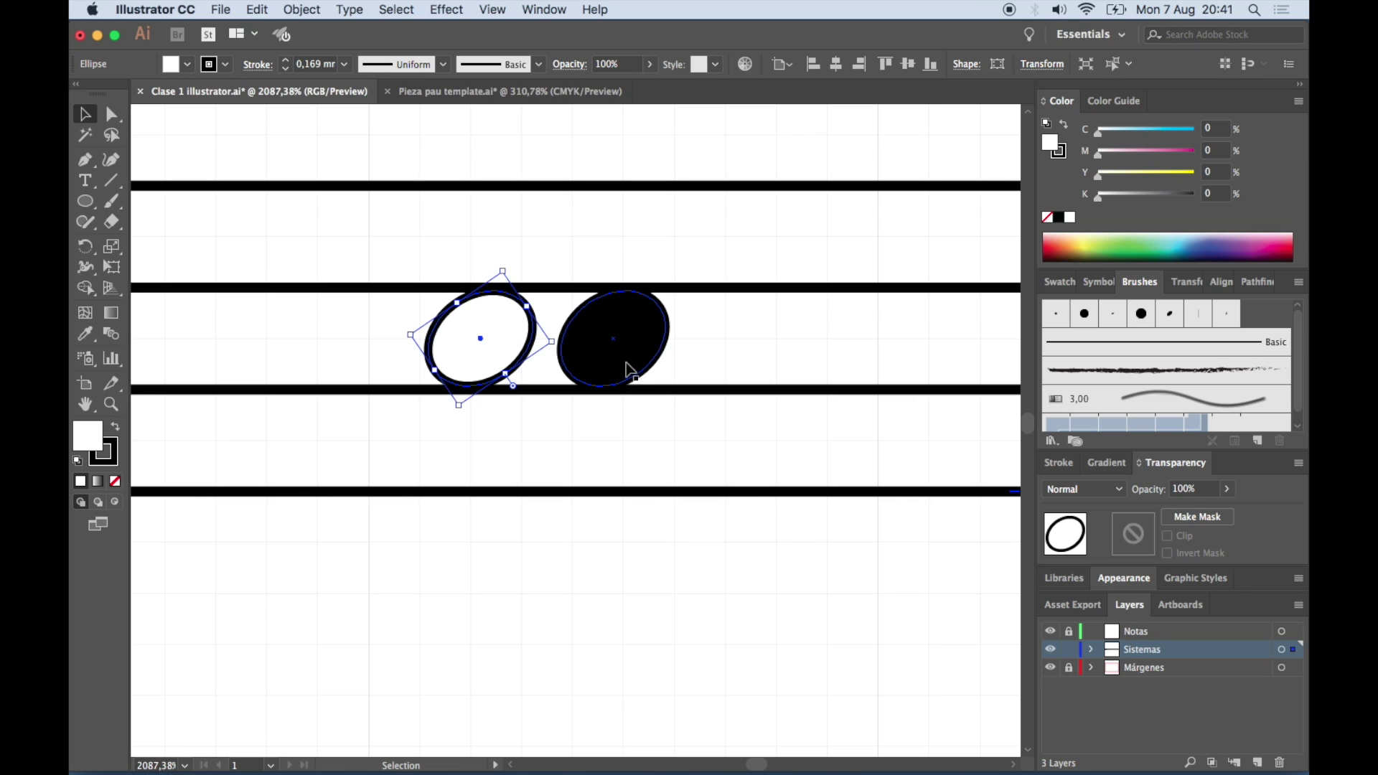
Duplicate the hollow note head right of the black one and rotate it nearly level
key("a")
mouse_move(499, 358)
left_mouse_down()
mouse_move(785, 348)
mouse_move(794, 360)
left_mouse_up()
scroll(794, 360, "right", 3)
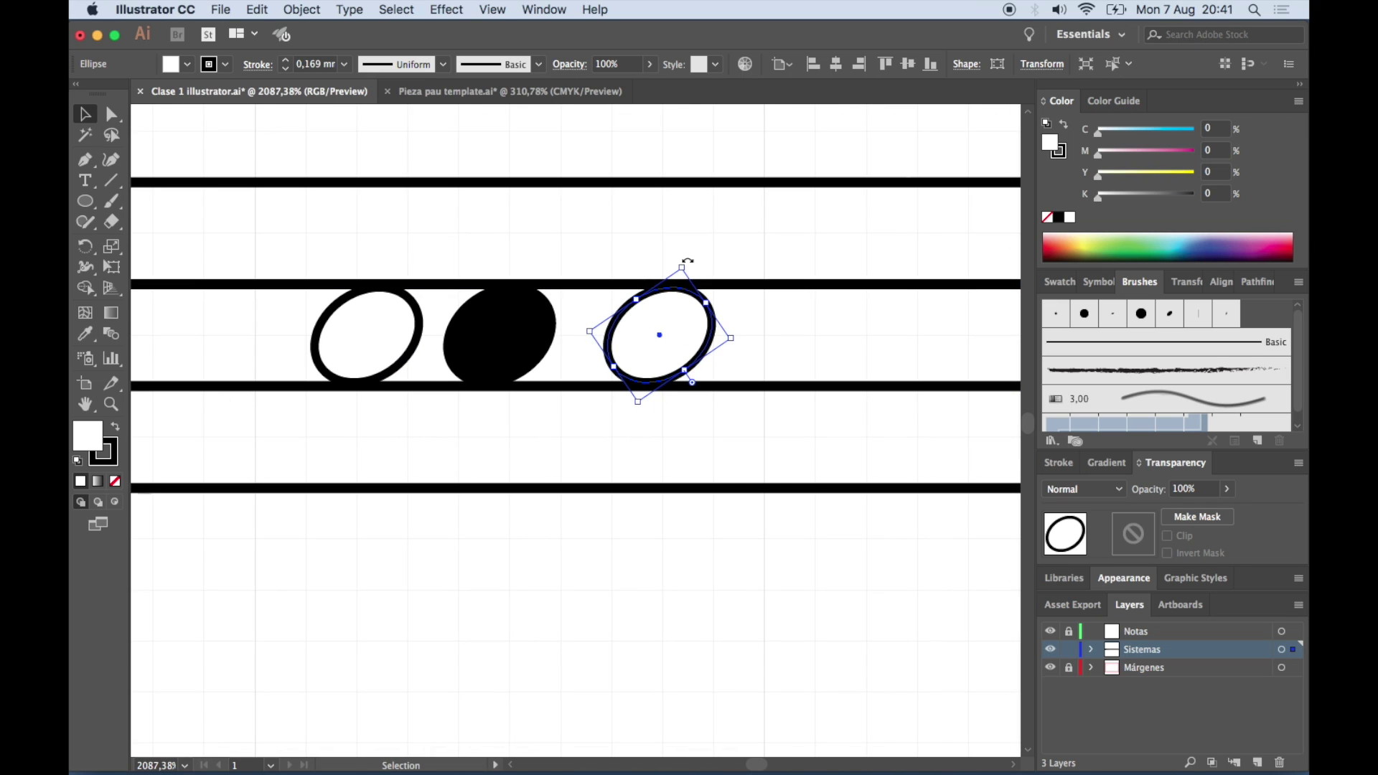
left_click_drag(684, 261, 718, 285)
left_click(771, 269)
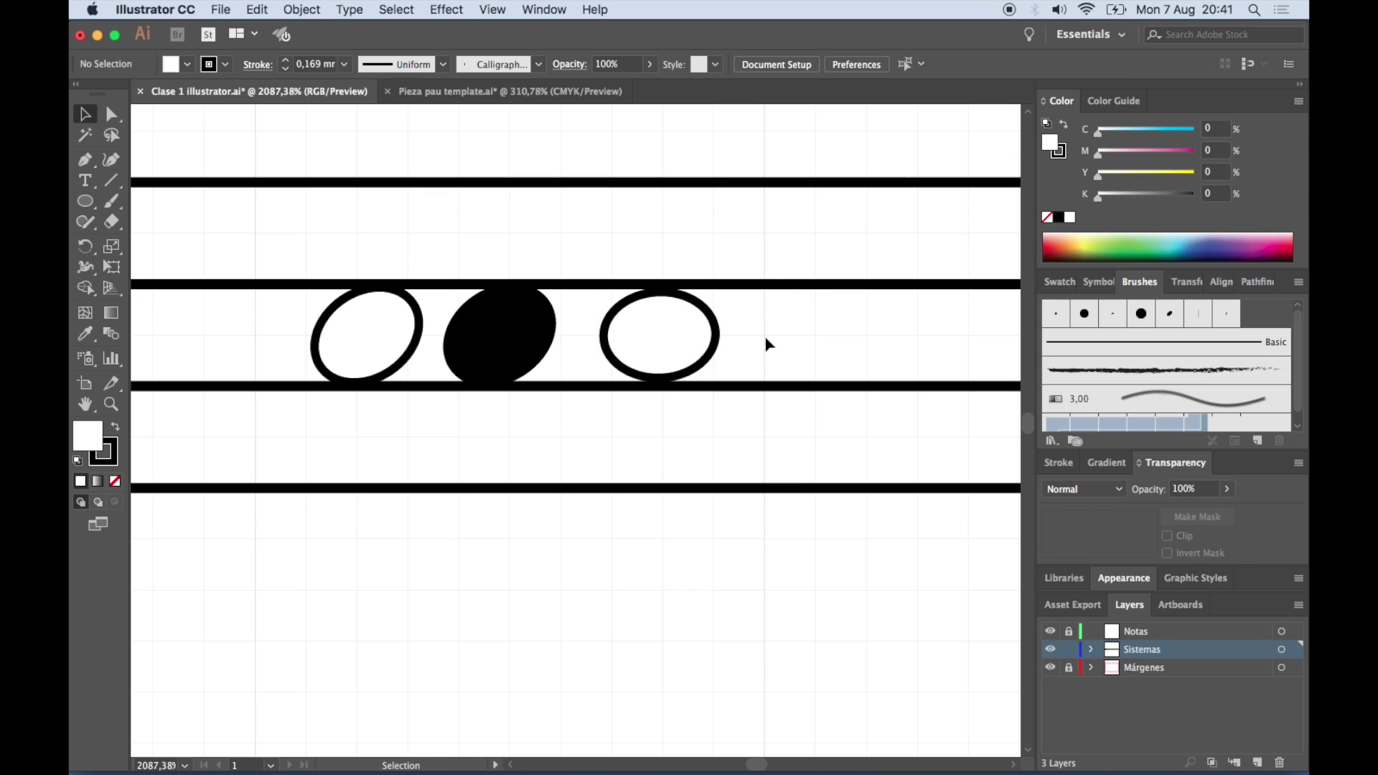
scroll(766, 344, "up", 2)
scroll(767, 345, "up", 4)
left_click_drag(539, 347, 607, 338)
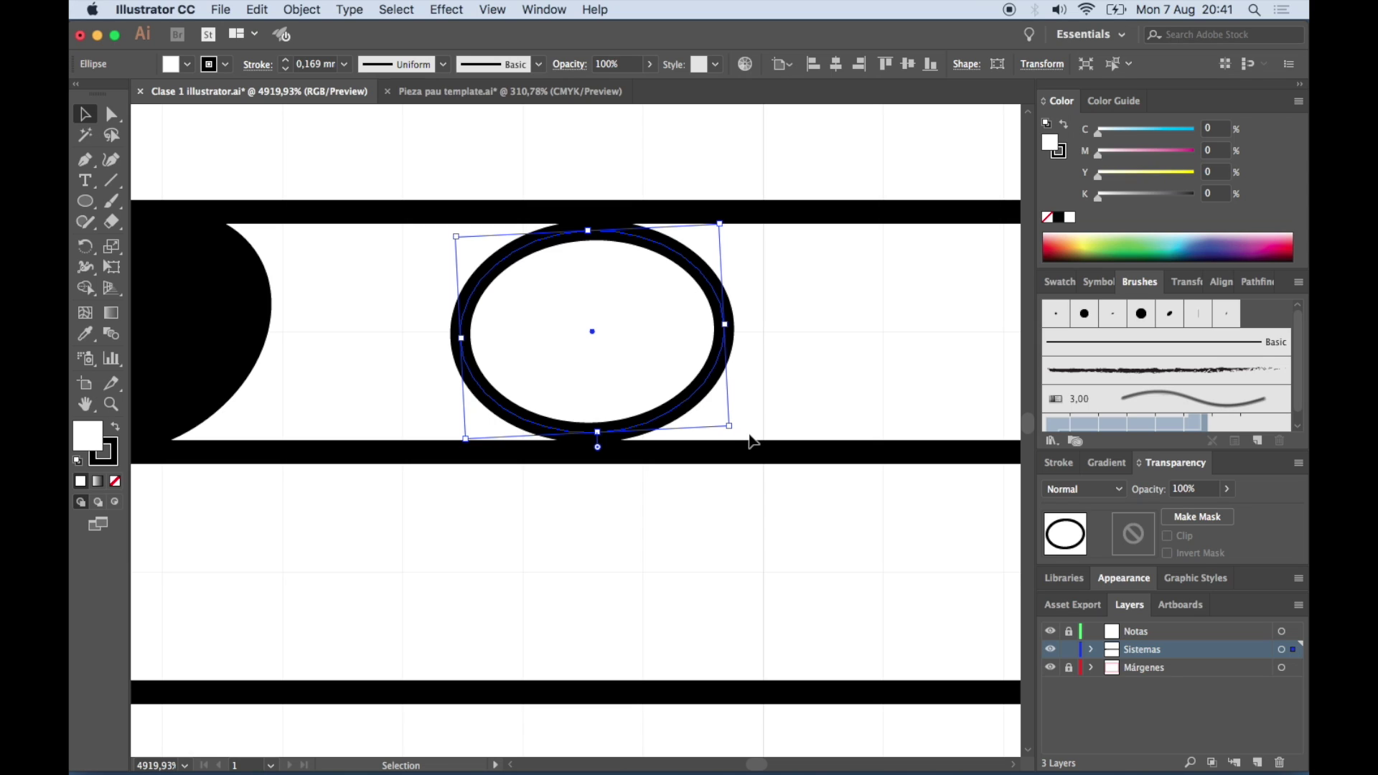
Enlarge the rightmost hollow note head to about 1,78 × 2,33 mm and nudge it into its staff space
left_click_drag(729, 426, 728, 427)
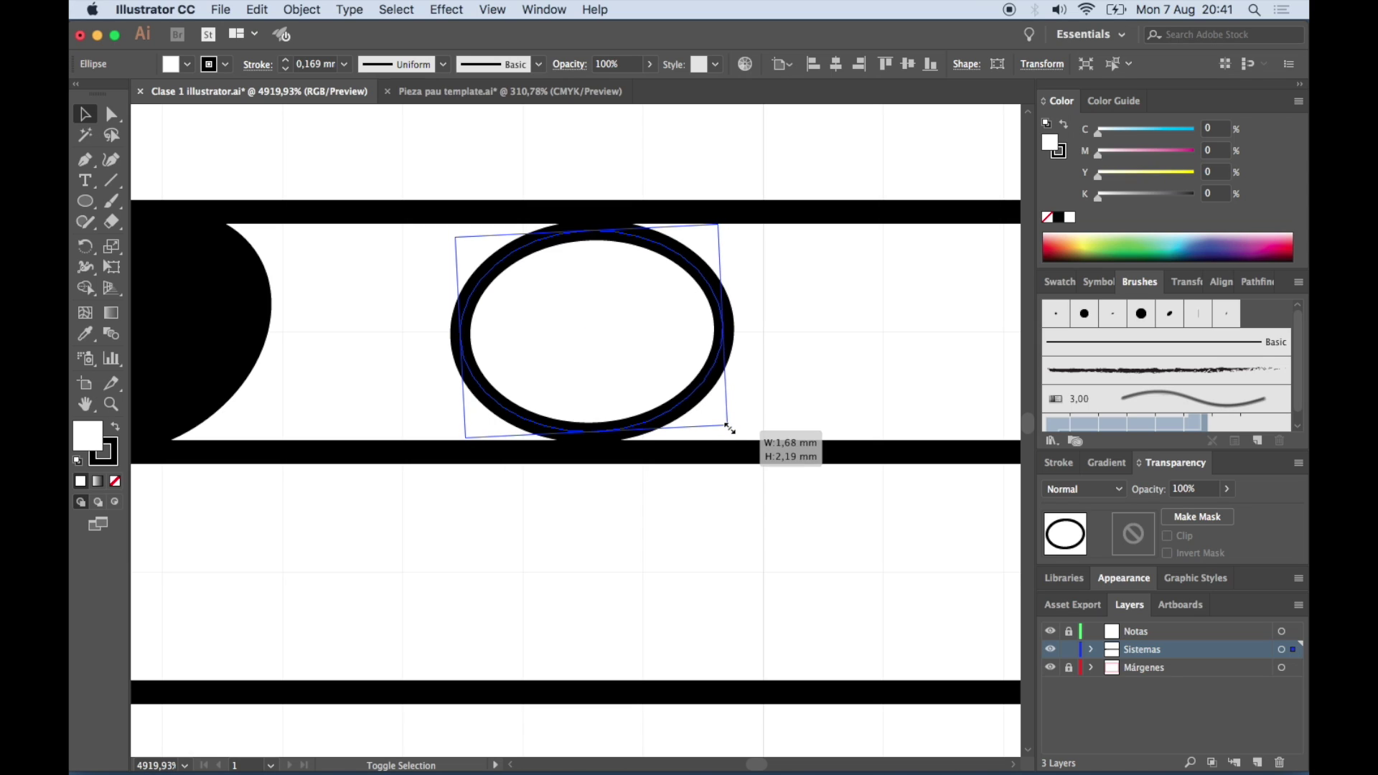
left_click_drag(729, 427, 746, 441)
left_click(851, 383)
left_click_drag(714, 350, 724, 350)
left_click(850, 338)
scroll(850, 337, "down", 2)
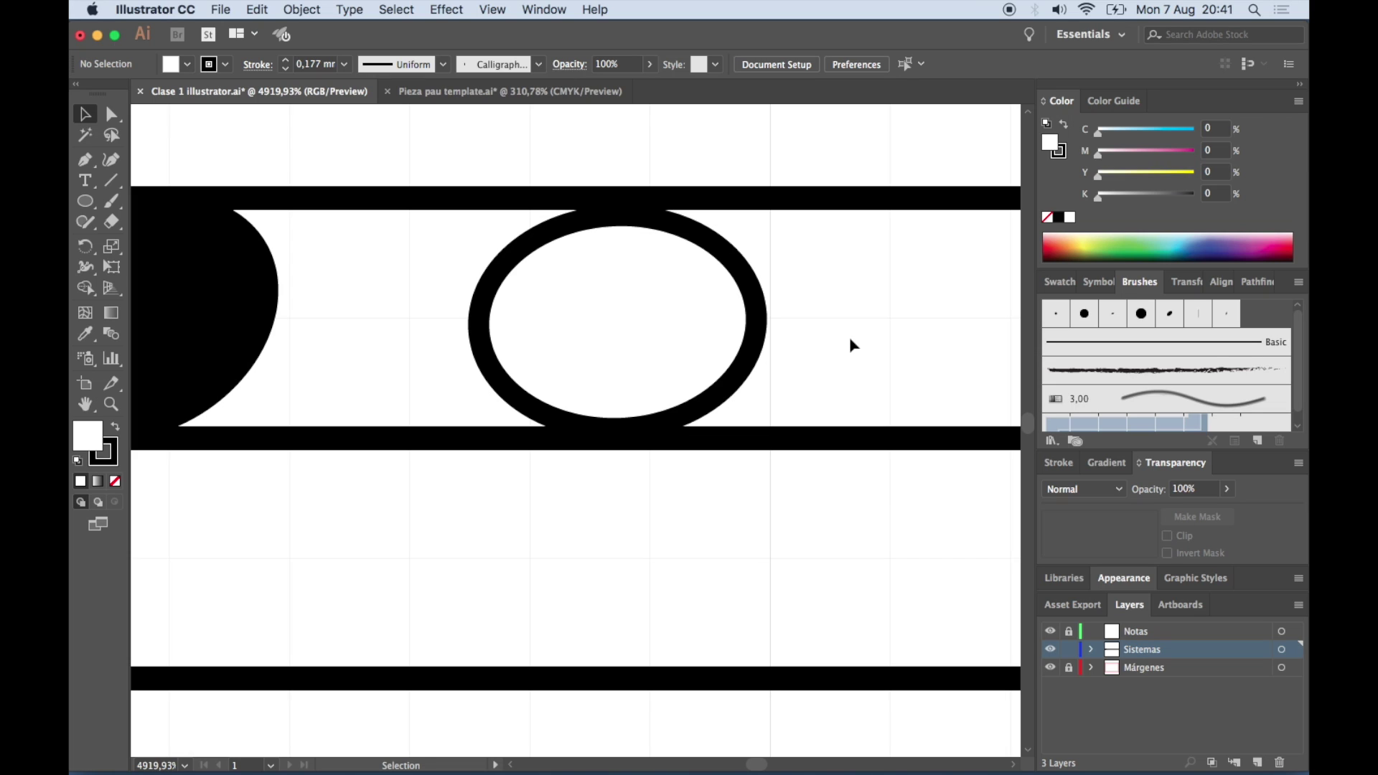
left_click_drag(714, 332, 728, 325)
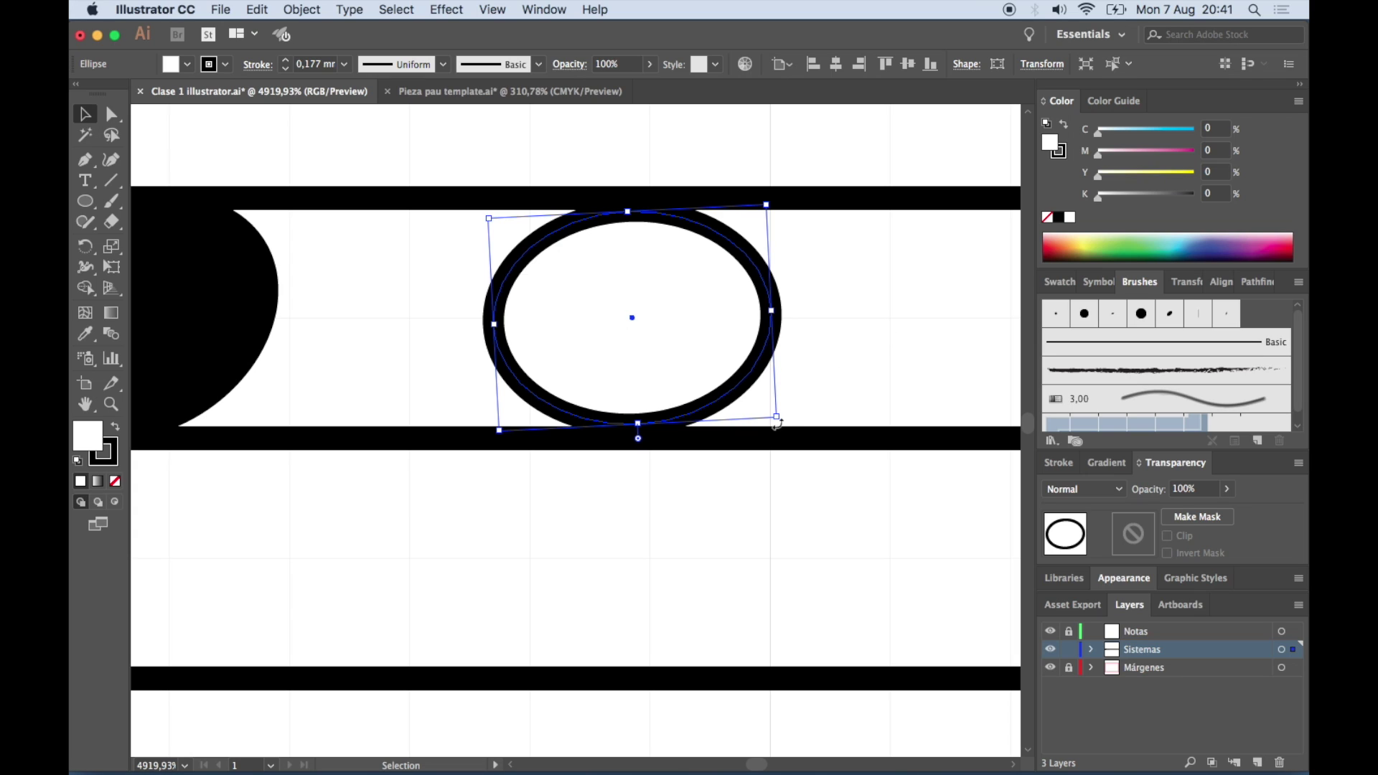
left_click_drag(775, 414, 780, 420)
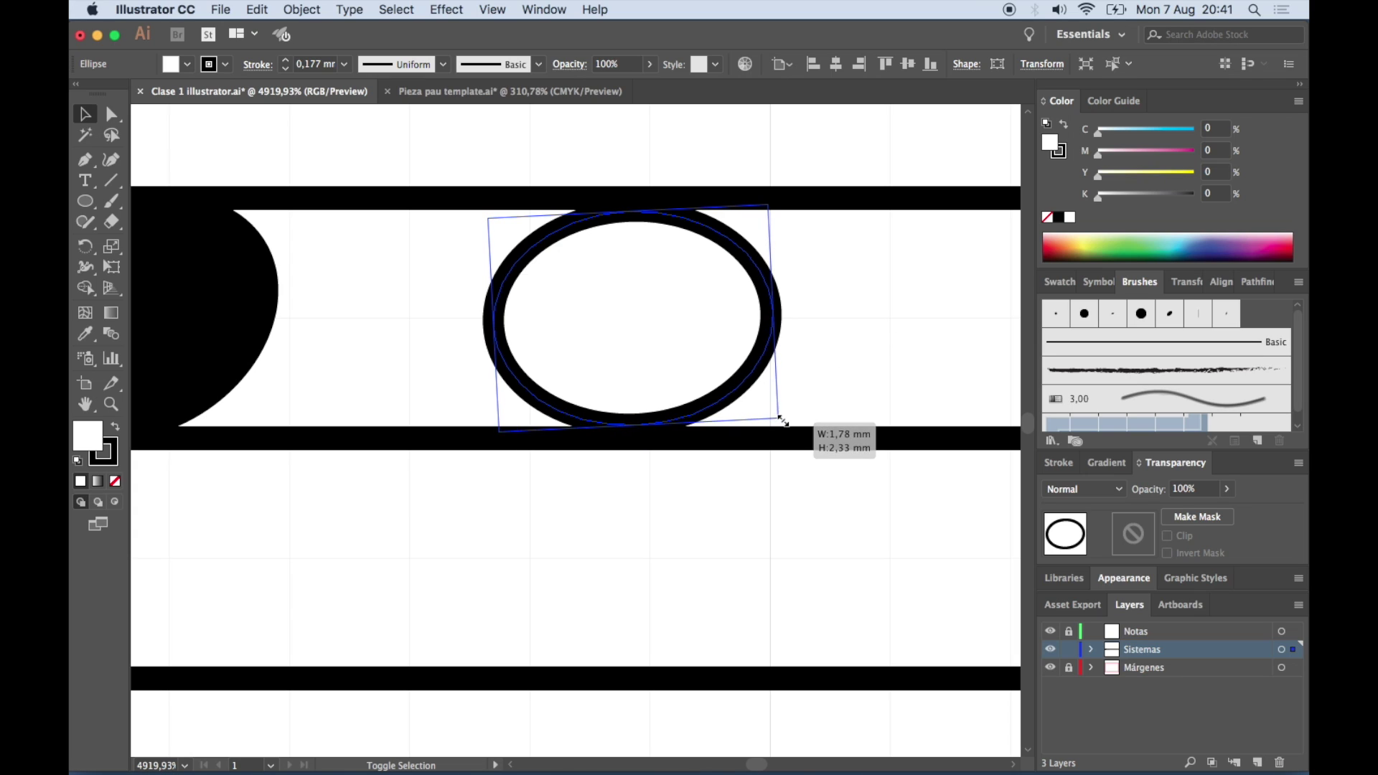
left_click(859, 385)
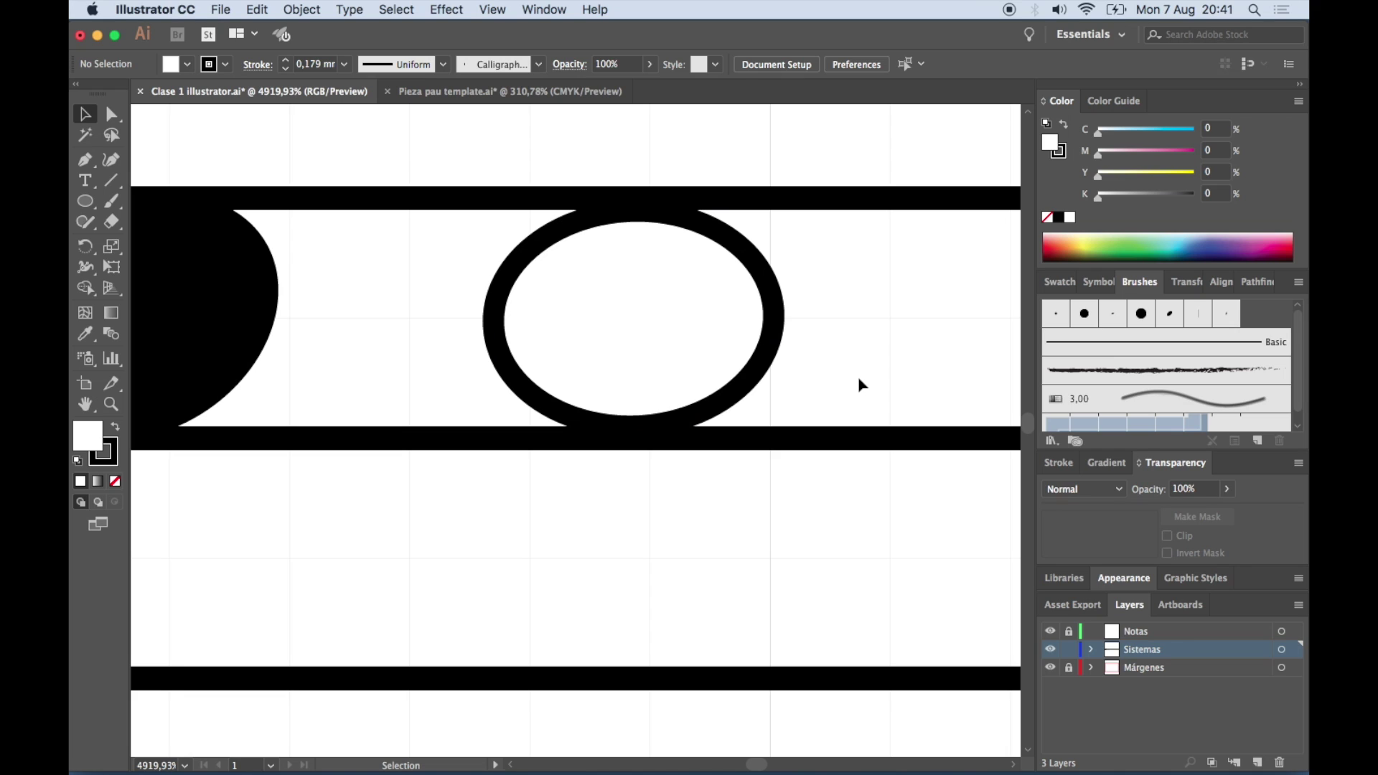
scroll(859, 385, "down", 3)
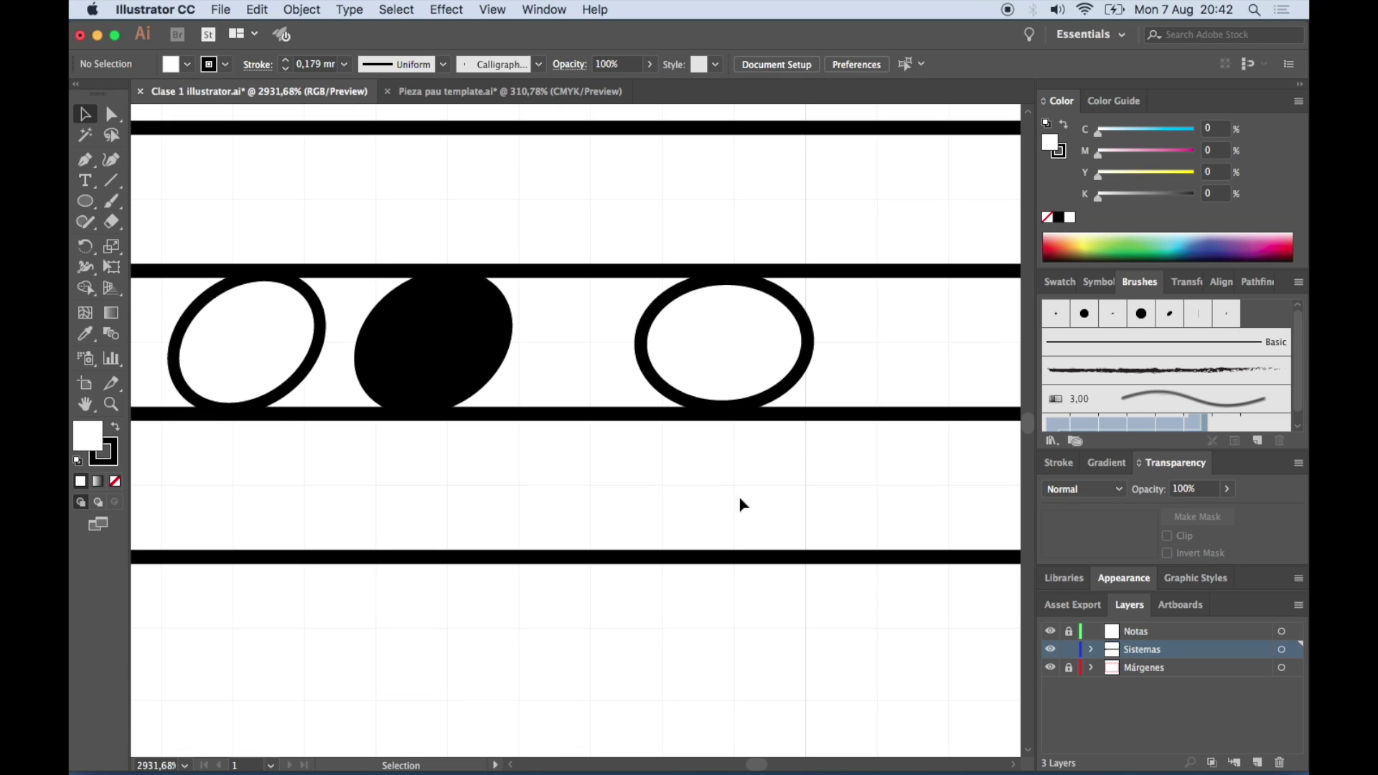
scroll(696, 529, "down", 1)
scroll(695, 529, "down", 4)
scroll(695, 531, "down", 1)
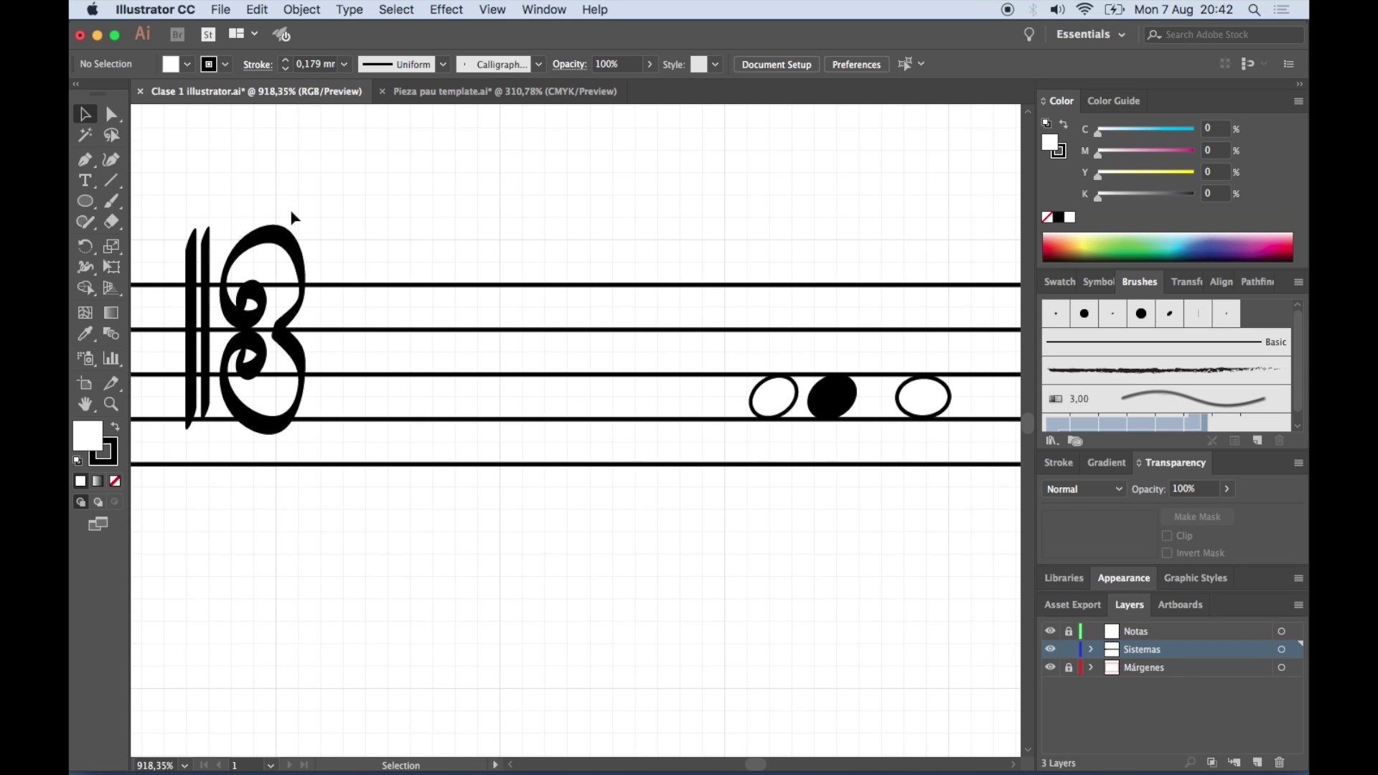
scroll(292, 217, "left", 5)
scroll(292, 217, "left", 3)
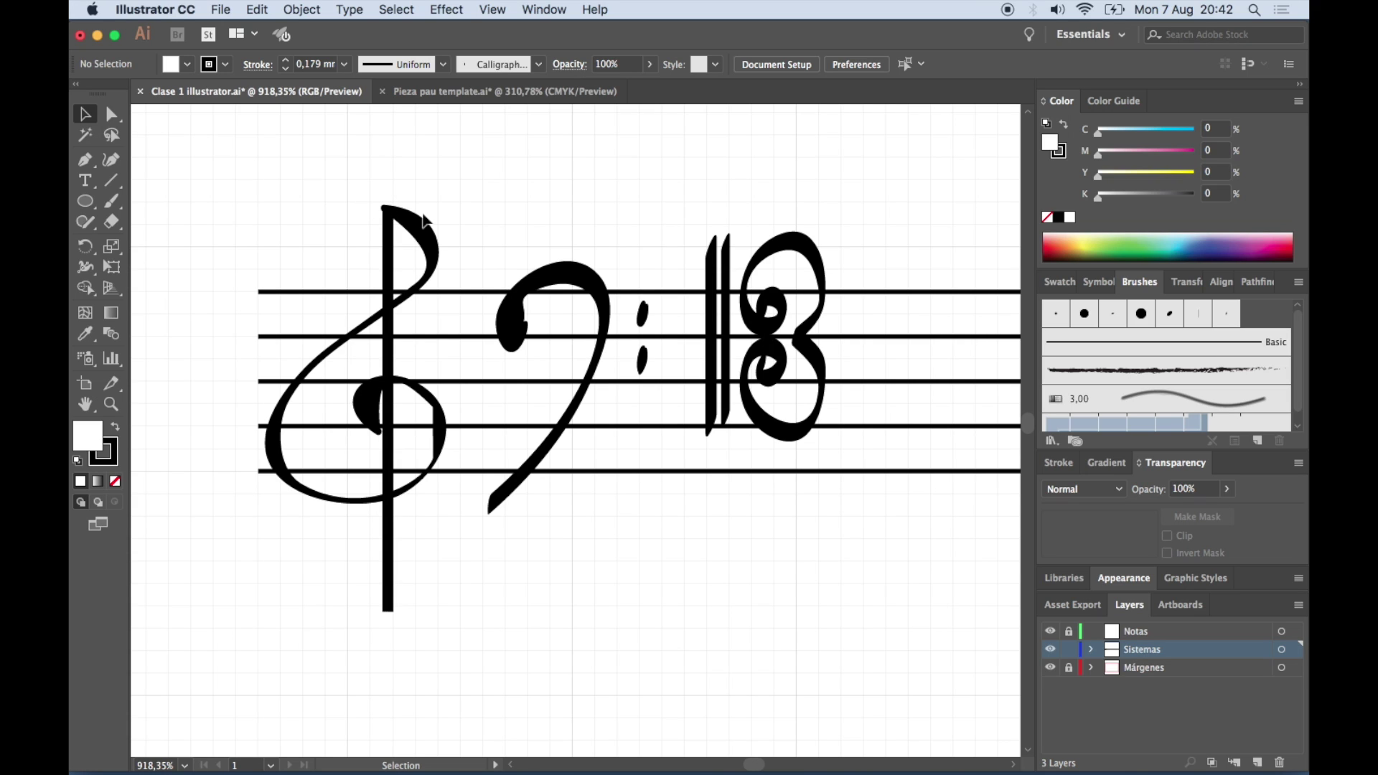
scroll(652, 215, "down", 2)
scroll(652, 215, "down", 1)
scroll(652, 215, "right", 2)
scroll(652, 215, "right", 2)
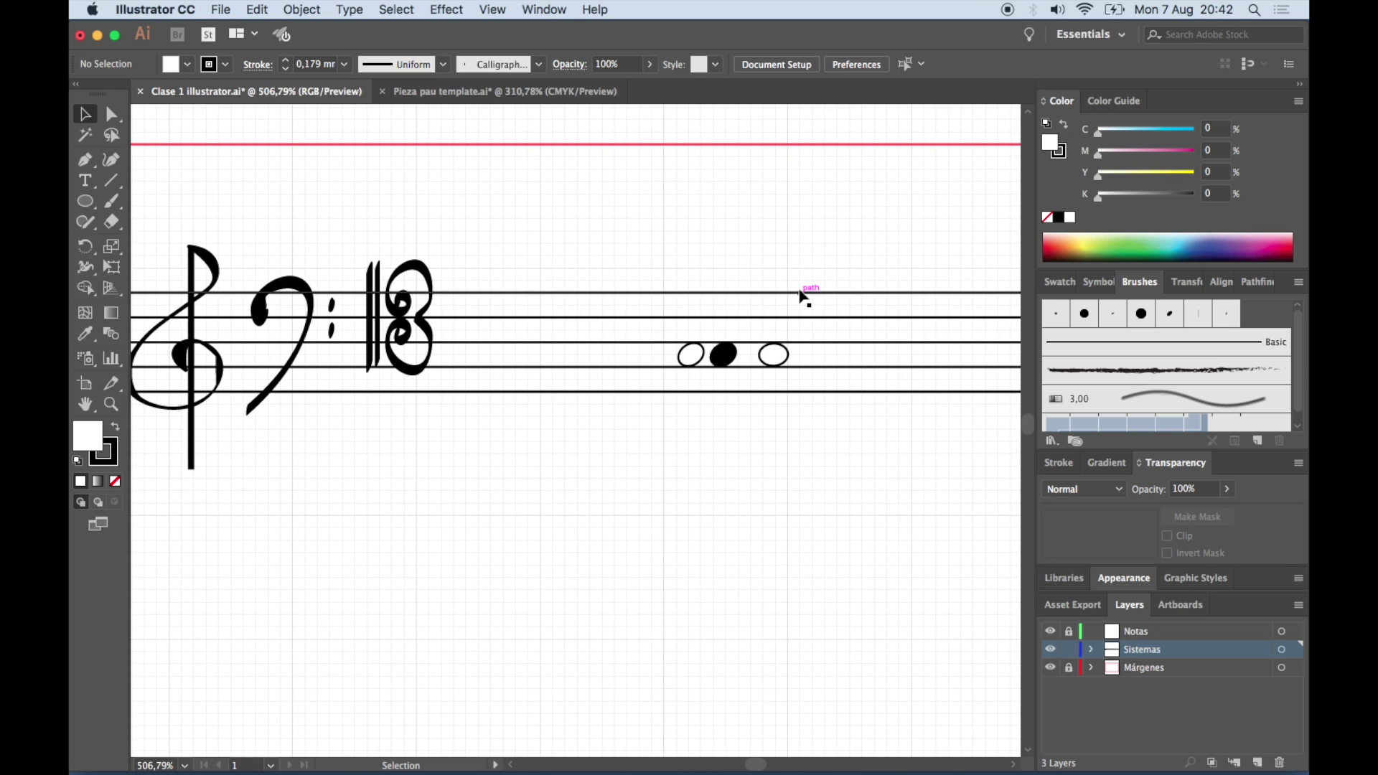
scroll(802, 296, "up", 1)
scroll(785, 472, "up", 1)
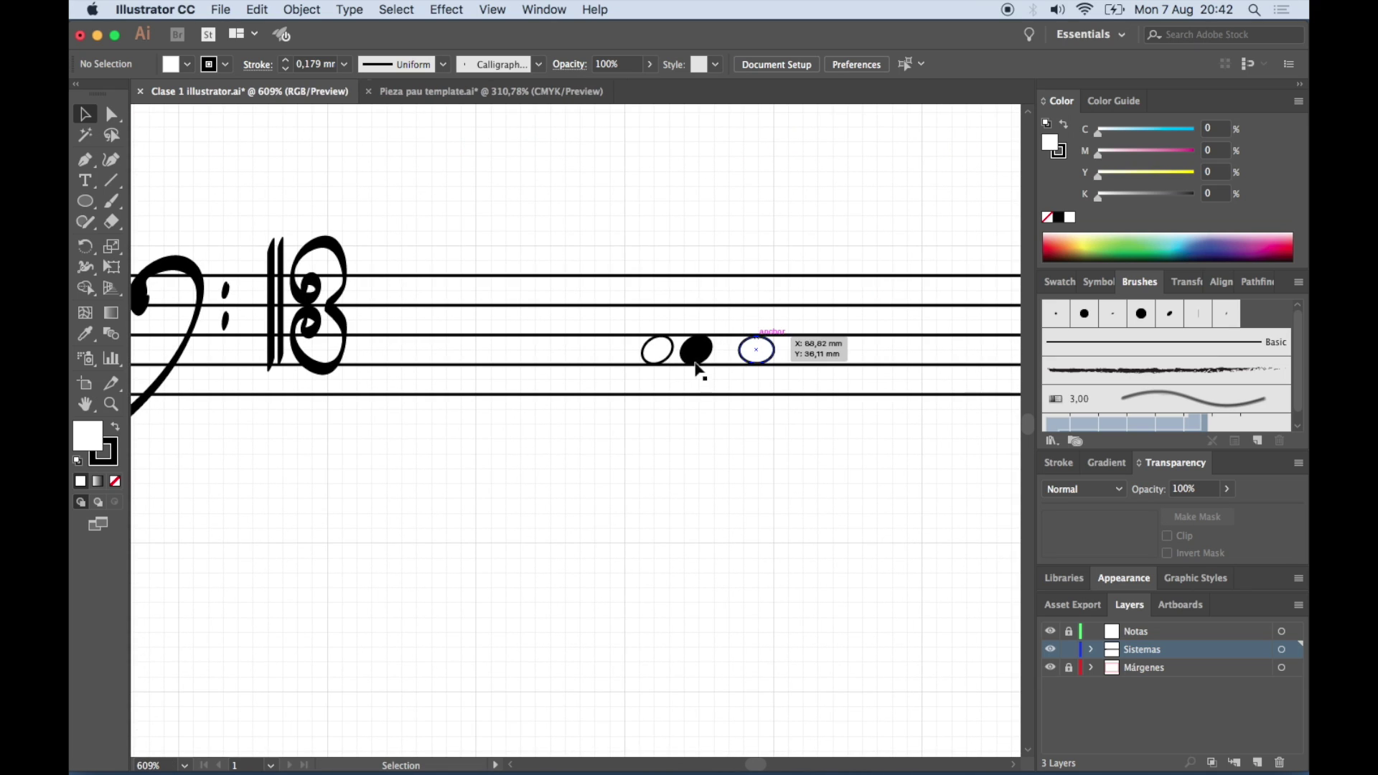
scroll(746, 407, "up", 1)
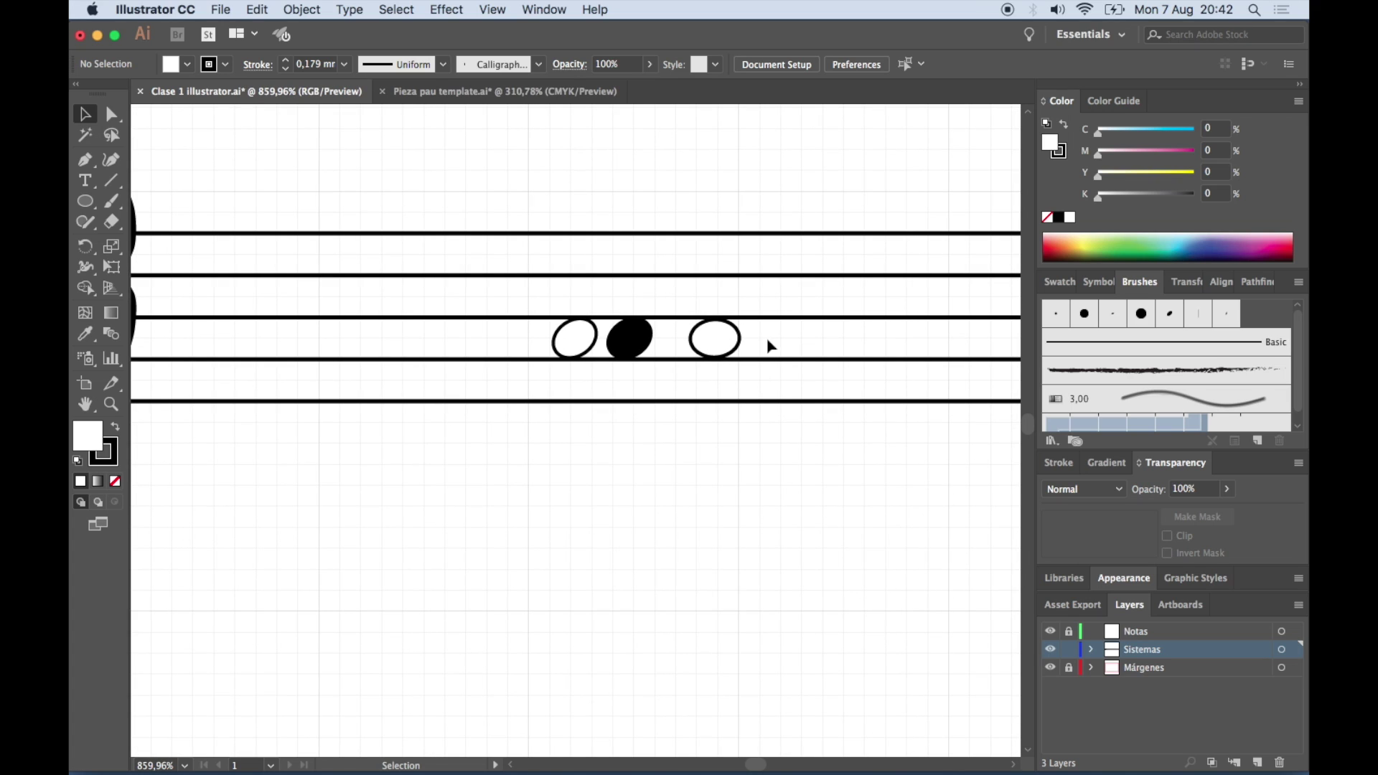
left_click_drag(766, 345, 549, 335)
Delete the rightmost hollow note head
left_click(713, 449)
left_click(727, 350)
key("Delete")
Cut the remaining hollow and filled note heads from the staff and lock the Sistemas layer
left_click_drag(679, 347, 554, 334)
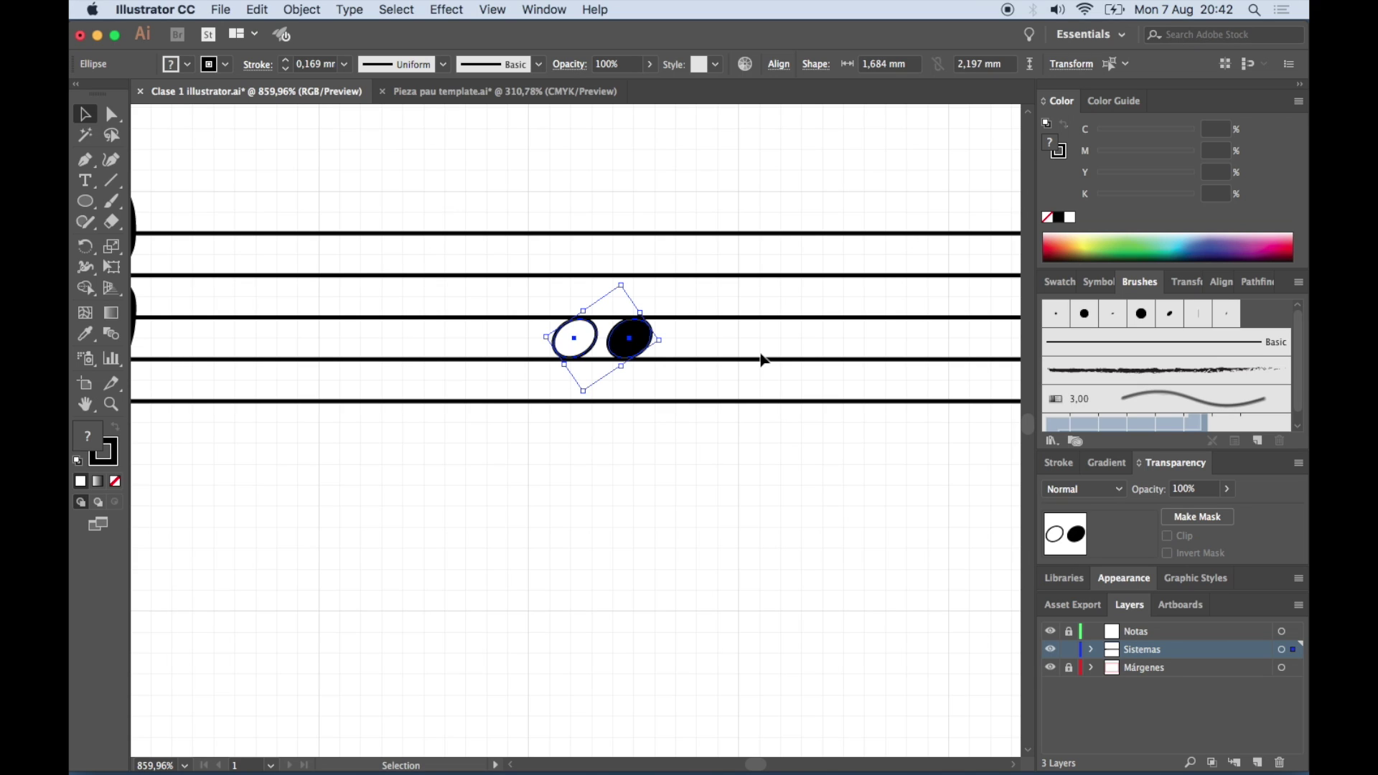
key("Delete")
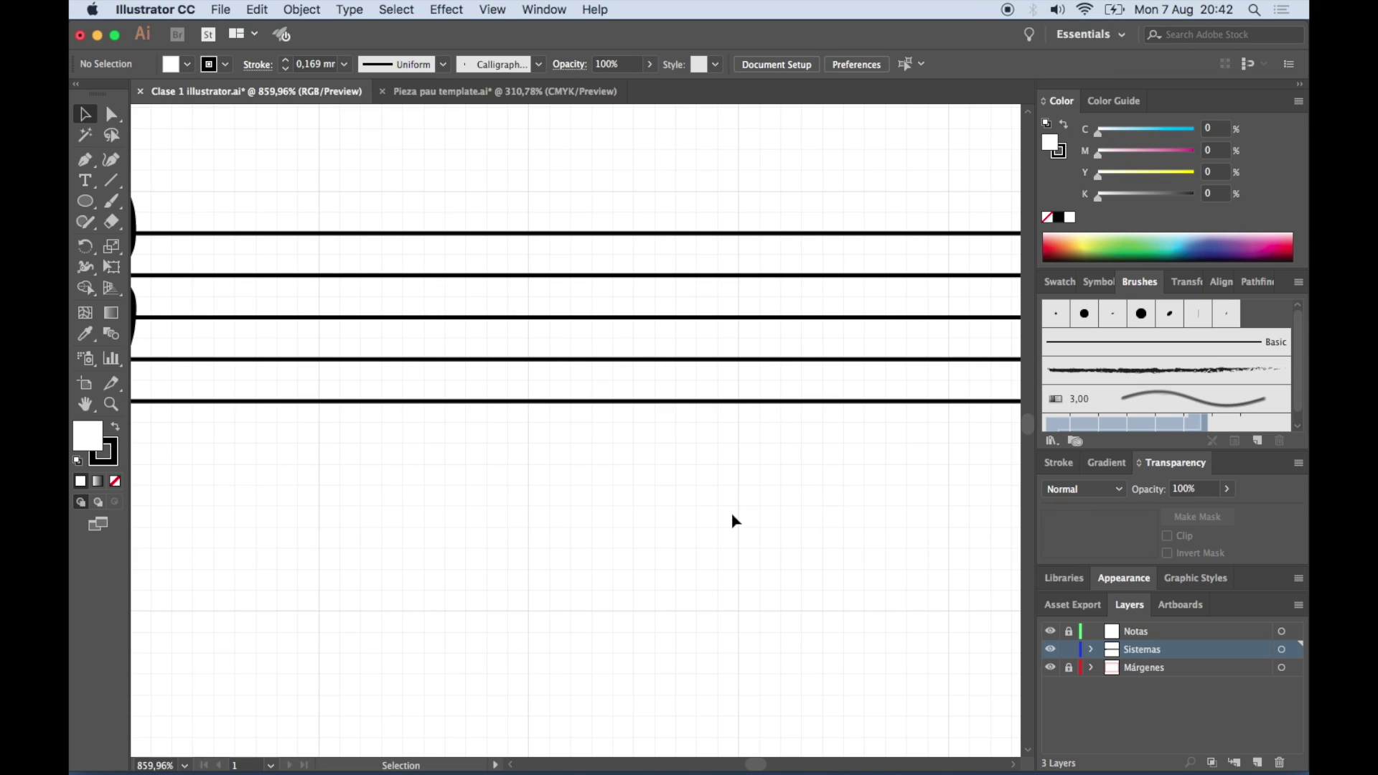
scroll(730, 513, "down", 1)
scroll(731, 513, "right", 2)
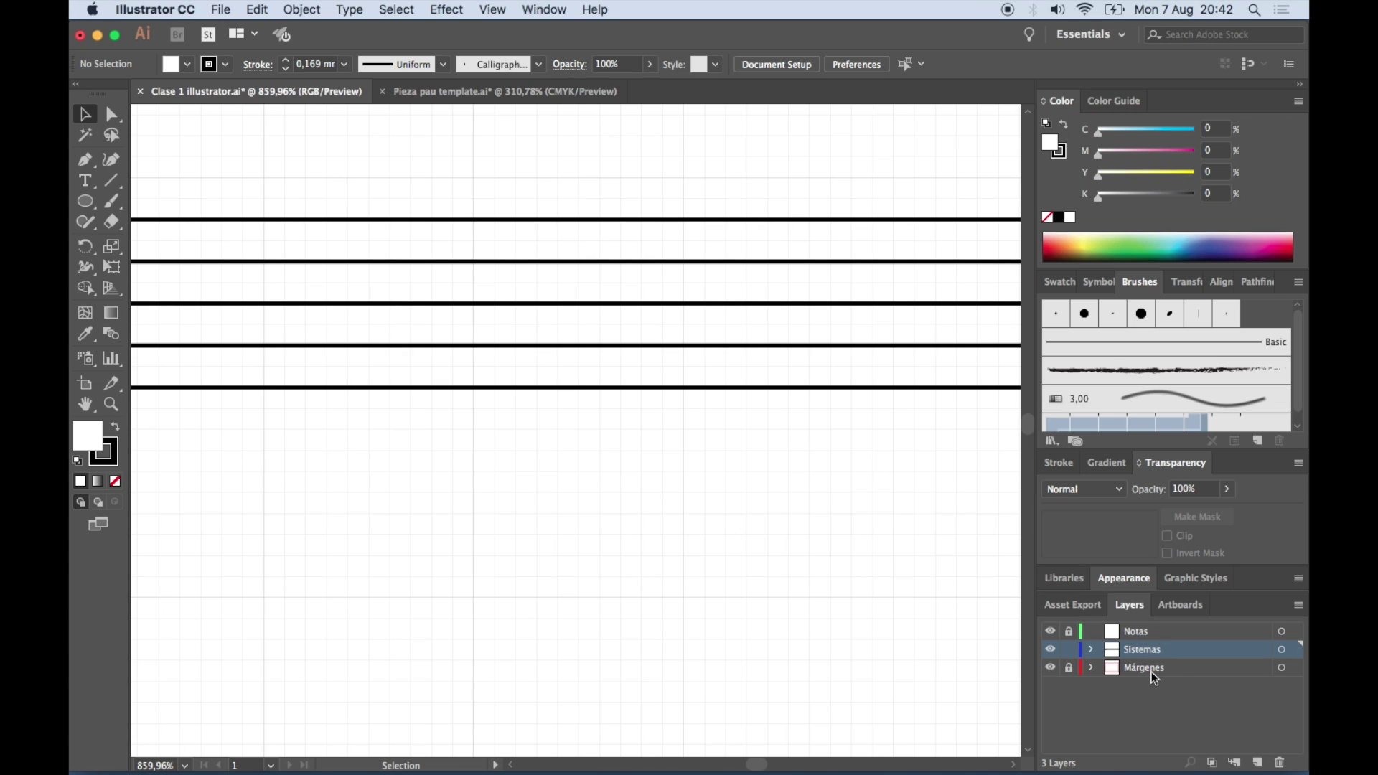
left_click(1069, 651)
Unlock the Notas layer and make it the current working layer
left_click(1069, 633)
left_click(1151, 635)
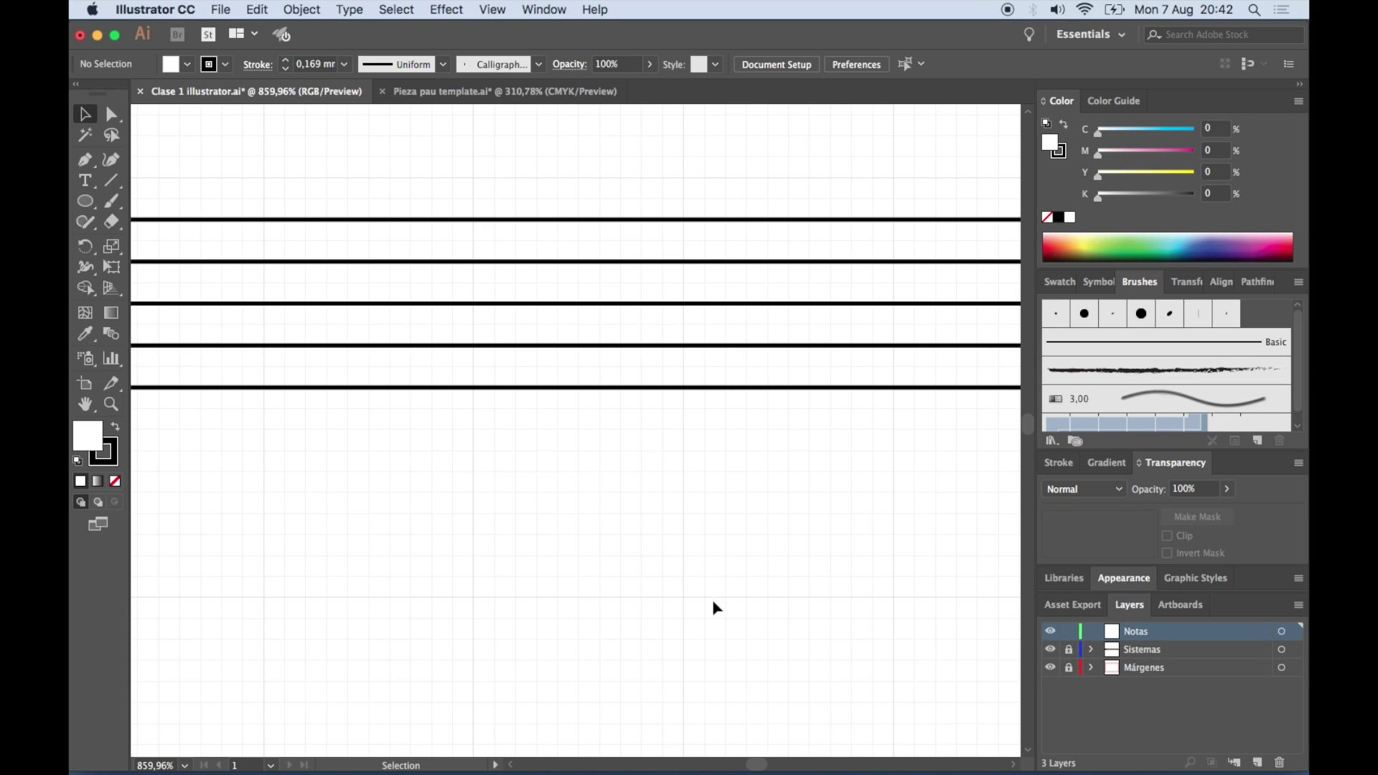
scroll(751, 603, "left", 5)
scroll(751, 602, "down", 2)
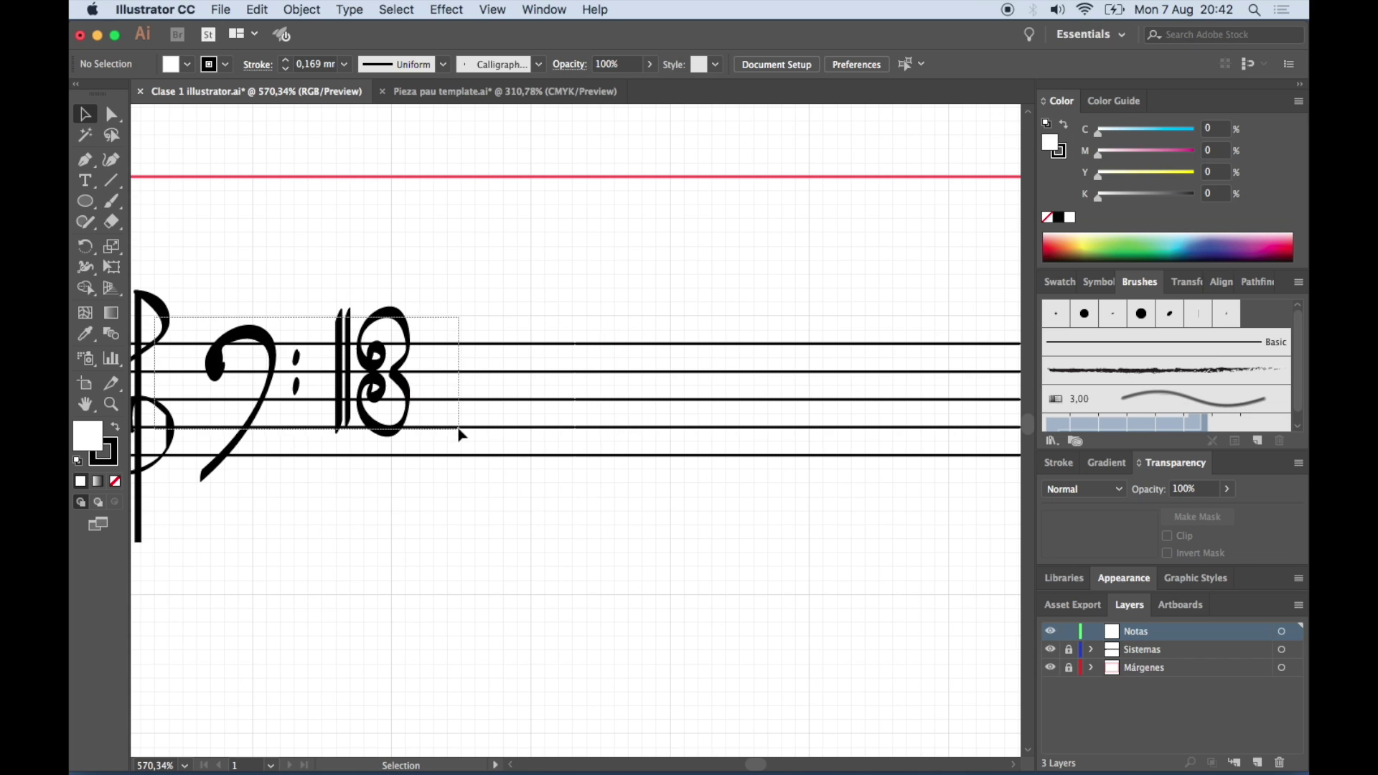
scroll(459, 434, "left", 3)
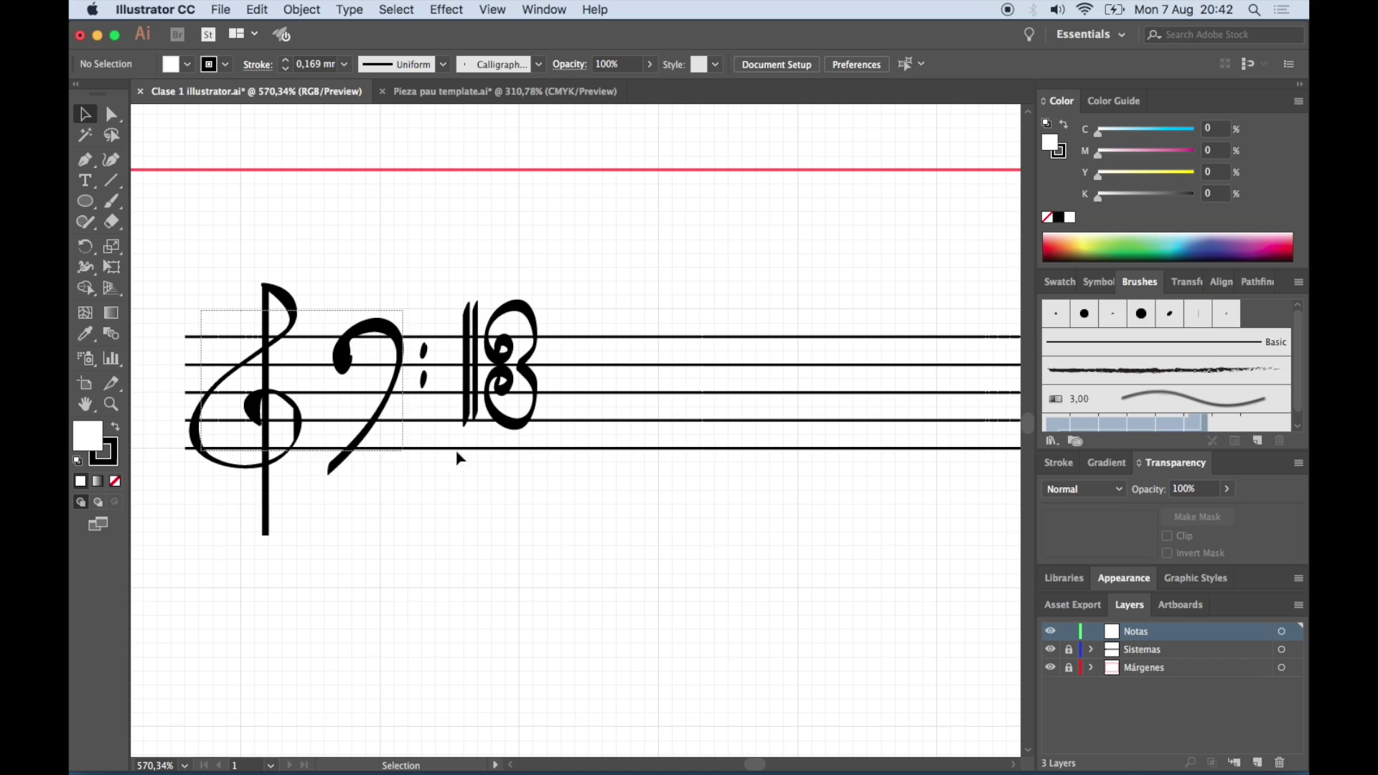
scroll(454, 368, "right", 5)
Paste both note heads into Notas and place the filled head on the bottom staff line
key("super+v")
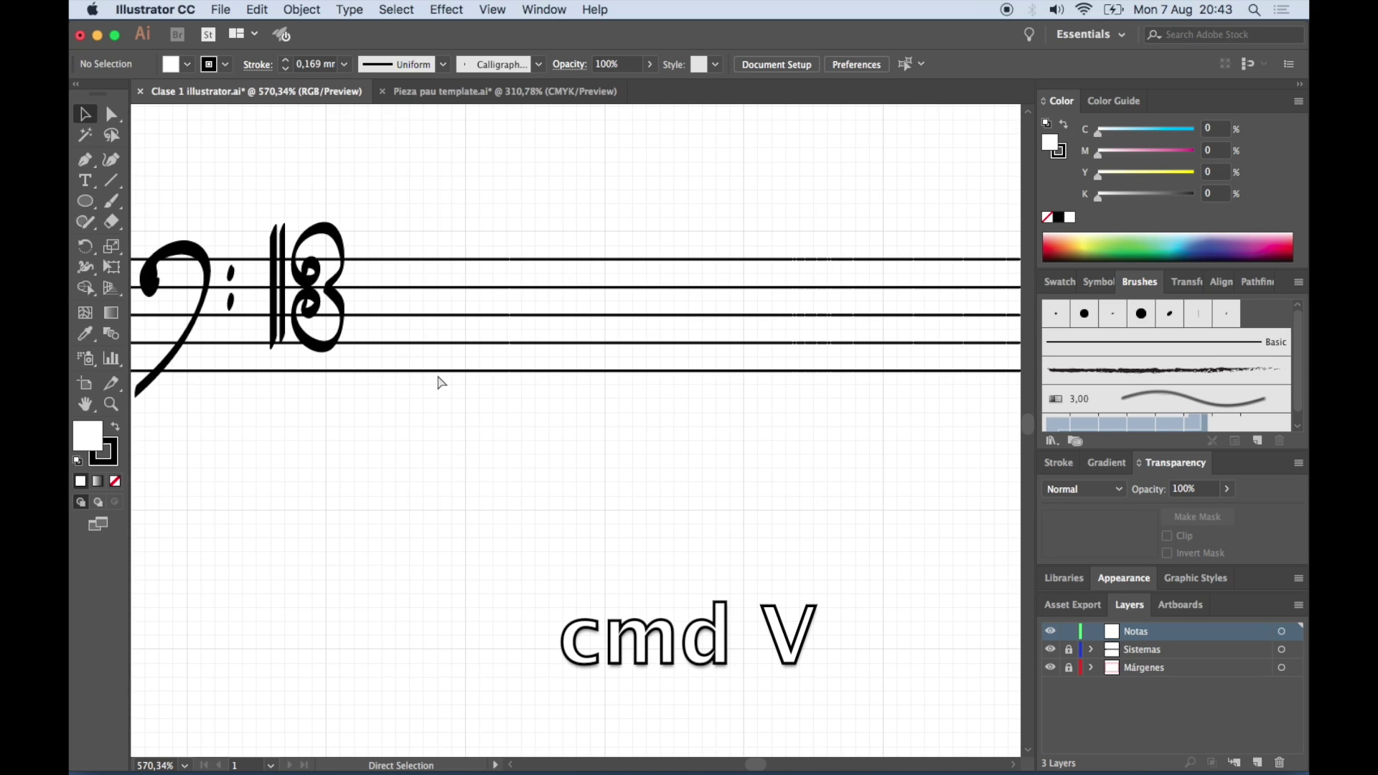
left_click(702, 522)
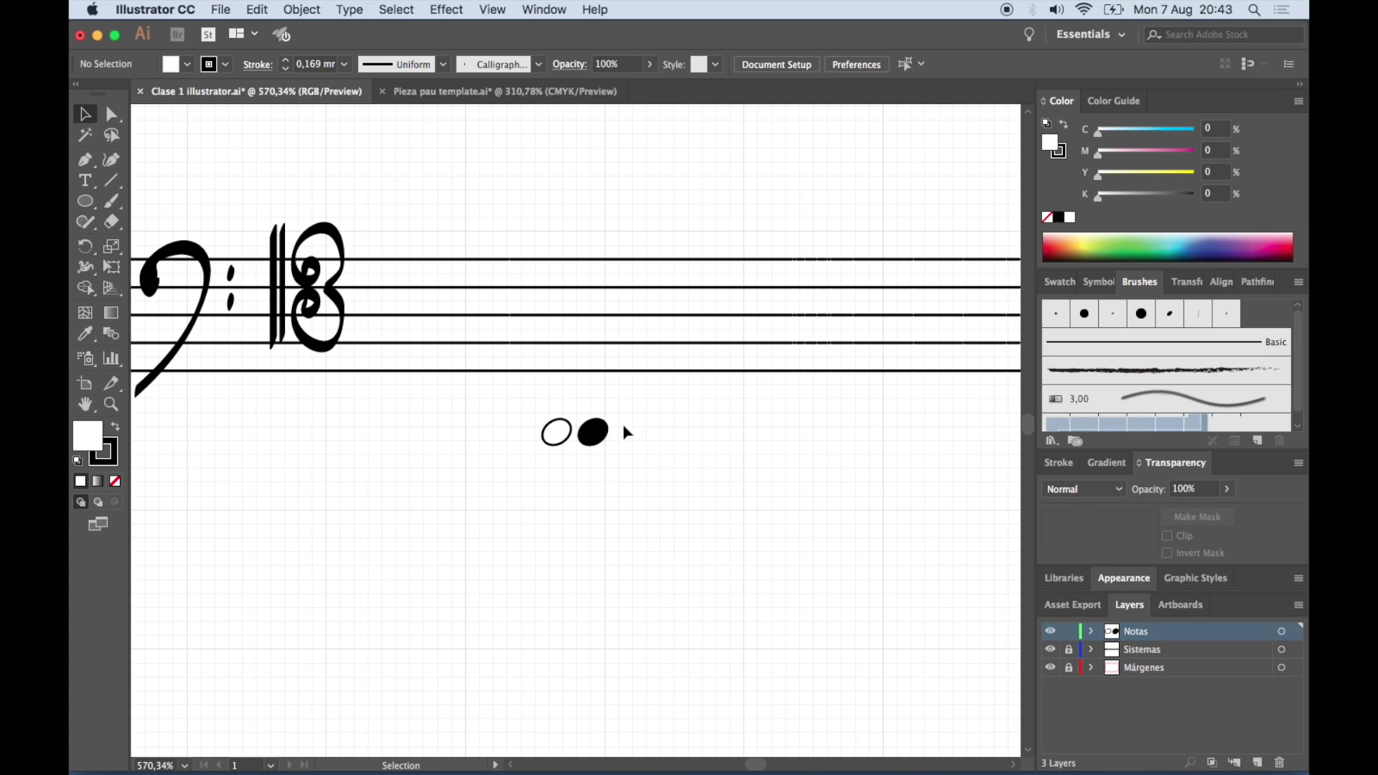
left_click_drag(604, 435, 635, 371)
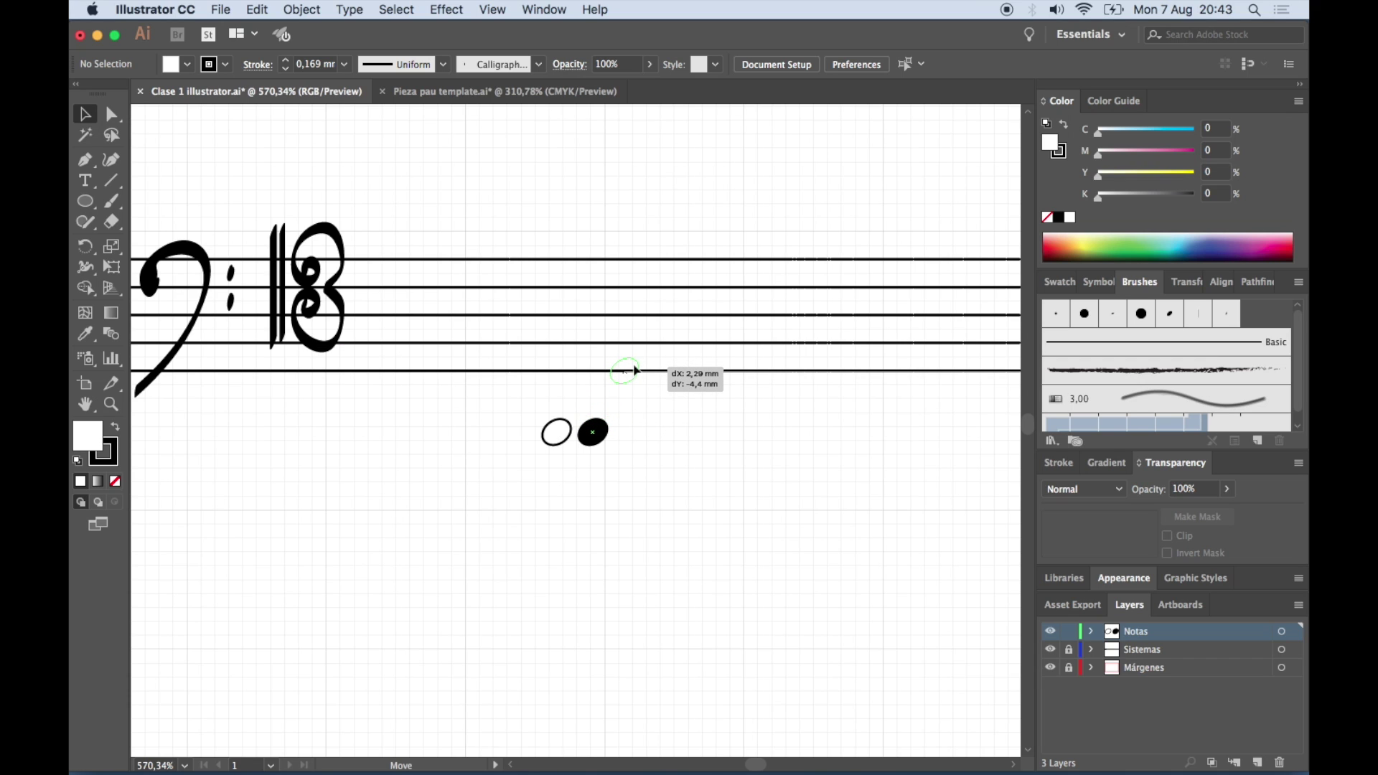
scroll(748, 492, "up", 3)
key("super+z")
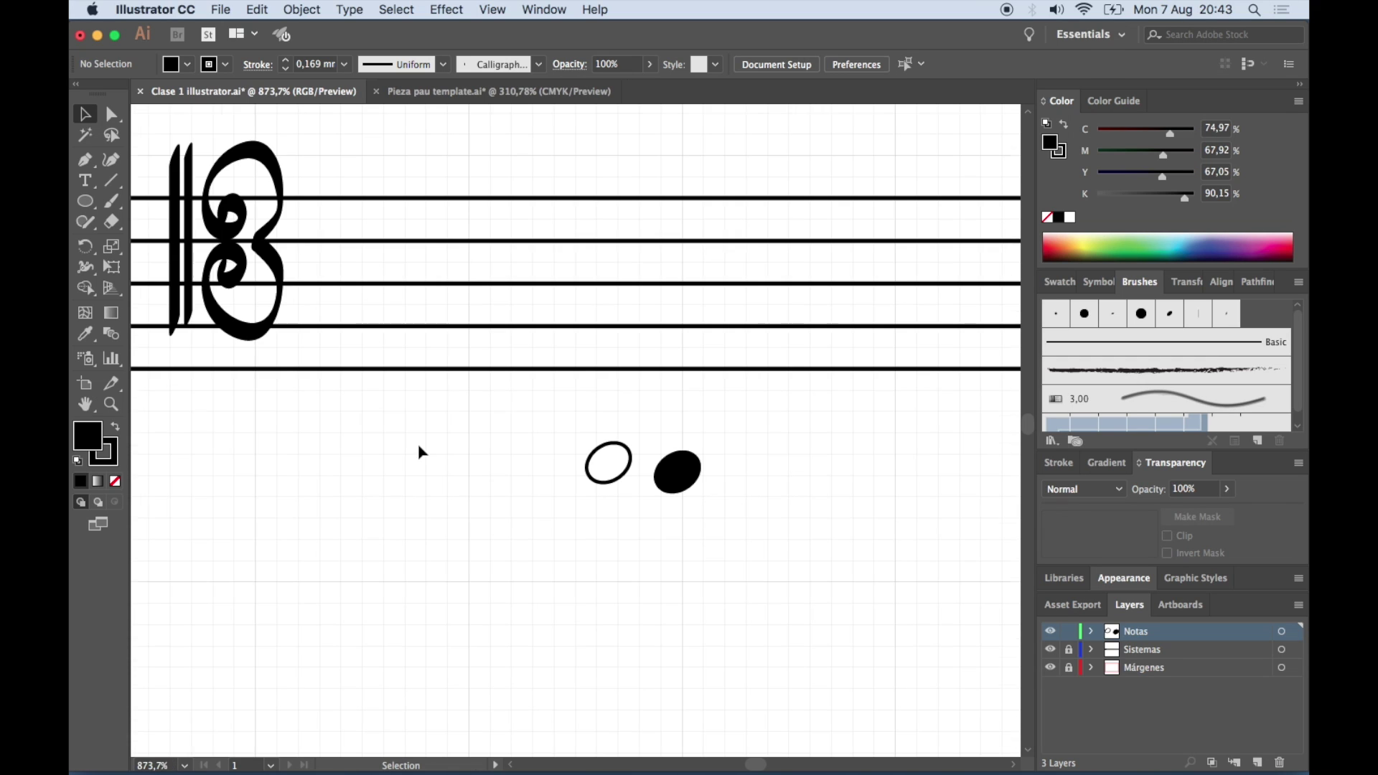
scroll(606, 506, "down", 3)
left_click_drag(633, 522, 546, 336)
left_click(667, 237)
scroll(560, 227, "up", 3)
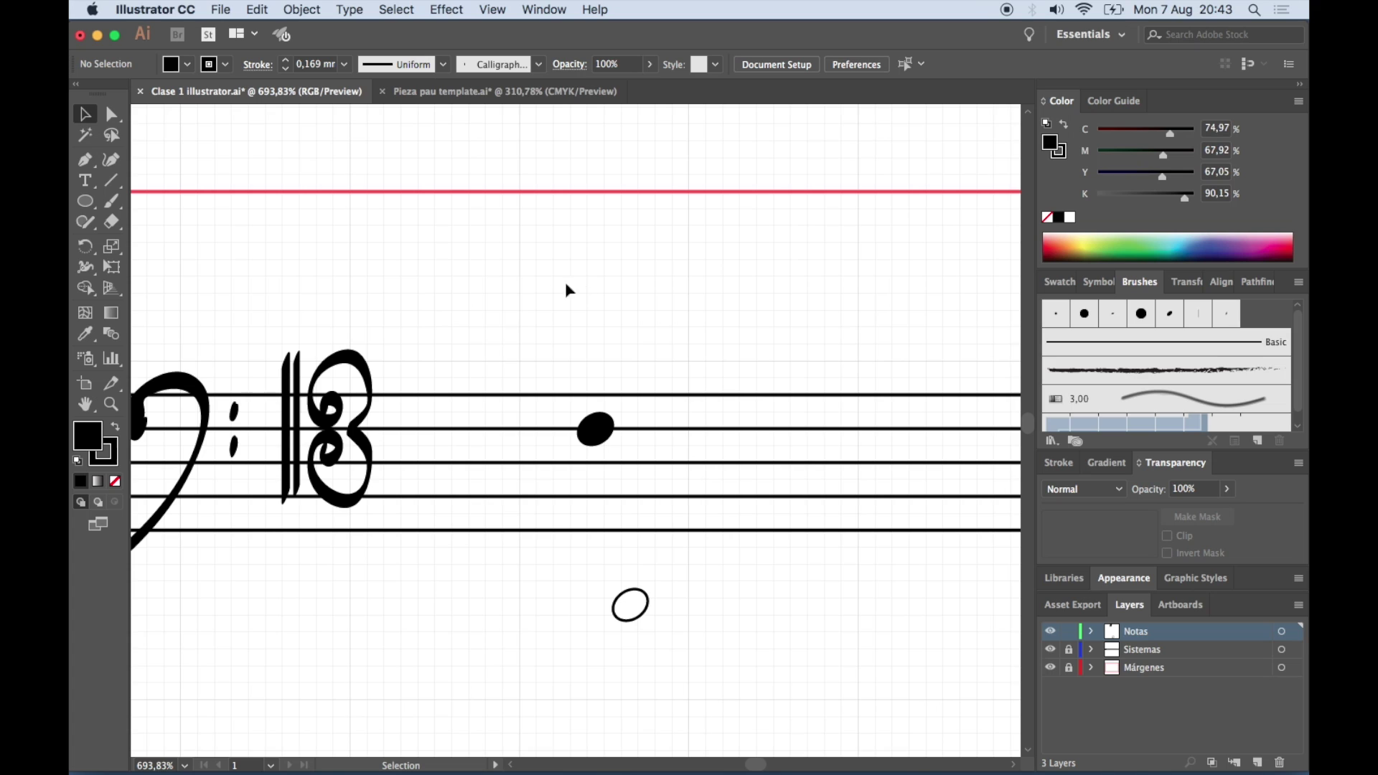
scroll(758, 619, "up", 3)
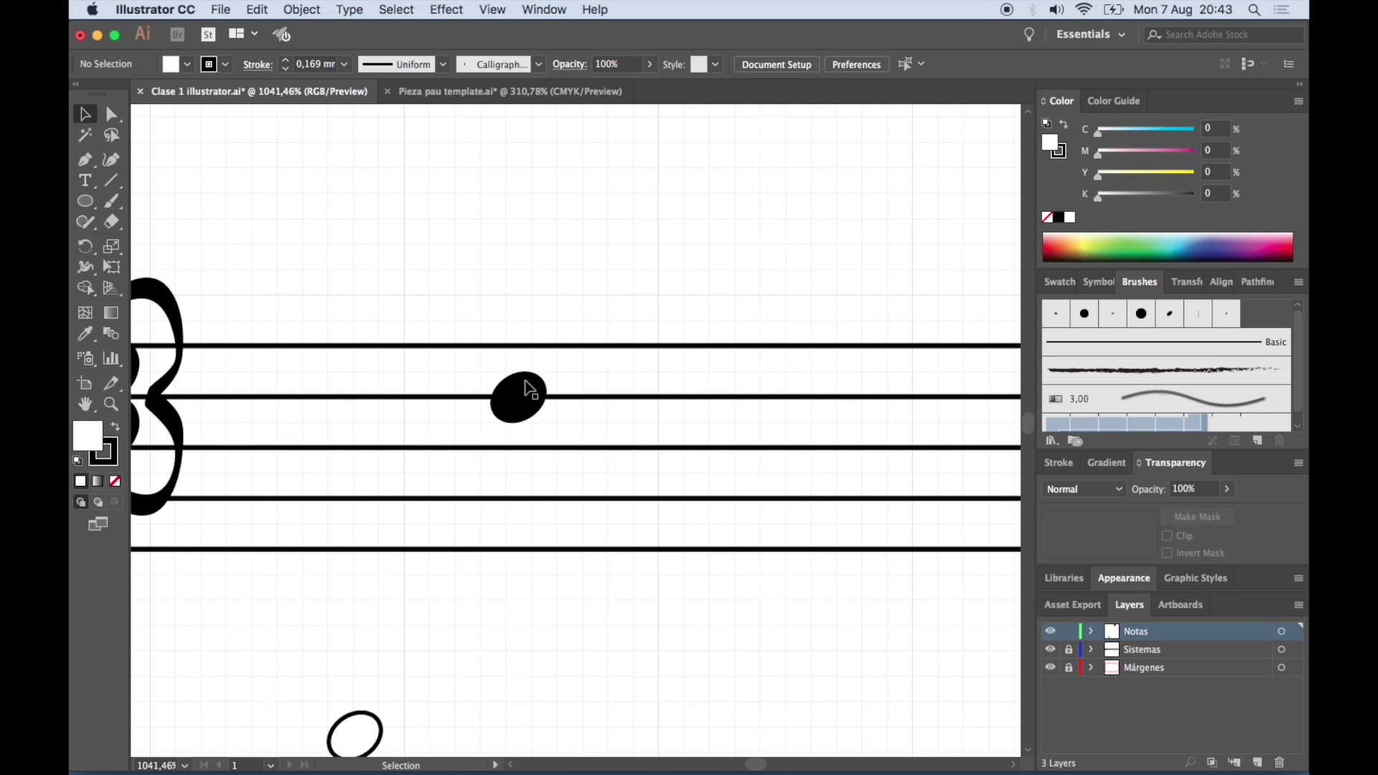
left_click_drag(528, 386, 532, 535)
left_click(582, 277)
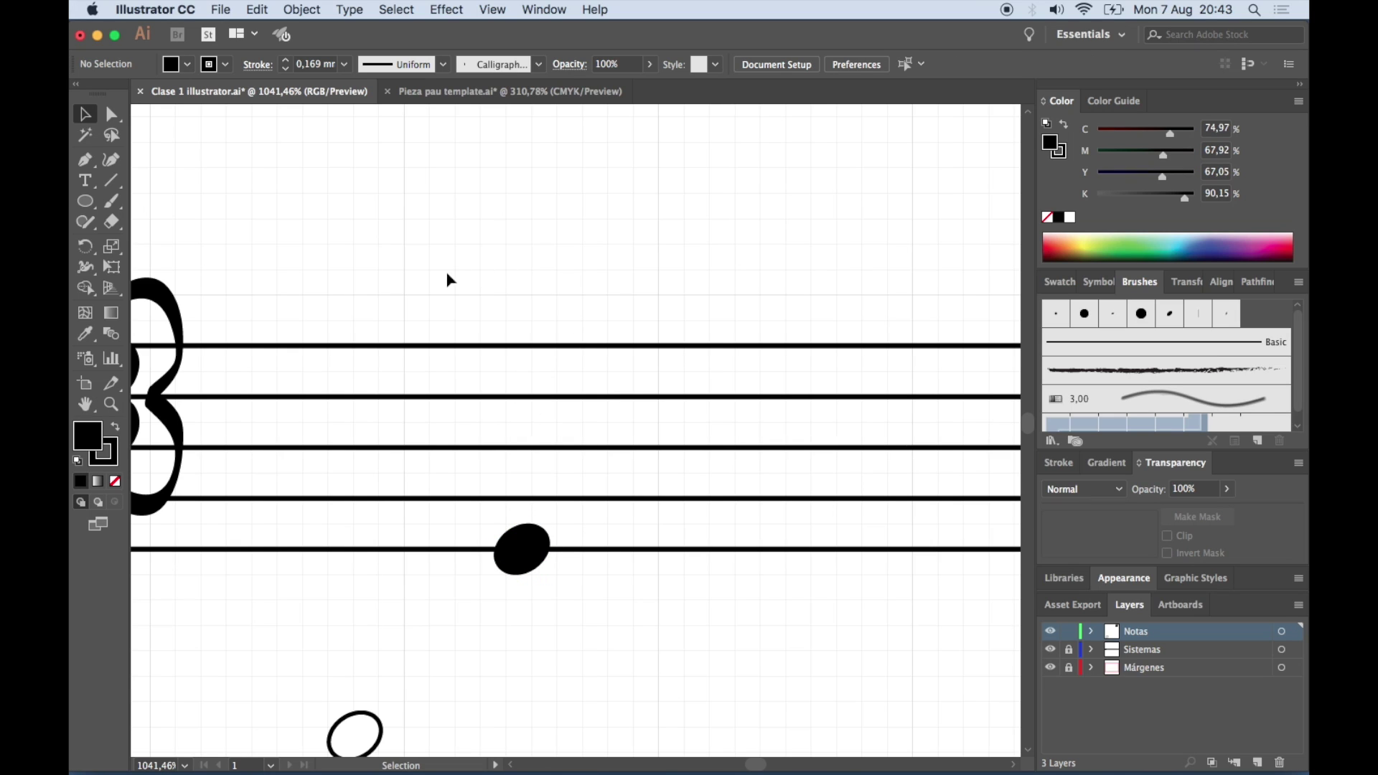
left_click(112, 183)
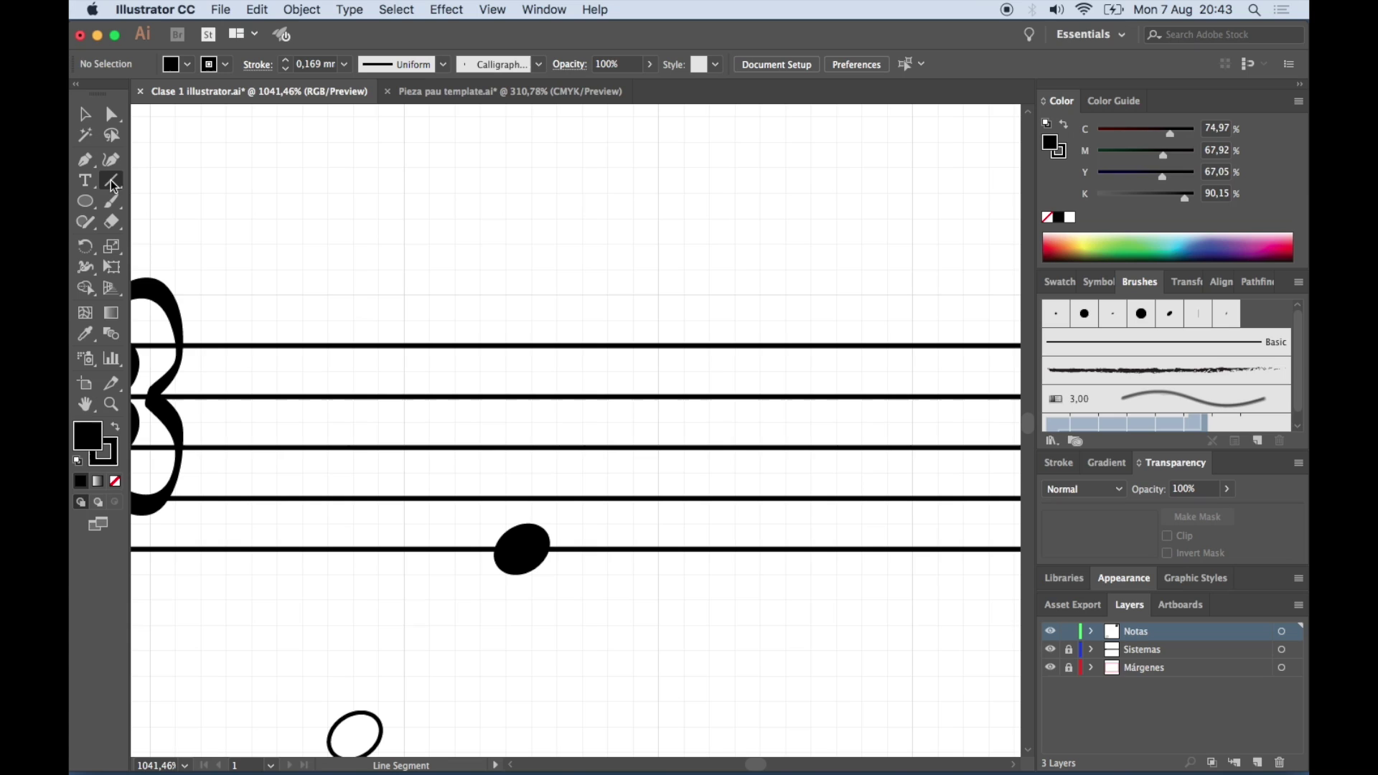
Draw a 0,2 mm vertical stem from the staff line down to the note head's right edge
left_click(316, 64)
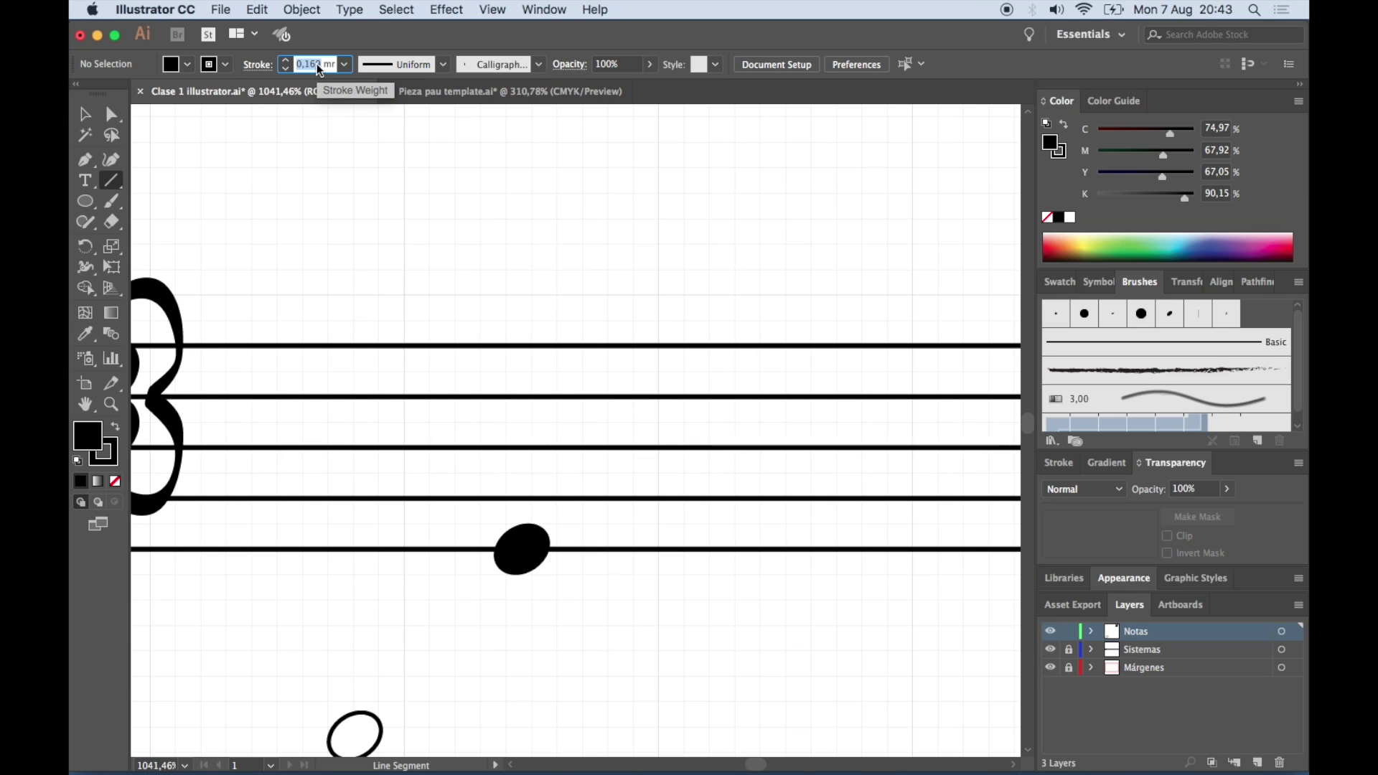
type("0,2")
key("Return")
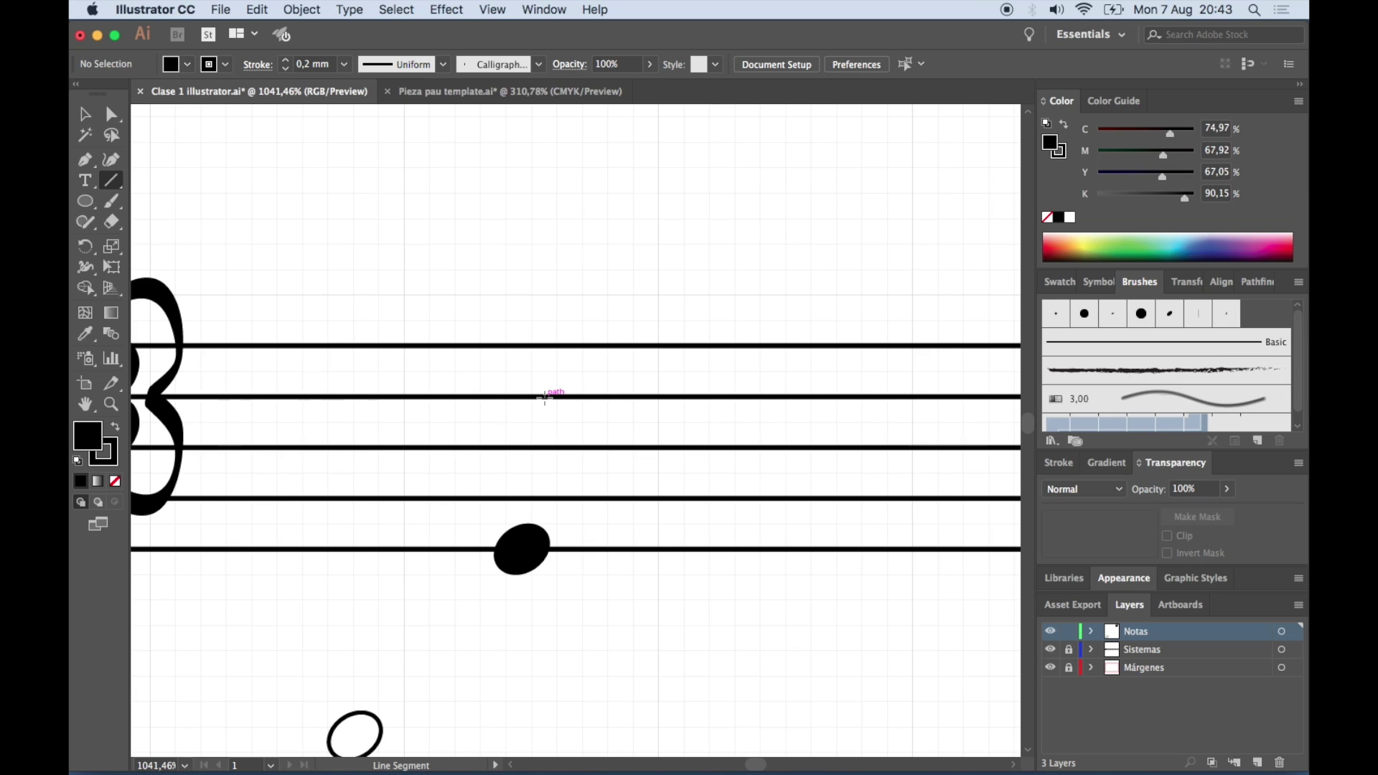
left_click_drag(545, 397, 547, 504)
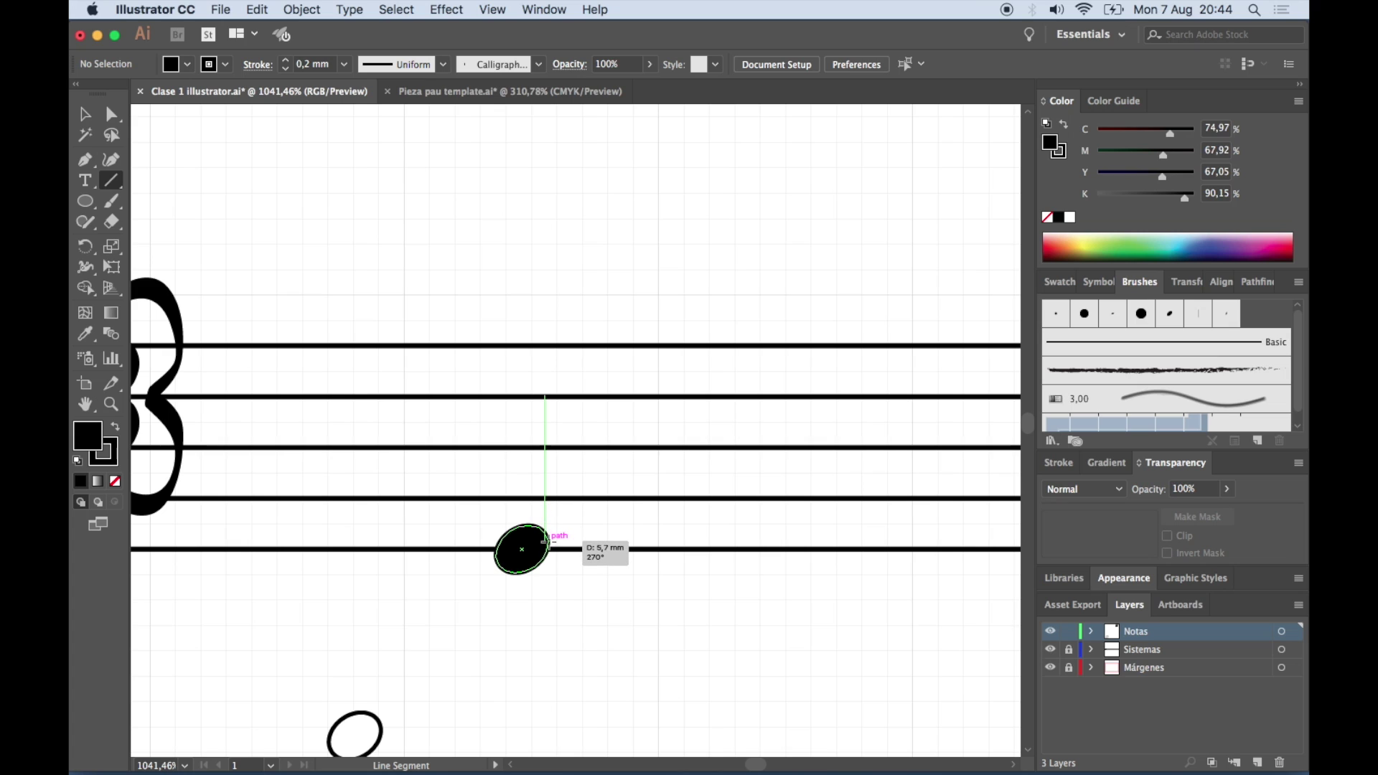
left_click_drag(546, 505, 545, 549)
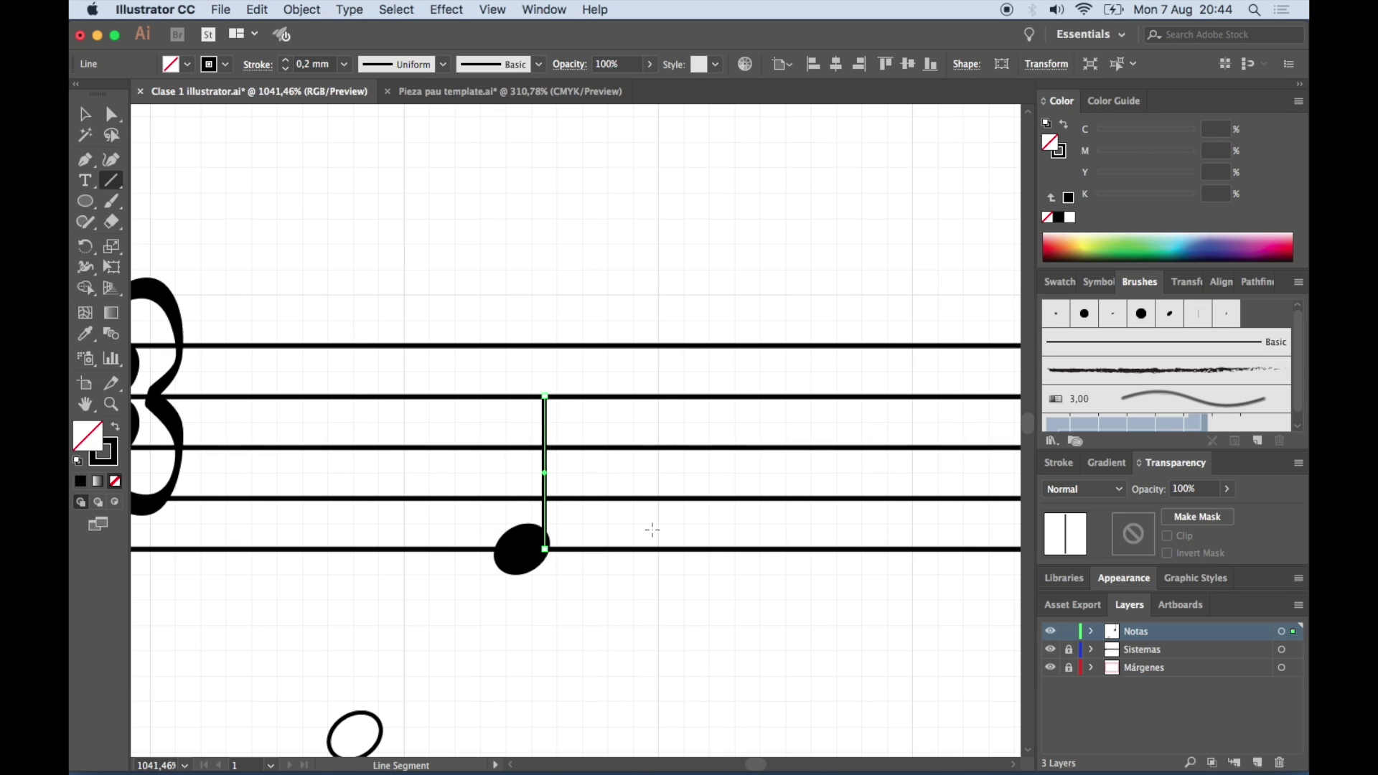
Nudge the stem right so it sits flush against the note head's edge
key("v")
left_click(650, 621)
scroll(649, 616, "up", 5, "alt")
scroll(649, 616, "up", 2, "alt")
scroll(575, 431, "left", 2)
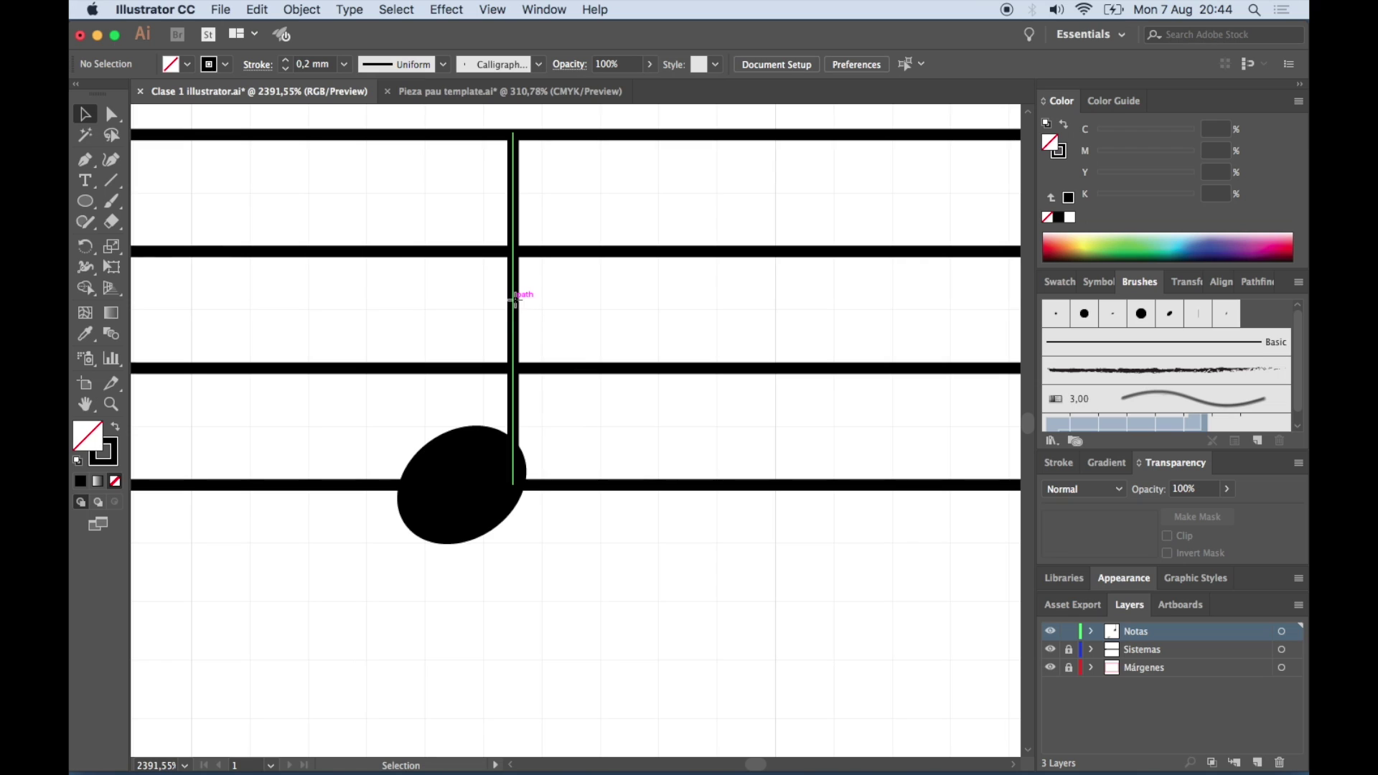
left_click_drag(518, 307, 524, 306)
left_click(622, 327)
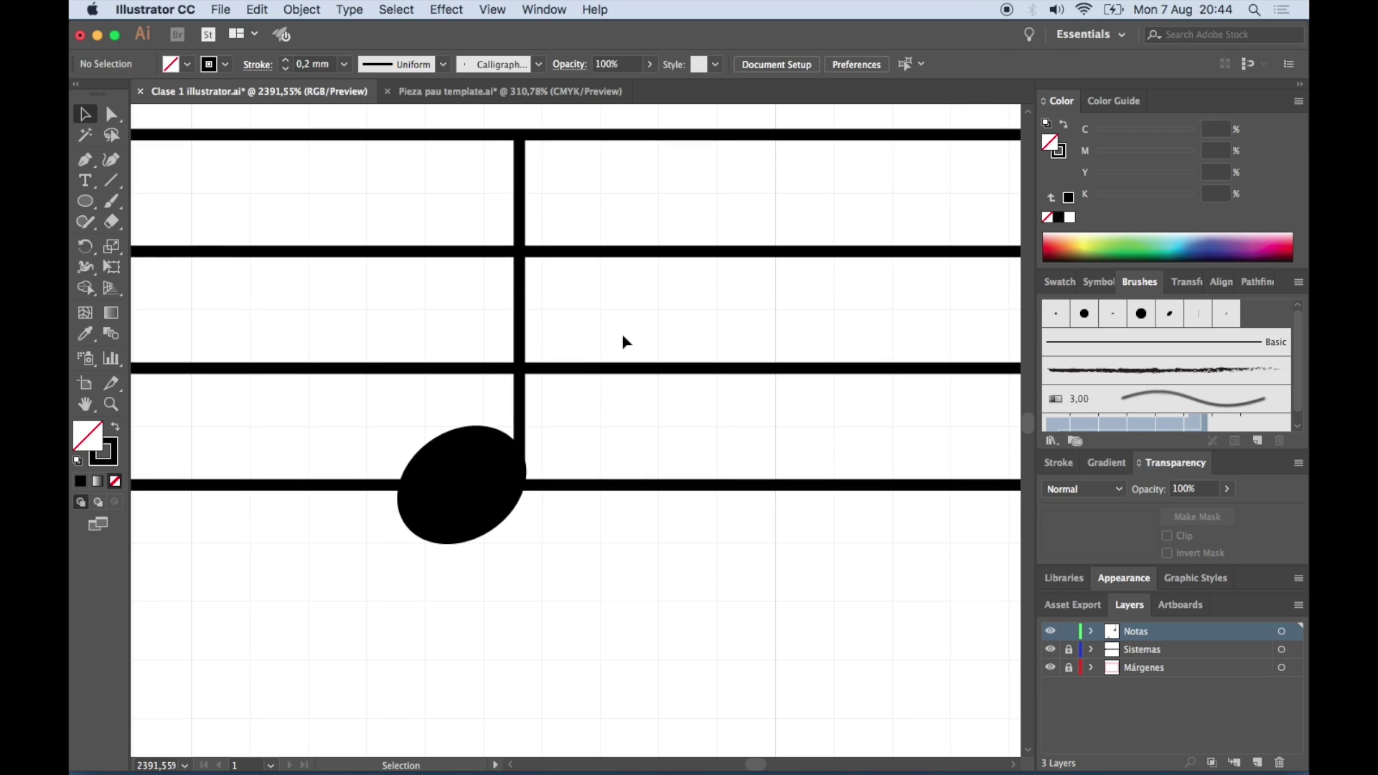
key("ctrl+z")
key("ctrl+z")
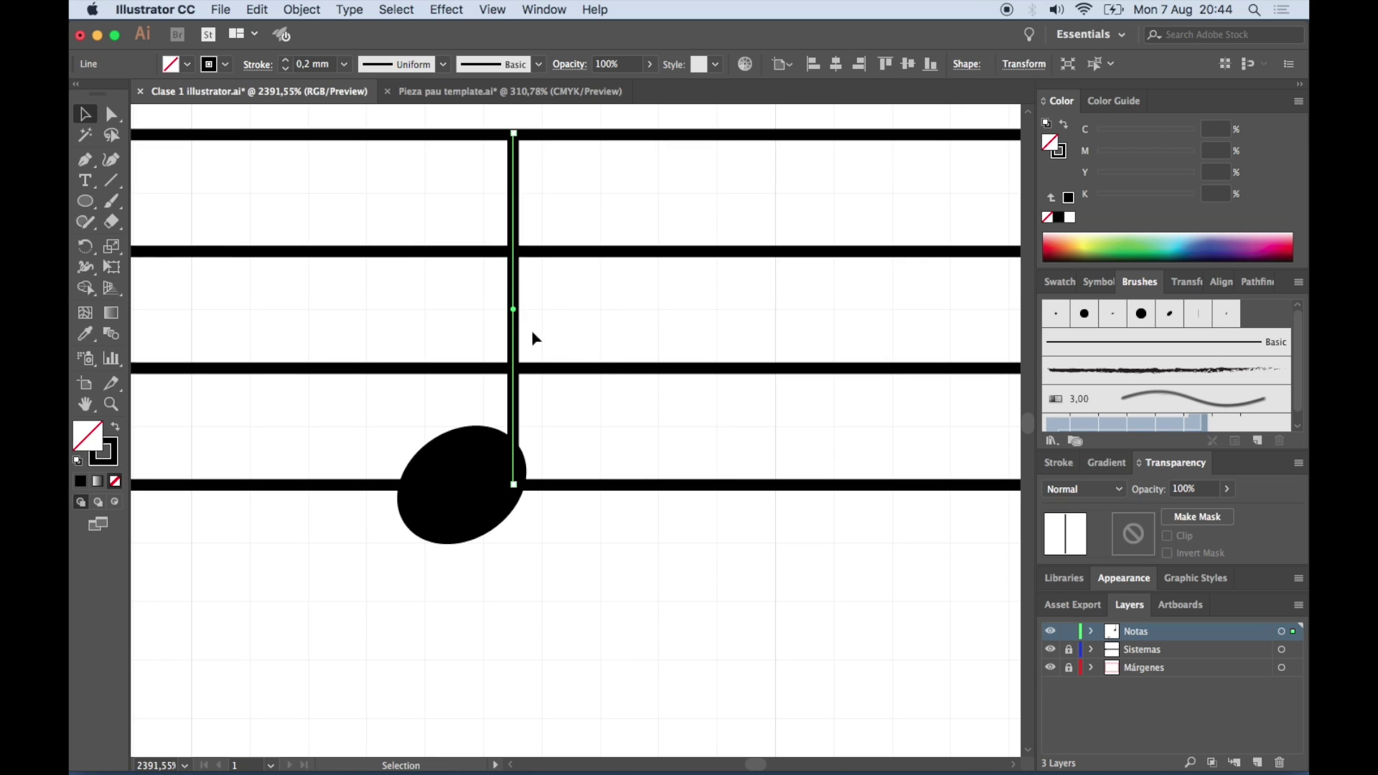
left_click(584, 310)
left_click_drag(519, 314, 524, 315)
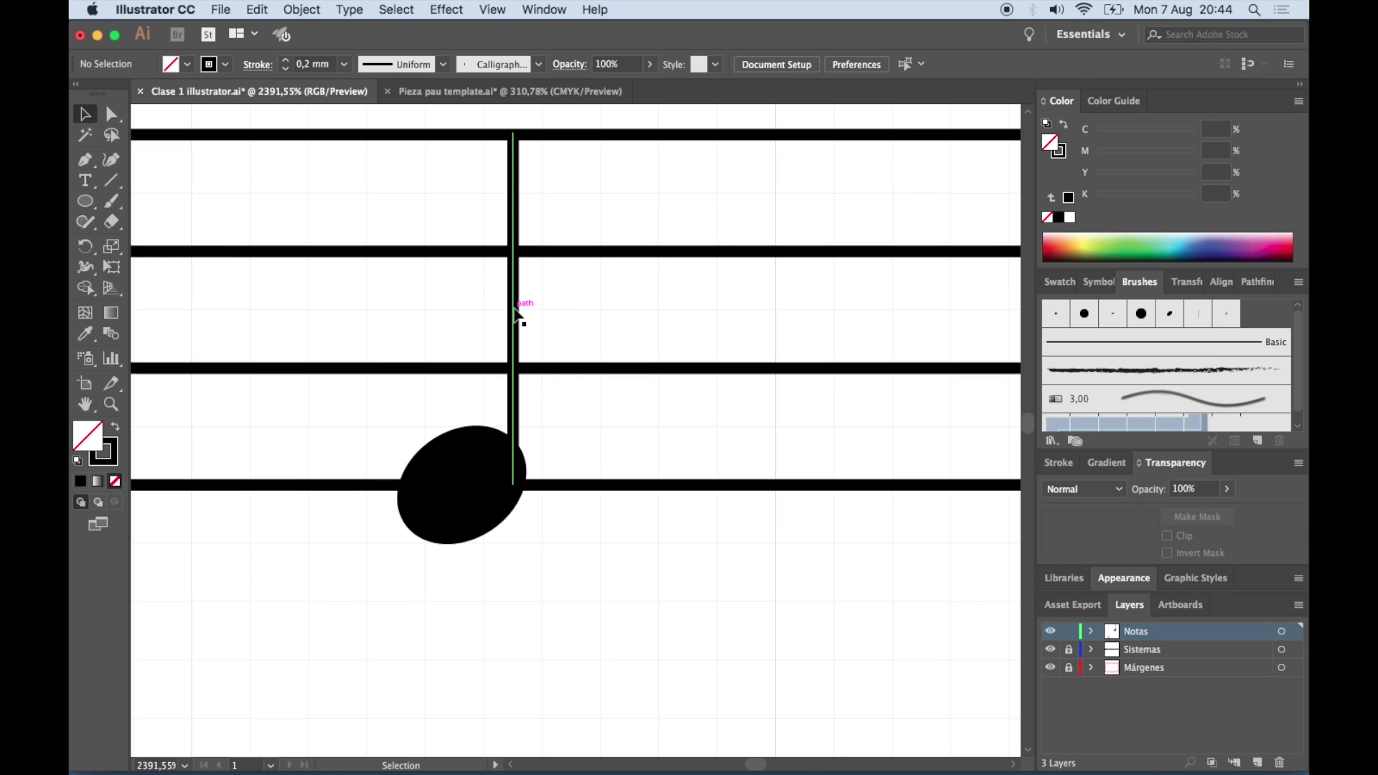
left_click(604, 325)
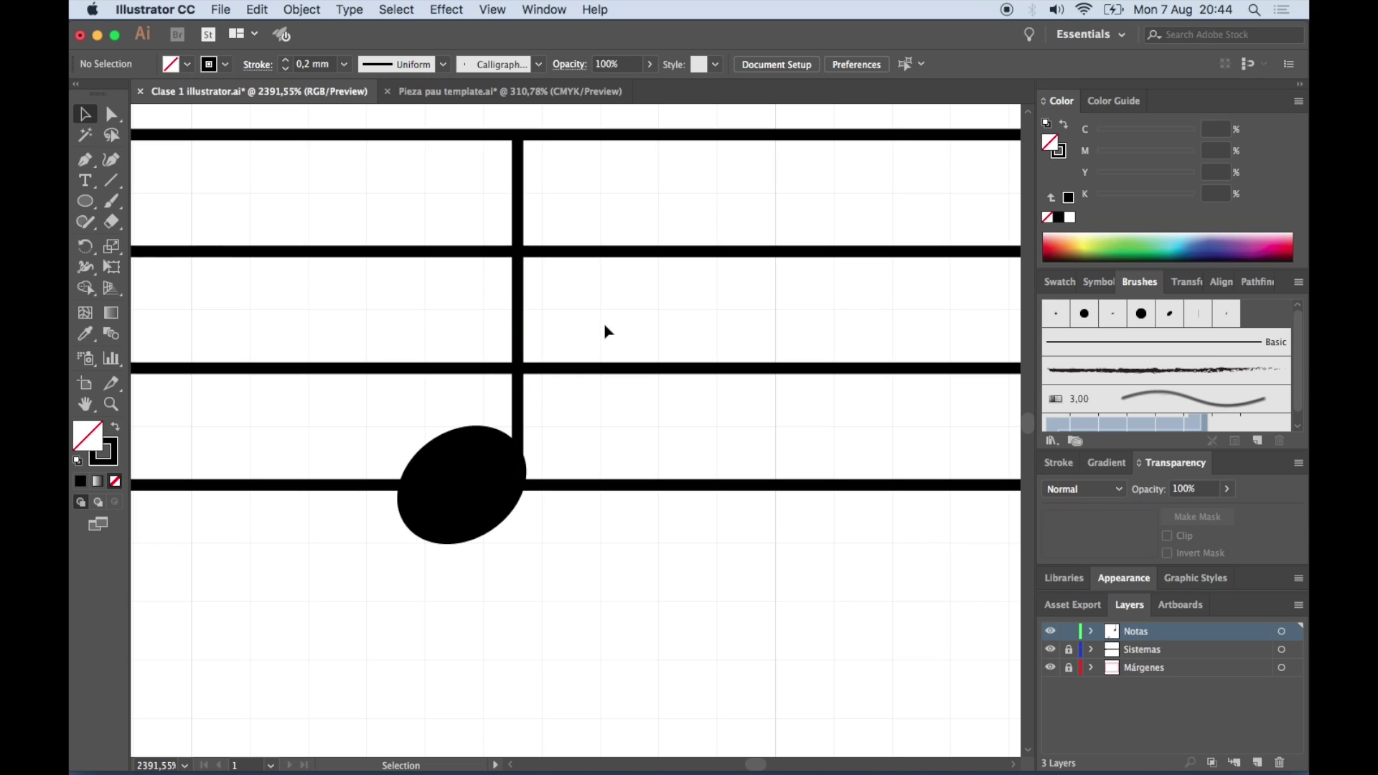
Group the note head and stem into a single quarter note with Ctrl+G
scroll(605, 323, "down", 3)
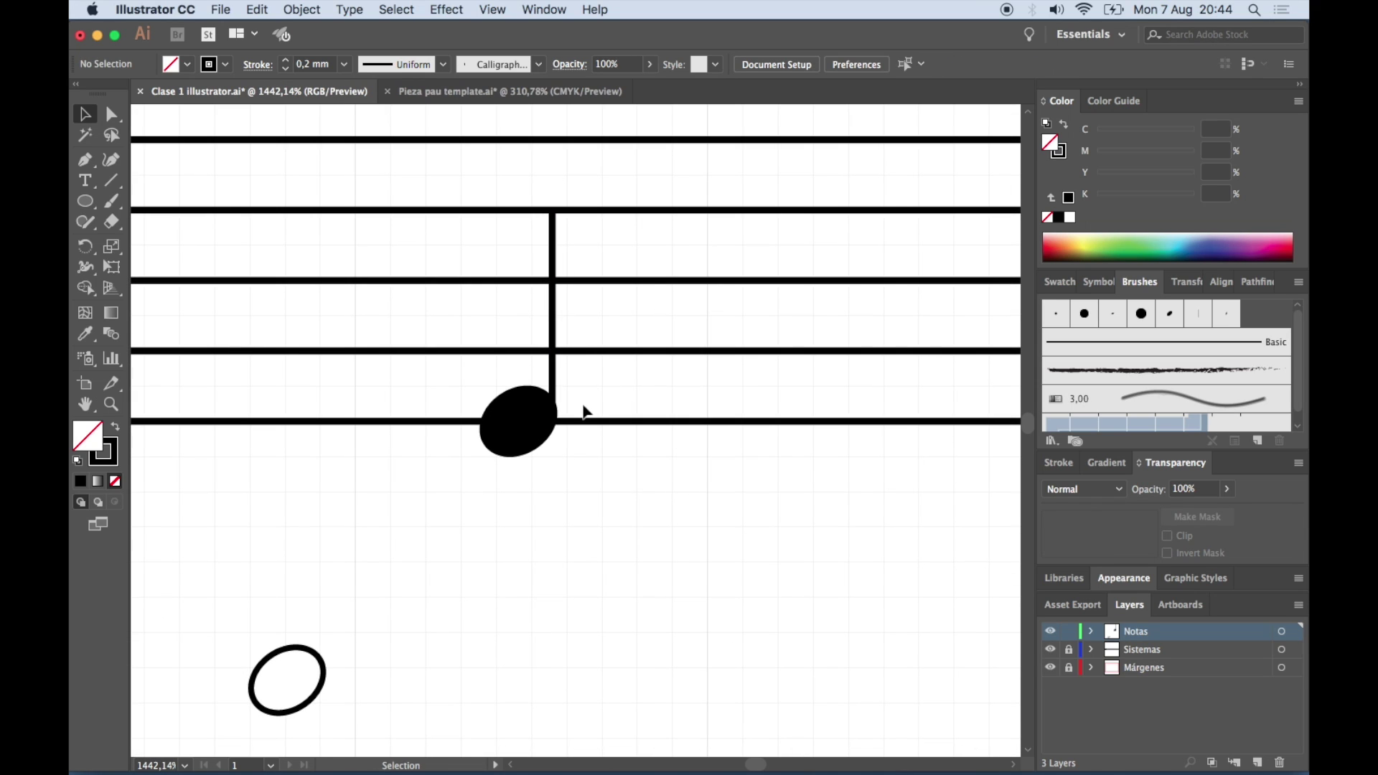
left_click_drag(600, 409, 483, 376)
key("ctrl+g")
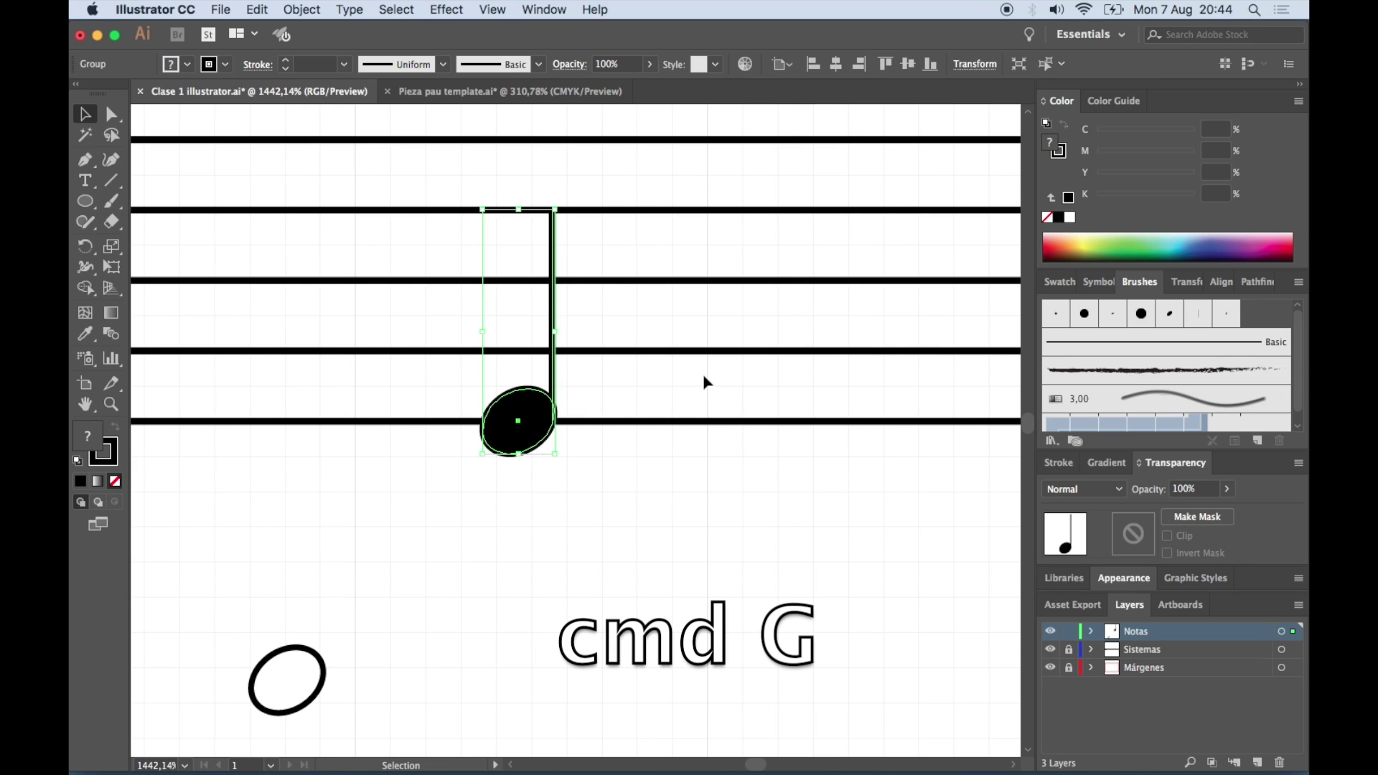
left_click(704, 376)
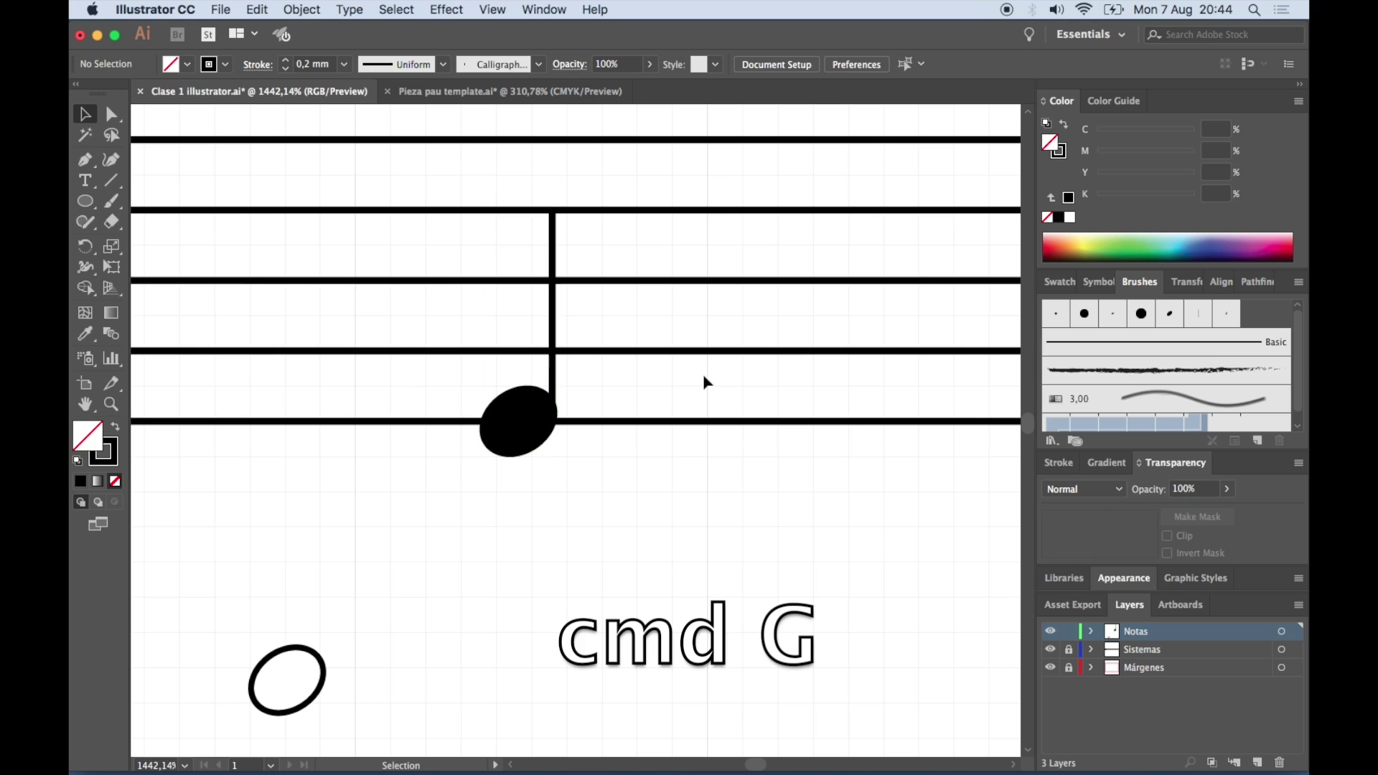
scroll(704, 376, "up", 4)
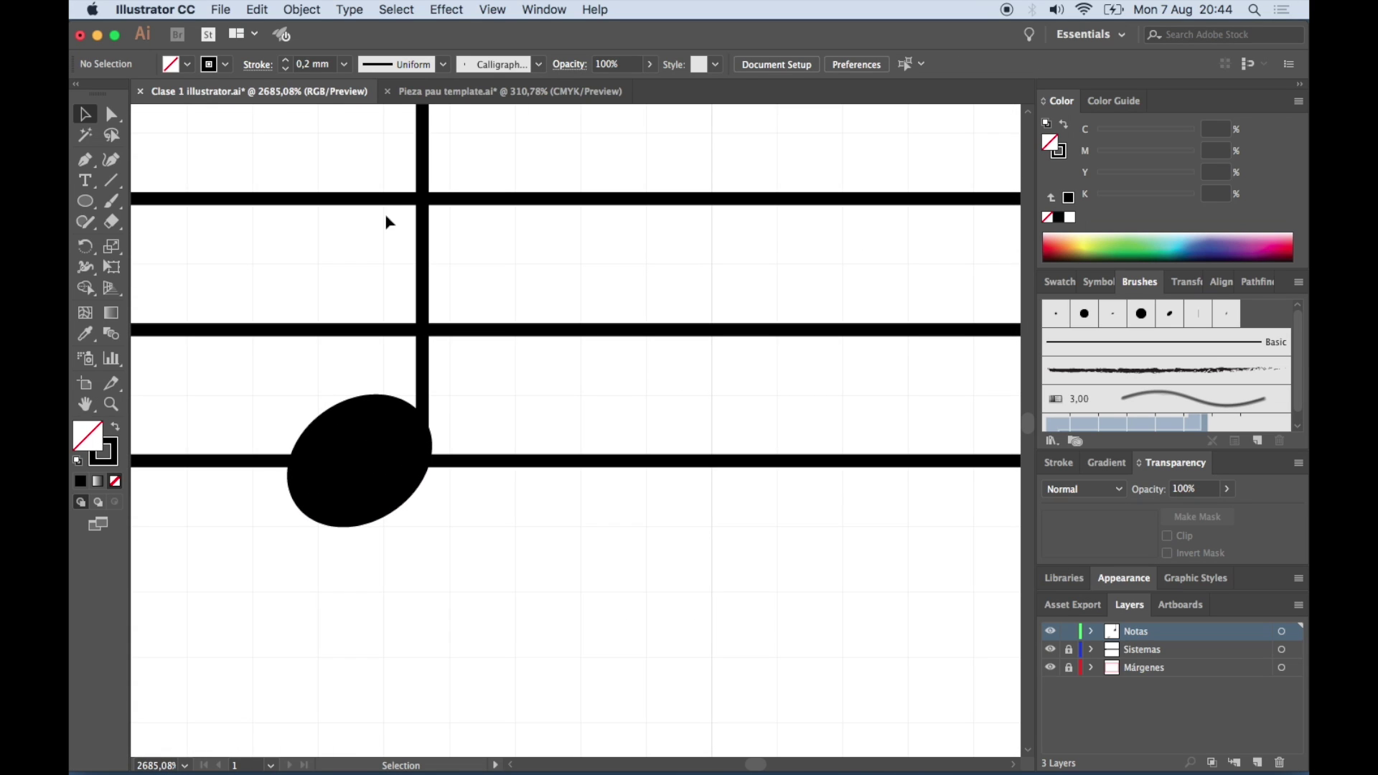
left_click_drag(423, 252, 542, 258)
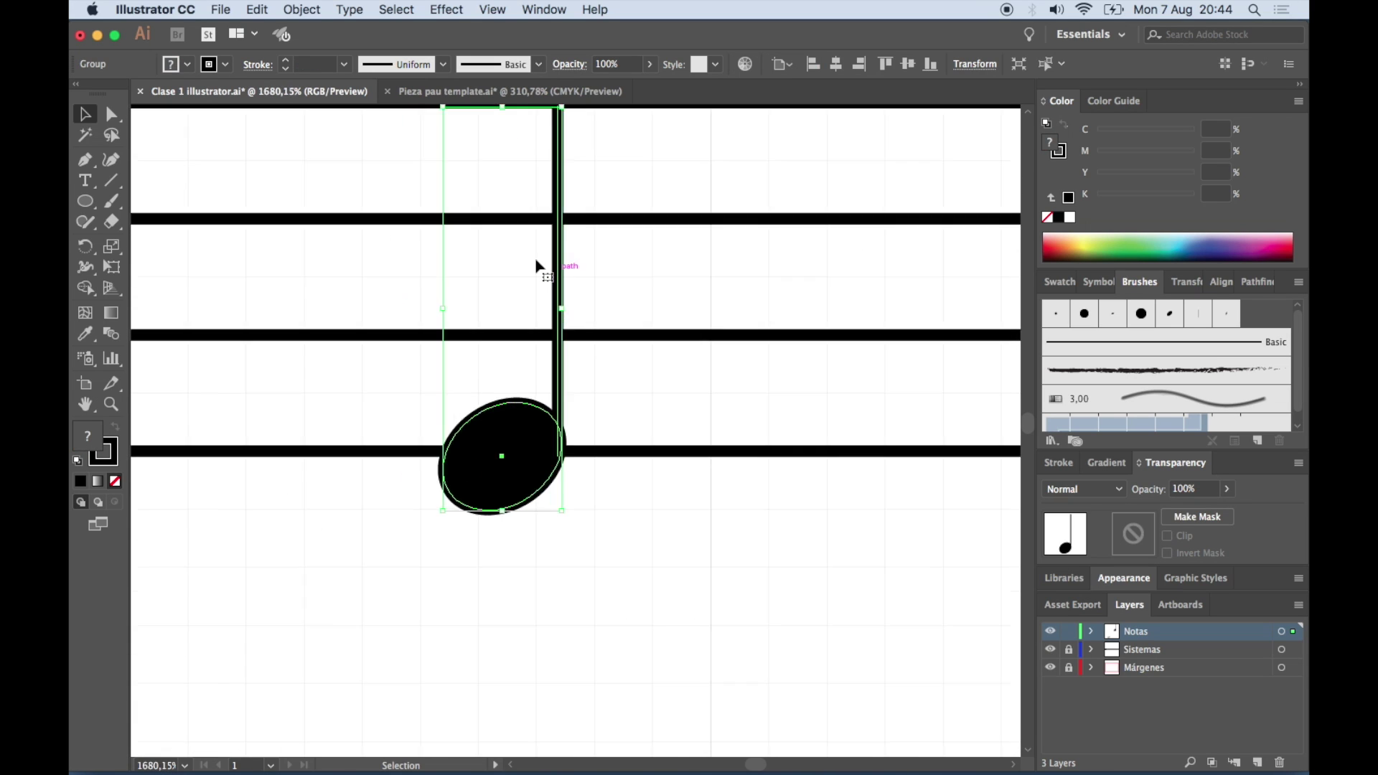
scroll(540, 267, "down", 4)
scroll(726, 349, "down", 2)
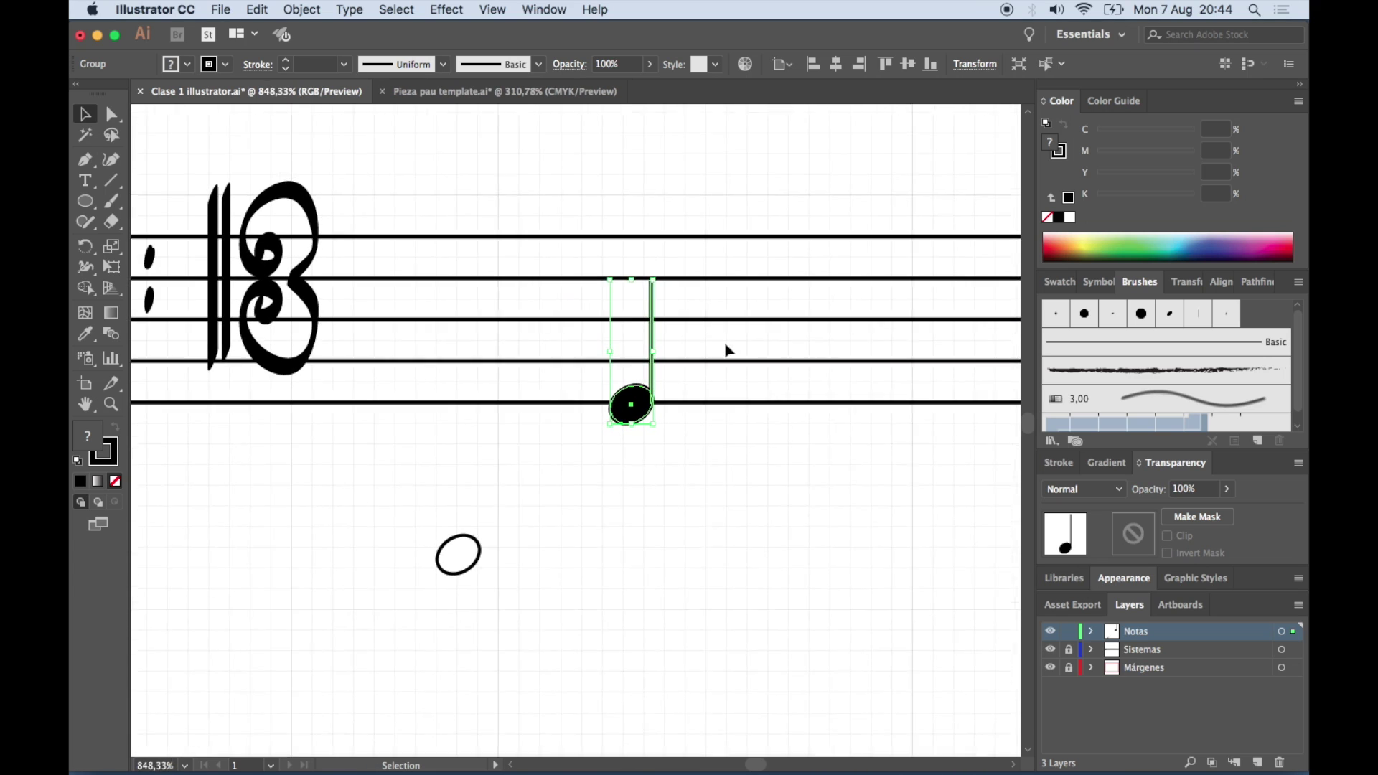
left_click(725, 467)
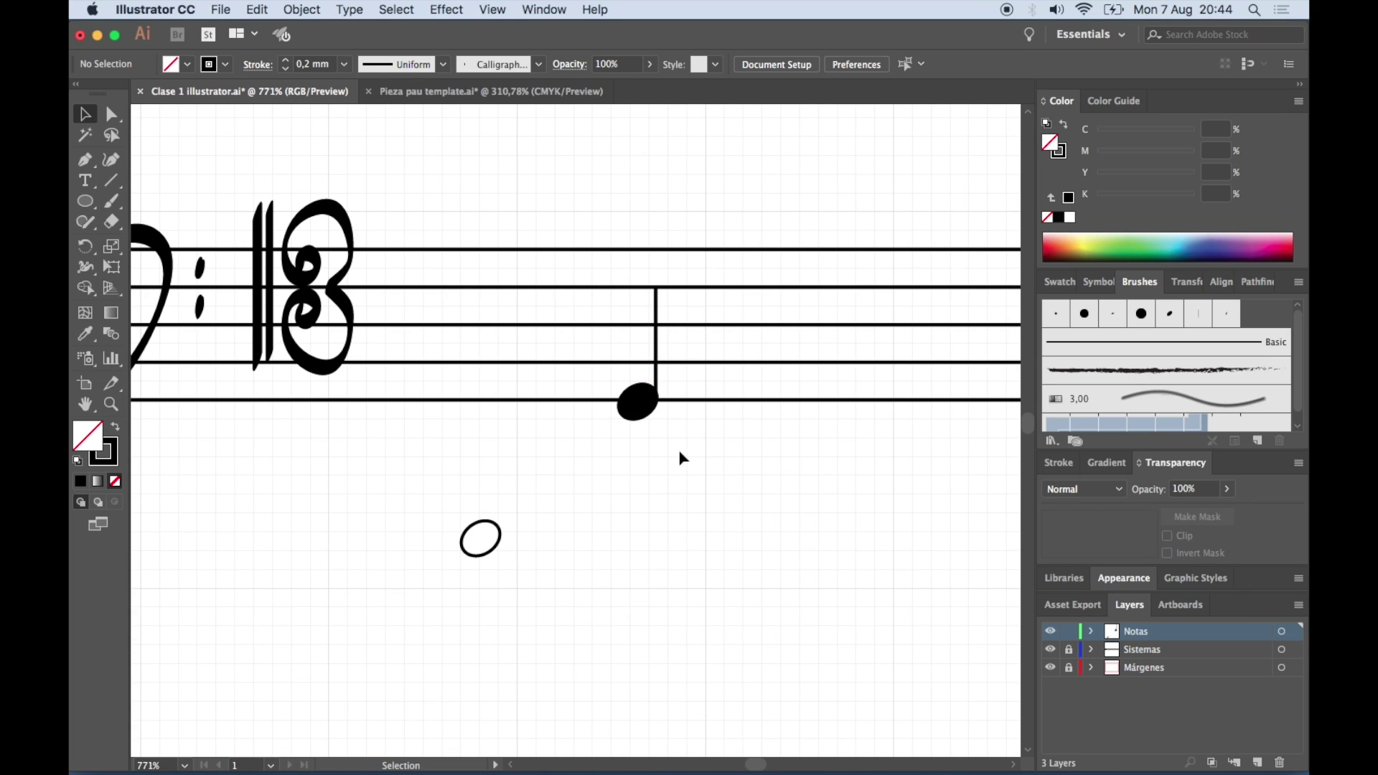
Copy the quarter note, paste it in place, and move the copy right and higher on the staff
left_click_drag(682, 457, 575, 314)
key("super+c")
key("super+shift+v")
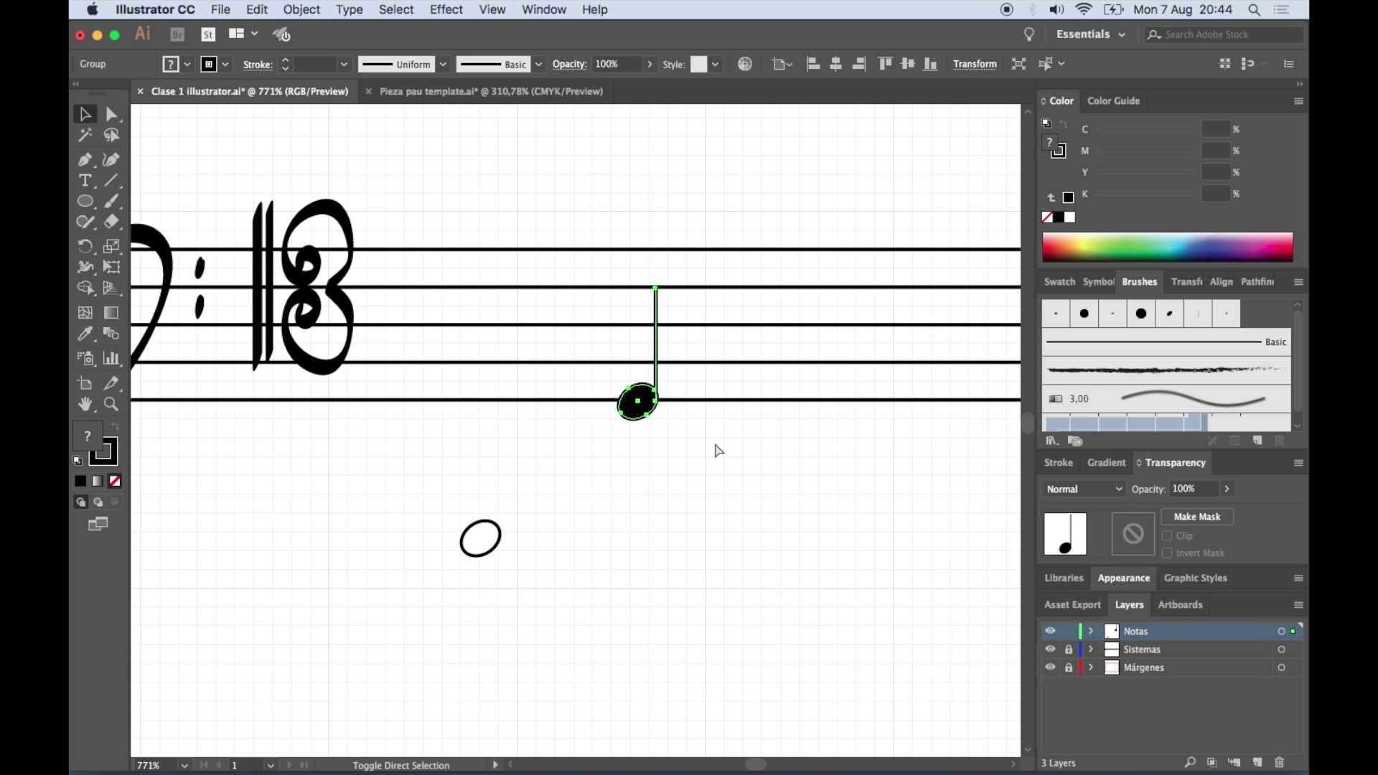
mouse_move(633, 402)
left_mouse_down()
mouse_move(770, 406)
mouse_move(789, 366)
left_mouse_up()
left_click(816, 515)
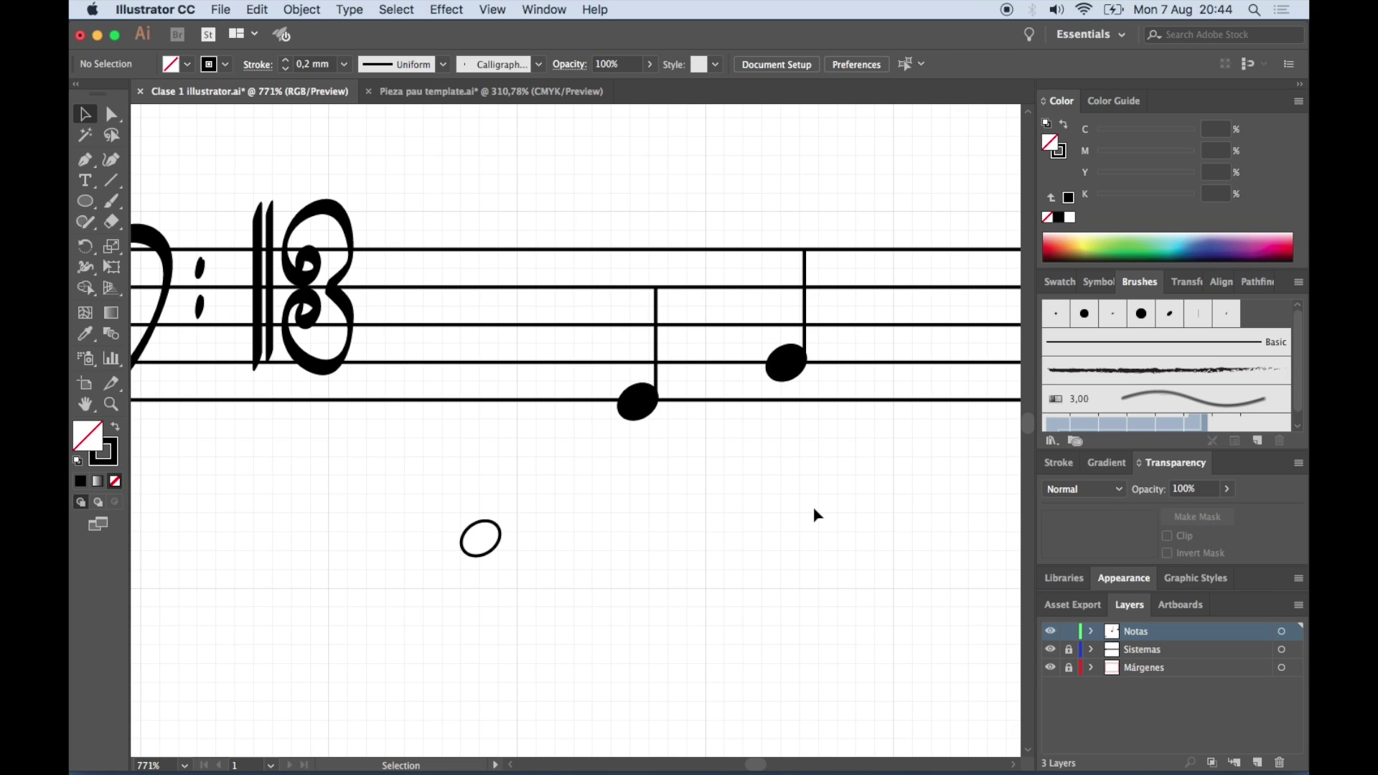
Duplicate the pair of quarter notes about 17.5 mm to the right
scroll(655, 459, "right", 4)
scroll(655, 458, "up", 1)
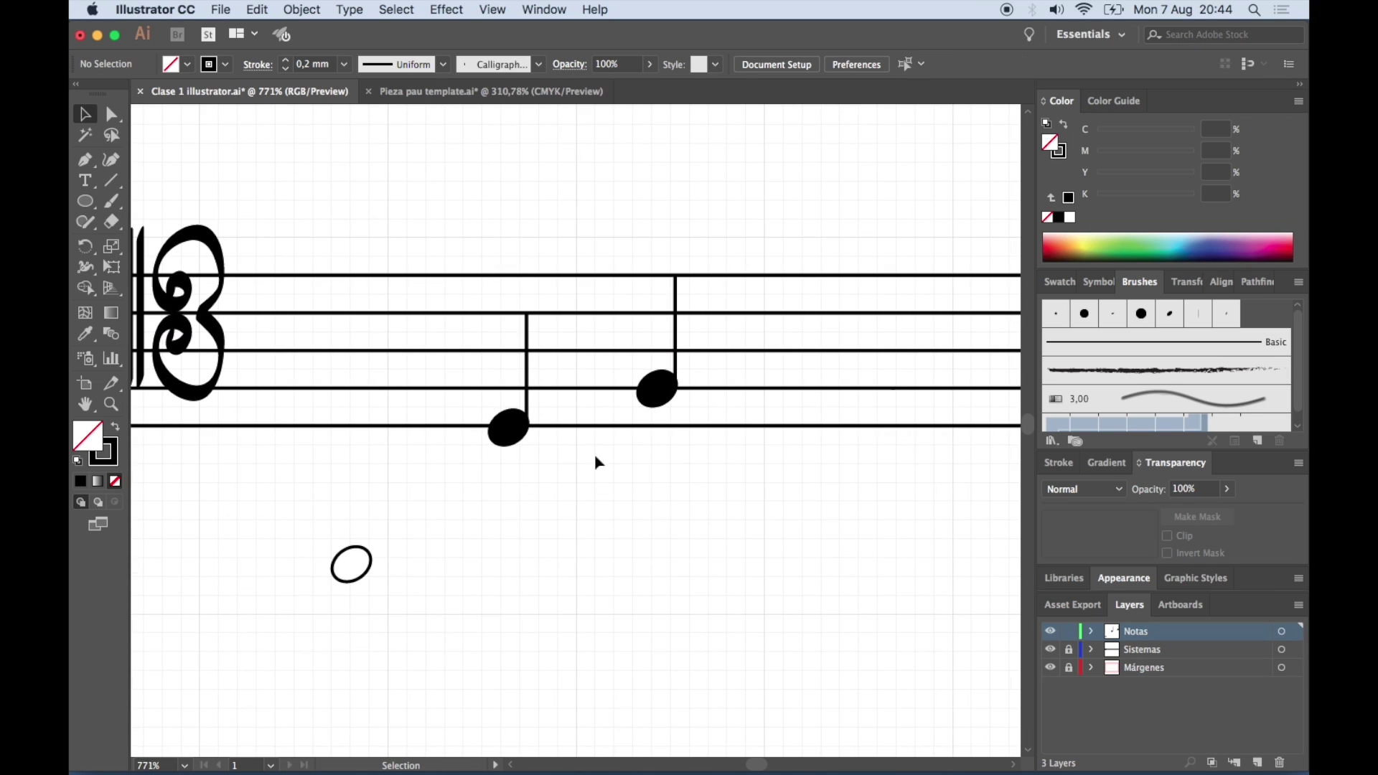
left_click_drag(713, 522, 402, 354)
key("super")
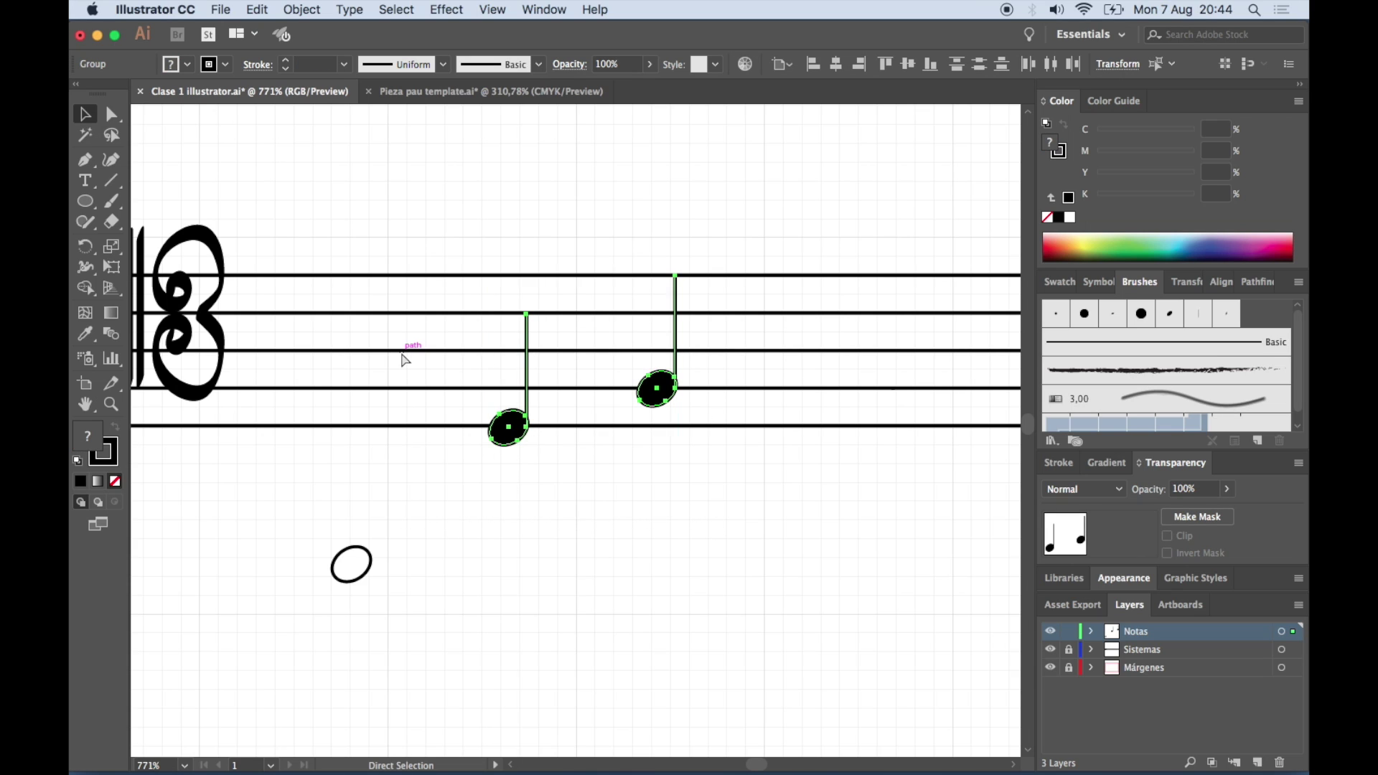
key("super")
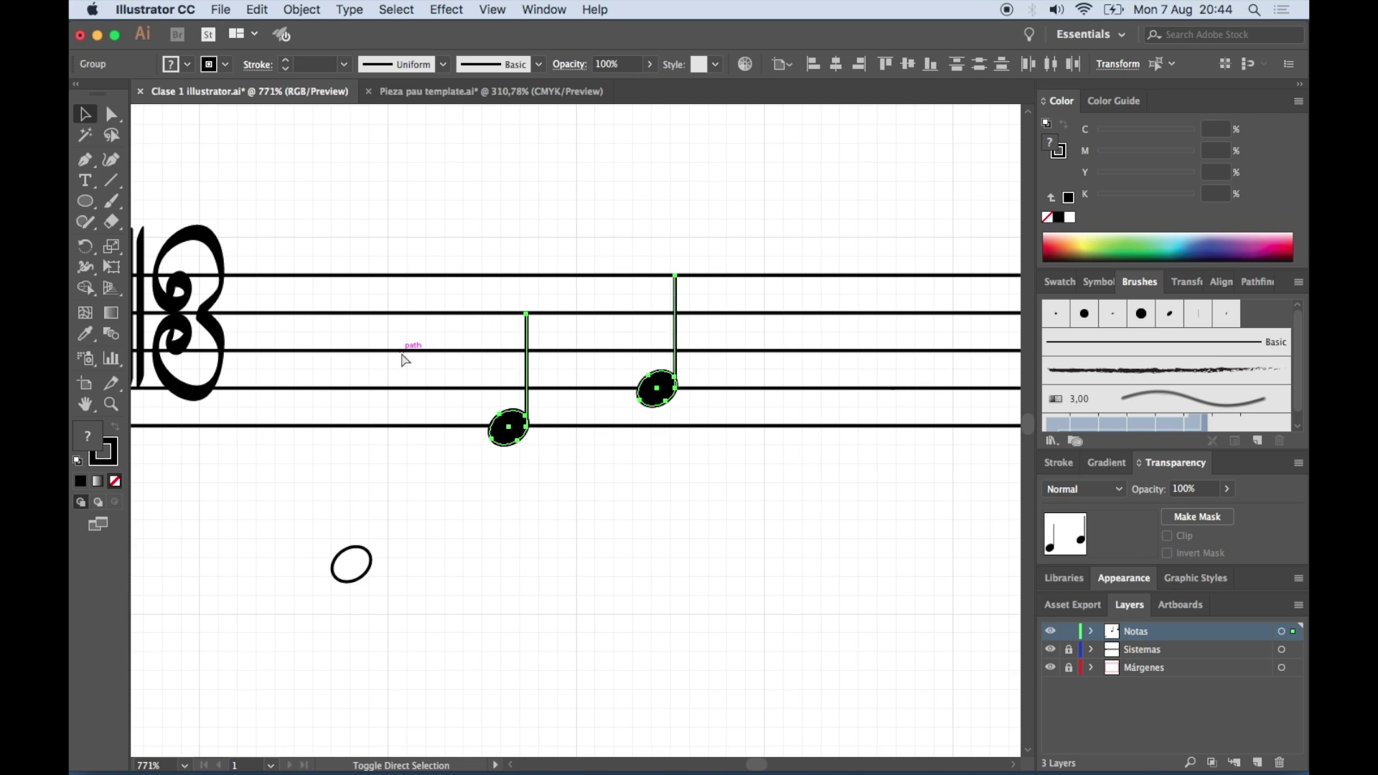
scroll(610, 427, "right", 5)
left_click_drag(435, 362, 765, 344)
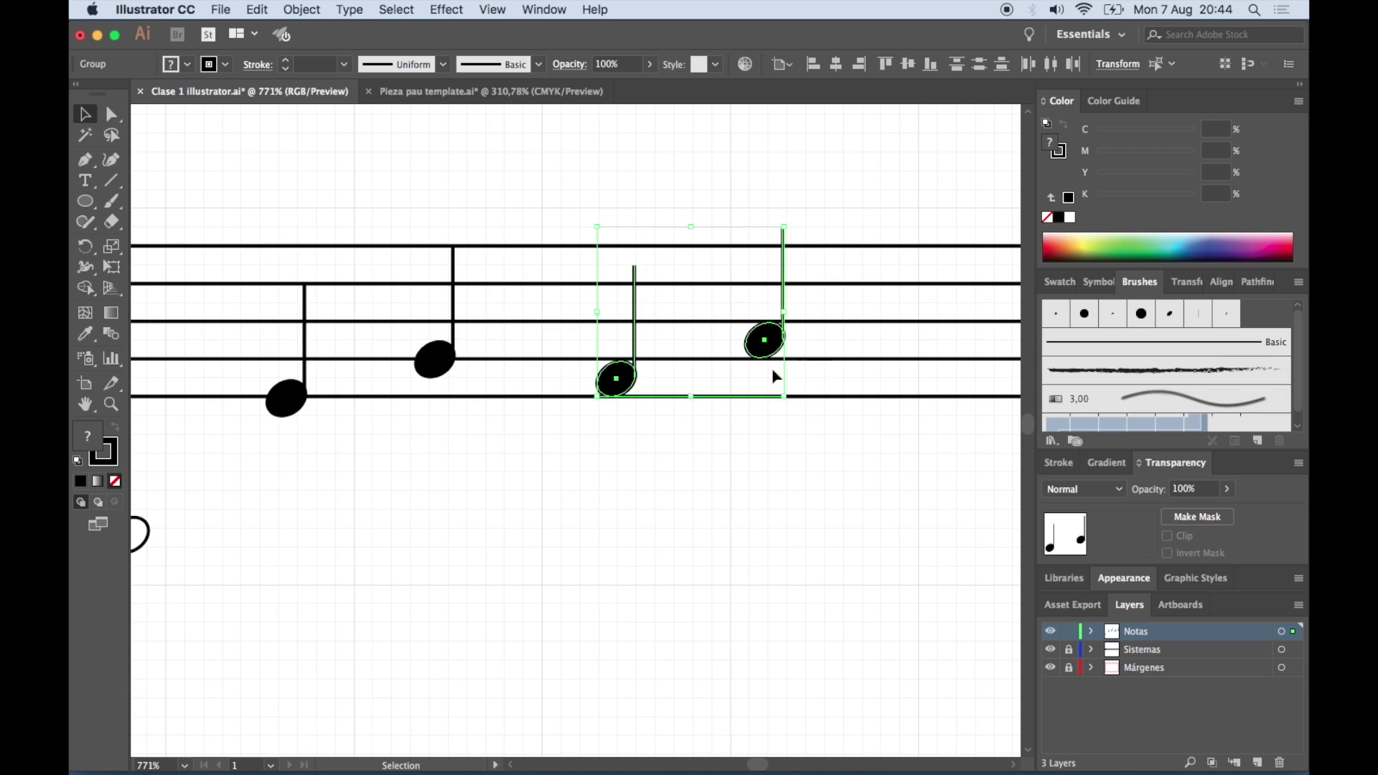
left_click(796, 450)
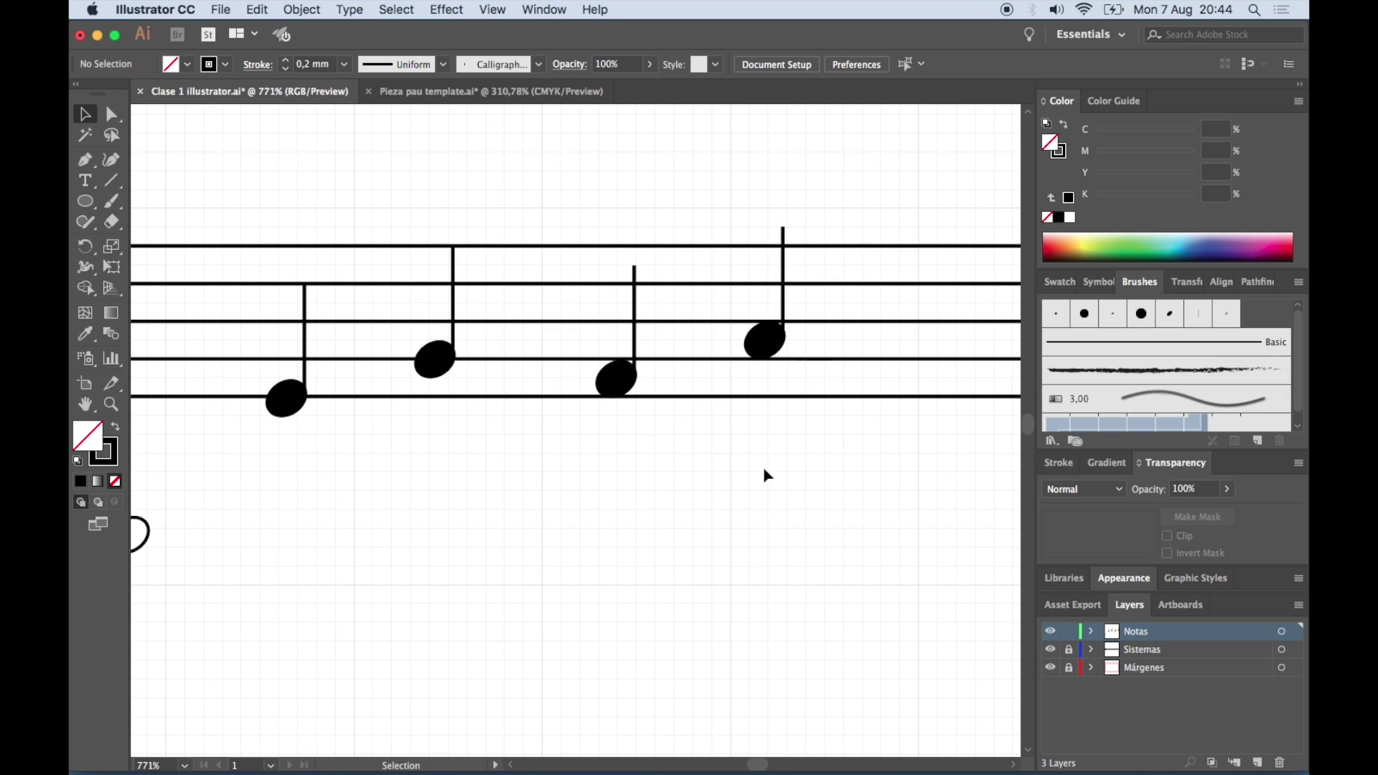
scroll(763, 466, "up", 2)
scroll(763, 466, "up", 3)
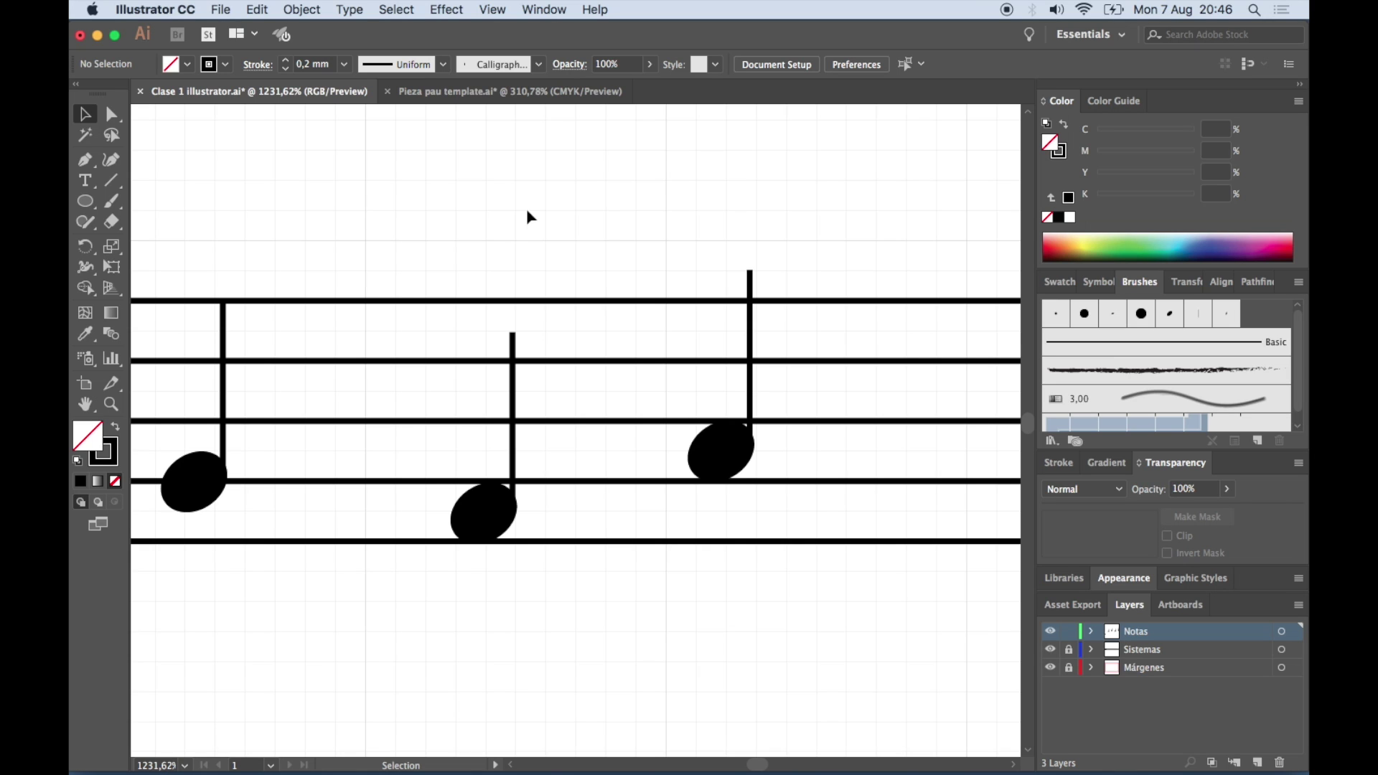
scroll(526, 213, "up", 1)
scroll(527, 213, "up", 1)
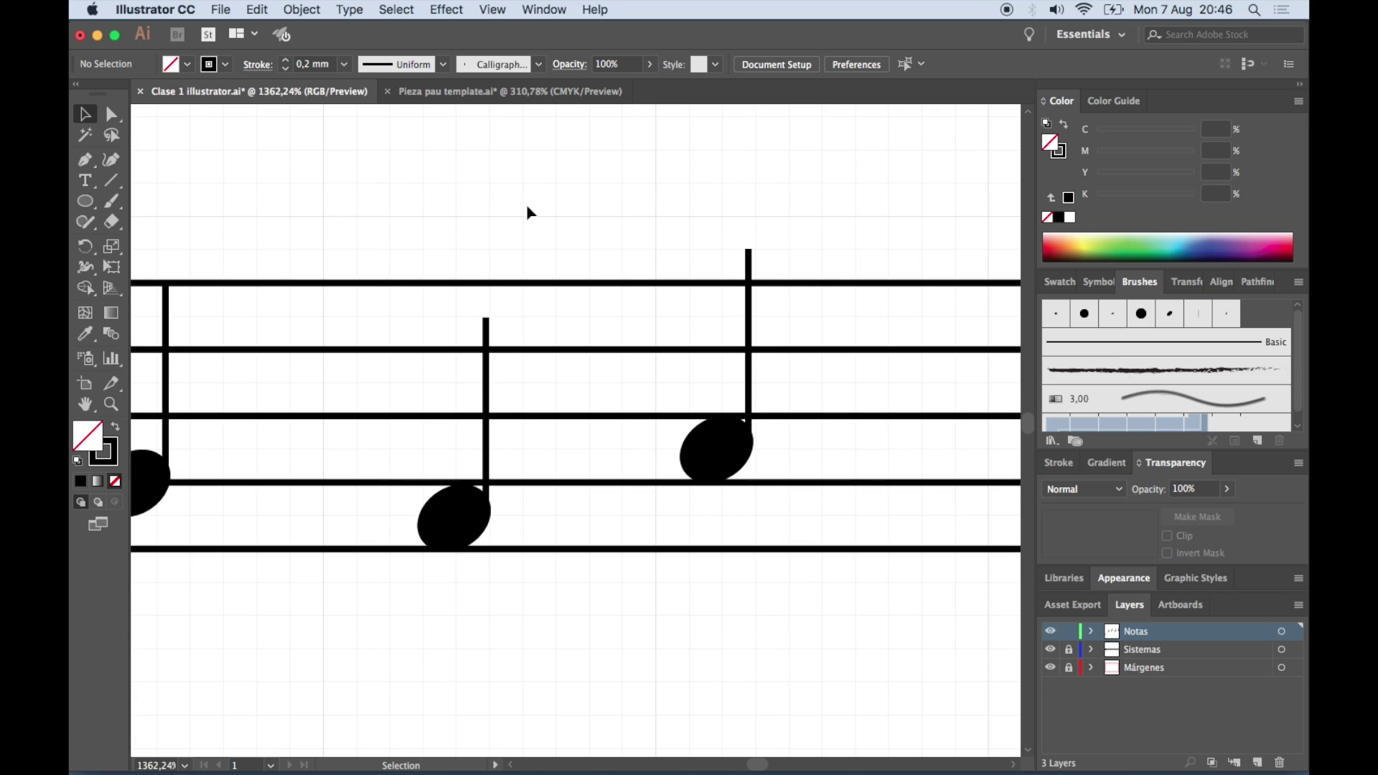
scroll(526, 213, "up", 1)
scroll(526, 213, "up", 1)
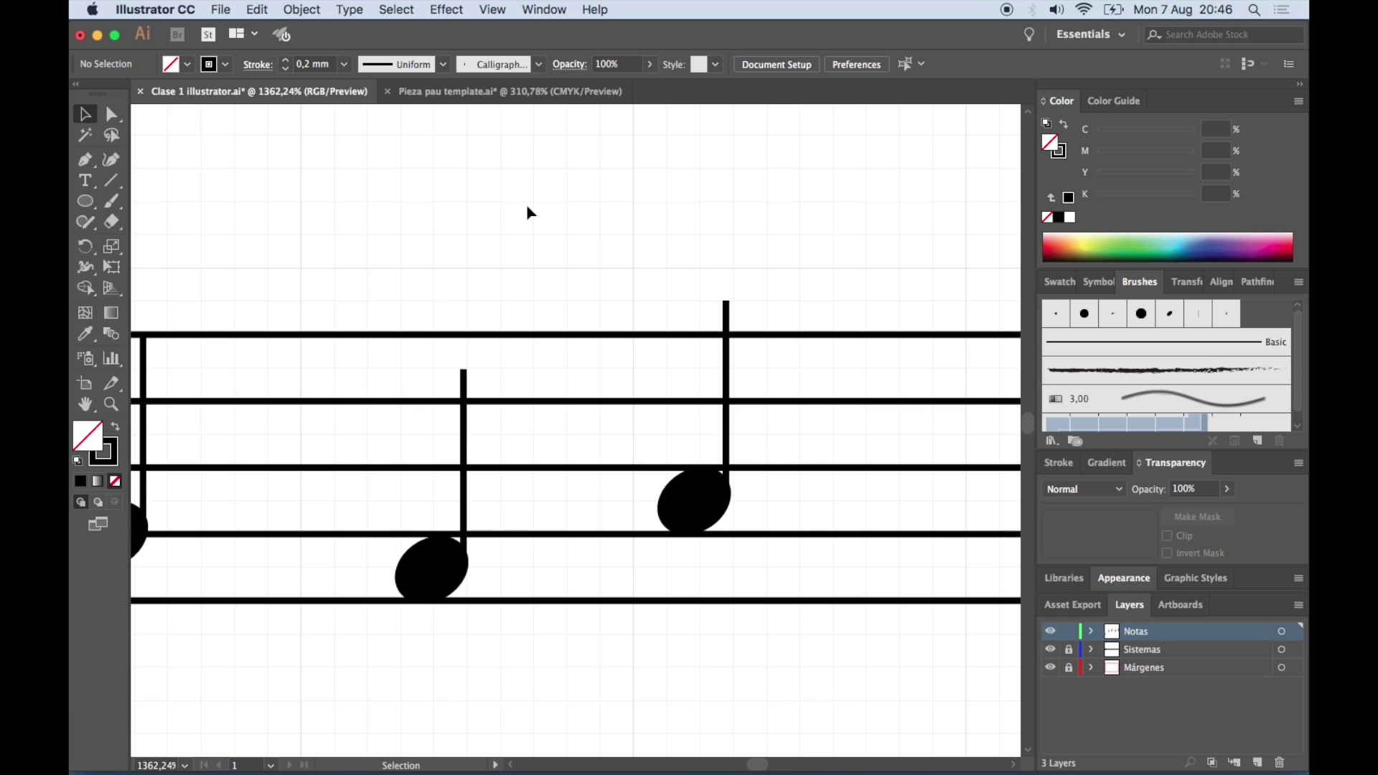
Choose the Line Segment tool with a 1 mm stroke weight
left_click(113, 184)
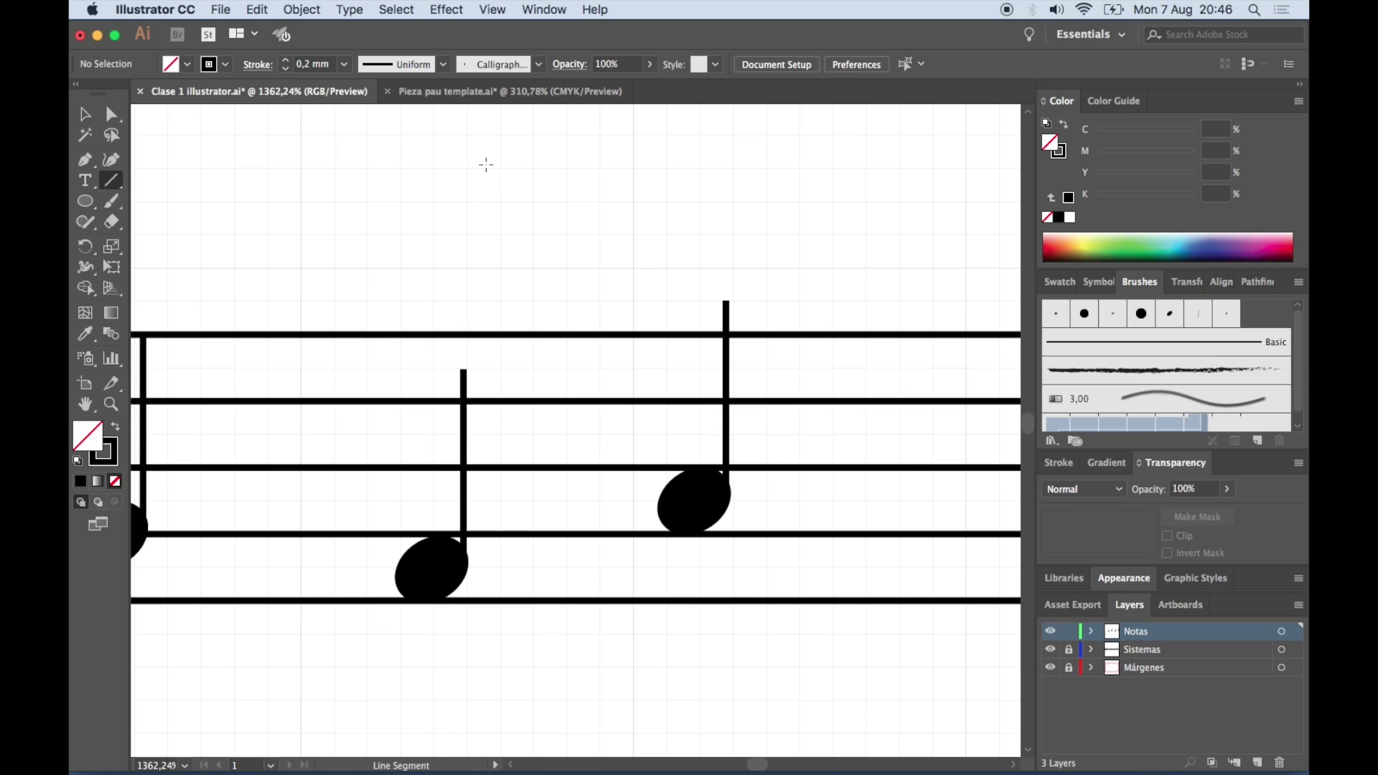
left_click(311, 64)
key("BackSpace")
key("BackSpace")
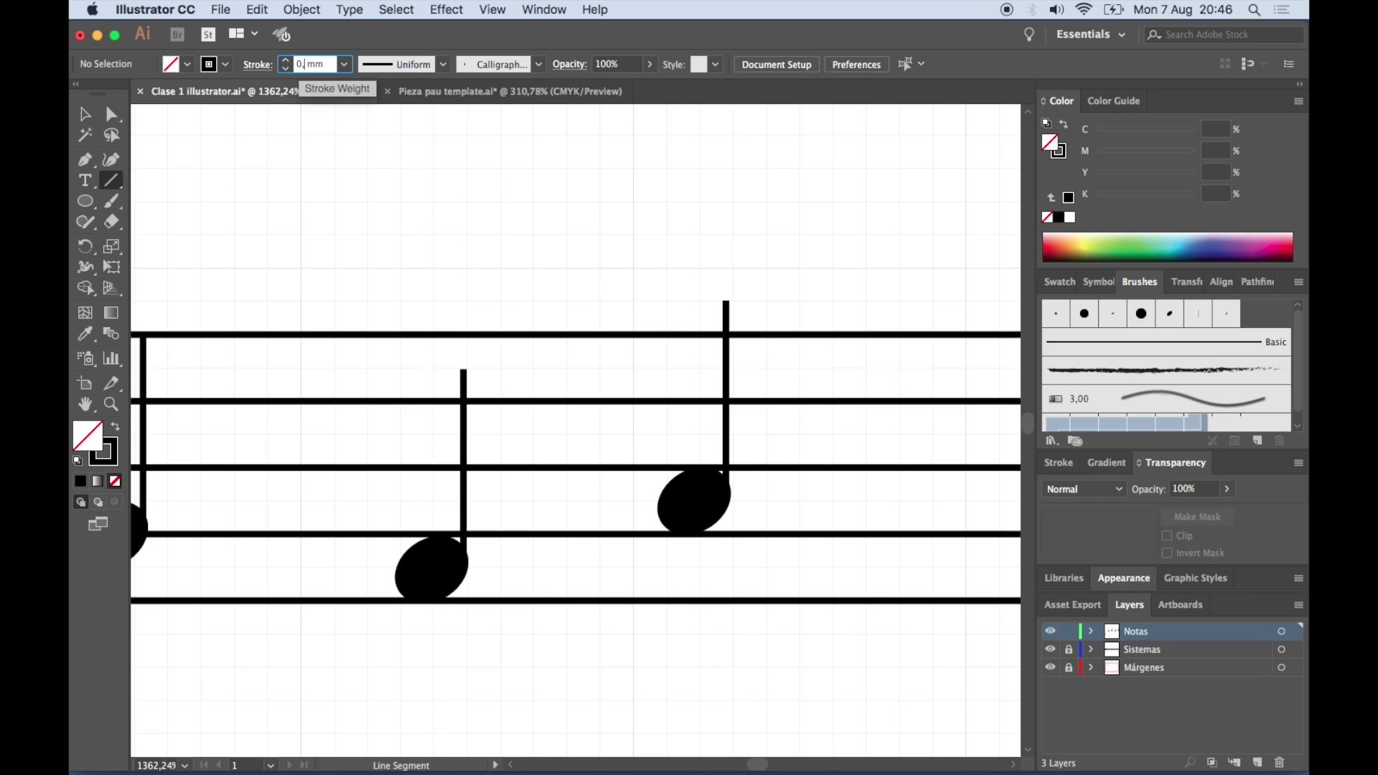
key("BackSpace")
type("1")
key("Return")
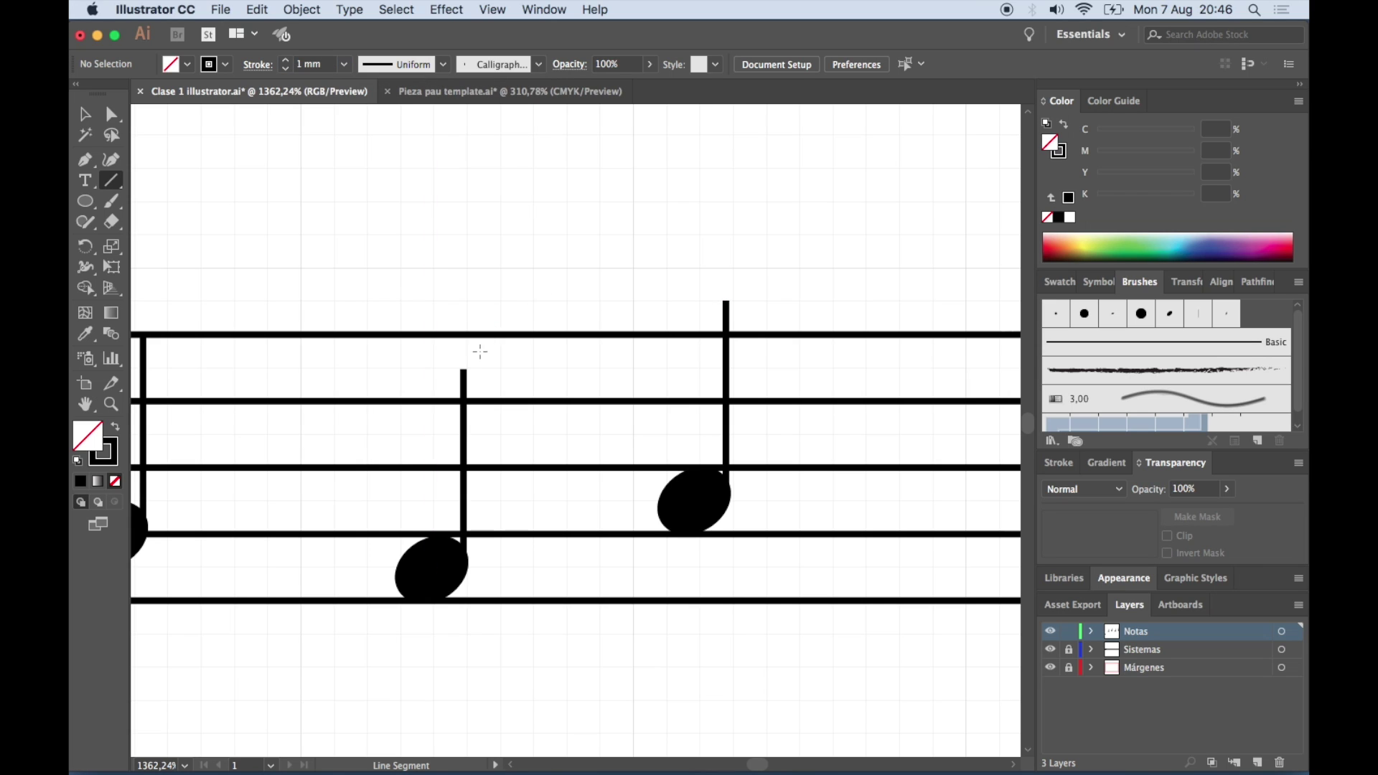
Draw the beam from the left stem's top to the right stem's top
scroll(502, 320, "down", 3)
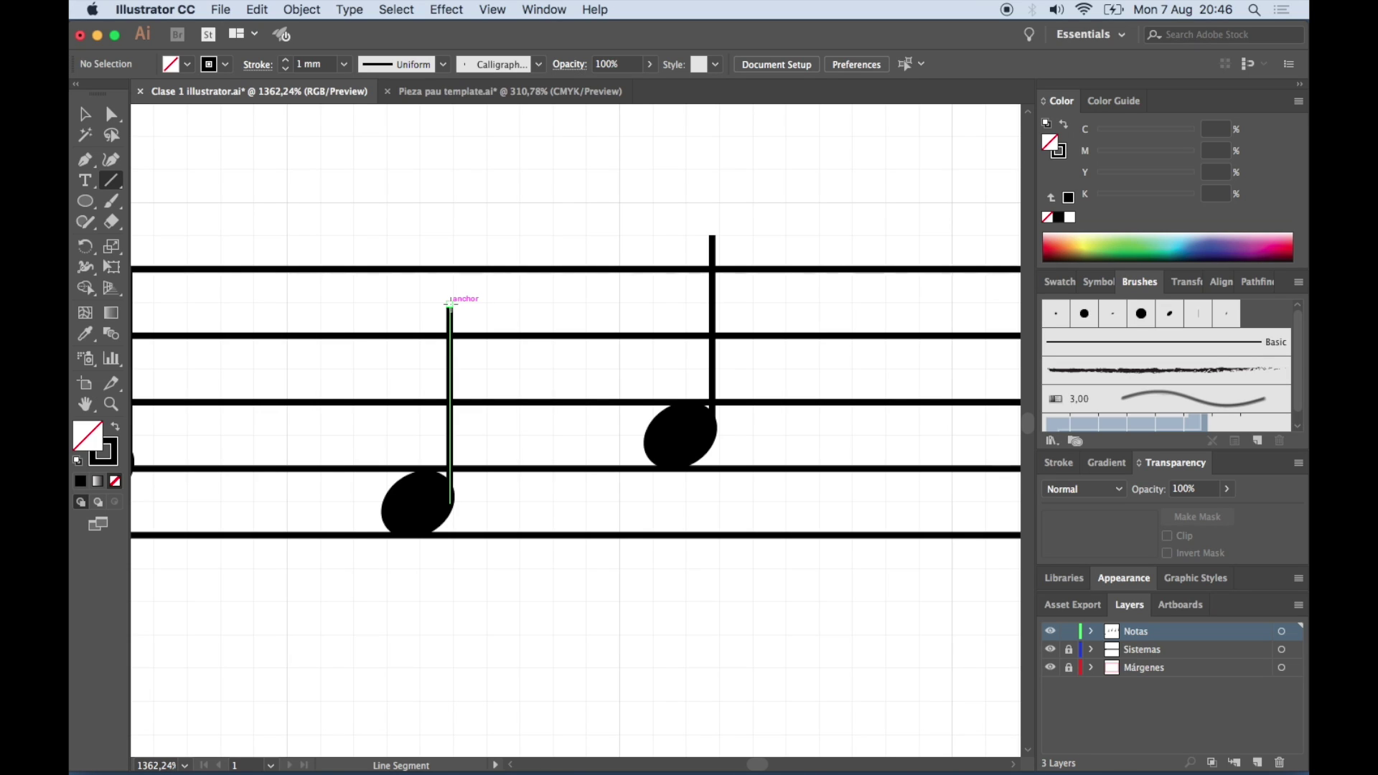
left_click_drag(450, 304, 713, 234)
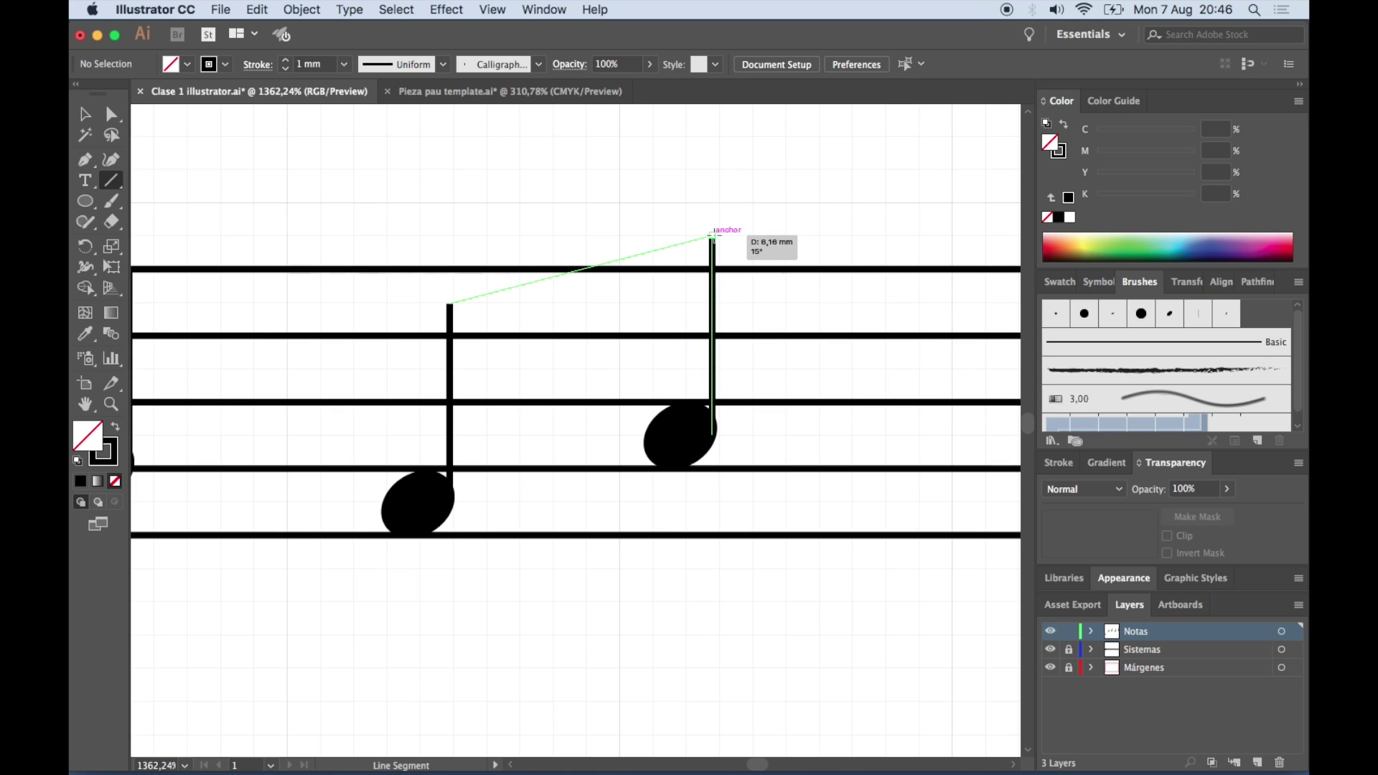
left_click_drag(712, 233, 713, 235)
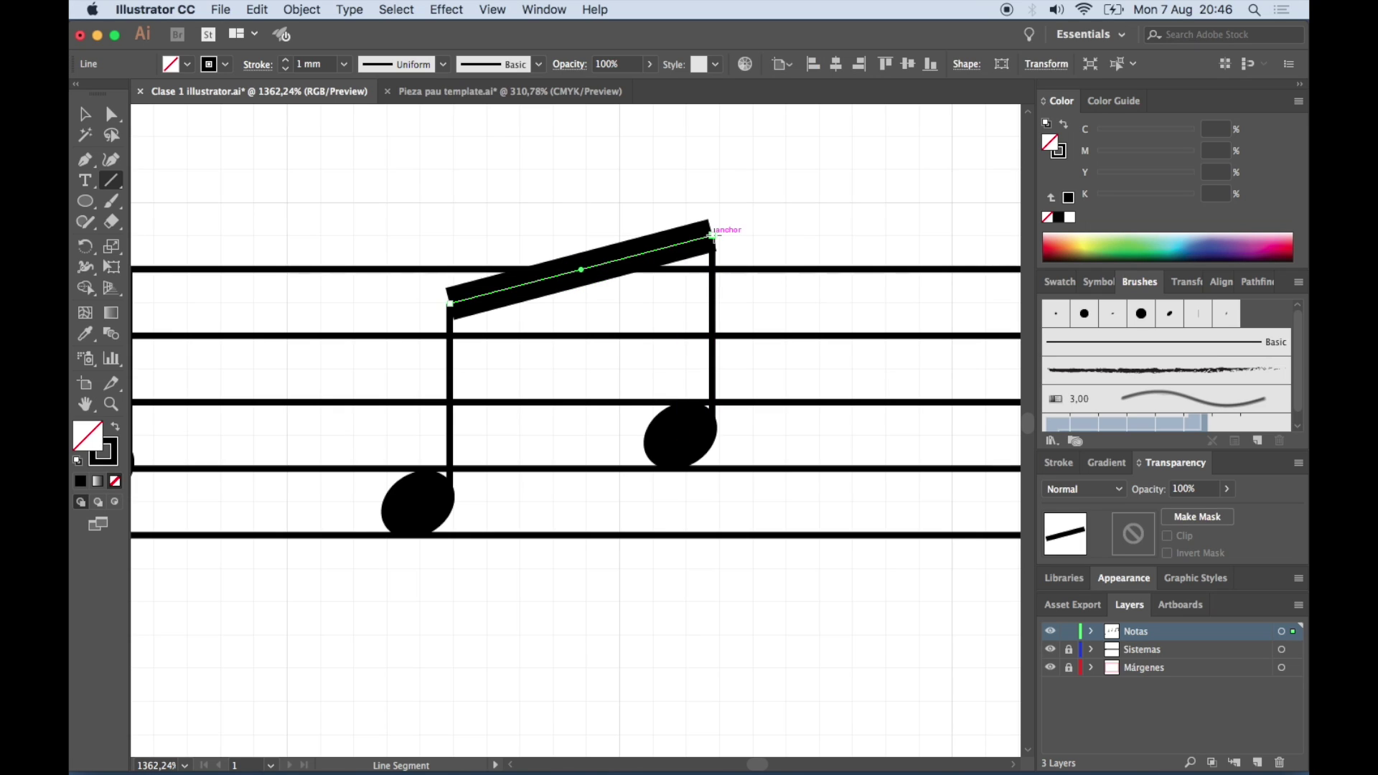
key("v")
left_click(780, 243)
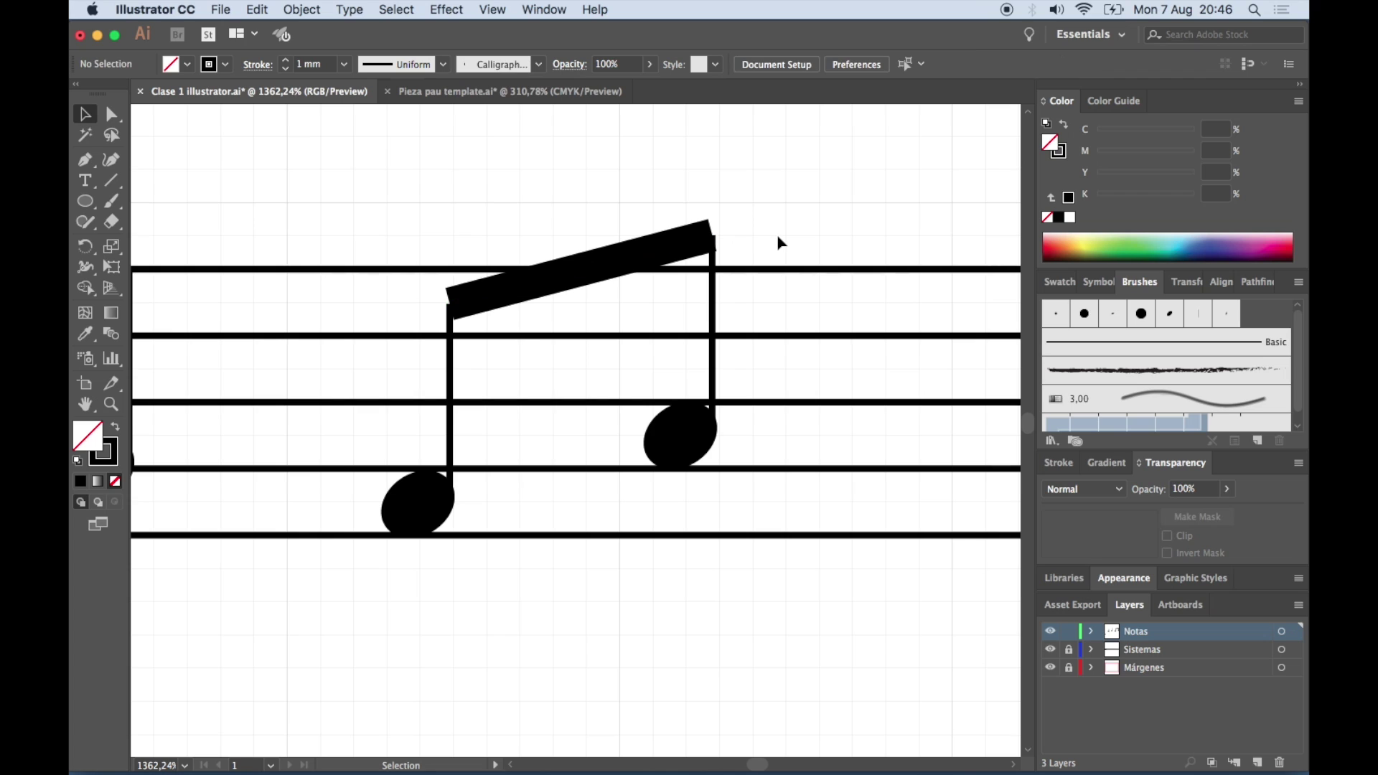
scroll(781, 242, "up", 3)
scroll(778, 240, "left", 3)
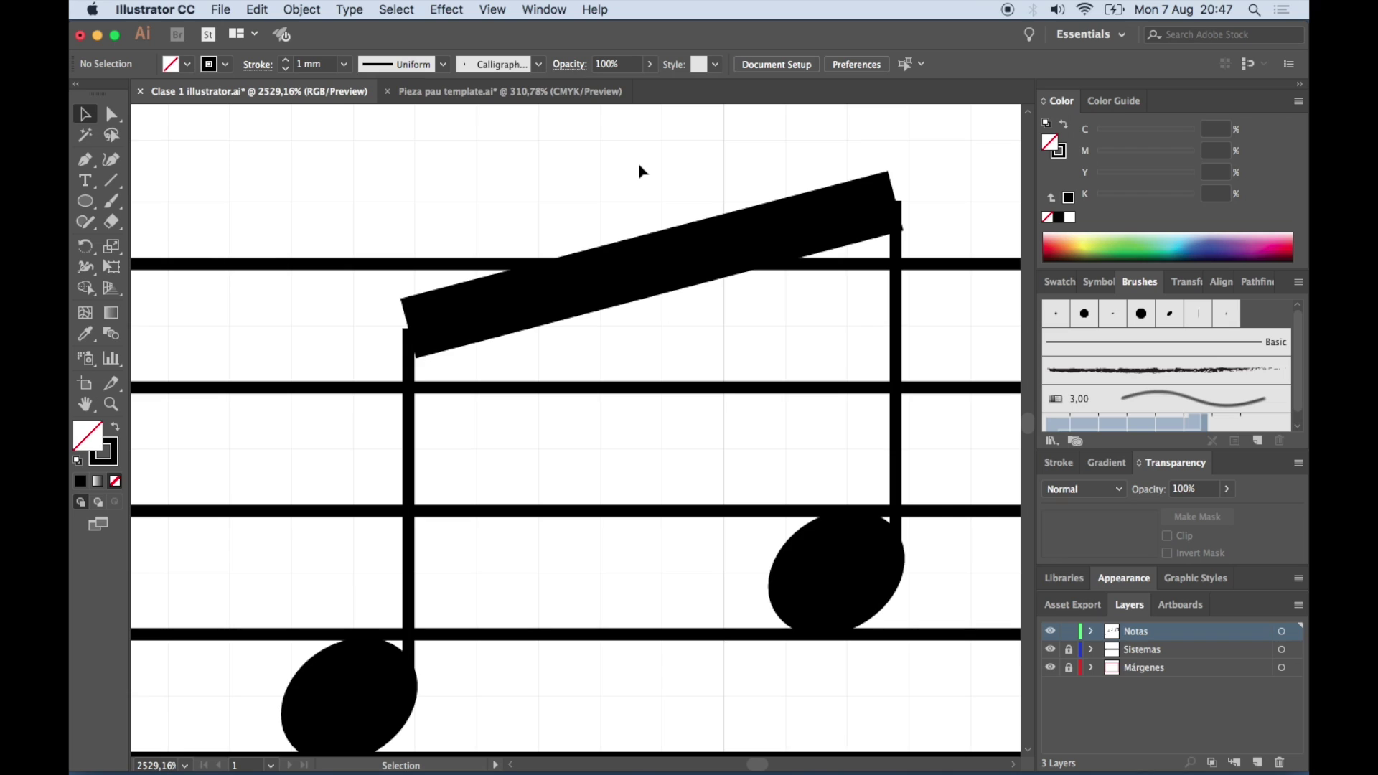
scroll(640, 165, "right", 2)
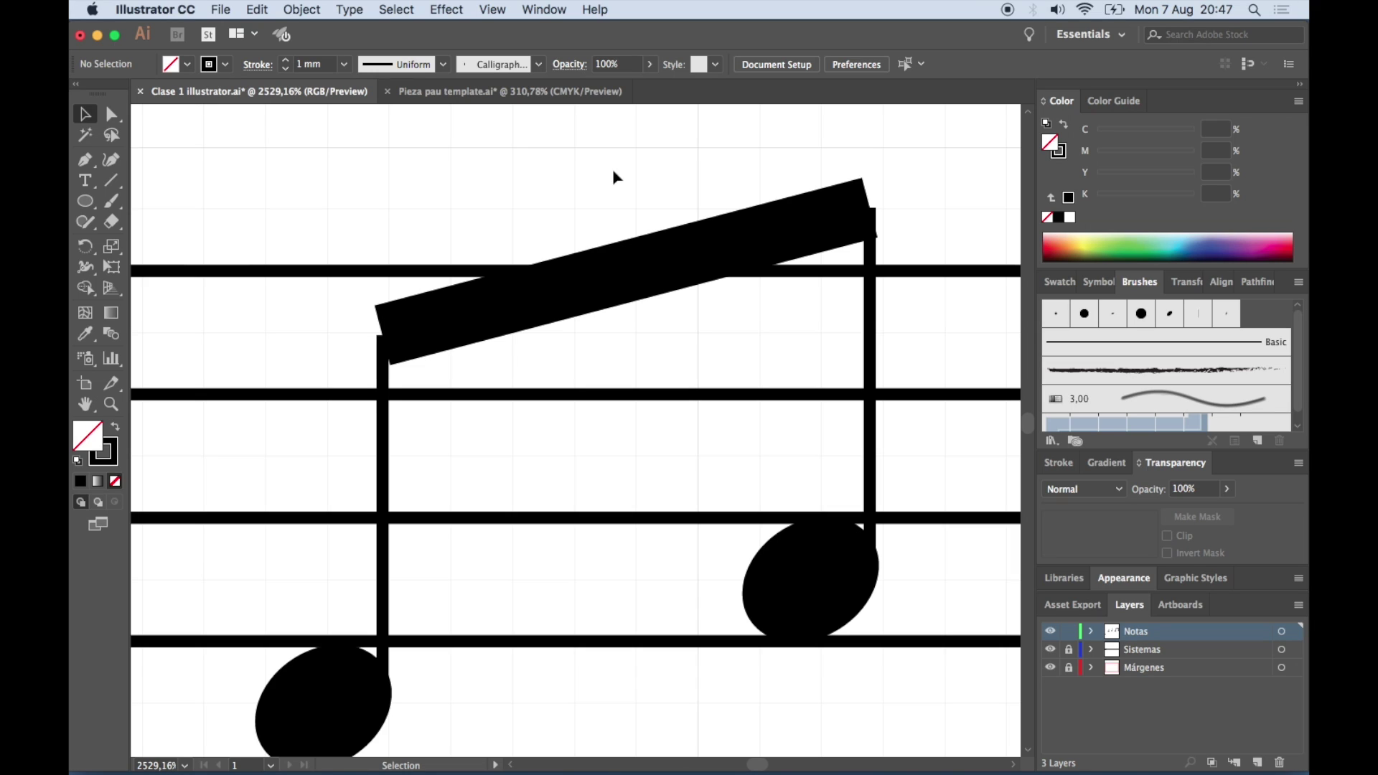
scroll(564, 169, "down", 2)
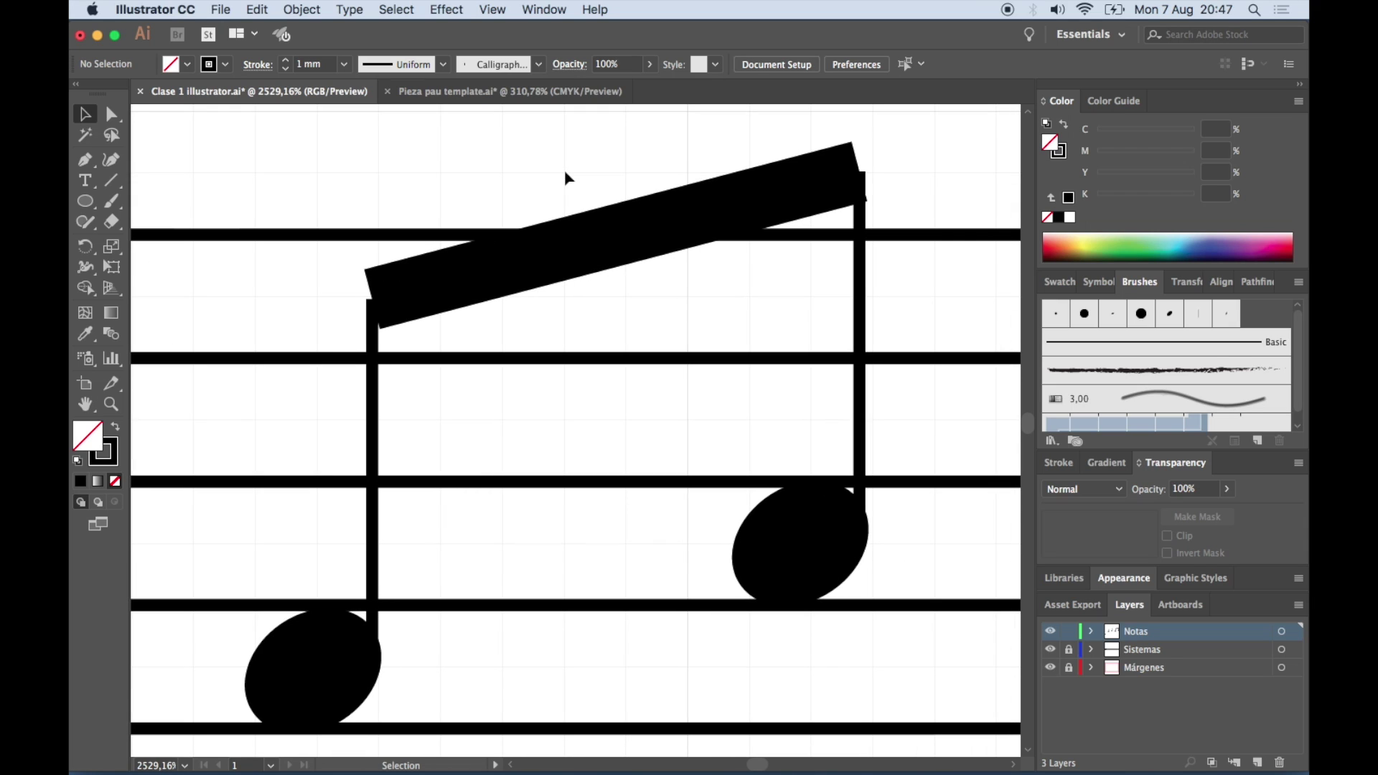
scroll(438, 175, "up", 2)
scroll(438, 176, "right", 3)
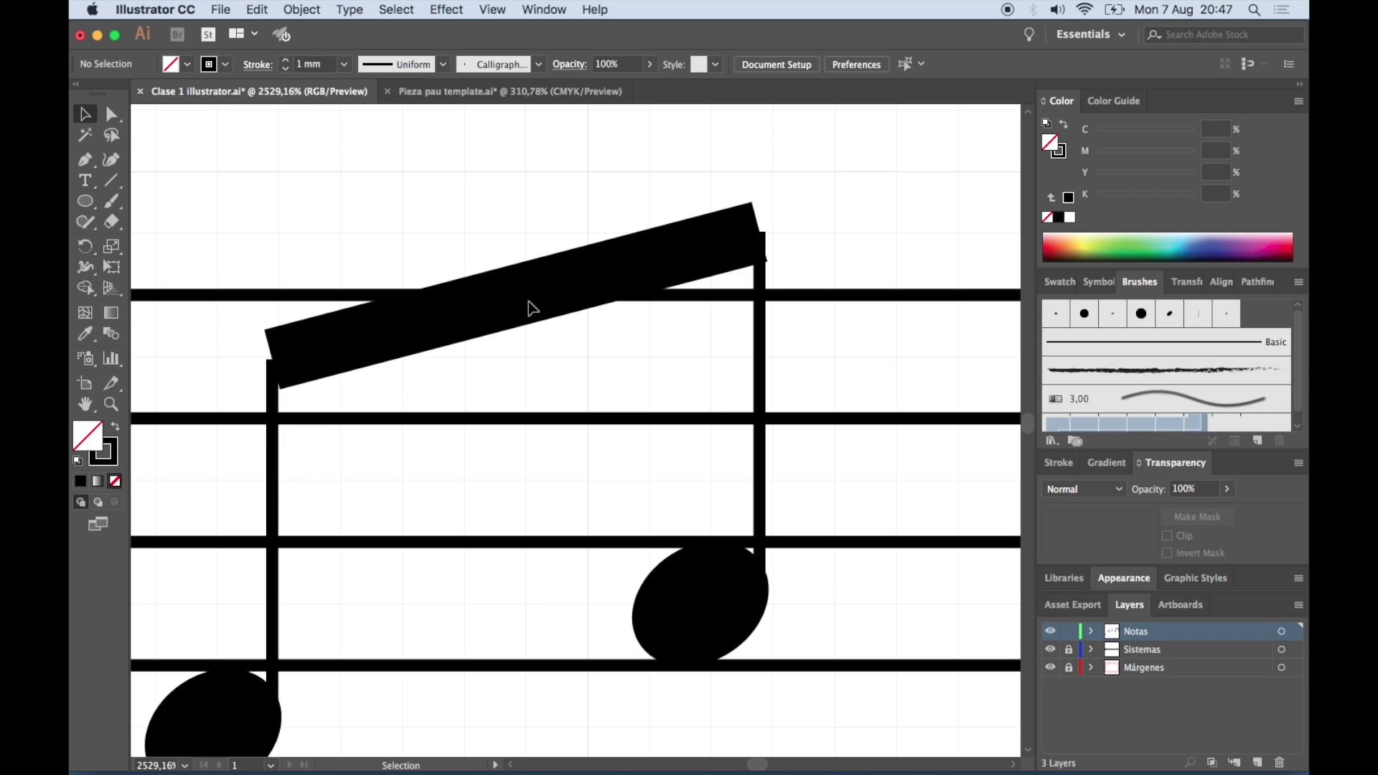
Drag the beam's right end along its slope onto the right stem's top
left_click(758, 233)
left_click_drag(757, 233, 896, 199)
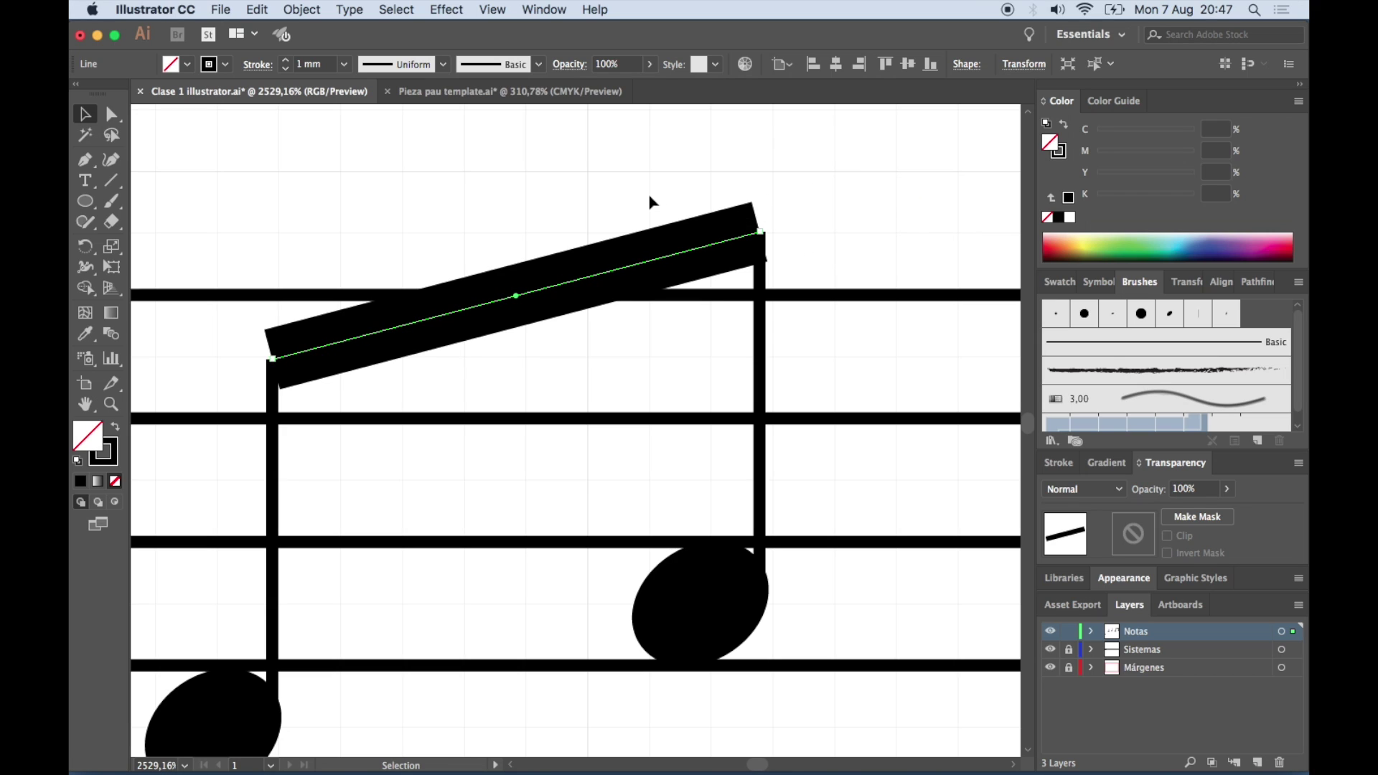
scroll(650, 201, "down", 2)
scroll(650, 201, "left", 1)
scroll(649, 201, "down", 1)
scroll(650, 201, "left", 1)
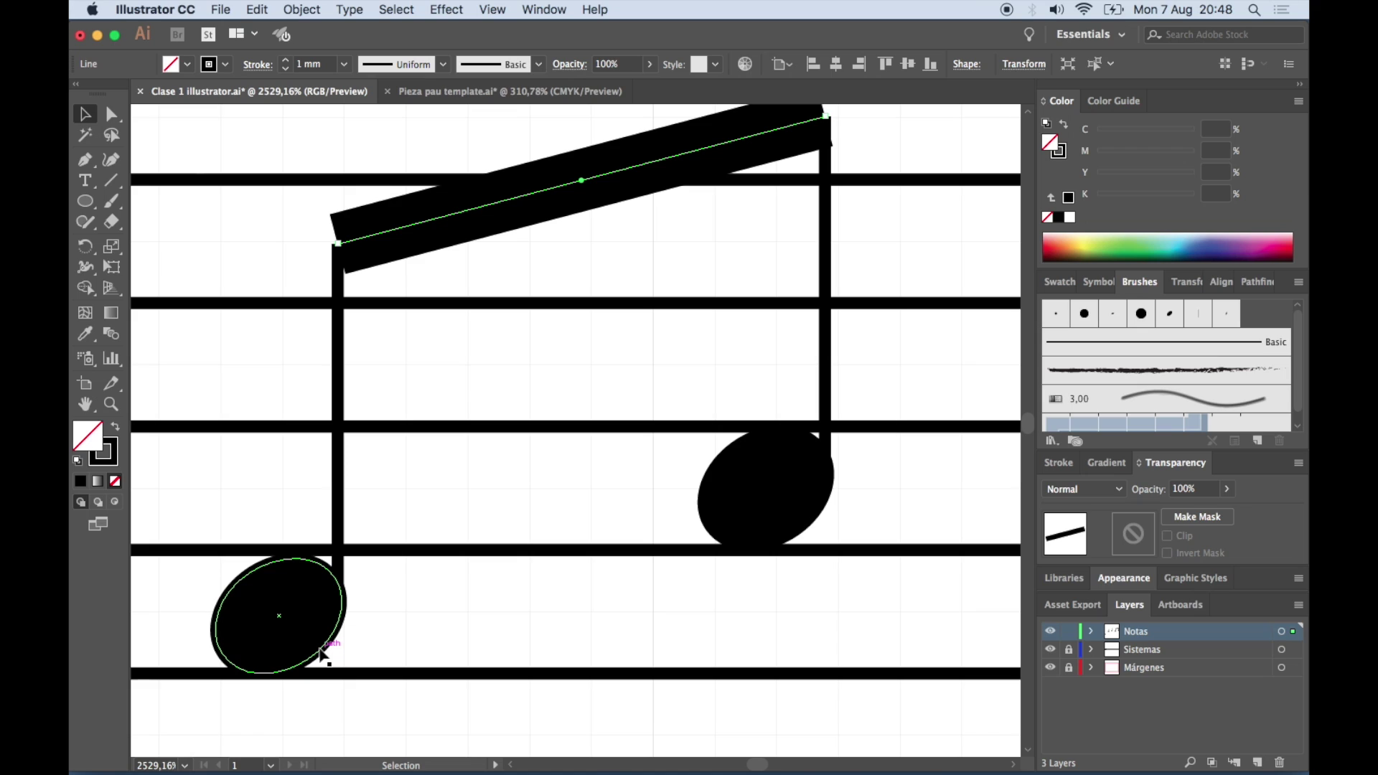
Right-click the lower-left note to inspect its grouping
right_click(321, 653)
left_click(351, 556)
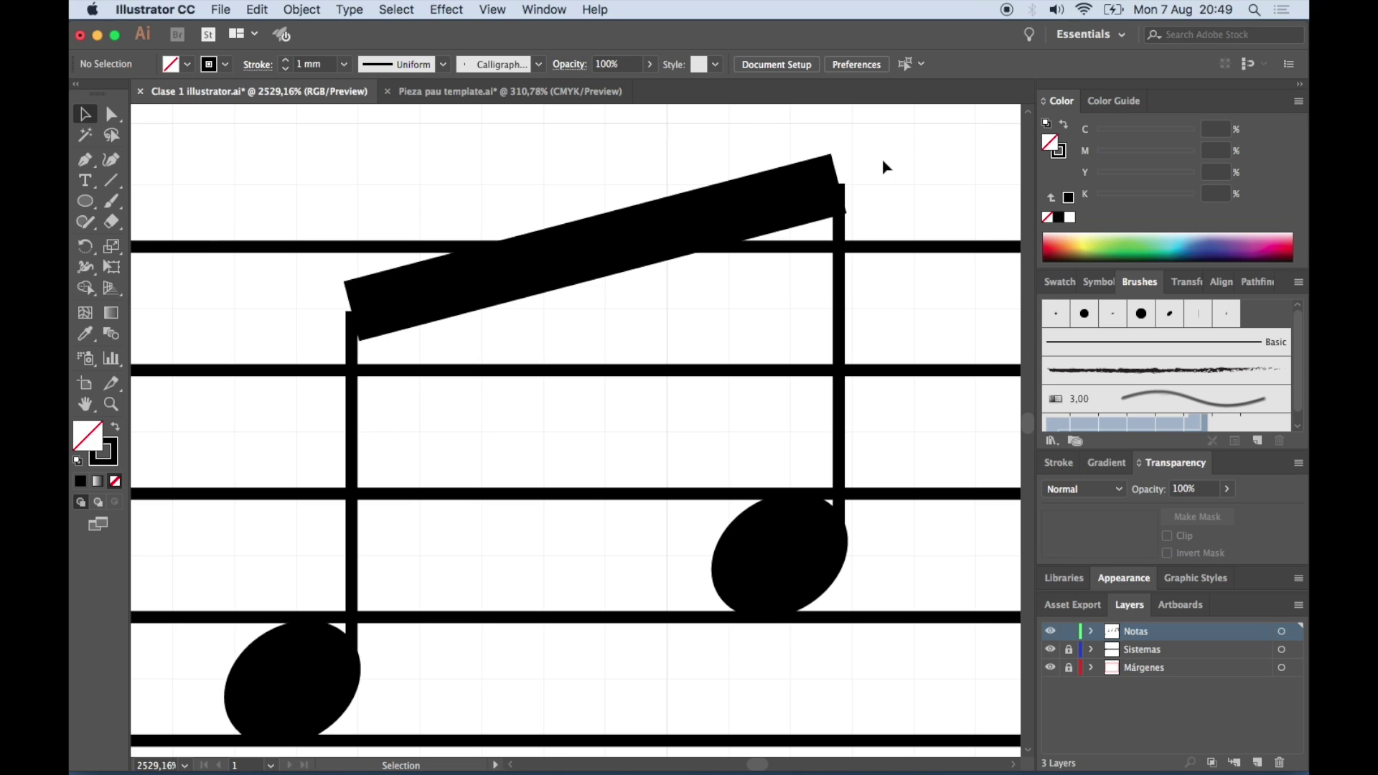
scroll(594, 426, "down", 3)
scroll(594, 426, "left", 2)
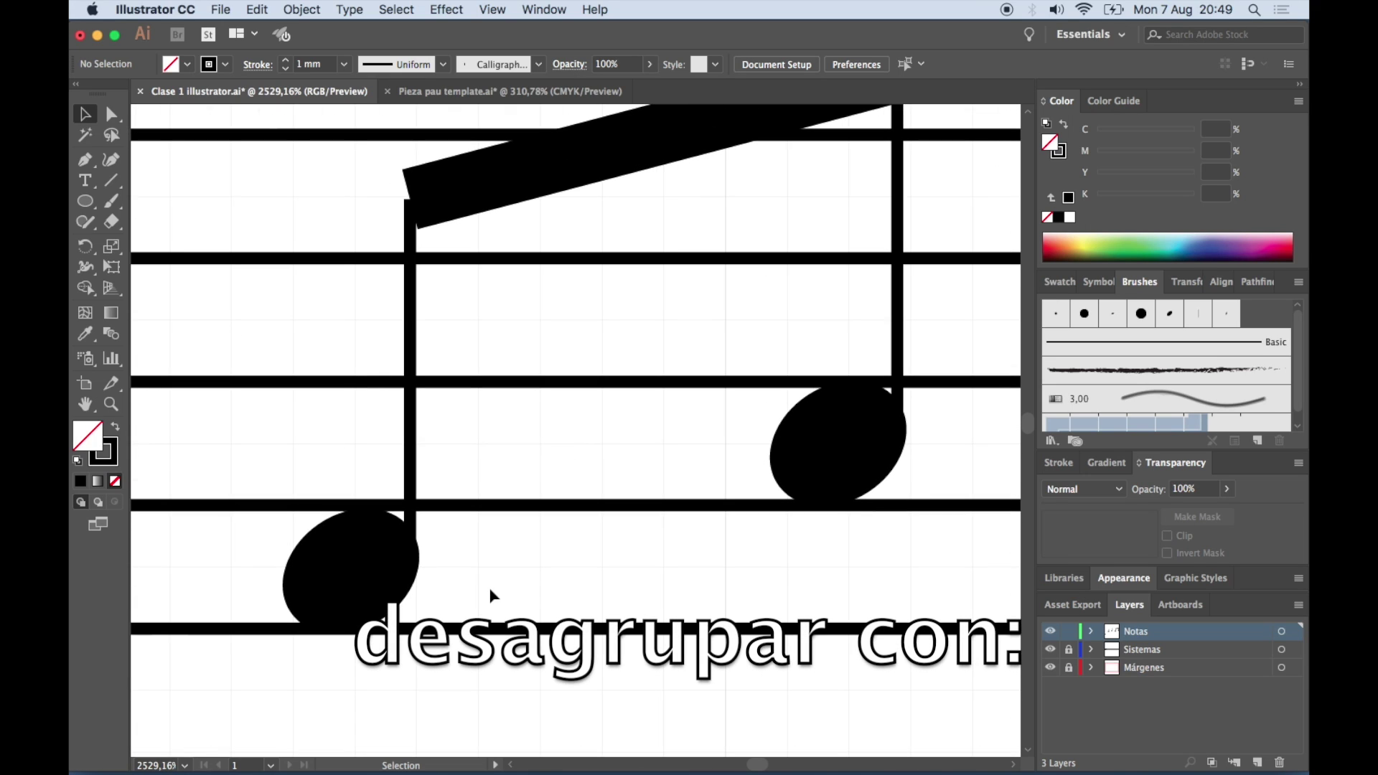
Ungroup the lower-left note with Shift+Cmd+G and confirm its head selects alone
left_click_drag(495, 601, 294, 436)
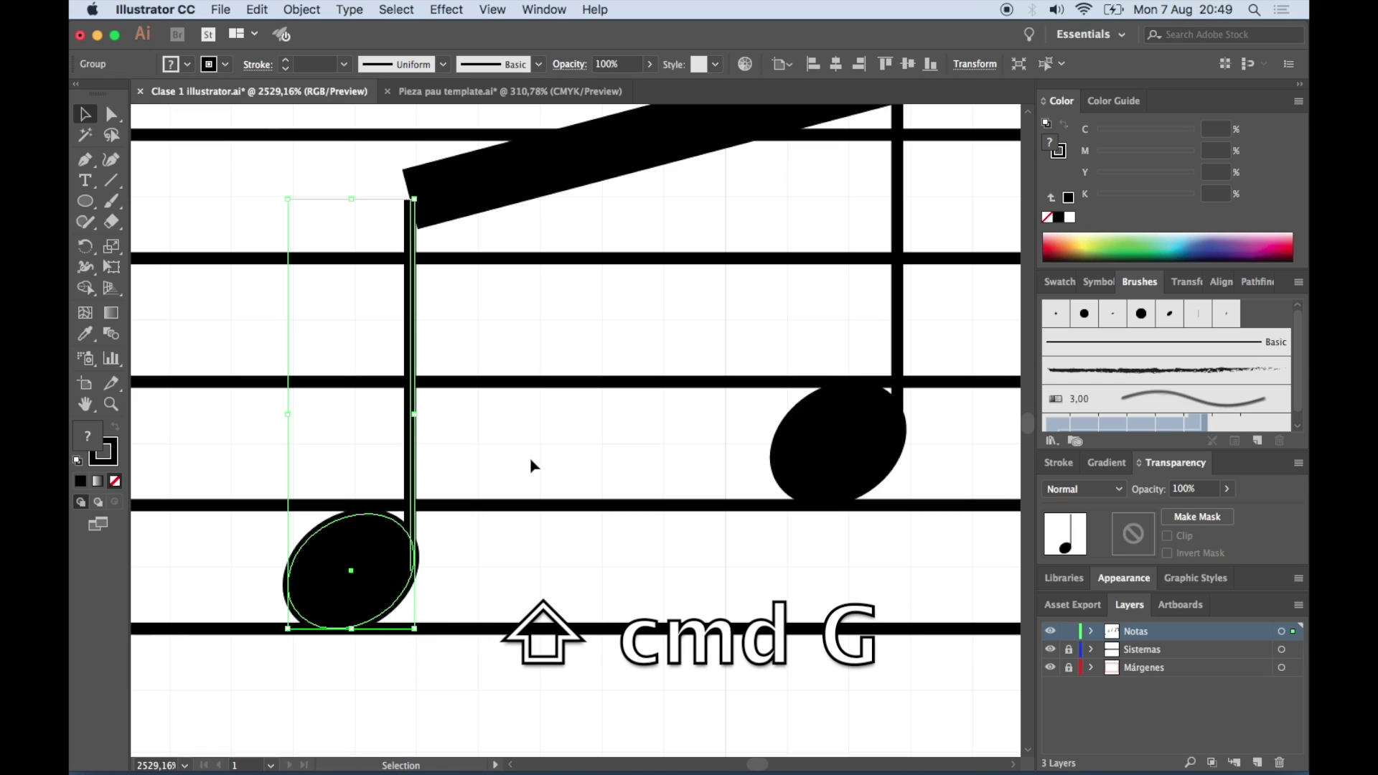
key("shift+super+g")
left_click(502, 469)
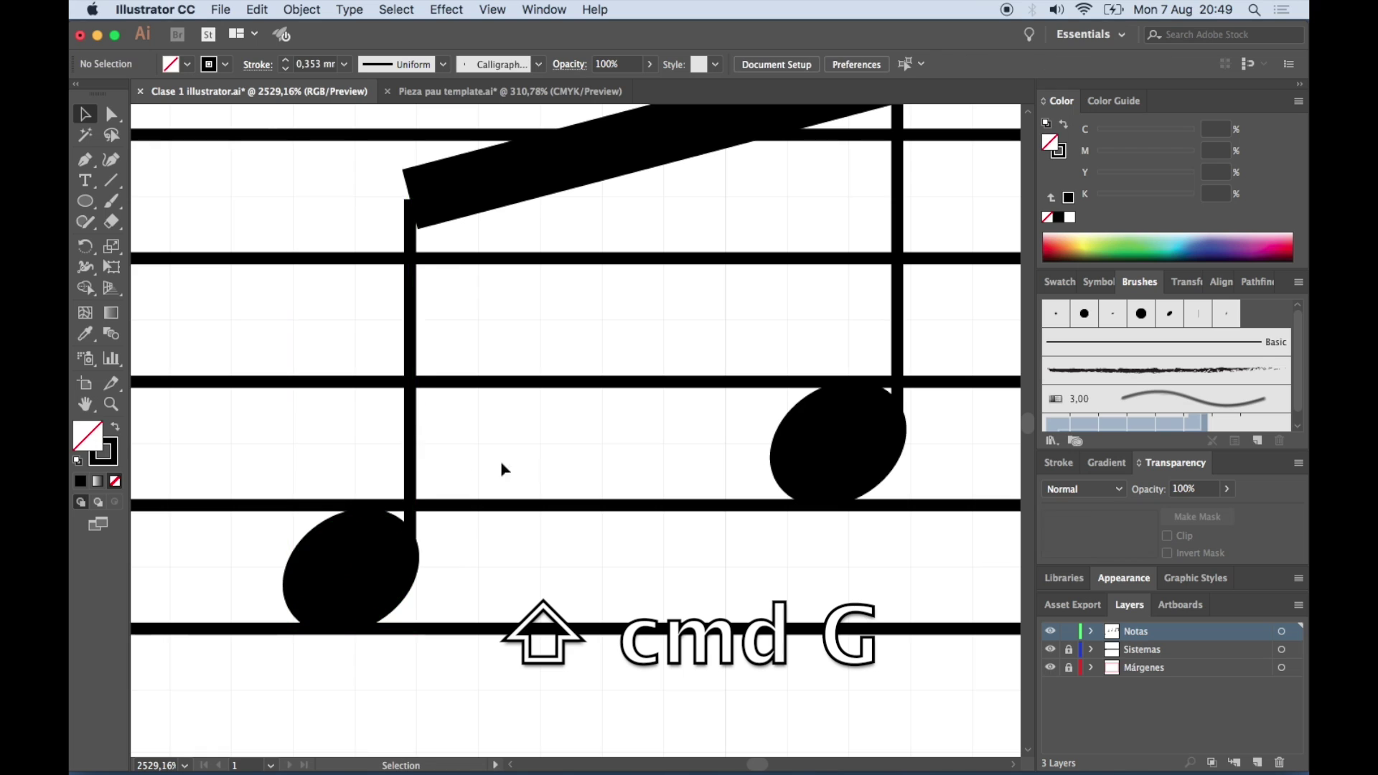
left_click(361, 563)
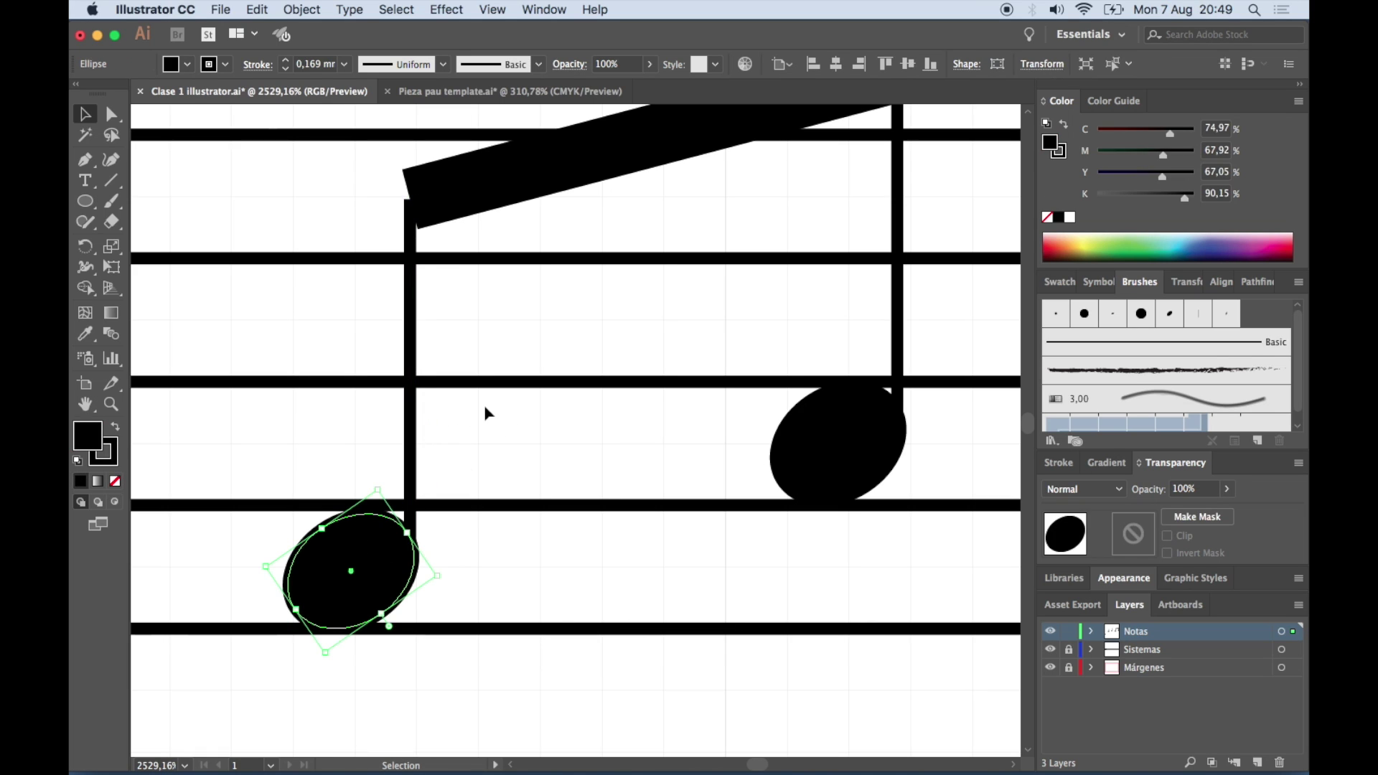
left_click(487, 414)
Select the right-hand note's head and stem to check them, then deselect
scroll(486, 409, "right", 3)
scroll(486, 410, "right", 3)
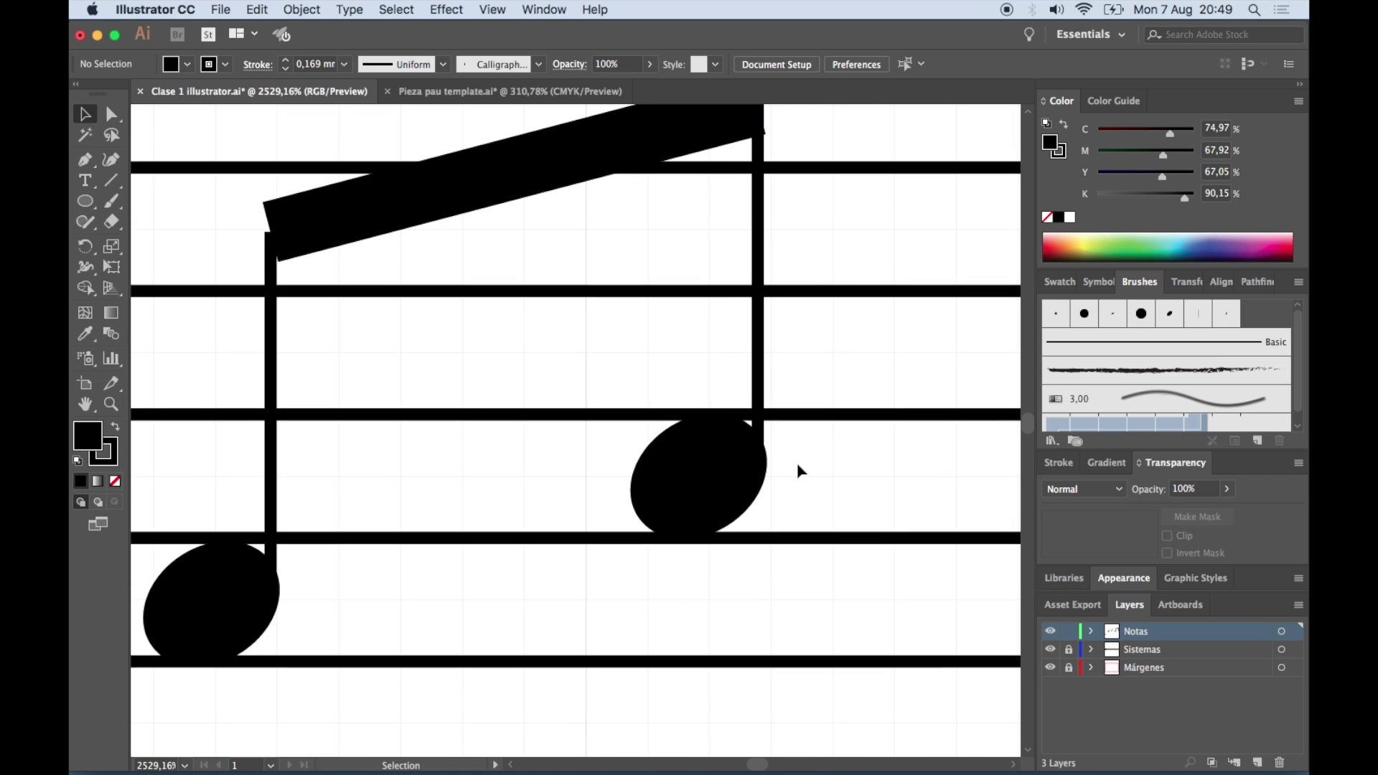
left_click_drag(800, 471, 644, 369)
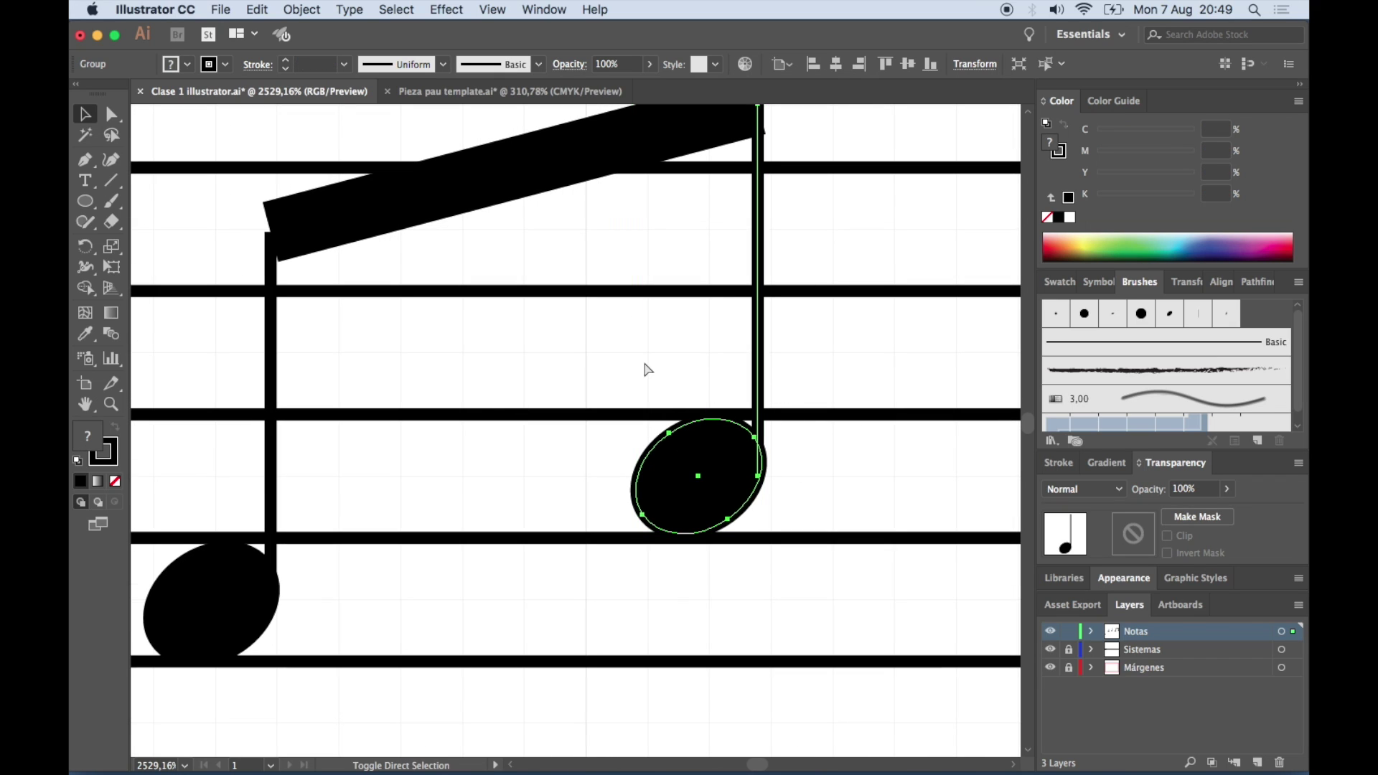
left_click(644, 368)
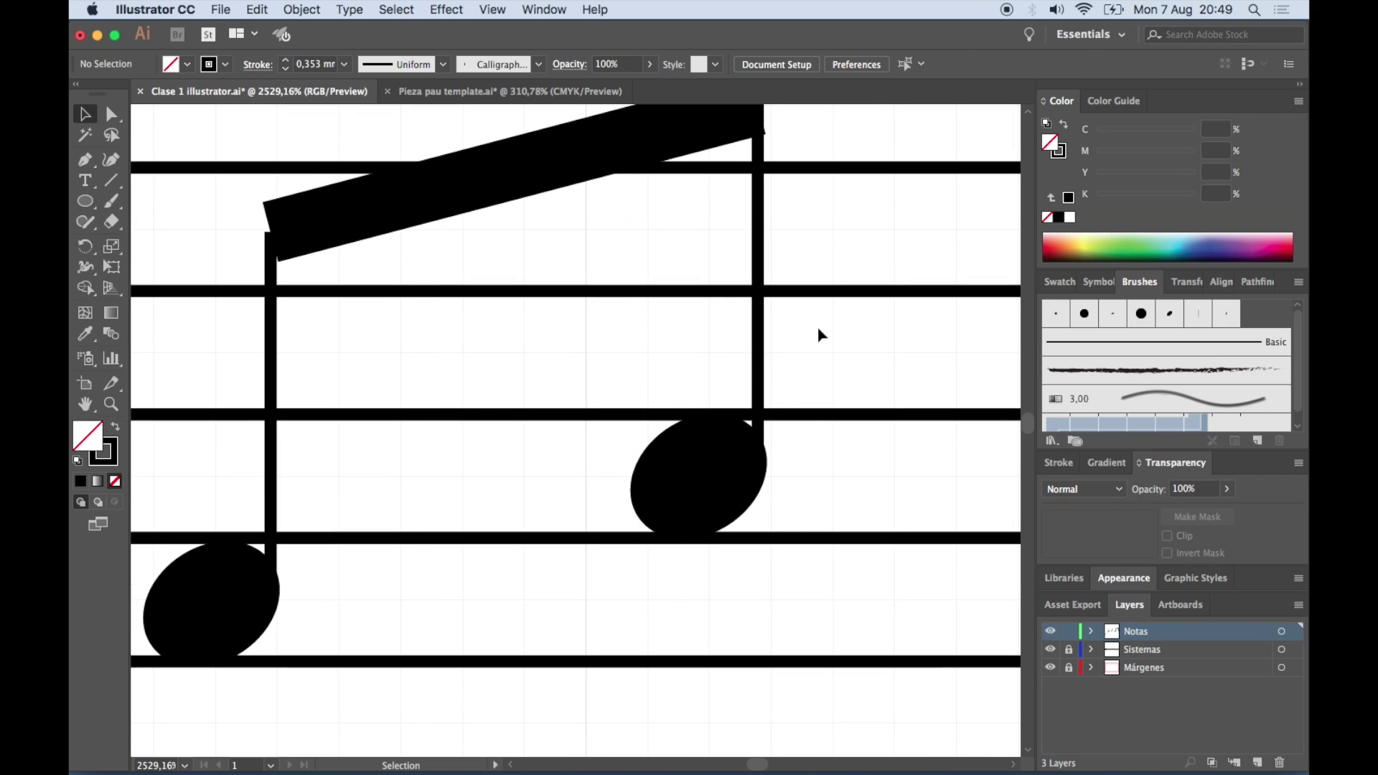
scroll(822, 335, "up", 2)
scroll(821, 335, "left", 1)
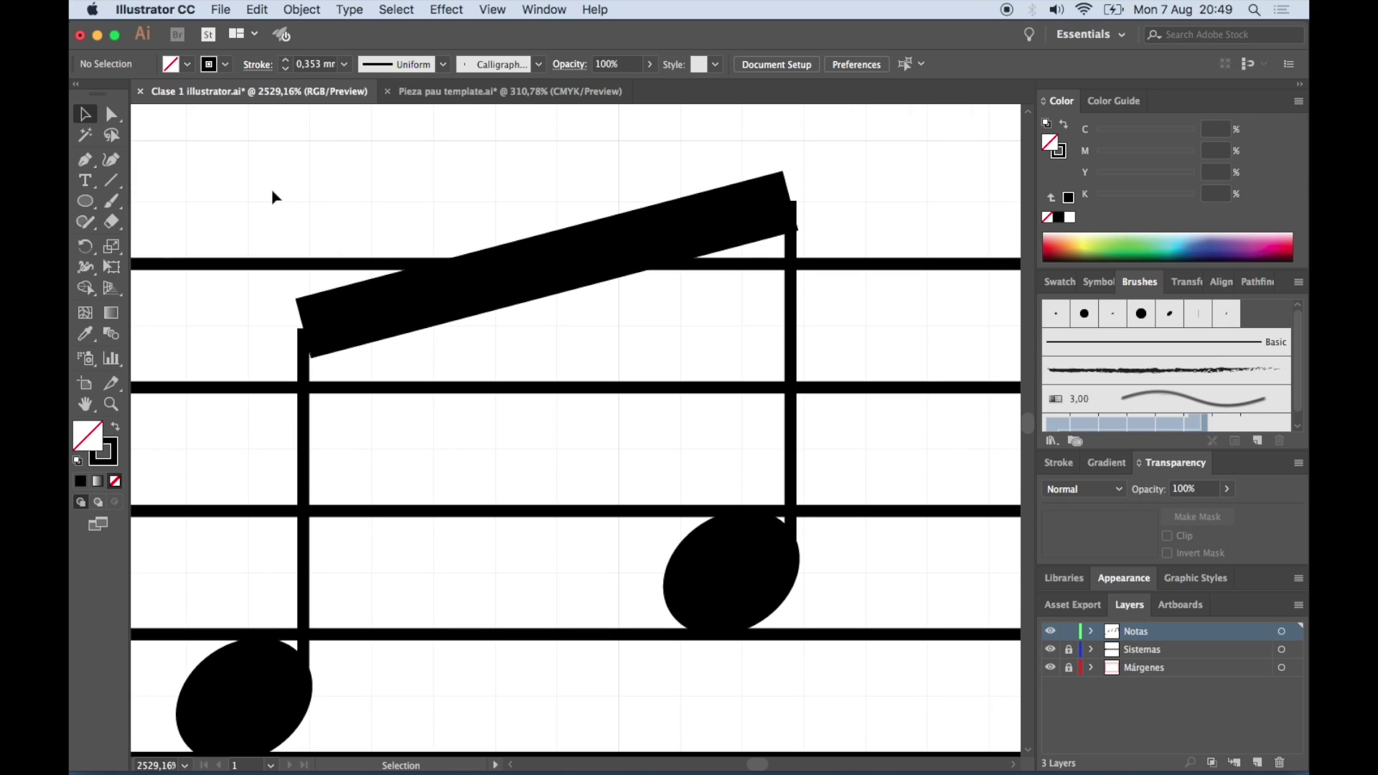
Test-lengthen the beam's right end, then undo to keep its original length
left_click_drag(233, 173, 896, 439)
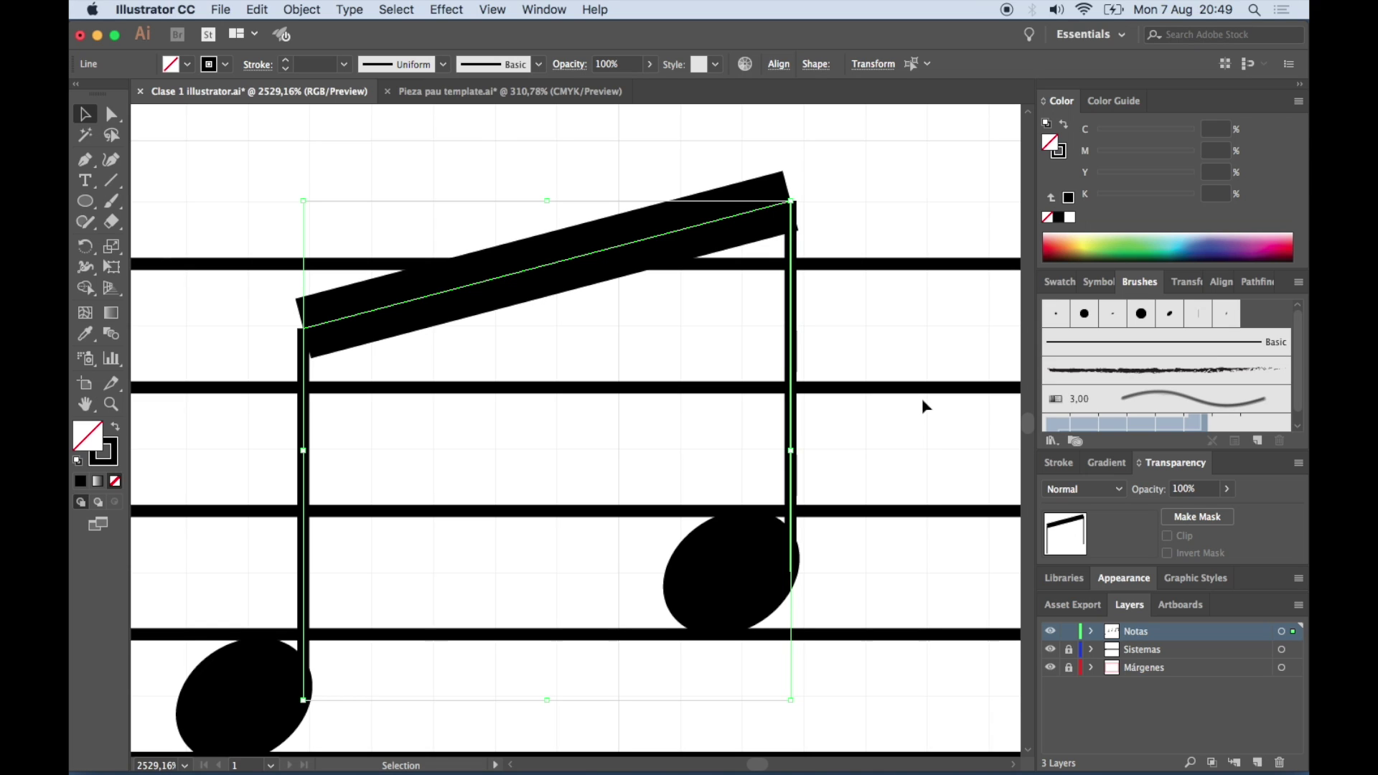
scroll(924, 406, "left", 3)
scroll(925, 406, "down", 1)
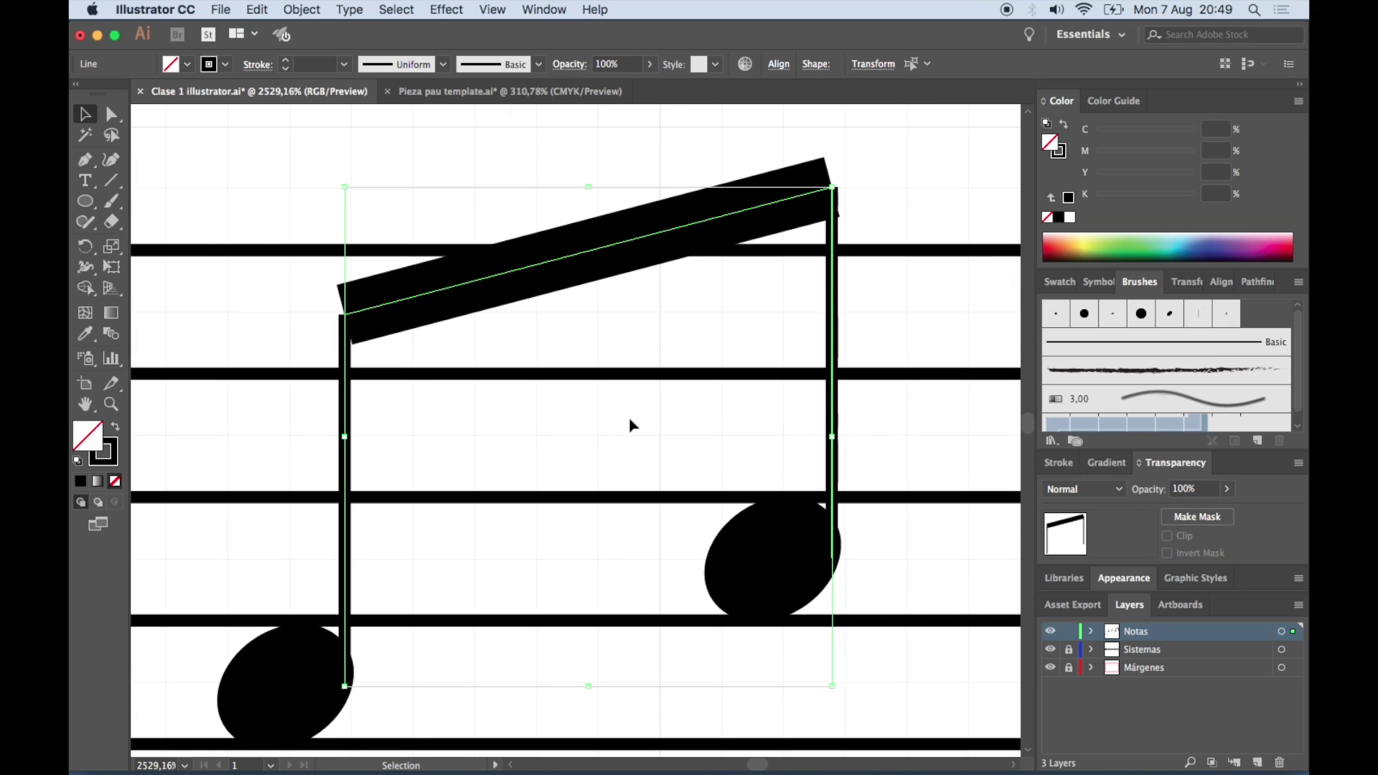
scroll(630, 425, "up", 2)
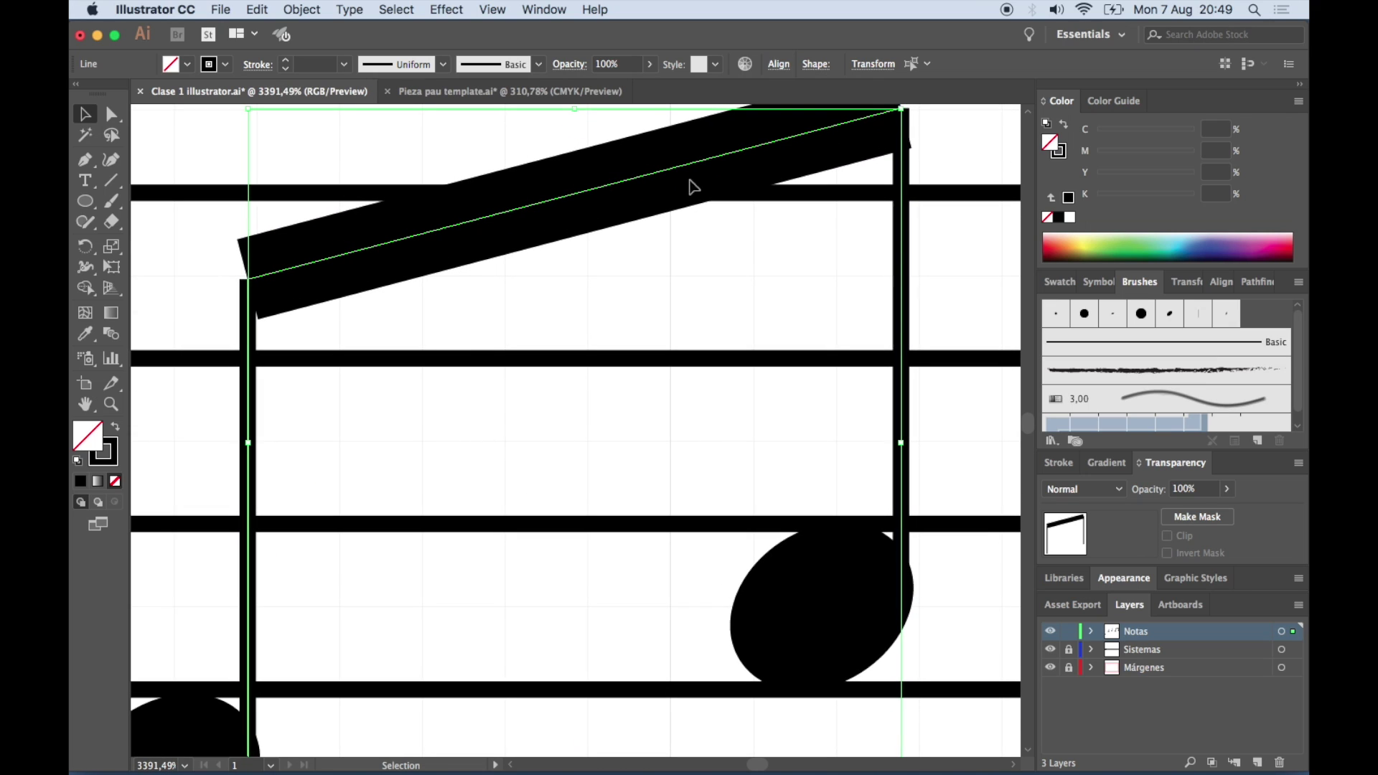
scroll(455, 547, "up", 1)
scroll(455, 547, "up", 2)
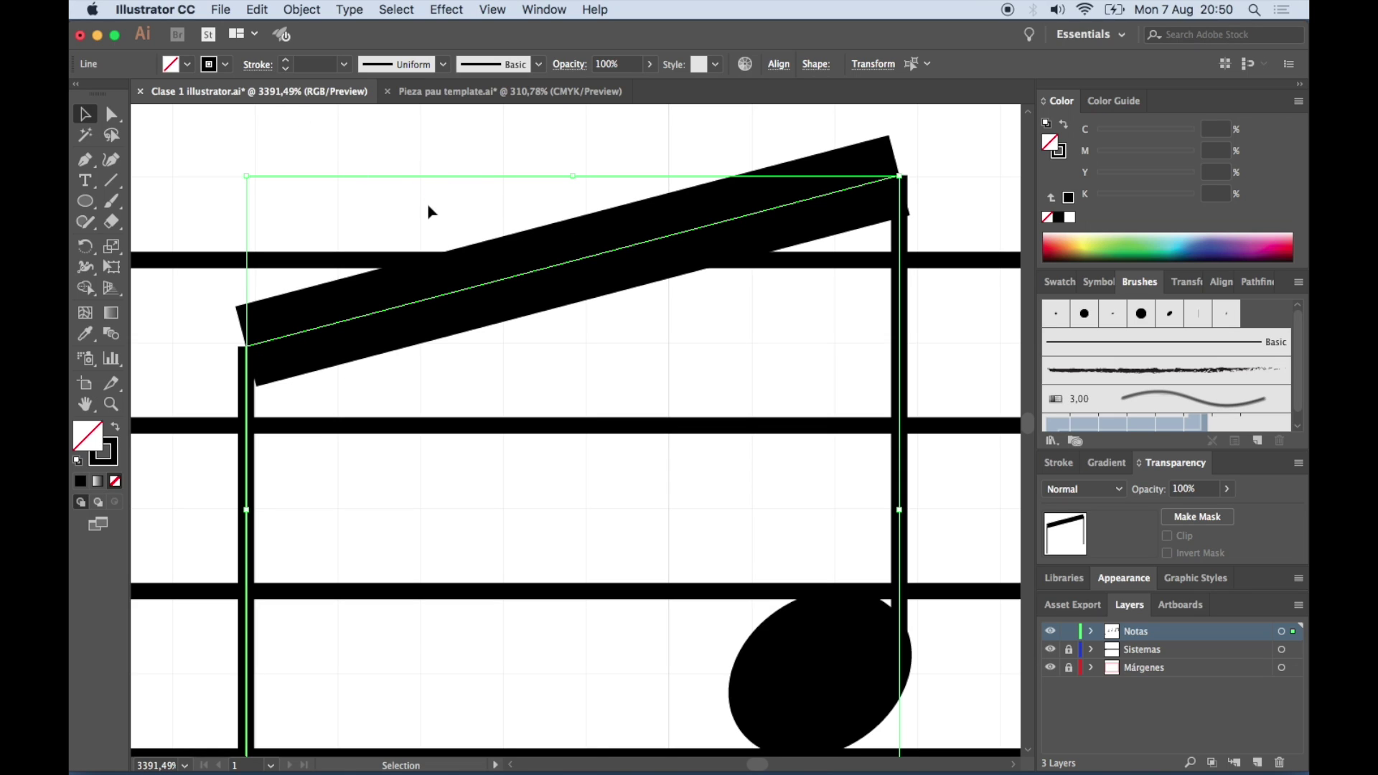
scroll(430, 209, "down", 2)
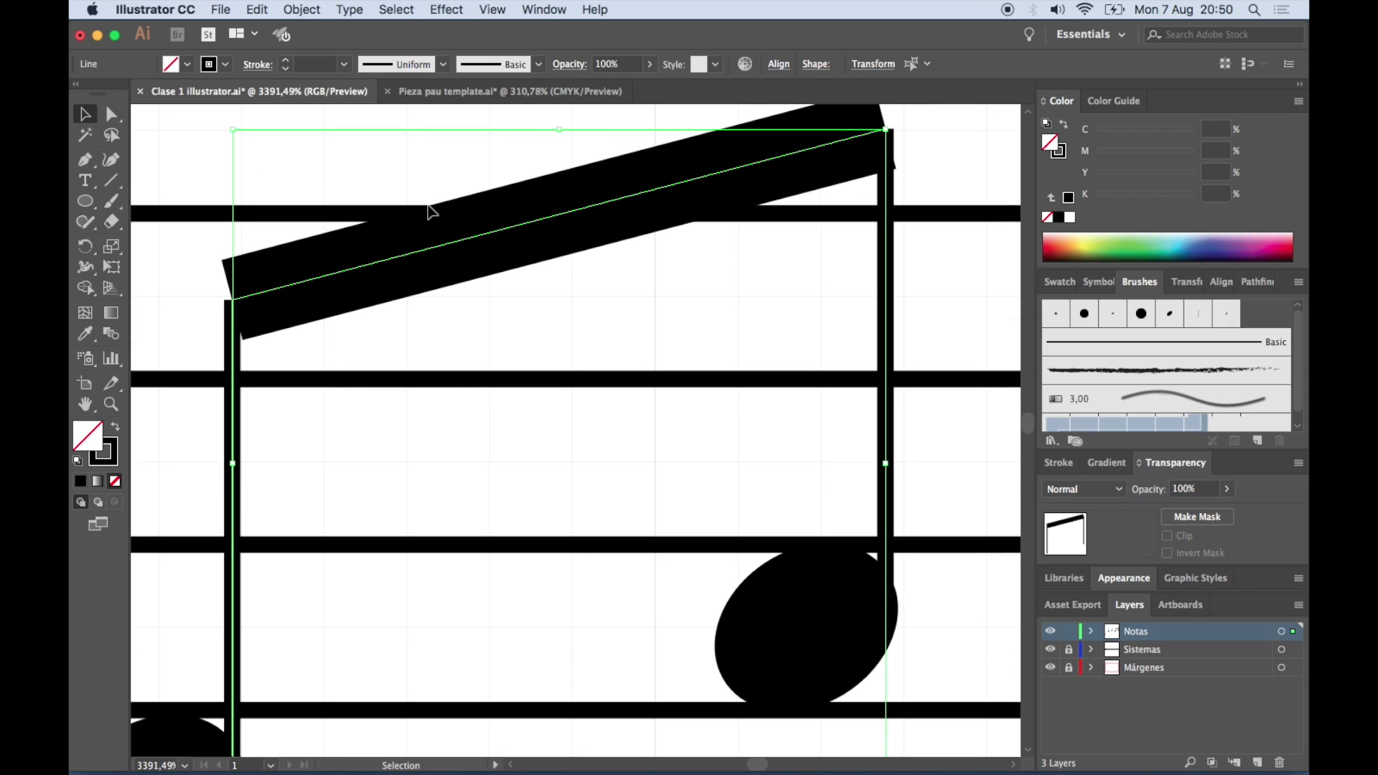
scroll(430, 209, "up", 1)
left_click(685, 366)
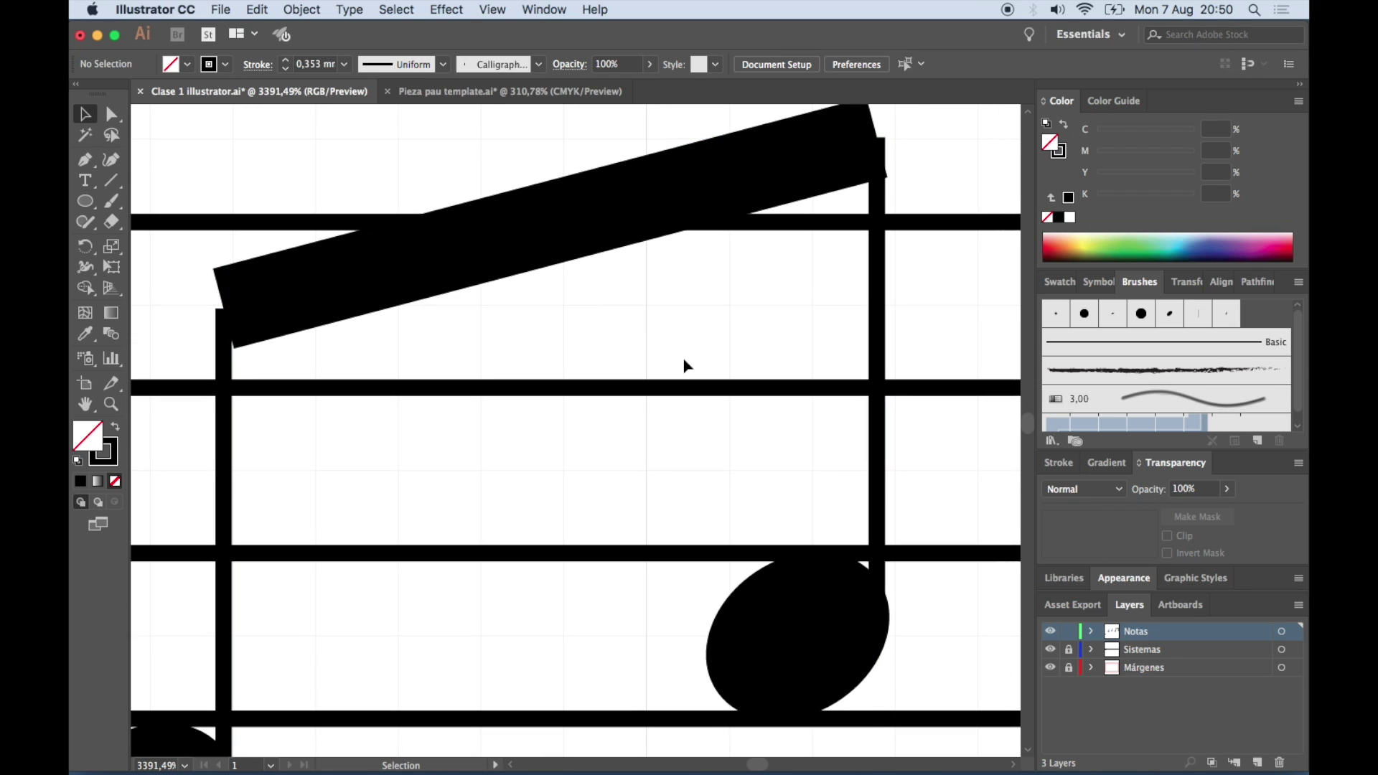
scroll(685, 366, "up", 2)
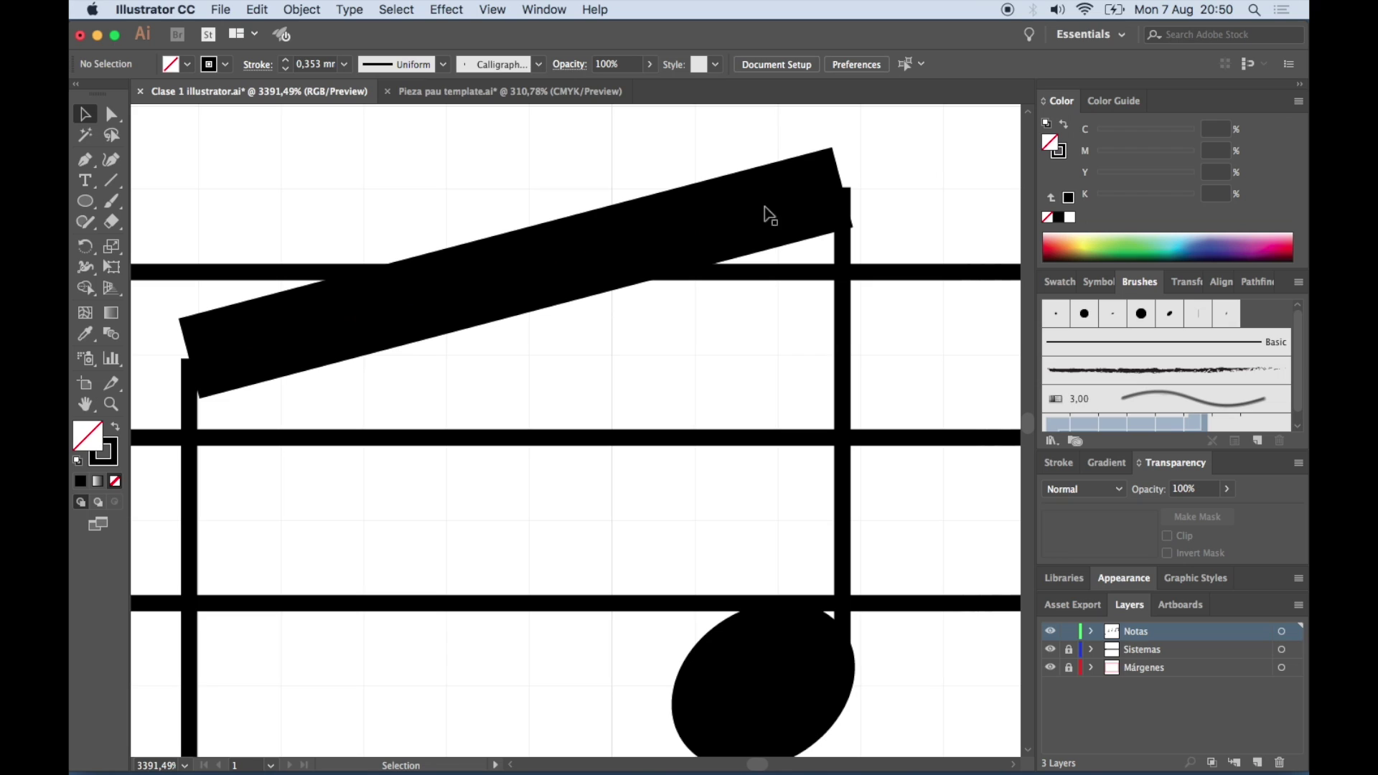
left_click_drag(590, 170, 653, 329)
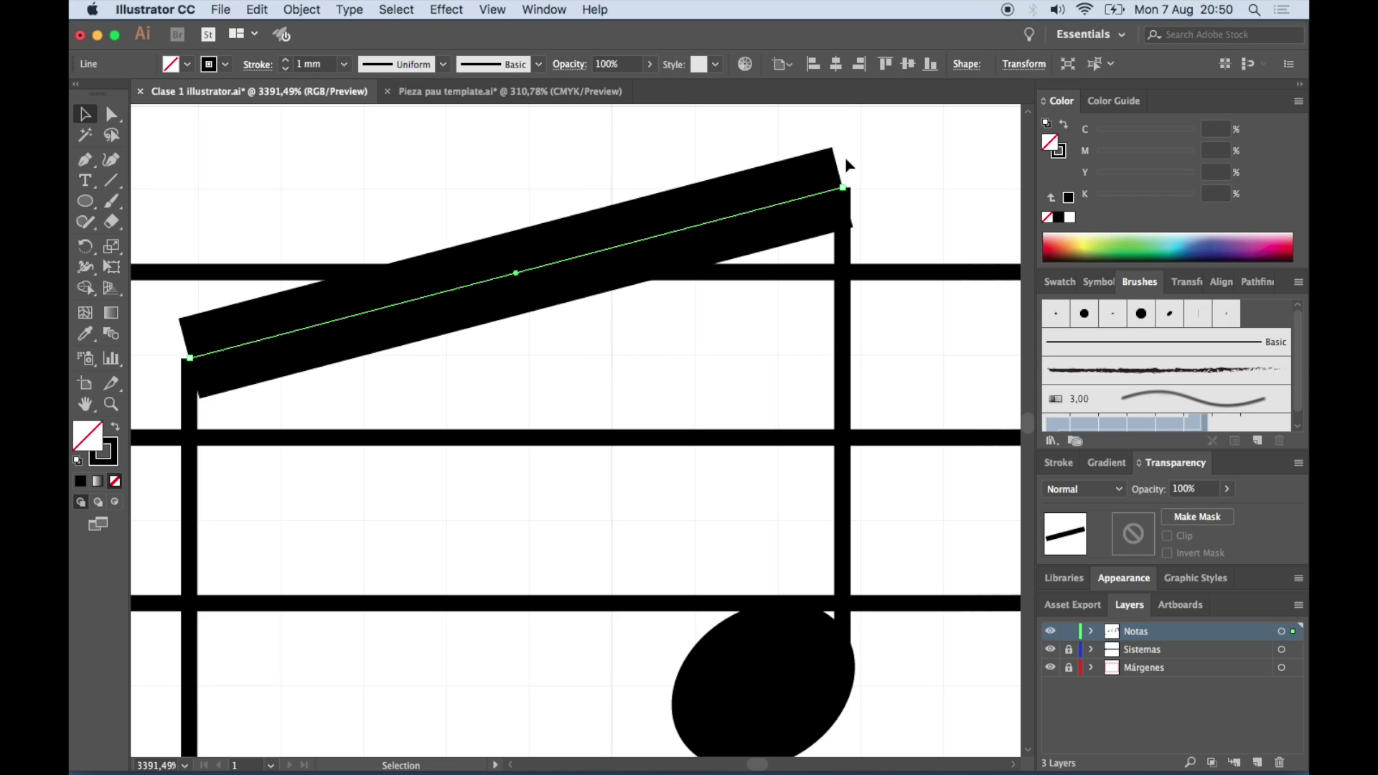
left_click_drag(843, 188, 973, 150)
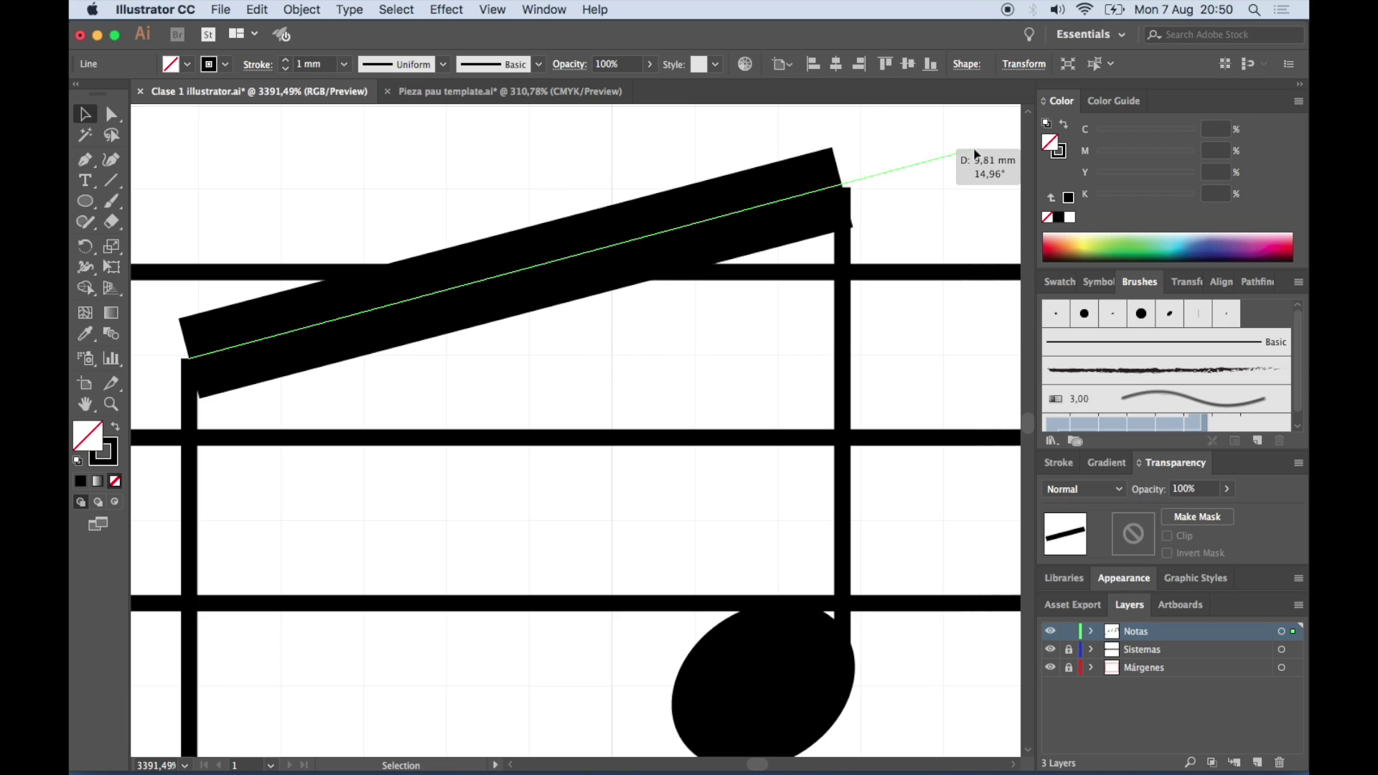
key("cmd+z")
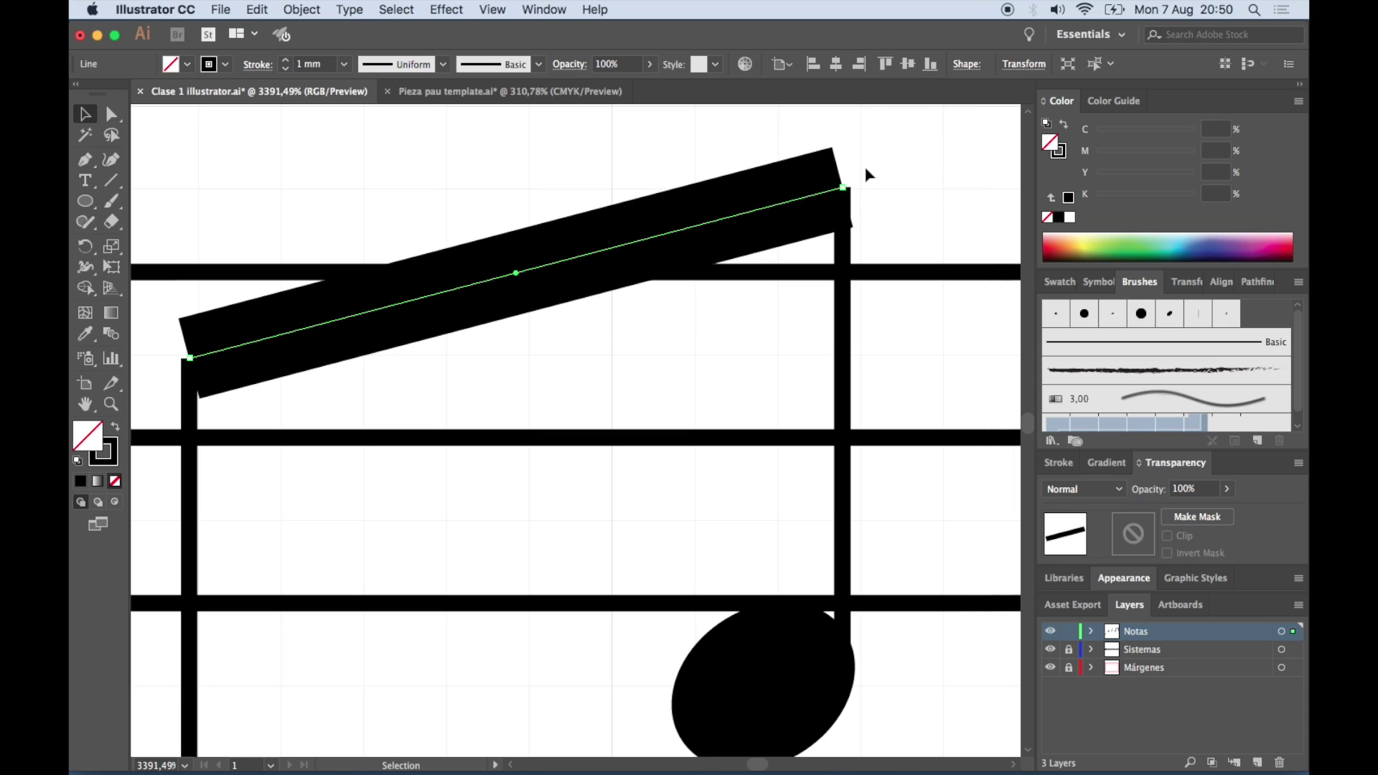
Select the beam and both stems together and open the Object menu
scroll(498, 203, "down", 2)
scroll(498, 203, "left", 2)
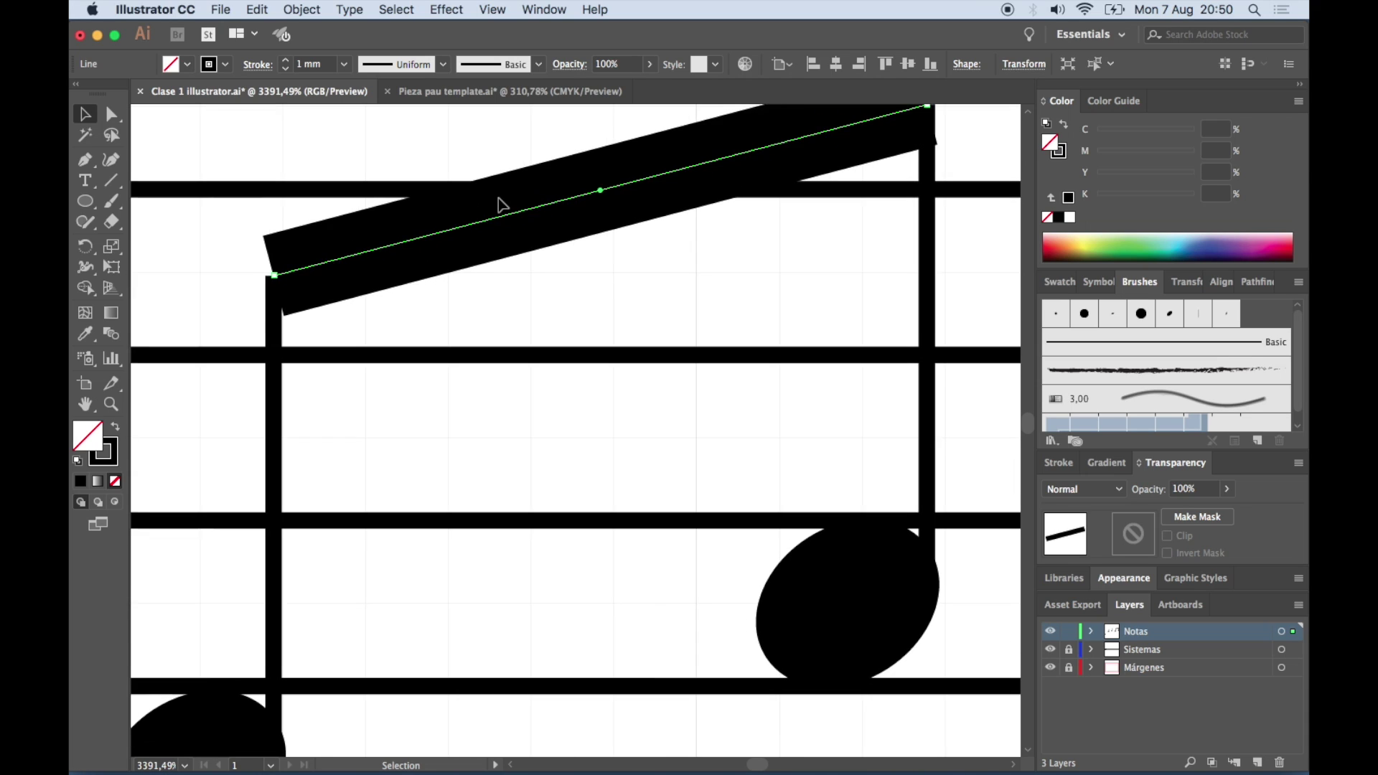
scroll(498, 203, "down", 2)
scroll(500, 205, "up", 1)
scroll(338, 249, "down", 1)
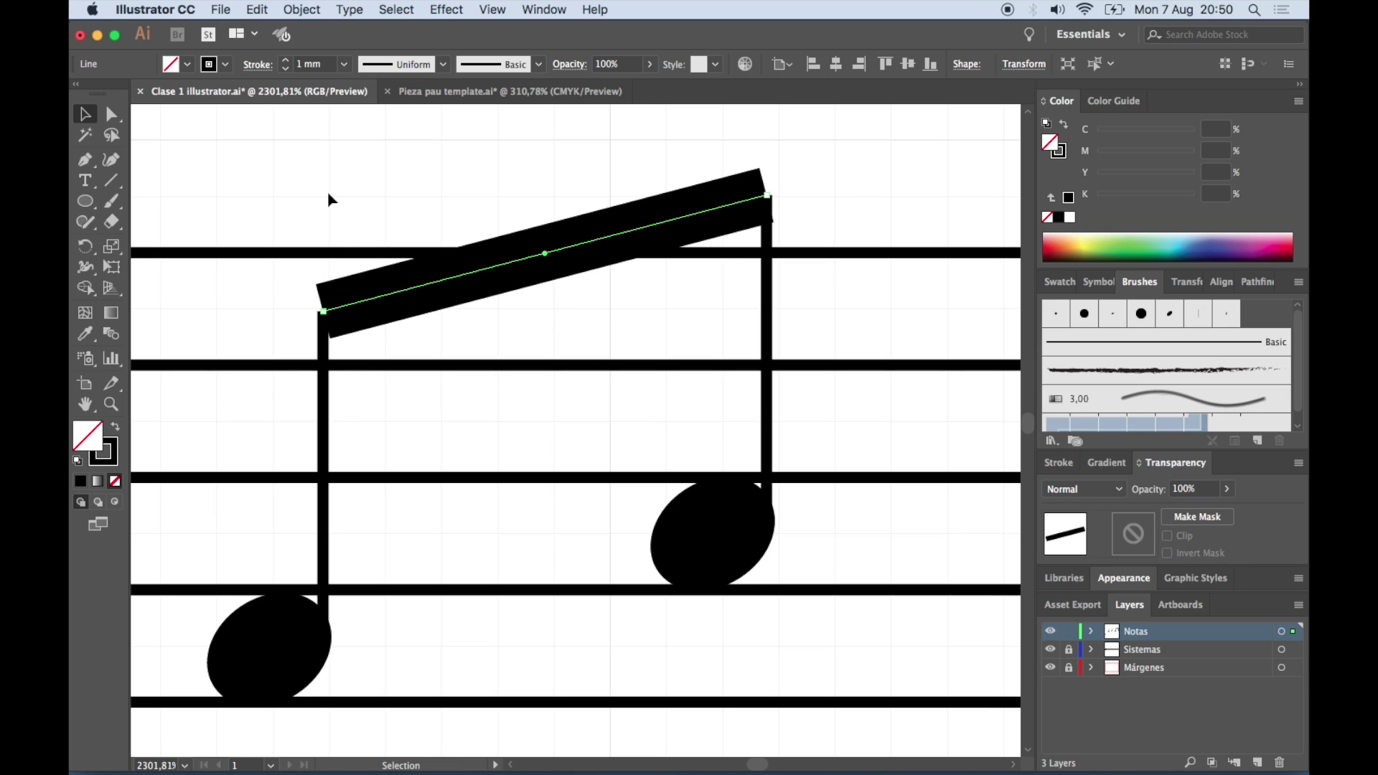
left_click_drag(269, 184, 898, 391)
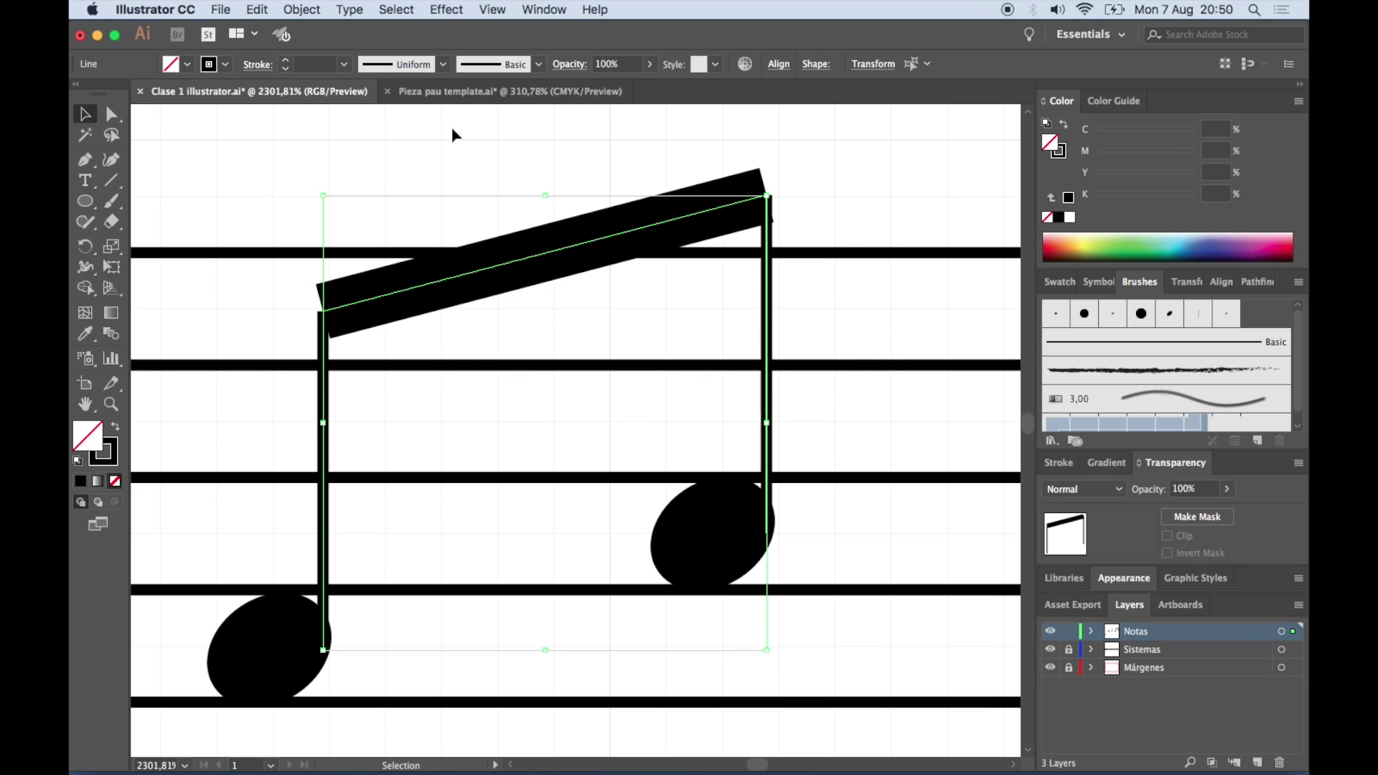
left_click(301, 10)
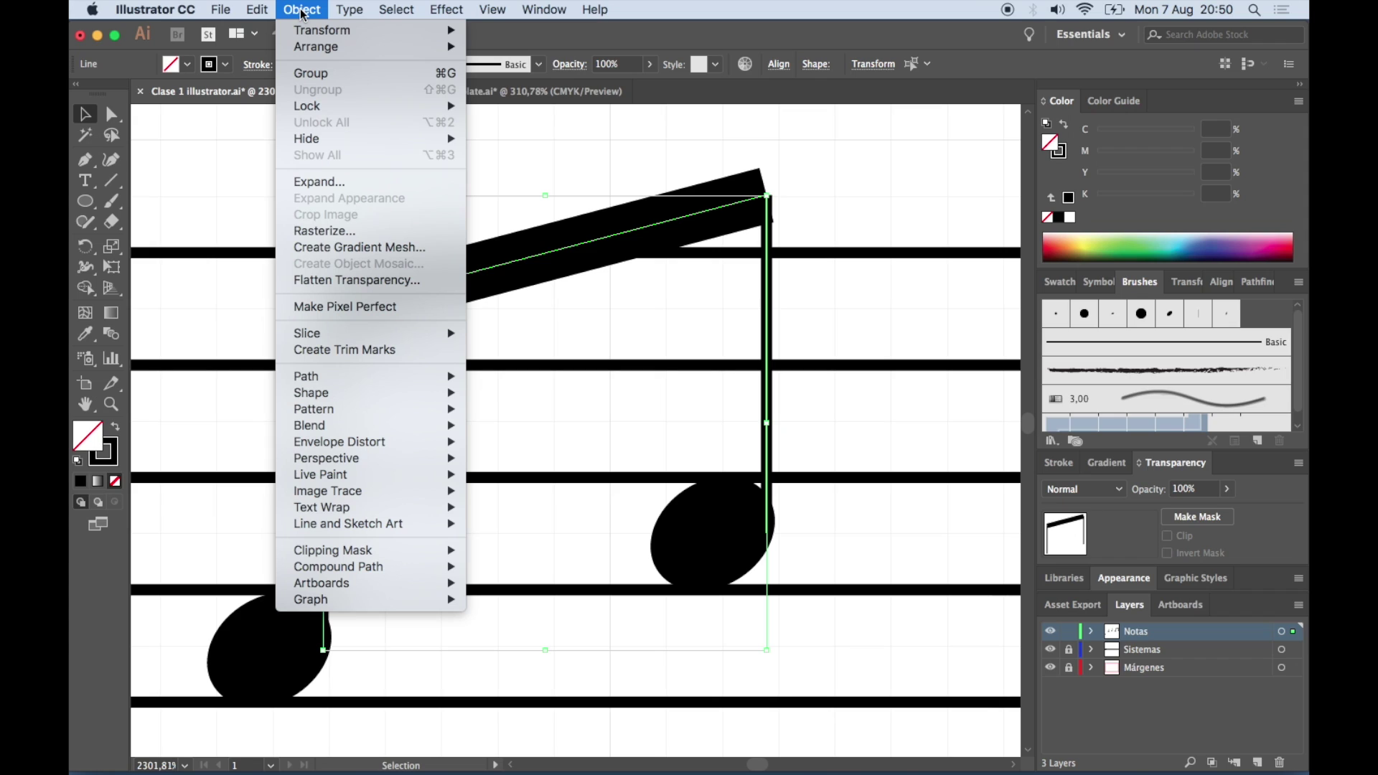
mouse_move(323, 376)
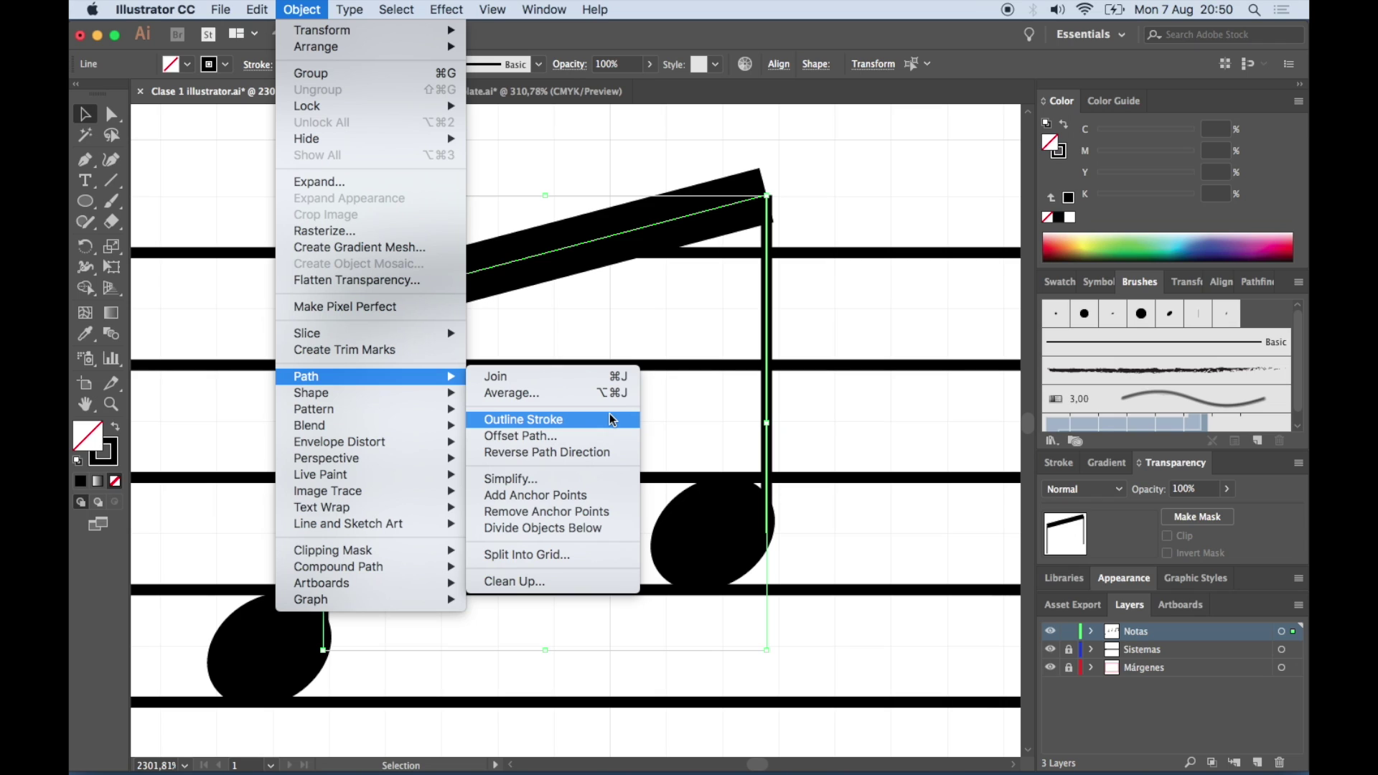
Apply Outline Stroke to the beam and stems, then check the beam is a filled path
left_click(612, 419)
left_click(883, 403)
left_click(545, 268)
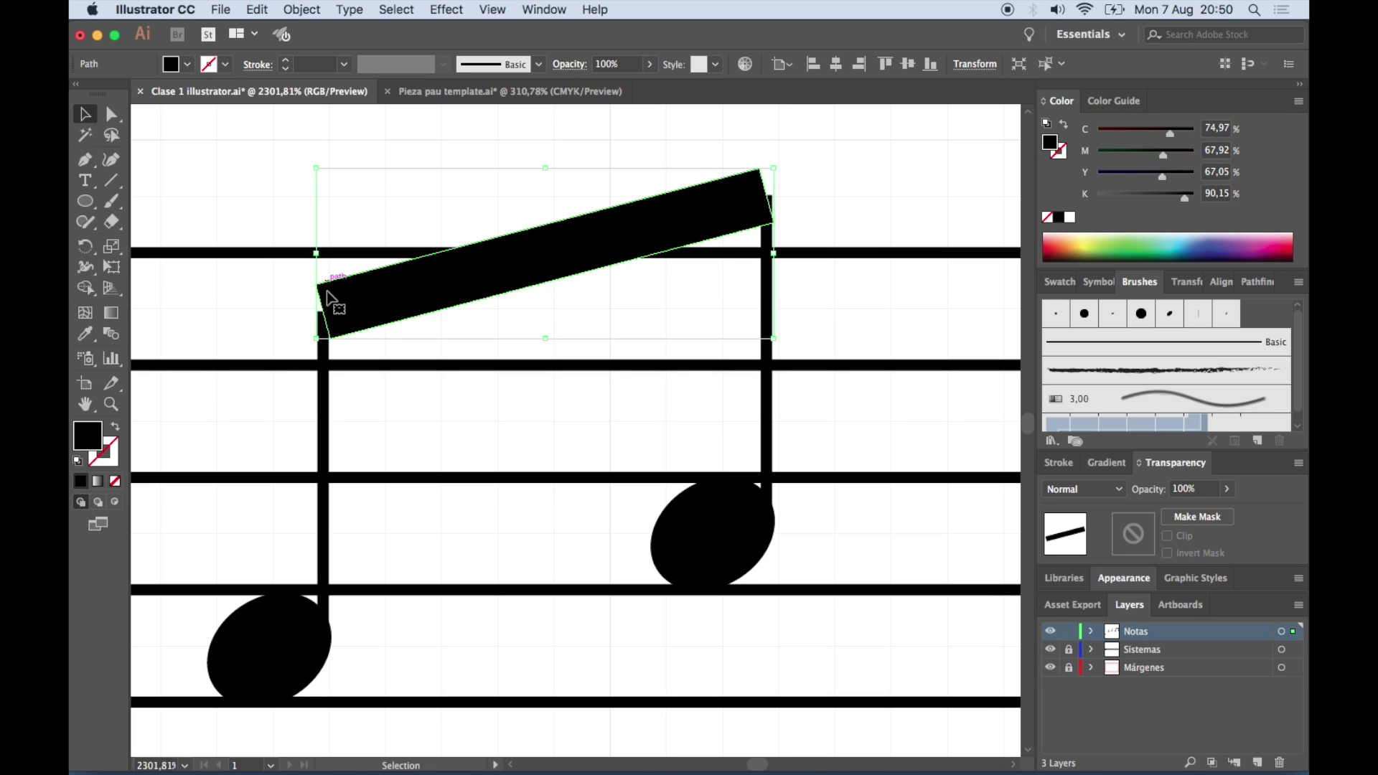
left_click(618, 151)
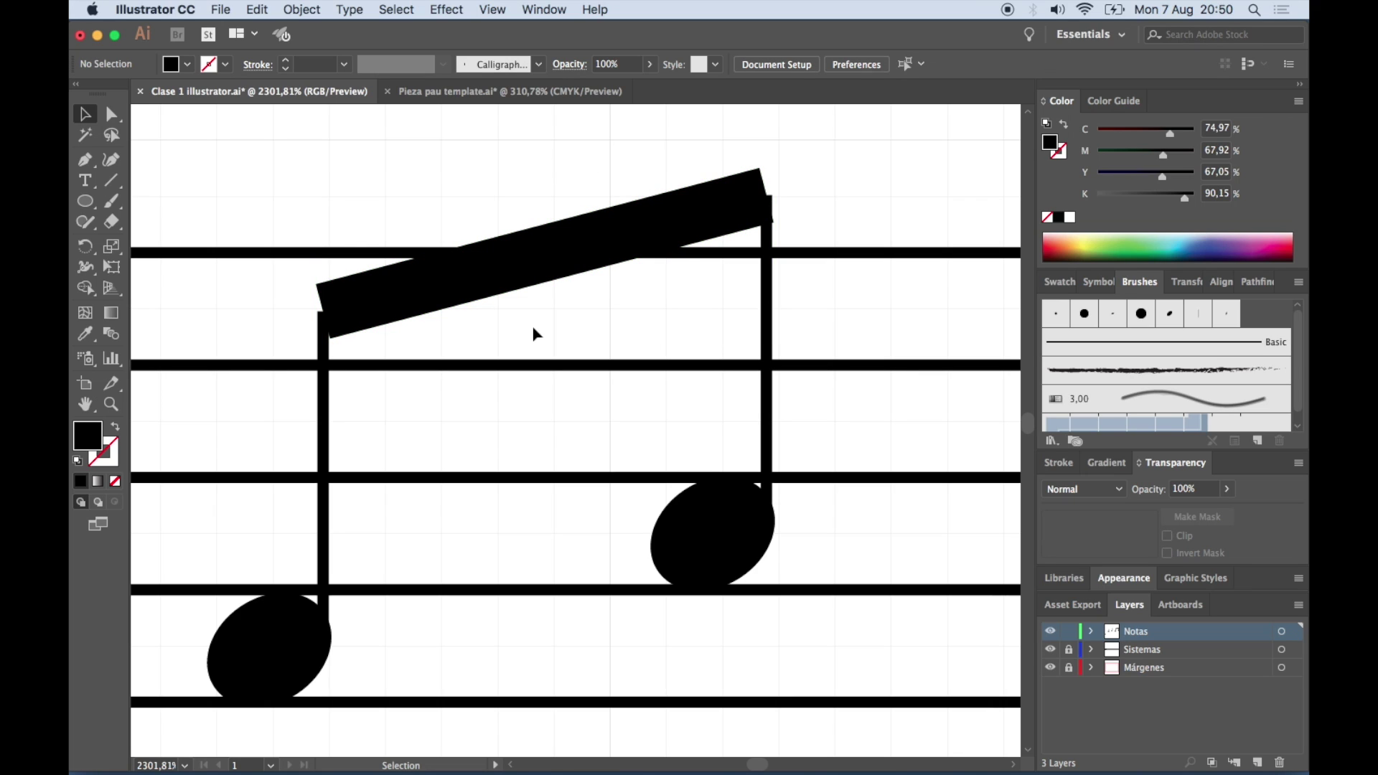
Zoom in and inspect the outlined beam and left stem shapes
scroll(534, 334, "up", 5)
scroll(535, 334, "left", 2)
left_click(605, 206)
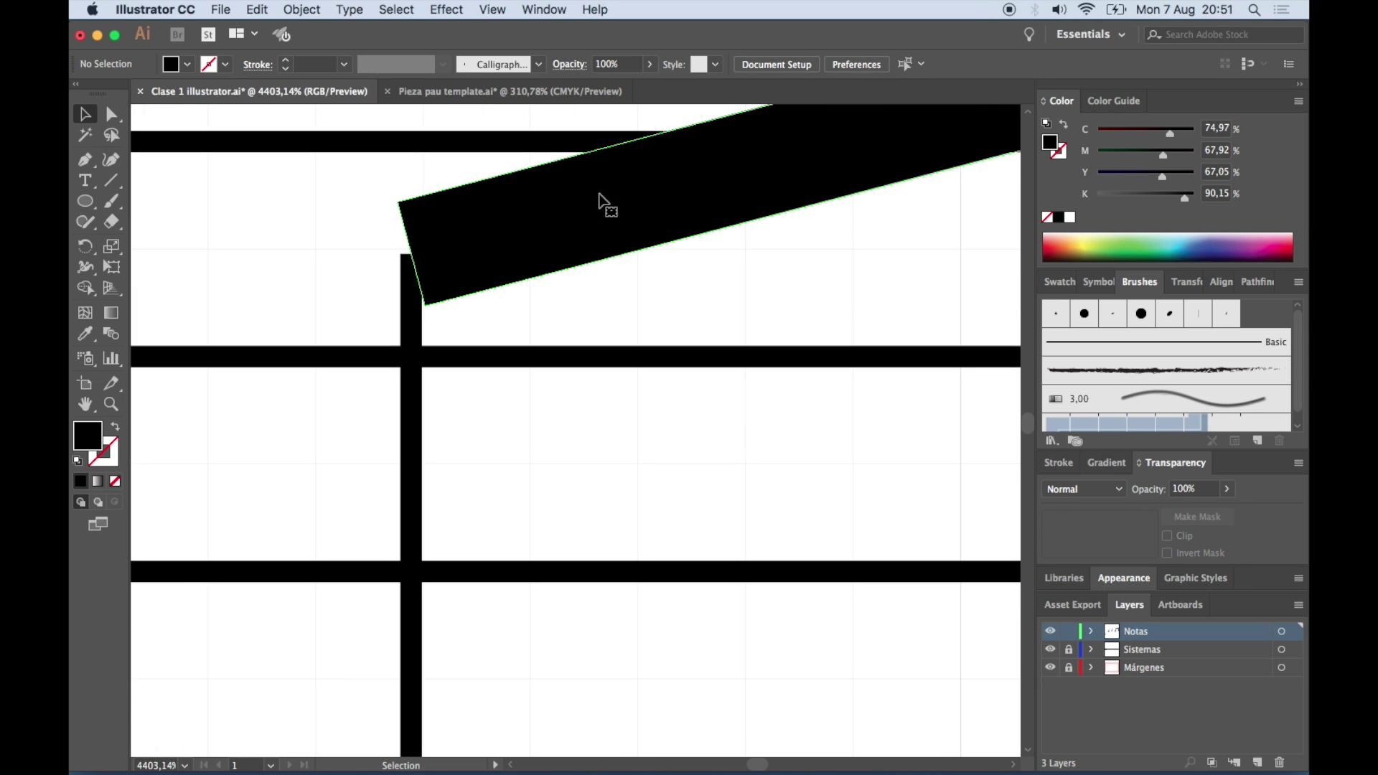
left_click(613, 435)
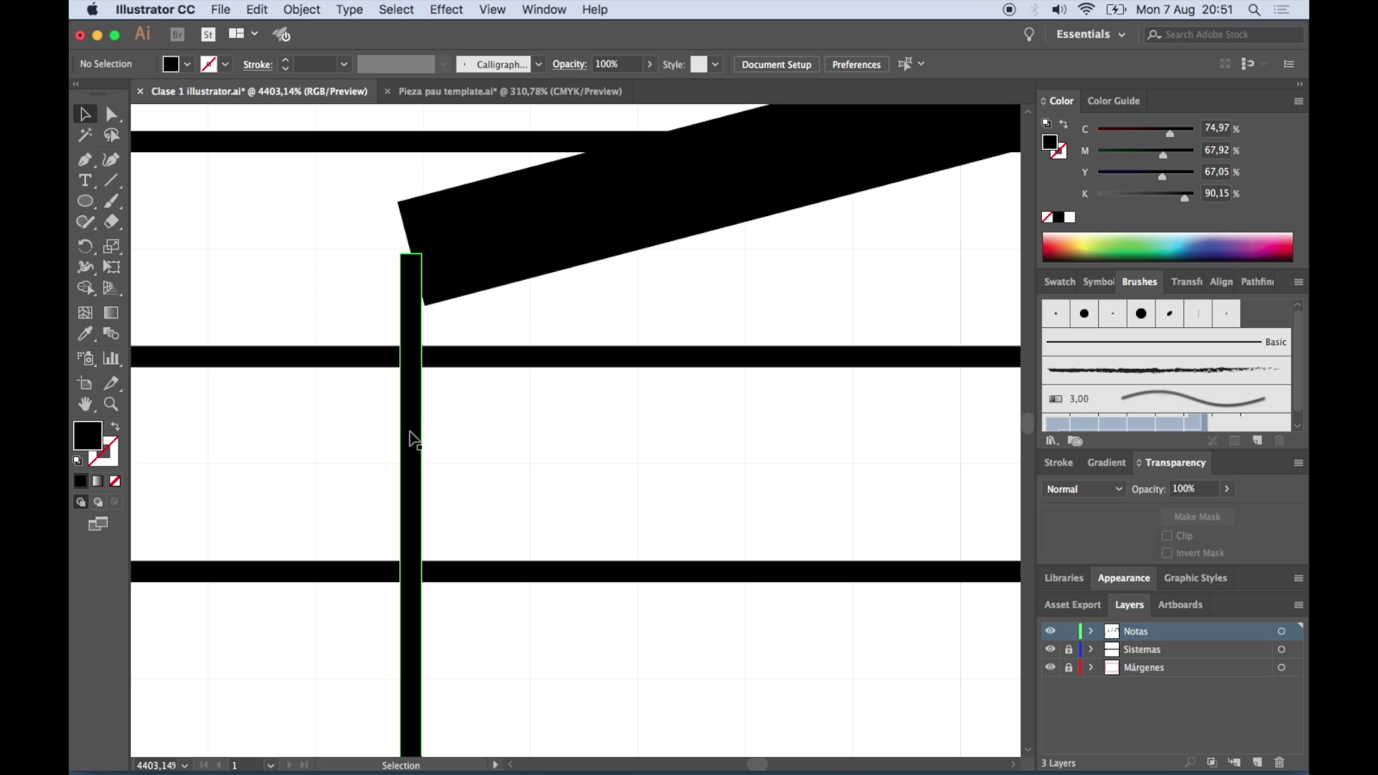
left_click(409, 436)
scroll(528, 436, "up", 1)
scroll(530, 436, "up", 3)
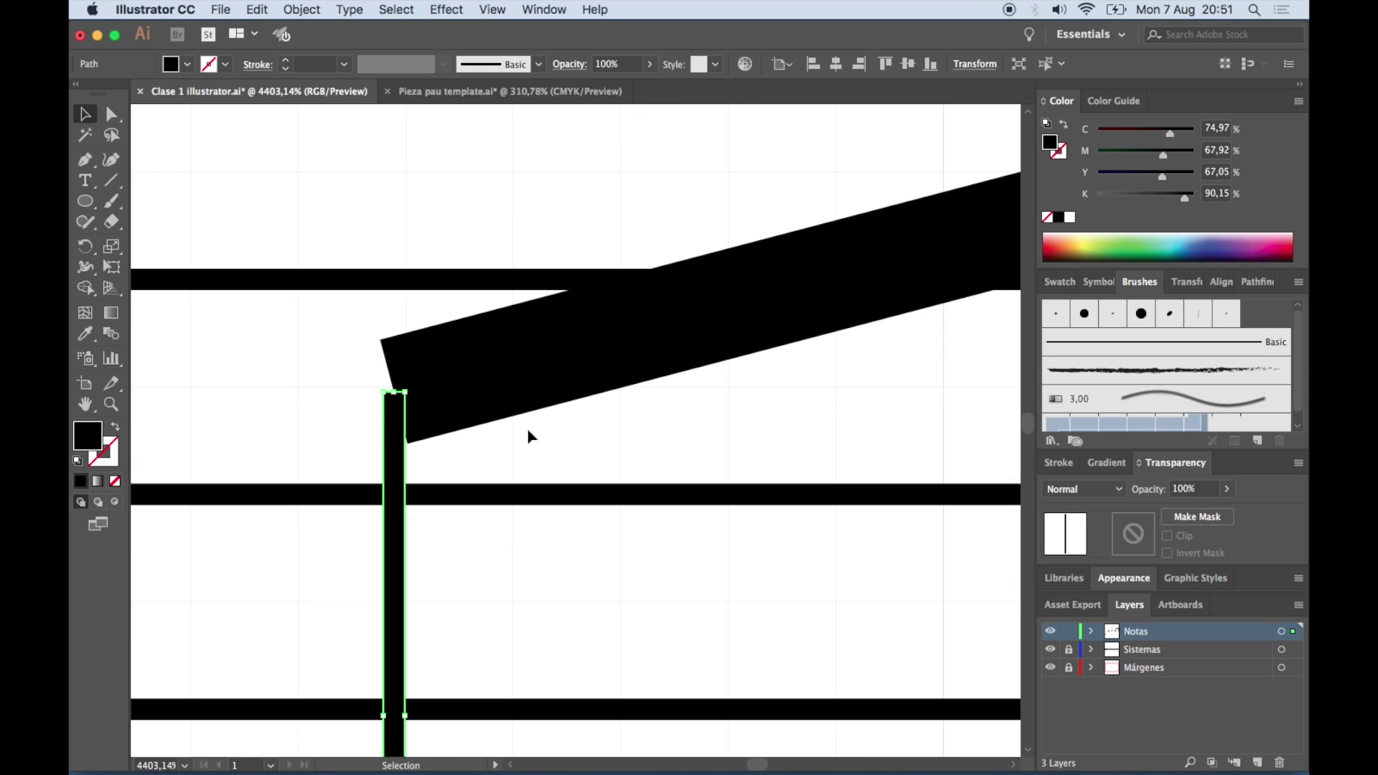
left_click(578, 218)
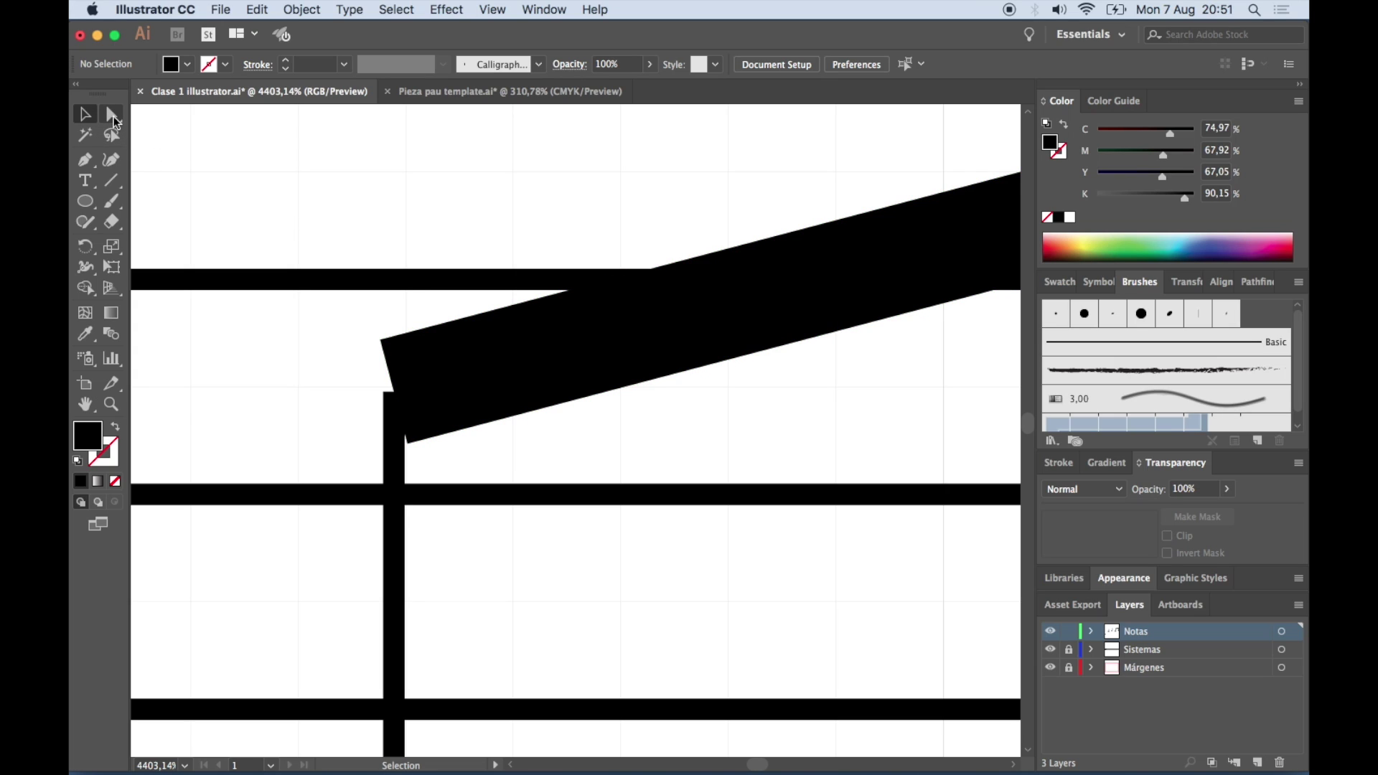
Pick the outlined beam with the Direct Selection tool for point editing
left_click(113, 117)
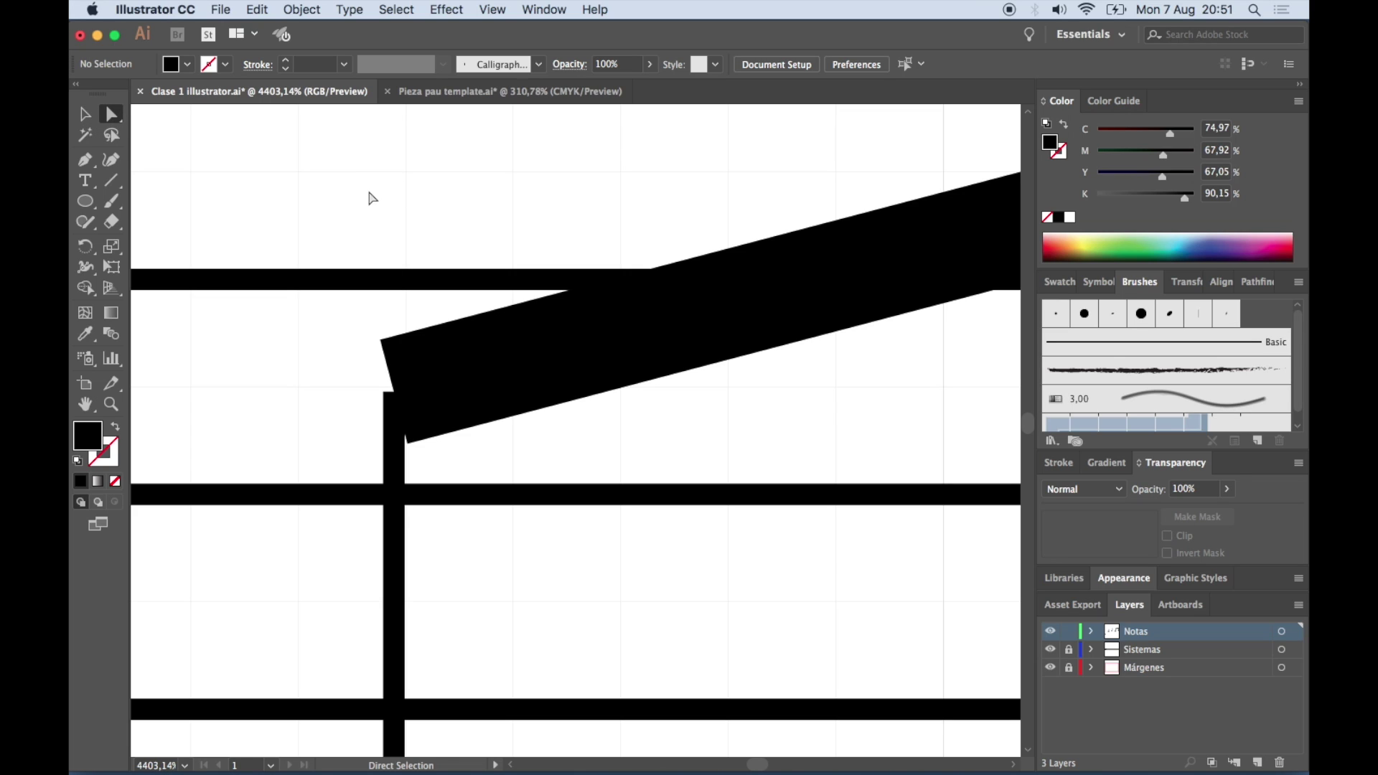
key("a")
key("v")
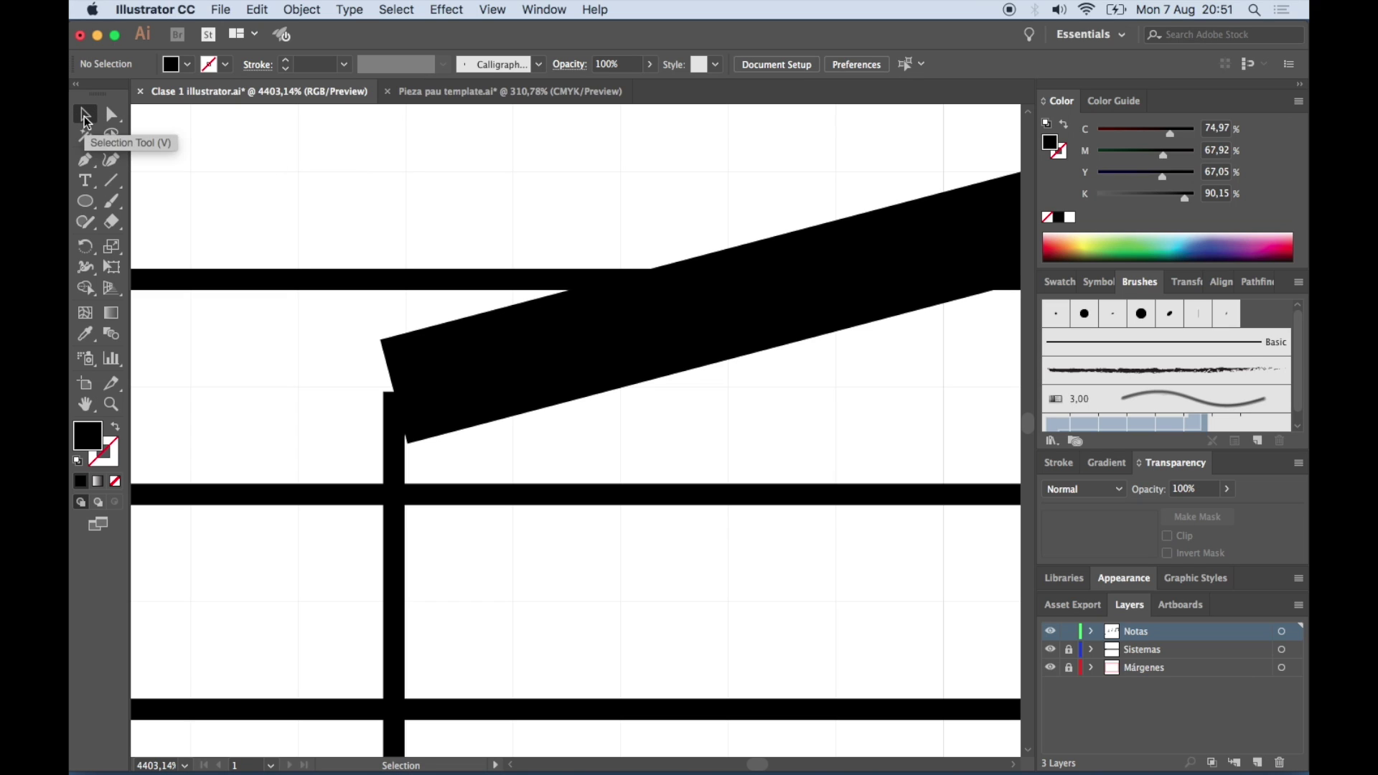
key("a")
left_click(451, 349)
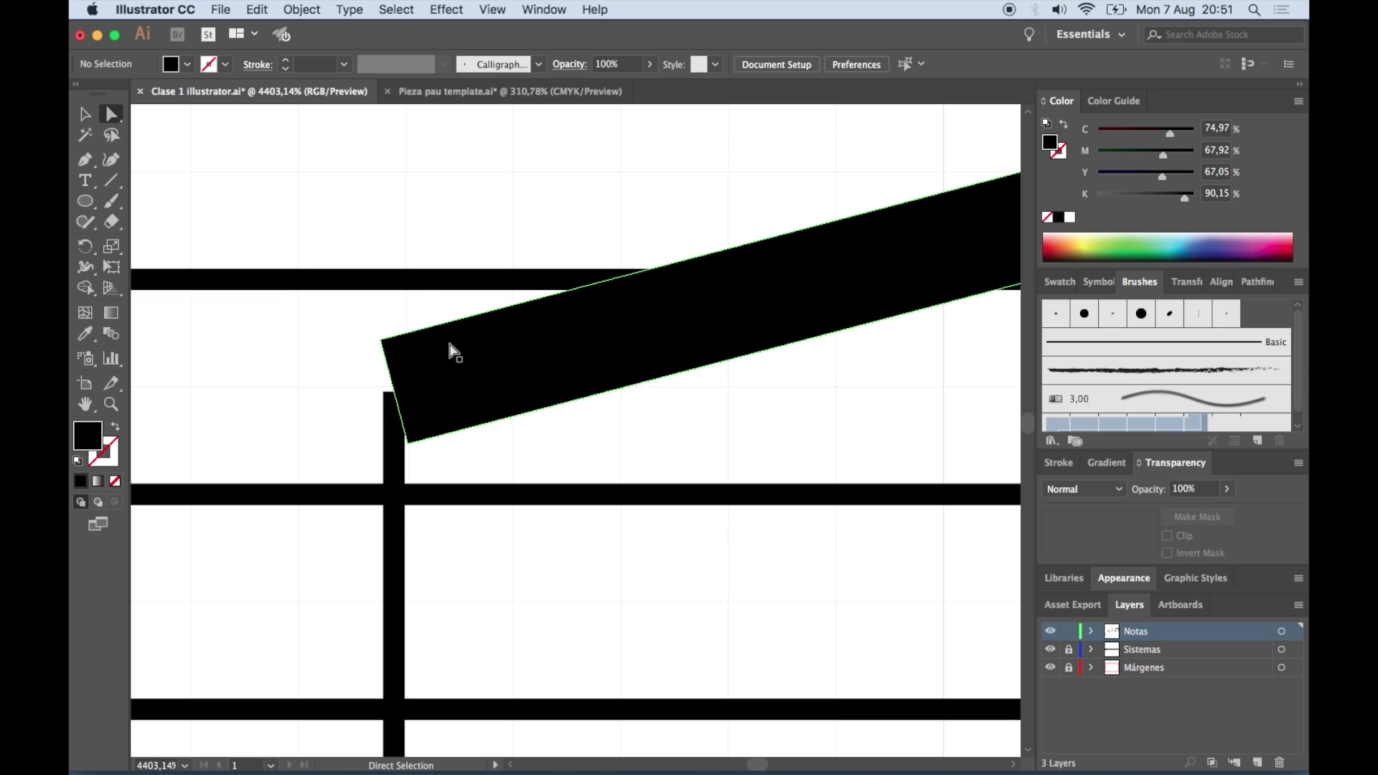
Zoom in closer and inspect the beam's top-left corner and the left stem
scroll(459, 359, "up", 5)
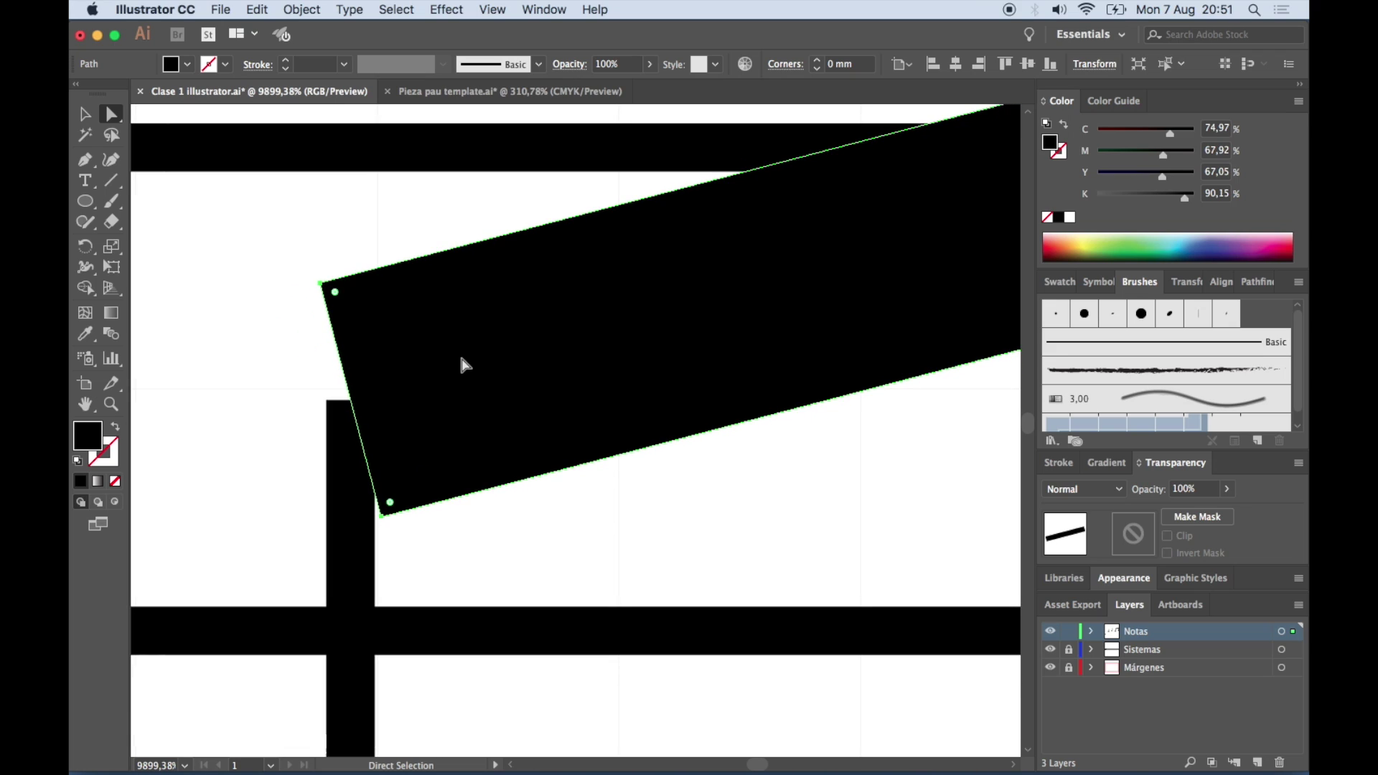
left_click(323, 287)
left_click(343, 474)
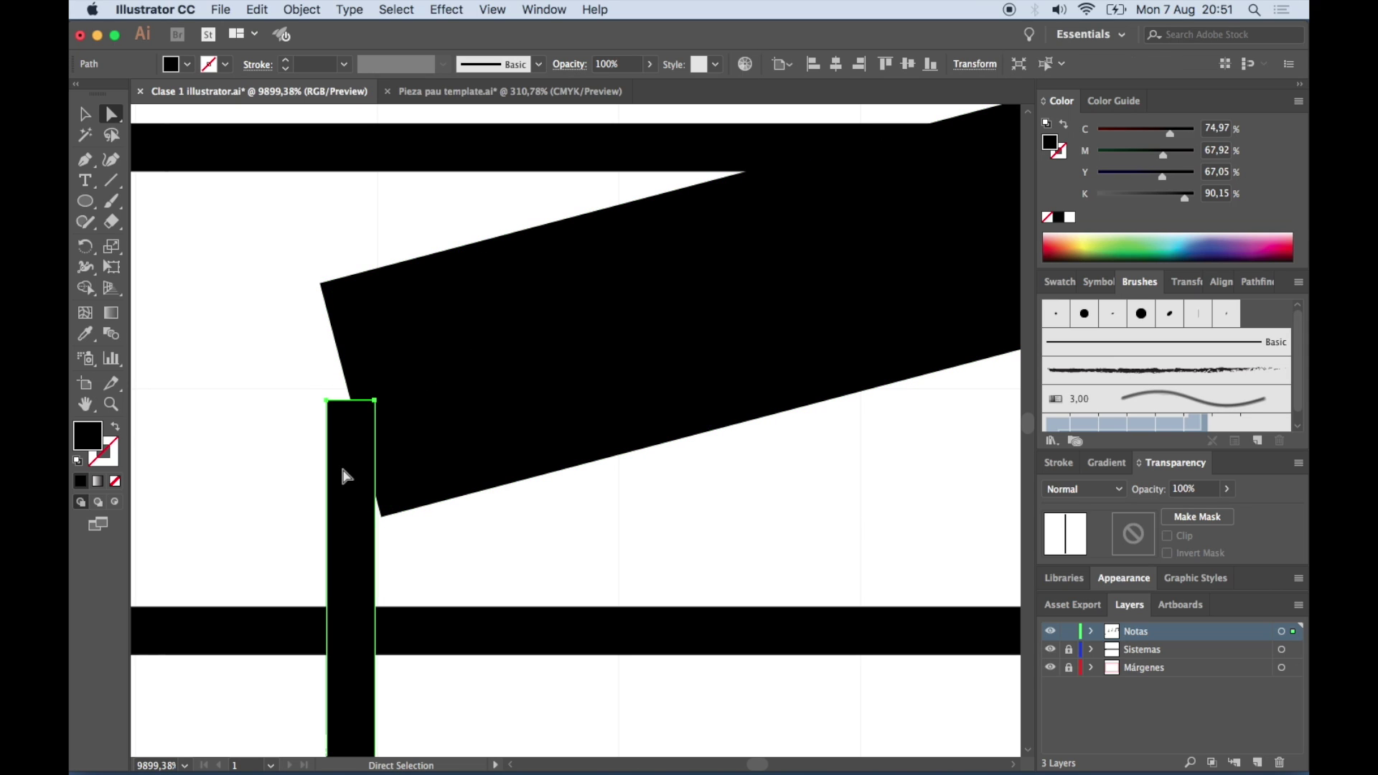
scroll(348, 430, "up", 2)
scroll(349, 429, "up", 3)
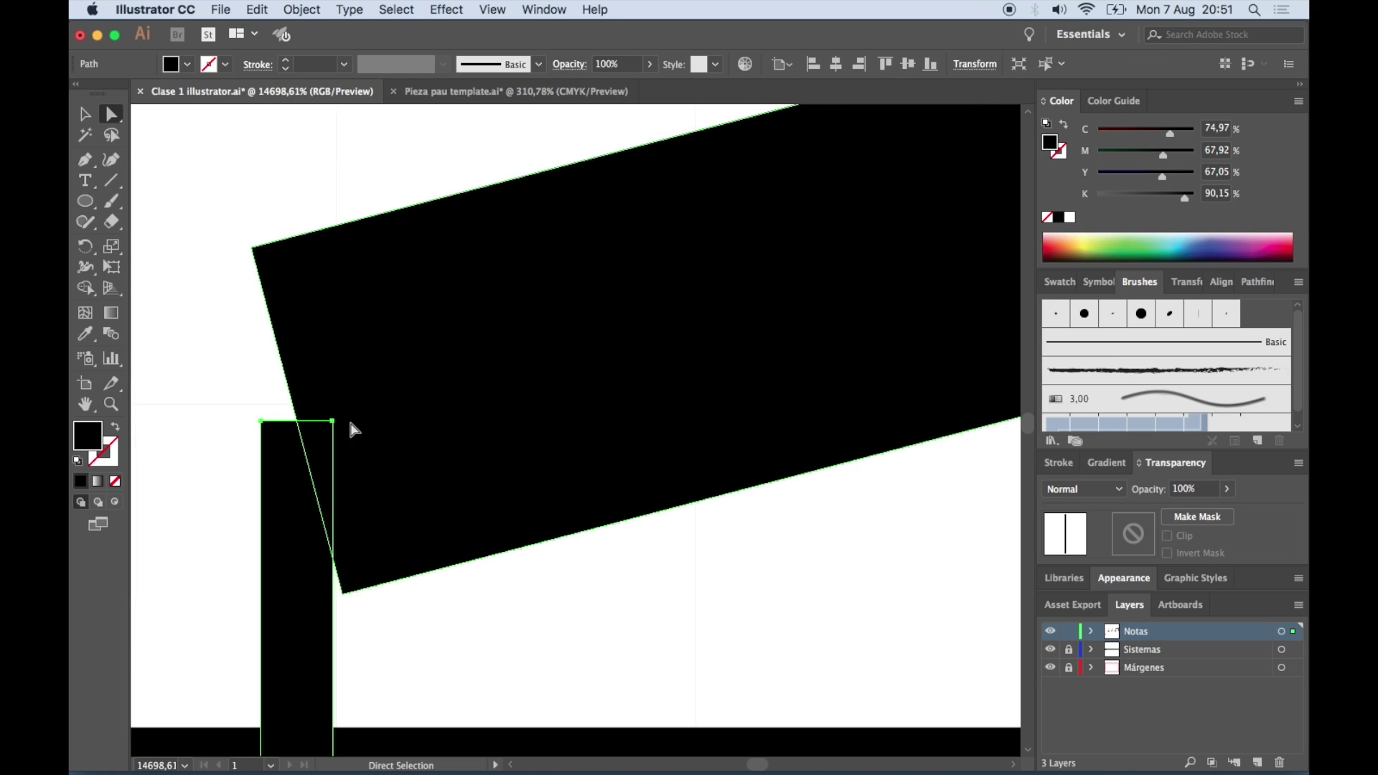
scroll(351, 428, "left", 5)
scroll(353, 425, "up", 2)
scroll(352, 425, "up", 2)
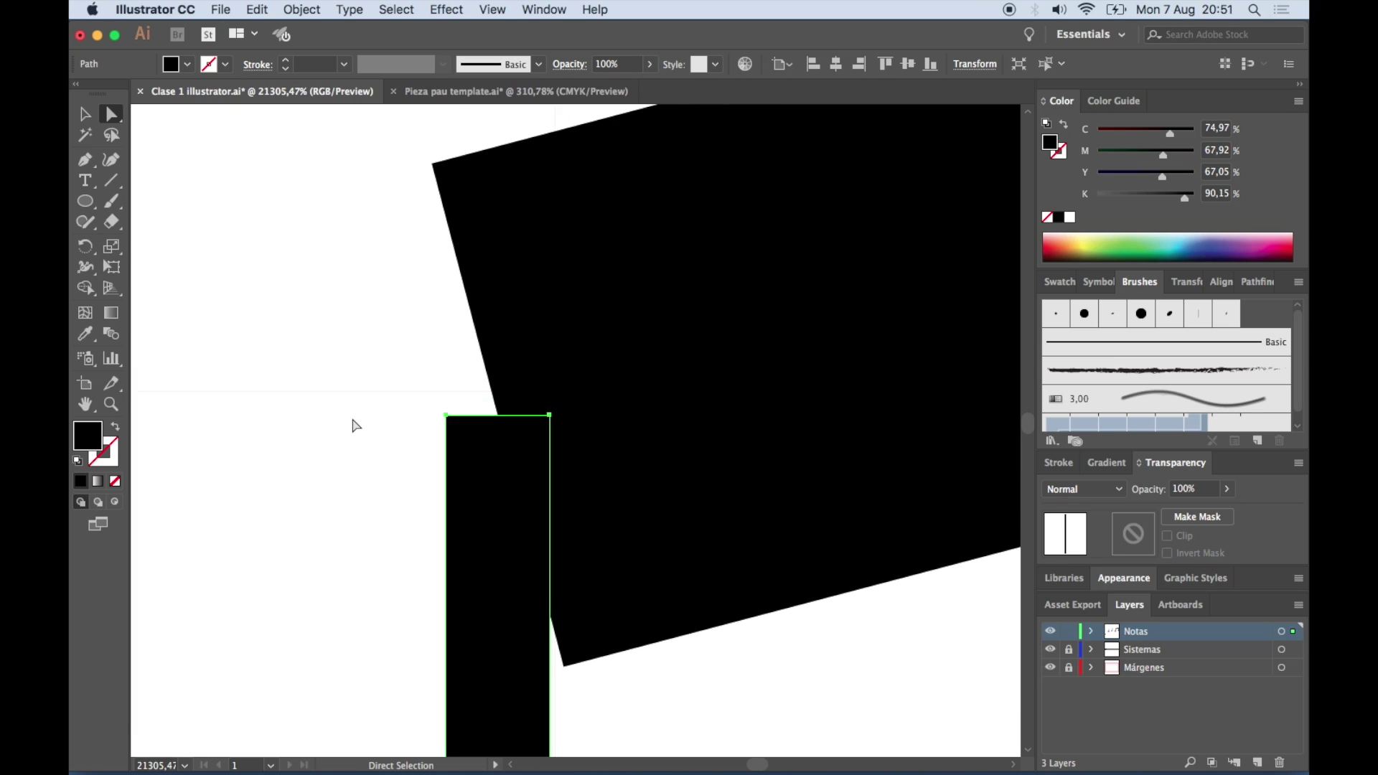
scroll(353, 425, "up", 3)
scroll(353, 425, "right", 2)
Raise the left stem's top-left corner anchor up to snap onto the beam edge
left_click_drag(367, 513, 367, 513)
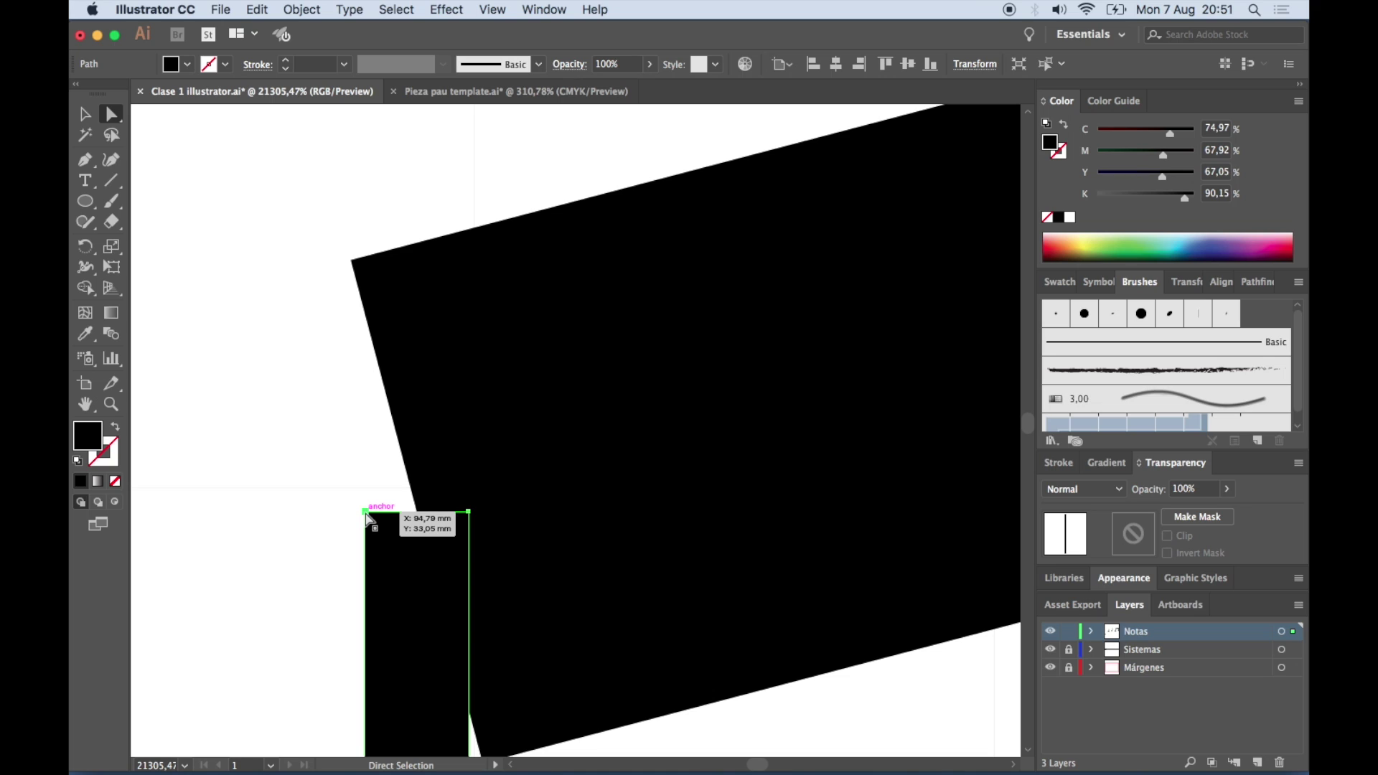
left_click(366, 512)
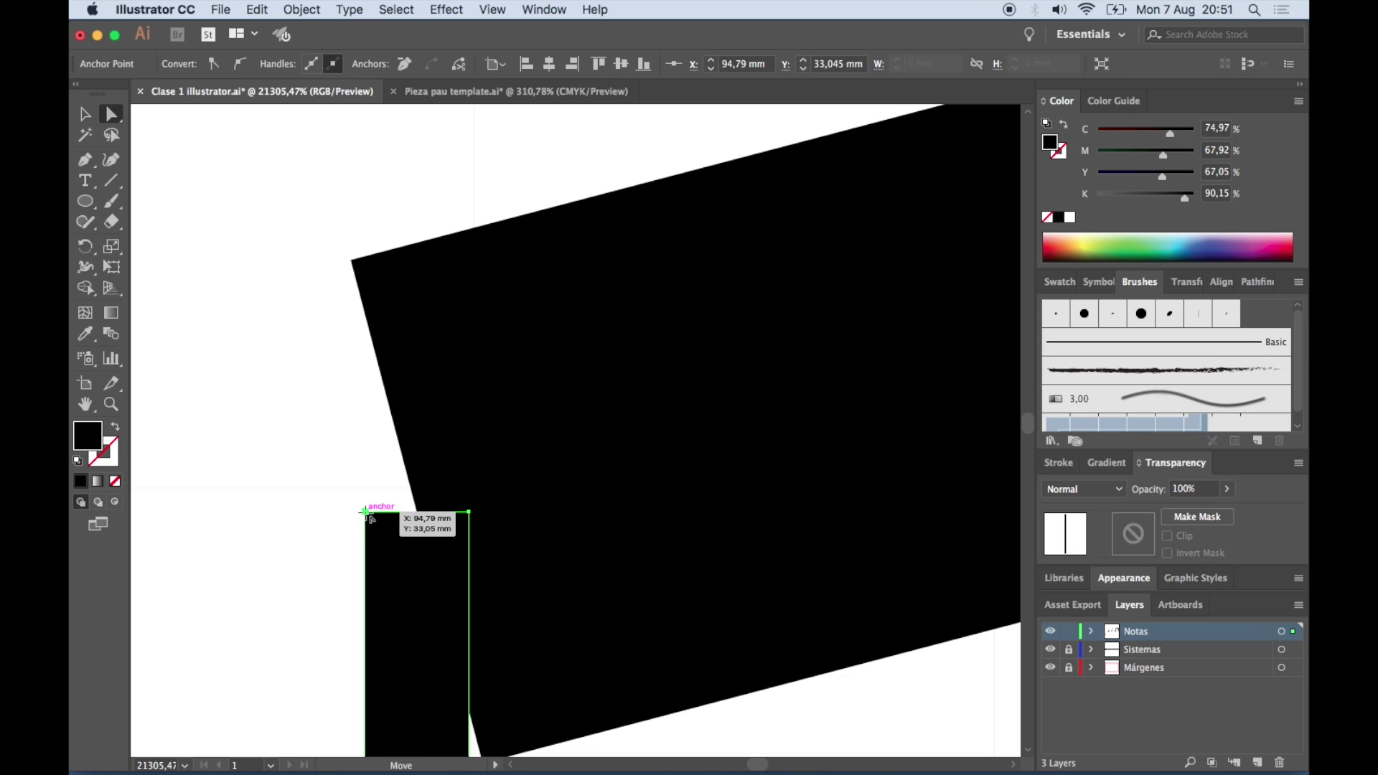
left_click_drag(367, 514, 369, 259)
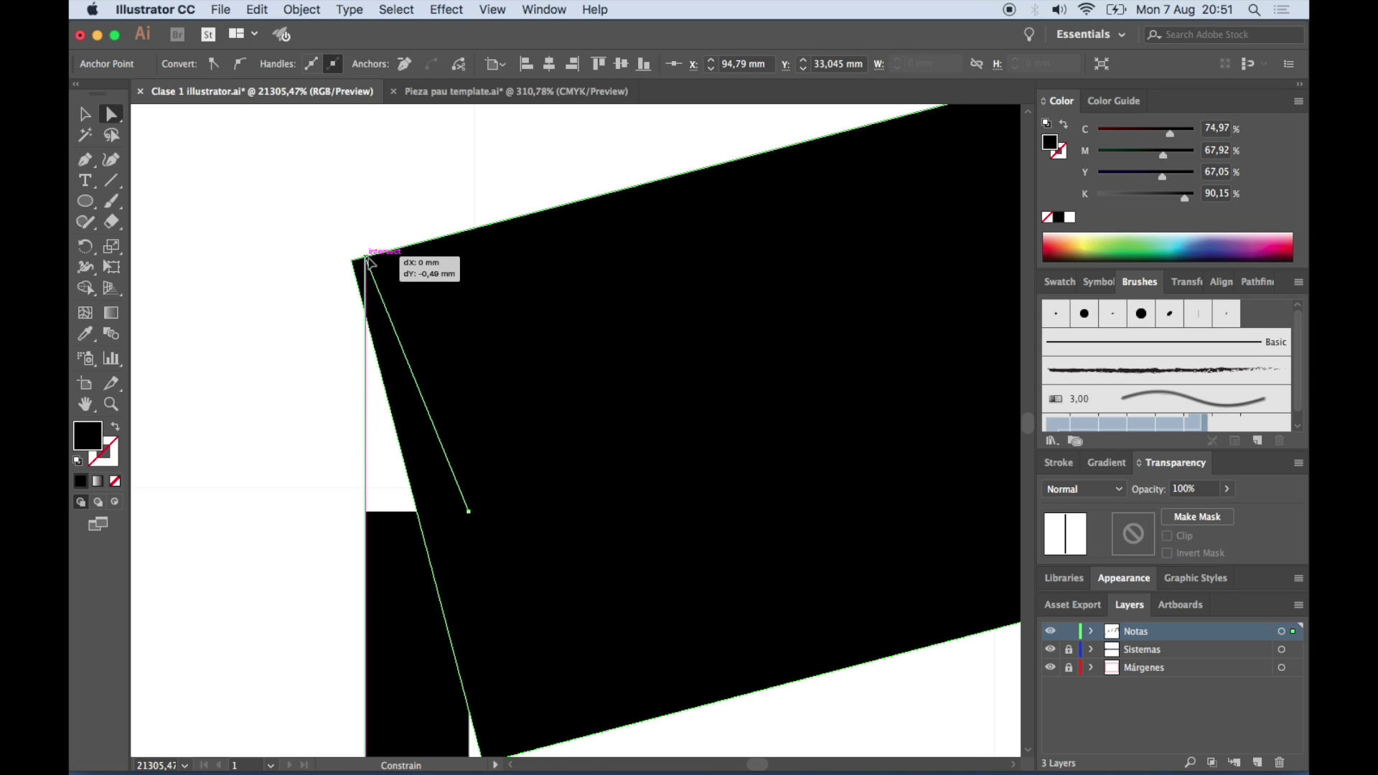
left_click_drag(368, 260, 368, 261)
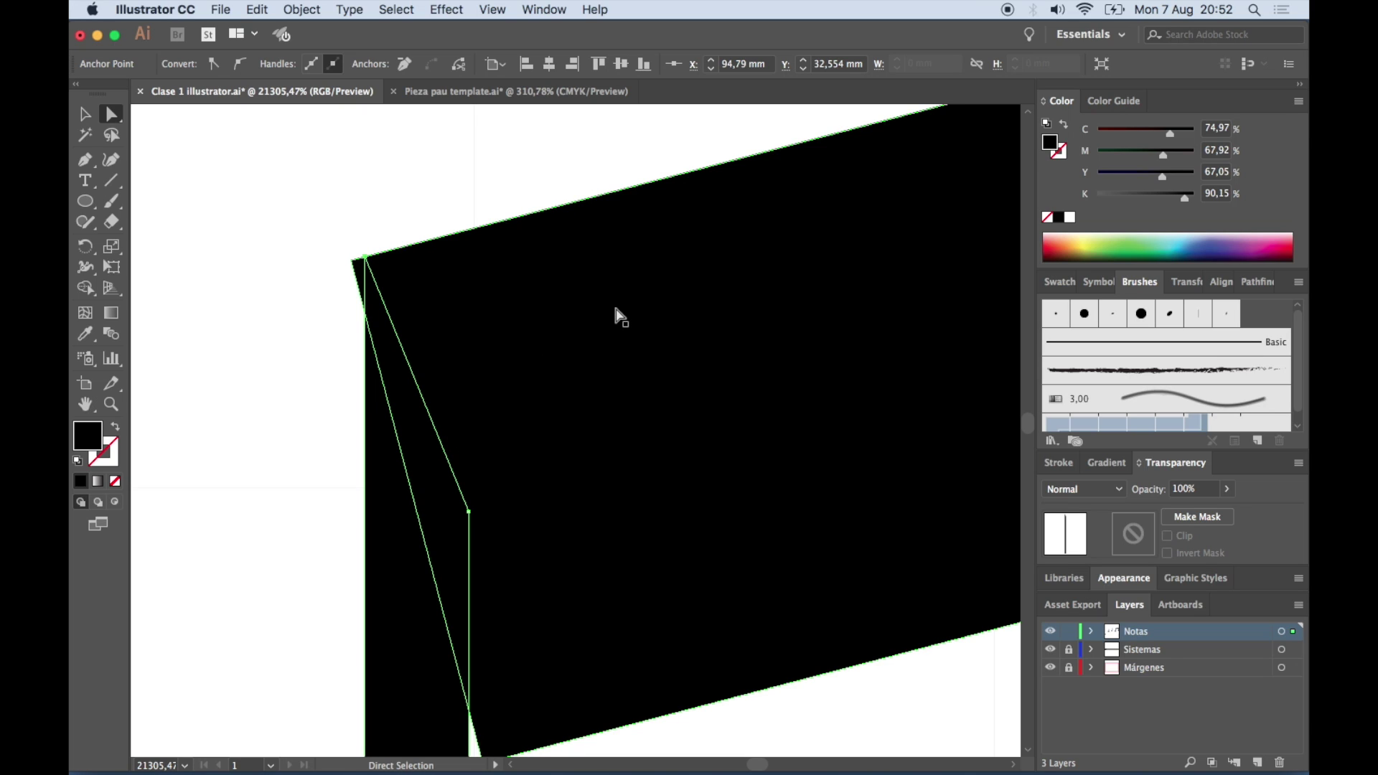
left_click(580, 269)
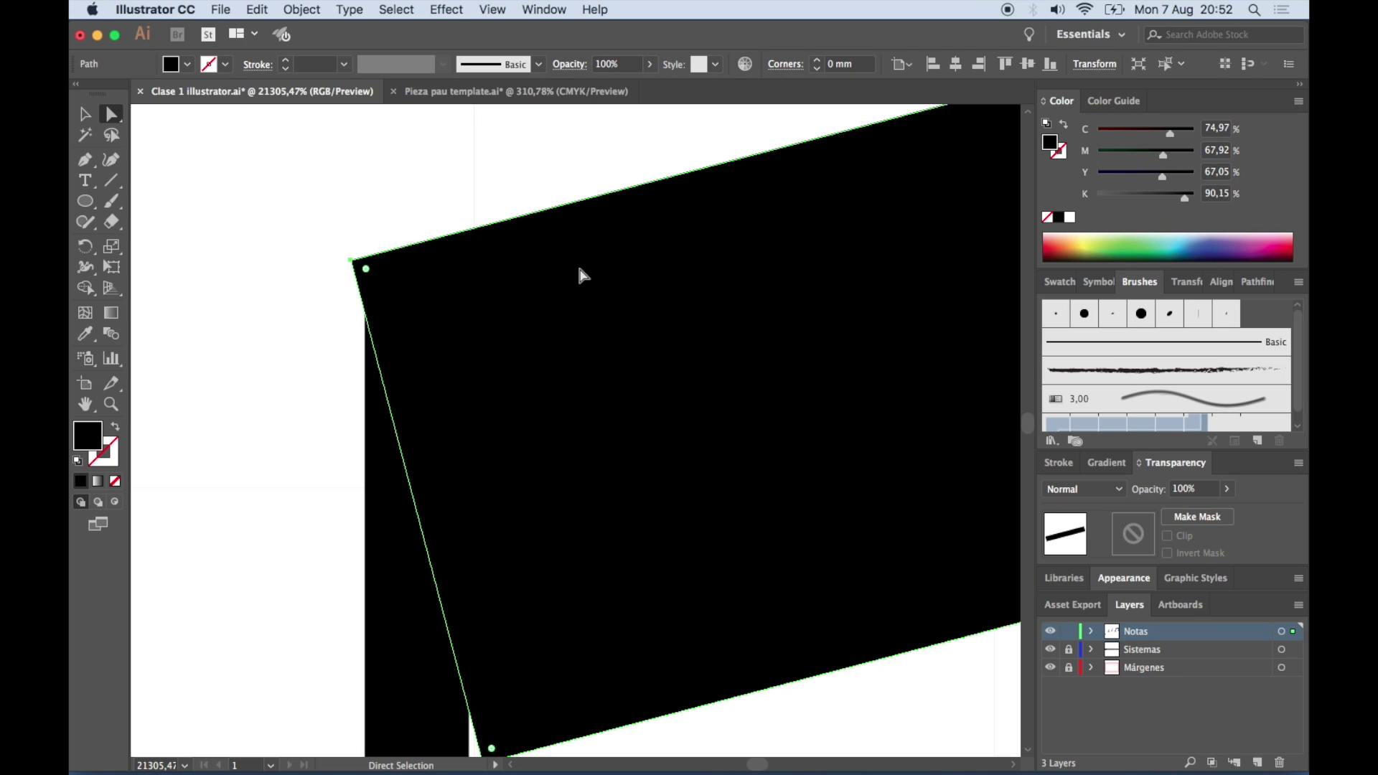
Snap the beam's upper-left corner anchor flush onto the left stem's edge
left_click_drag(351, 262, 351, 264)
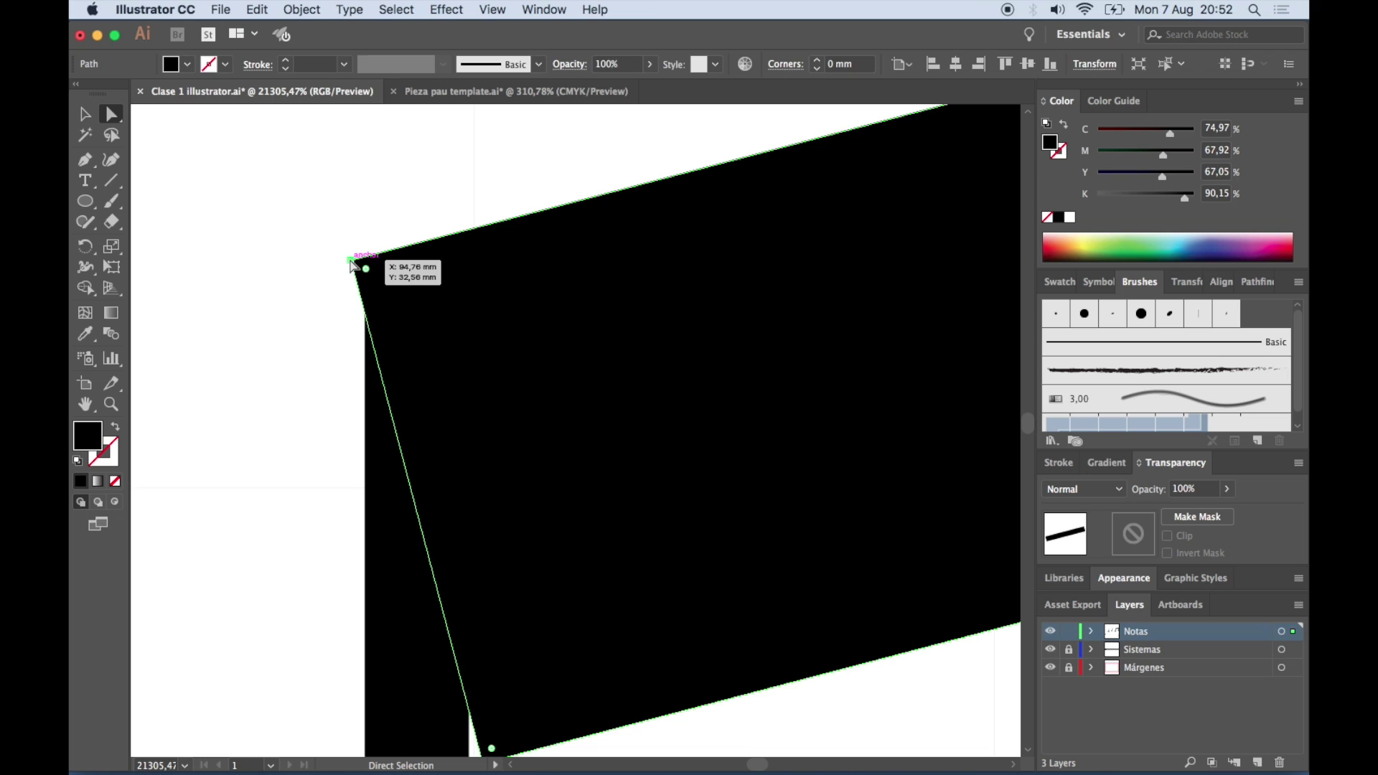
left_click(351, 262)
mouse_move(354, 262)
left_mouse_down()
mouse_move(398, 247)
mouse_move(367, 255)
left_mouse_up()
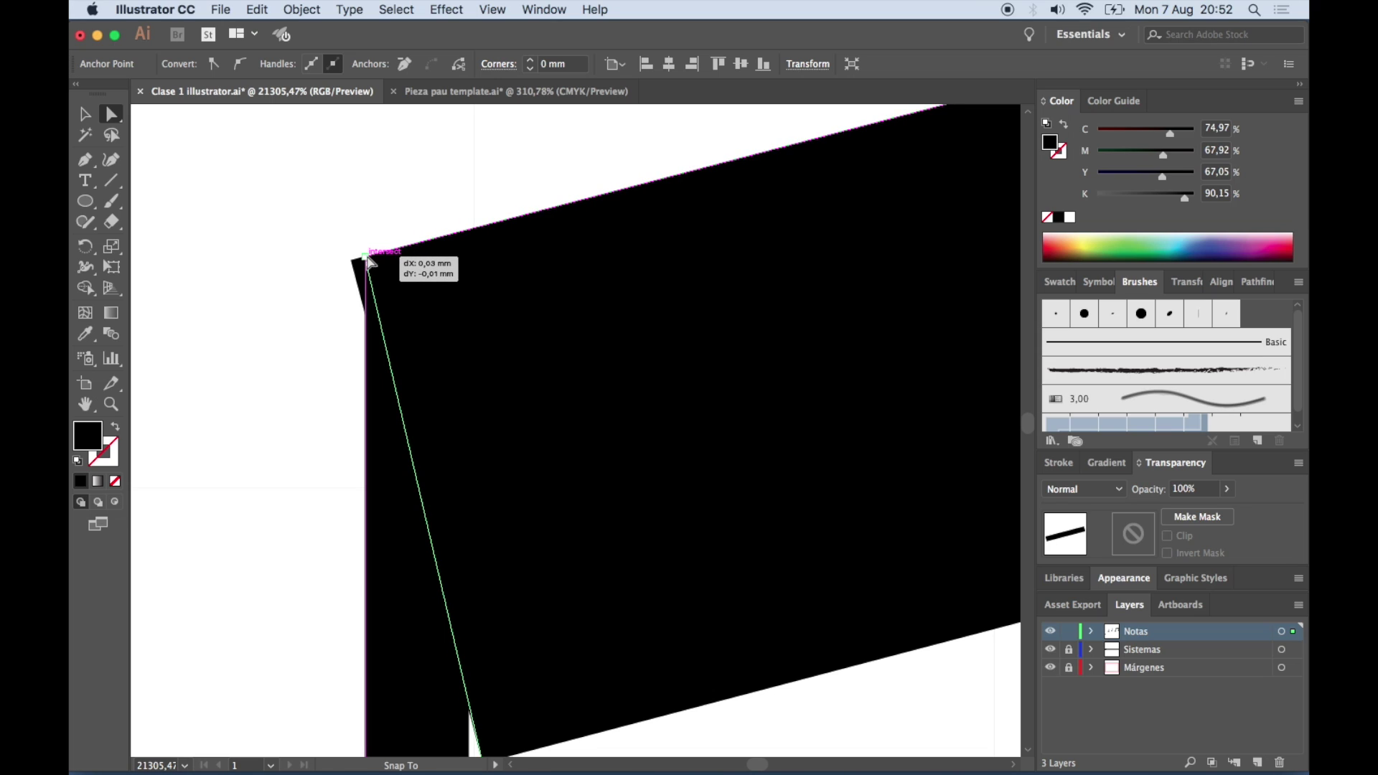
left_click_drag(369, 257, 367, 255)
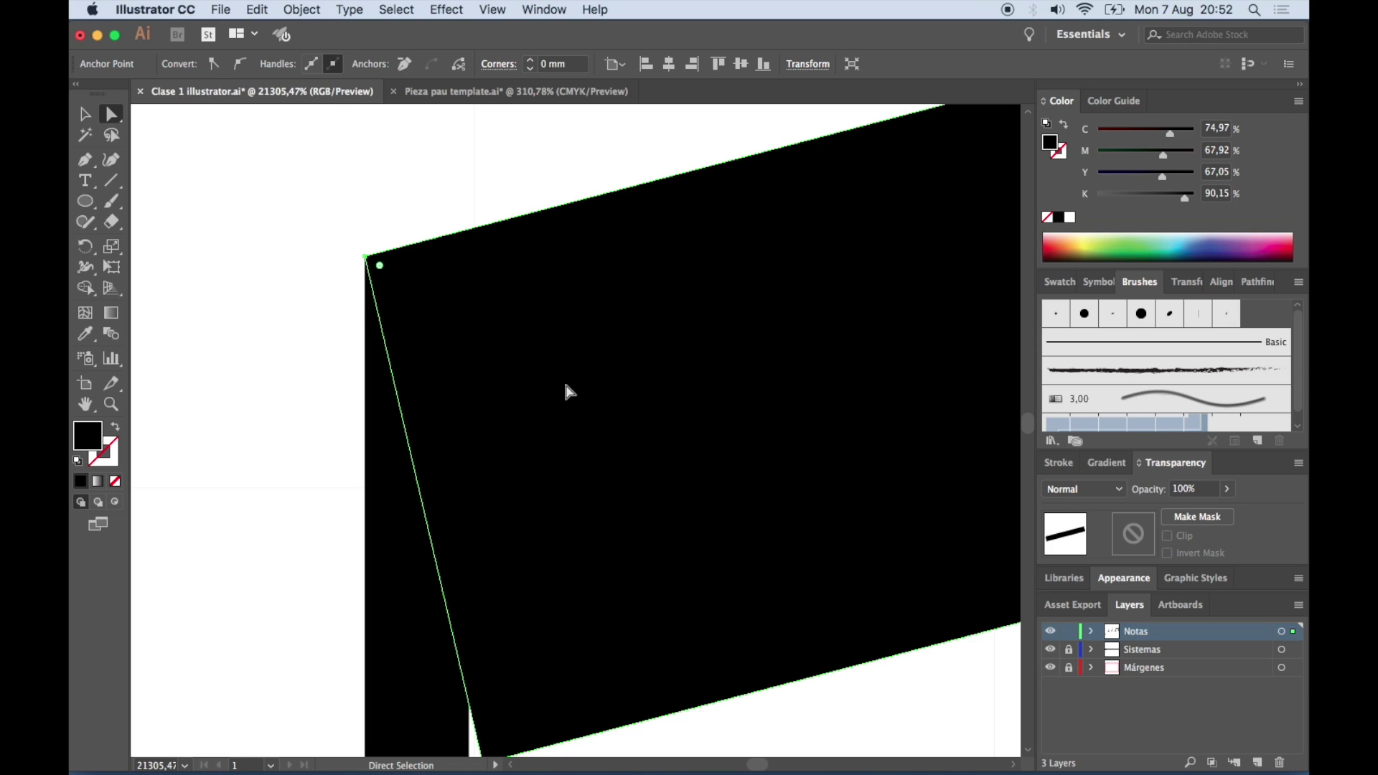
scroll(562, 381, "down", 5)
left_click(580, 490)
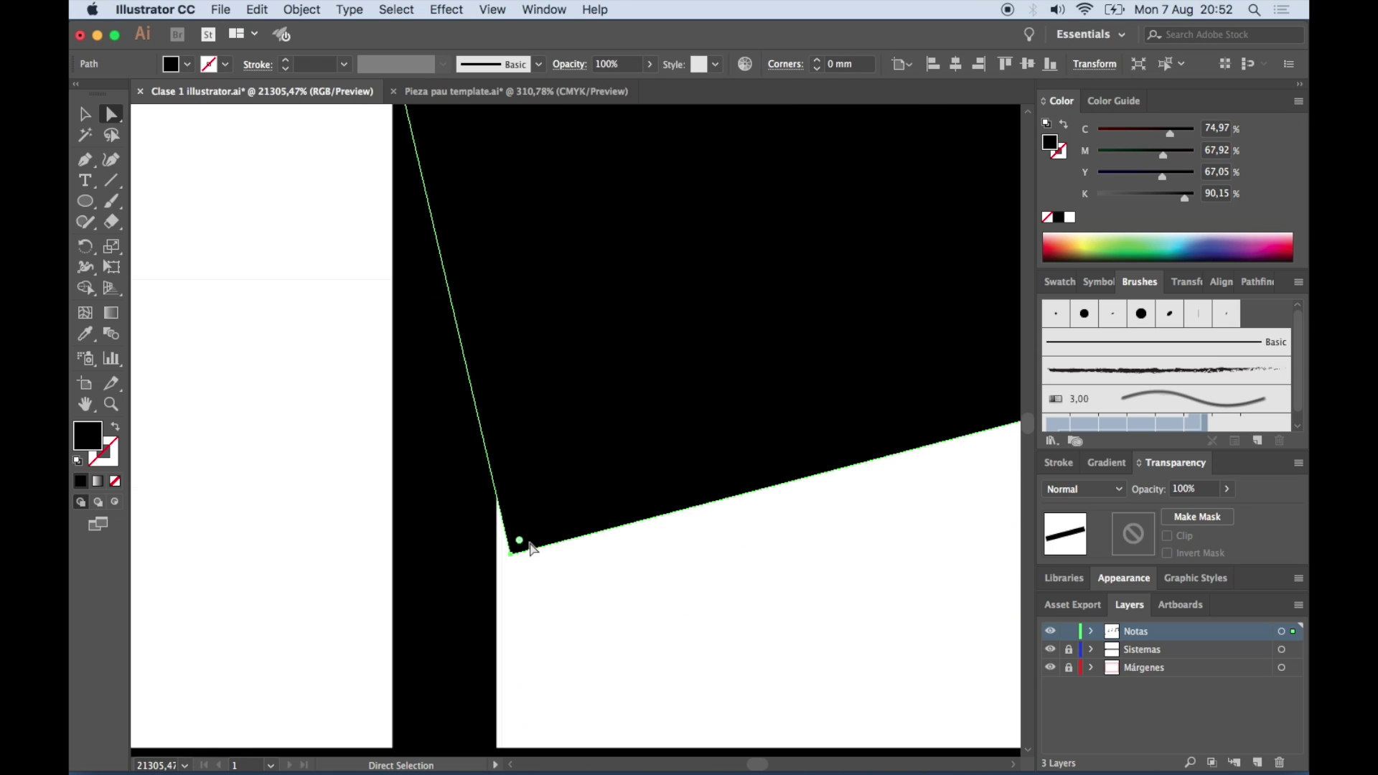
Drag the beam's lower-left anchor to snap flush onto the left stem's outer edge
left_click(511, 555)
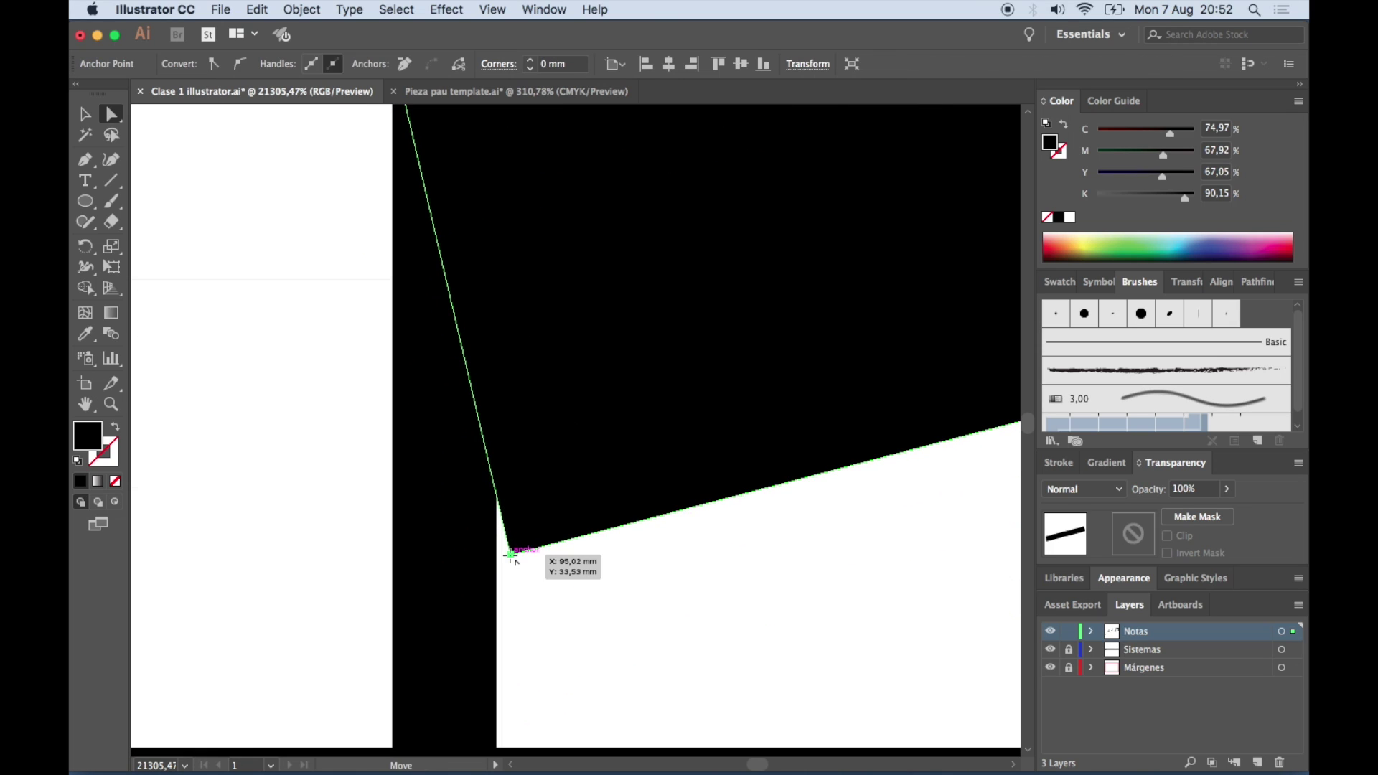
mouse_move(510, 555)
left_mouse_down()
mouse_move(440, 621)
mouse_move(447, 574)
mouse_move(460, 571)
left_mouse_up()
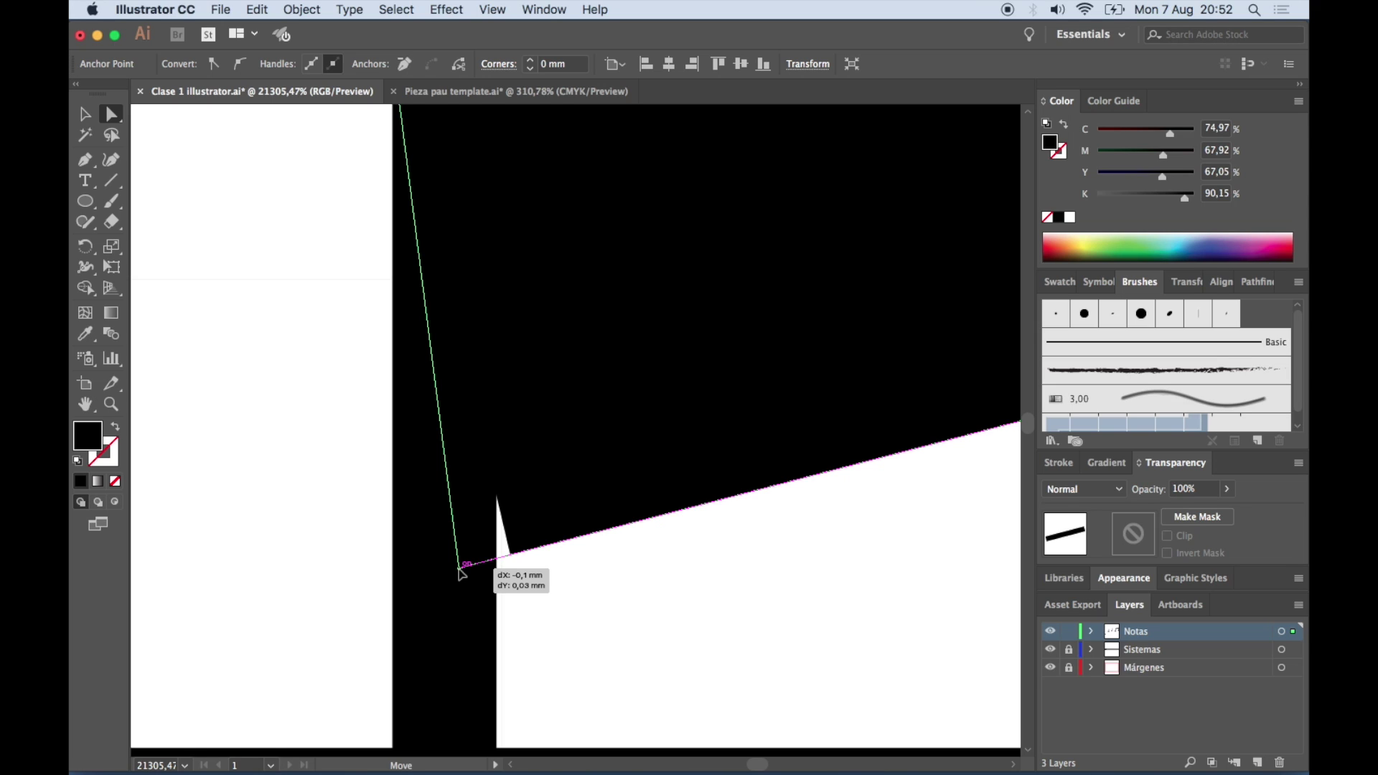
left_click_drag(460, 572, 395, 587)
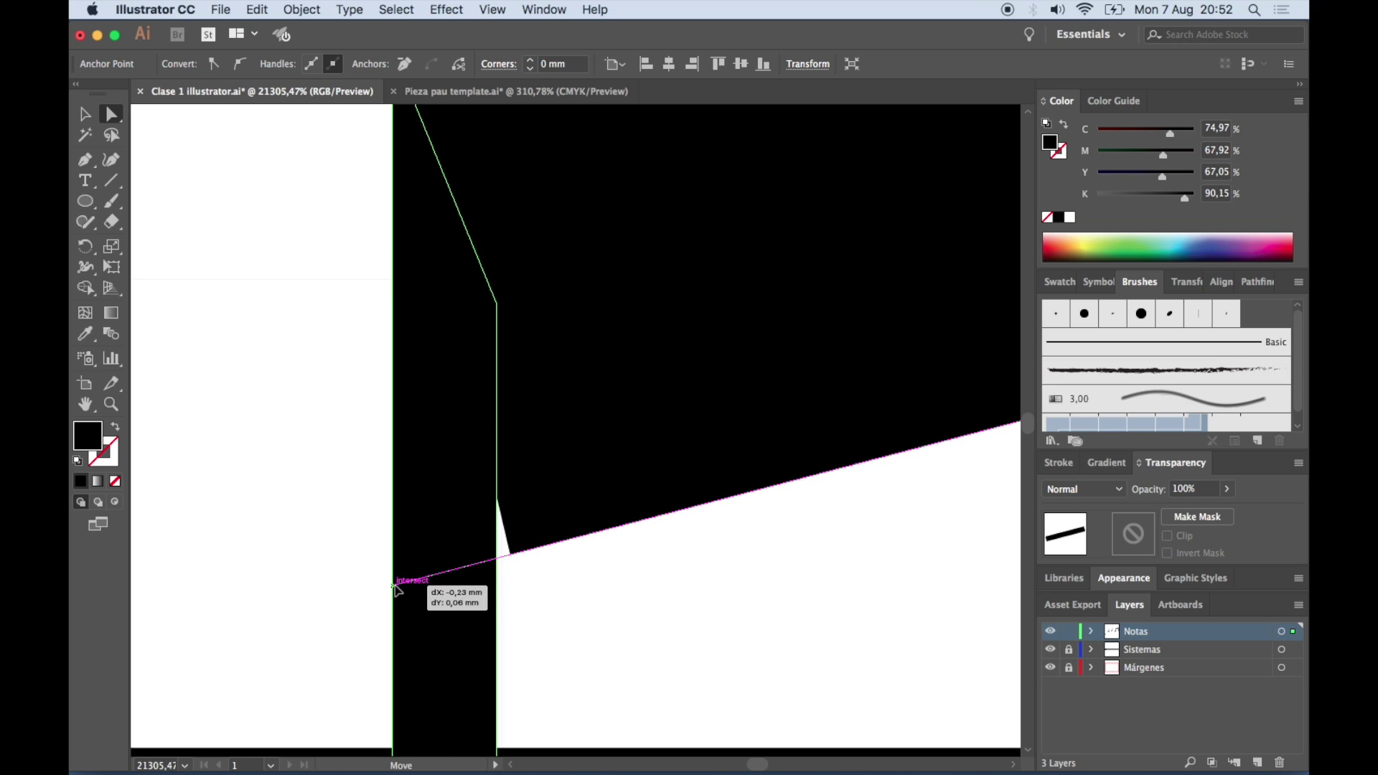
mouse_move(395, 587)
left_mouse_down()
mouse_move(468, 567)
mouse_move(393, 587)
left_mouse_up()
left_click(668, 616)
key("cmd+minus")
key("super+minus")
key("super+minus")
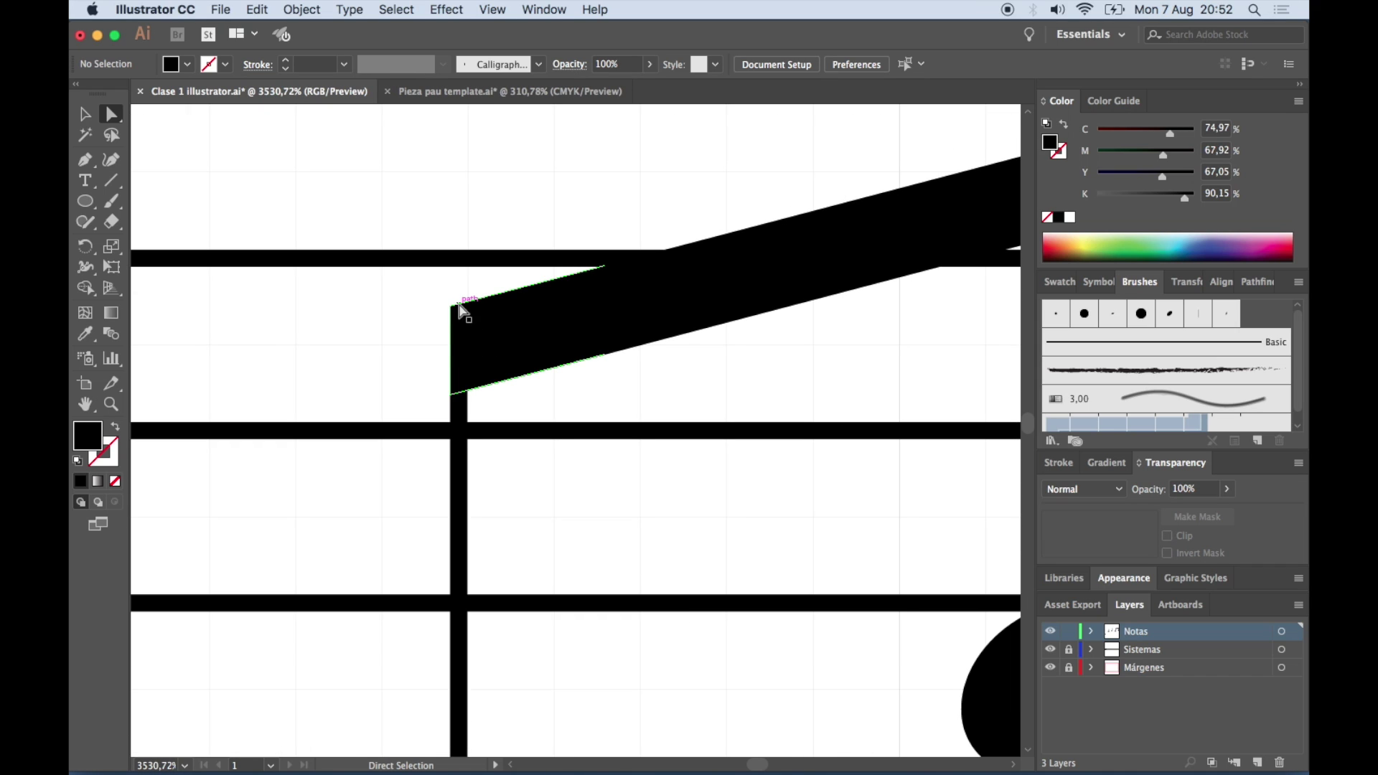
Raise the right stem's top anchor up toward the beam's end
scroll(757, 395, "right", 5)
scroll(759, 396, "right", 5)
key("super+minus")
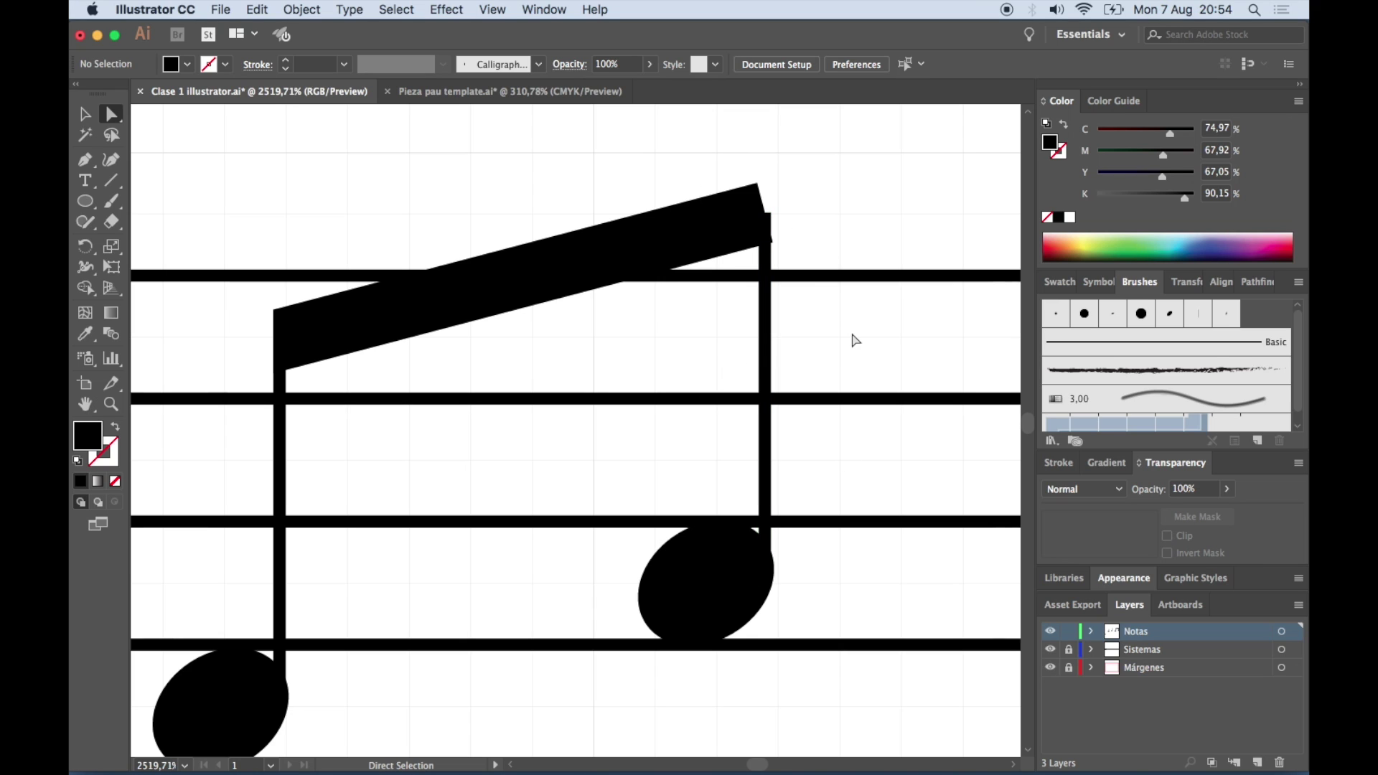
scroll(859, 338, "up", 1)
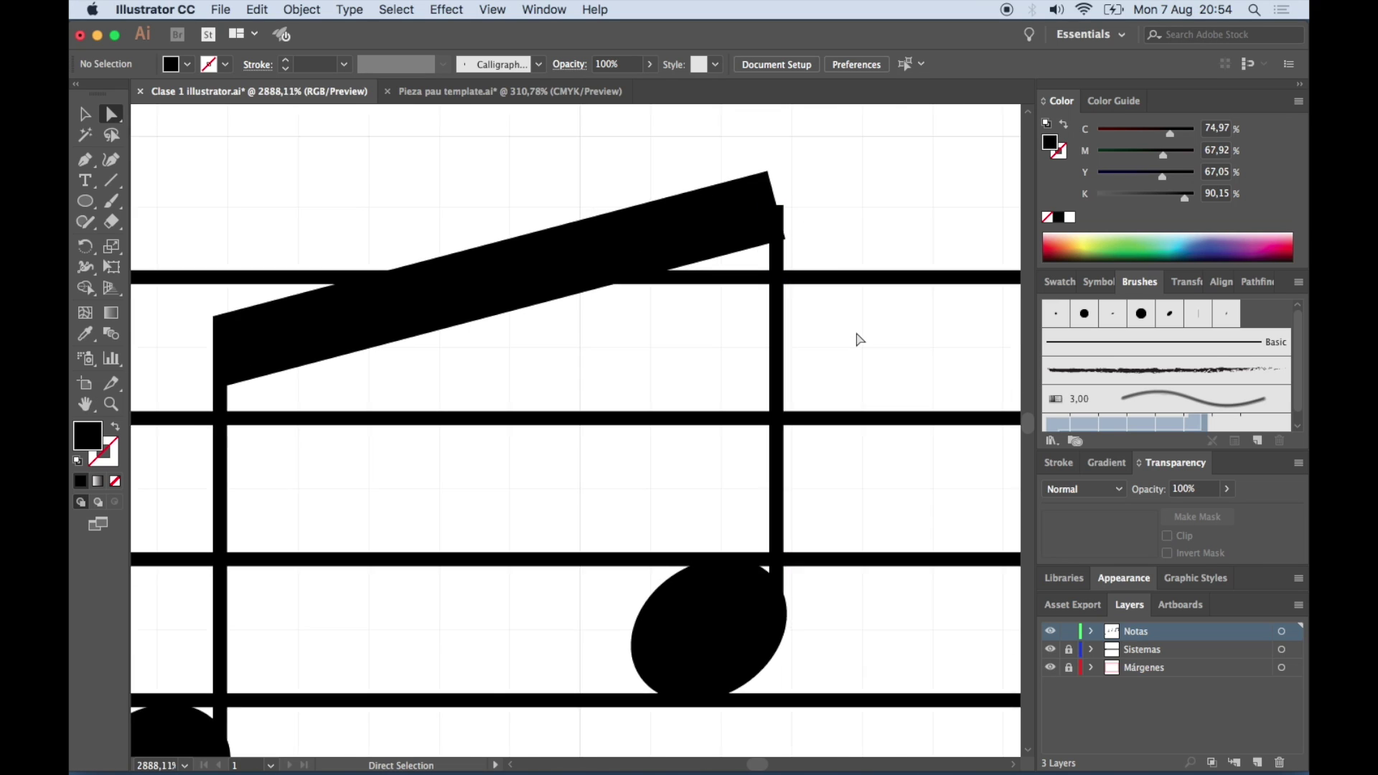
scroll(859, 338, "up", 2)
scroll(859, 338, "up", 2)
scroll(859, 339, "up", 1)
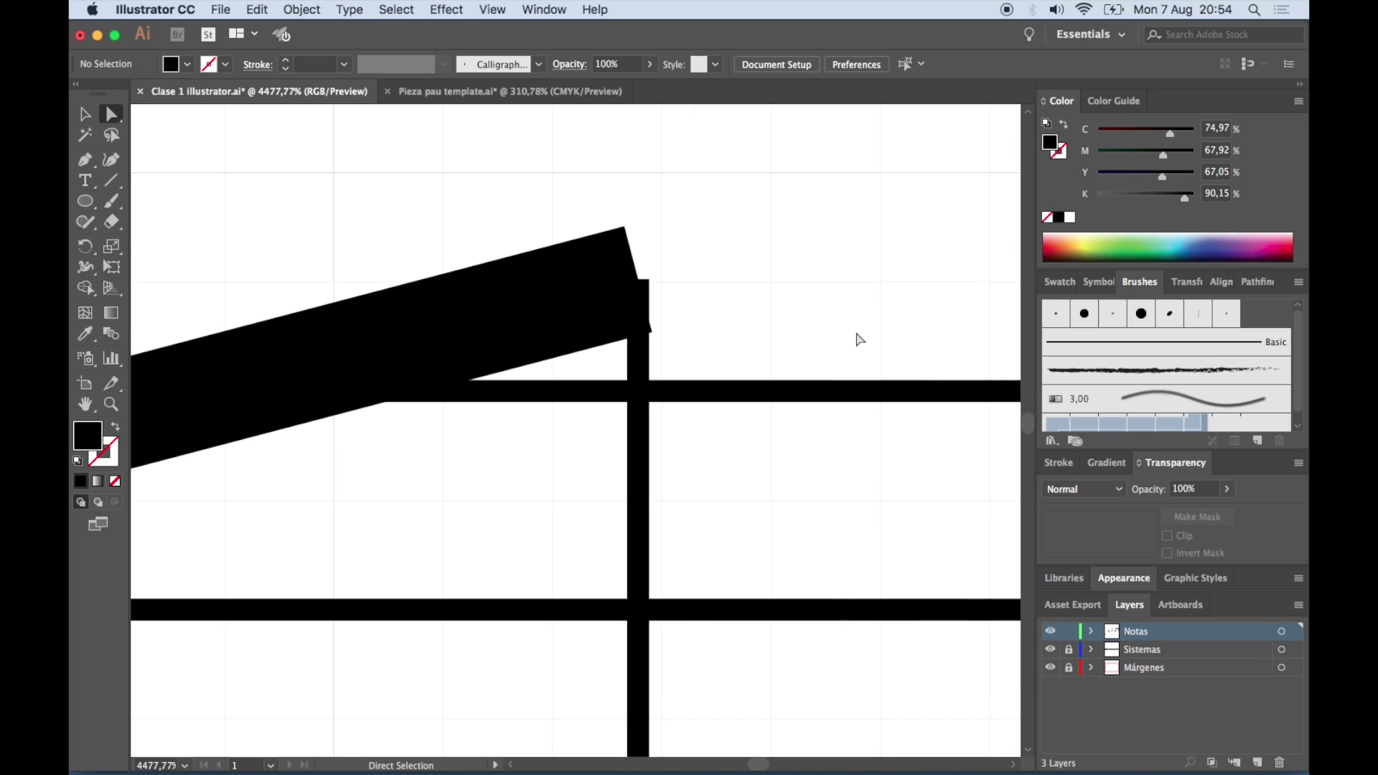
left_click(647, 281)
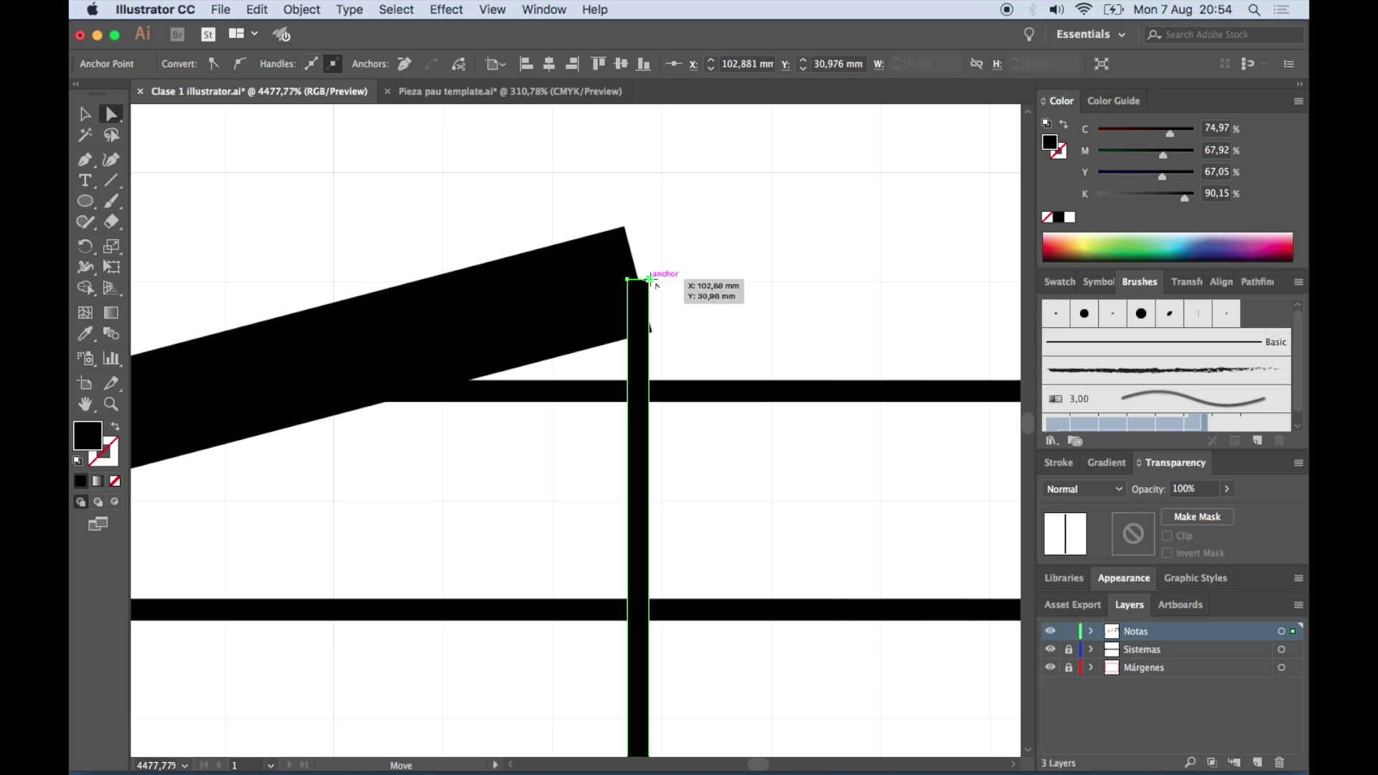
left_click_drag(651, 284, 650, 203)
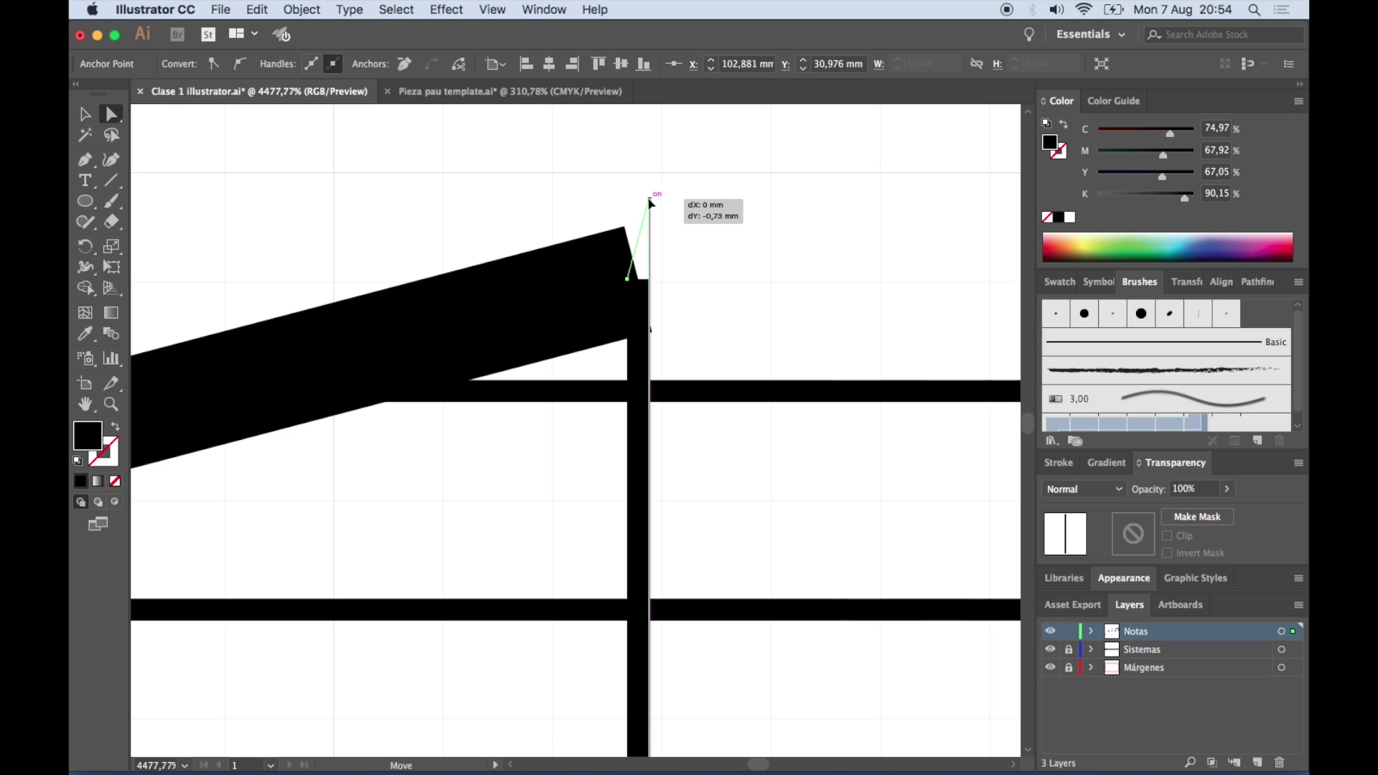
left_click_drag(650, 203, 650, 202)
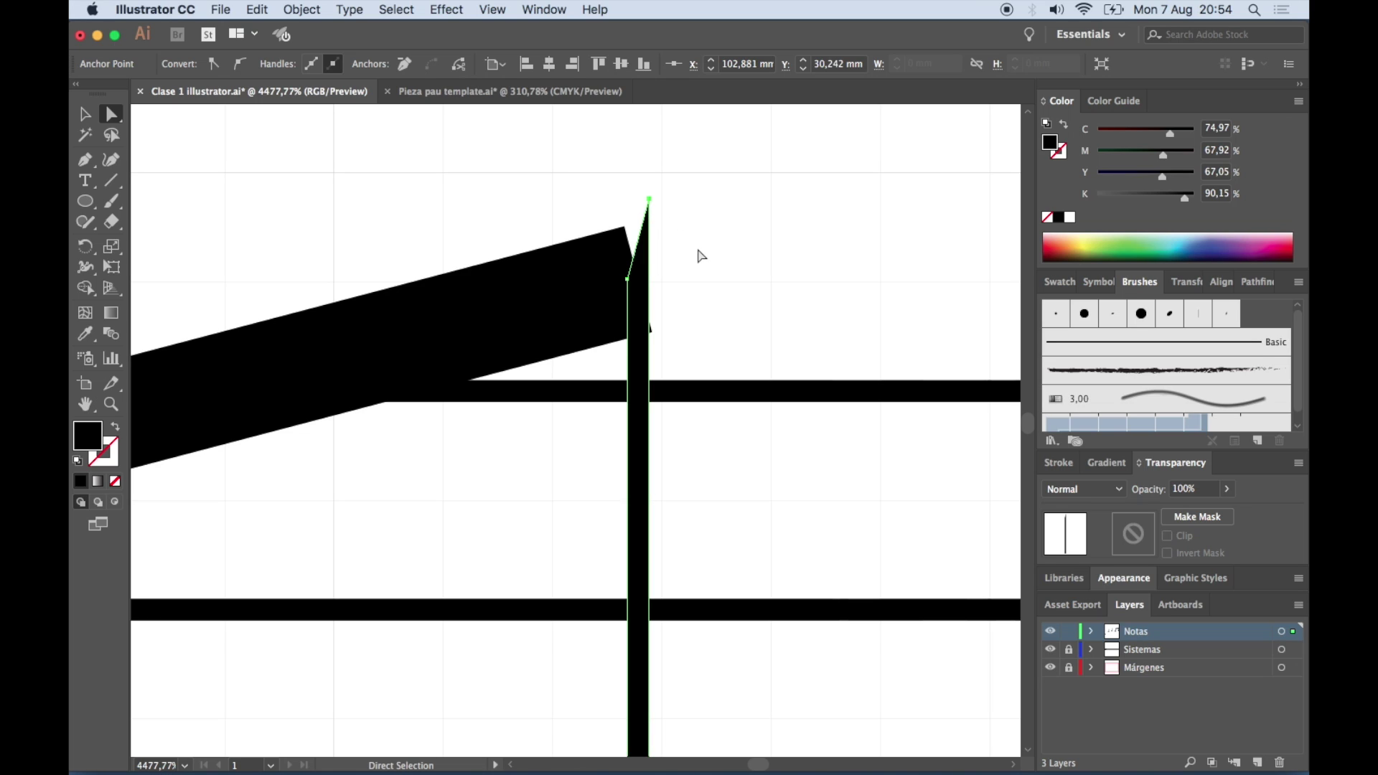
Snap the beam's upper-right corner and the right stem's top together at their intersection
left_click(621, 248)
scroll(628, 240, "up", 1)
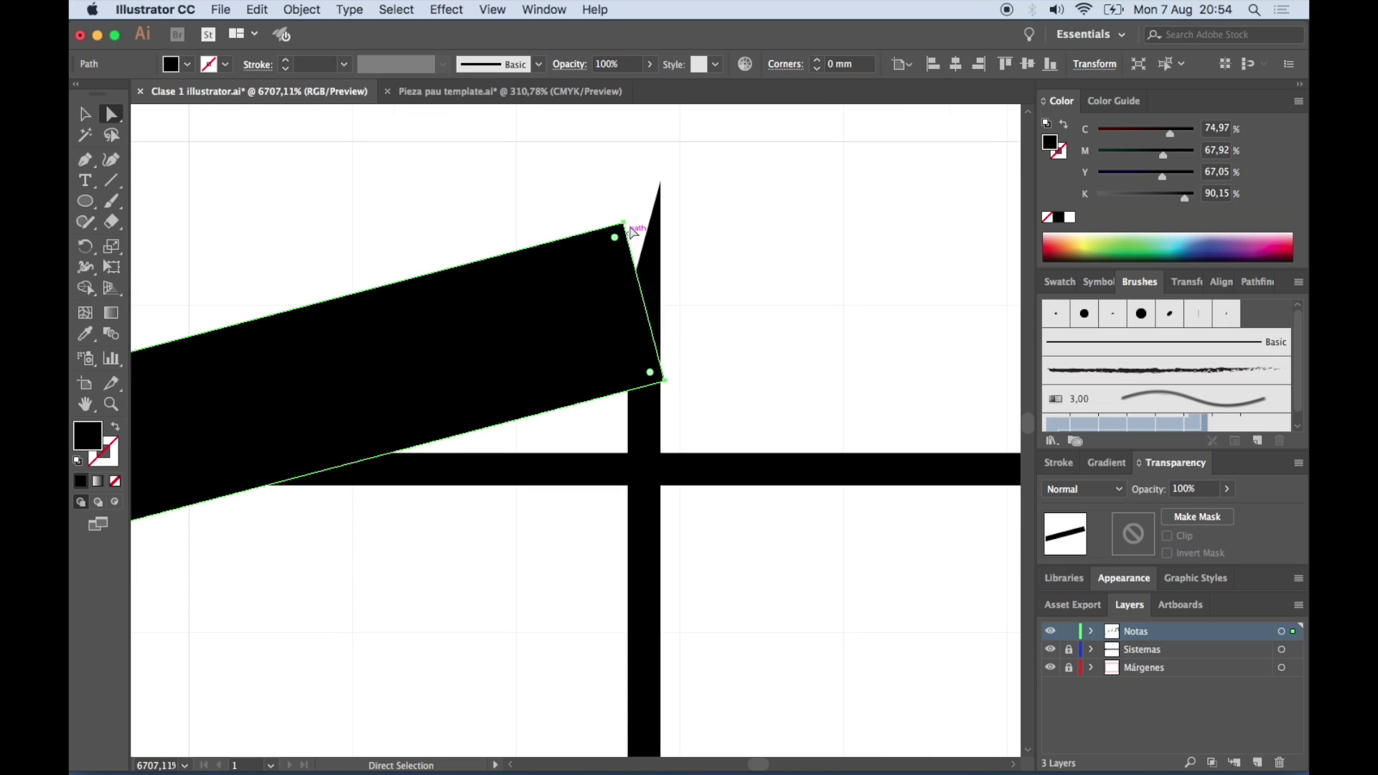
left_click_drag(623, 227, 655, 213)
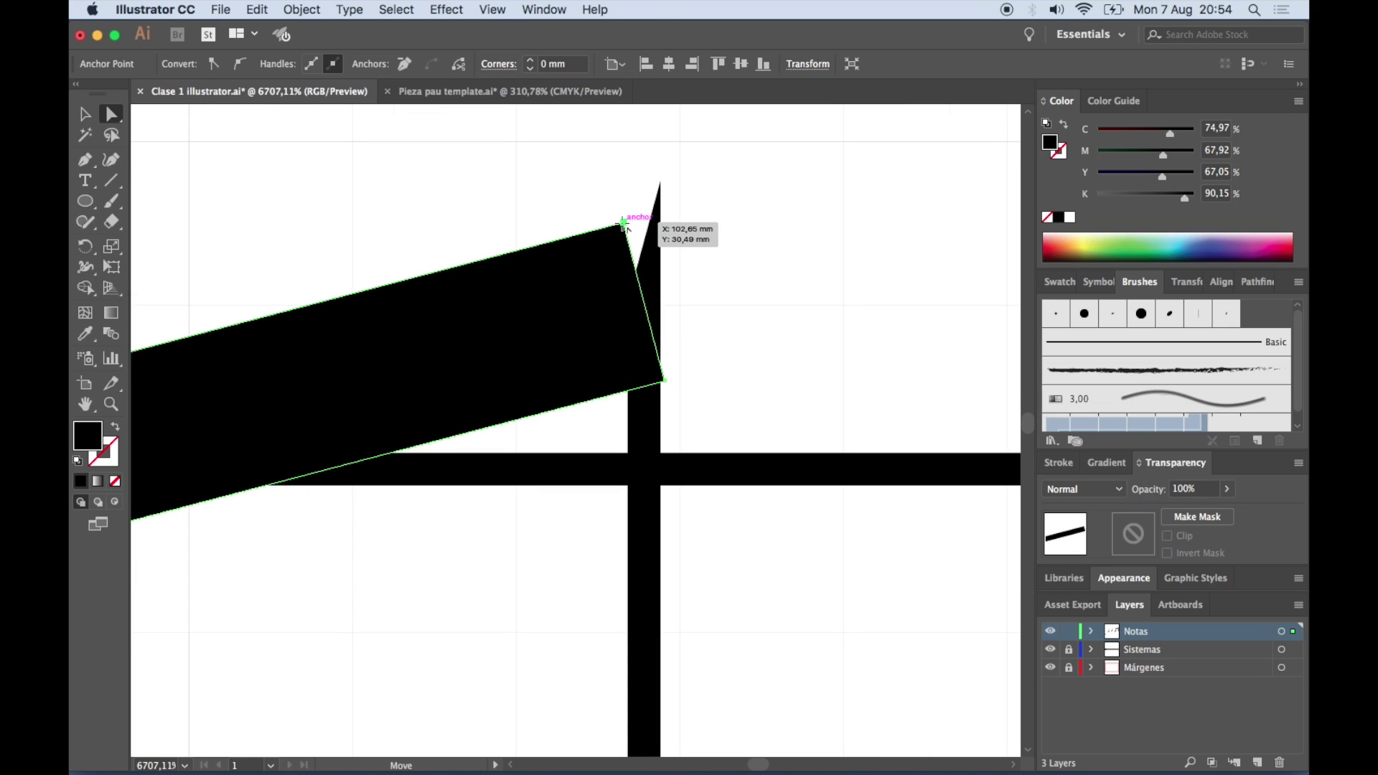
left_click_drag(655, 213, 660, 215)
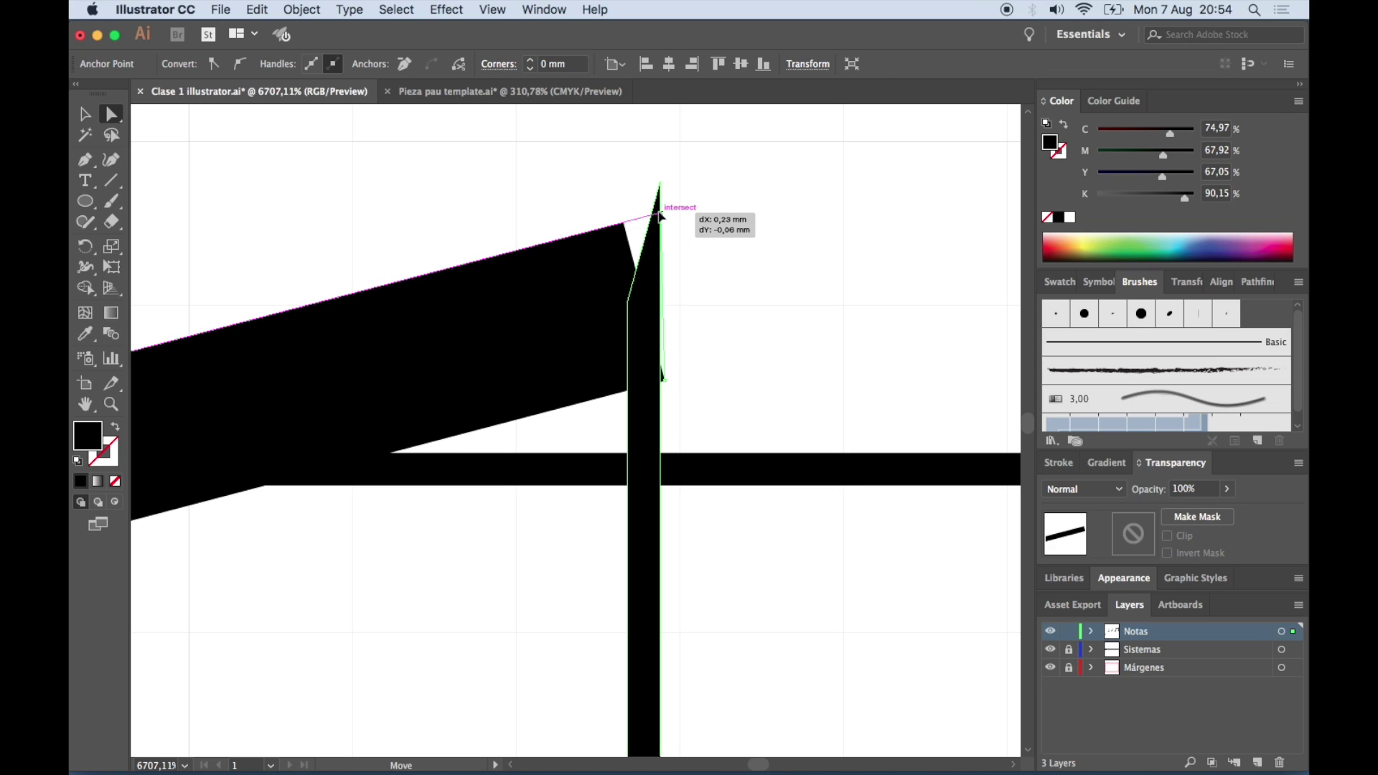
left_click_drag(660, 215, 661, 192)
left_click(661, 184)
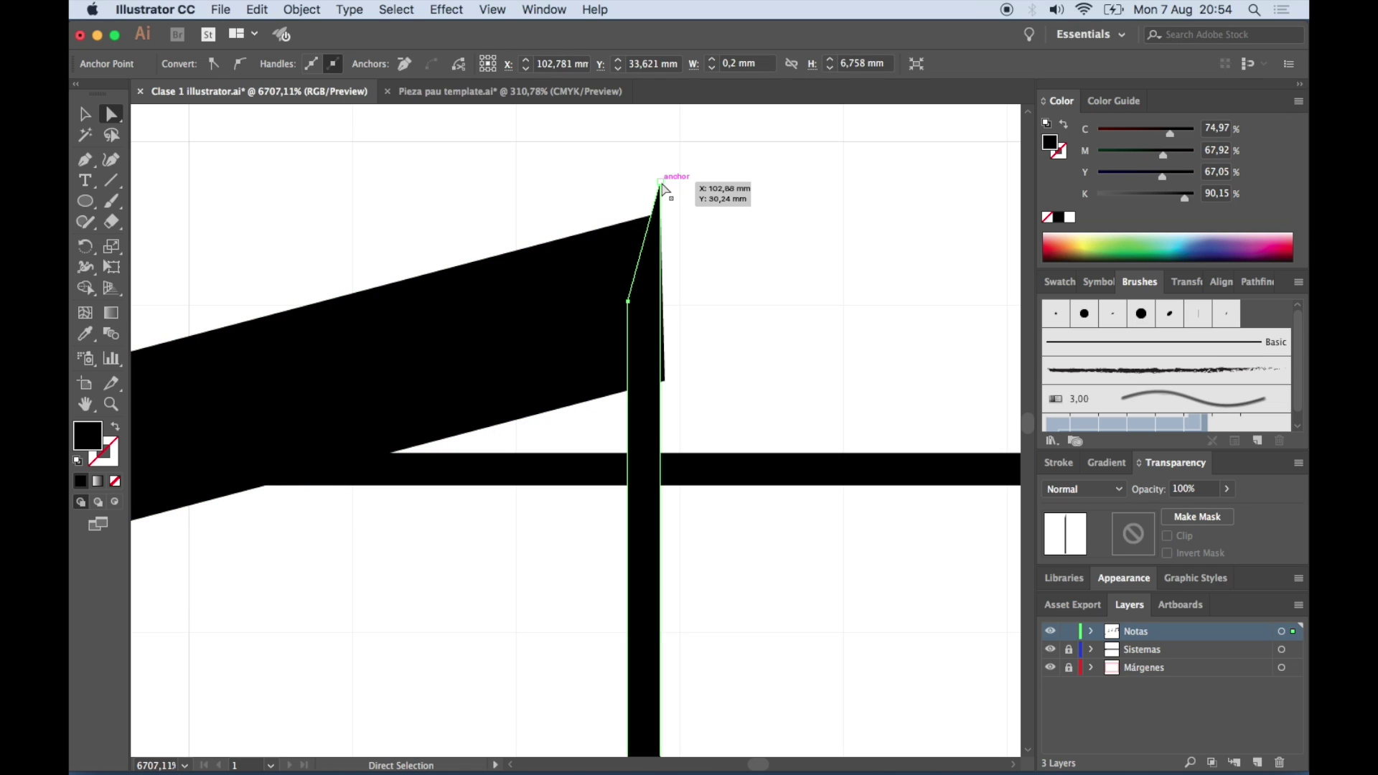
left_click_drag(662, 184, 661, 213)
left_click(735, 248)
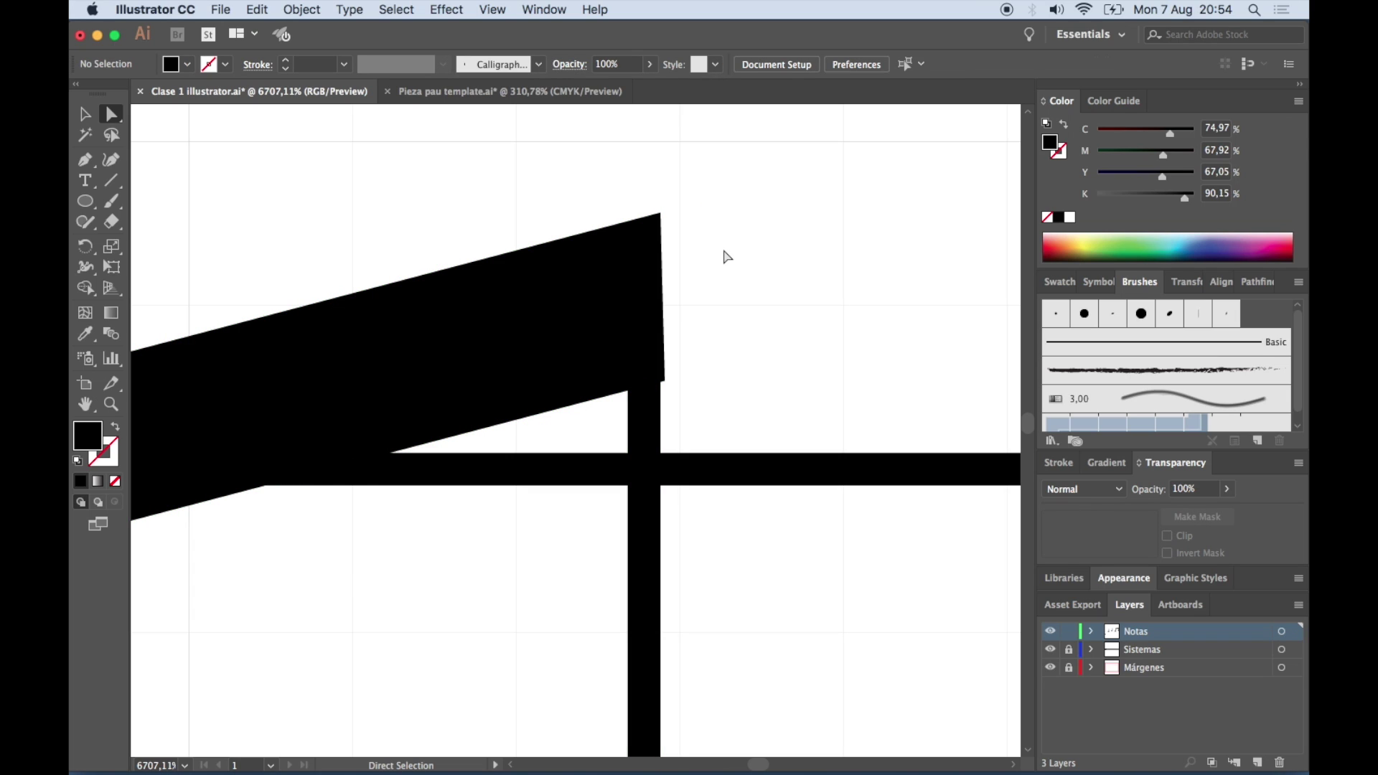
Snap the beam's lower-right corner onto the right stem so the beam ends squarely
left_click(592, 348)
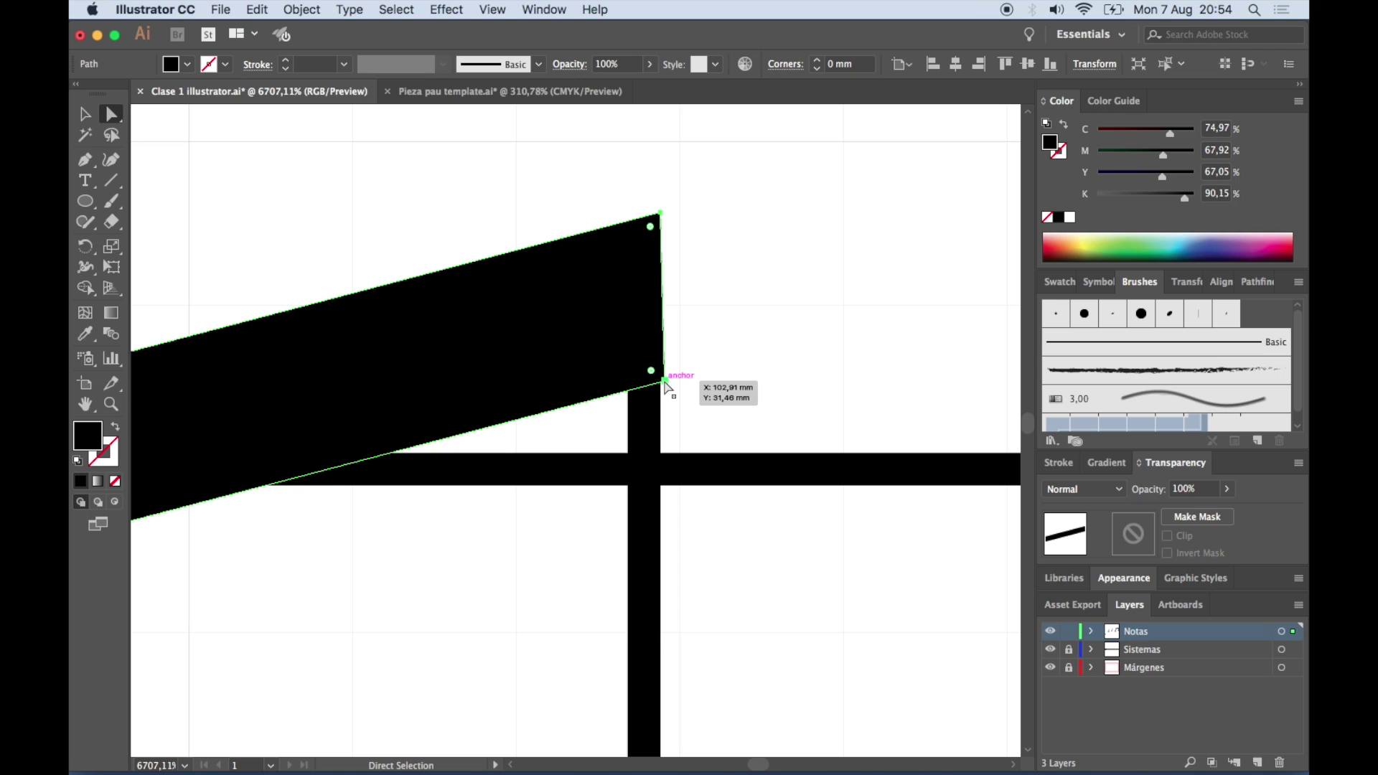
left_click_drag(665, 386, 759, 391)
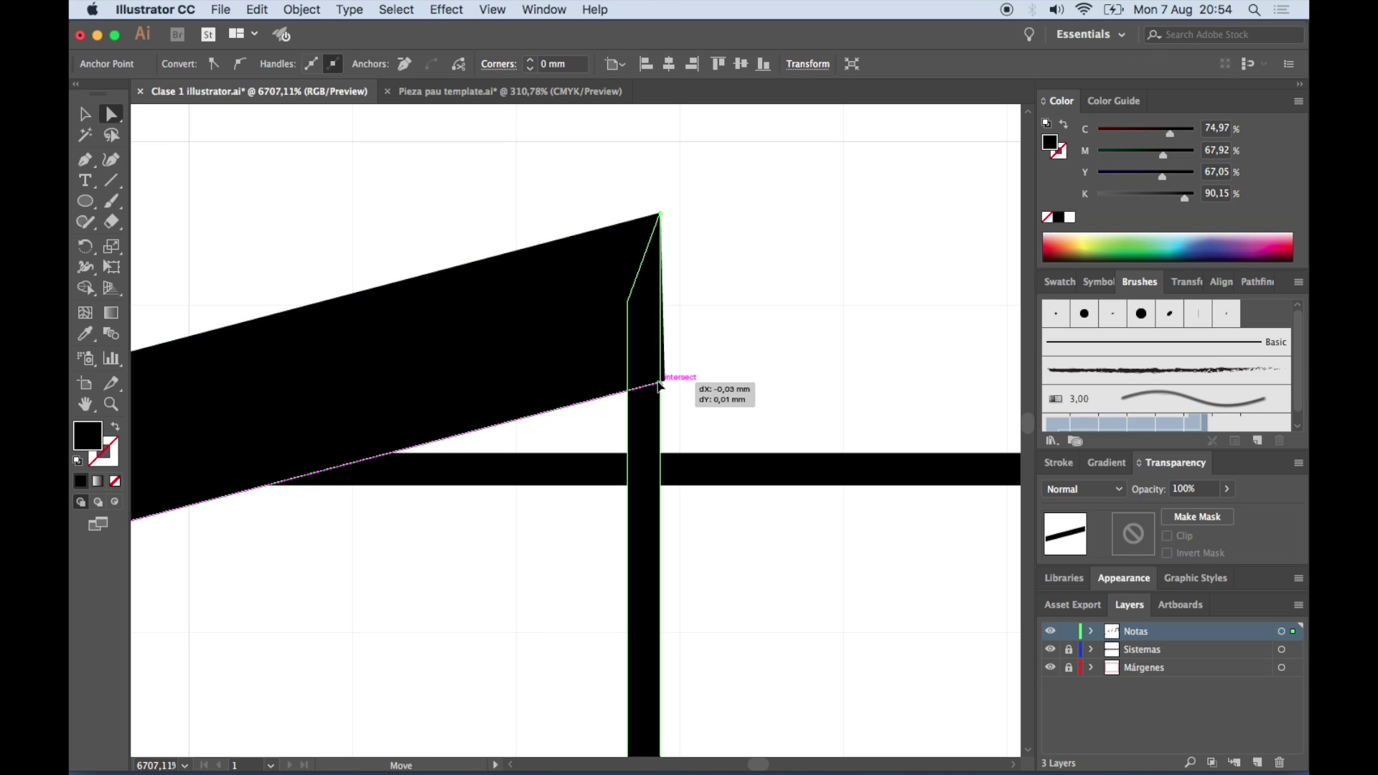
left_click(755, 391)
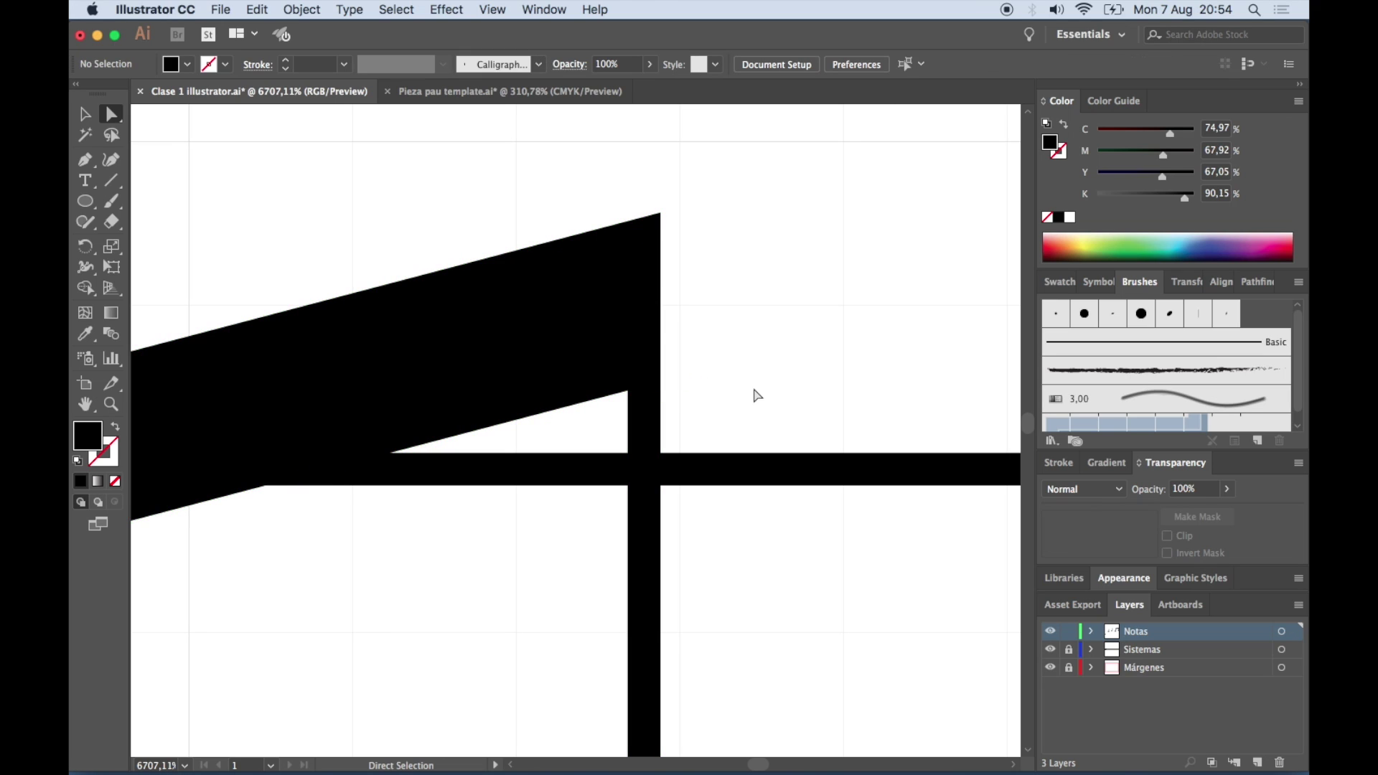
key("super+minus")
key("super+minus")
key("super+minus")
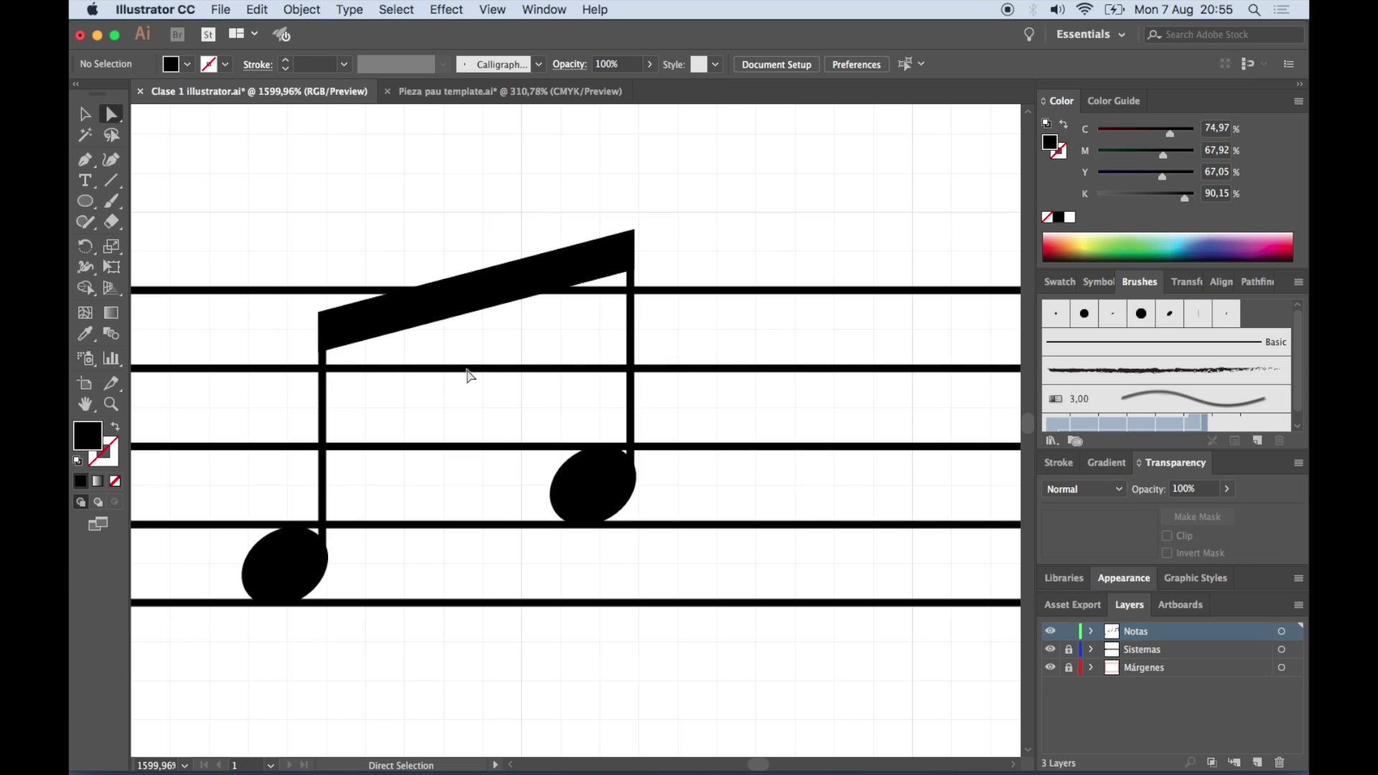
scroll(545, 434, "left", 3)
scroll(545, 434, "left", 2)
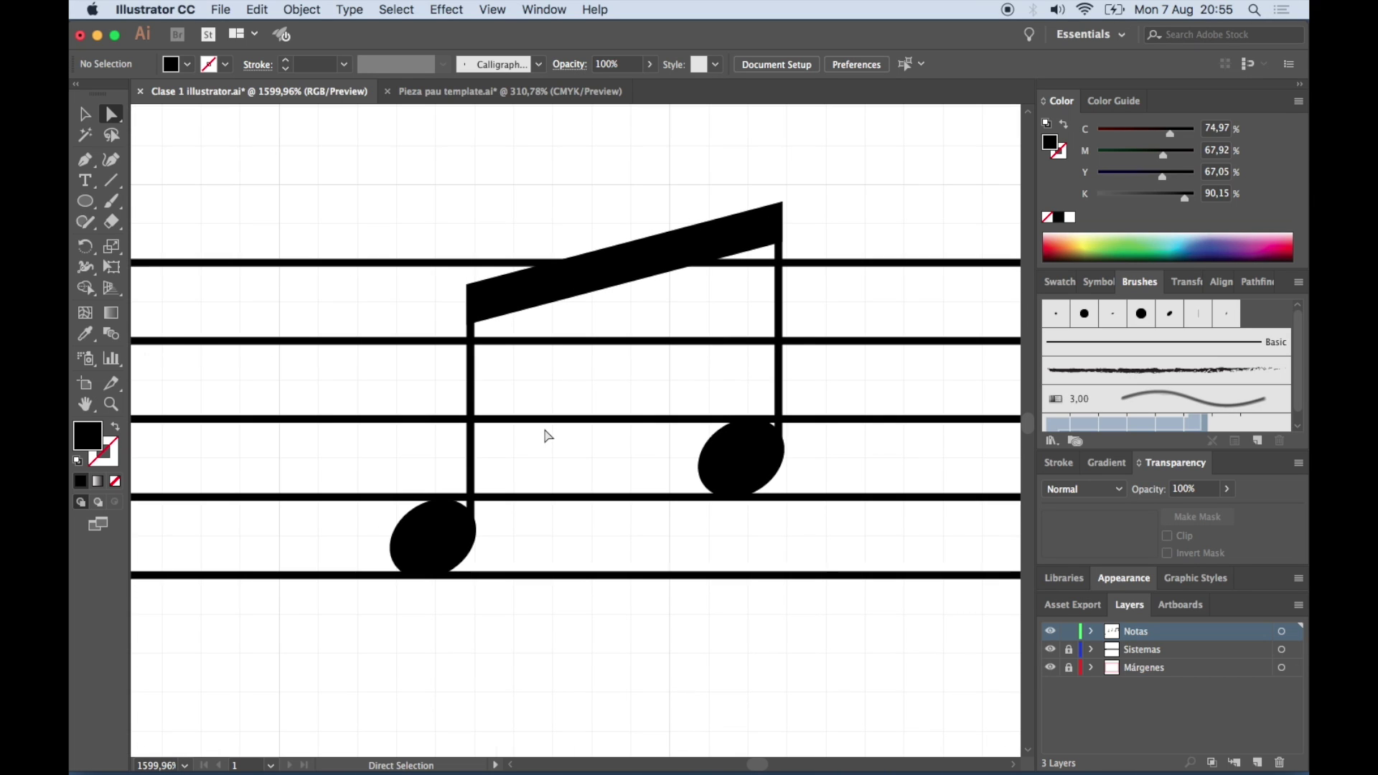
key("v")
scroll(545, 434, "down", 5)
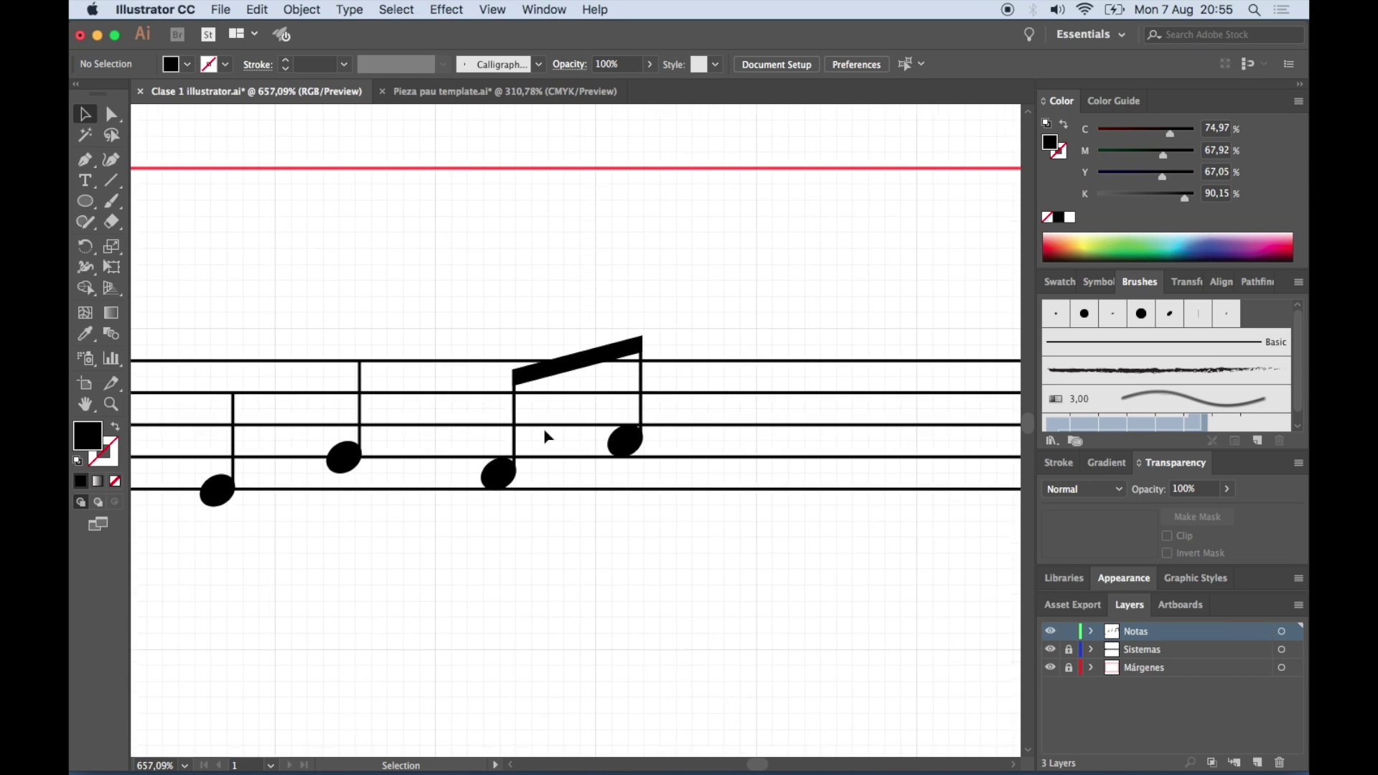
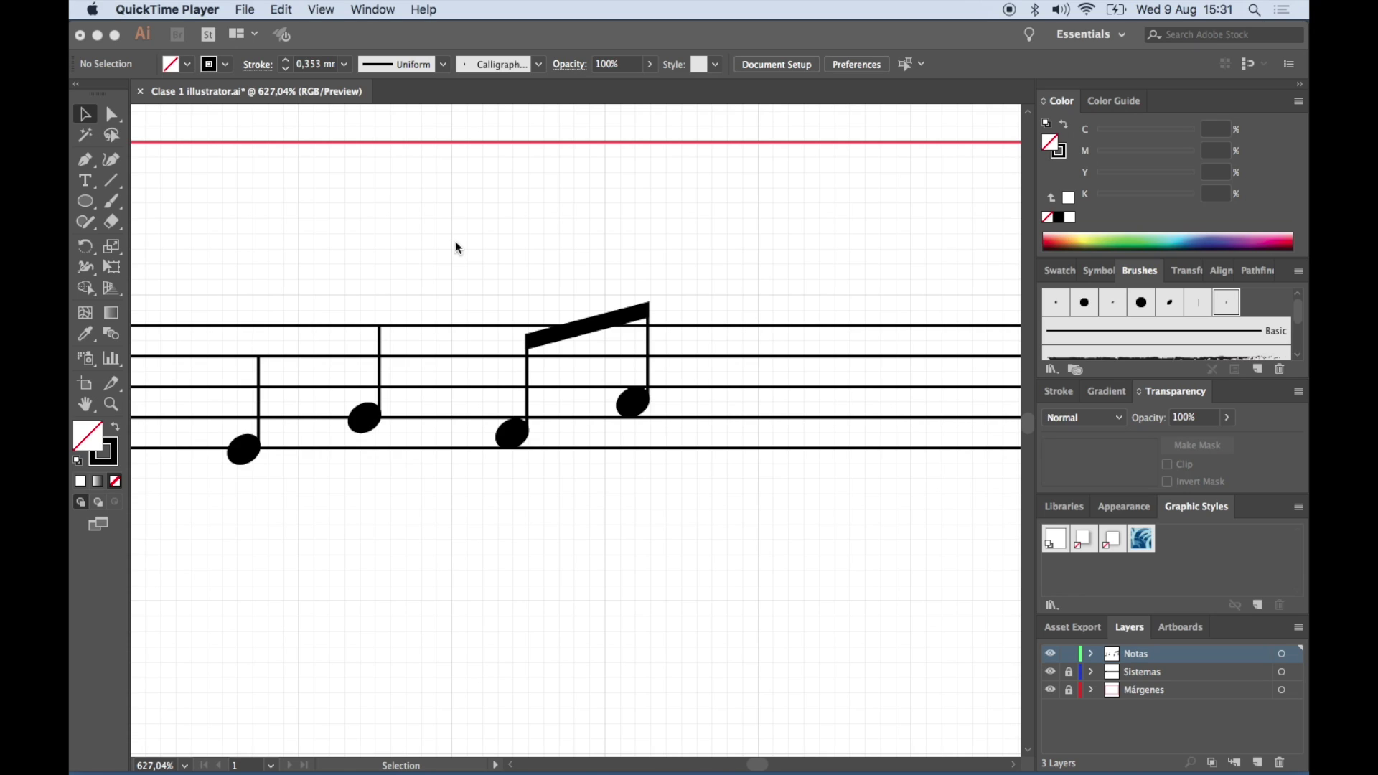
Bring Illustrator forward and confirm Calligraphic Brush 3 in the brush list, leaving it unchanged
left_click(115, 212)
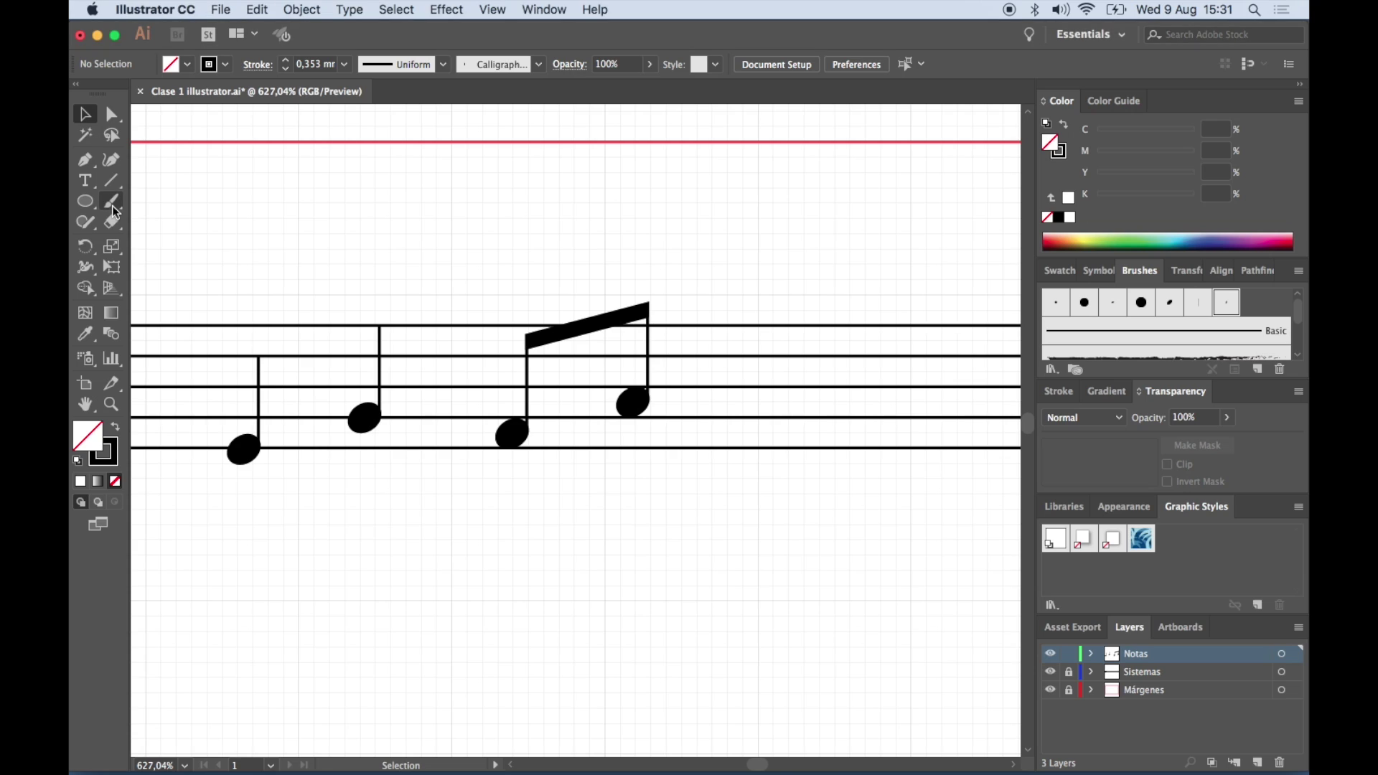
left_click(494, 68)
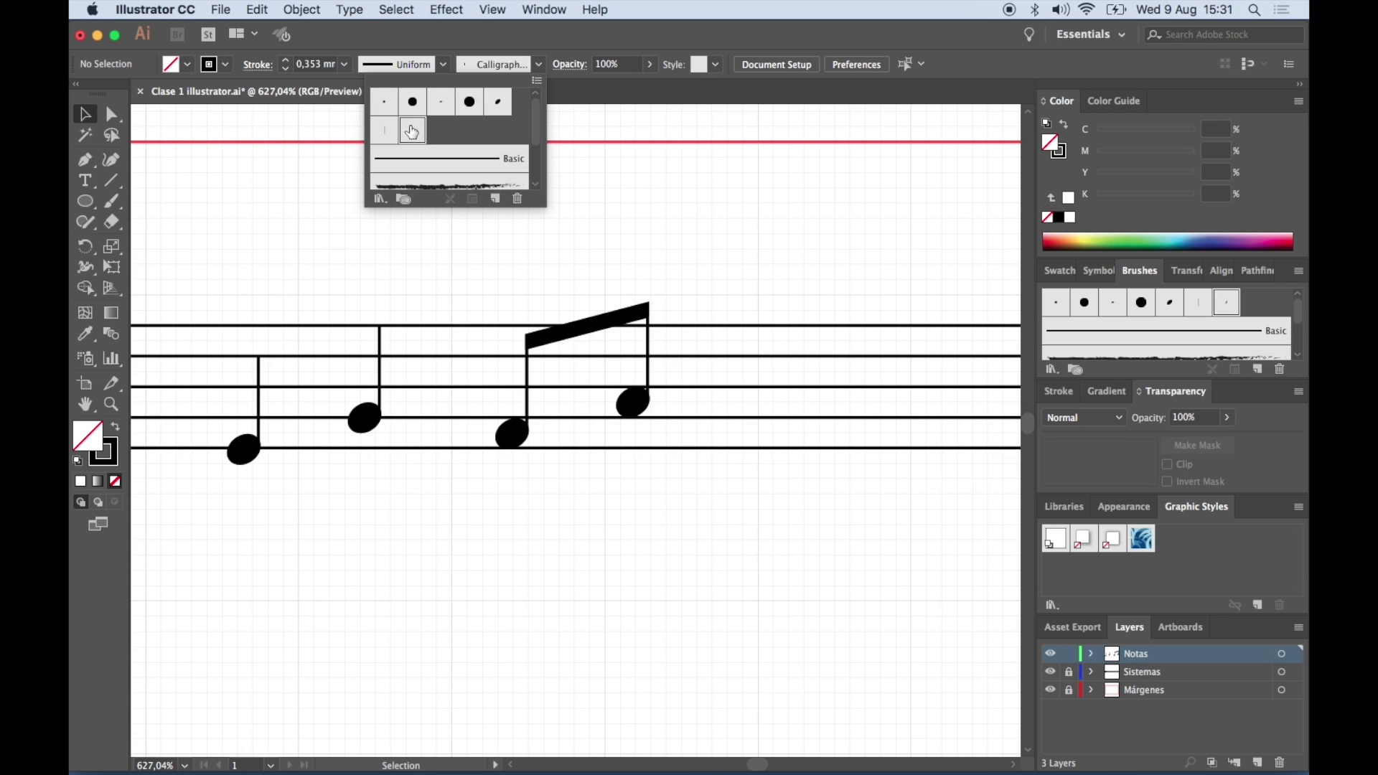
left_click(380, 241)
Zoom in on the first note head, leaving empty staff space to its left
scroll(380, 241, "left", 5)
scroll(380, 241, "down", 2)
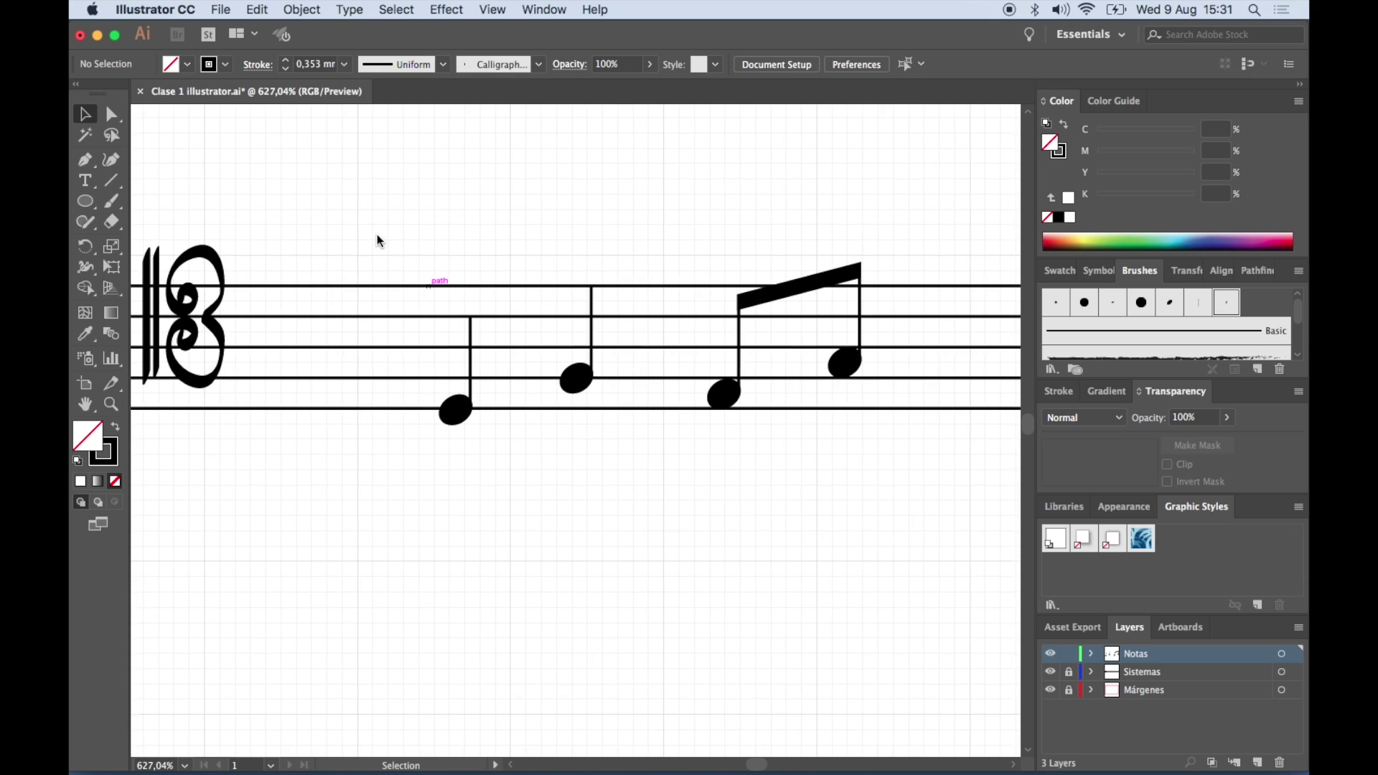
scroll(495, 391, "up", 2)
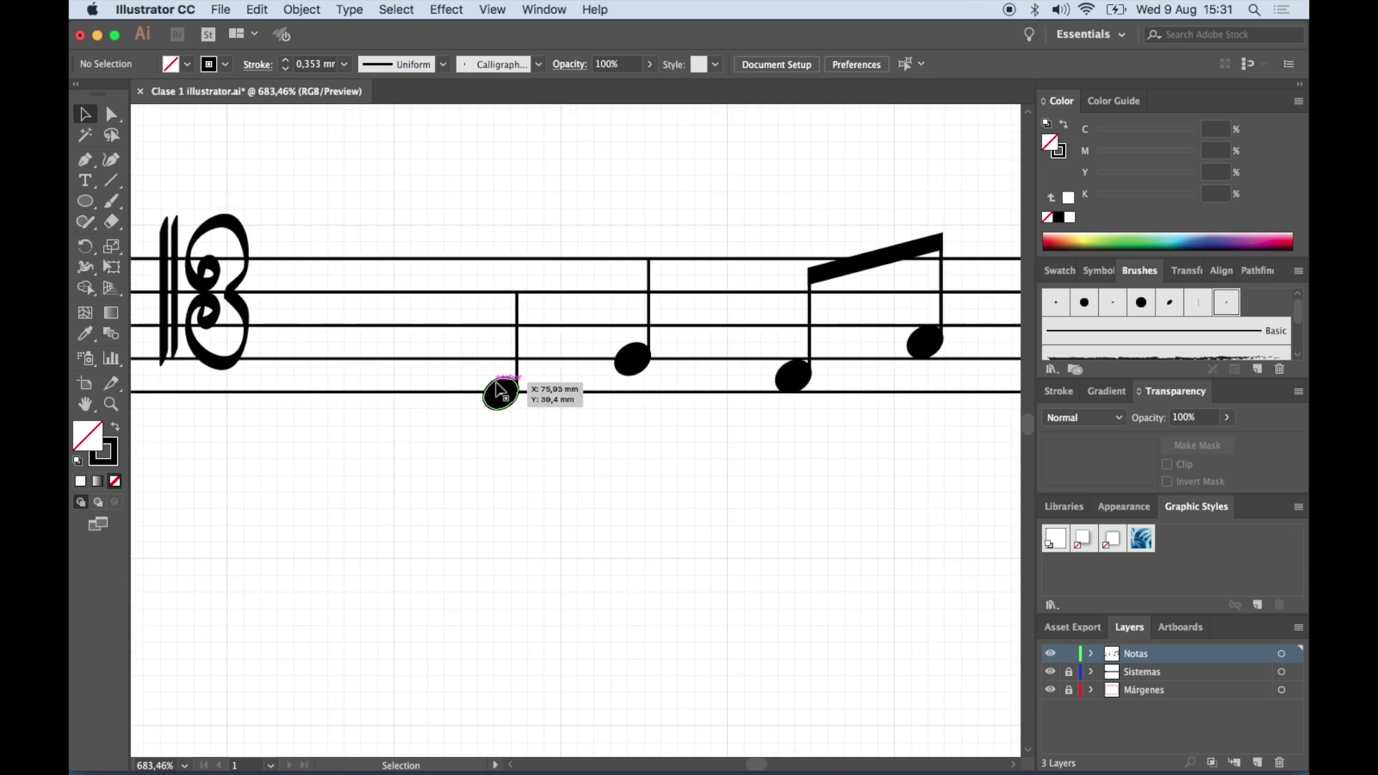
scroll(495, 391, "up", 3)
scroll(394, 496, "left", 3)
scroll(396, 497, "up", 2)
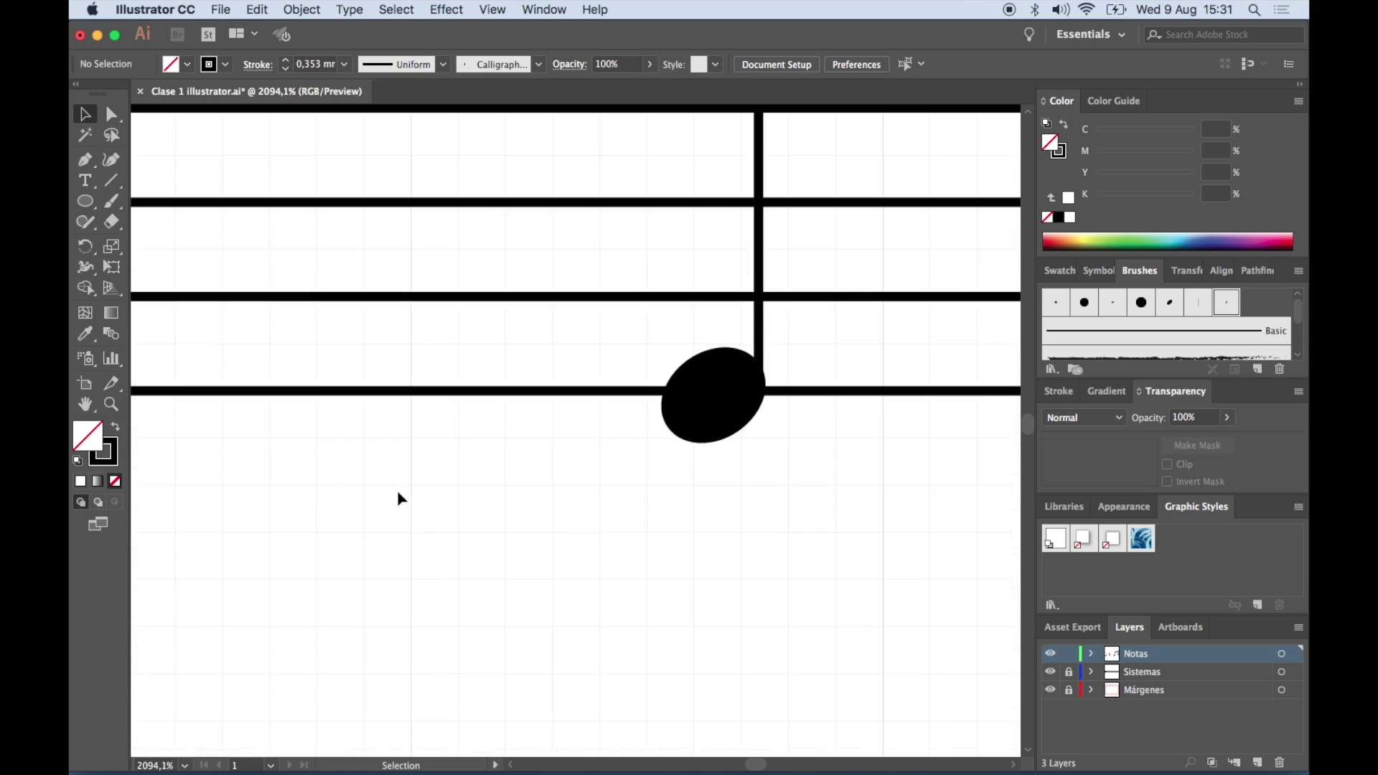
scroll(399, 497, "up", 2)
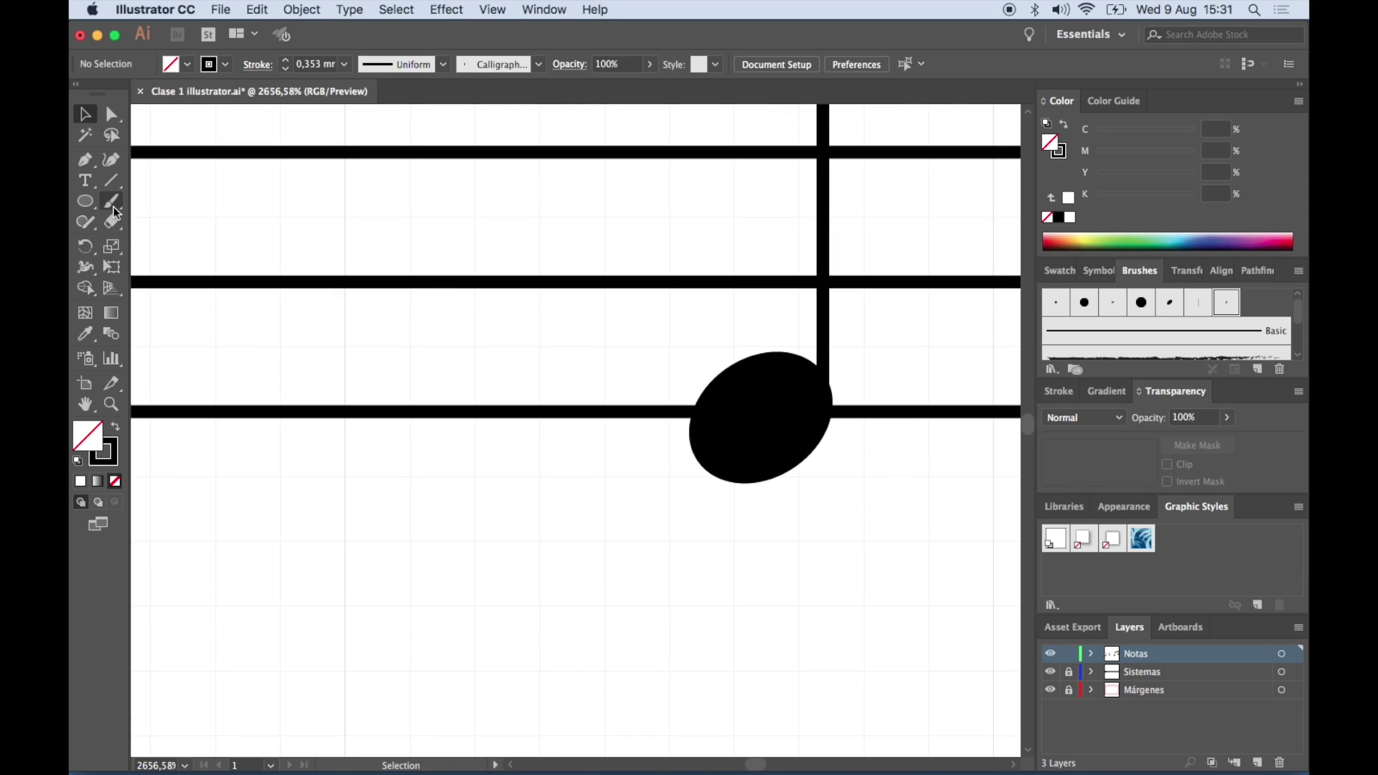
Paint a calligraphic flat left of the first note head: a vertical stem with a curved bowl
key("b")
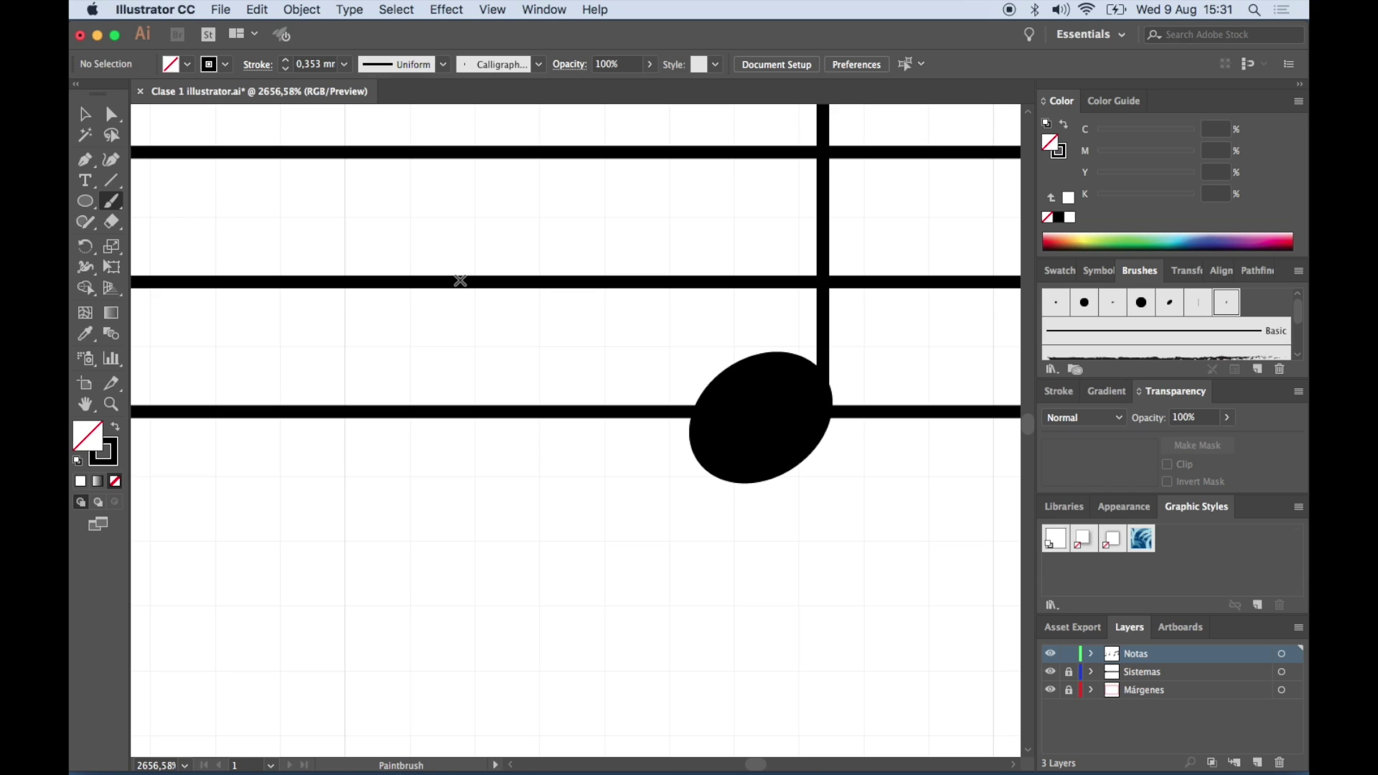
left_click_drag(460, 281, 458, 561)
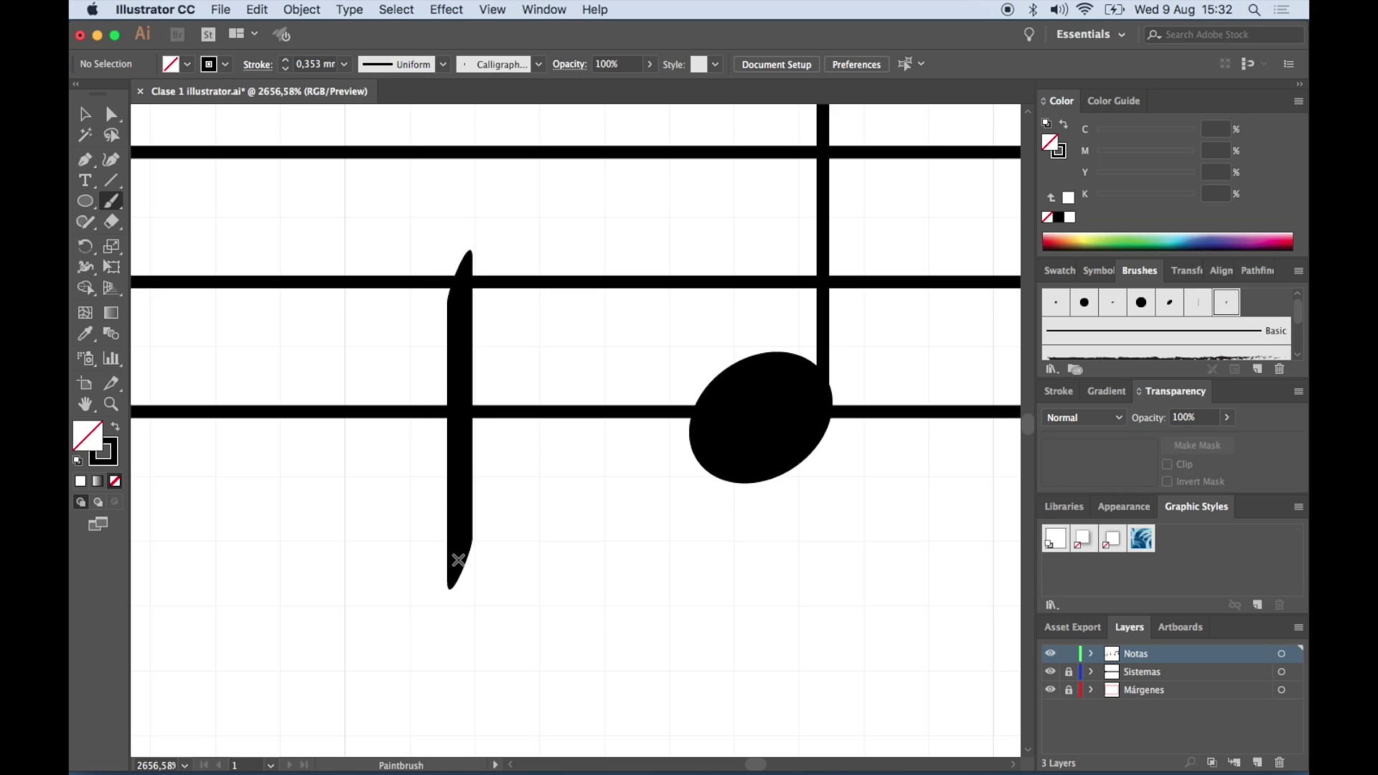
mouse_move(457, 560)
left_mouse_down()
mouse_move(526, 485)
mouse_move(473, 426)
left_mouse_up()
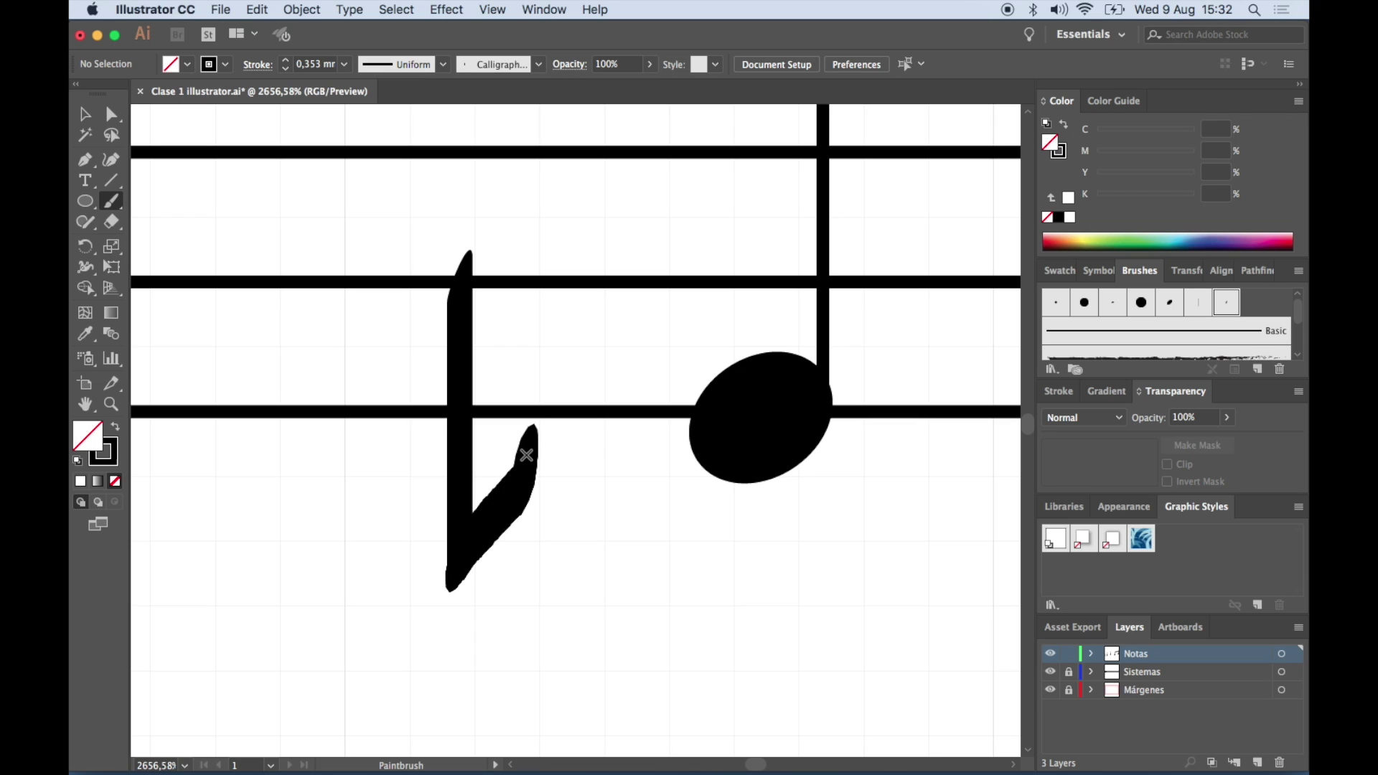
left_click_drag(473, 426, 475, 439)
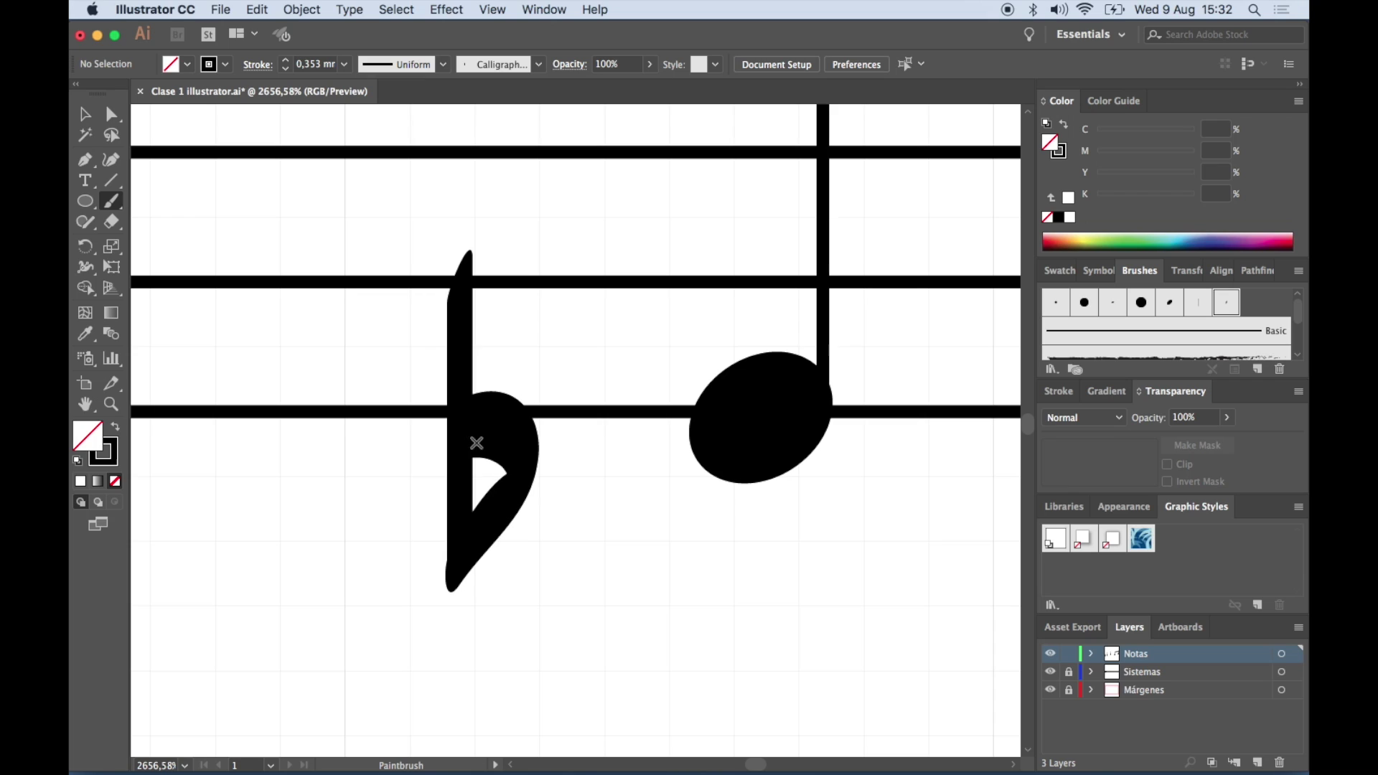
key("v")
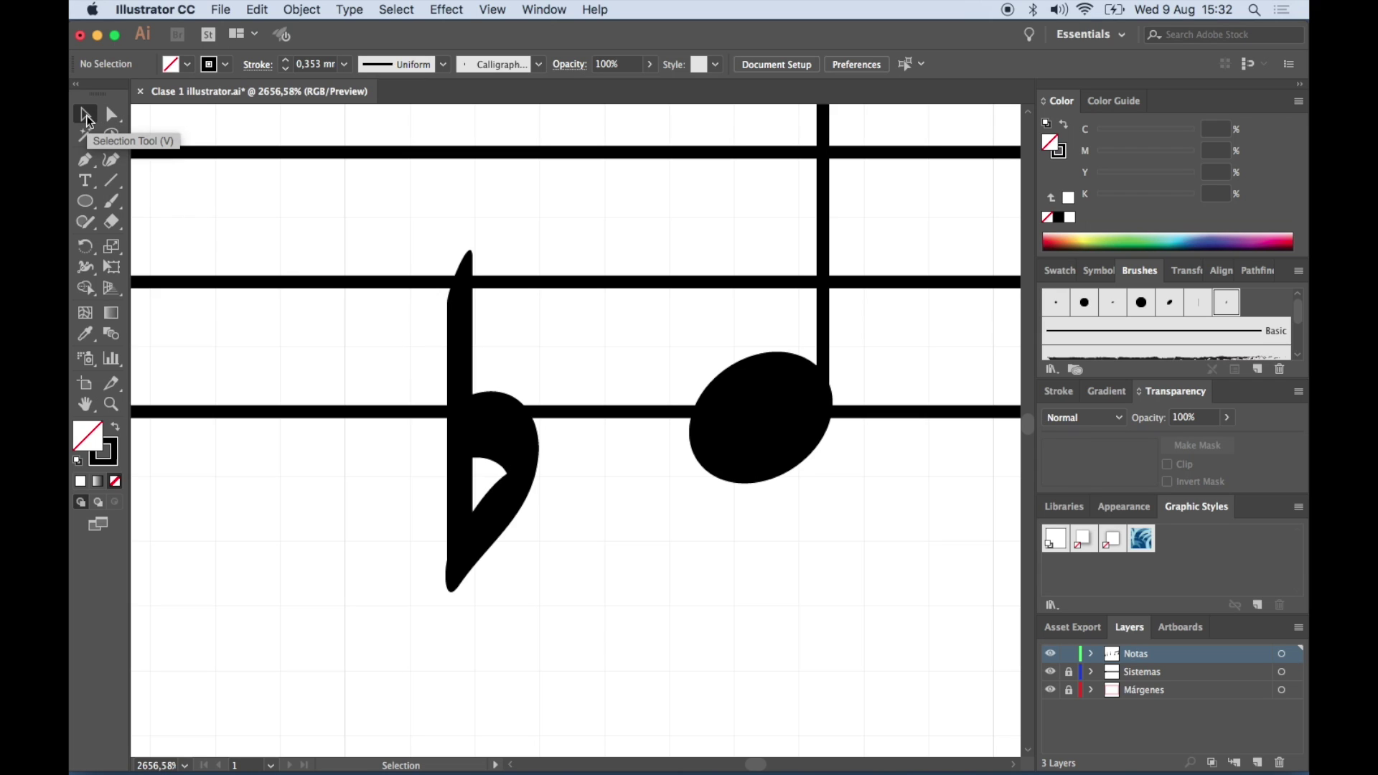
Group the flat sign's strokes and set its stroke weight to 0,2 mm
key("v")
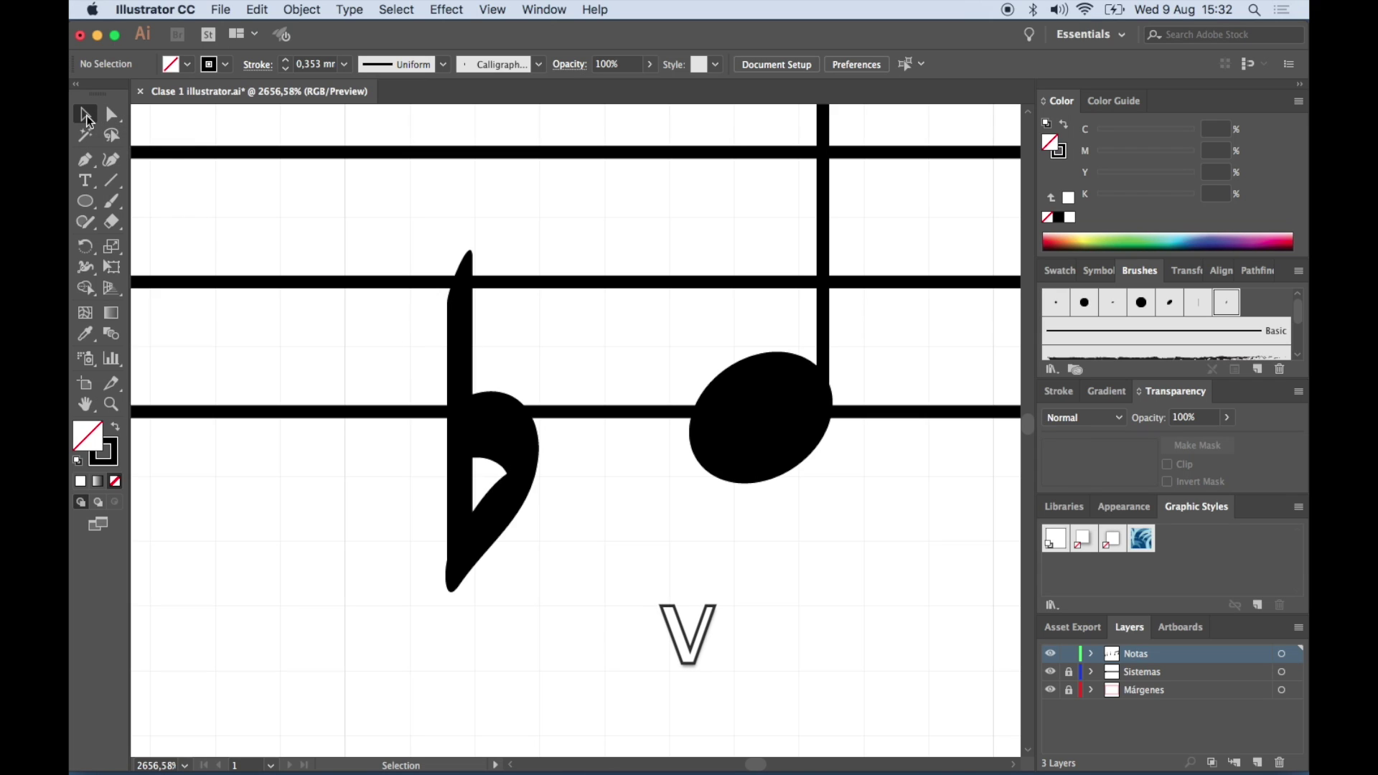
left_click_drag(399, 345, 563, 559)
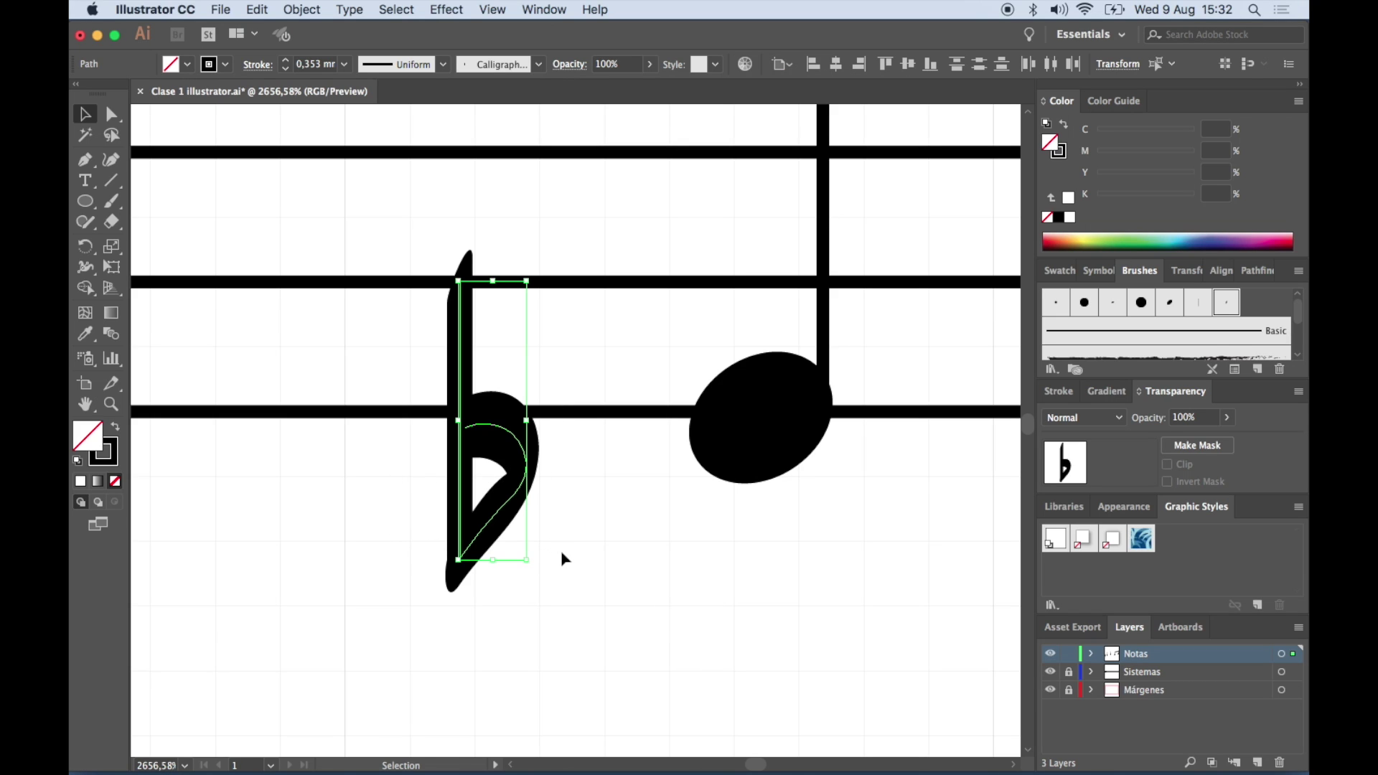
key("super+g")
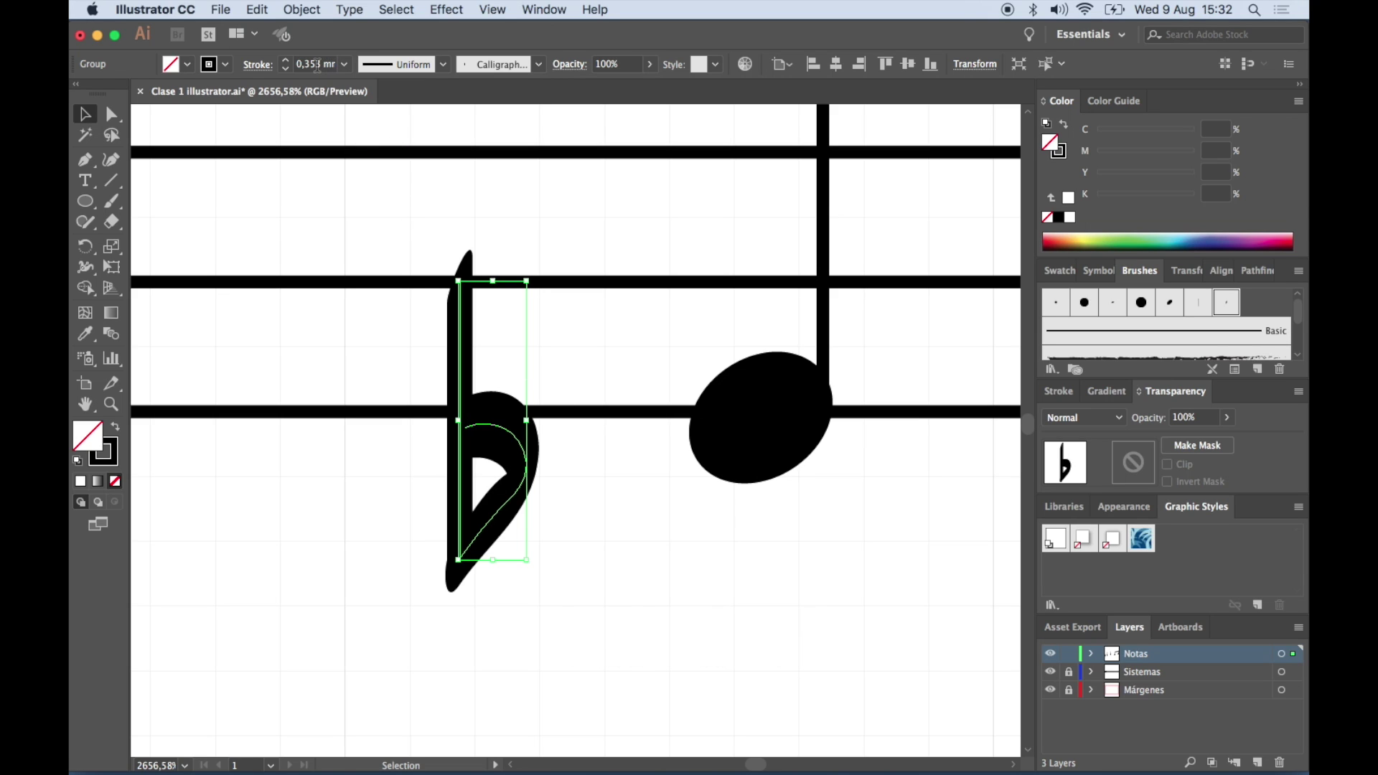
left_click(311, 63)
type("0,2")
key("Return")
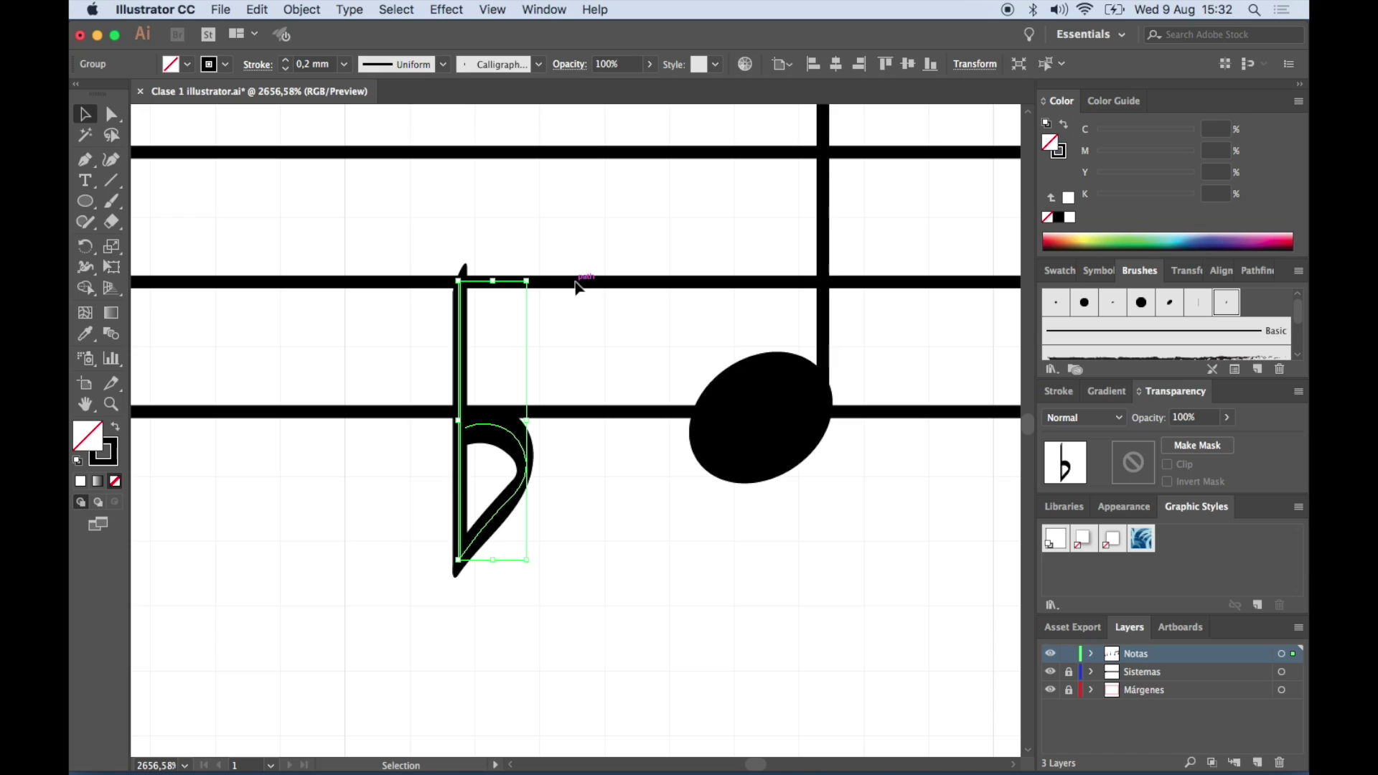
Move the flat up above the staff, clear of the notes
left_click(540, 439)
left_click_drag(521, 460, 584, 401)
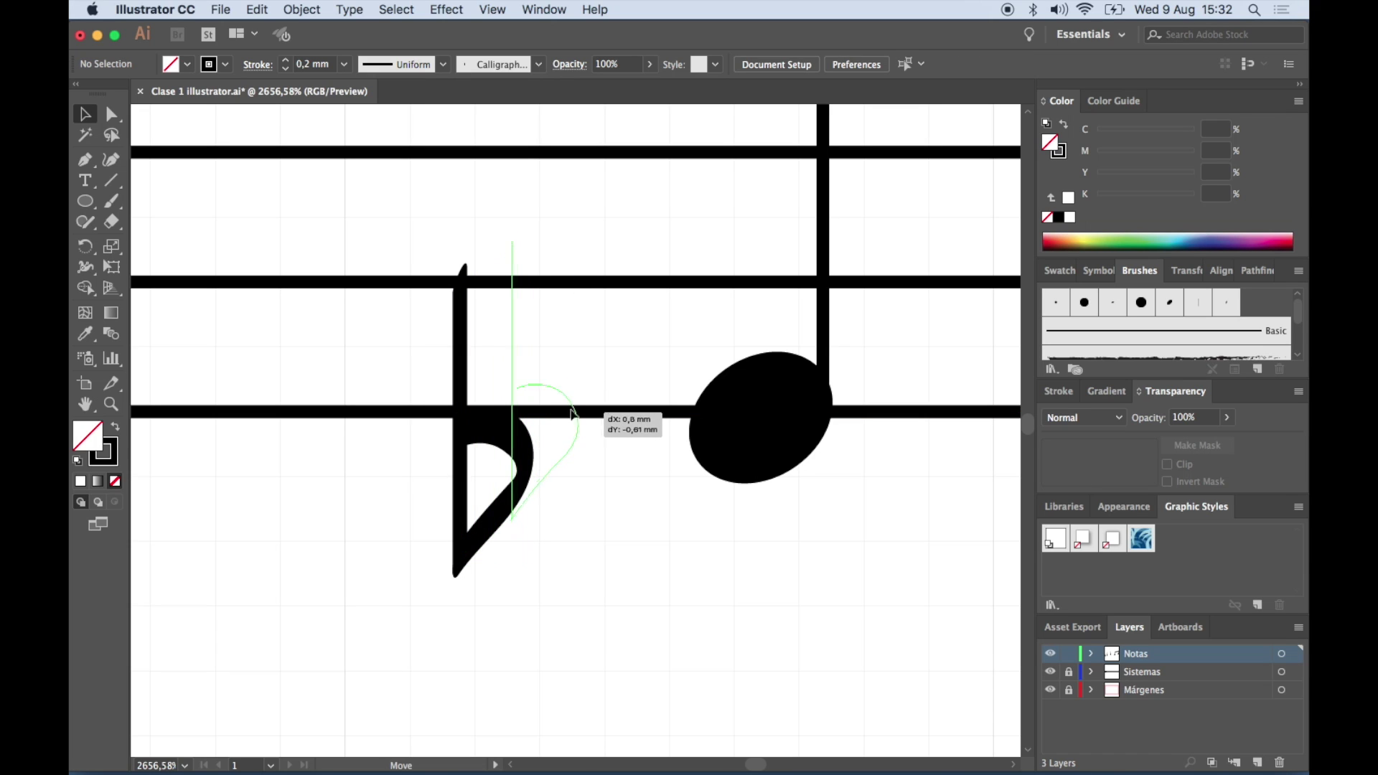
scroll(635, 496, "up", 3)
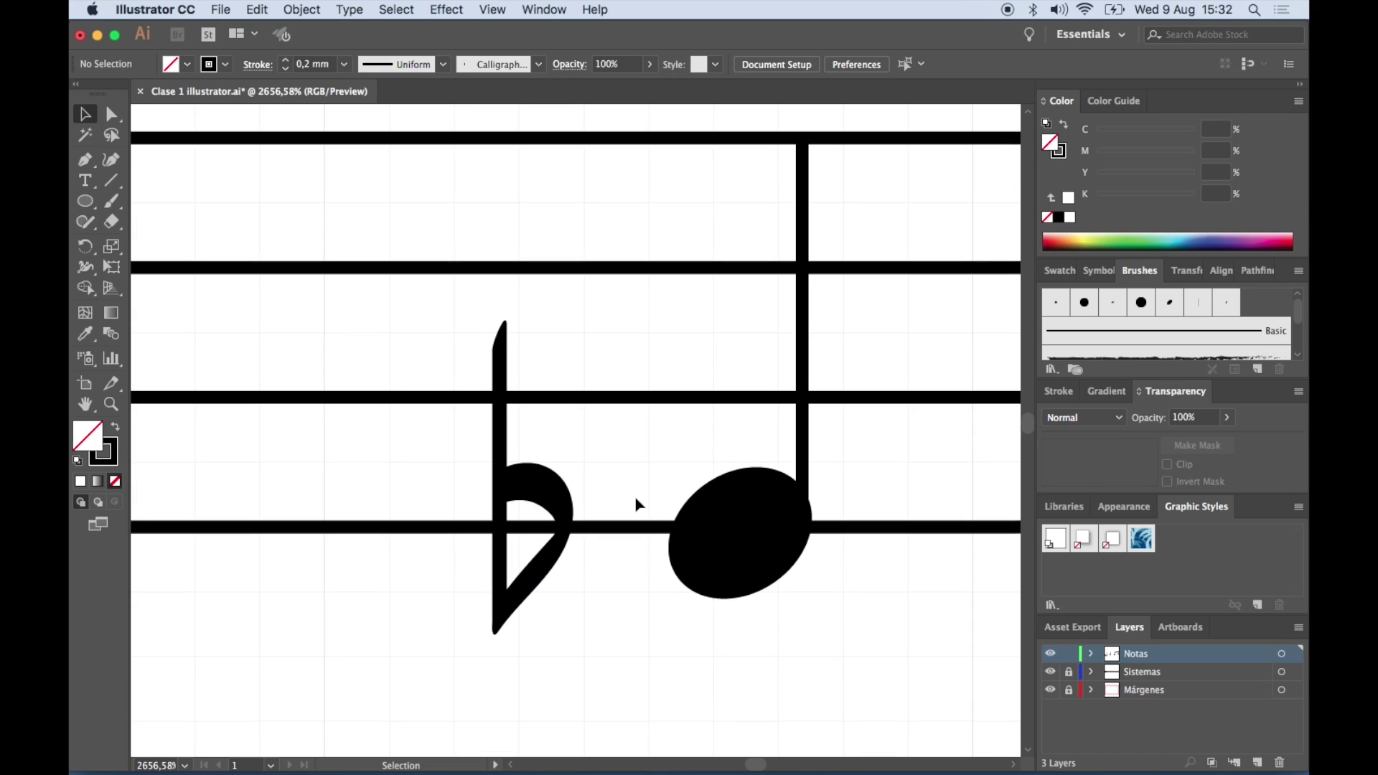
scroll(634, 497, "down", 1)
scroll(634, 497, "down", 1)
scroll(635, 497, "down", 1)
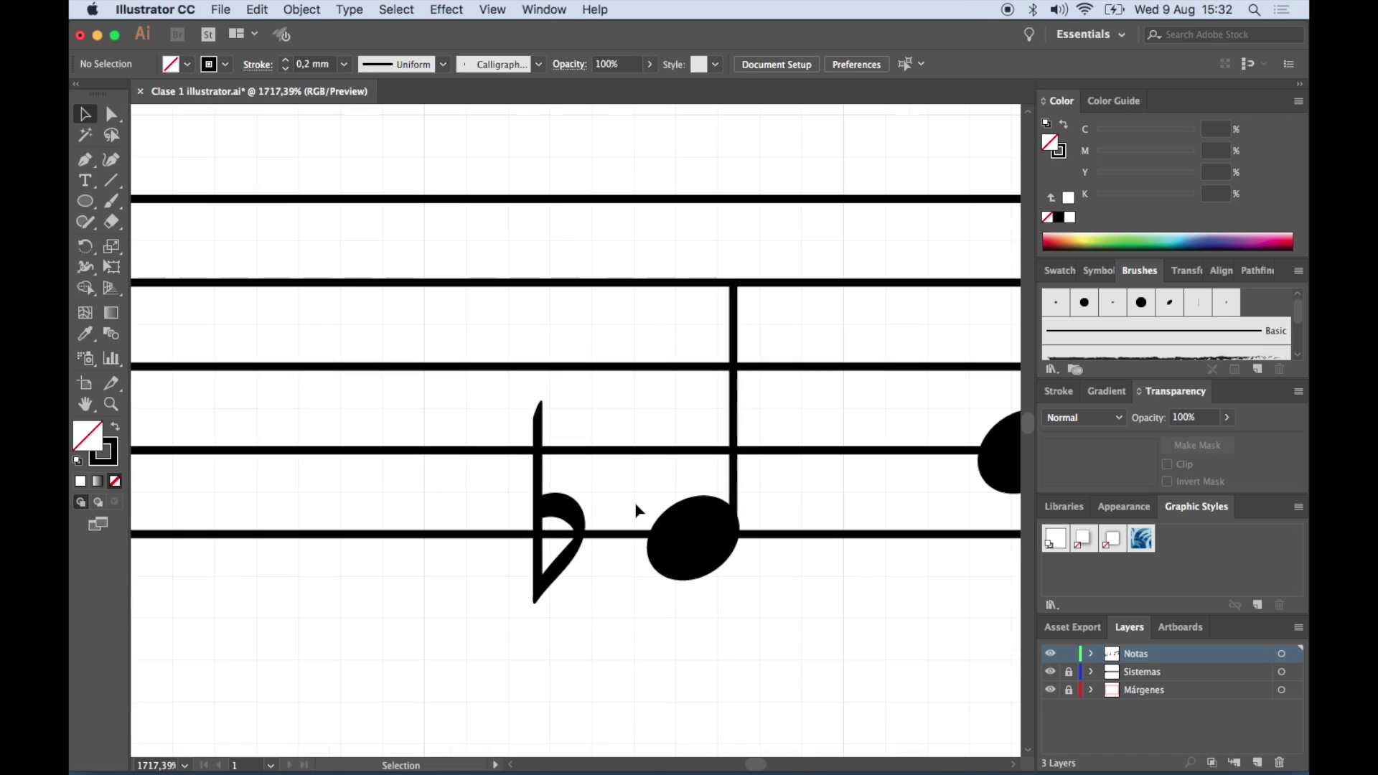
left_click_drag(539, 540, 307, 131)
scroll(384, 265, "up", 3)
left_click(564, 276)
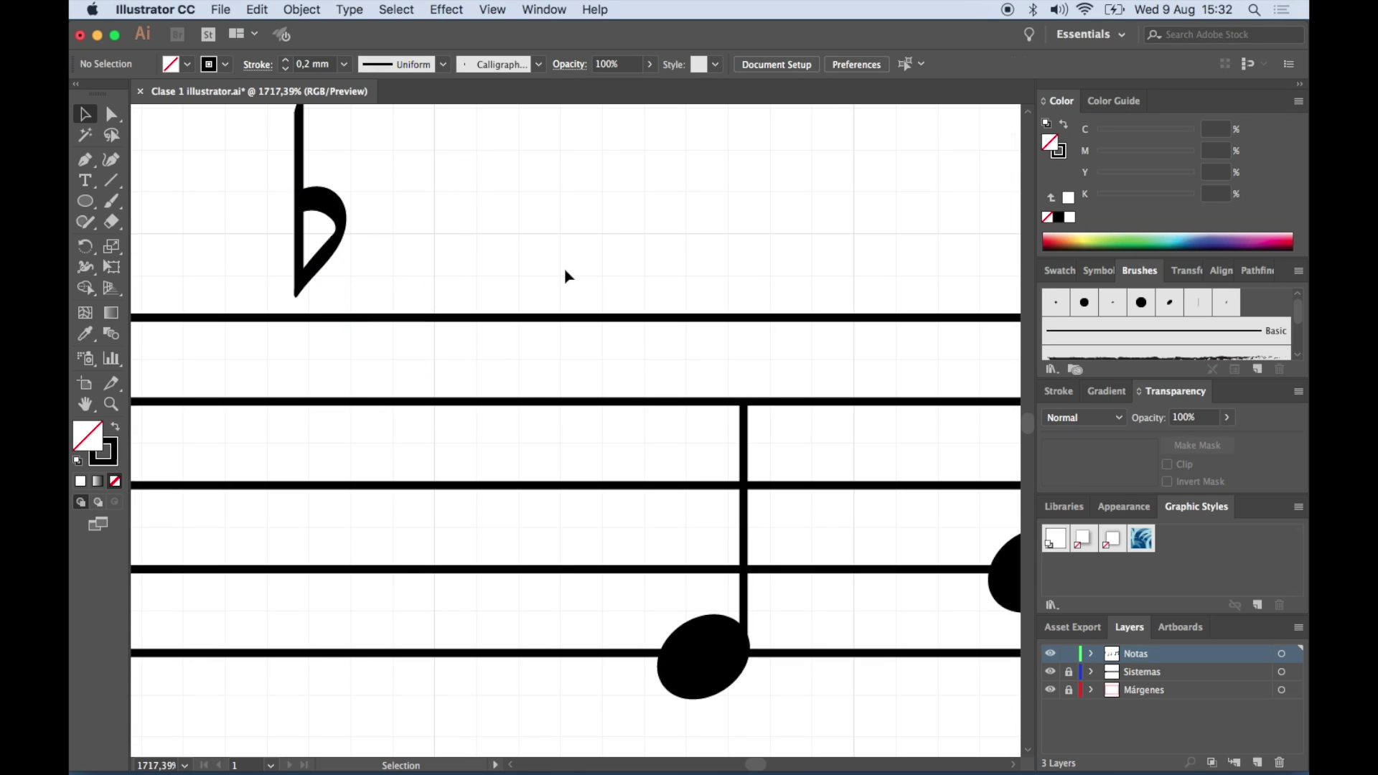
scroll(615, 235, "down", 1)
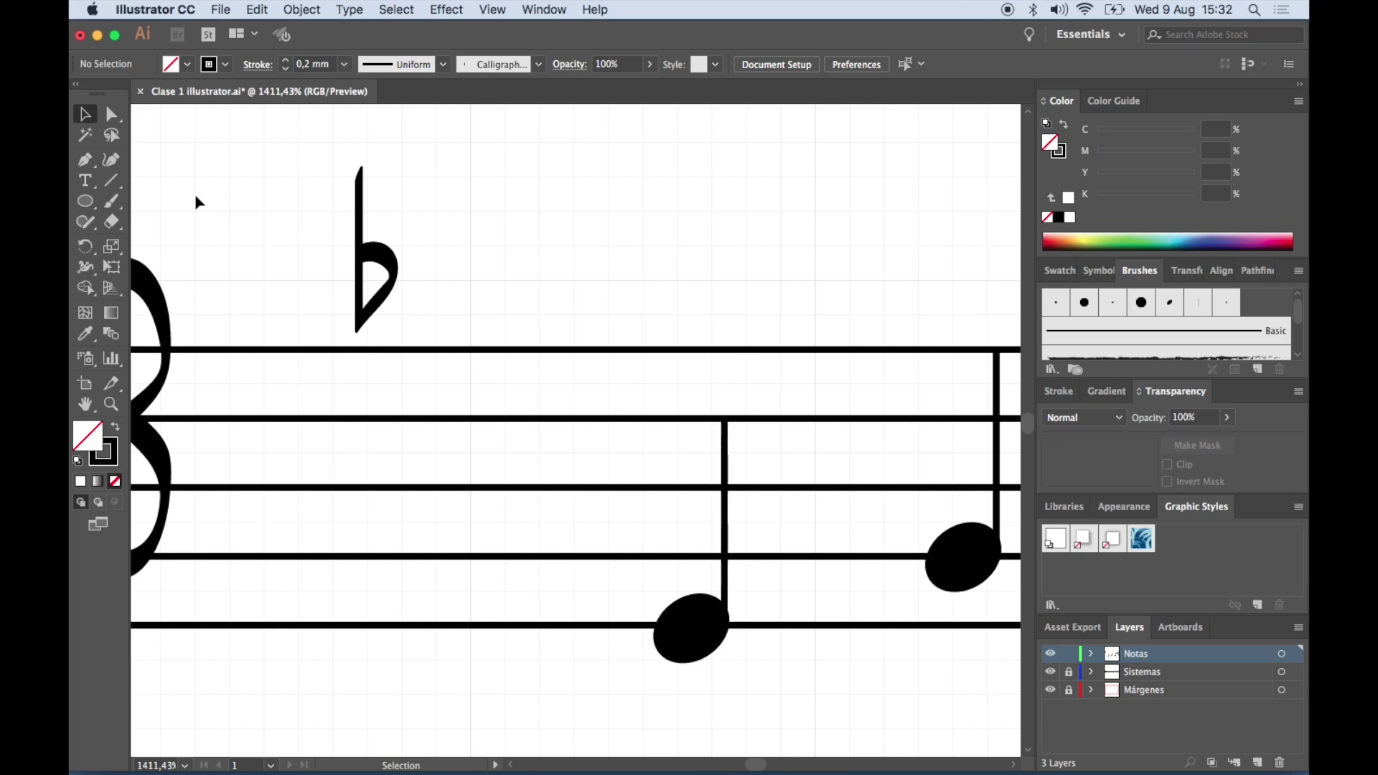
Paint a tall slanted calligraphic stem across the staff lines, left of the note head
left_click(117, 199)
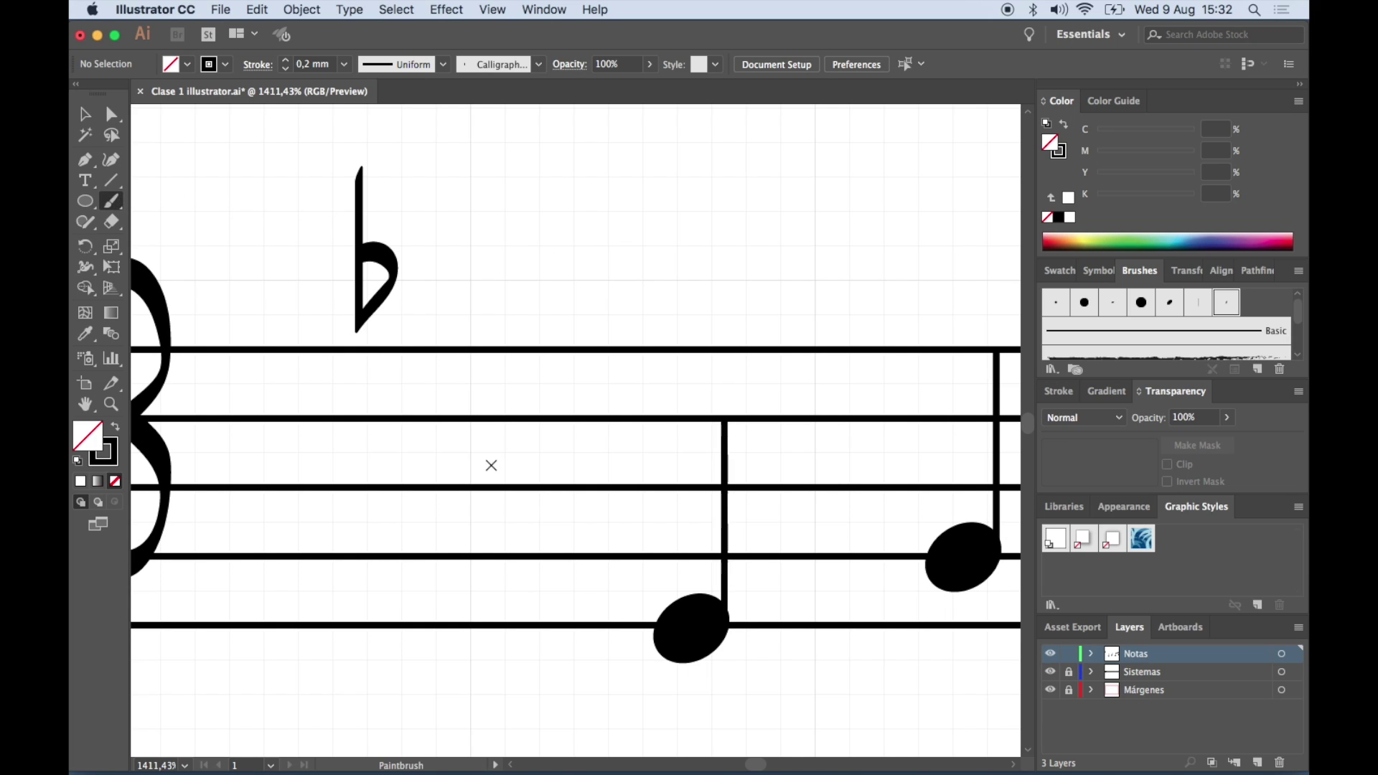
scroll(491, 465, "down", 5)
scroll(491, 465, "up", 2)
scroll(490, 465, "up", 3)
scroll(491, 465, "right", 2)
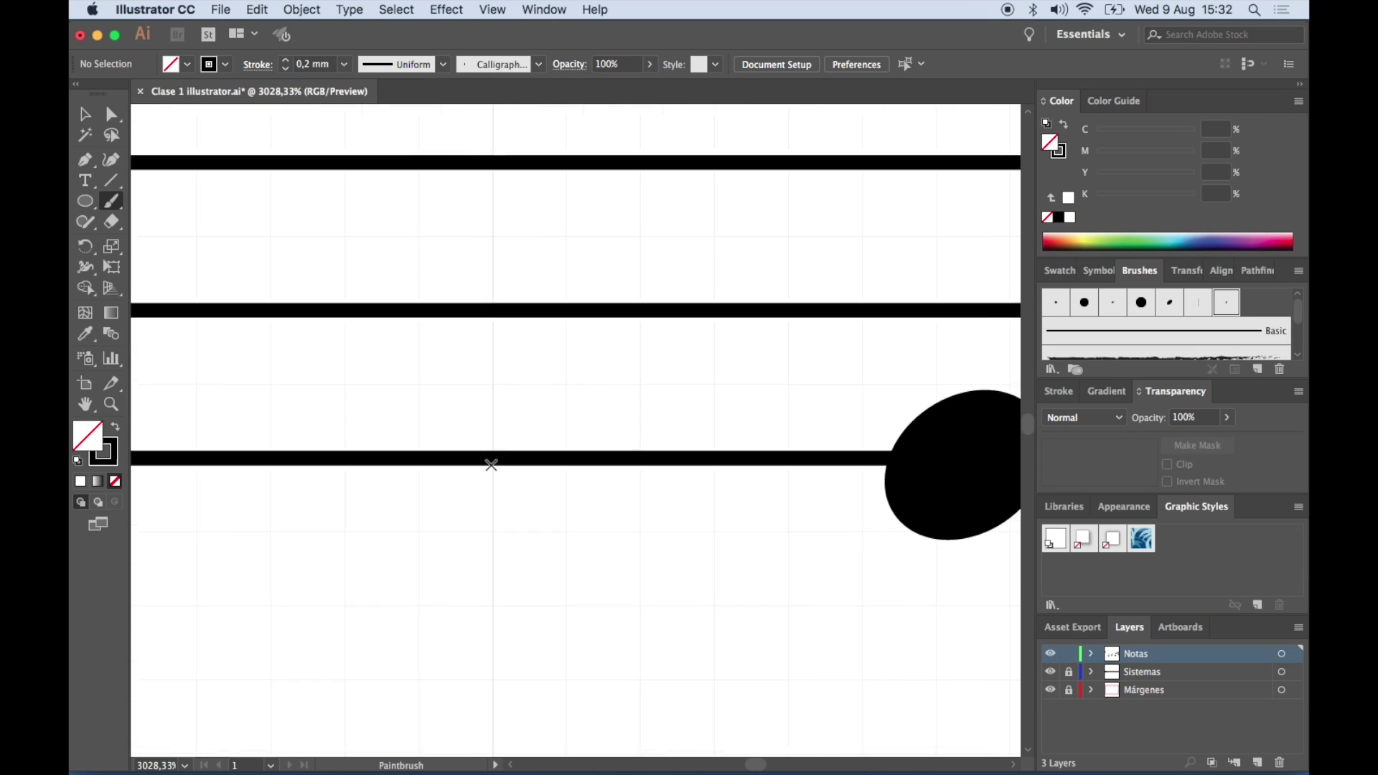
scroll(491, 465, "down", 2)
scroll(490, 465, "left", 1)
scroll(491, 465, "left", 2)
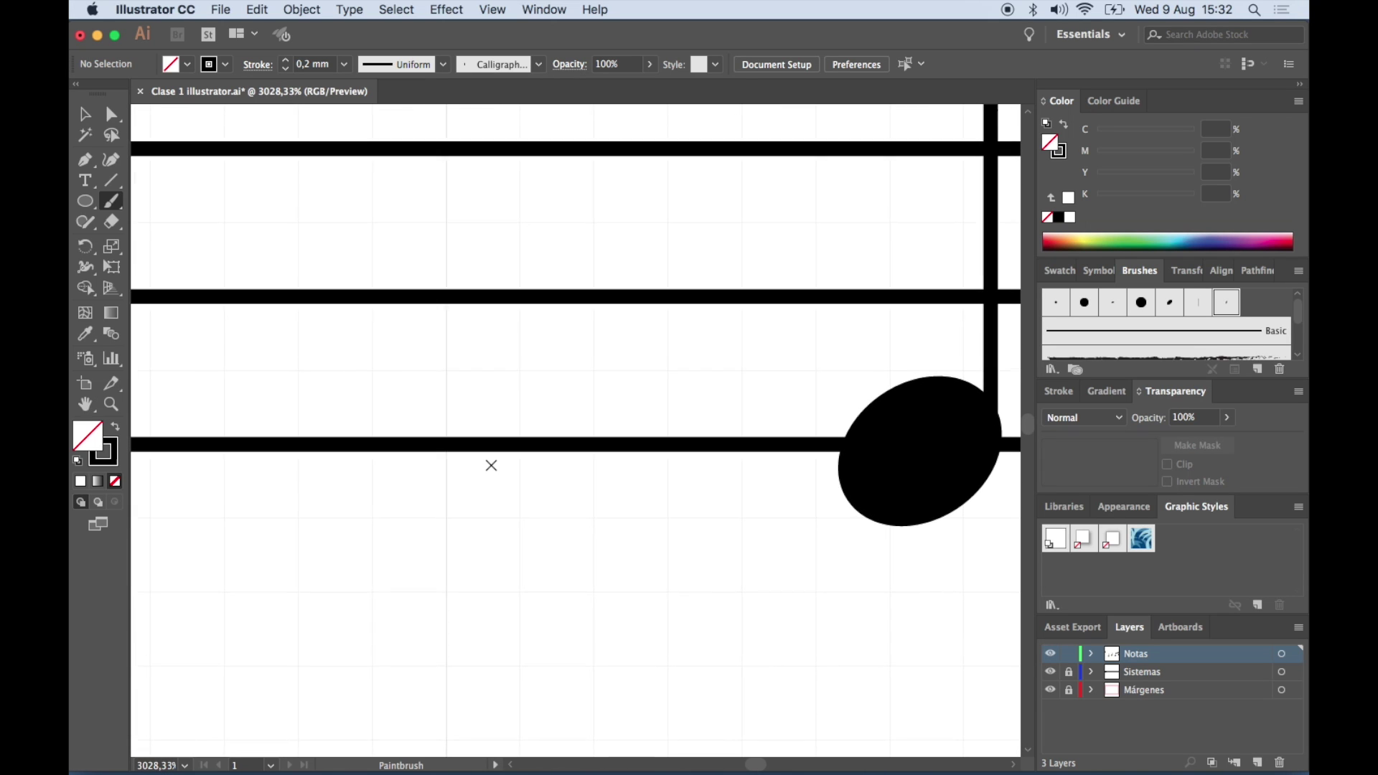
scroll(491, 465, "up", 1)
scroll(490, 465, "left", 2)
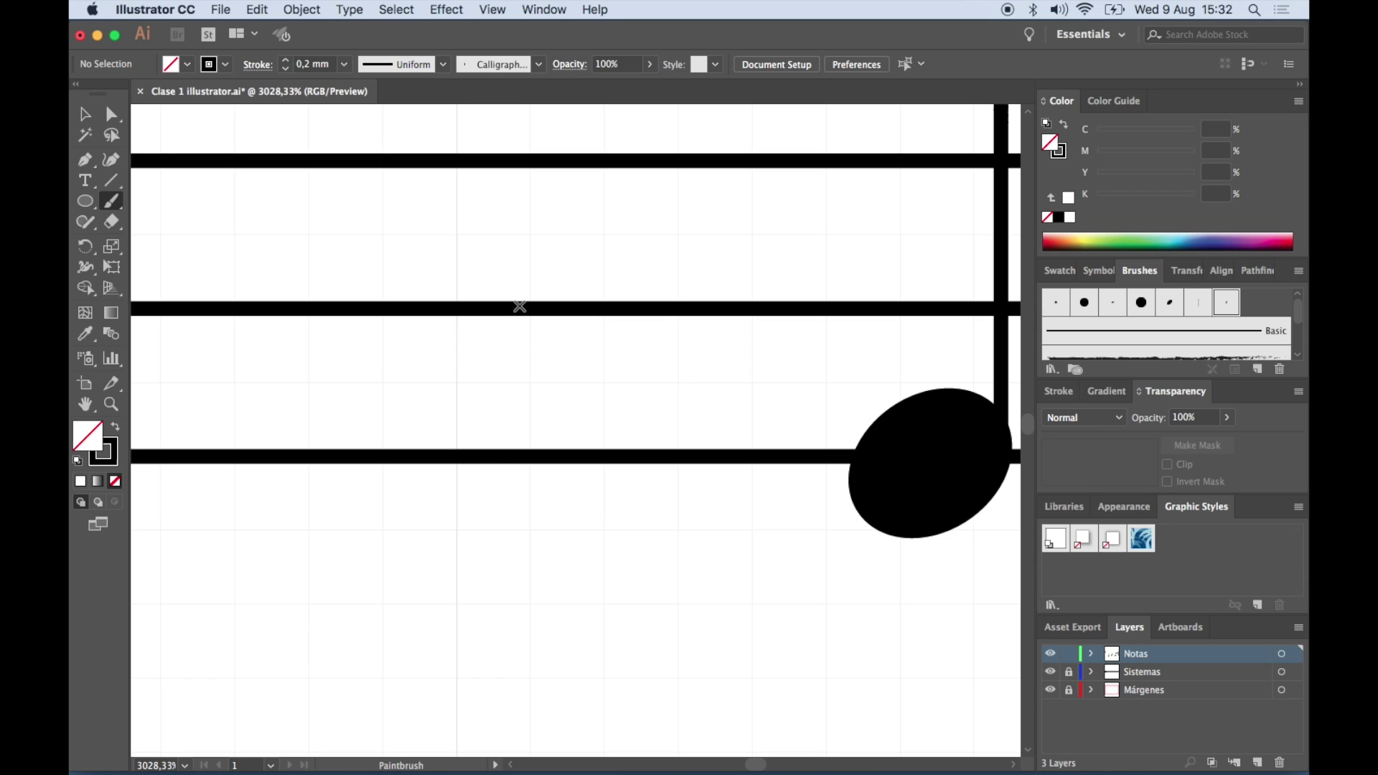
left_click_drag(530, 278, 514, 655)
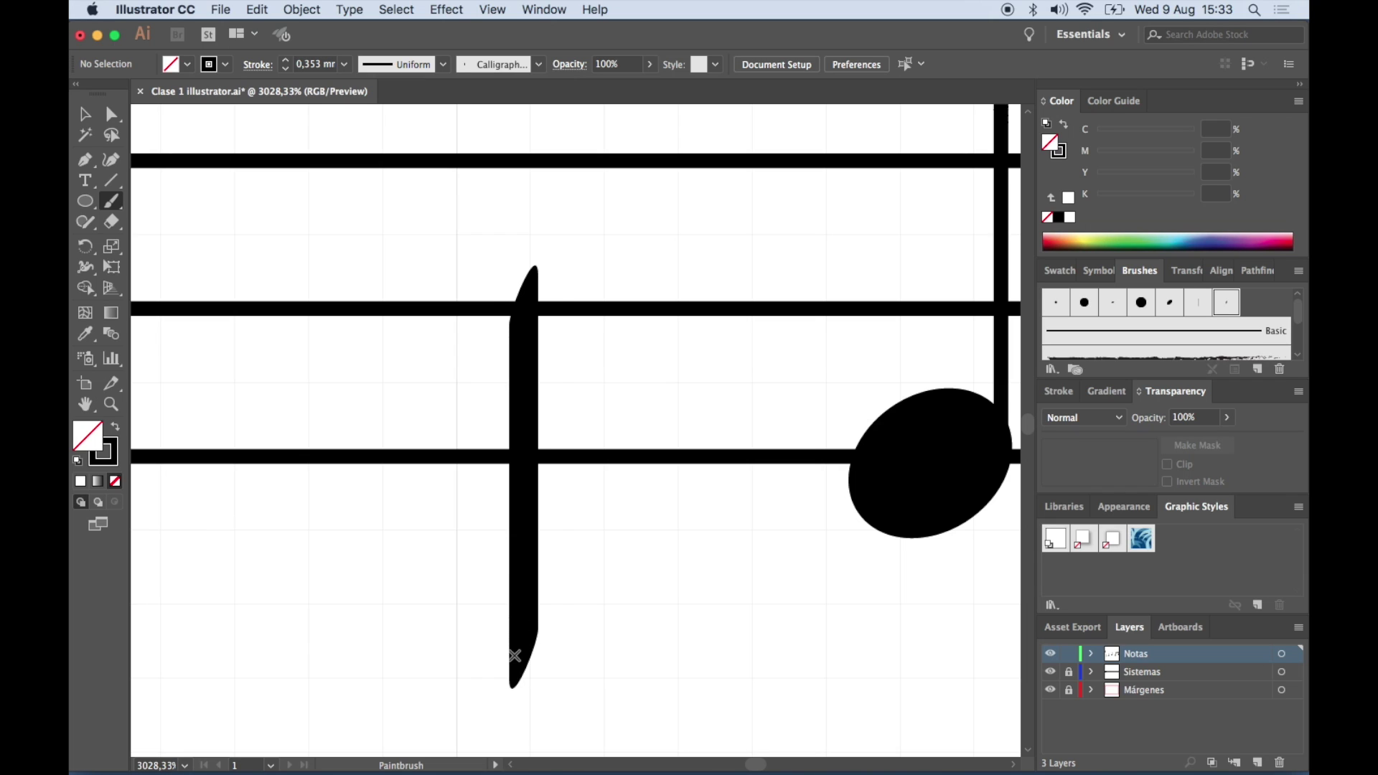
Duplicate the stem and nudge the copy right and slightly up
key("v")
left_click_drag(495, 556, 599, 610)
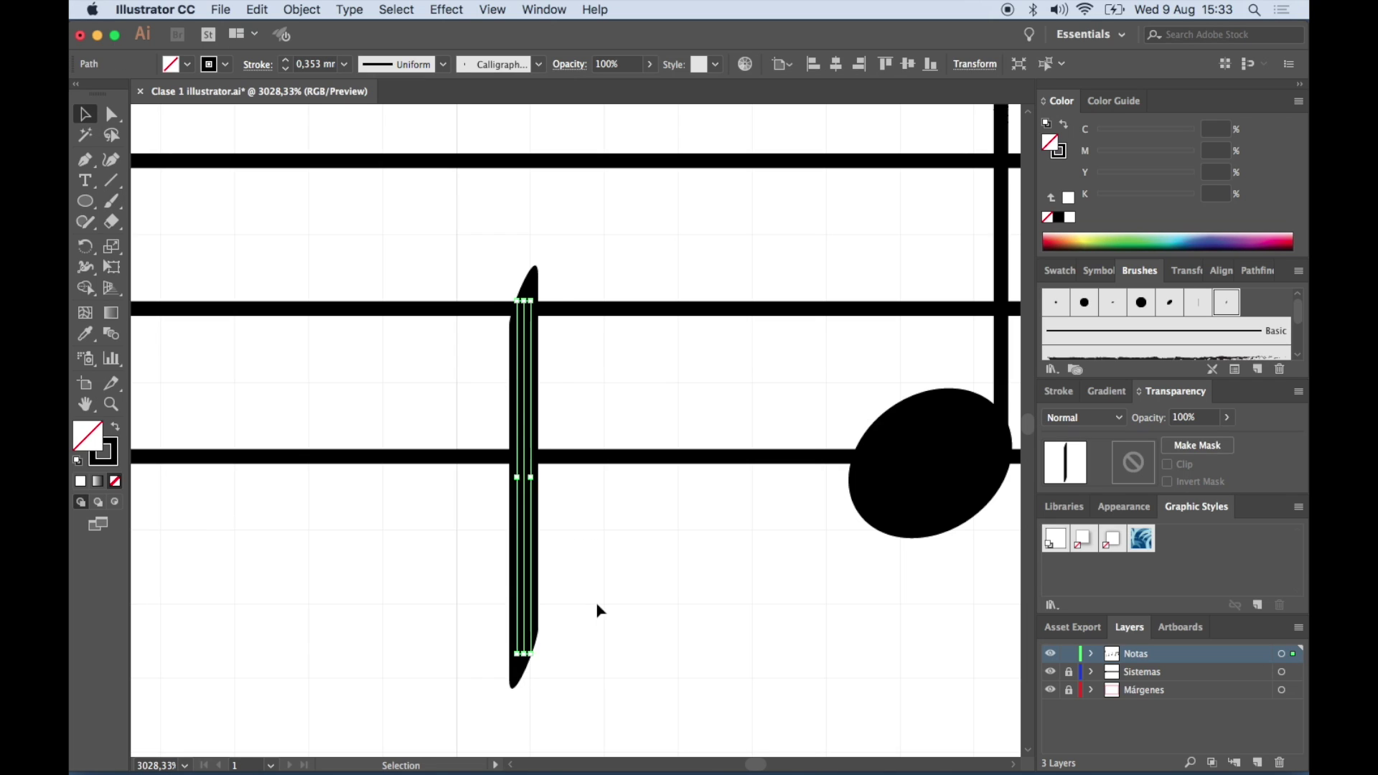
key("super+c")
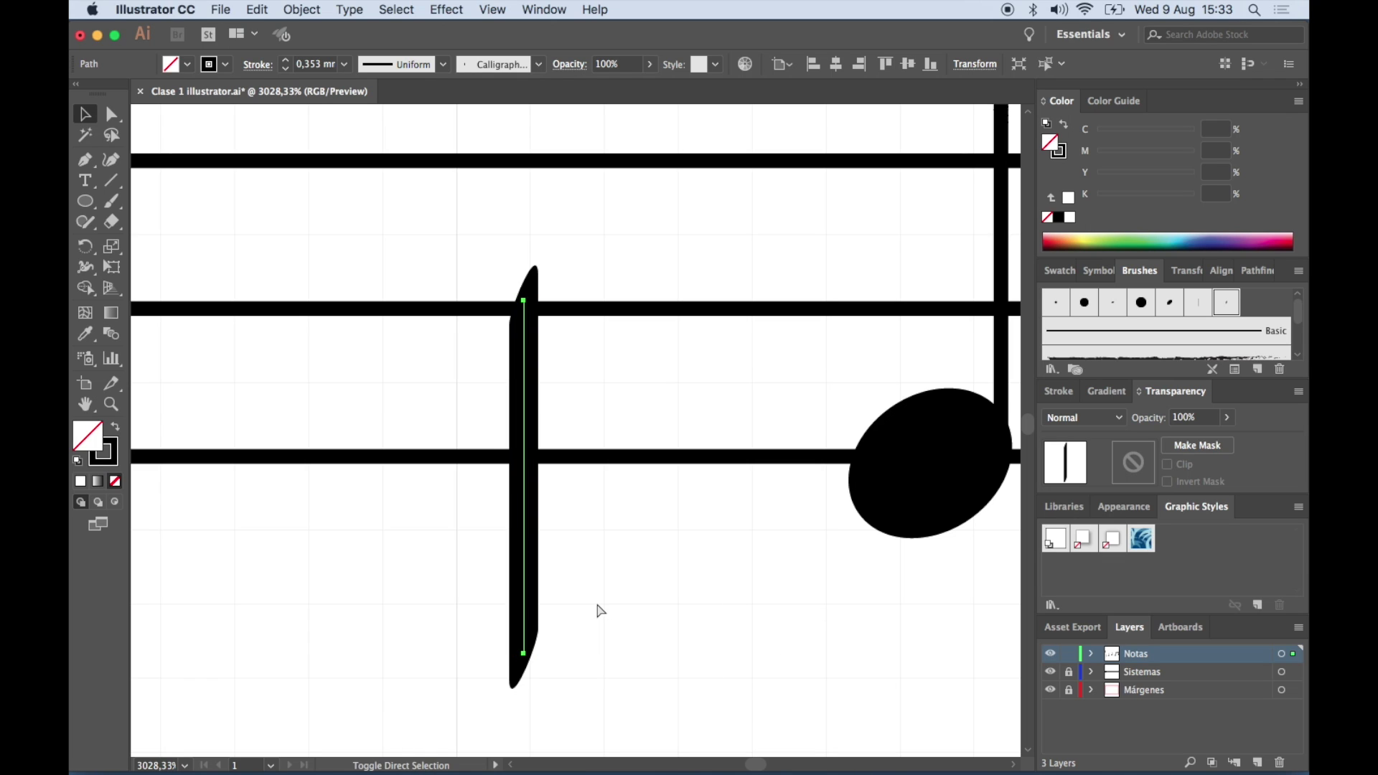
key("super+v")
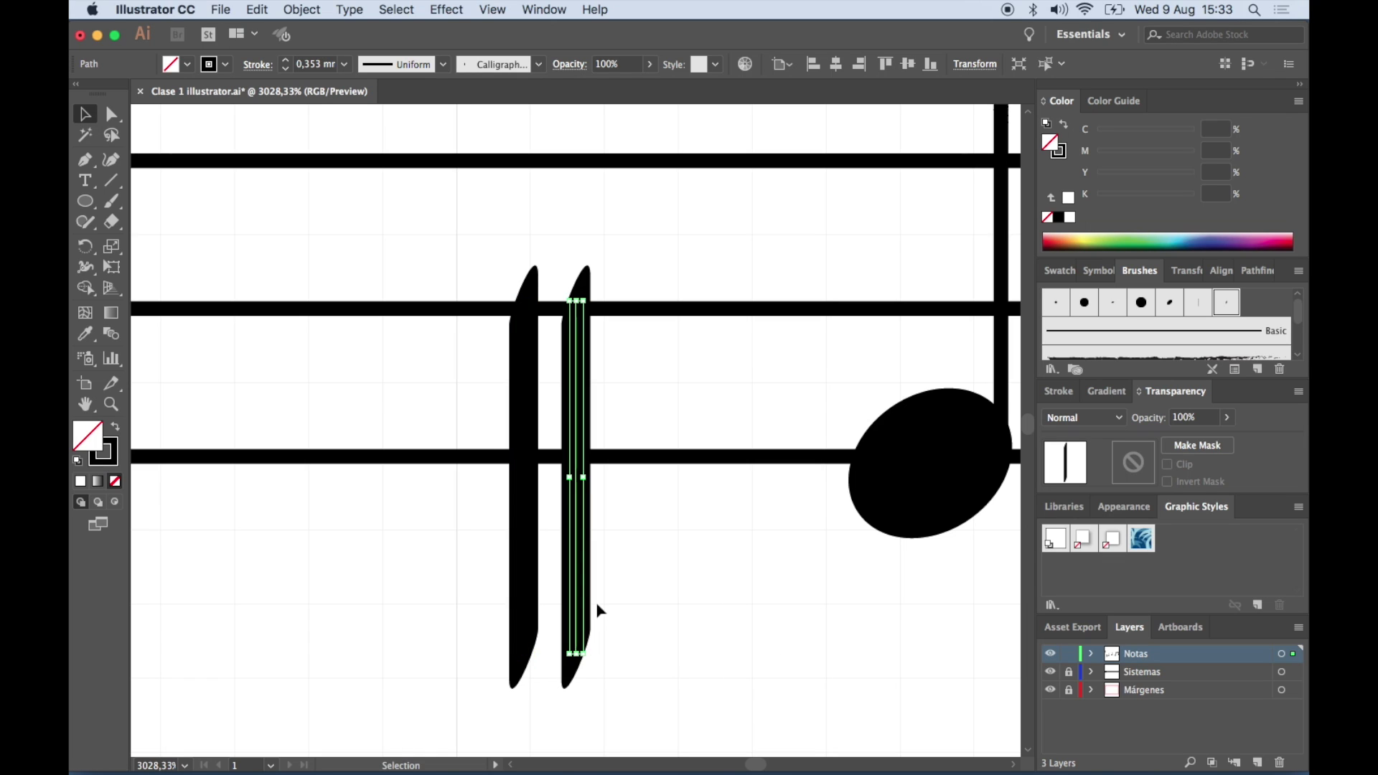
key("Right")
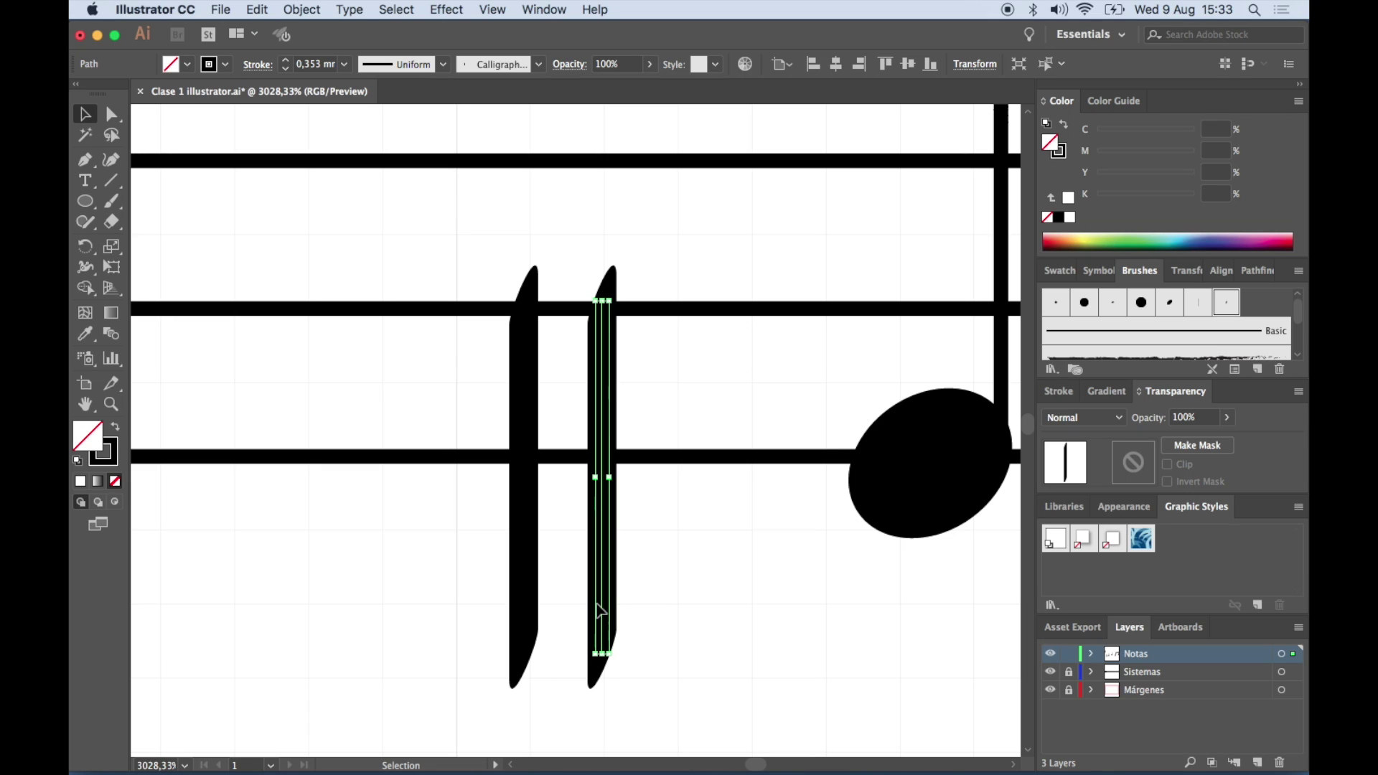
key("Up")
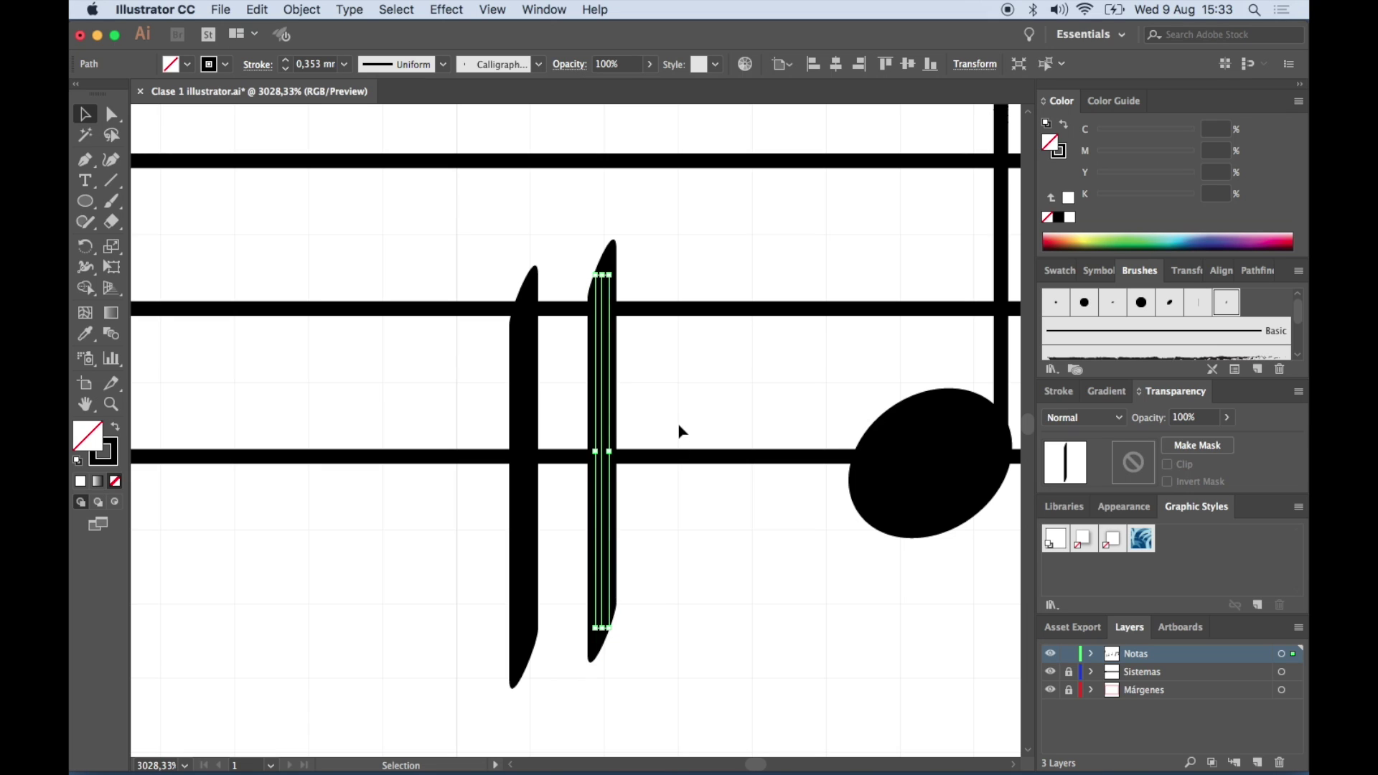
left_click(682, 423)
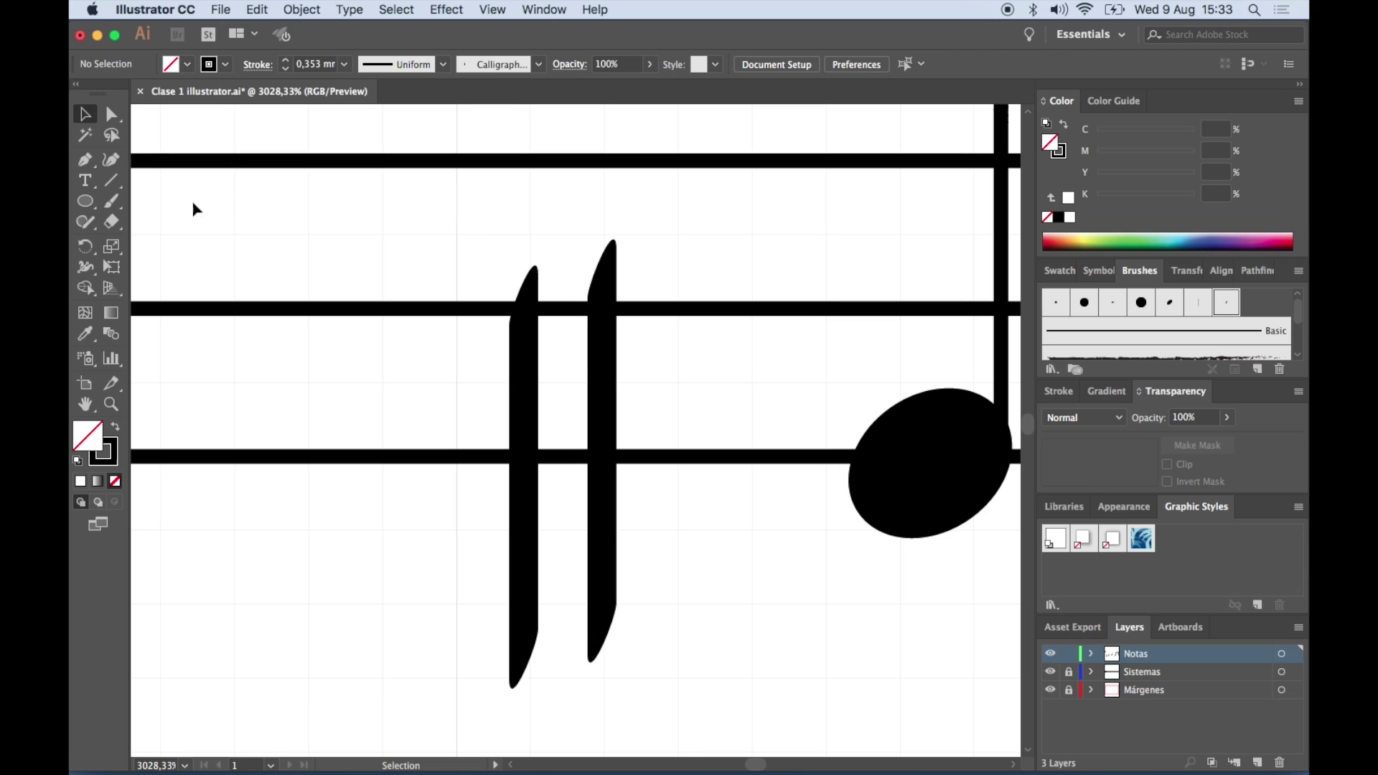
Paint a slanted crossbar across both stems and thin it to a 0,2 mm stroke
left_click(117, 203)
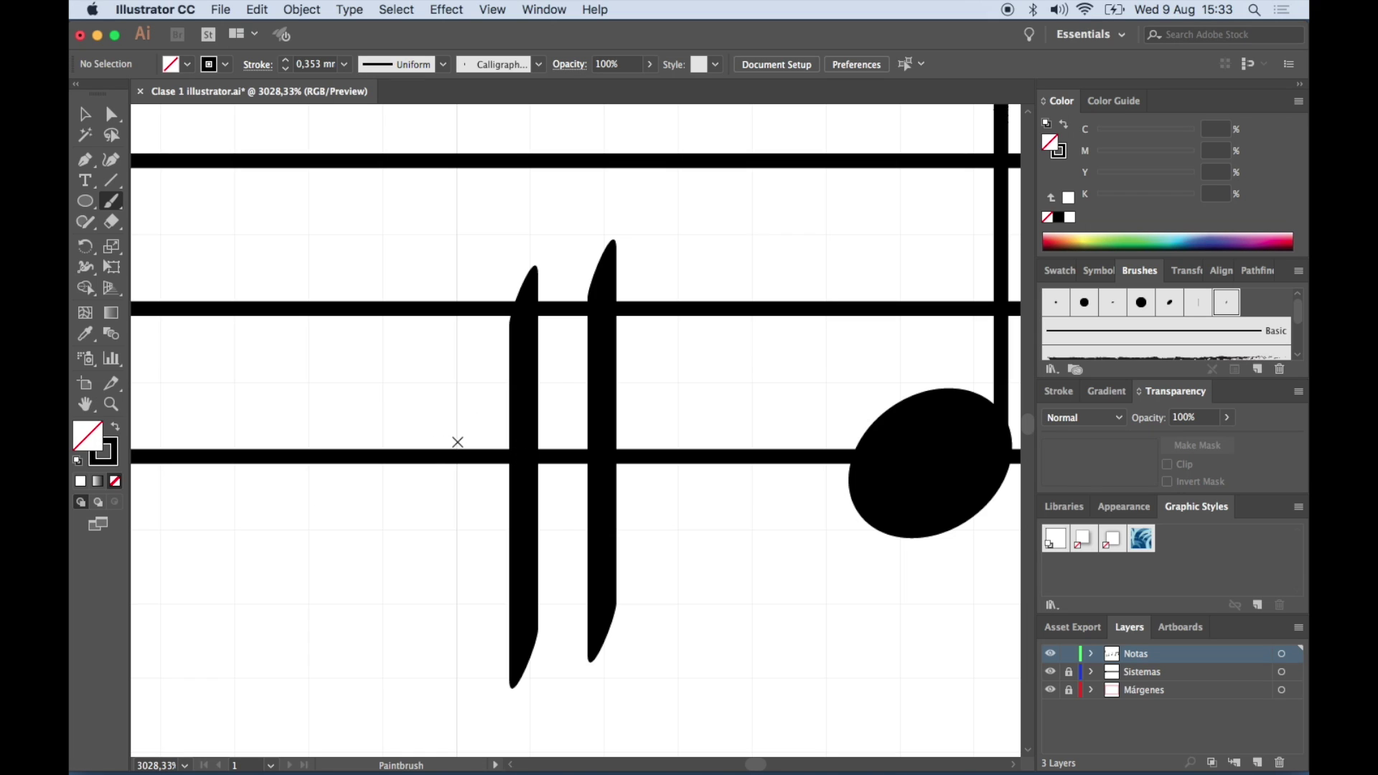
left_click_drag(445, 440, 694, 395)
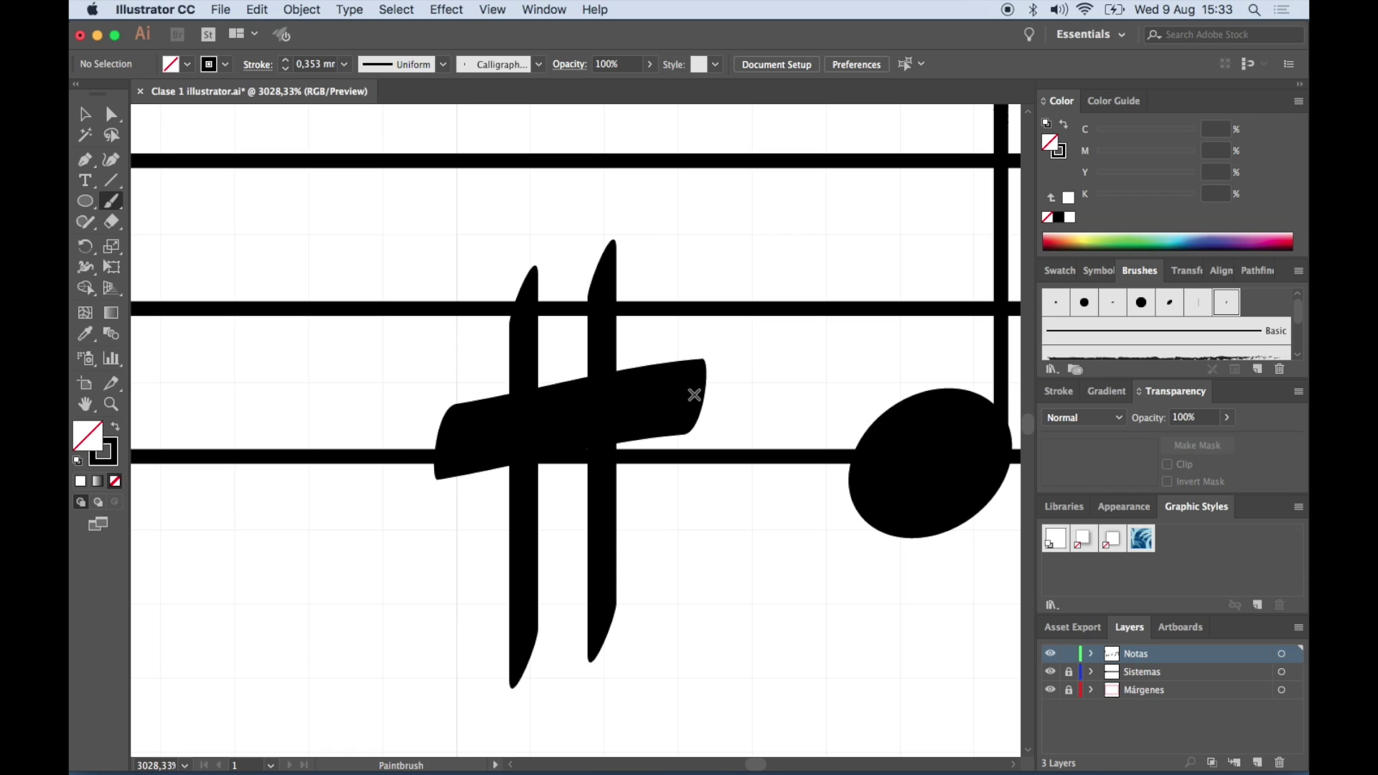
key("v")
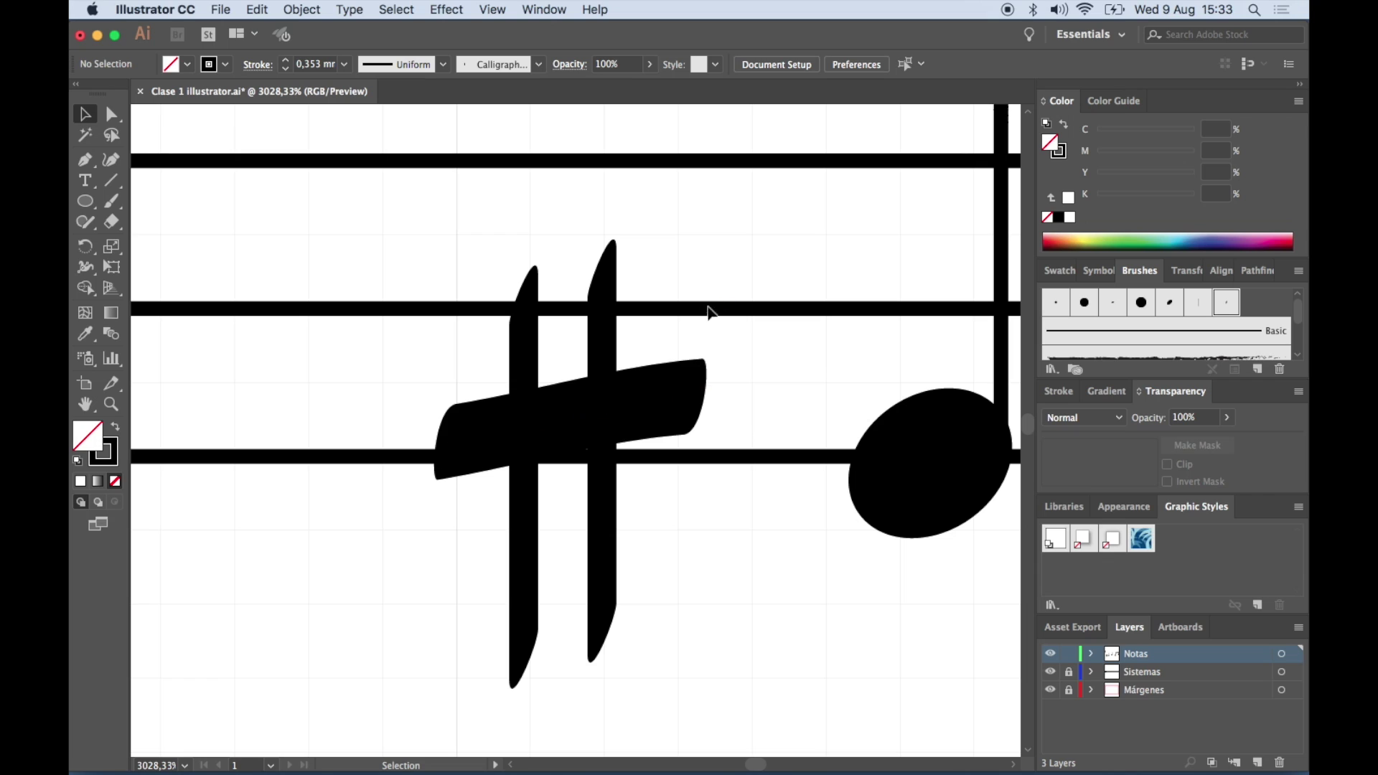
left_click(662, 407)
left_click(329, 67)
type("0,2")
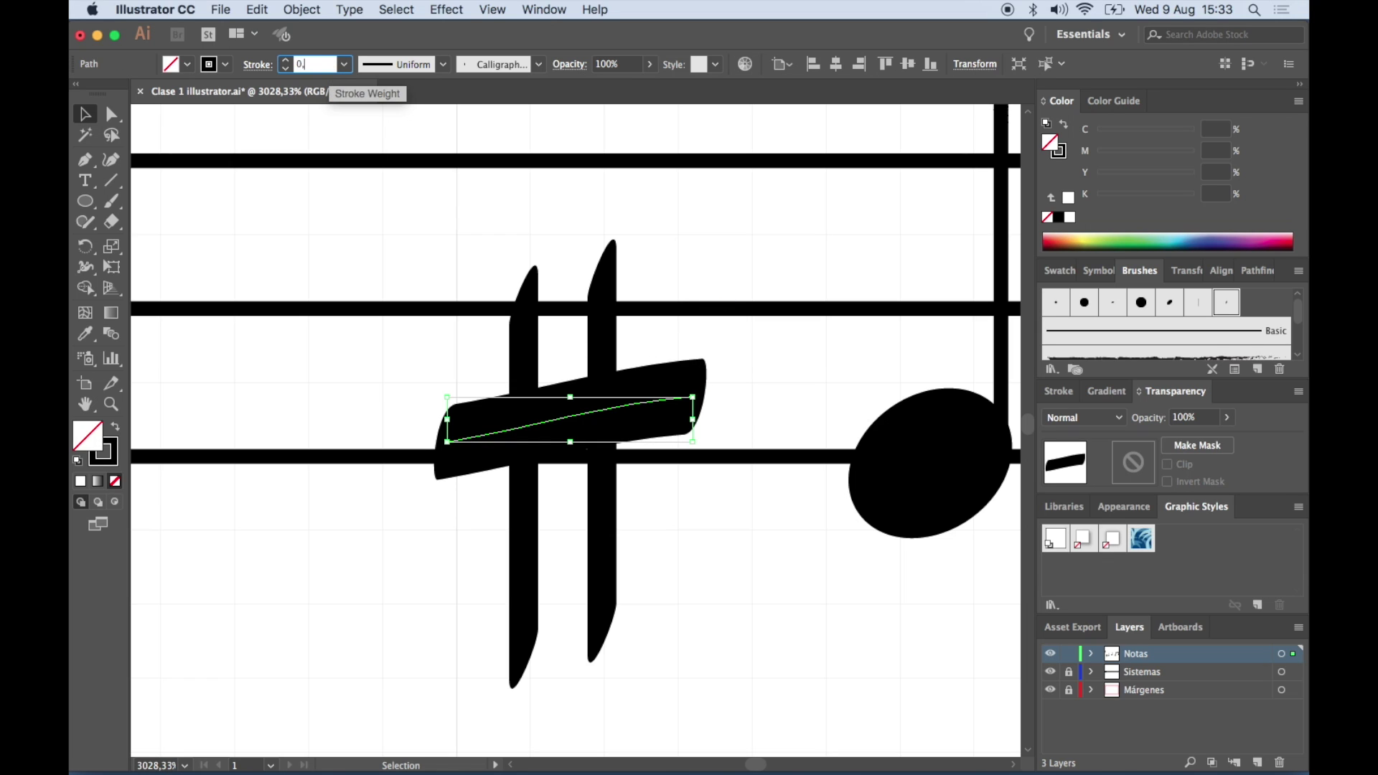
key("Return")
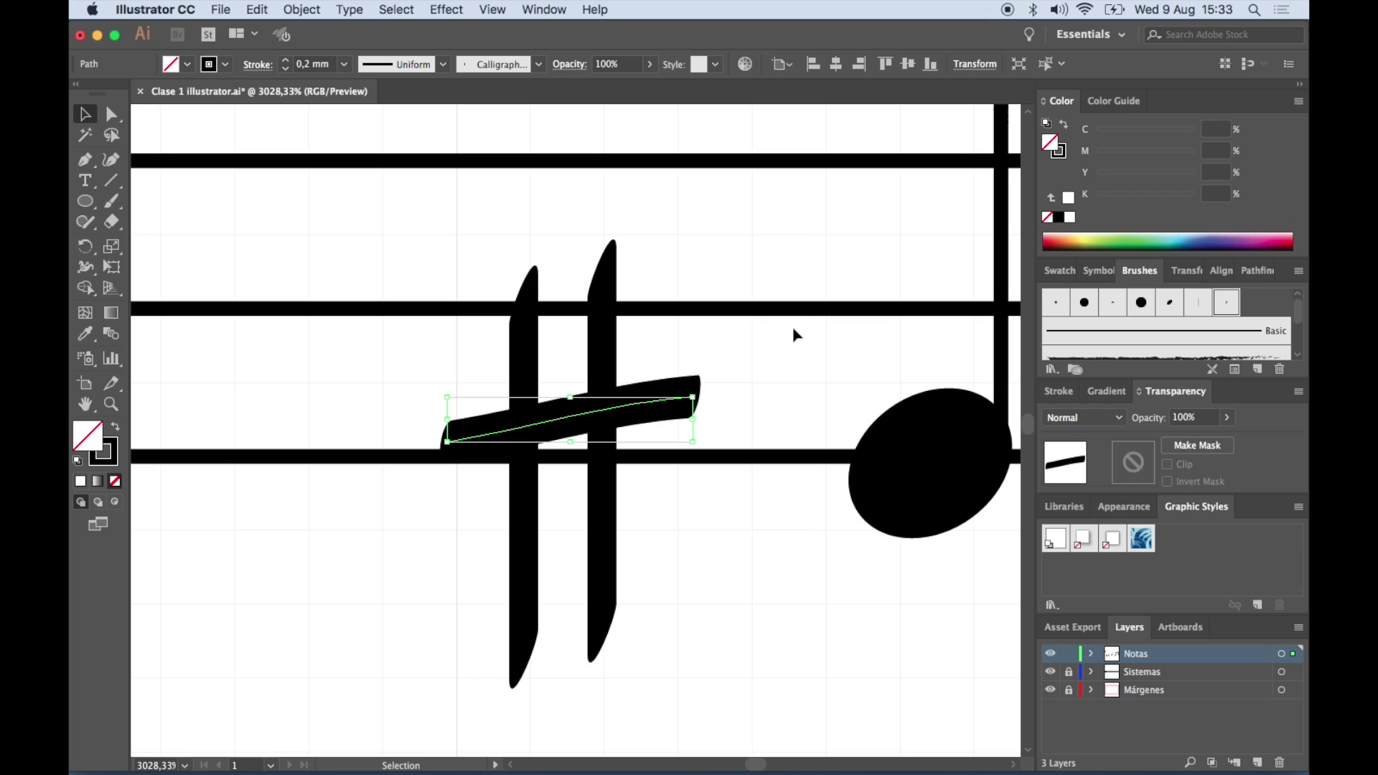
Paste a copy of the crossbar in front and nudge it down as the second bar
key("super+c")
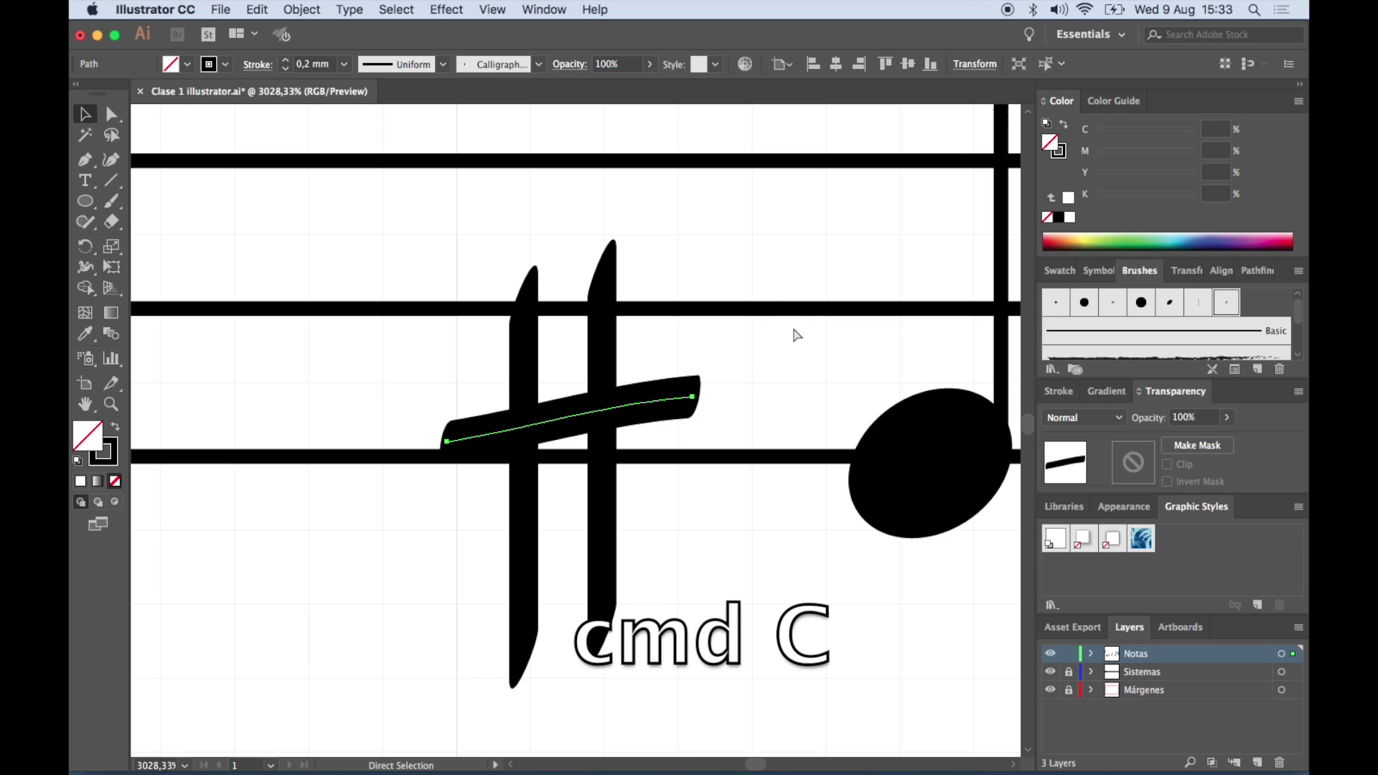
key("super+f")
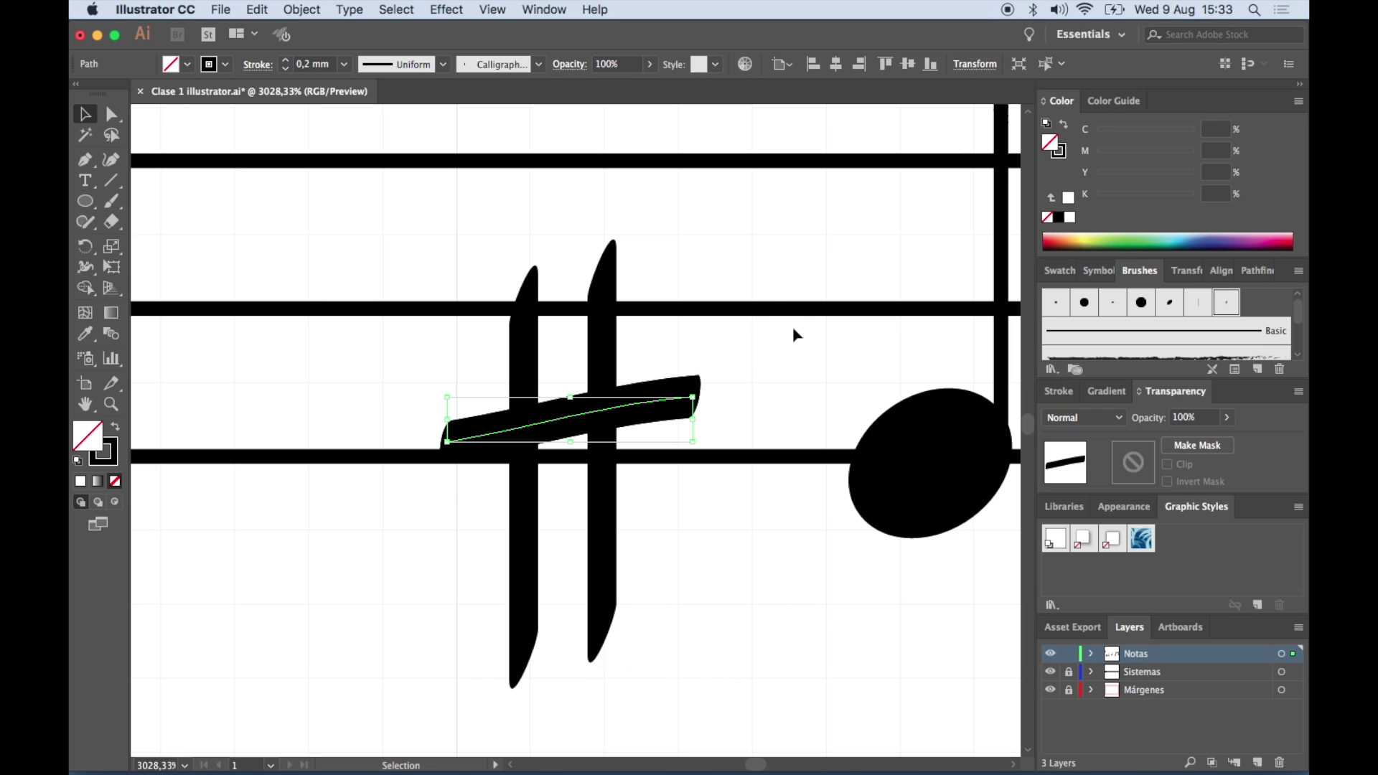
key("Down")
key("Down")
key("Down")
key("Down")
key("Down")
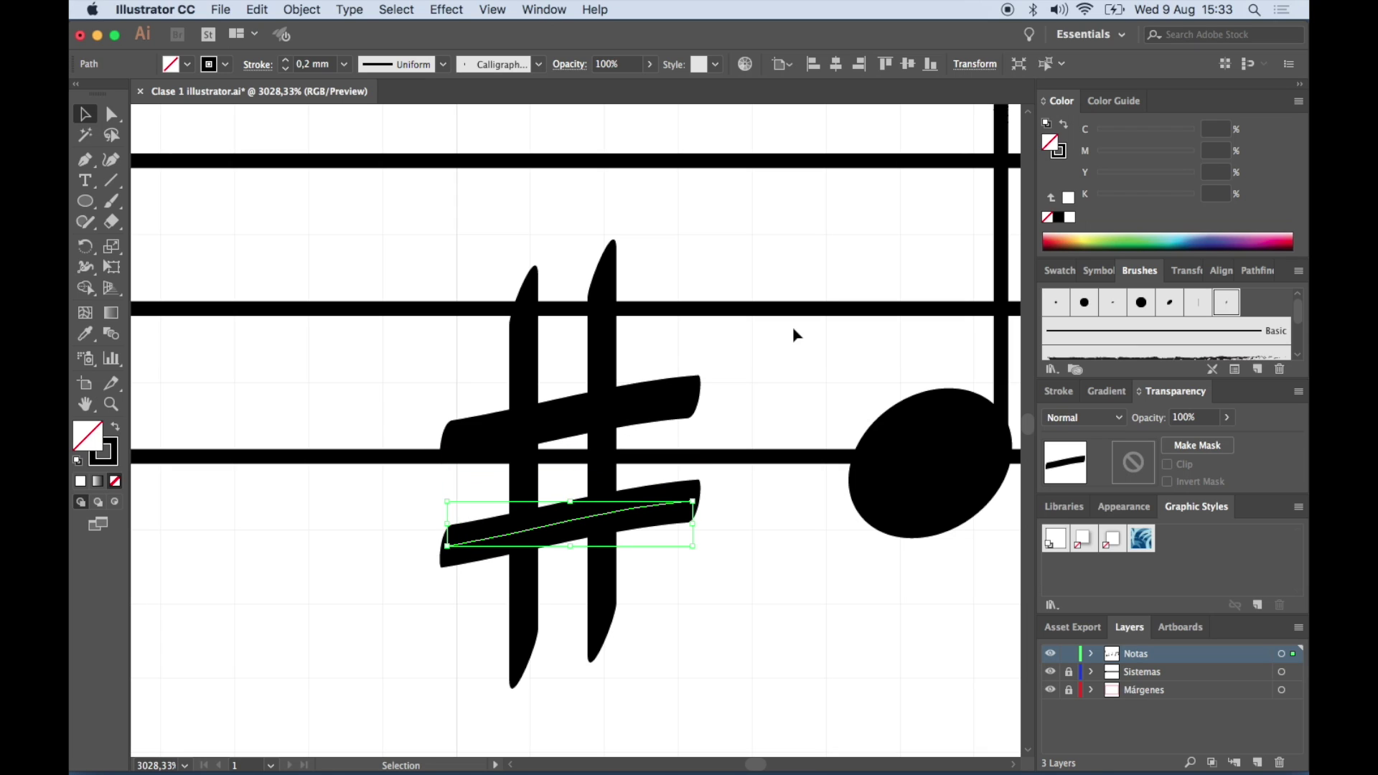
left_click(792, 399)
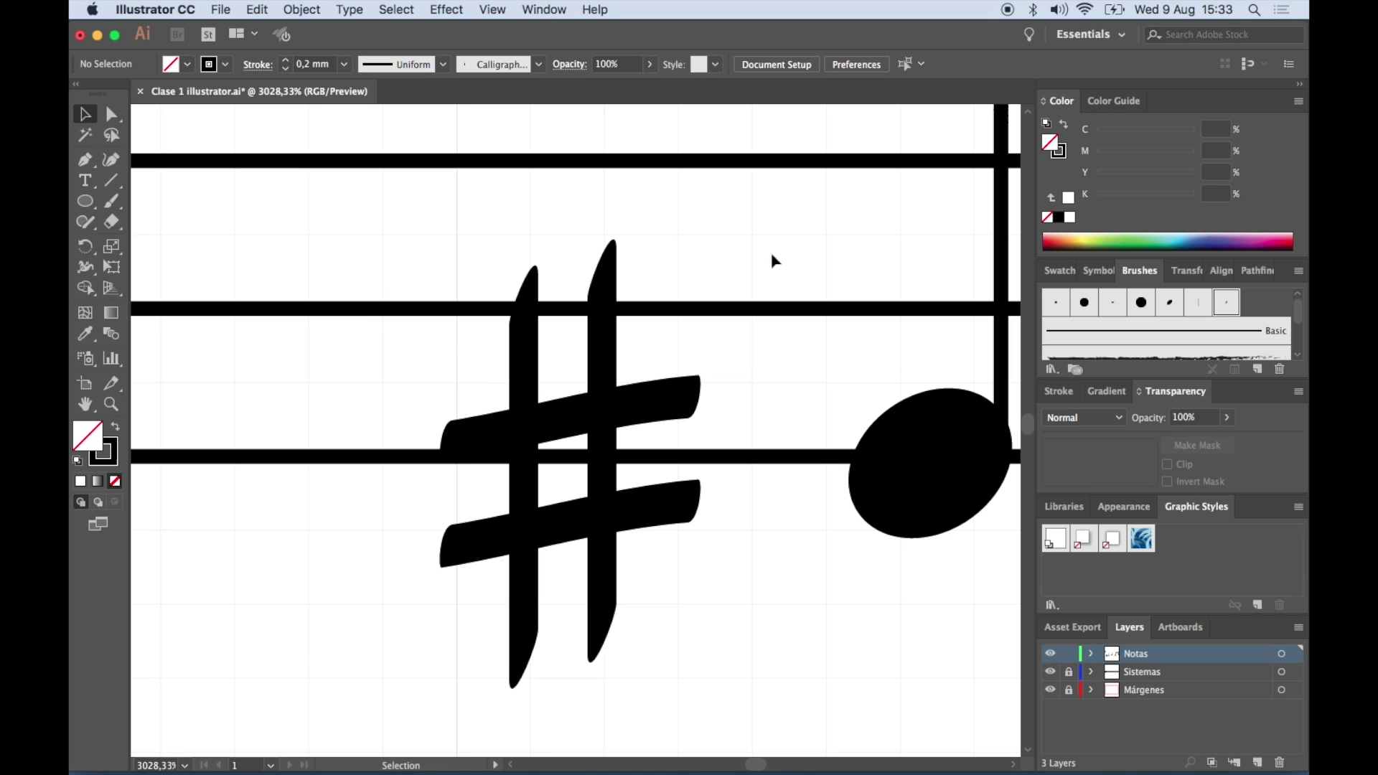
left_click(508, 66)
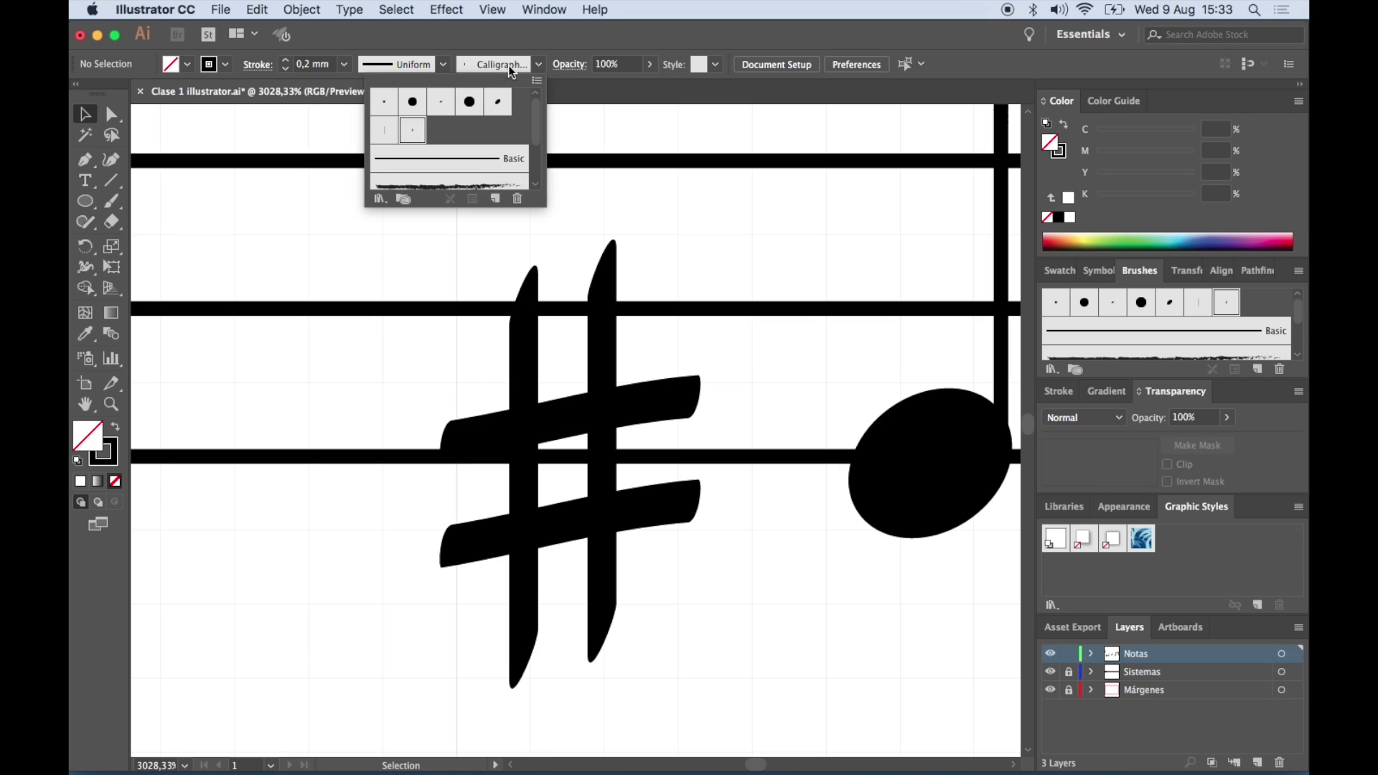
double_click(421, 136)
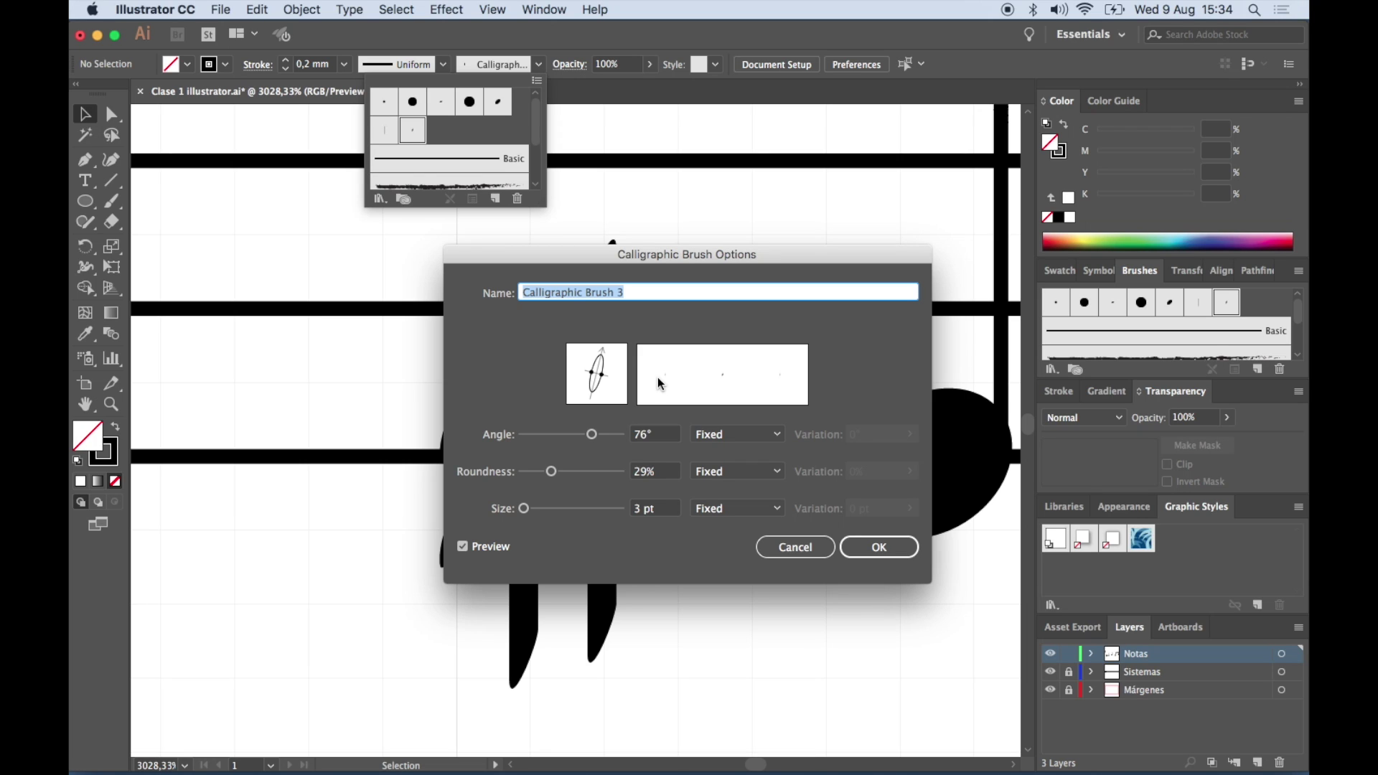
left_click(866, 548)
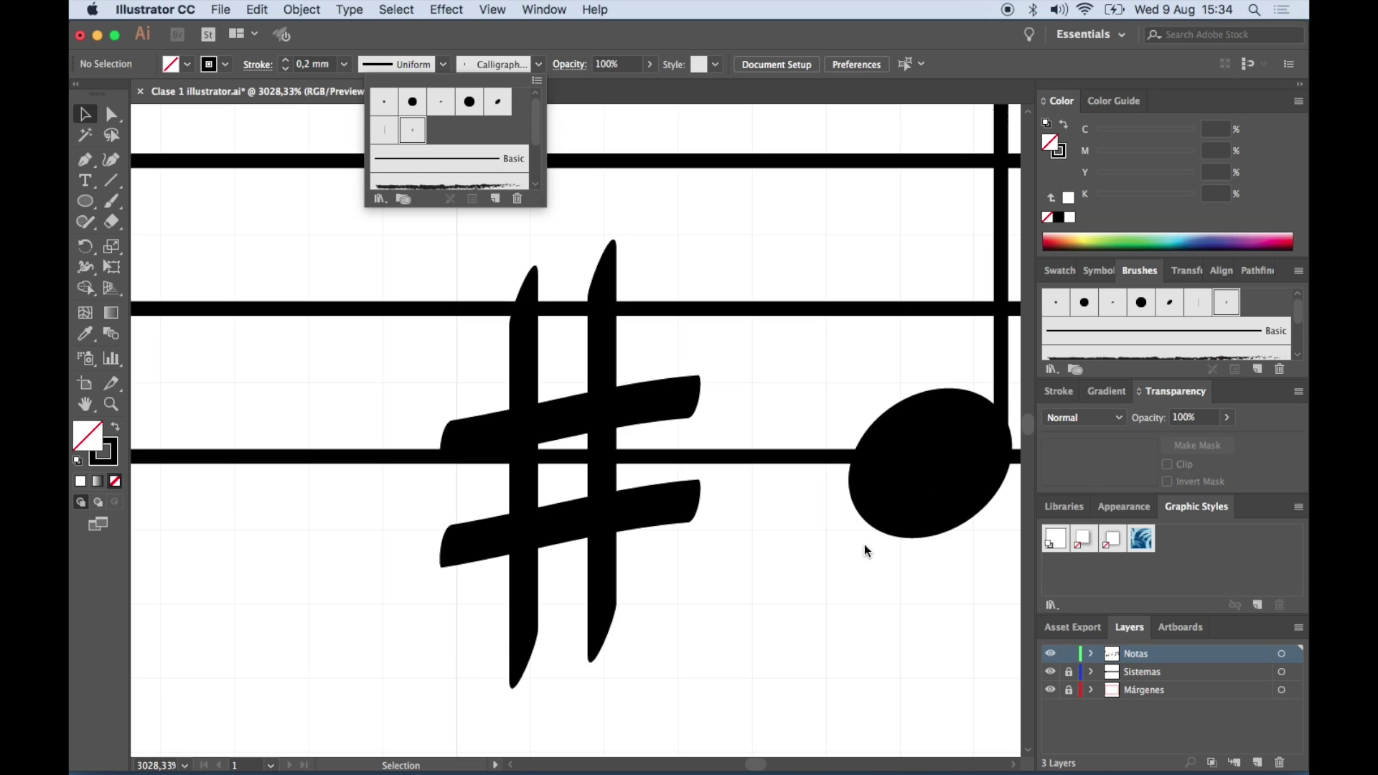
left_click(680, 596)
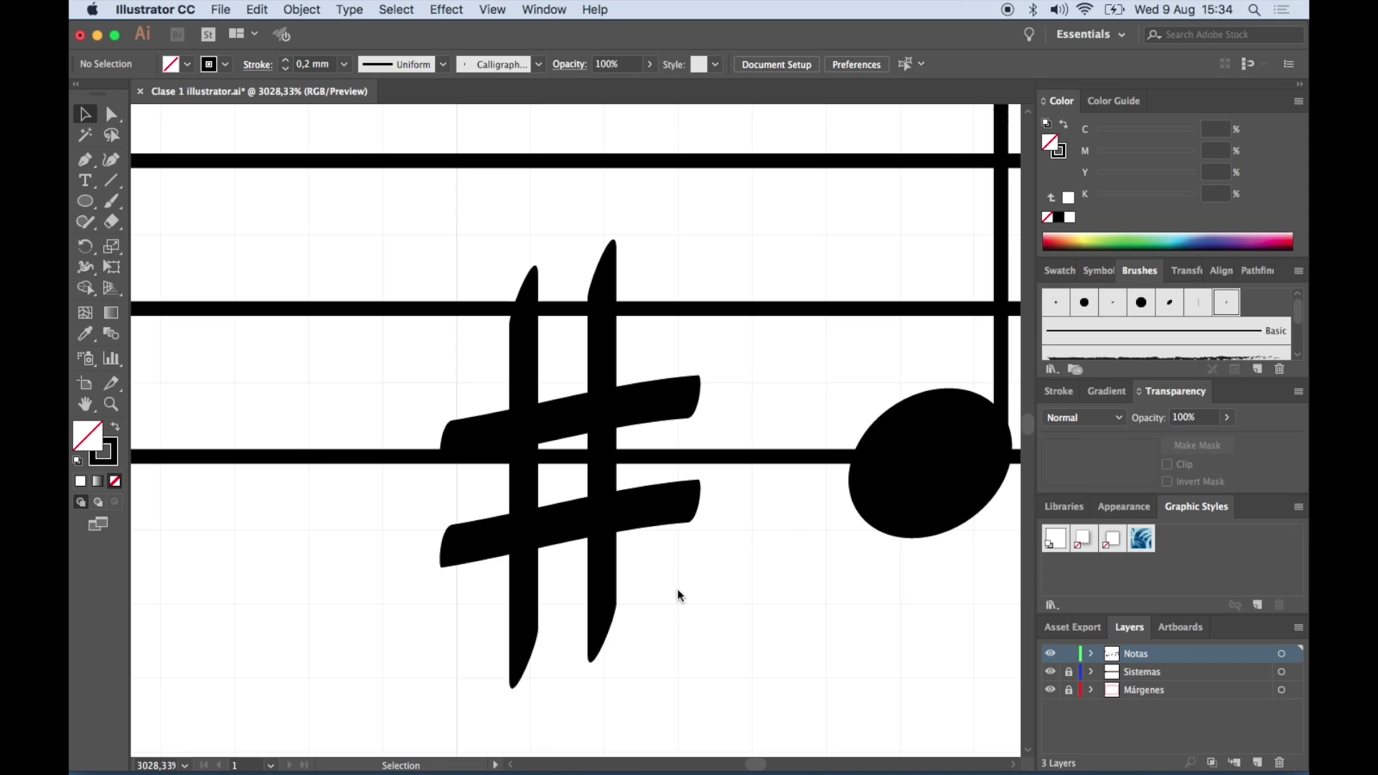
left_click_drag(680, 595, 445, 348)
Group the sharp, shrink it slightly and move it above the staff beside the flat
key("super+g")
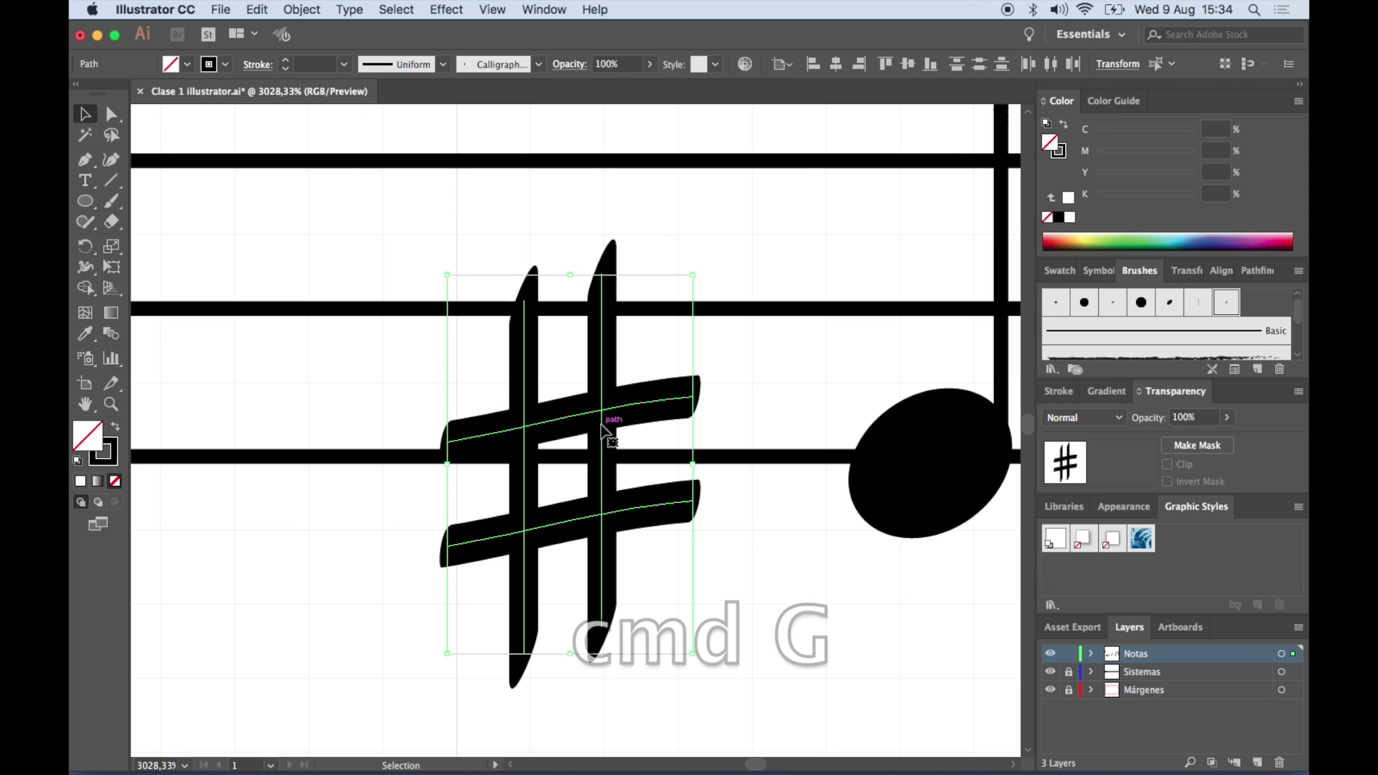
scroll(760, 396, "down", 2)
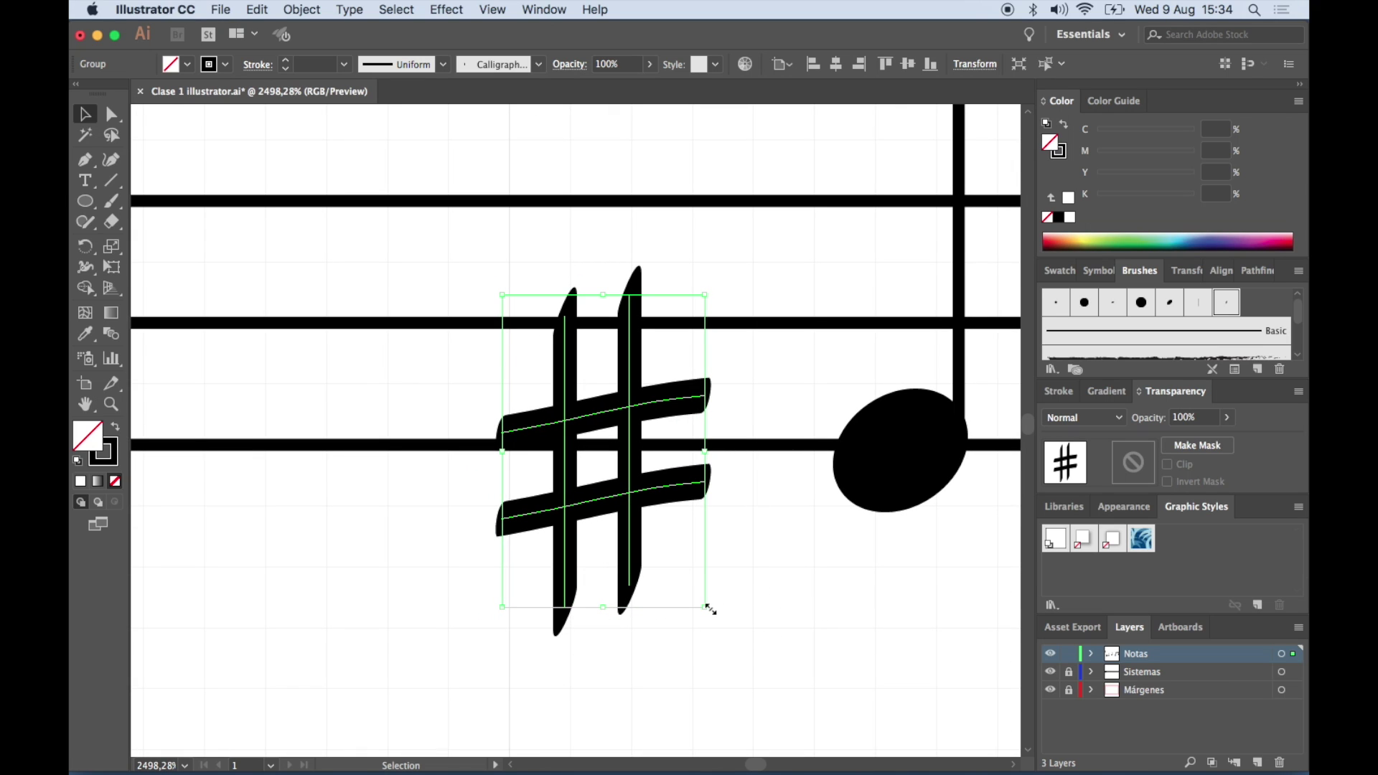
left_click_drag(708, 608, 694, 592)
left_click(750, 597)
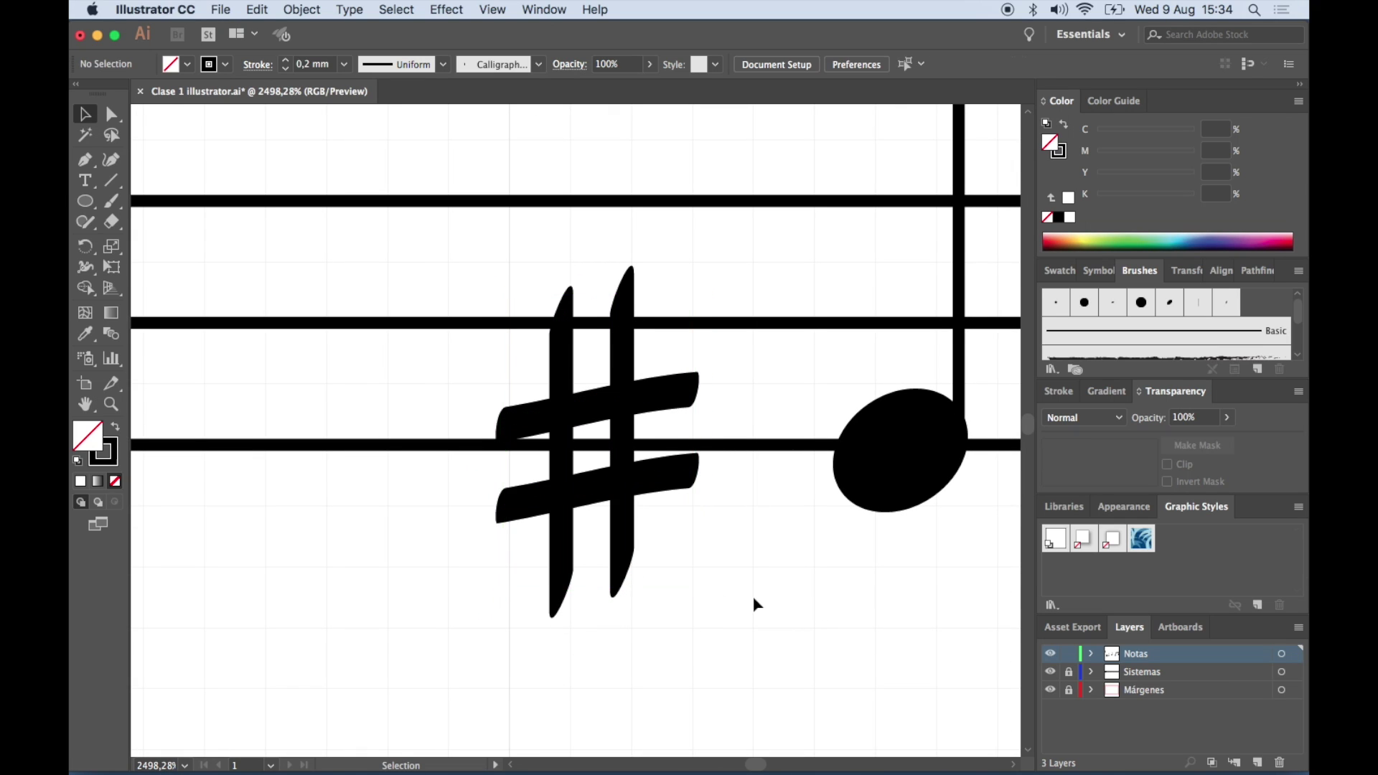
scroll(752, 596, "down", 5)
mouse_move(684, 538)
left_mouse_down()
mouse_move(684, 330)
mouse_move(655, 262)
left_mouse_up()
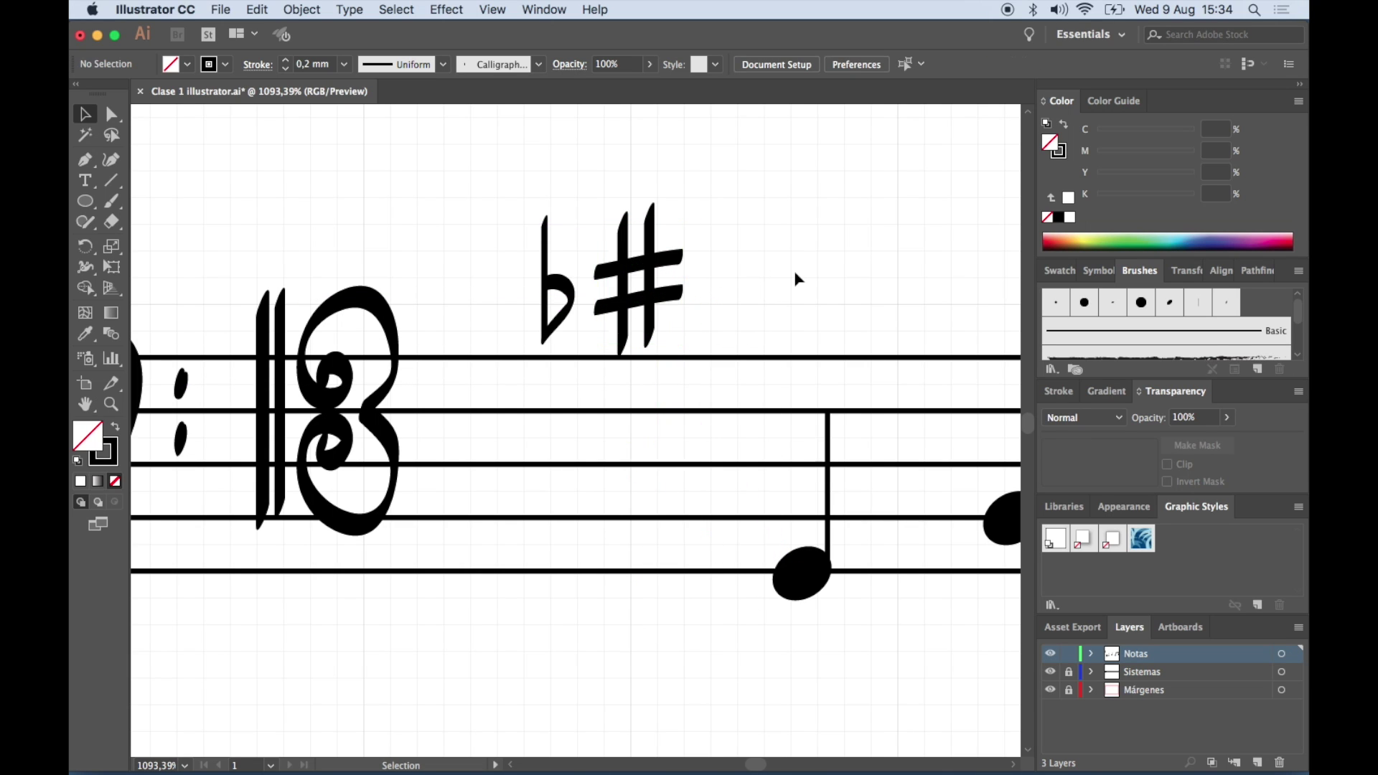
scroll(761, 286, "up", 5)
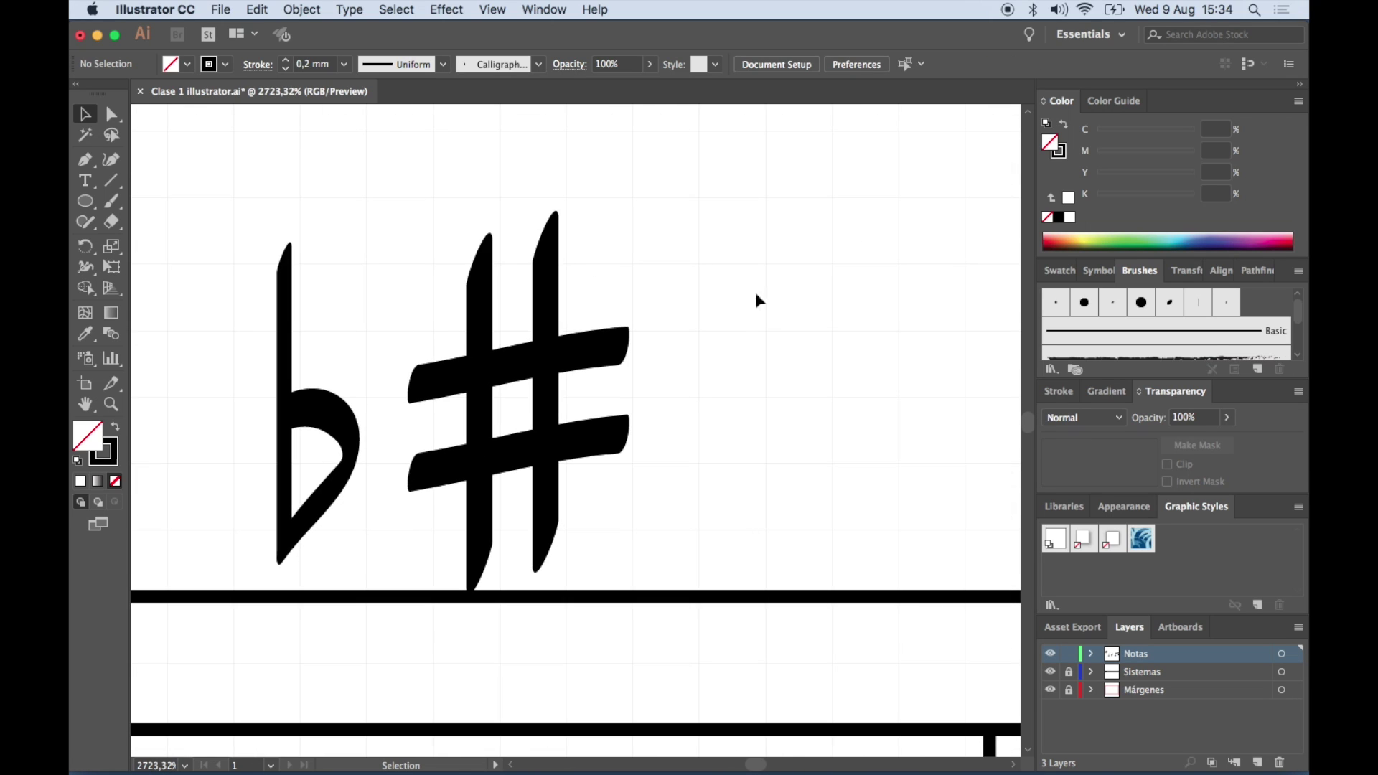
Narrow the sharp's two crossbars and shift them slightly right to fit the stems
left_click_drag(574, 312, 666, 512)
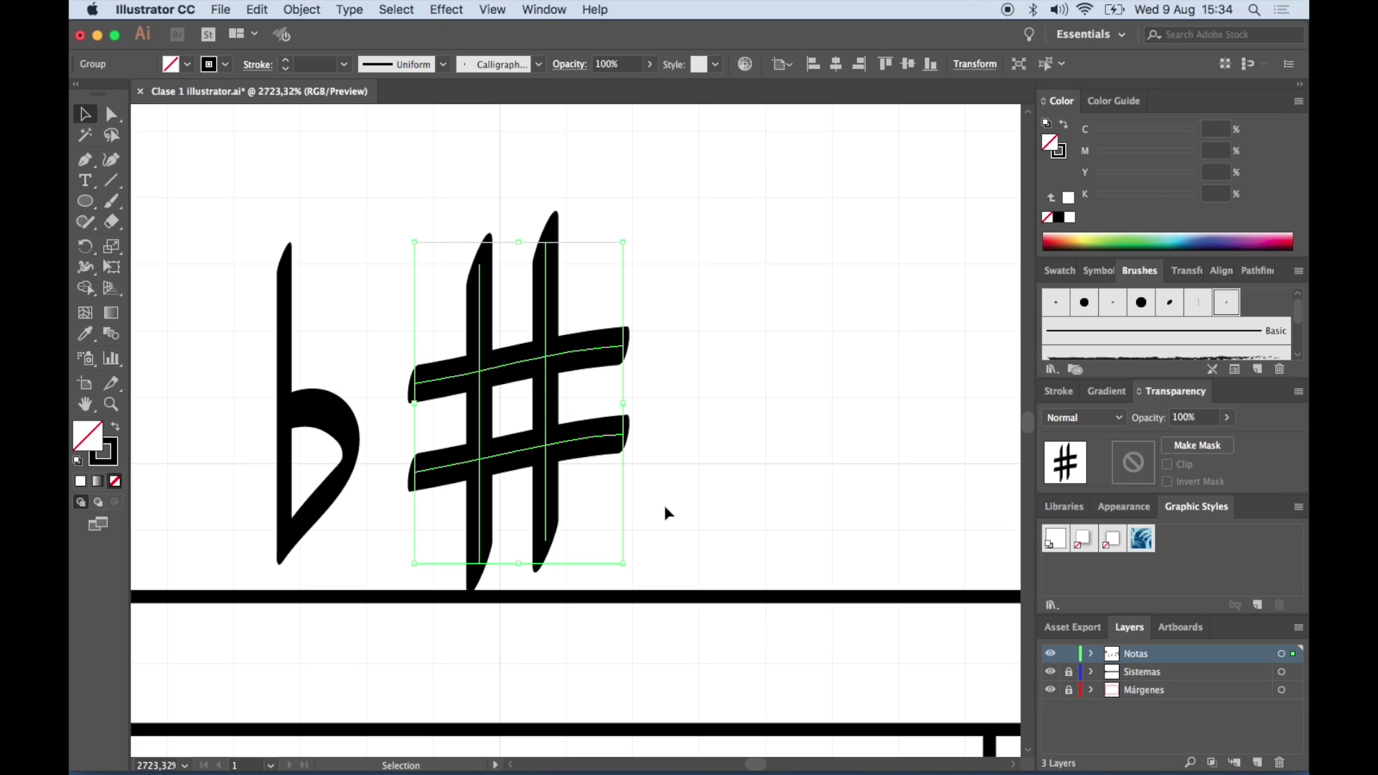
key("shift")
left_click(665, 505)
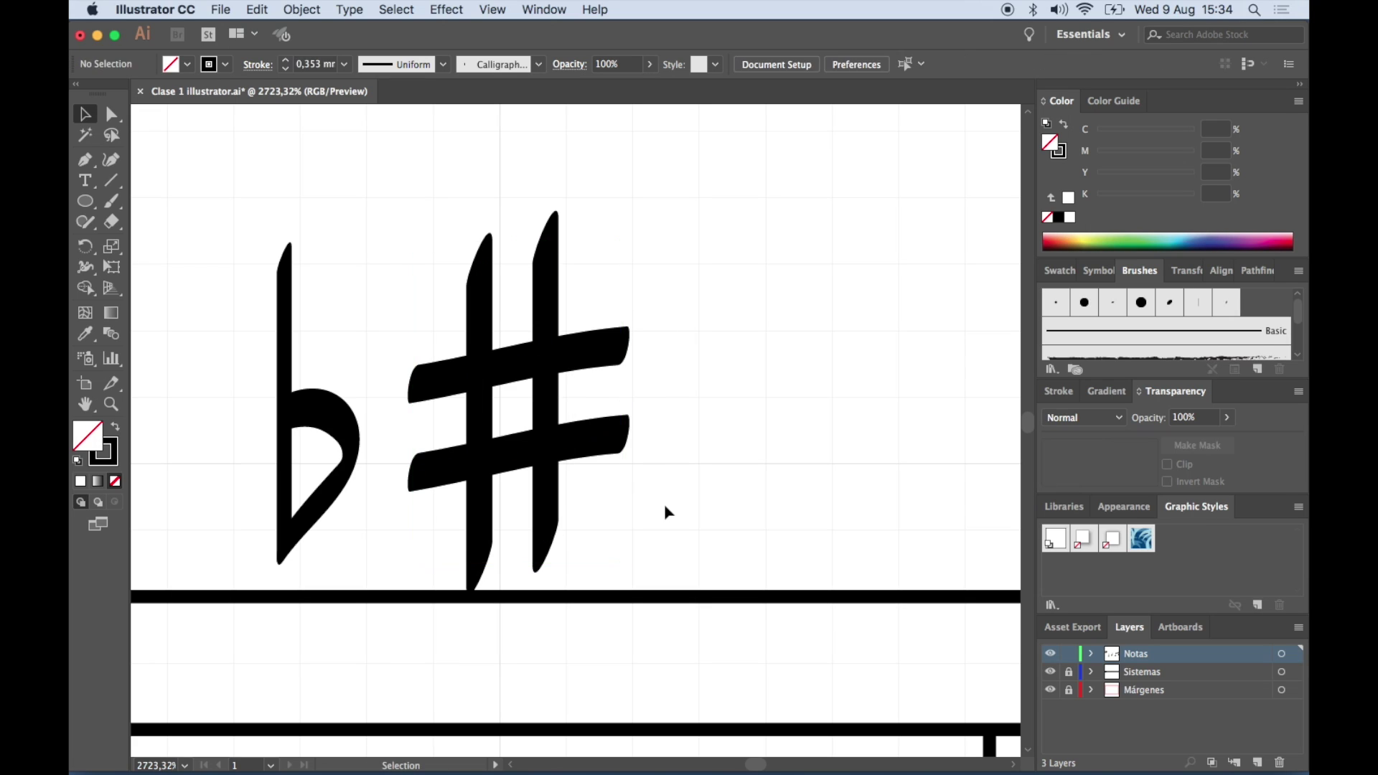
left_click_drag(590, 298, 639, 495)
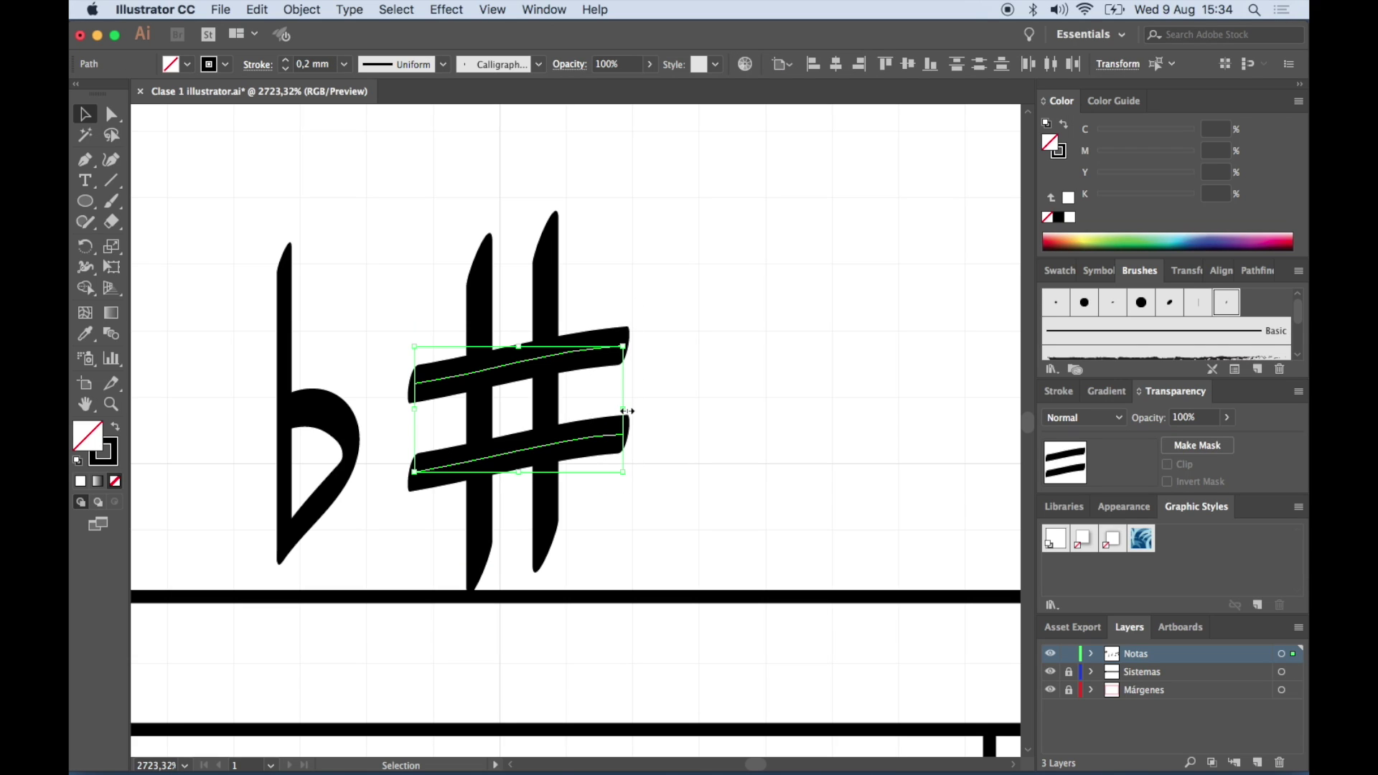
left_click_drag(627, 410, 599, 411)
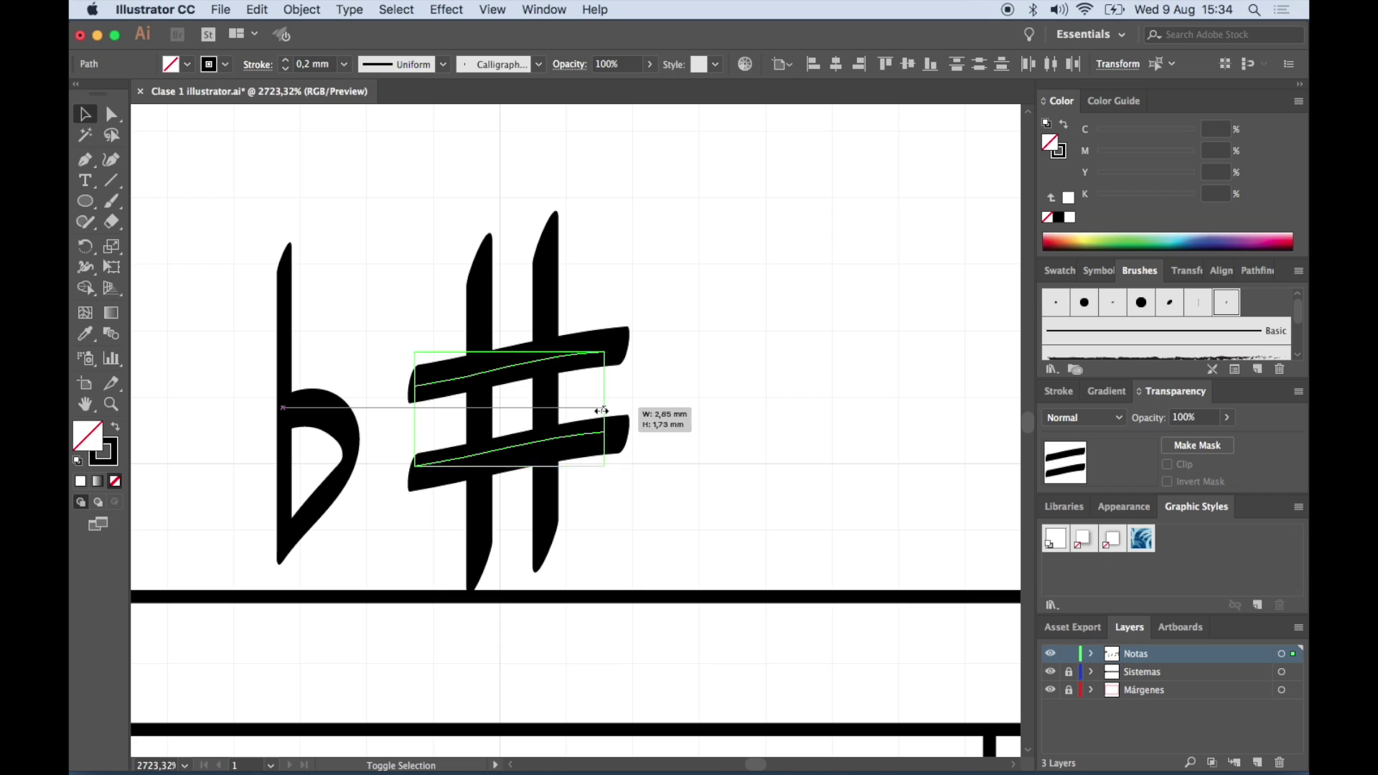
left_click_drag(512, 373, 539, 369)
left_click(651, 316)
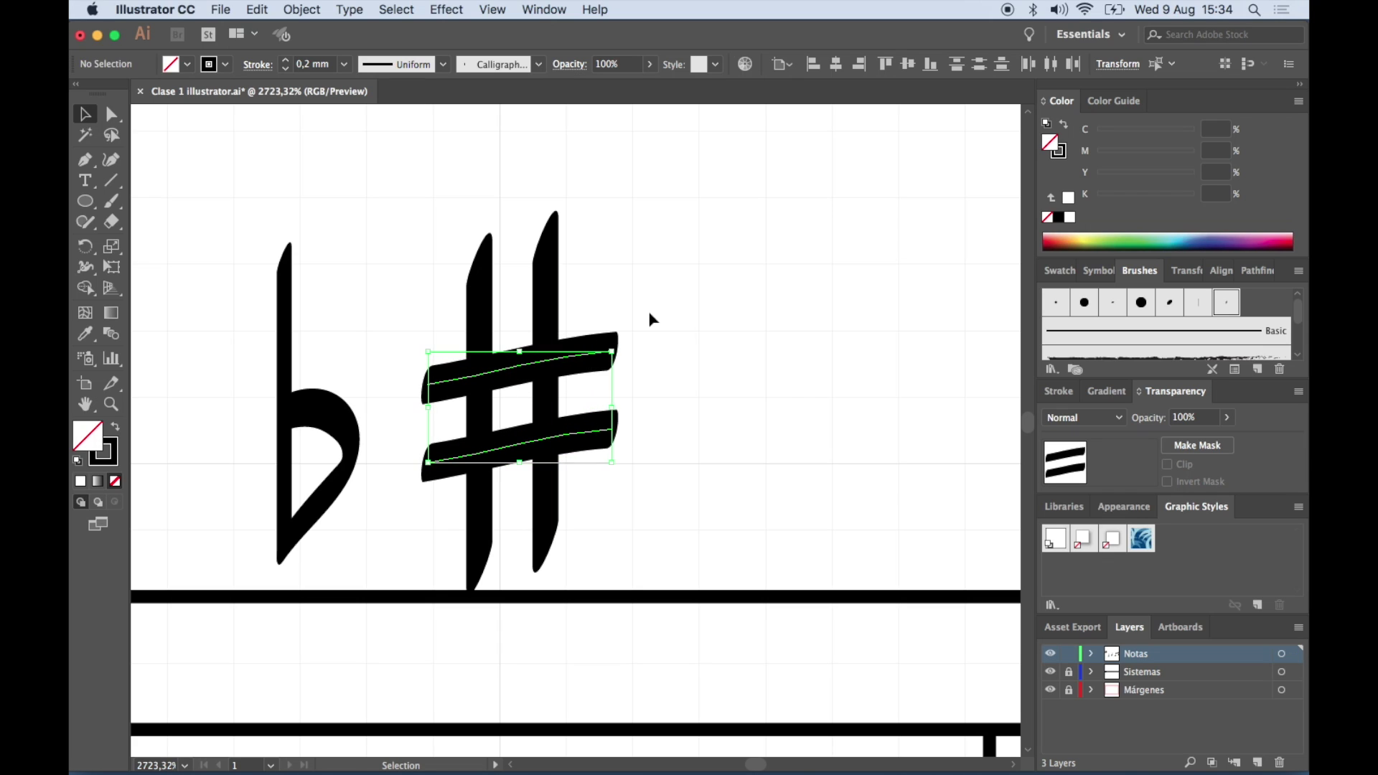
Reselect the finished sharp, return to the Selection tool and scroll back down to the note head
left_click_drag(626, 514, 413, 308)
key("a")
key("v")
left_click(742, 337)
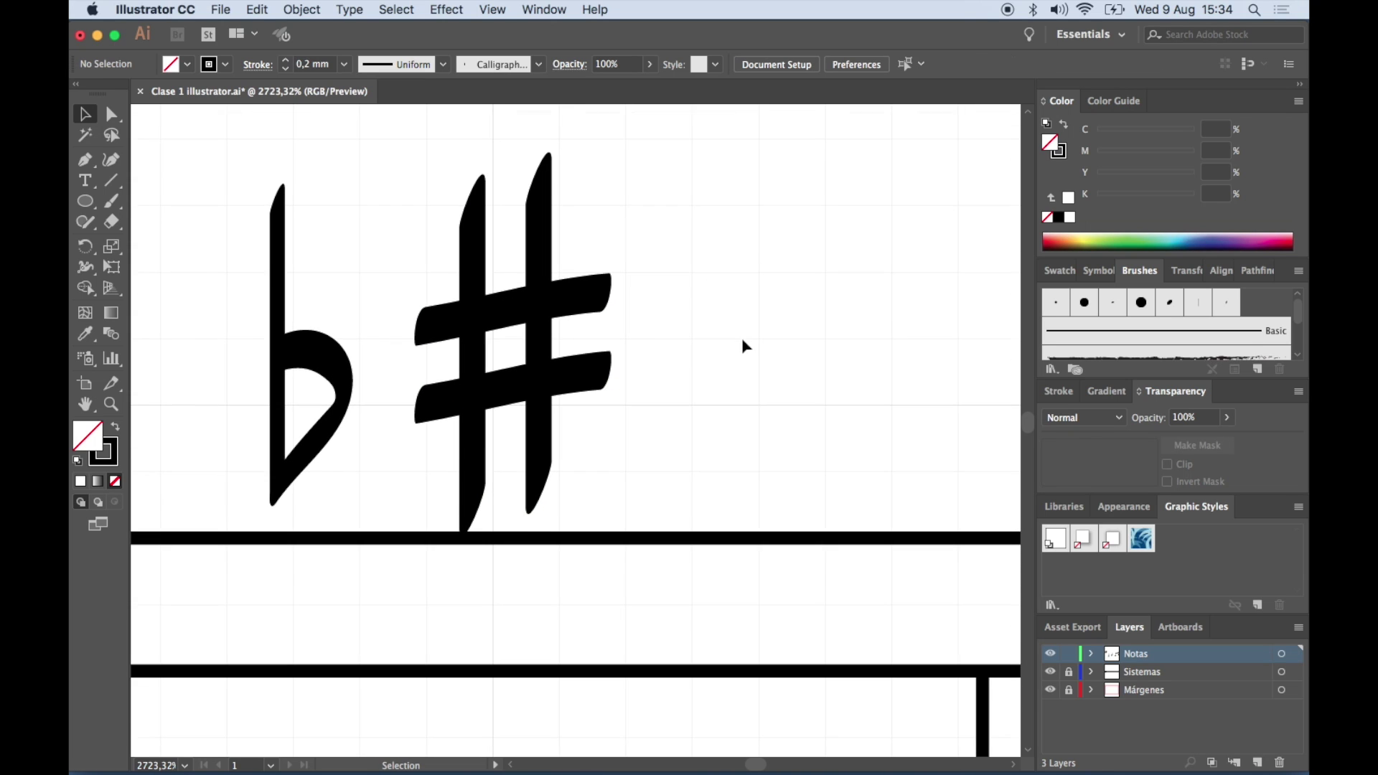
scroll(742, 337, "down", 2)
scroll(752, 328, "down", 2)
scroll(753, 332, "down", 3)
scroll(754, 332, "down", 2)
scroll(753, 332, "down", 1)
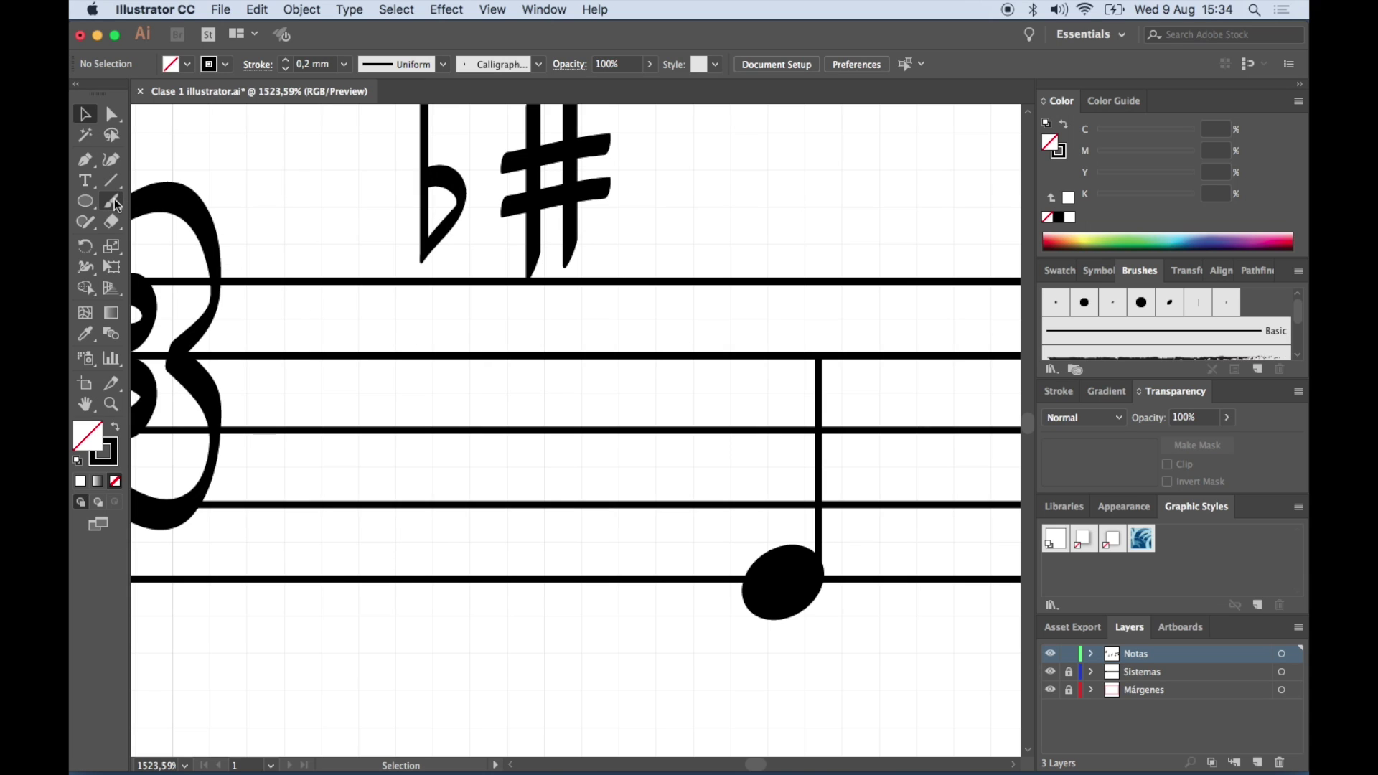
Paint a vertical stem left of the note head with a curved lower bar from its base
left_click(113, 202)
scroll(528, 530, "down", 2)
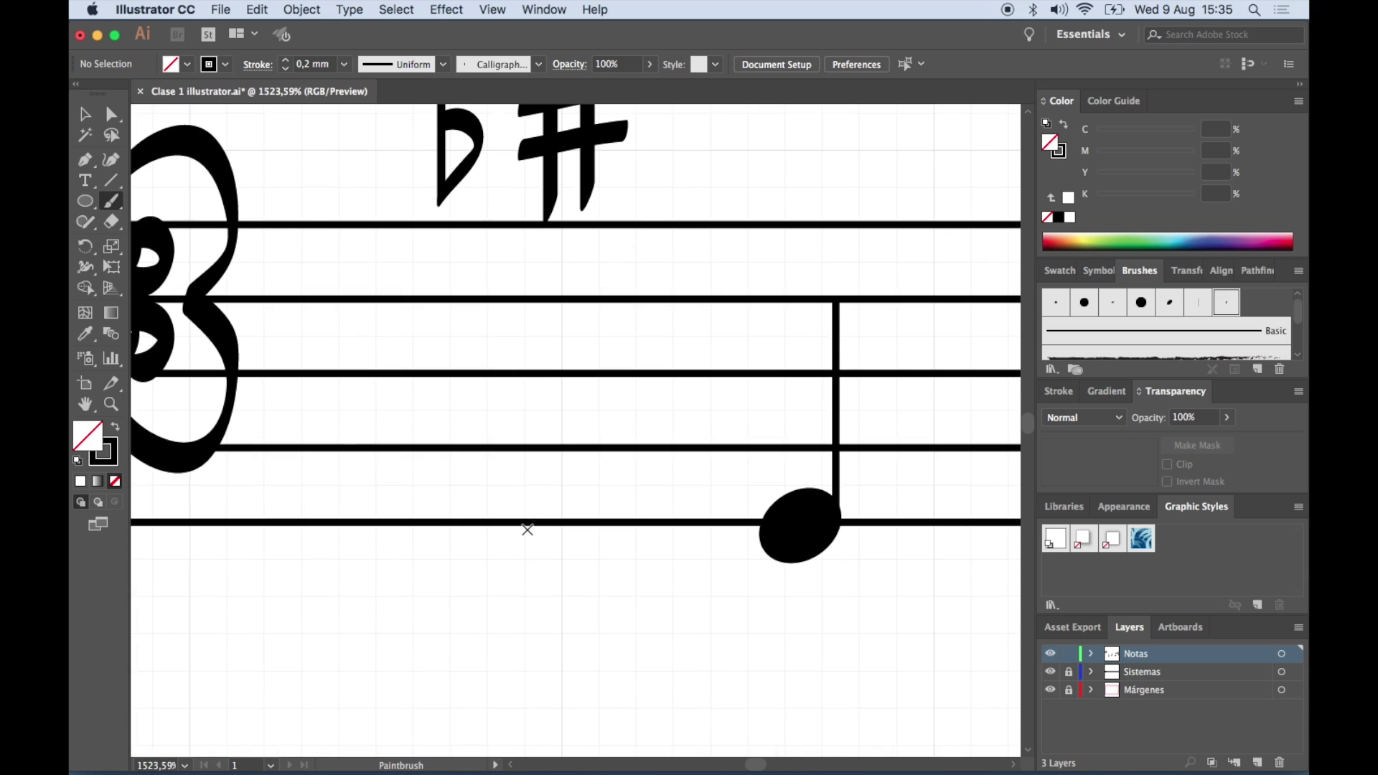
scroll(527, 529, "up", 2)
scroll(528, 530, "up", 2)
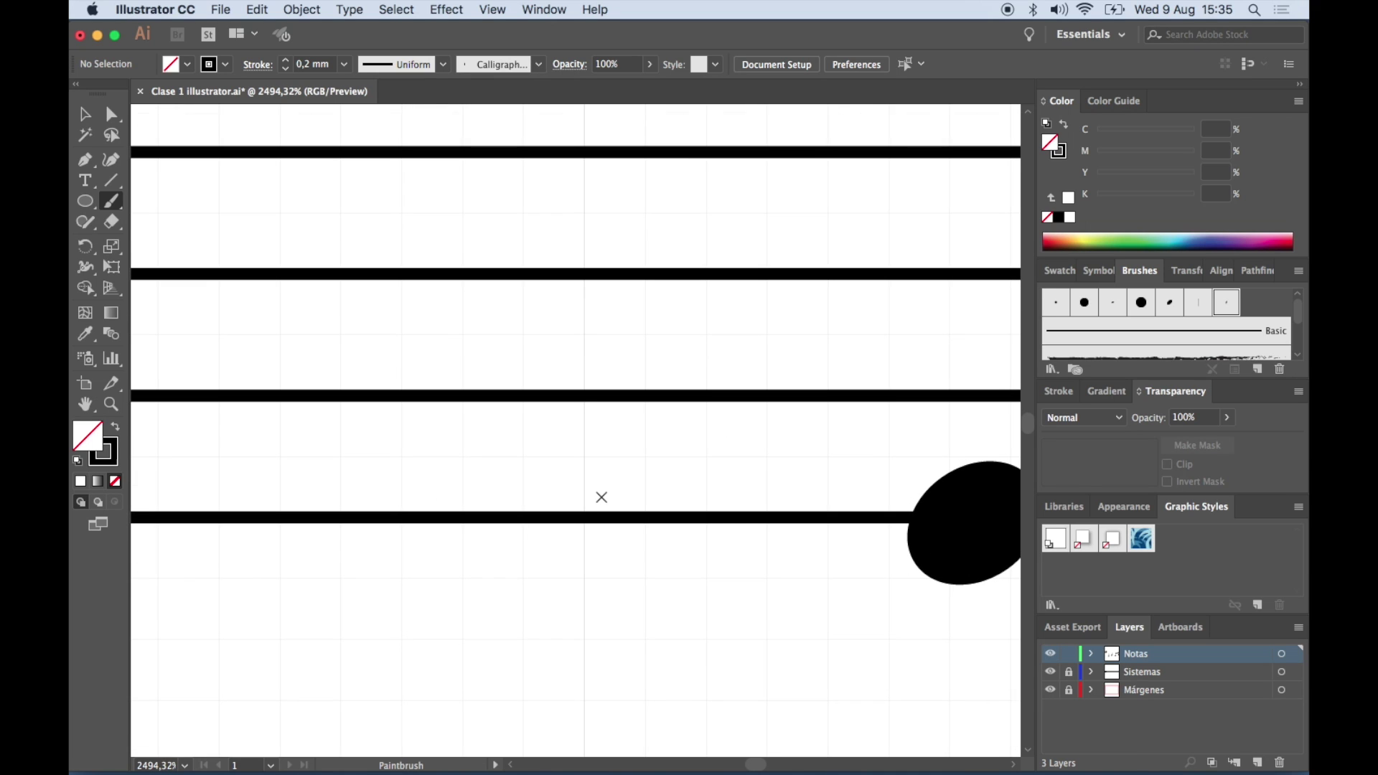
scroll(601, 497, "down", 1)
scroll(601, 497, "right", 2)
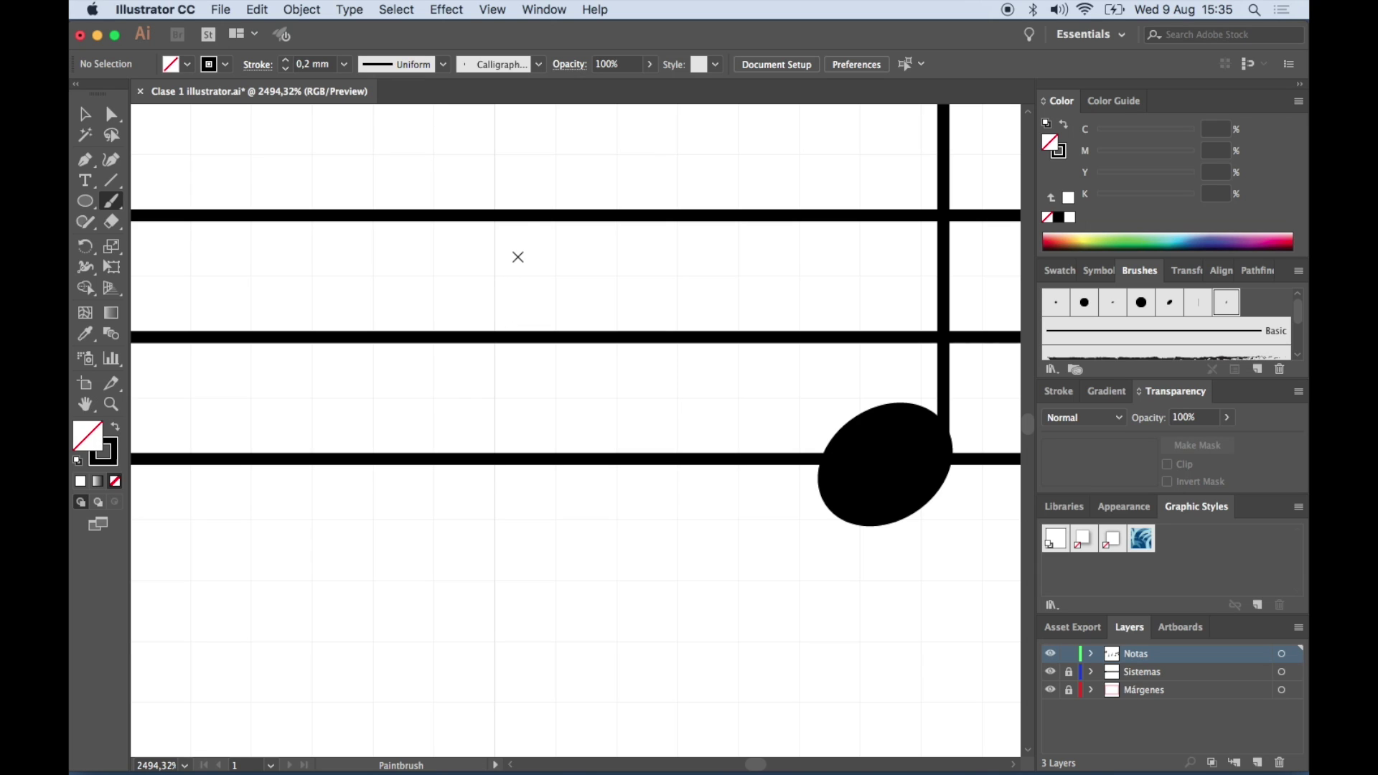
left_click_drag(517, 236, 513, 527)
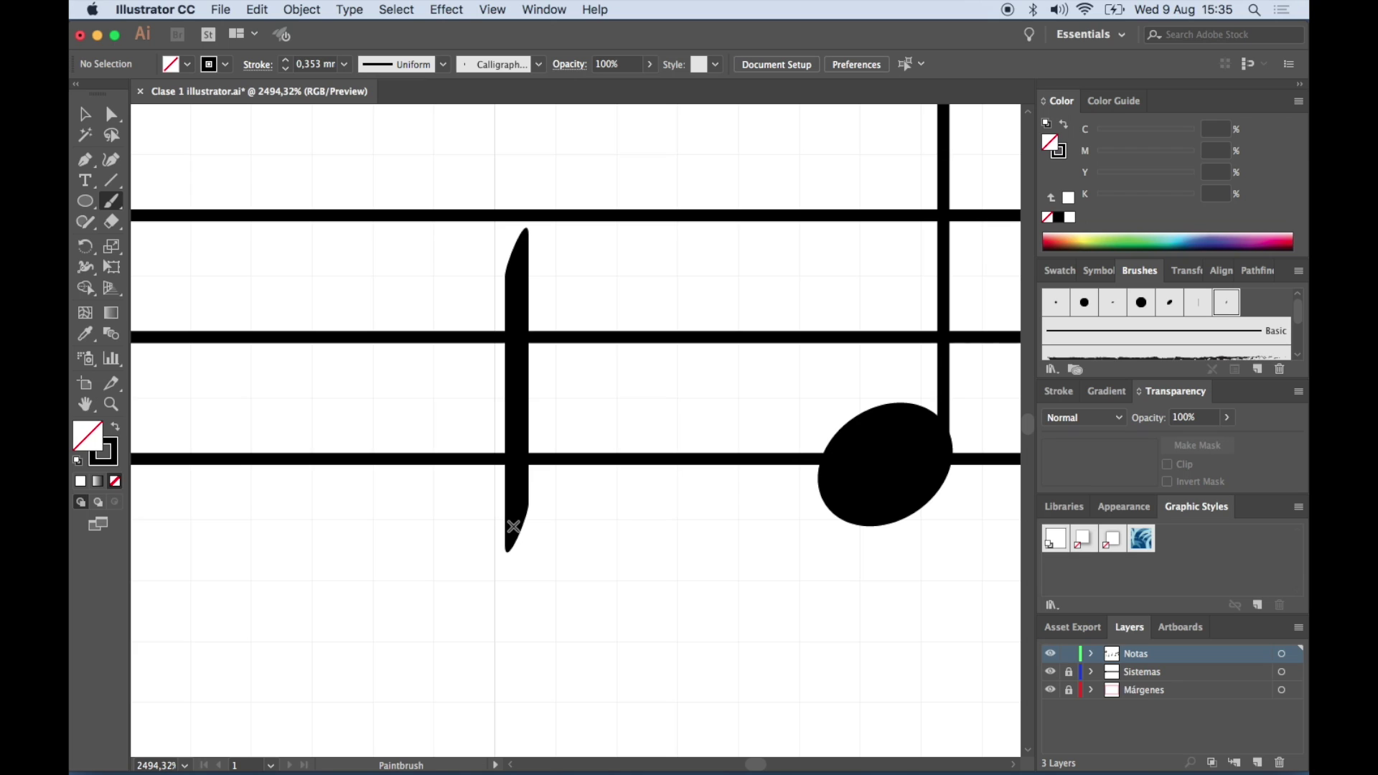
left_click_drag(511, 538, 664, 460)
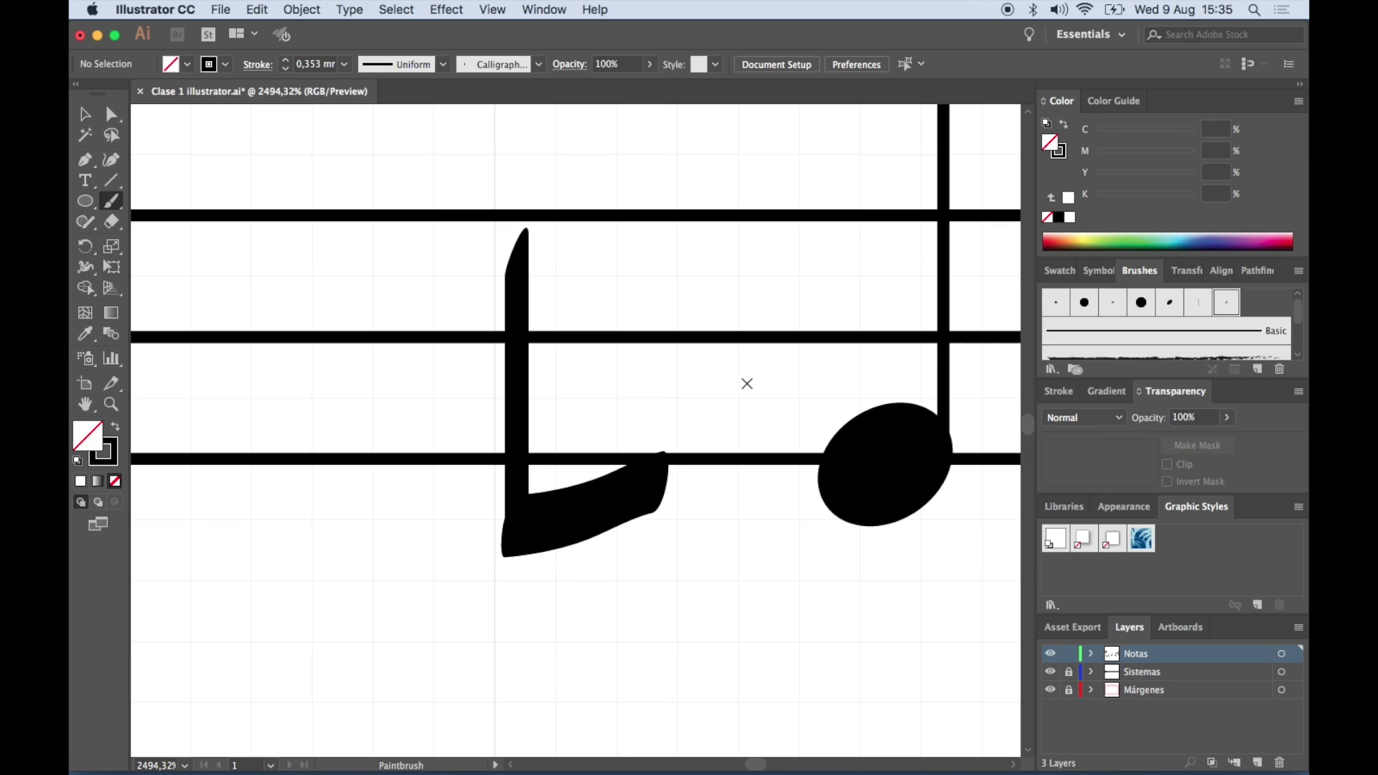
Thin the lower bar to a 0,2 mm stroke and group it
key("v")
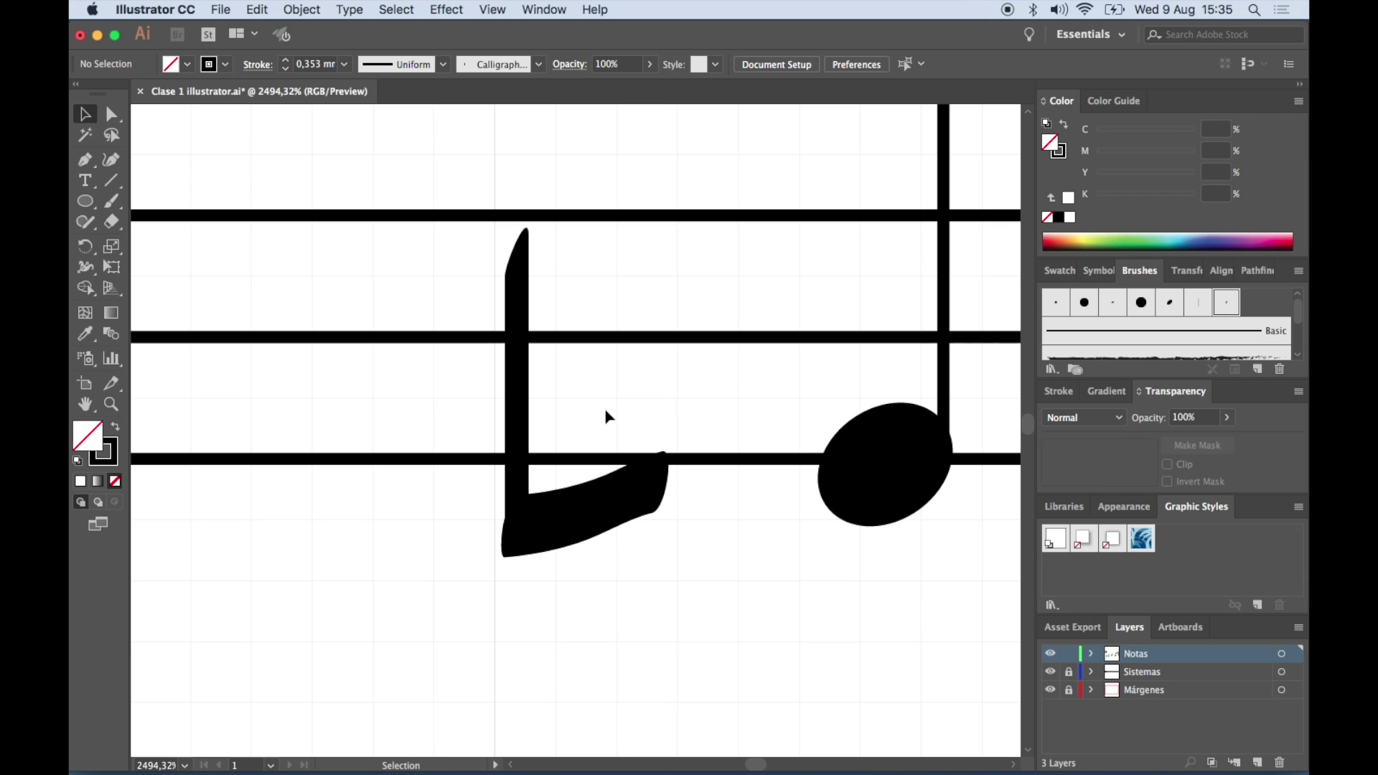
left_click_drag(573, 453, 636, 574)
left_click(309, 63)
type("0,2")
key("Return")
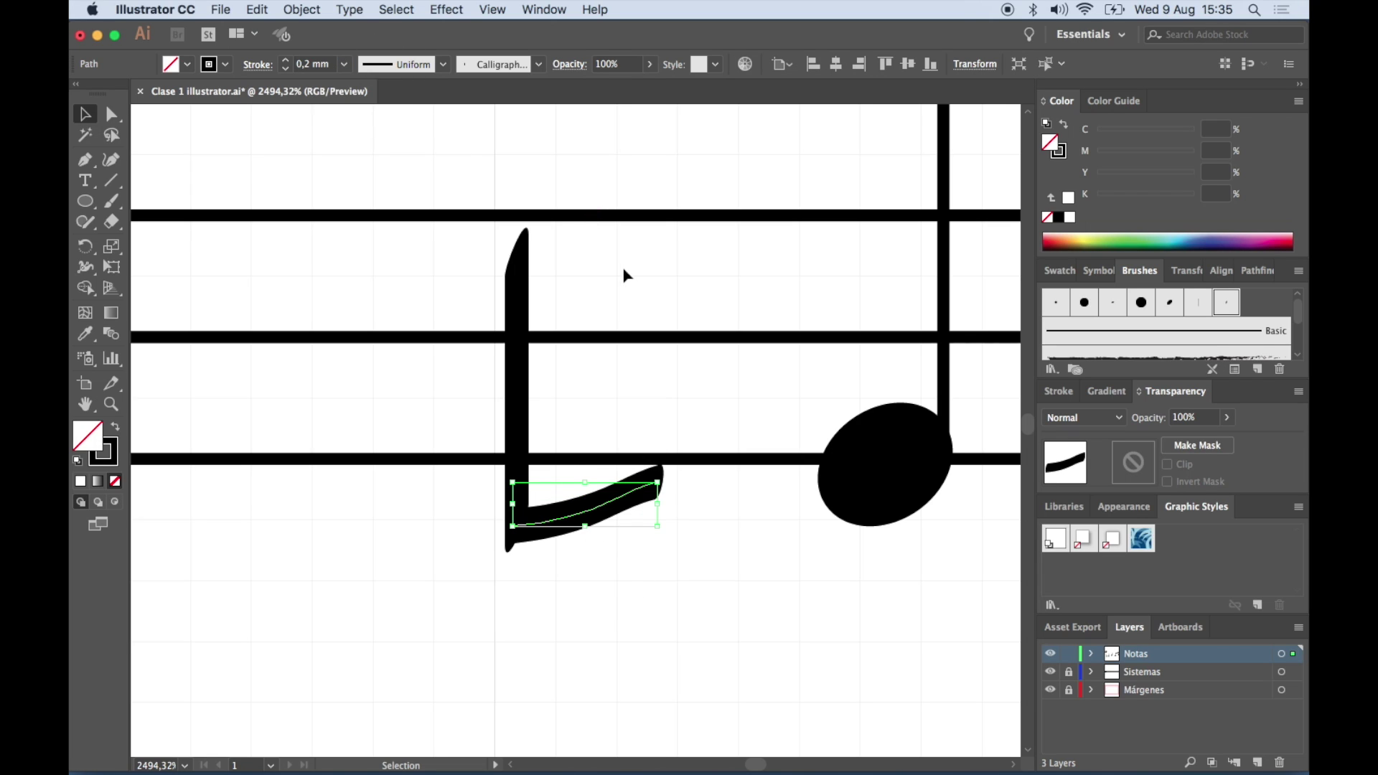
left_click(601, 403)
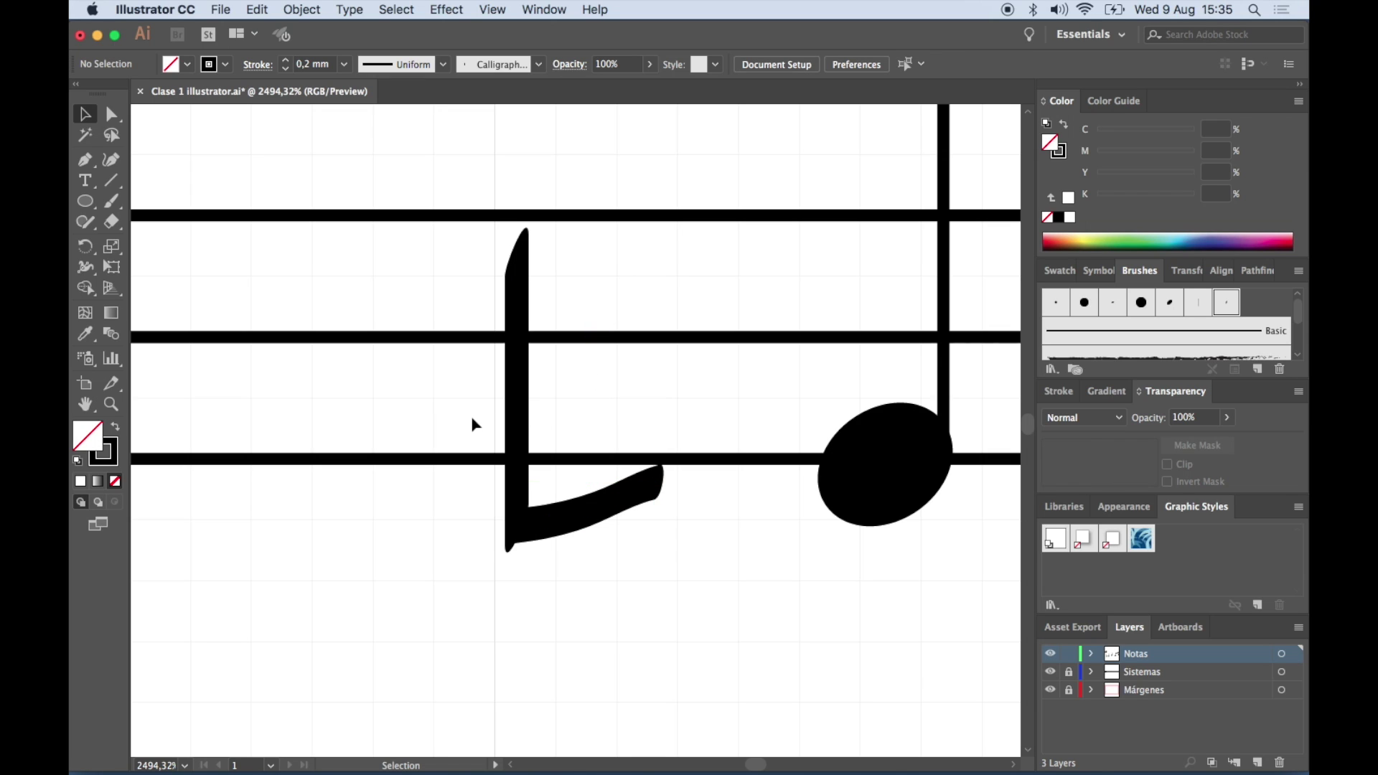
left_click_drag(461, 419, 628, 583)
key("super+g")
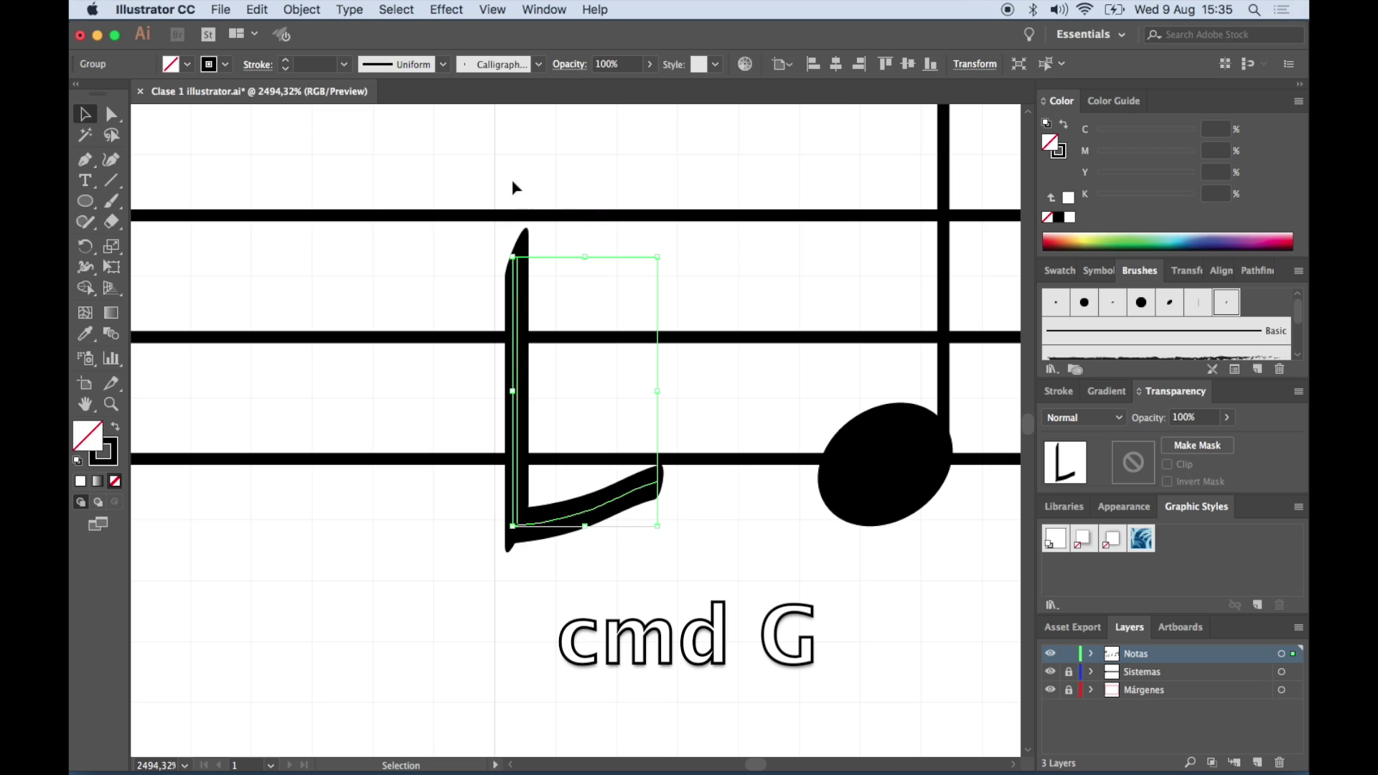
Reselect the natural's bar as a whole group, toggling between point and object selection
left_click(301, 9)
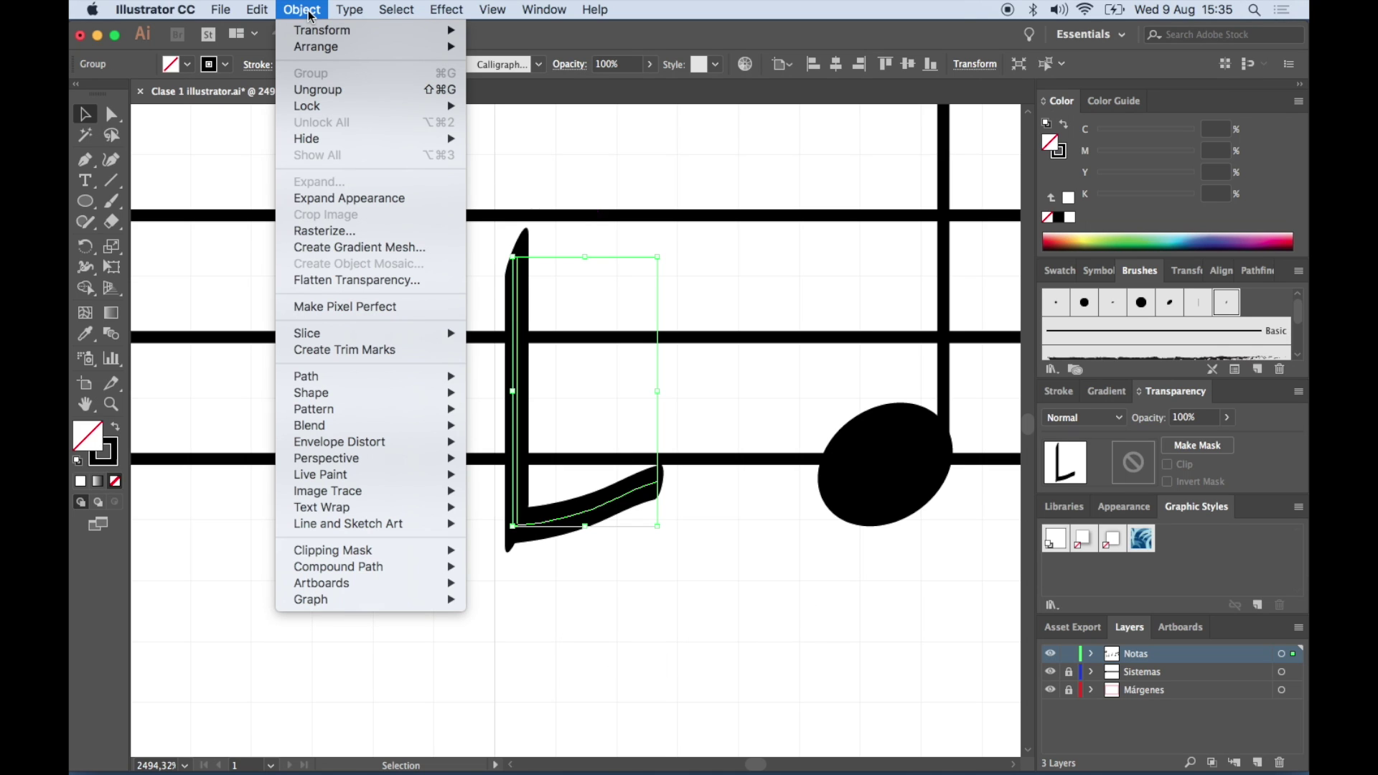
left_click(611, 185)
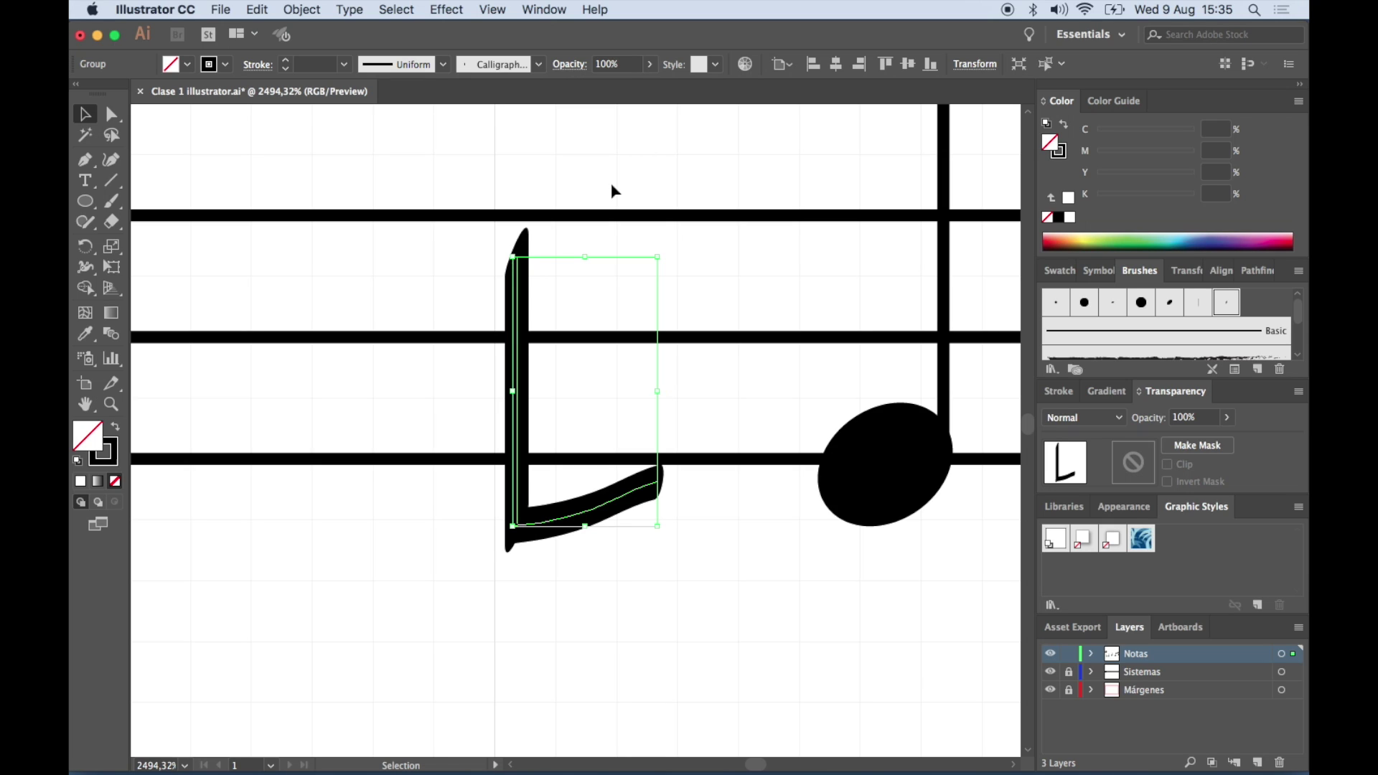
key("a")
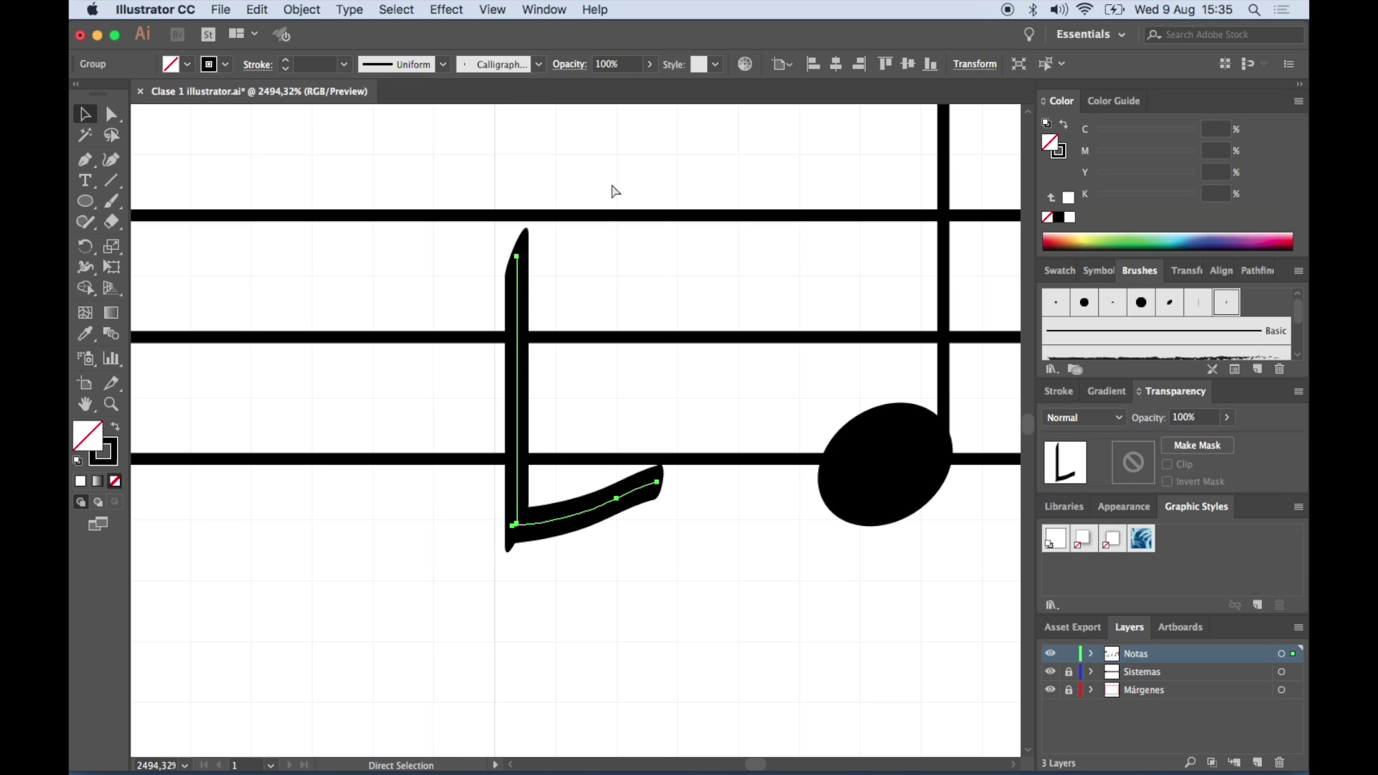
key("v")
key("a")
key("v")
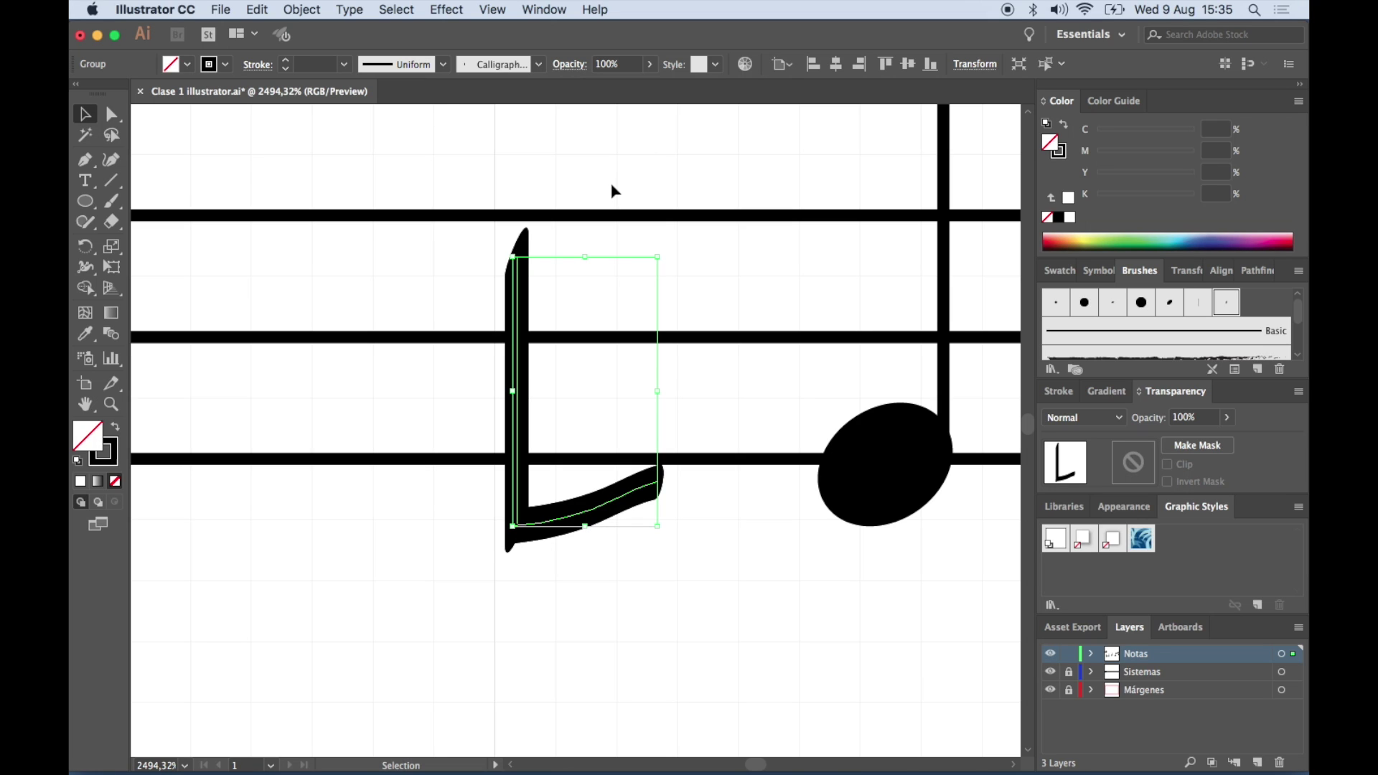
Add reflected copies of the bar, mirrored on a horizontal axis and then a vertical axis
left_click(315, 9)
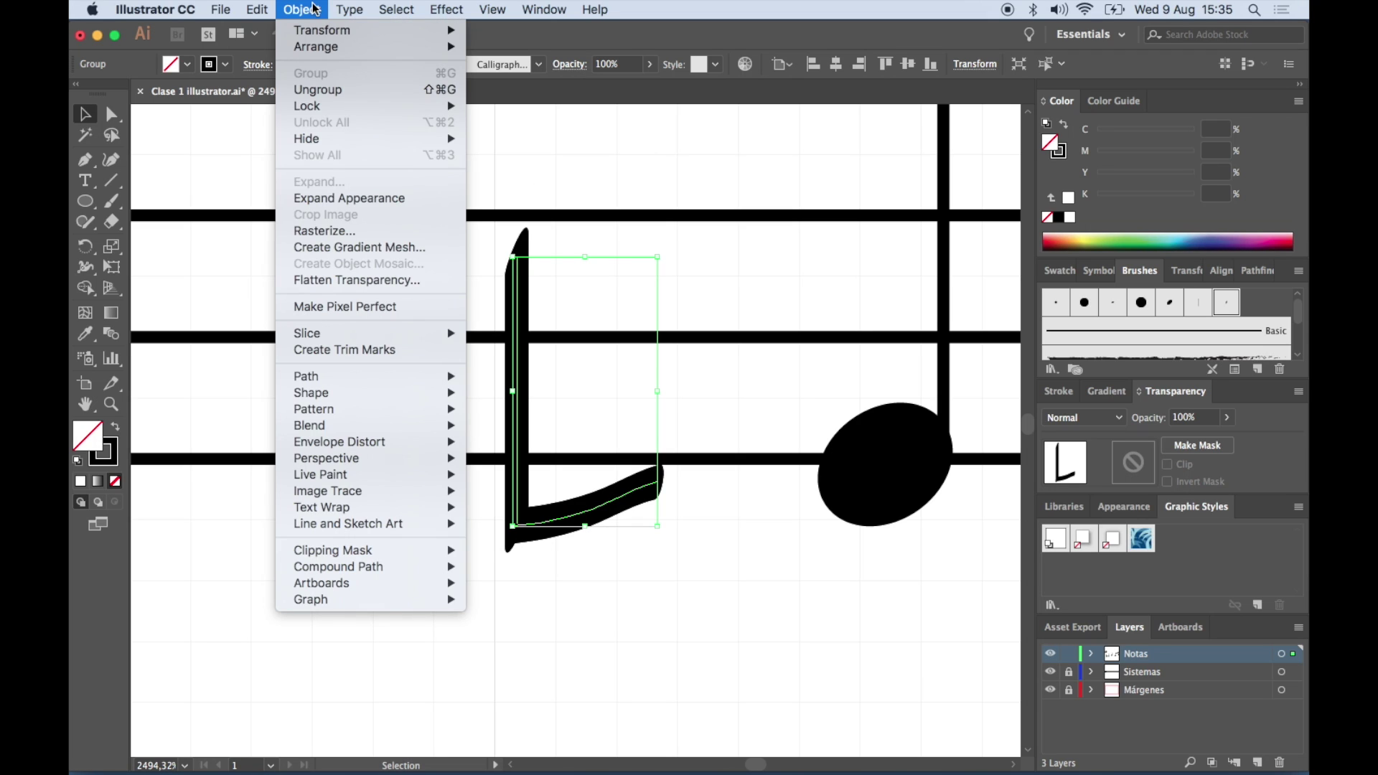
mouse_move(322, 31)
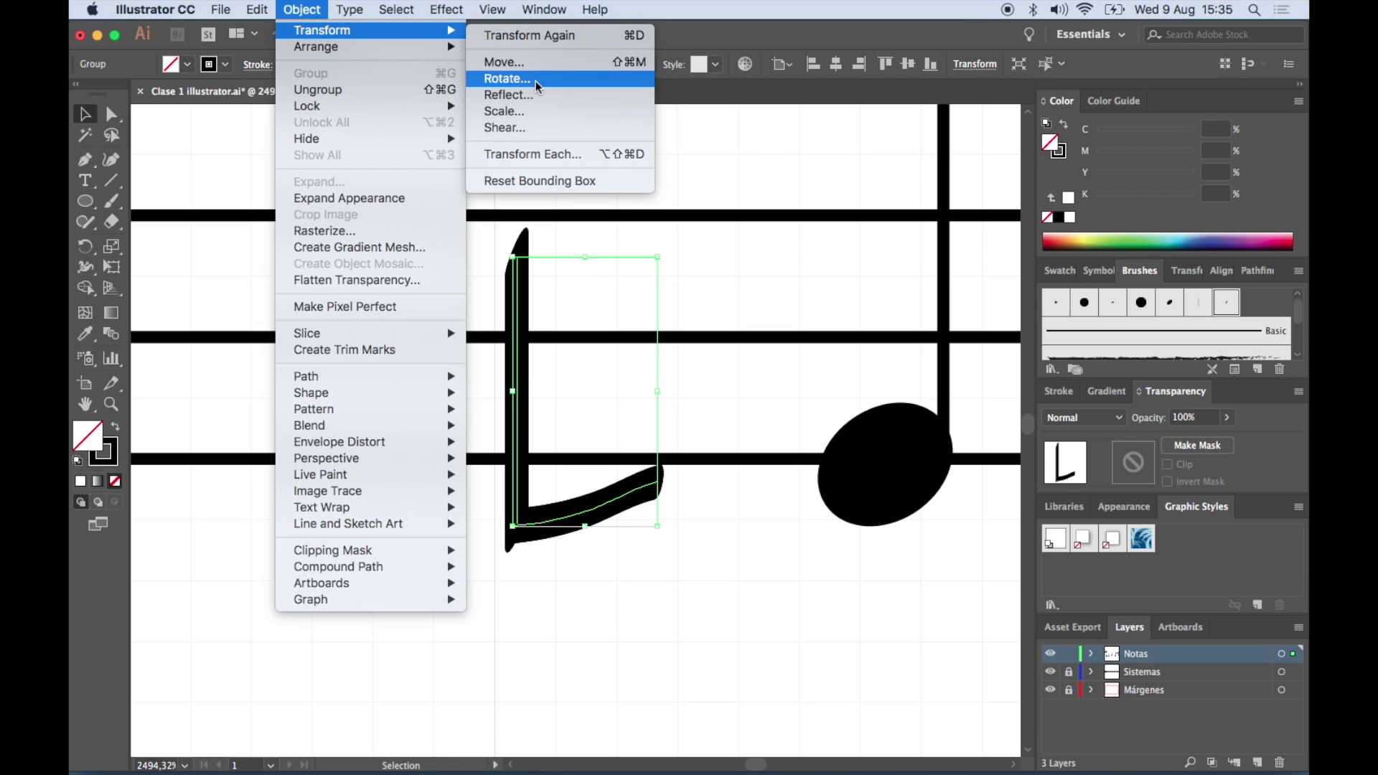
left_click(535, 99)
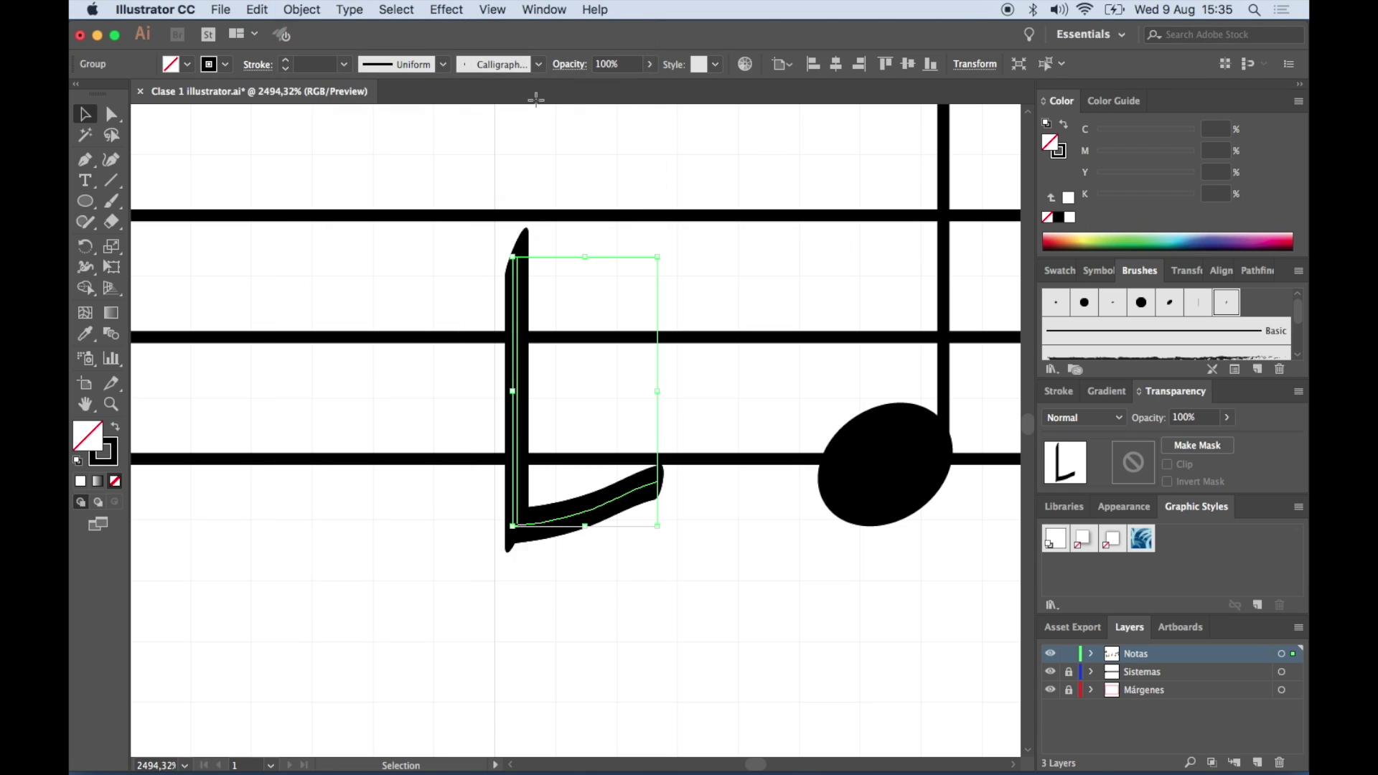
left_click(631, 315)
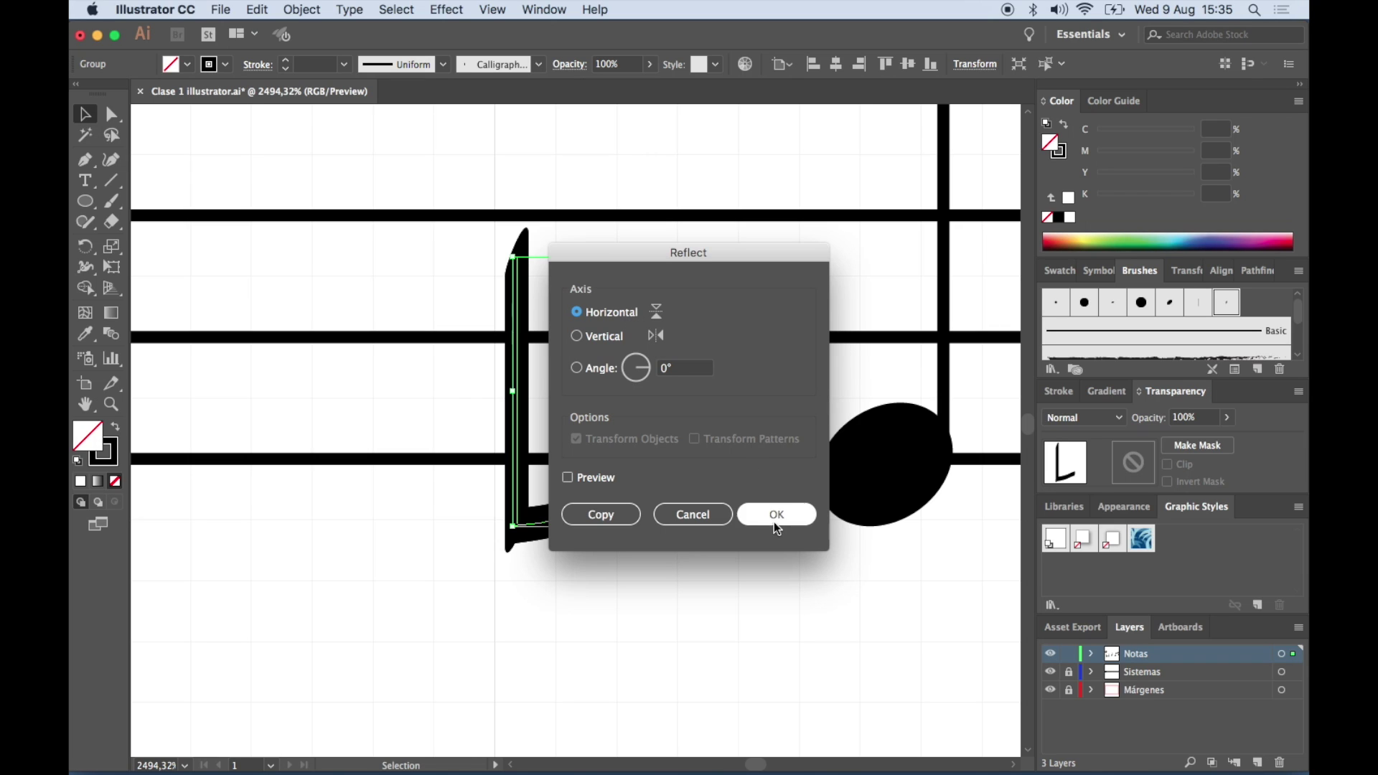
left_click(776, 515)
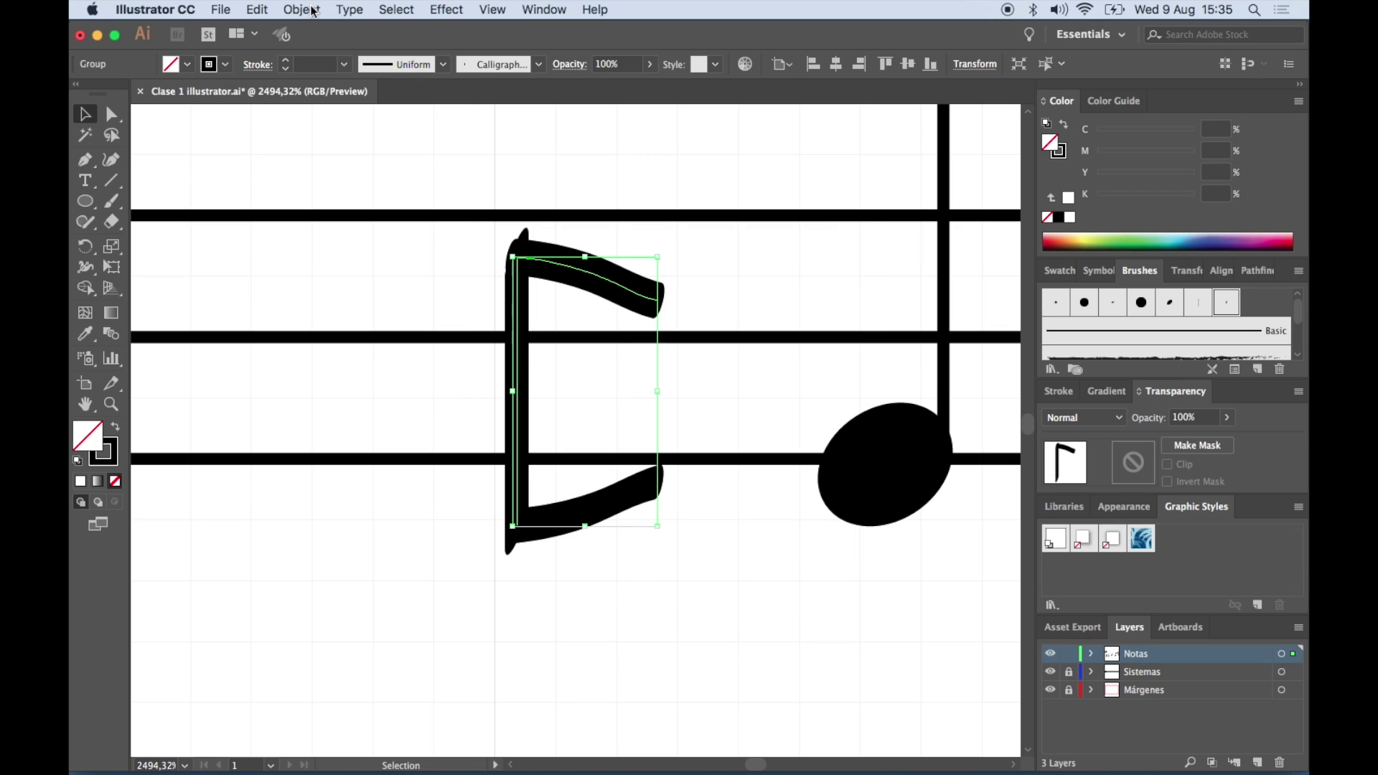
left_click(313, 10)
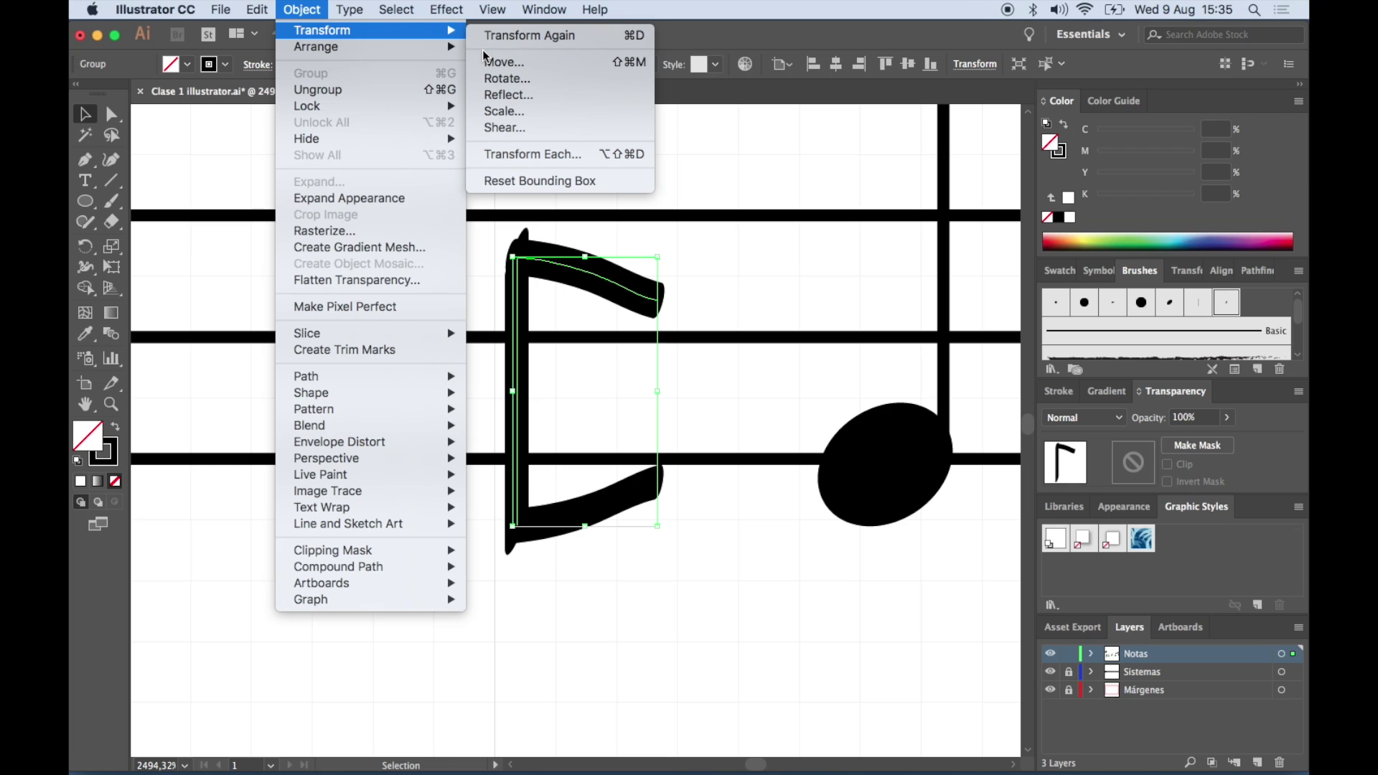
left_click(508, 95)
left_click(621, 337)
left_click(783, 514)
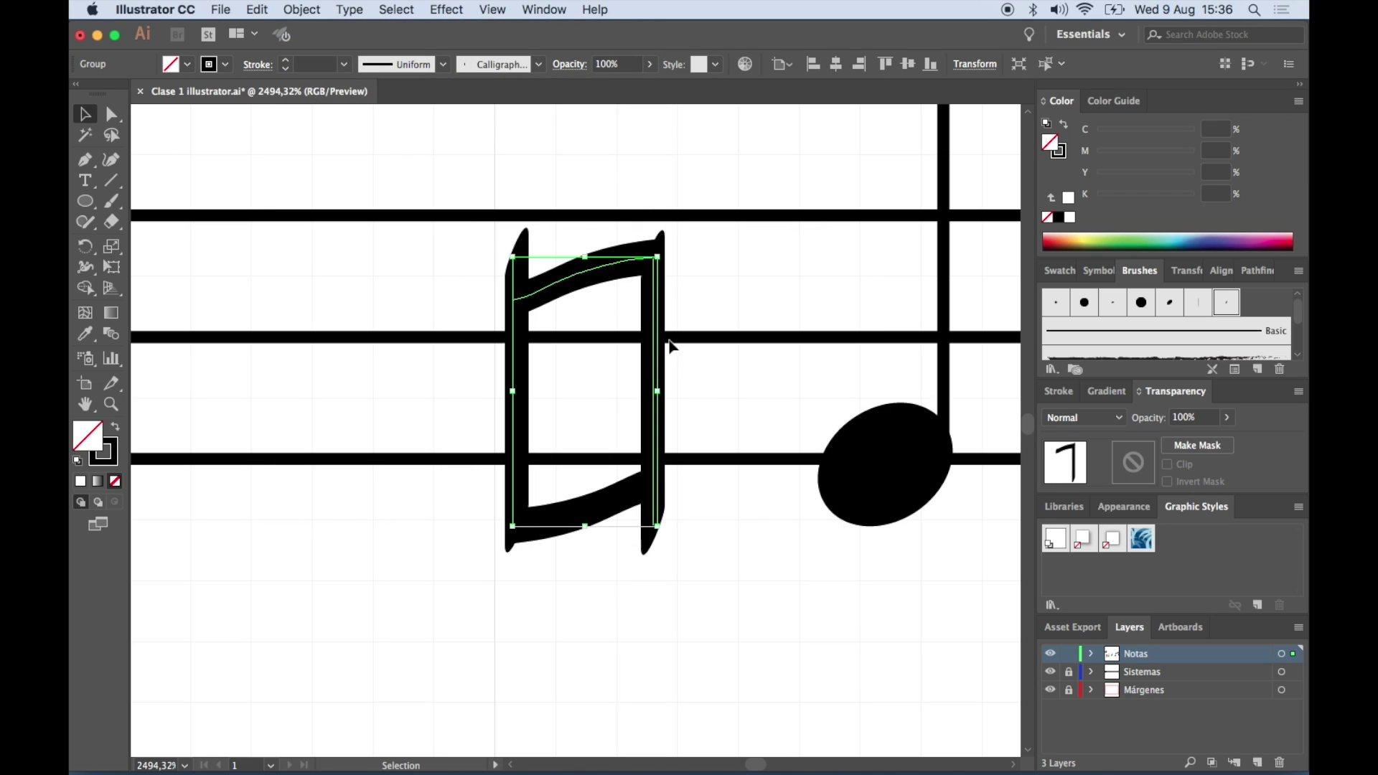
Lower the right-hand stem so the parts form the natural sign
left_click(692, 357)
left_click_drag(655, 341, 659, 466)
left_click(732, 415)
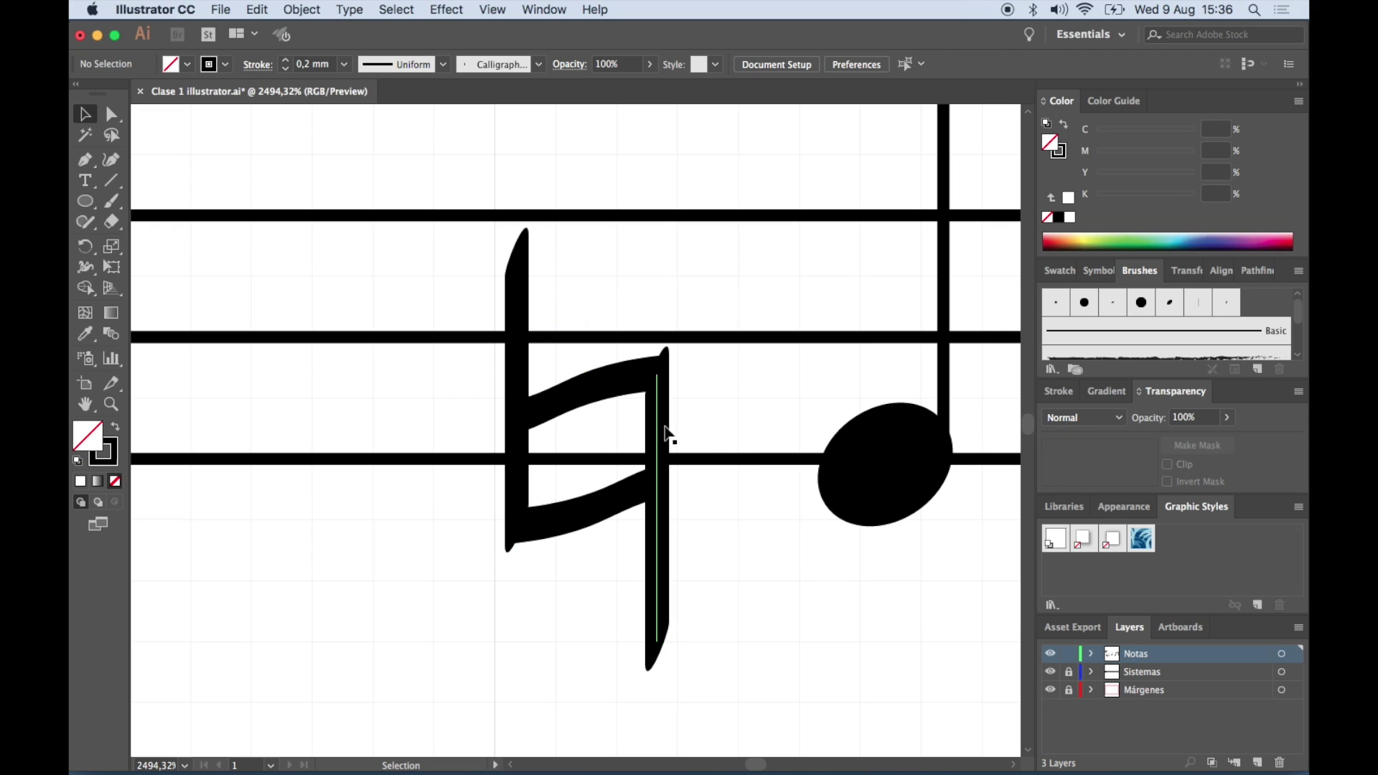
left_click_drag(666, 432, 682, 446)
left_click(709, 436)
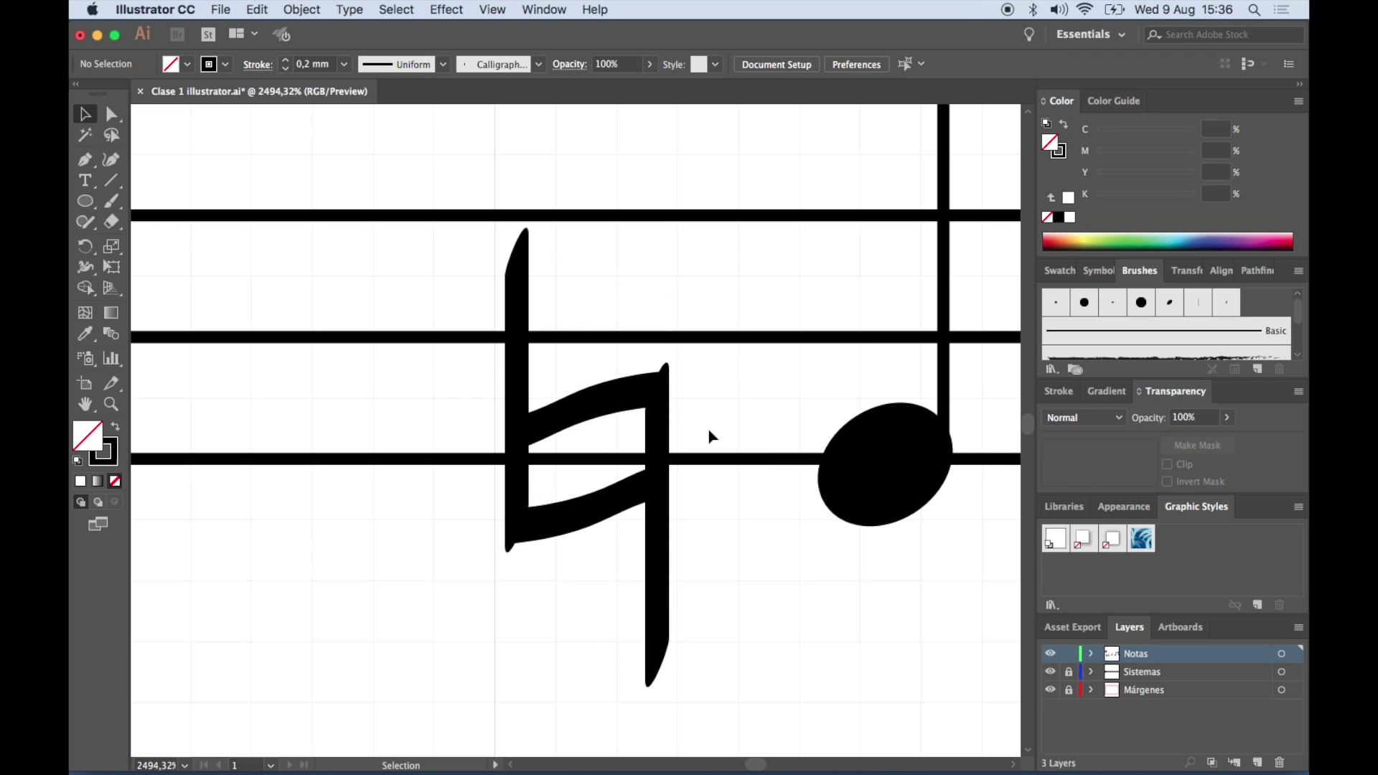
left_click_drag(715, 584, 432, 337)
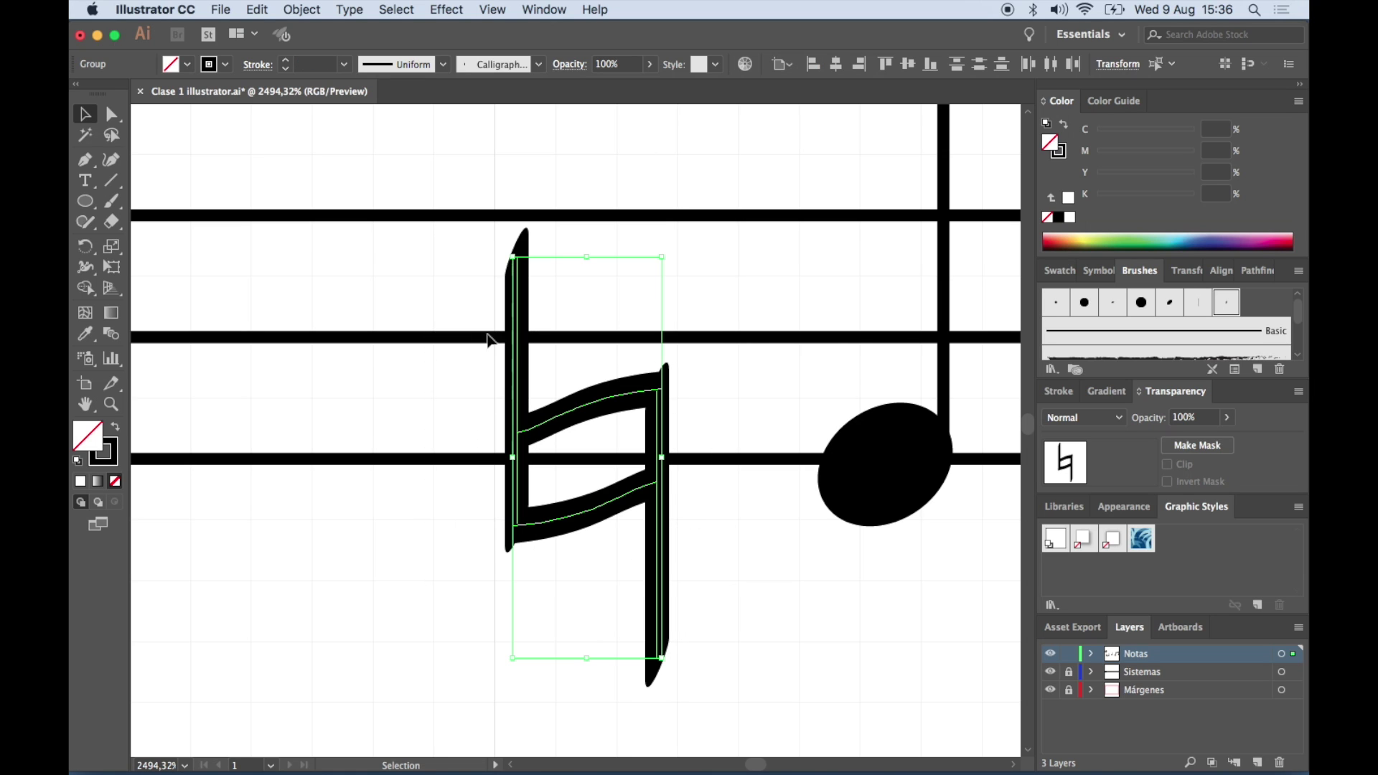
left_click(747, 357)
Move the natural sign up beside the sharp above the staff
scroll(747, 357, "down", 5)
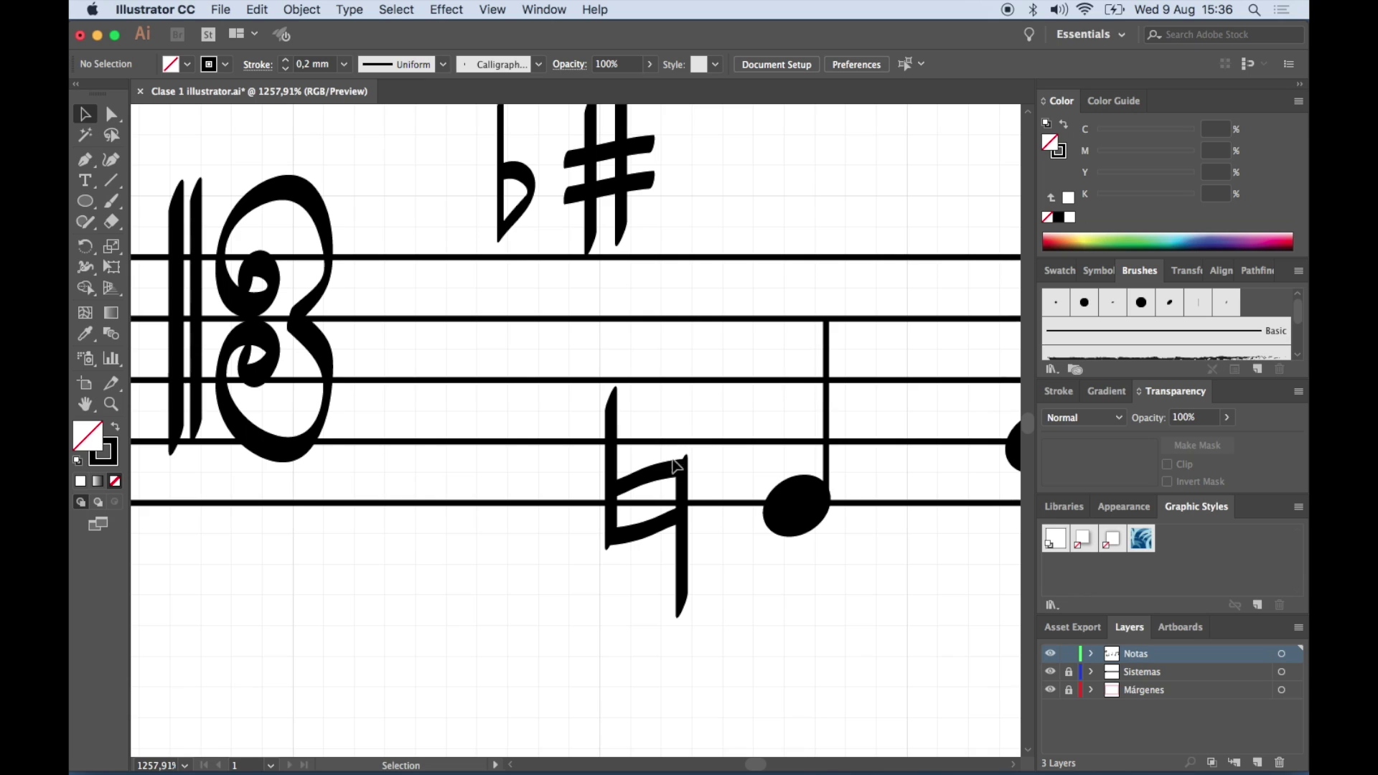
left_click(687, 565)
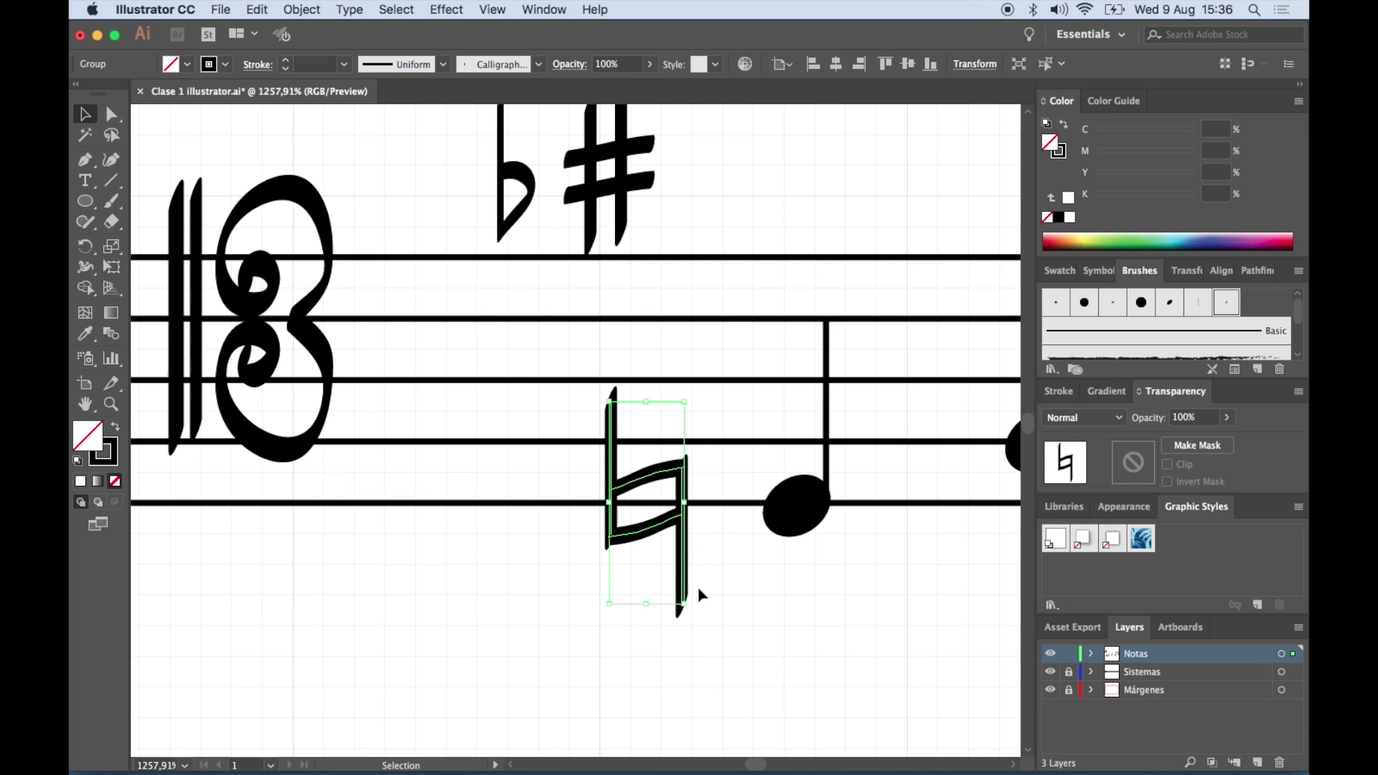
scroll(692, 567, "up", 2)
scroll(693, 567, "right", 2)
left_click_drag(642, 658, 629, 620)
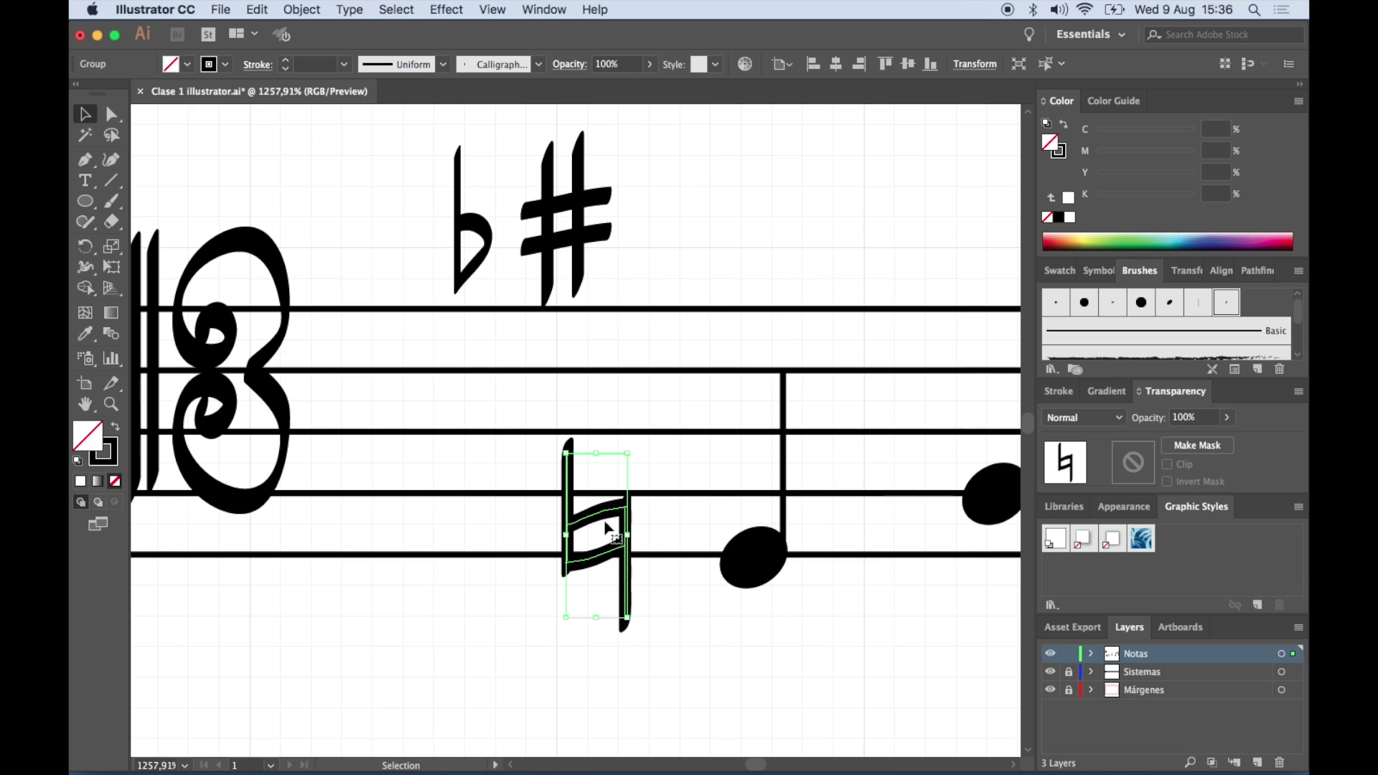
key("super+z")
left_click_drag(623, 524, 704, 201)
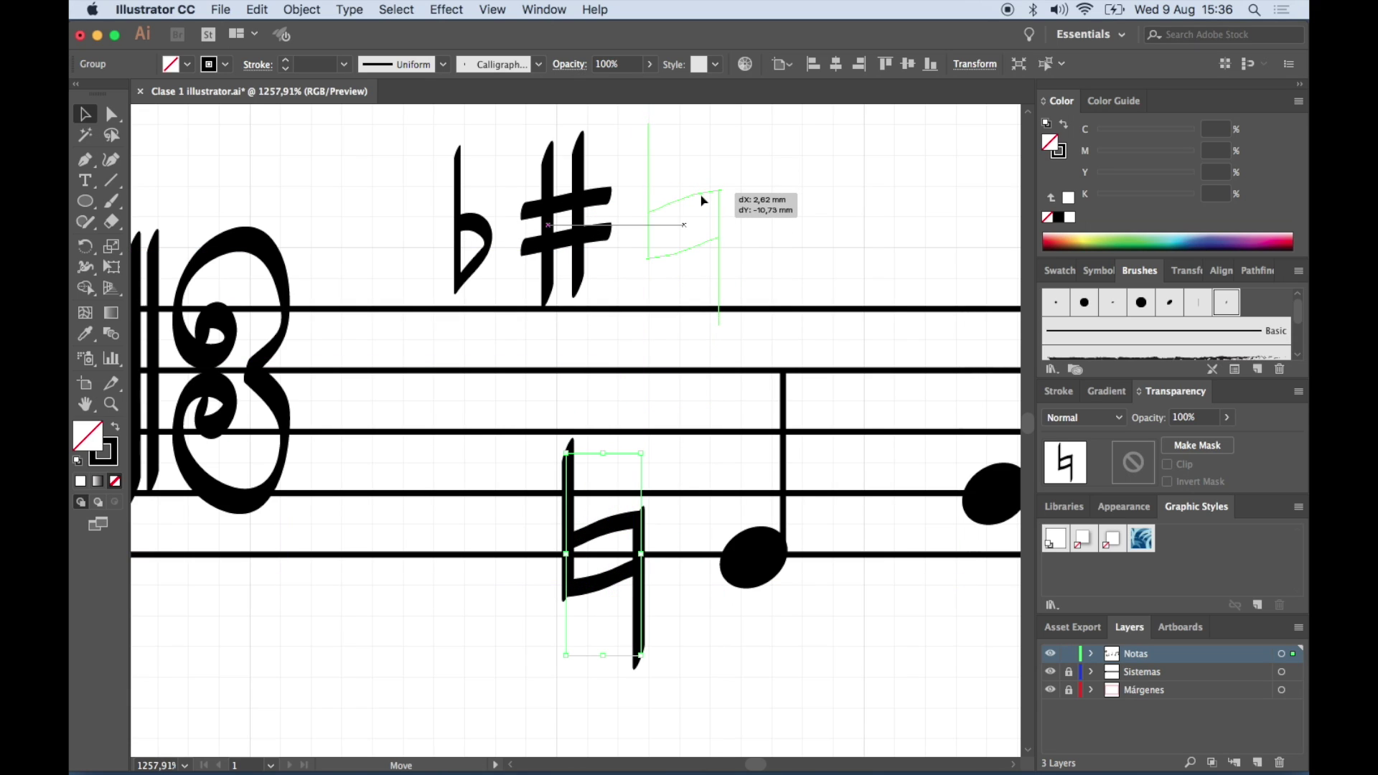
left_click_drag(703, 201, 702, 205)
left_click(789, 219)
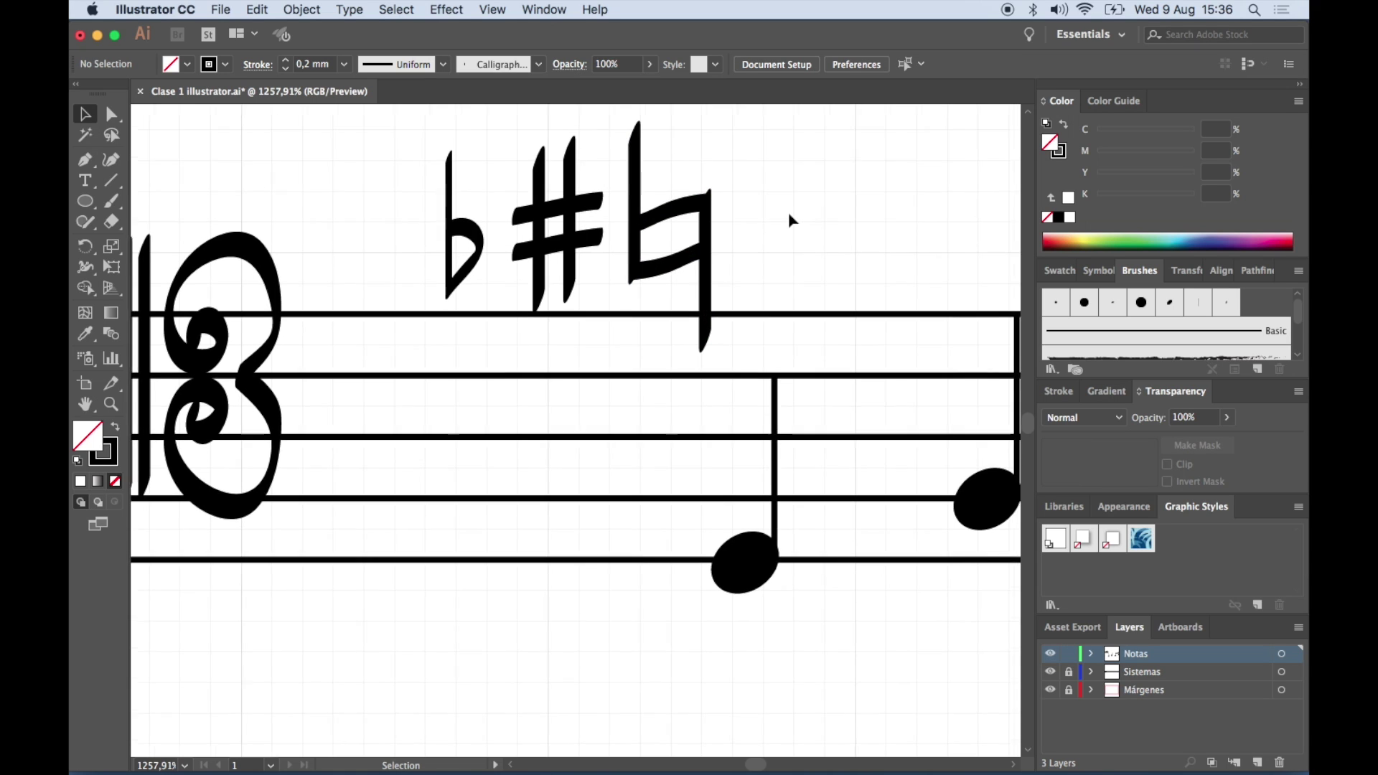
Scale the natural down to match the sharp, set its stroke to 0,2 mm, and align it
scroll(790, 219, "up", 2)
scroll(789, 219, "right", 2)
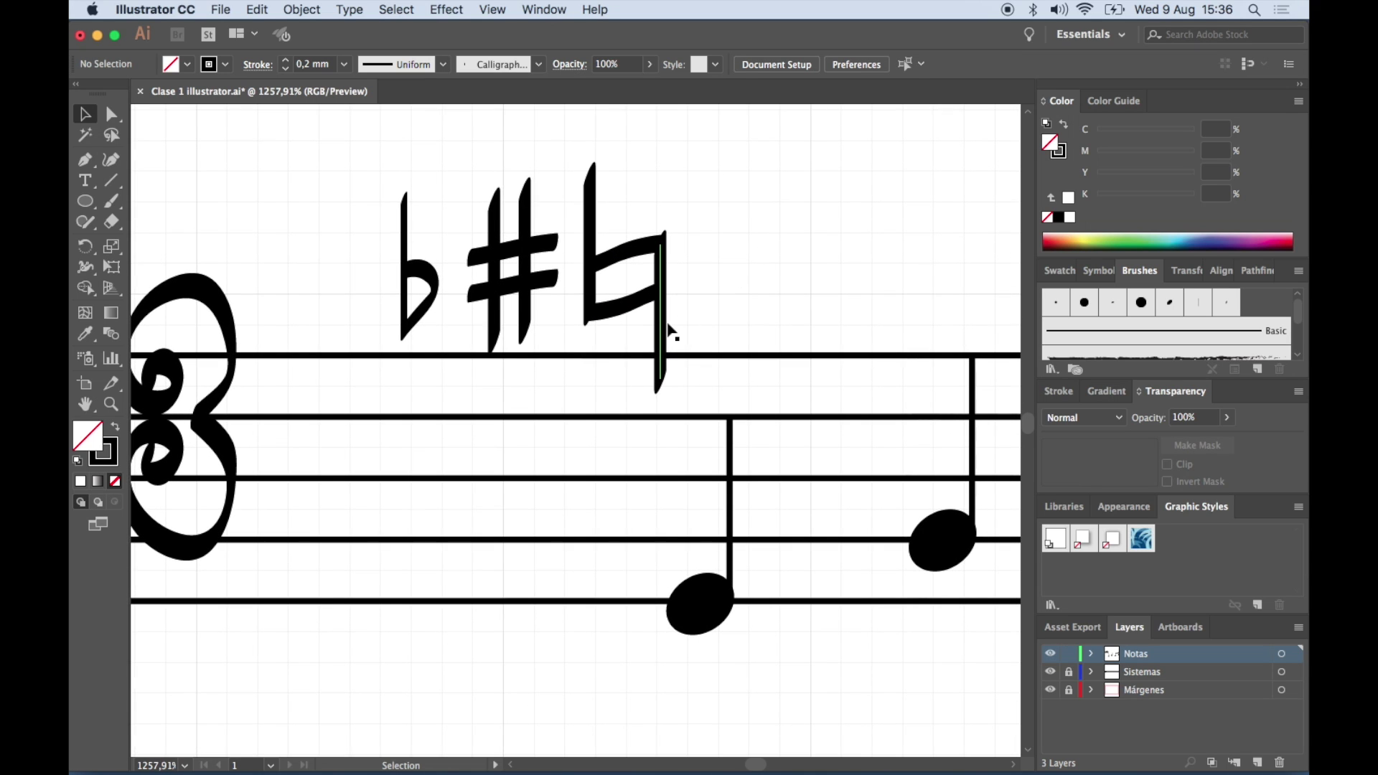
left_click(667, 329)
scroll(667, 329, "up", 1, "alt")
scroll(667, 328, "up", 1, "alt")
scroll(668, 328, "up", 2, "alt")
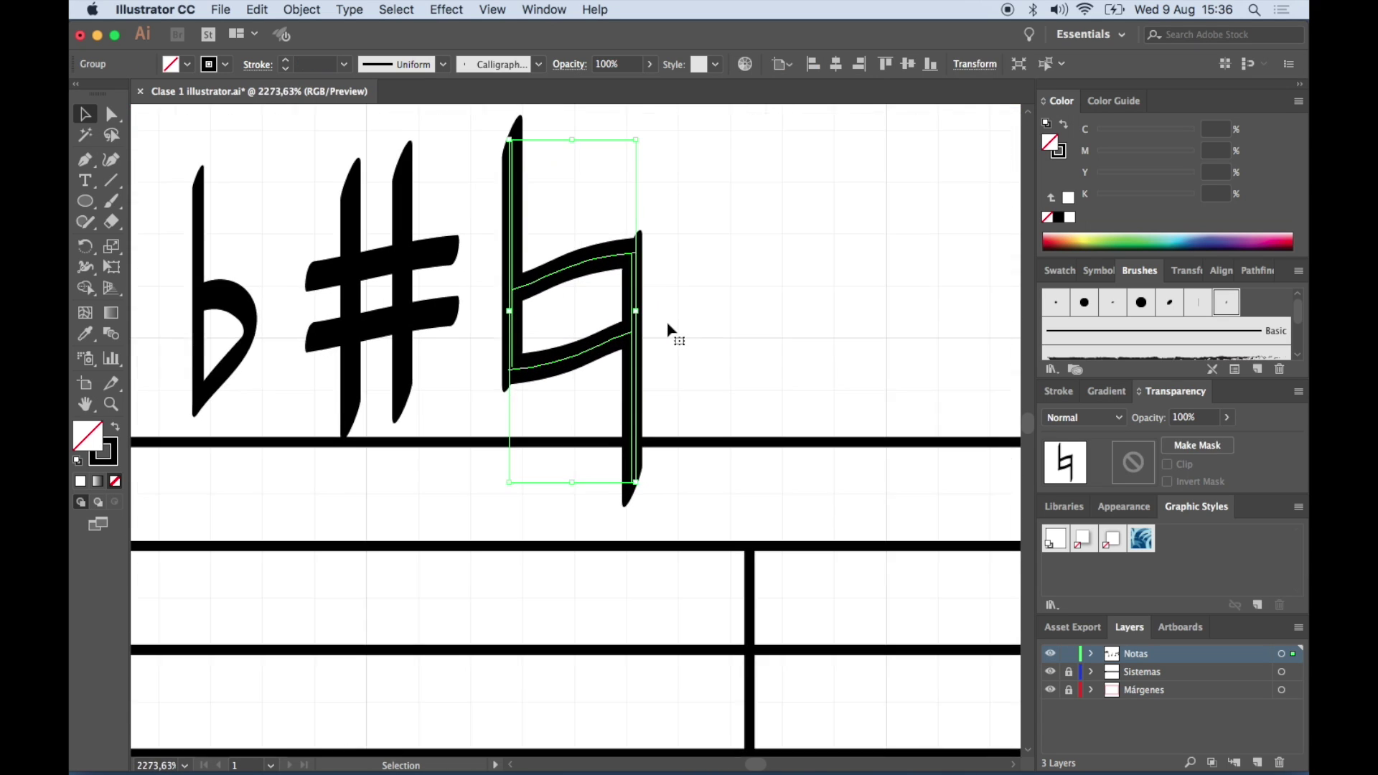
scroll(667, 328, "up", 1, "alt")
left_click_drag(646, 541, 612, 488)
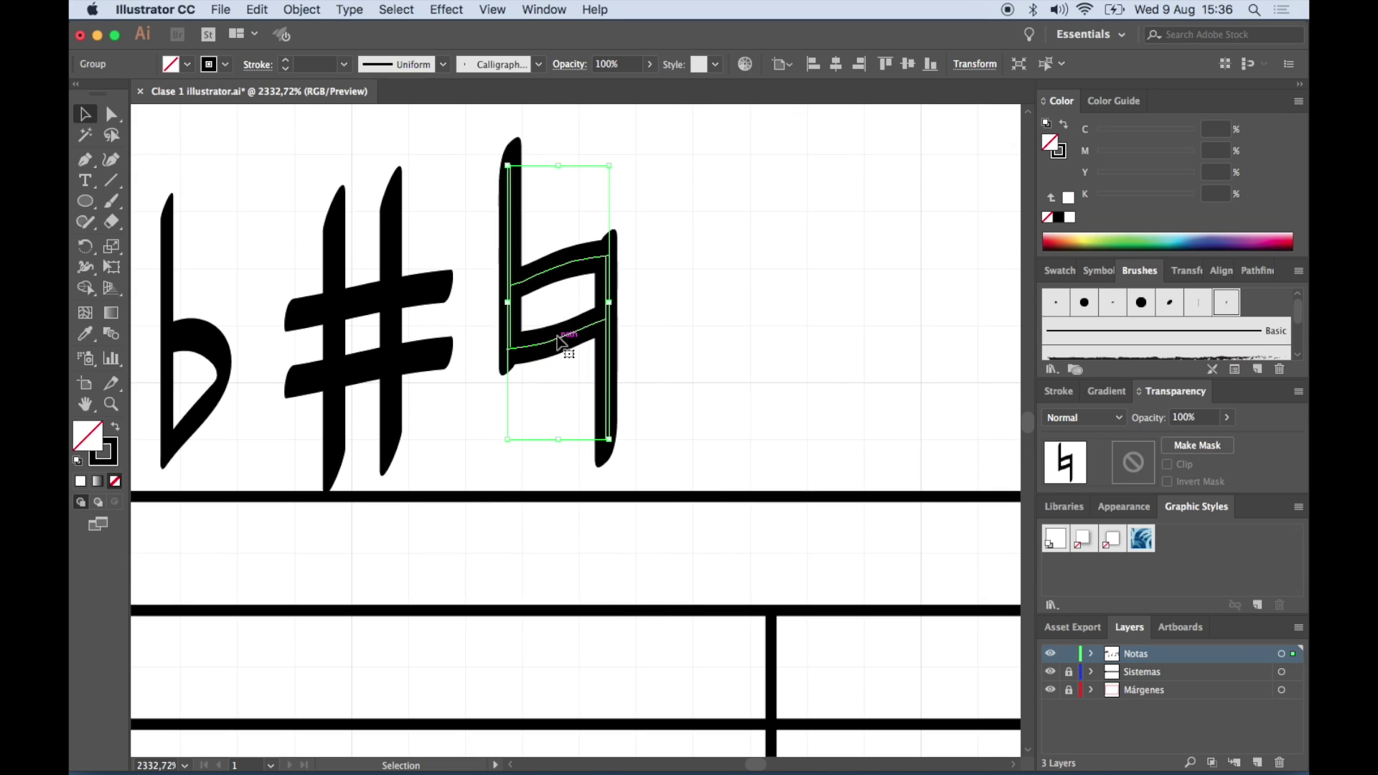
left_click(319, 67)
type("0,2")
key("Return")
left_click(642, 224)
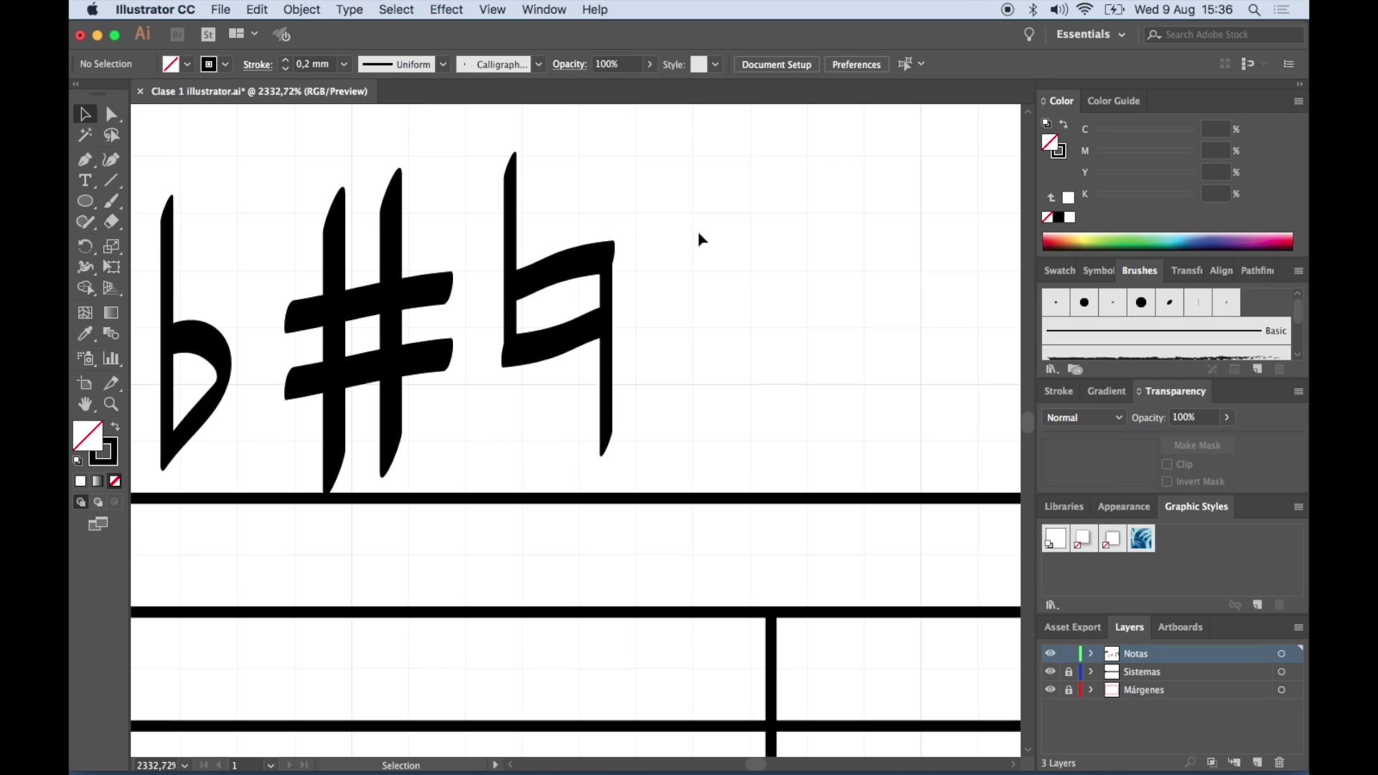
left_click_drag(568, 264, 568, 275)
left_click(729, 267)
scroll(728, 268, "down", 2)
scroll(728, 267, "down", 1)
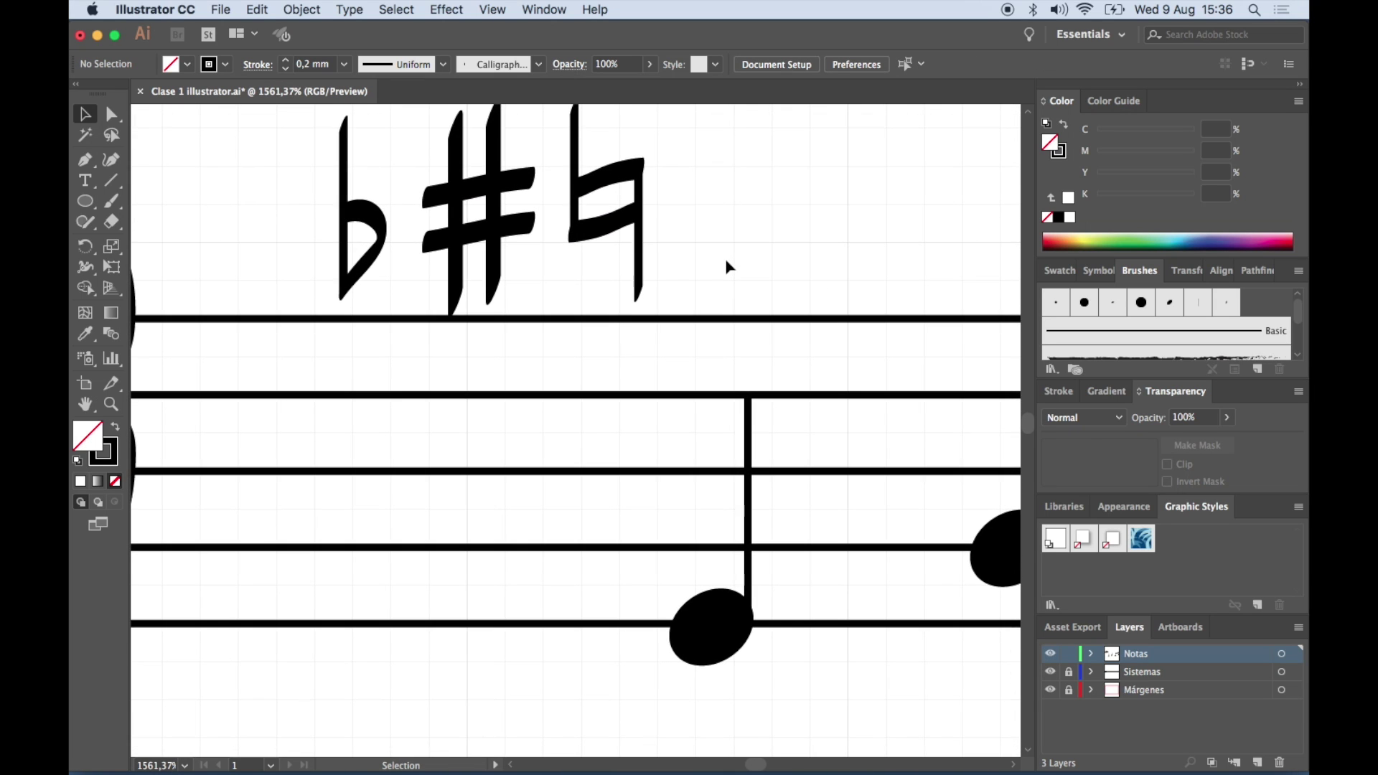
scroll(781, 227, "down", 1)
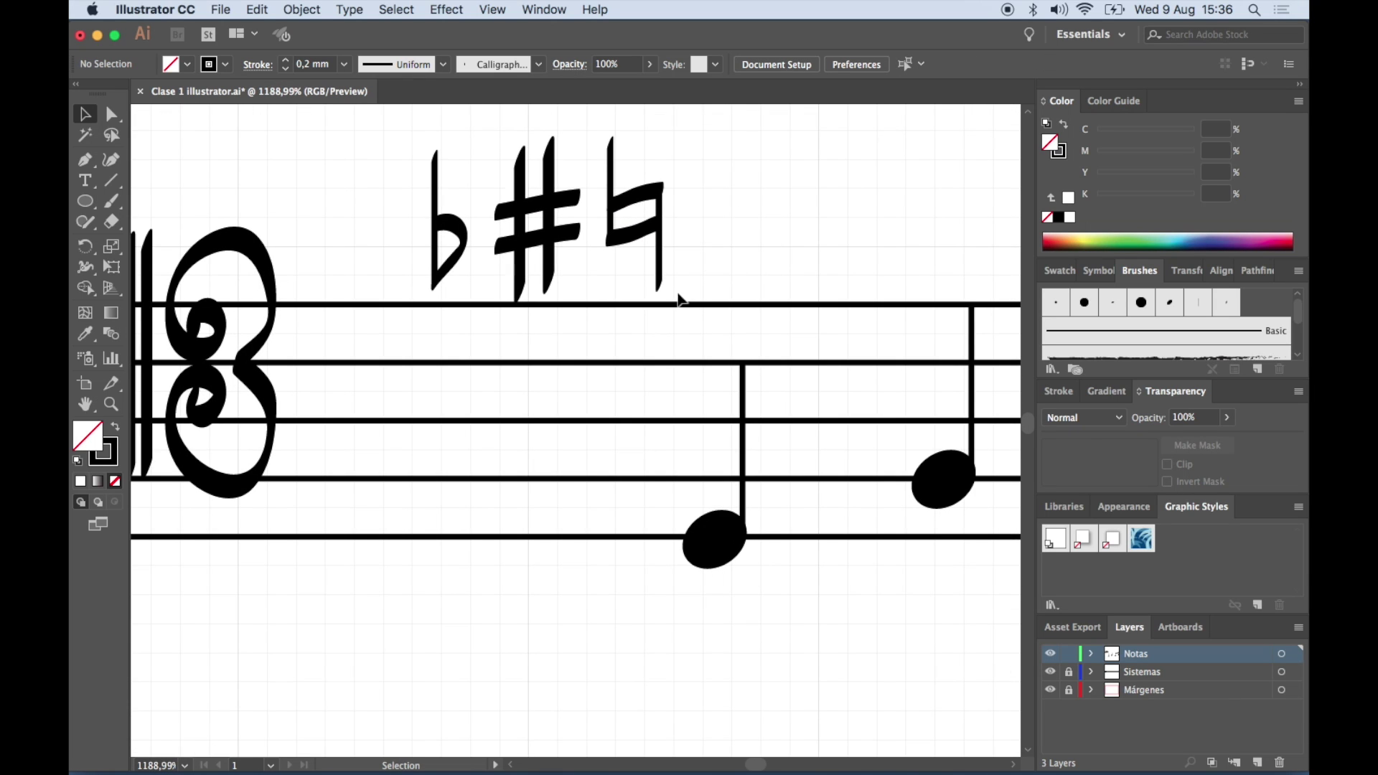
scroll(625, 323, "up", 2)
scroll(625, 323, "left", 2)
scroll(569, 347, "up", 3)
scroll(569, 348, "left", 2)
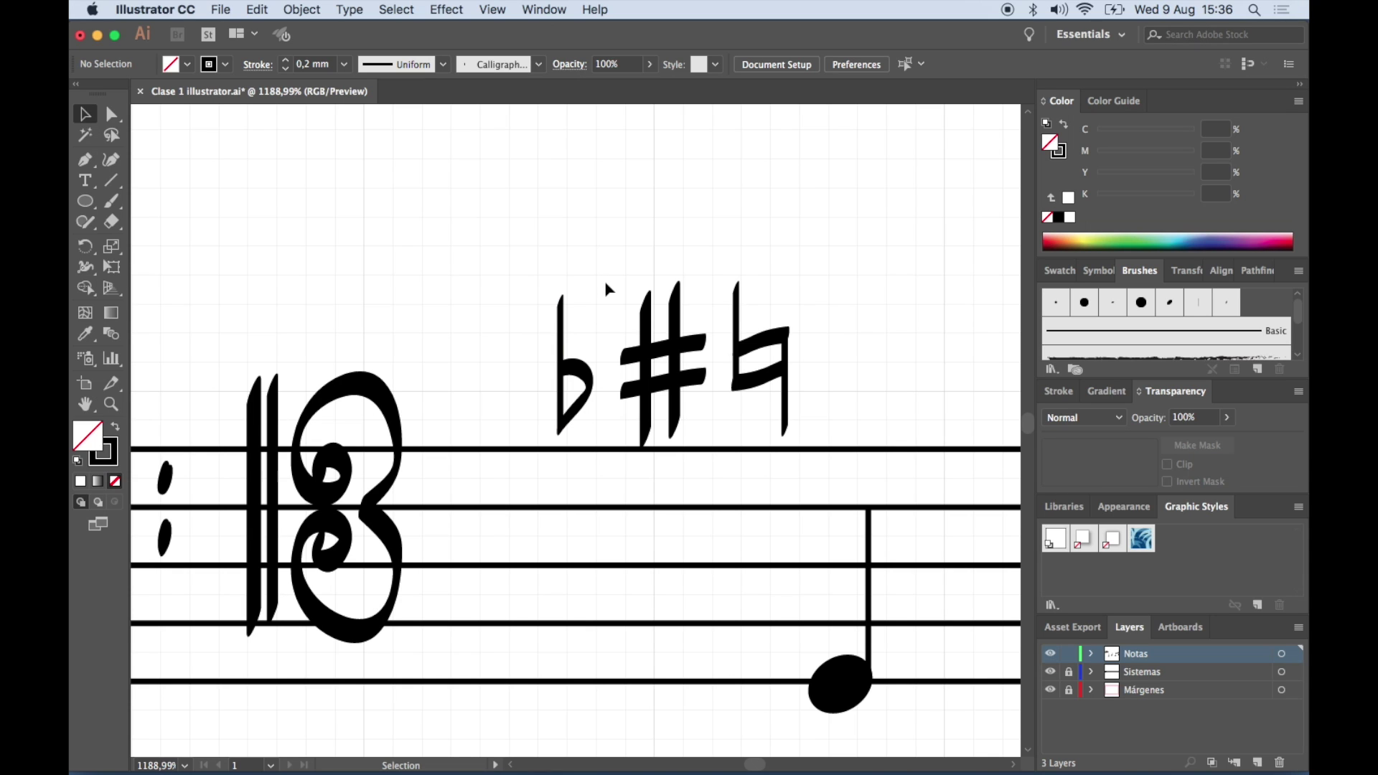
scroll(608, 288, "up", 1)
scroll(608, 288, "up", 1)
scroll(607, 288, "up", 1)
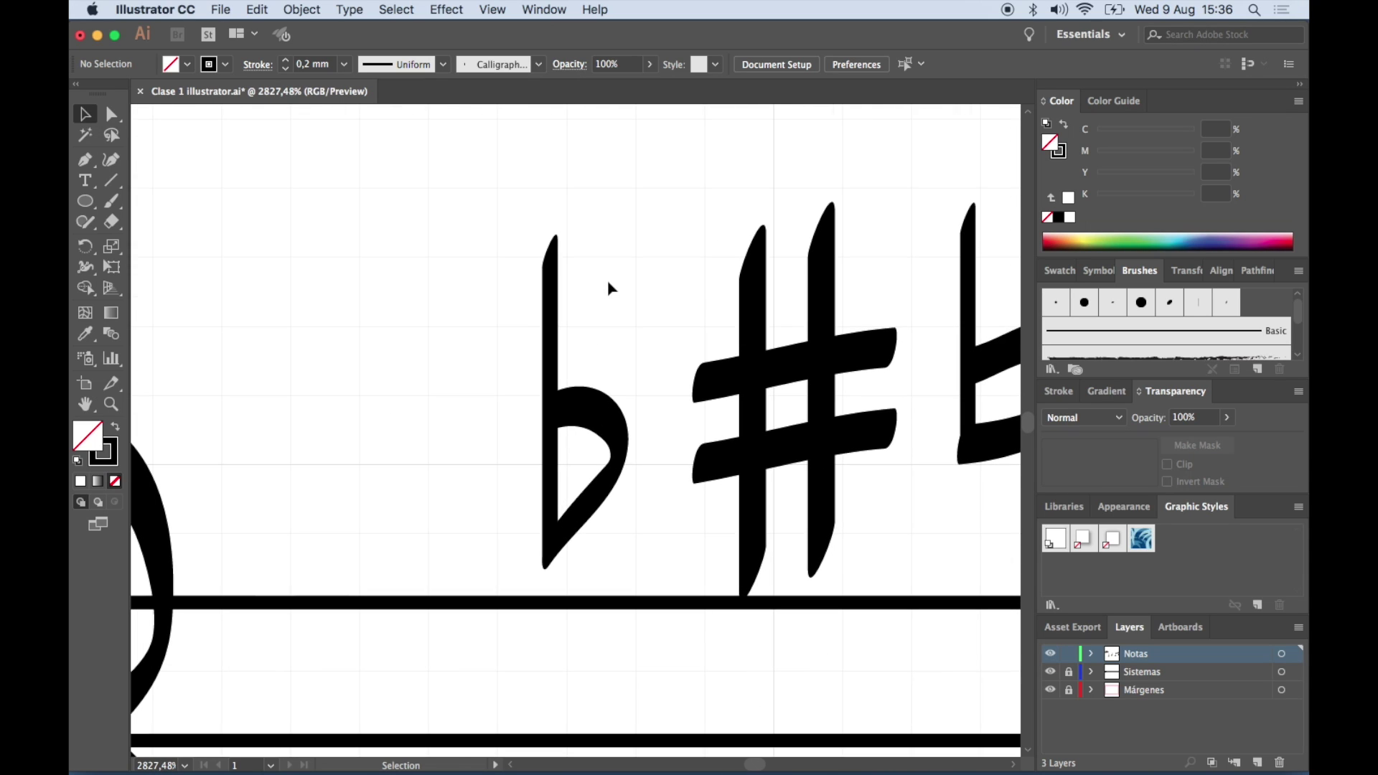
scroll(608, 288, "up", 1)
scroll(608, 288, "left", 1)
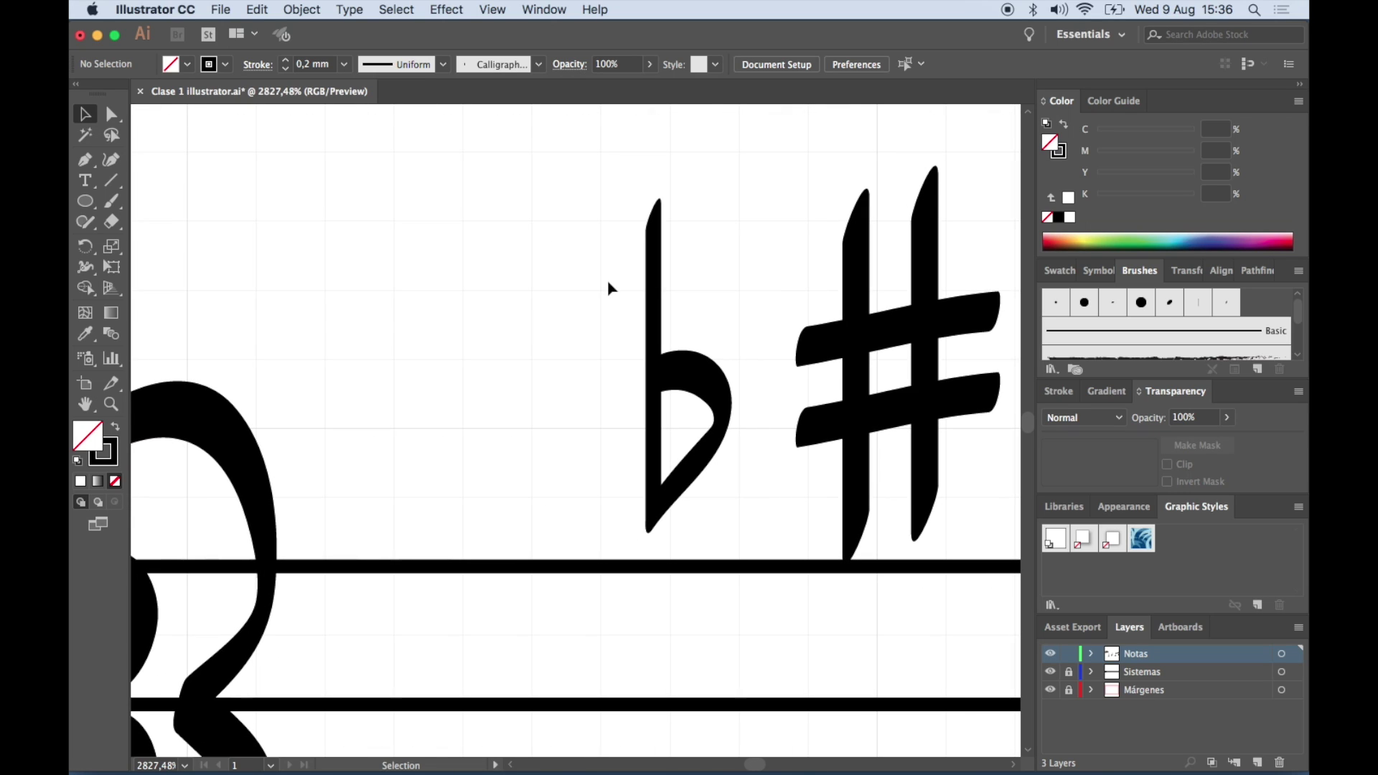
scroll(608, 288, "right", 2)
scroll(608, 289, "right", 1)
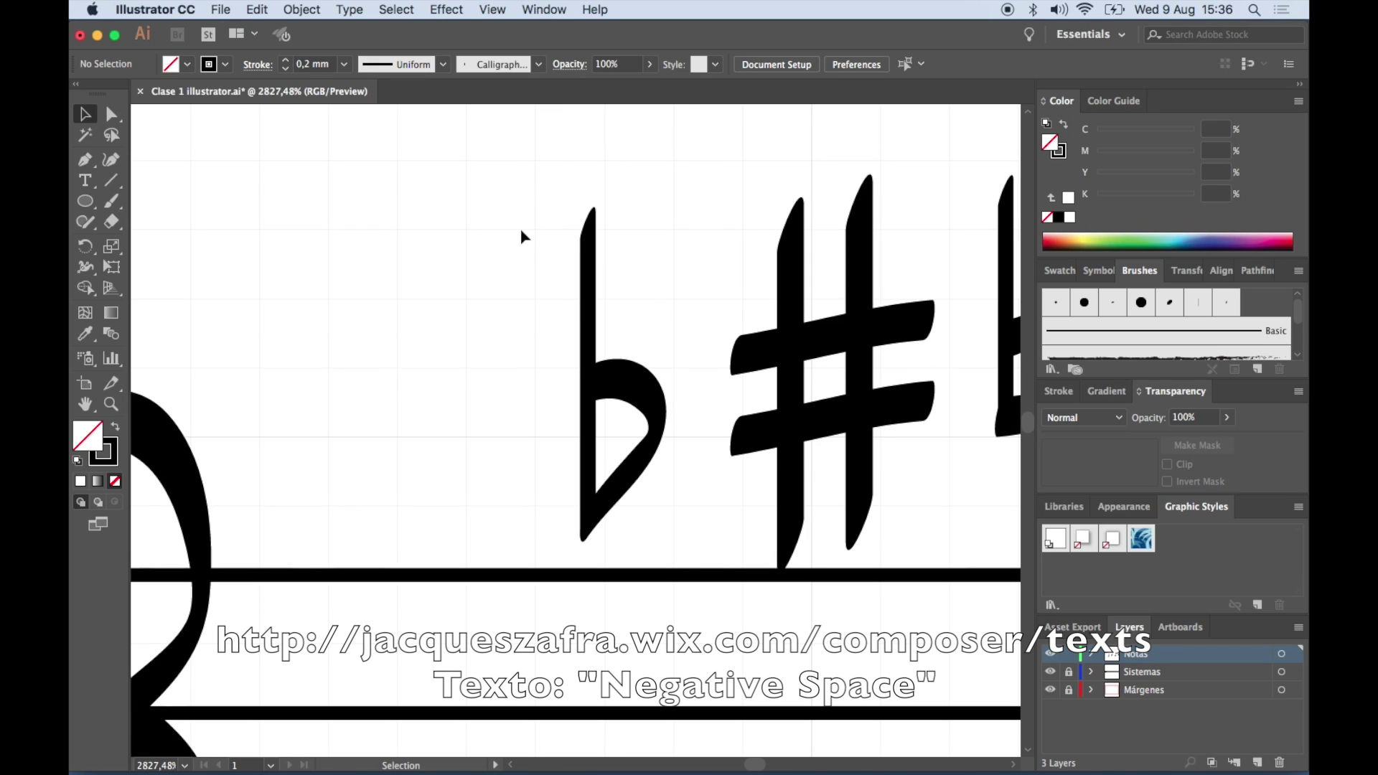
left_click_drag(522, 209, 702, 526)
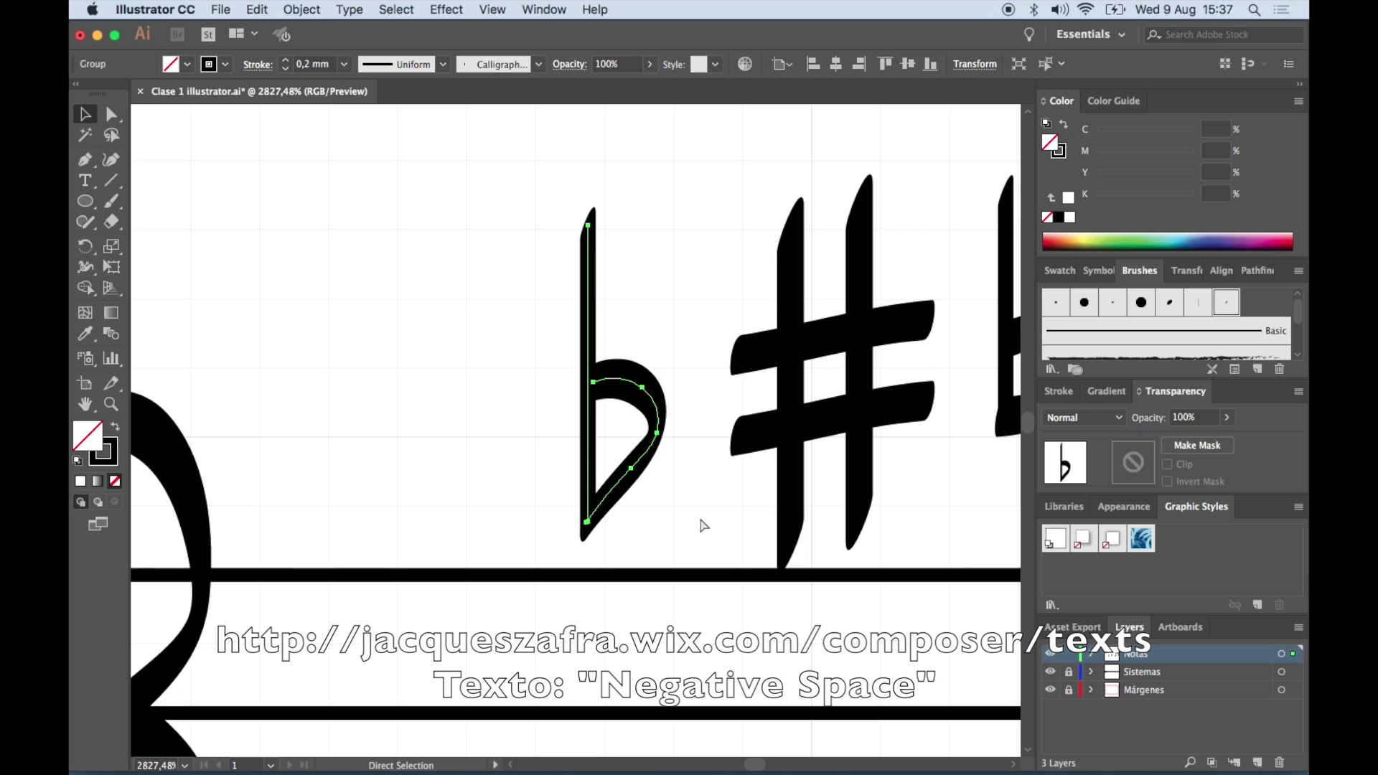
Duplicate the flat to its left
key("super+shift+b")
key("super+shift+b")
key("alt+Left")
key("Left")
key("Left")
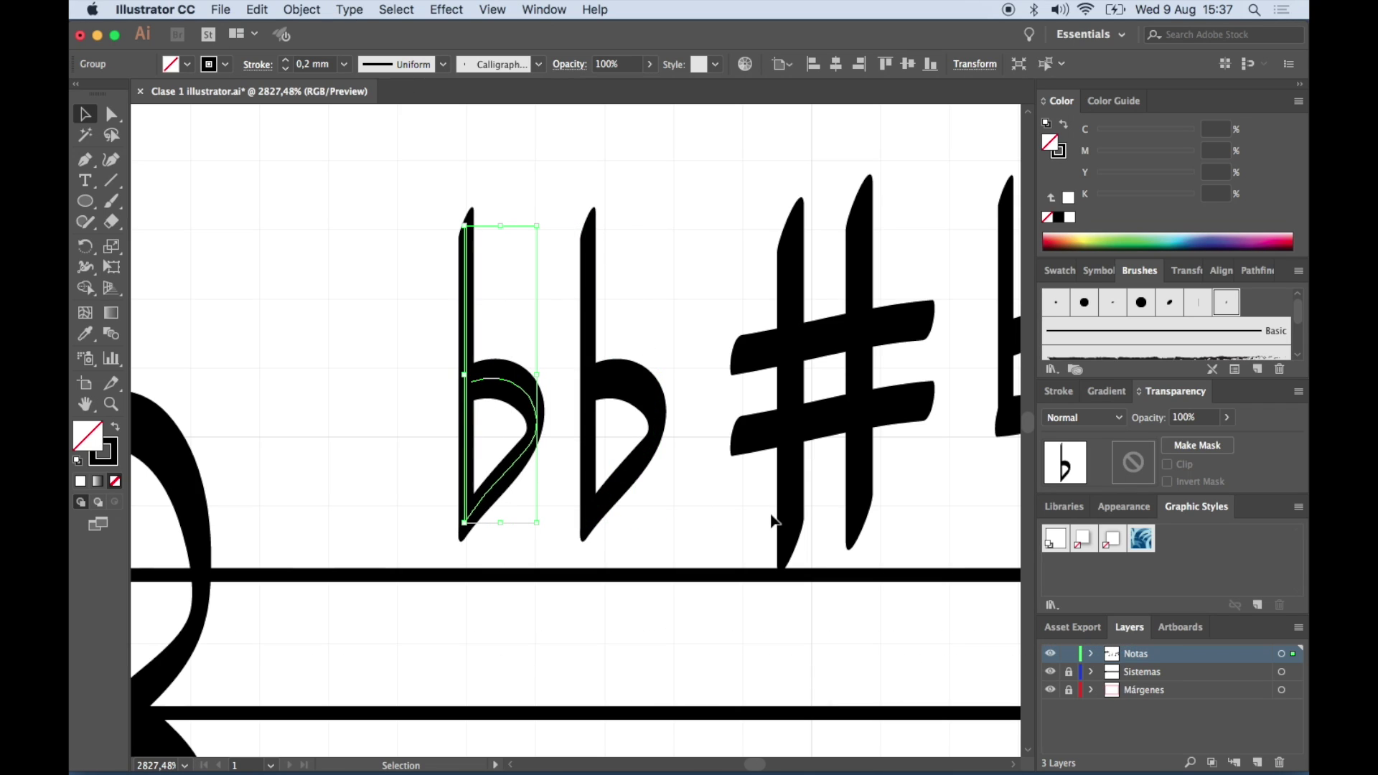
Reflect the copied flat on the vertical axis and place it left of the original
left_click(313, 10)
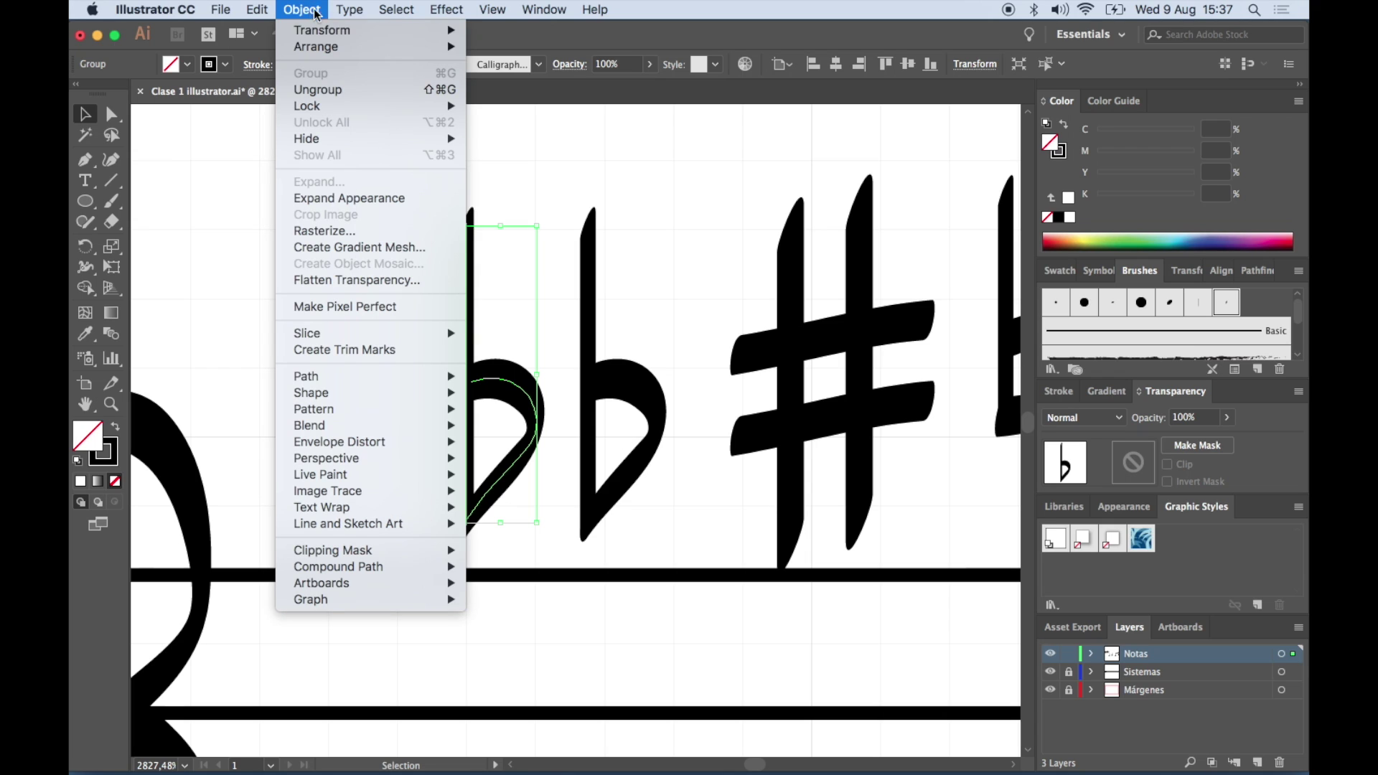
left_click(508, 95)
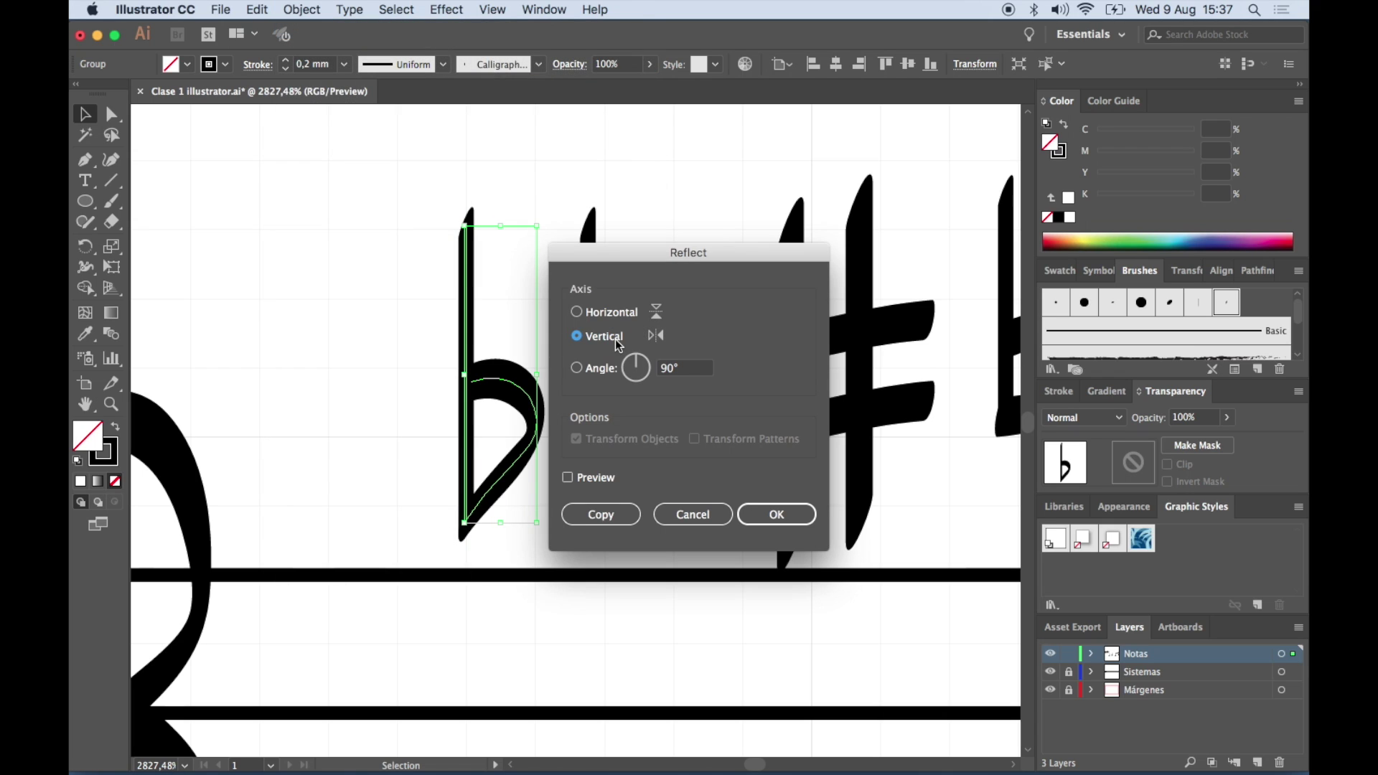
left_click(795, 518)
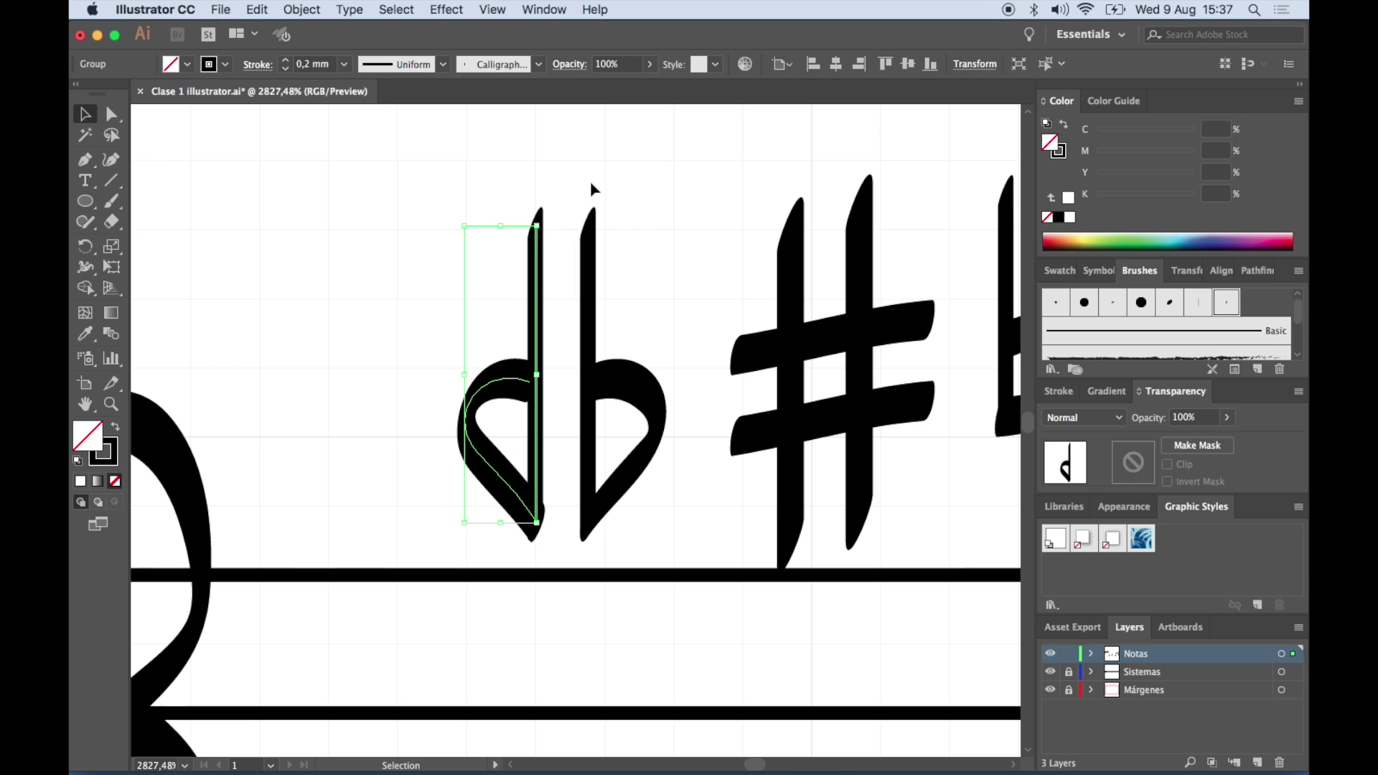
left_click_drag(540, 353, 456, 320)
left_click(518, 326)
scroll(518, 327, "down", 1)
scroll(518, 326, "down", 2)
scroll(518, 326, "down", 1)
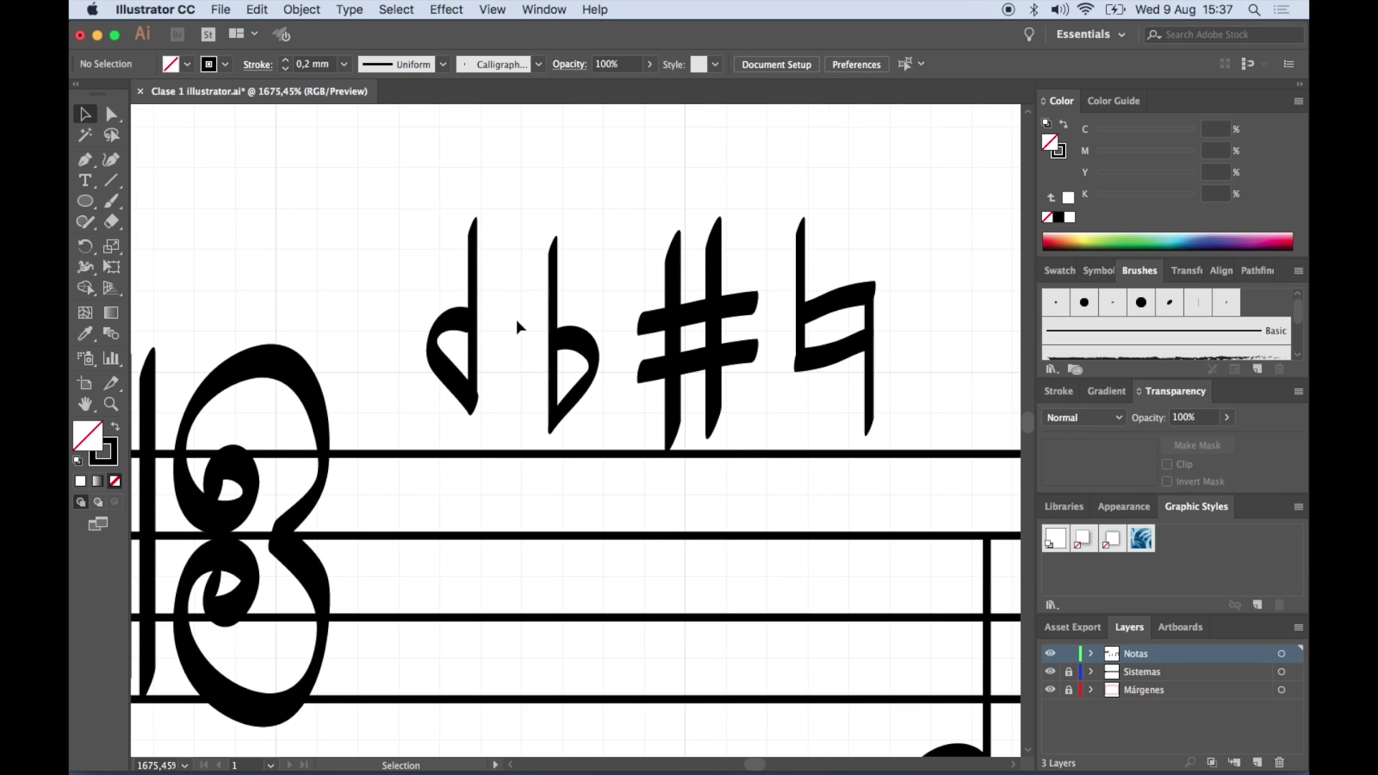
Paint a vertical brush stem and a diagonal stroke crossing it with the Paintbrush
scroll(518, 327, "up", 1)
scroll(518, 327, "up", 1)
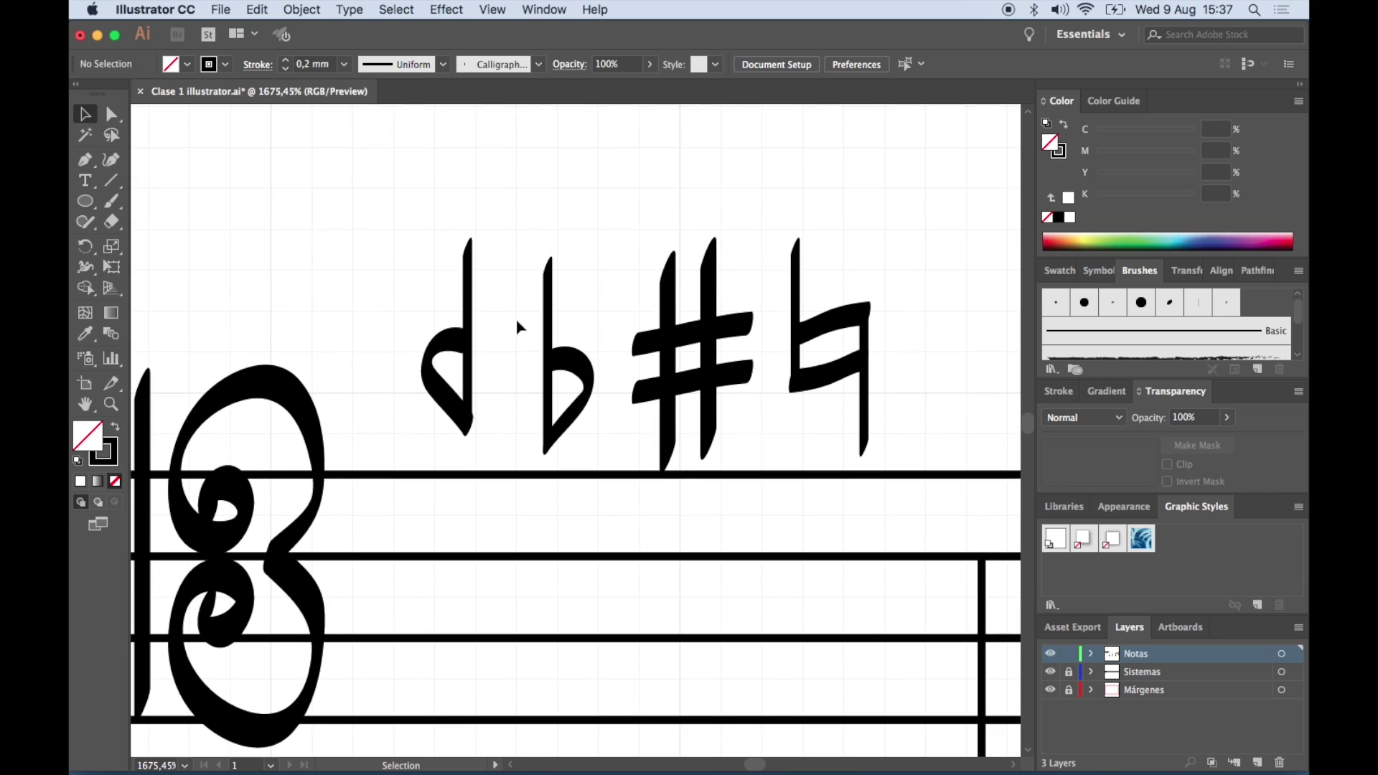
scroll(518, 326, "down", 2)
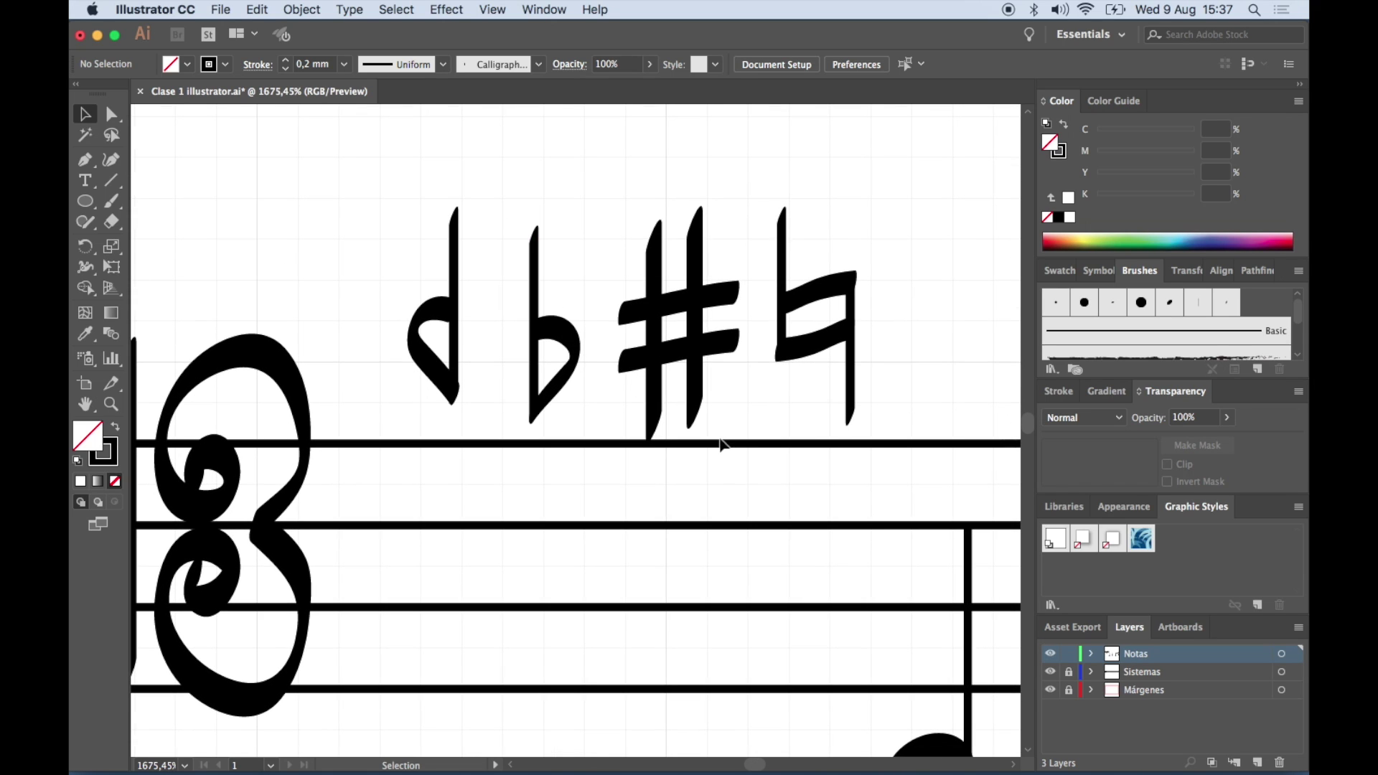
scroll(676, 523, "down", 3)
scroll(656, 539, "up", 1)
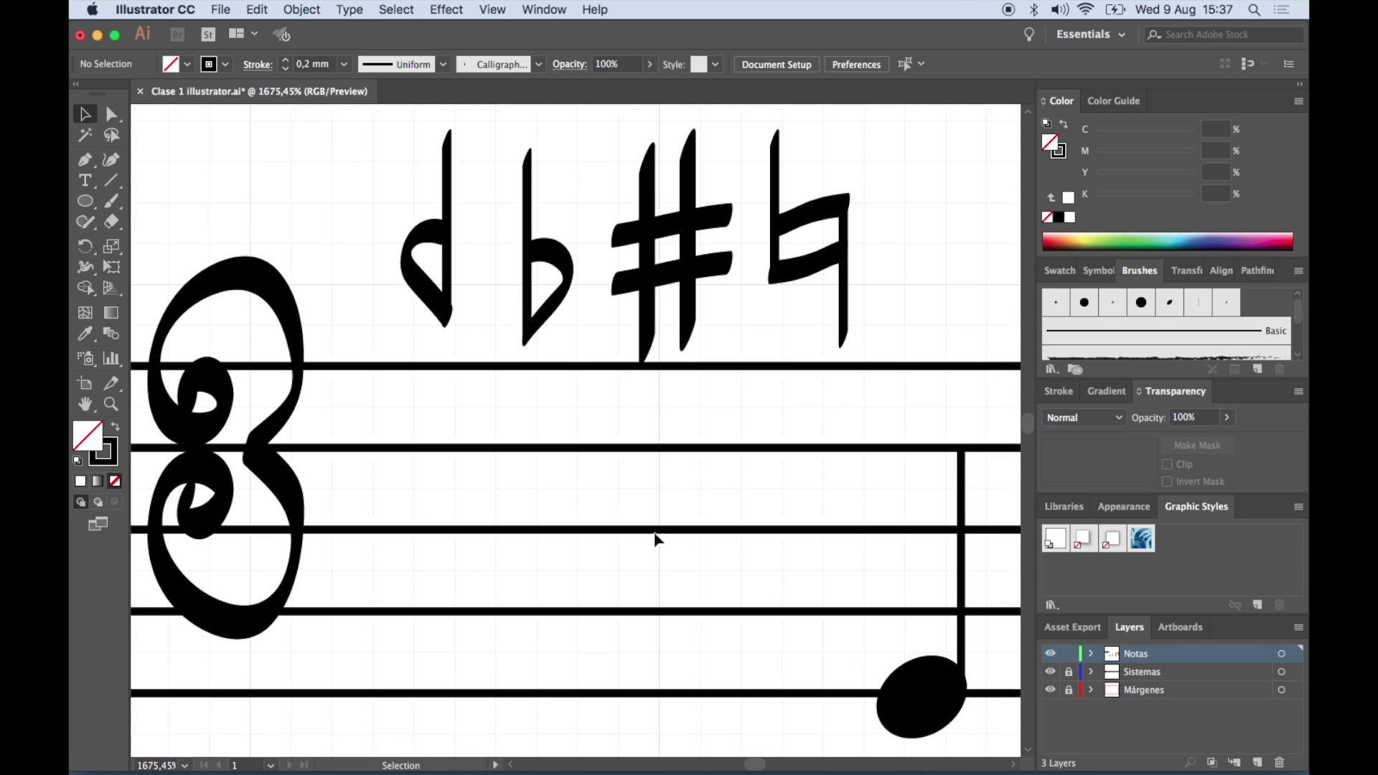
scroll(655, 539, "up", 1)
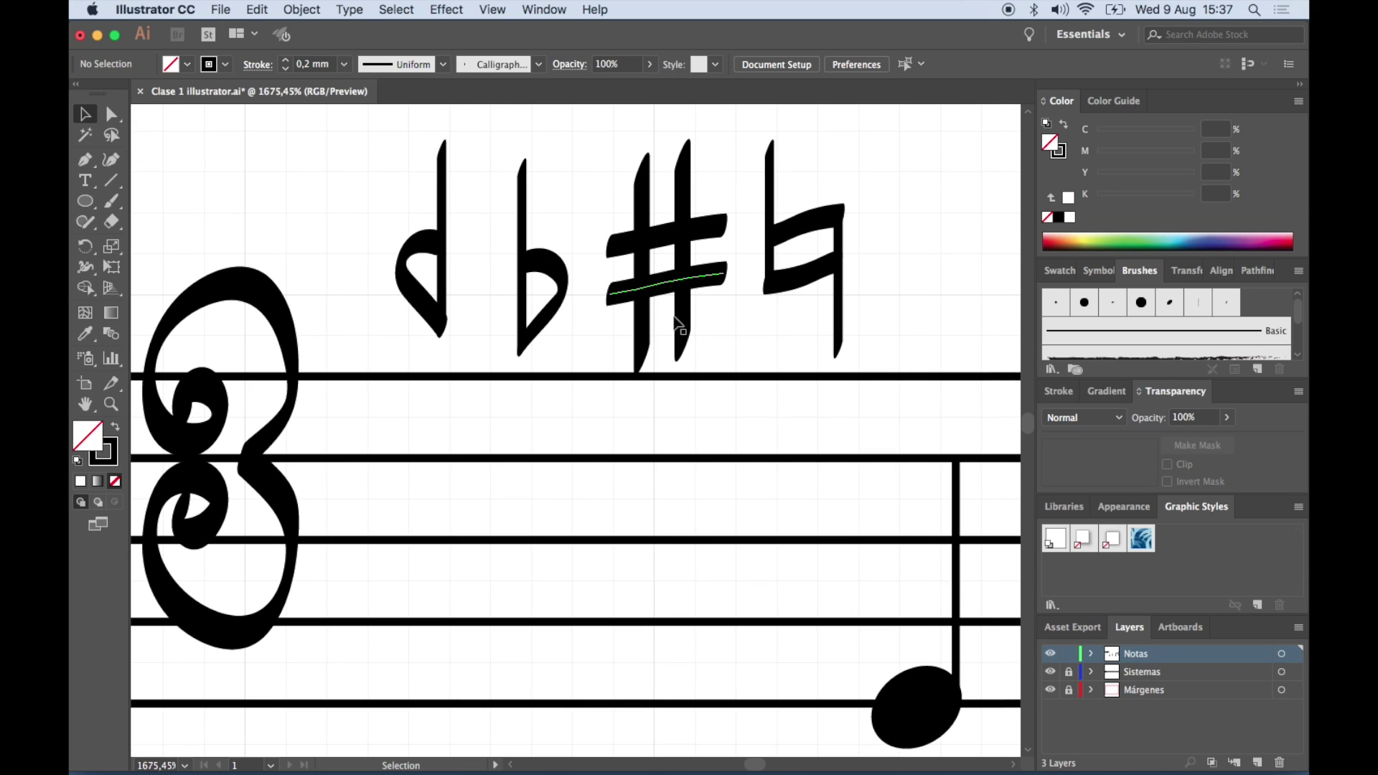
scroll(660, 409, "down", 1)
scroll(668, 416, "down", 4)
scroll(667, 417, "right", 2)
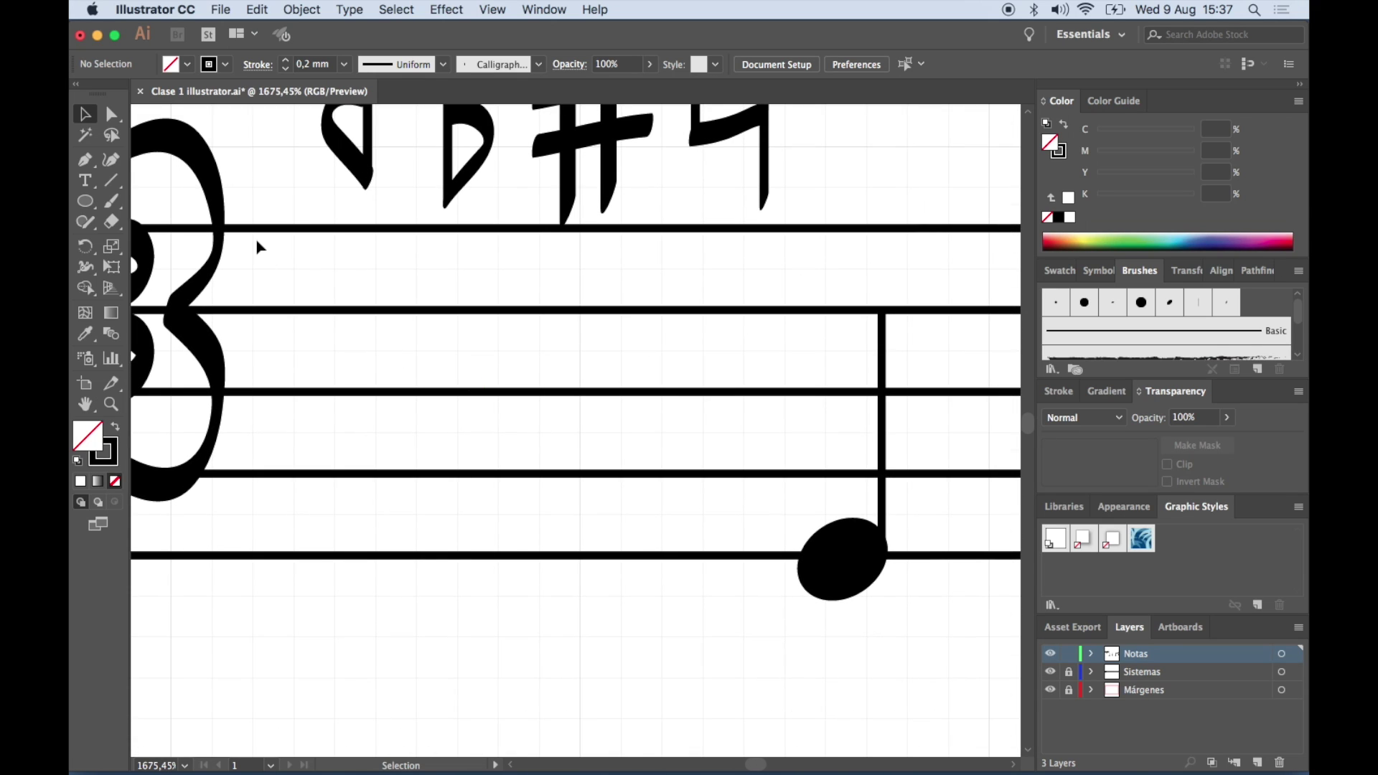
left_click(113, 204)
scroll(722, 501, "down", 2)
scroll(723, 502, "right", 2)
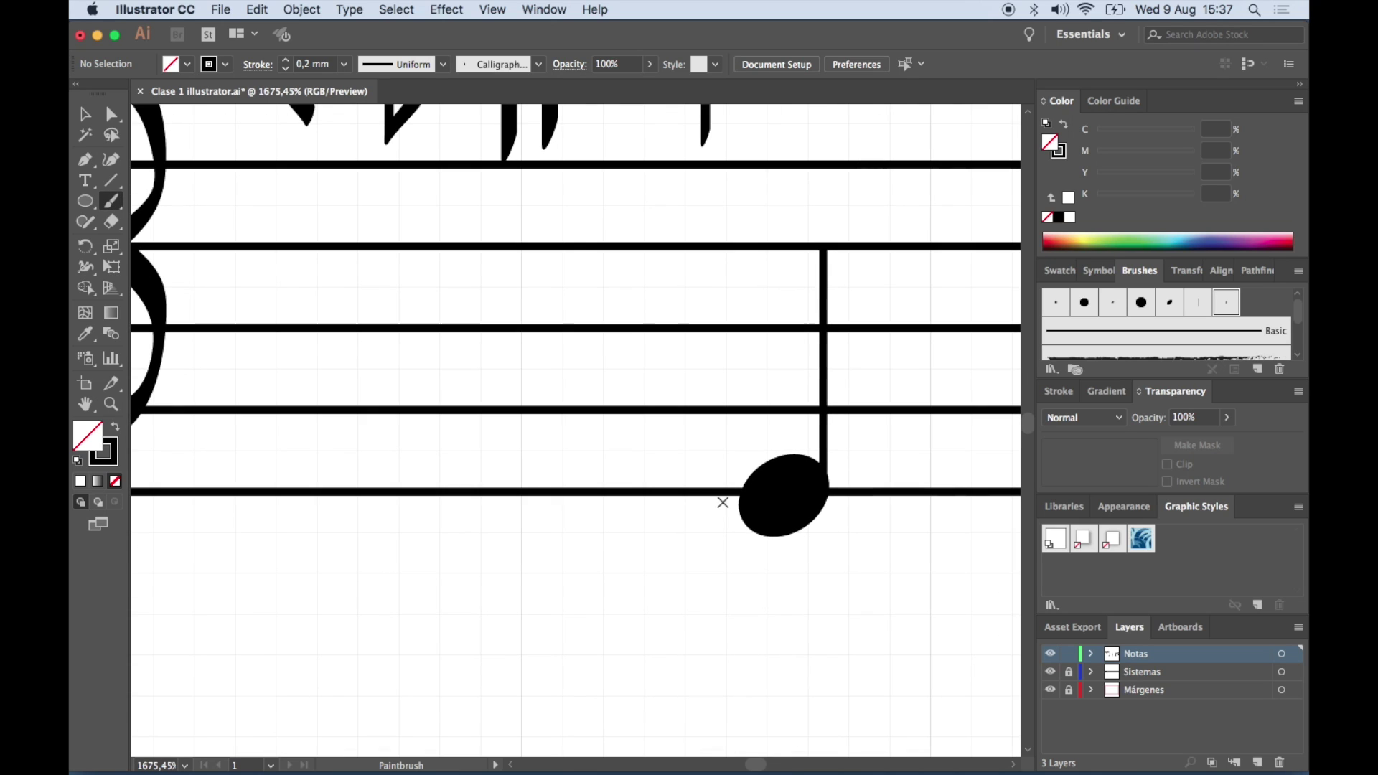
left_click_drag(637, 382, 628, 646)
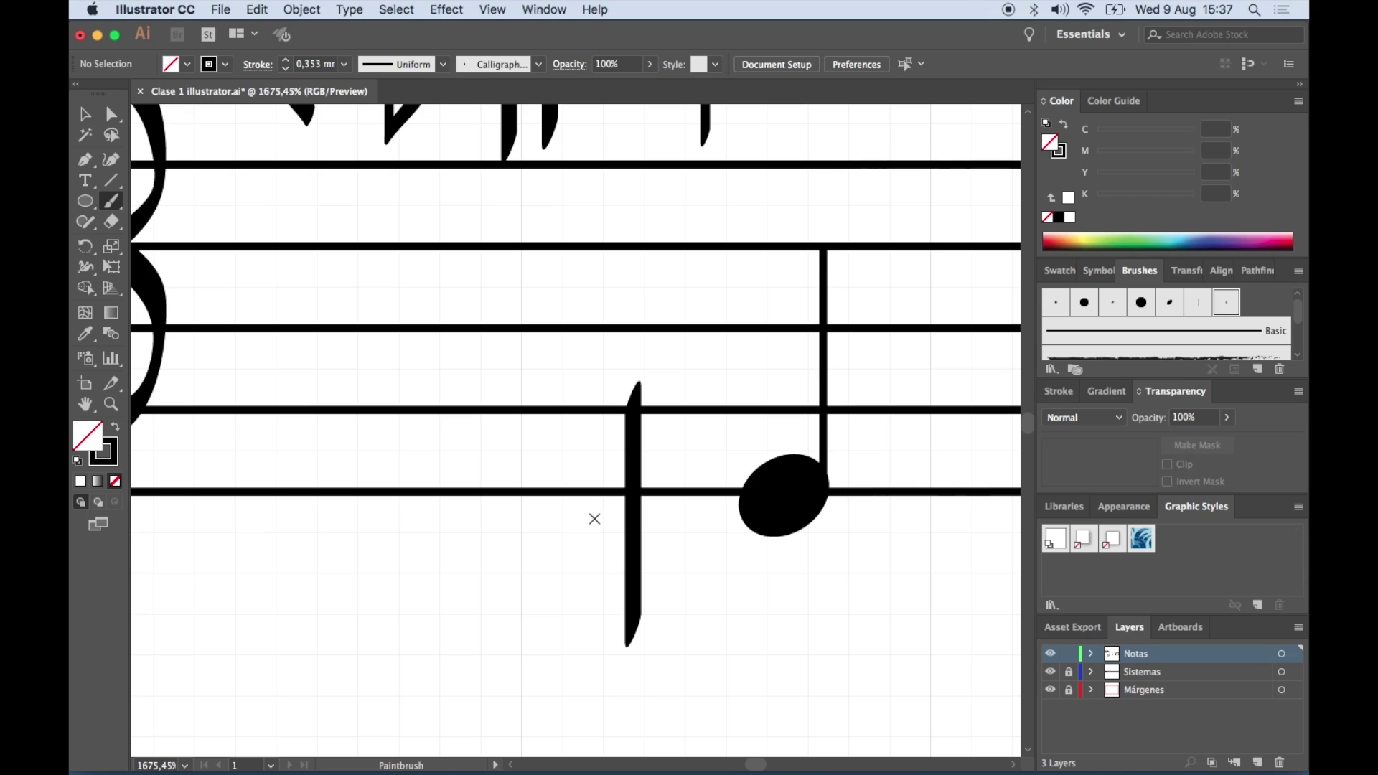
left_click_drag(568, 519, 705, 444)
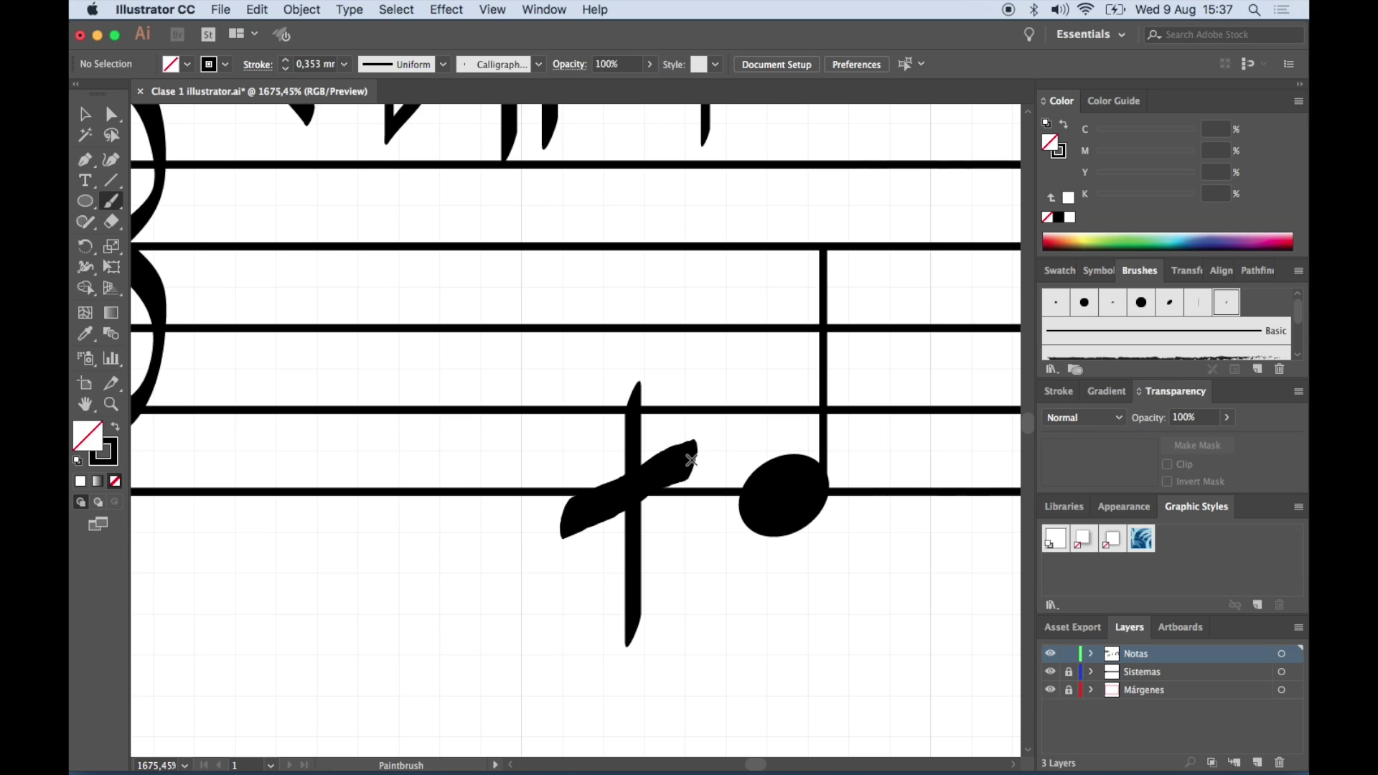
Set the diagonal stroke's weight to 0,2 mm
key("v")
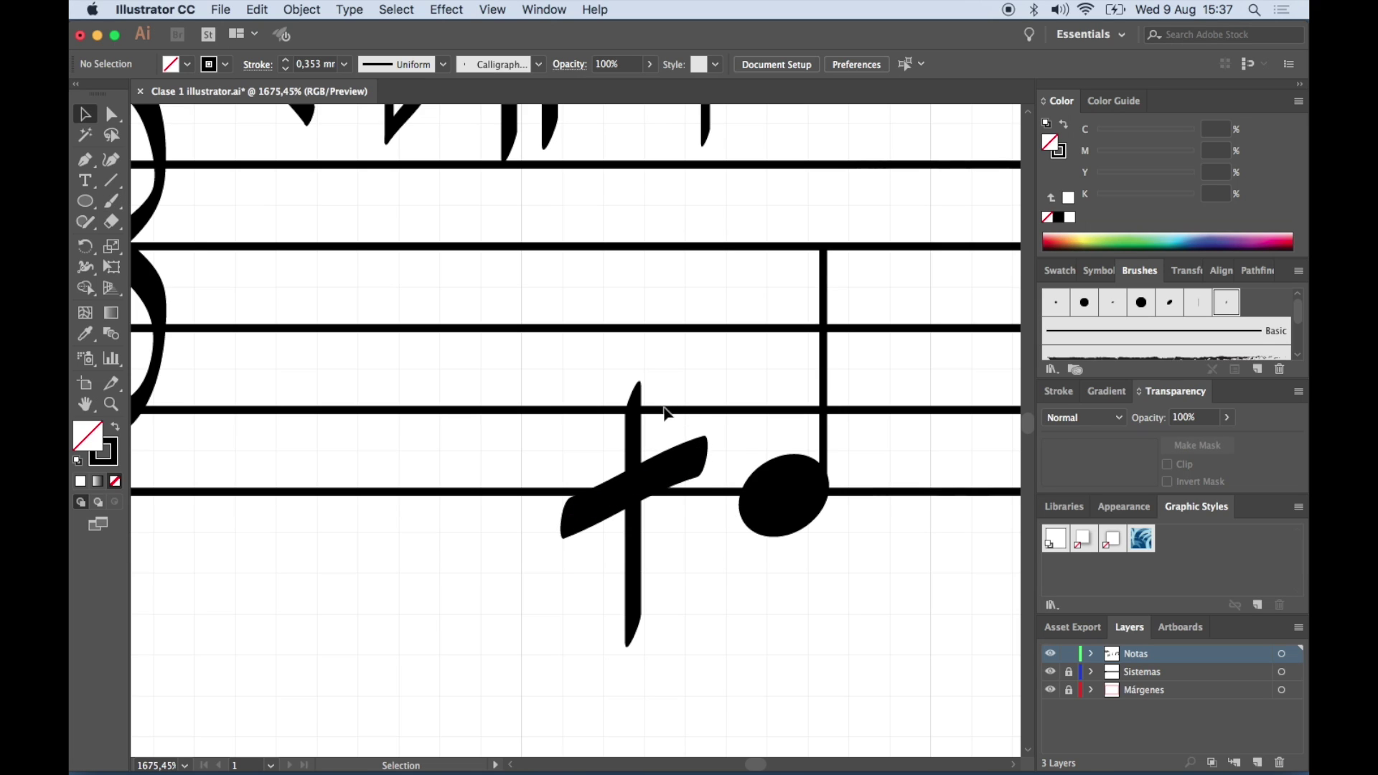
left_click(674, 495)
left_click(316, 64)
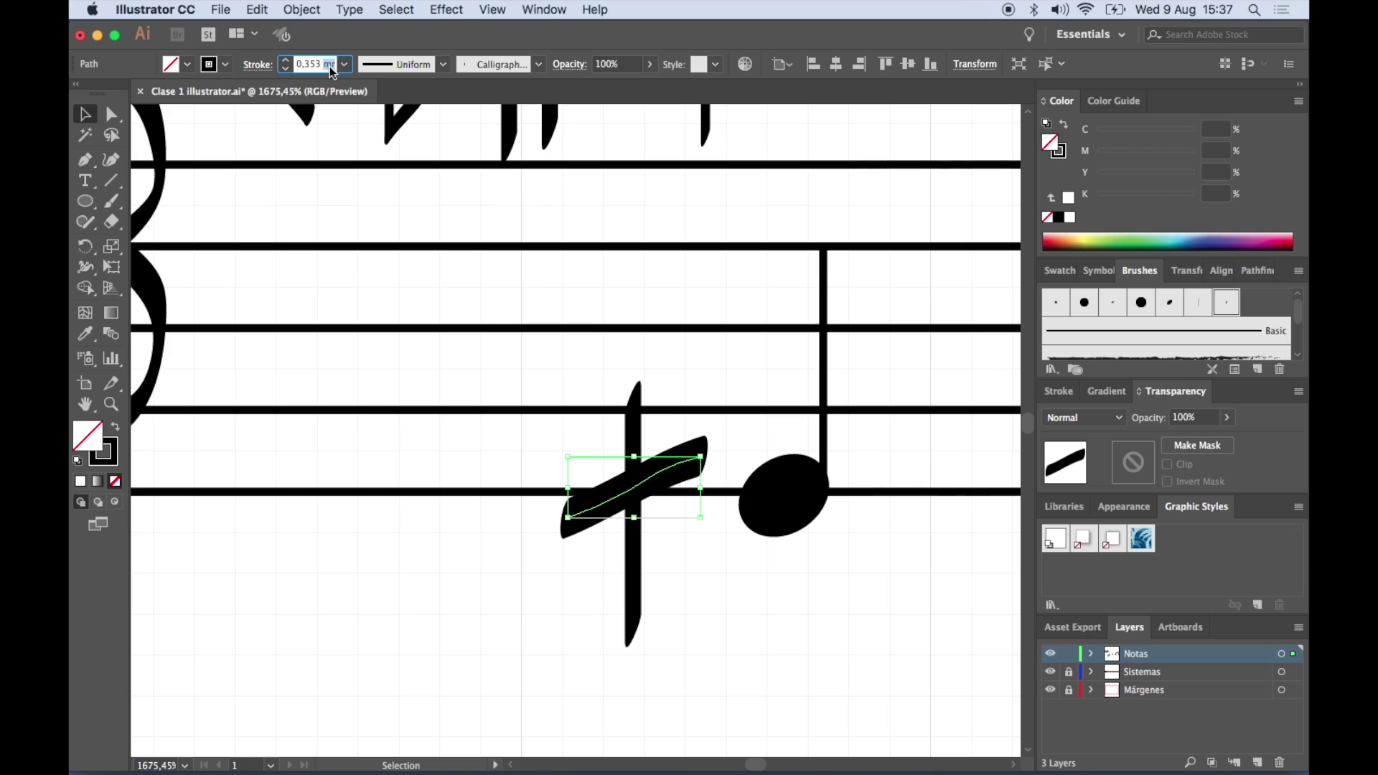
type("0,2")
key("Return")
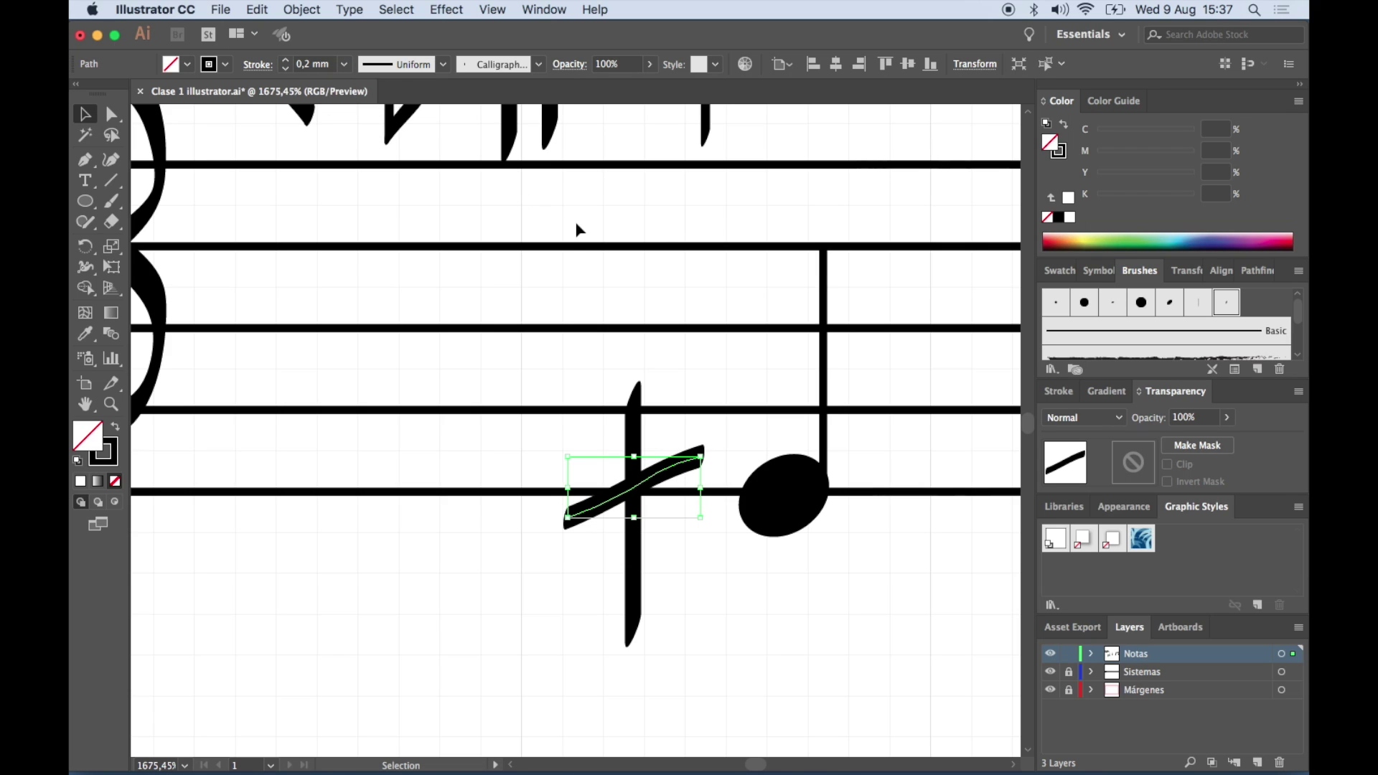
left_click(741, 404)
left_click_drag(690, 563, 569, 420)
key("a")
key("v")
left_click(732, 384)
scroll(732, 384, "up", 5)
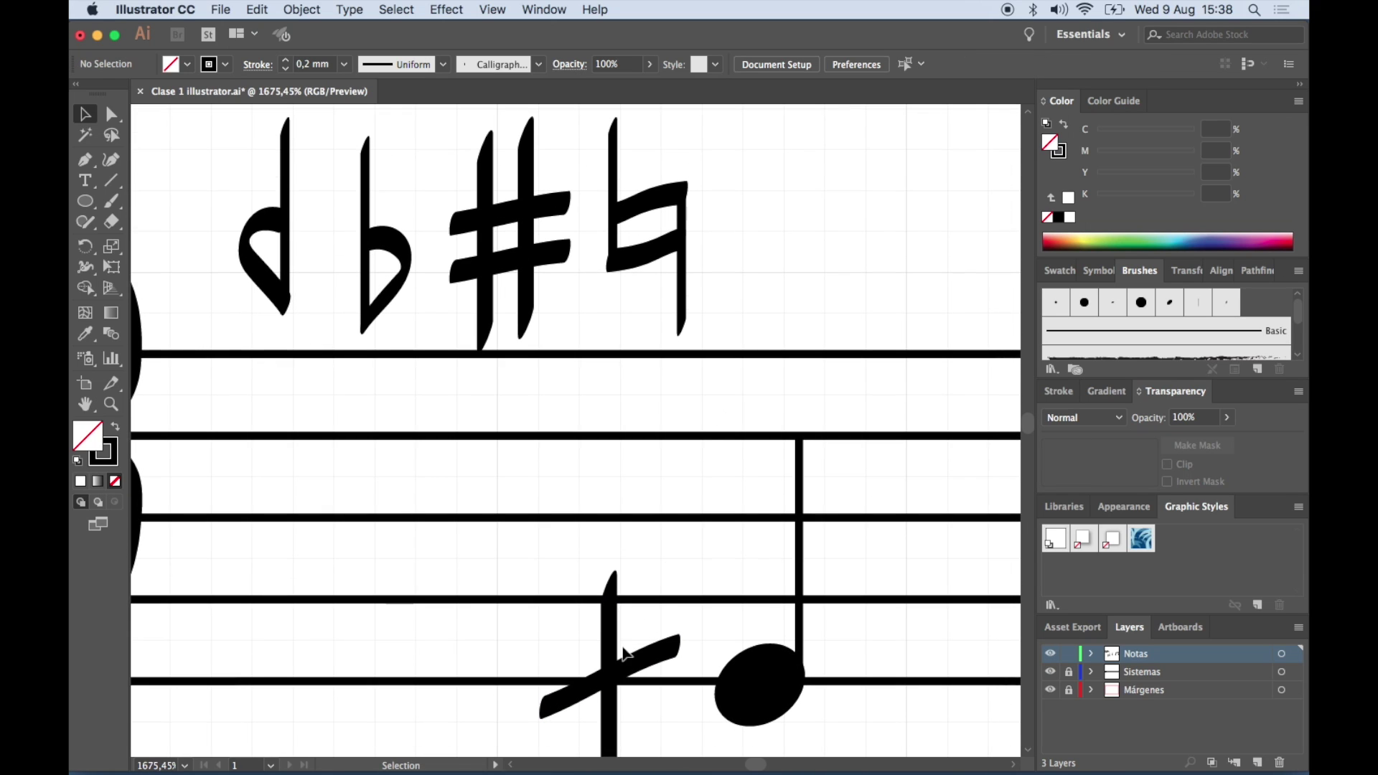
Move the cross sign right of the natural and scale it down to match the accidentals
left_click_drag(626, 651, 802, 185)
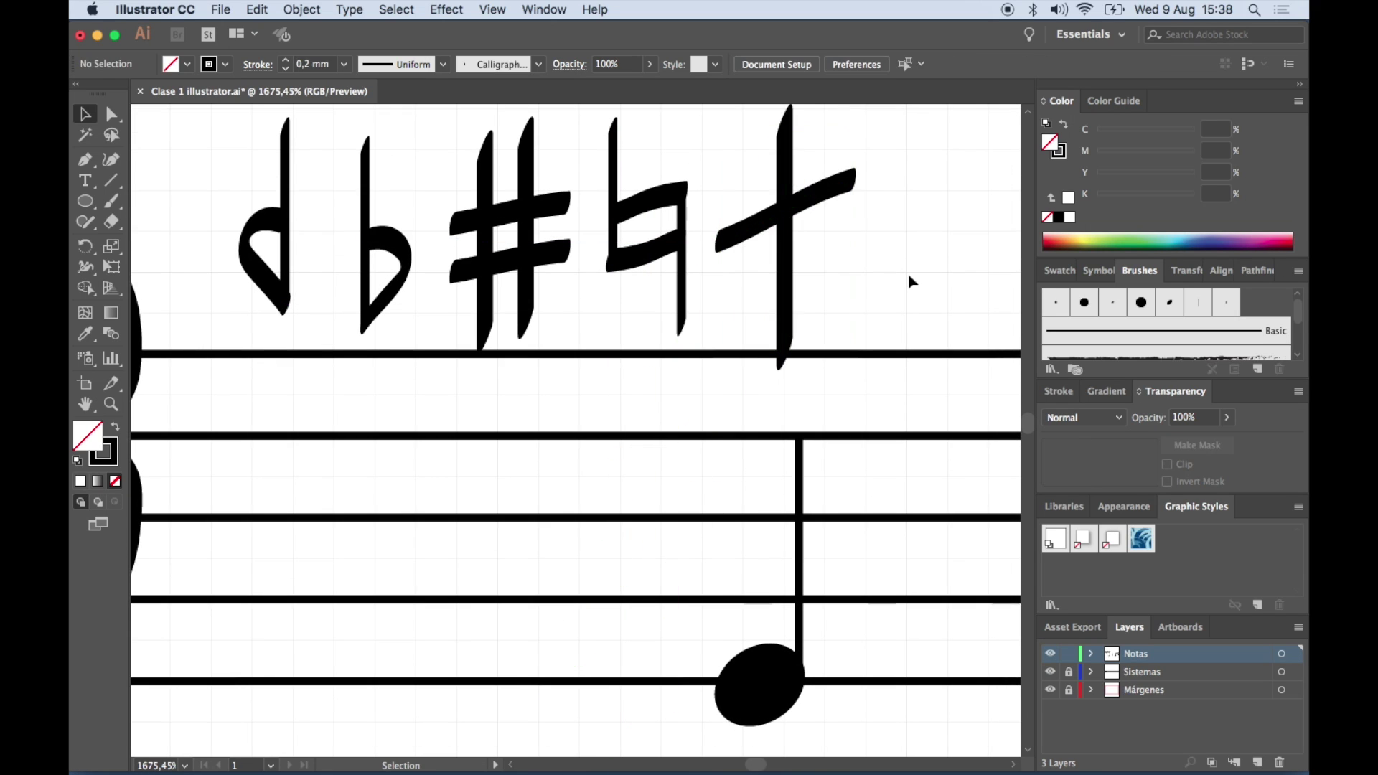
scroll(910, 280, "up", 3)
scroll(794, 363, "up", 2)
left_click(786, 373)
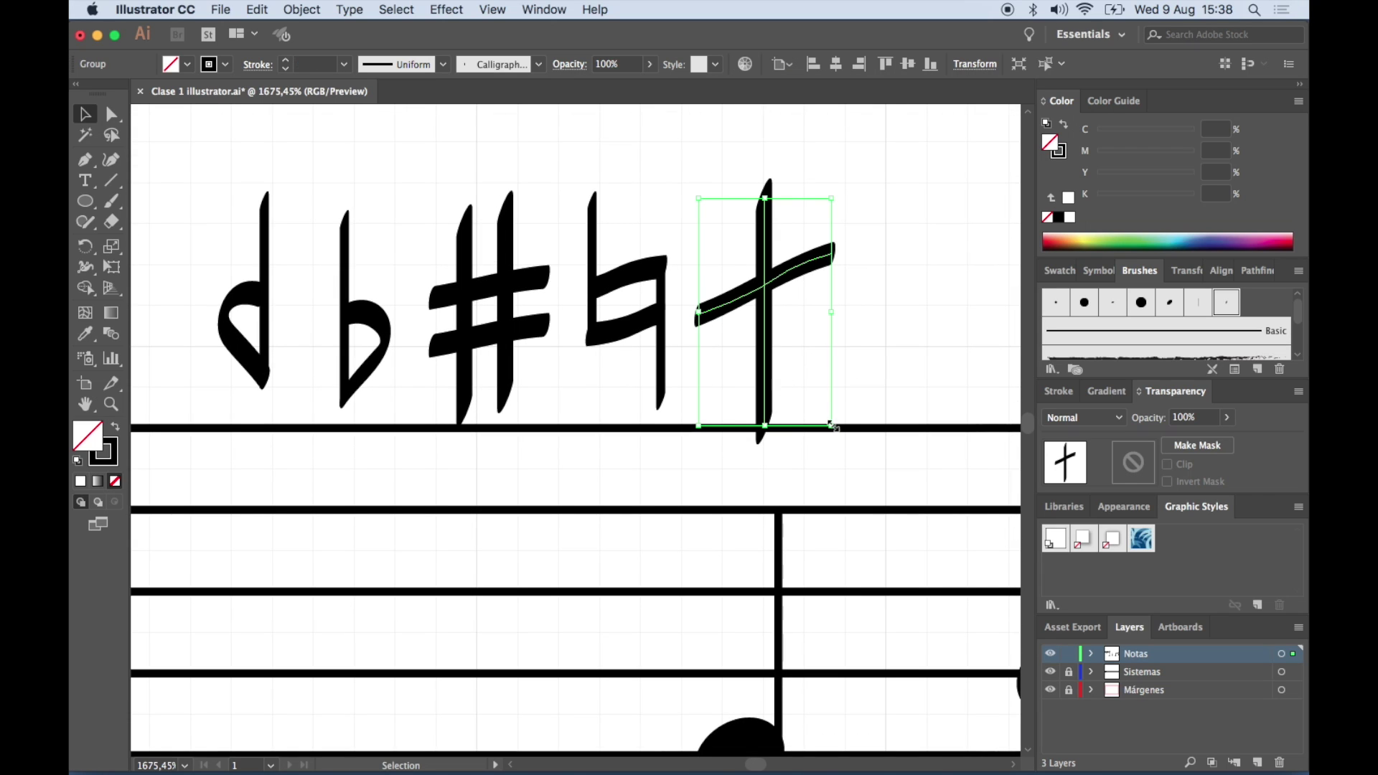
left_click_drag(832, 426, 815, 394)
left_click(870, 369)
scroll(872, 370, "up", 1)
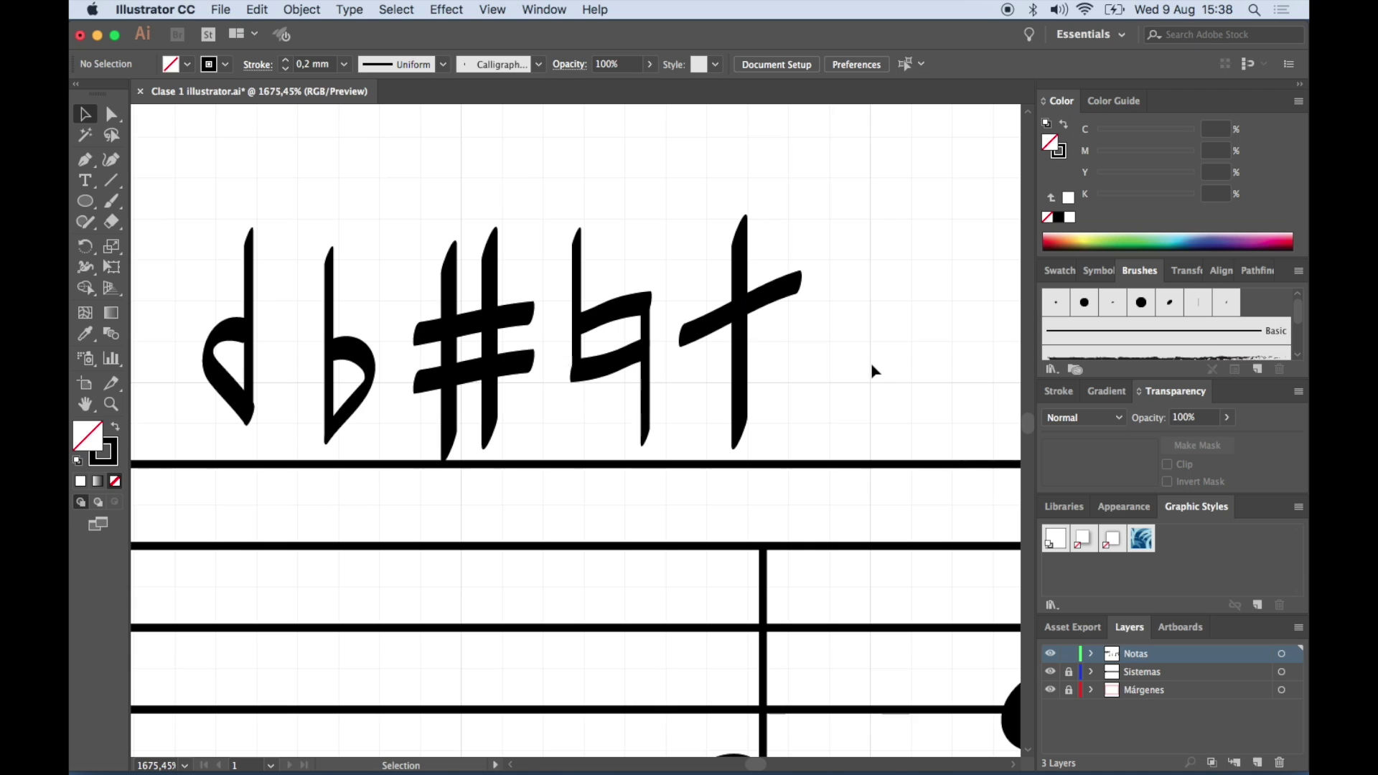
scroll(872, 370, "down", 5)
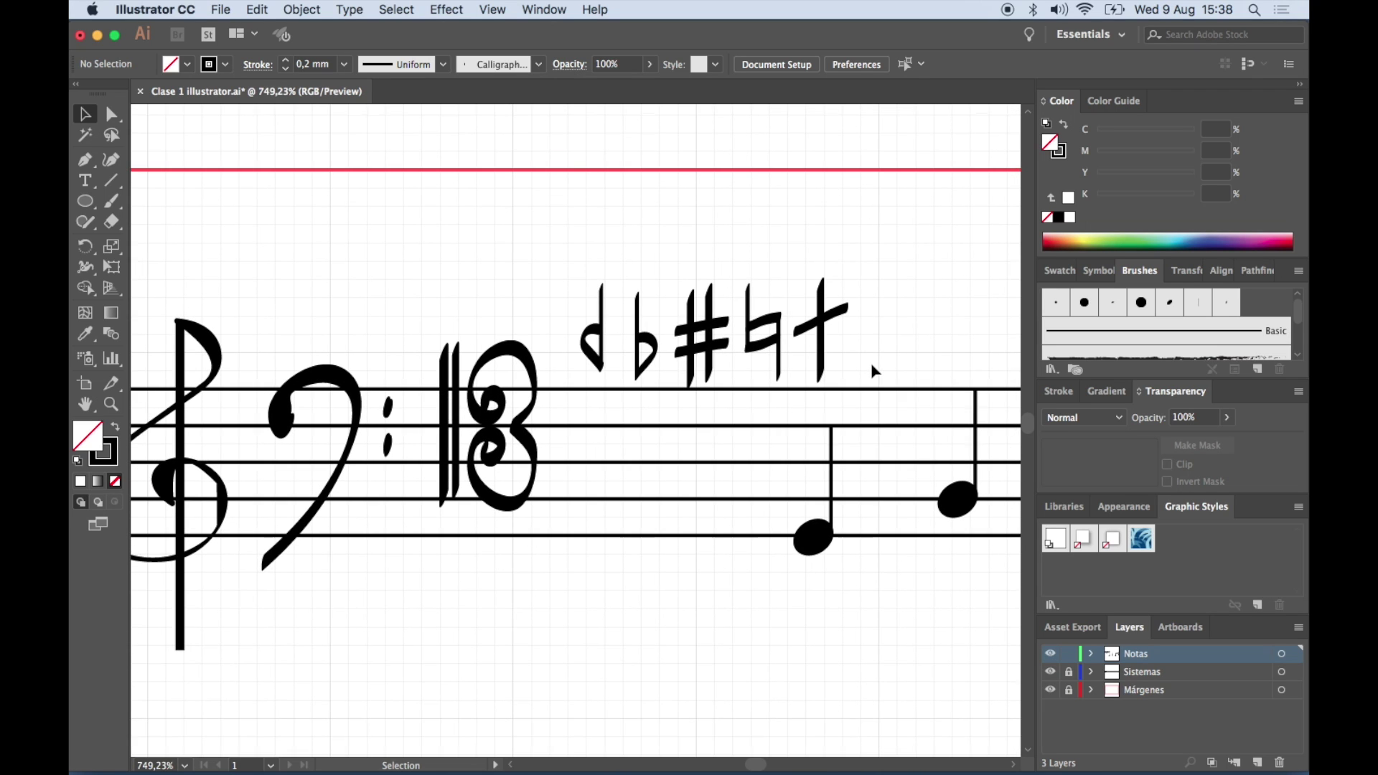
scroll(872, 369, "down", 3)
scroll(872, 369, "right", 5)
scroll(874, 371, "right", 5)
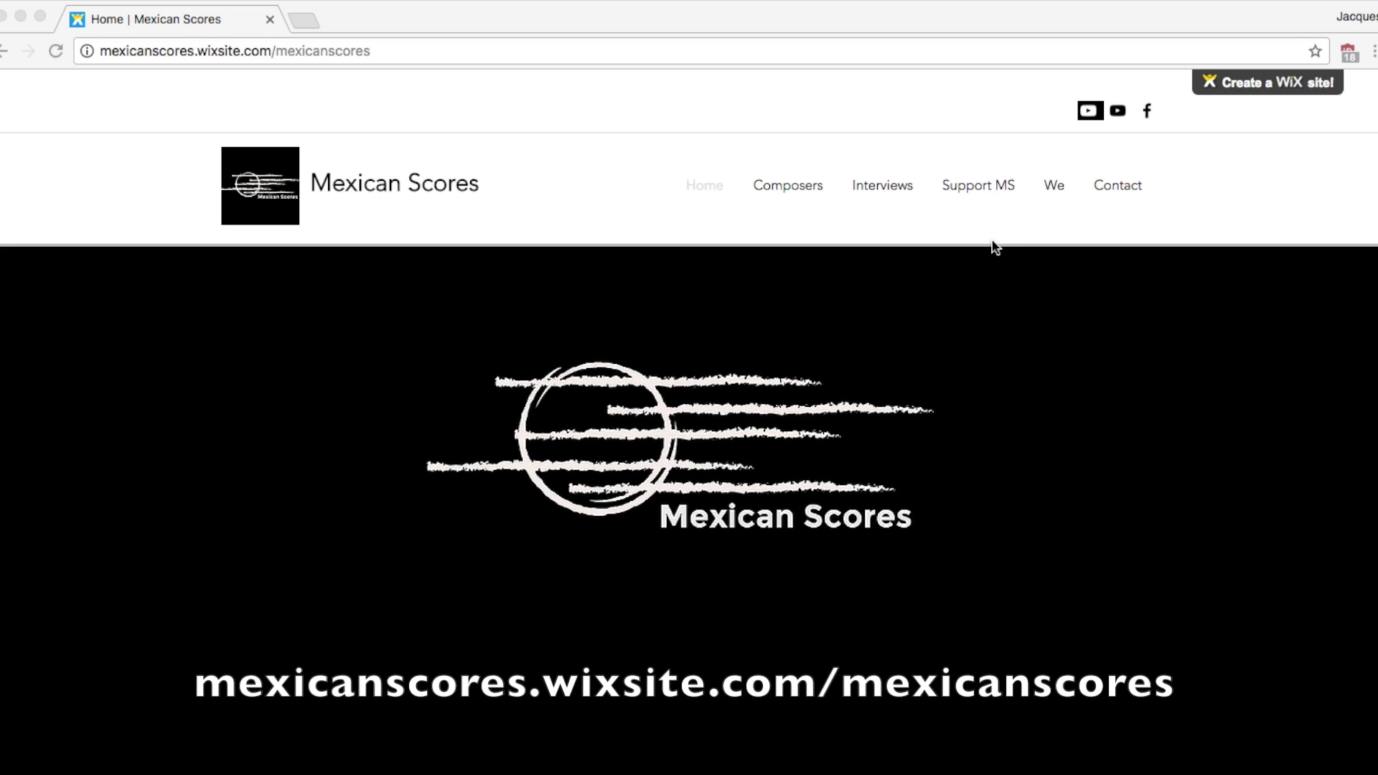
Bring Chrome forward and open the Mexican Scores Support MS donation page
left_click(988, 188)
left_click(988, 187)
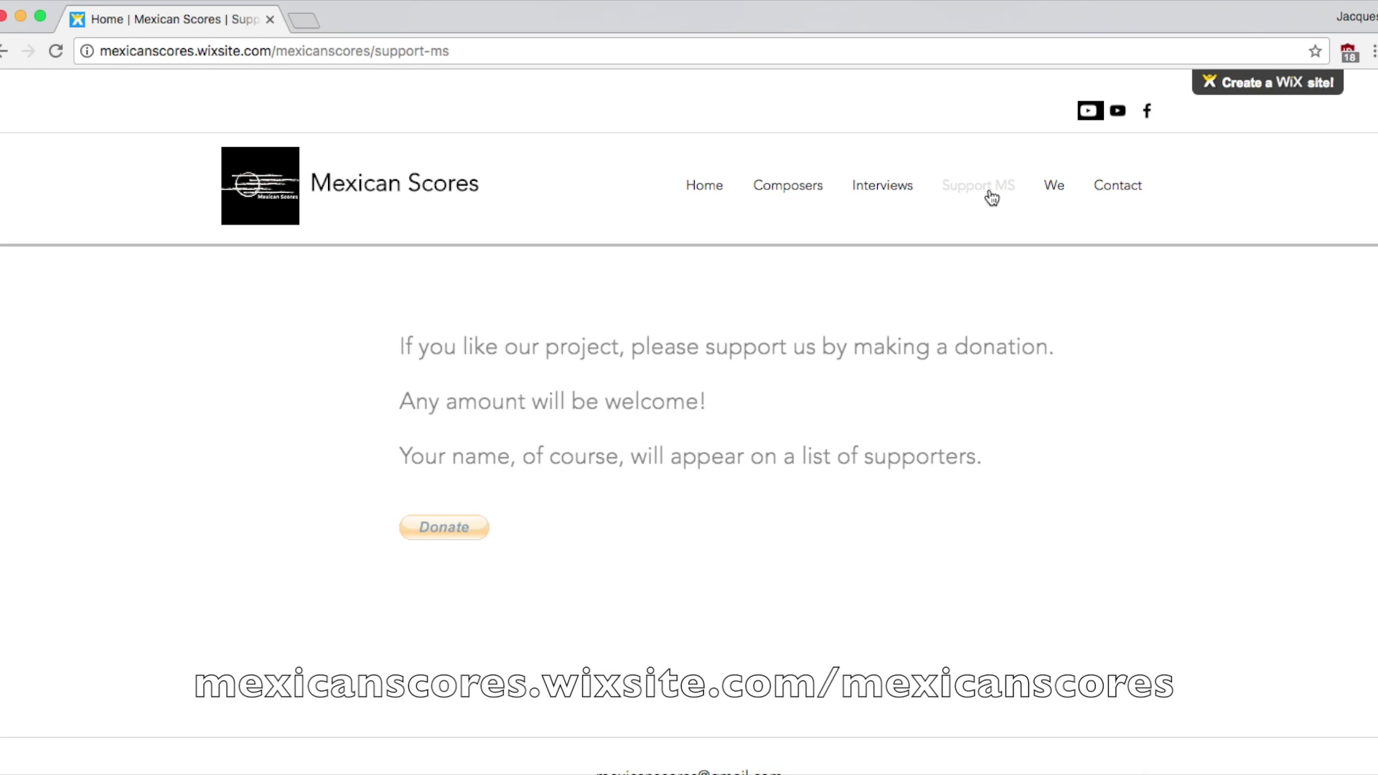